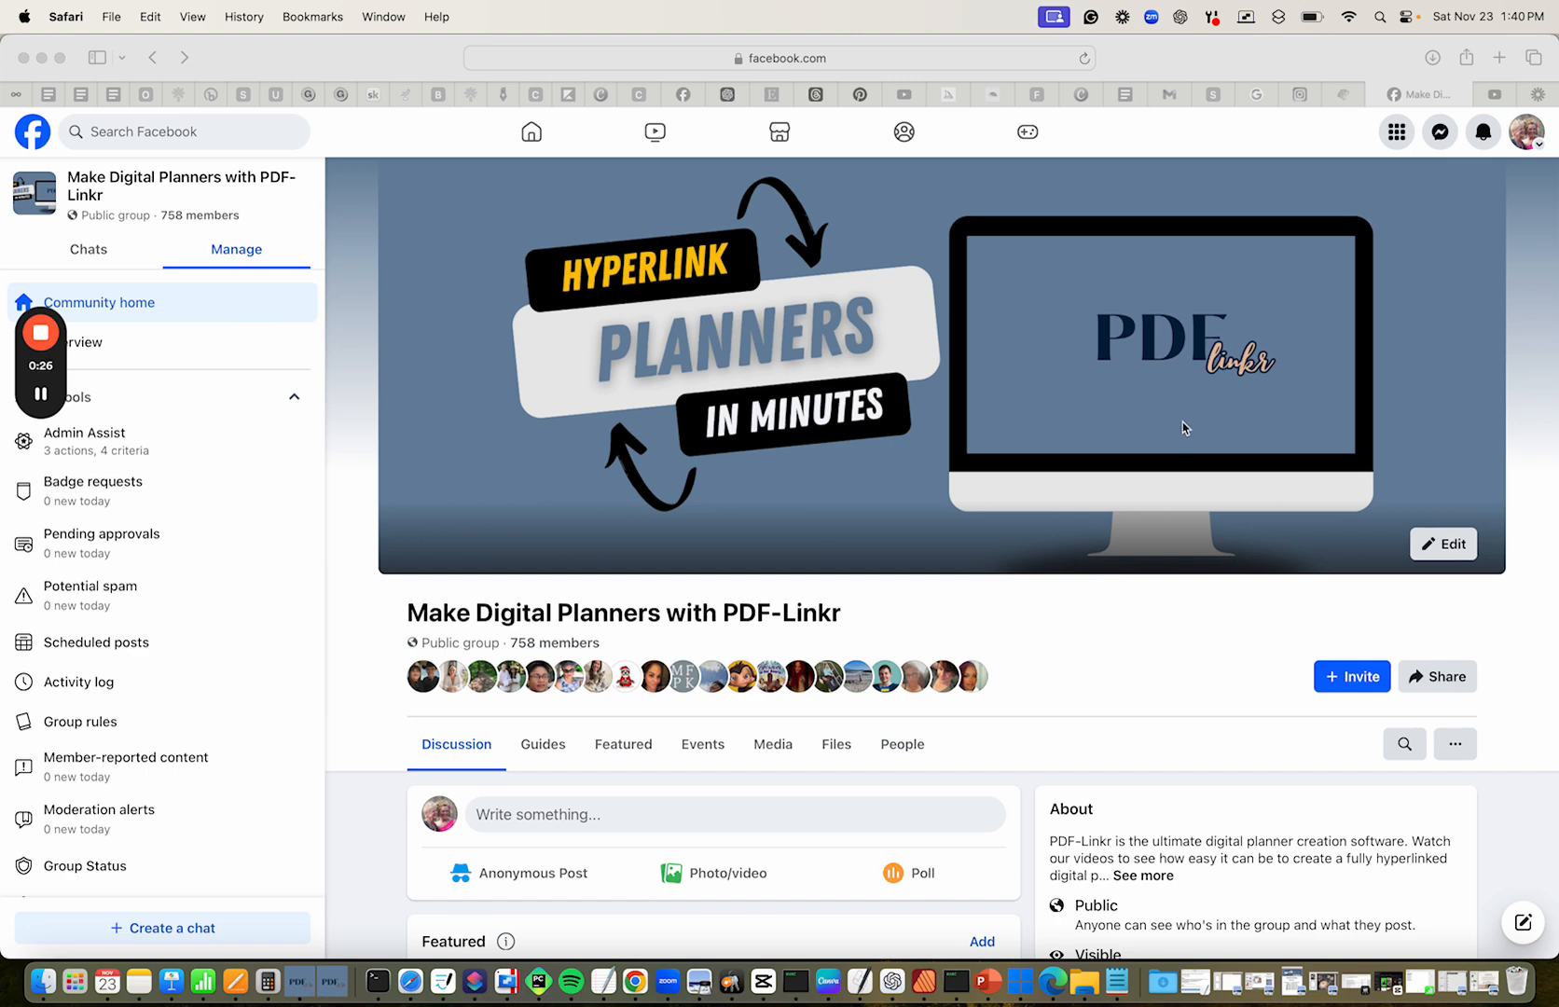
Step: Switch to PDF Linker and add Demo.pdf from the Linking Demo folder on the Desktop
{"action": "left_click", "coordinate": [301, 982]}
{"action": "left_click_drag", "start_coordinate": [574, 71], "coordinate": [498, 71]}
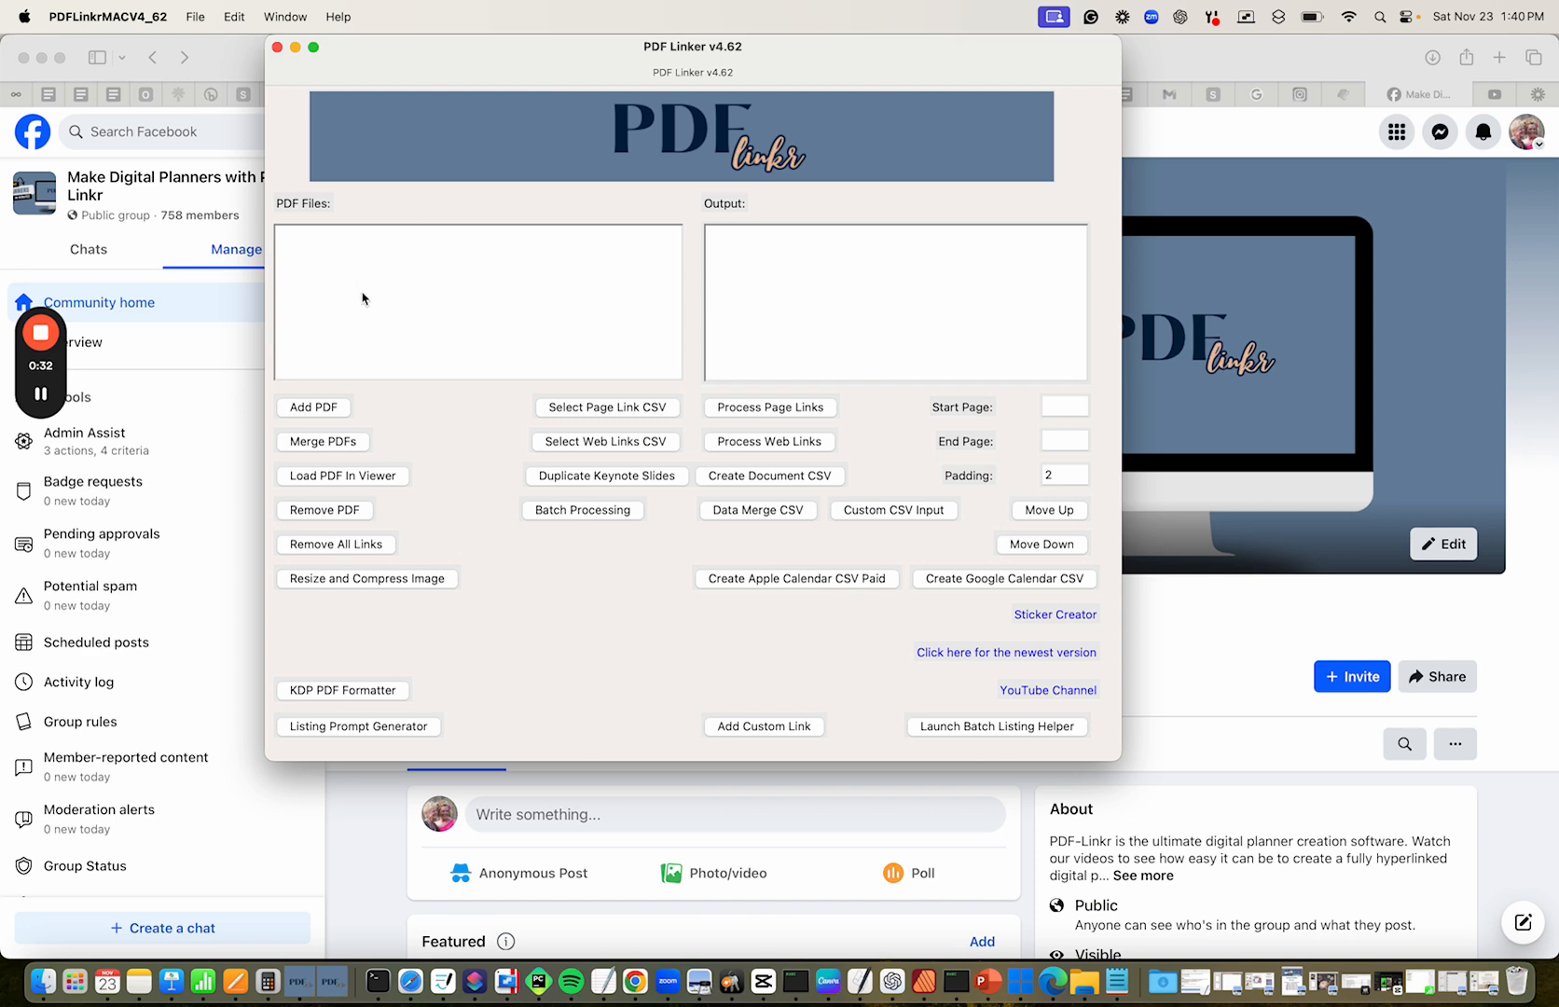
{"action": "left_click", "coordinate": [315, 407]}
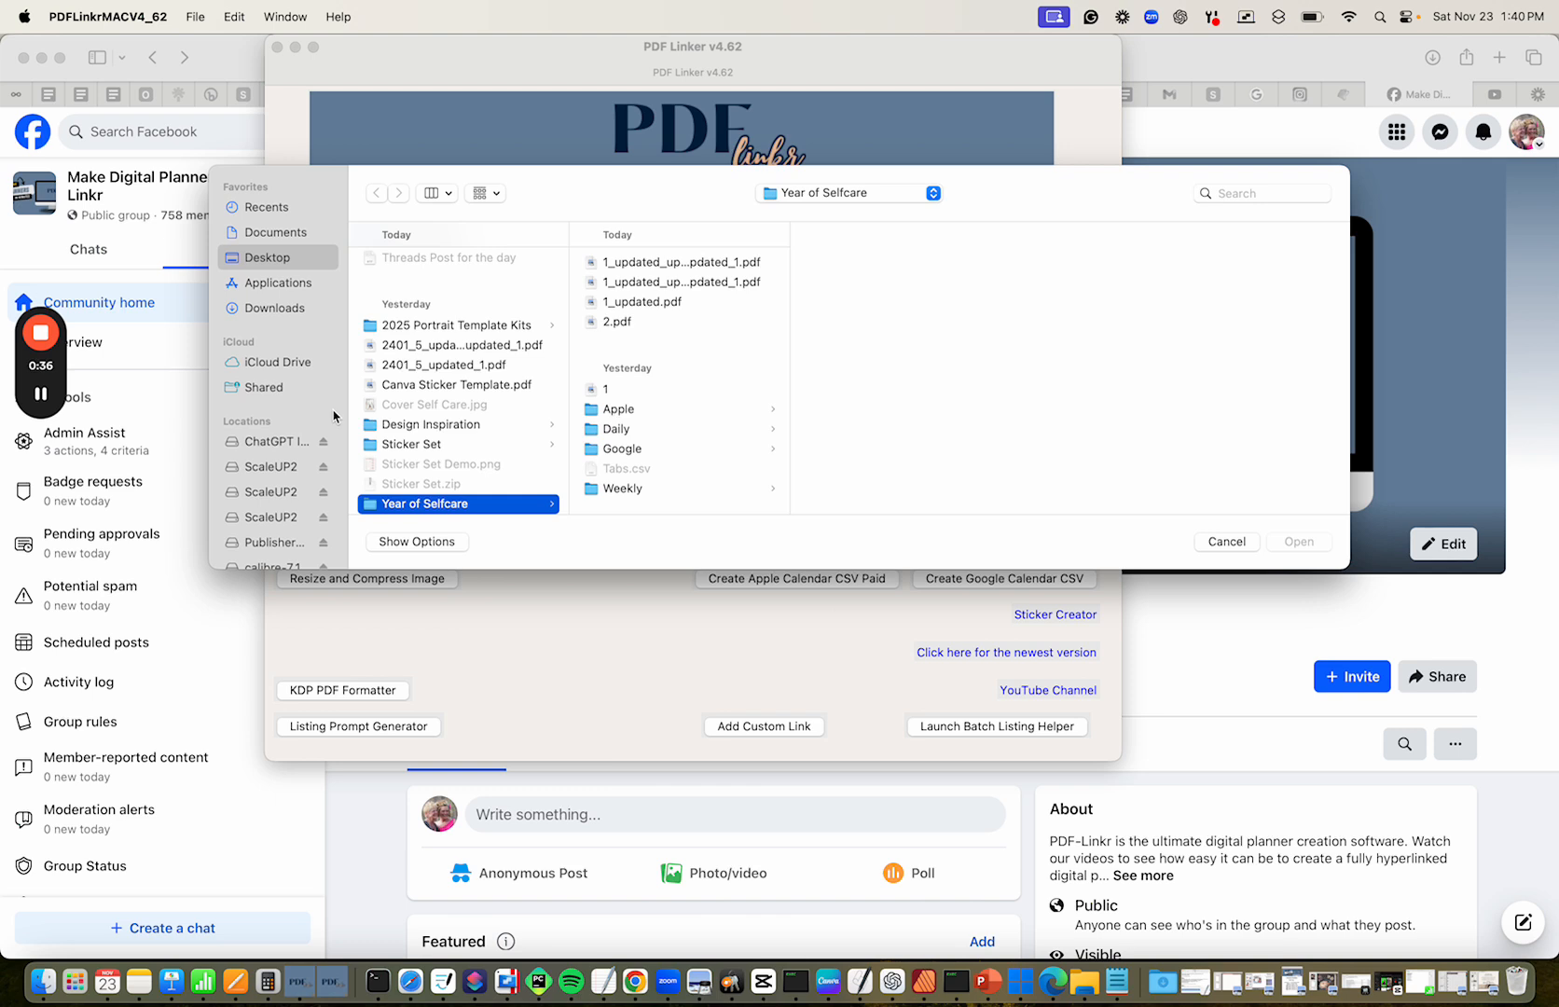
{"action": "left_click", "coordinate": [269, 257]}
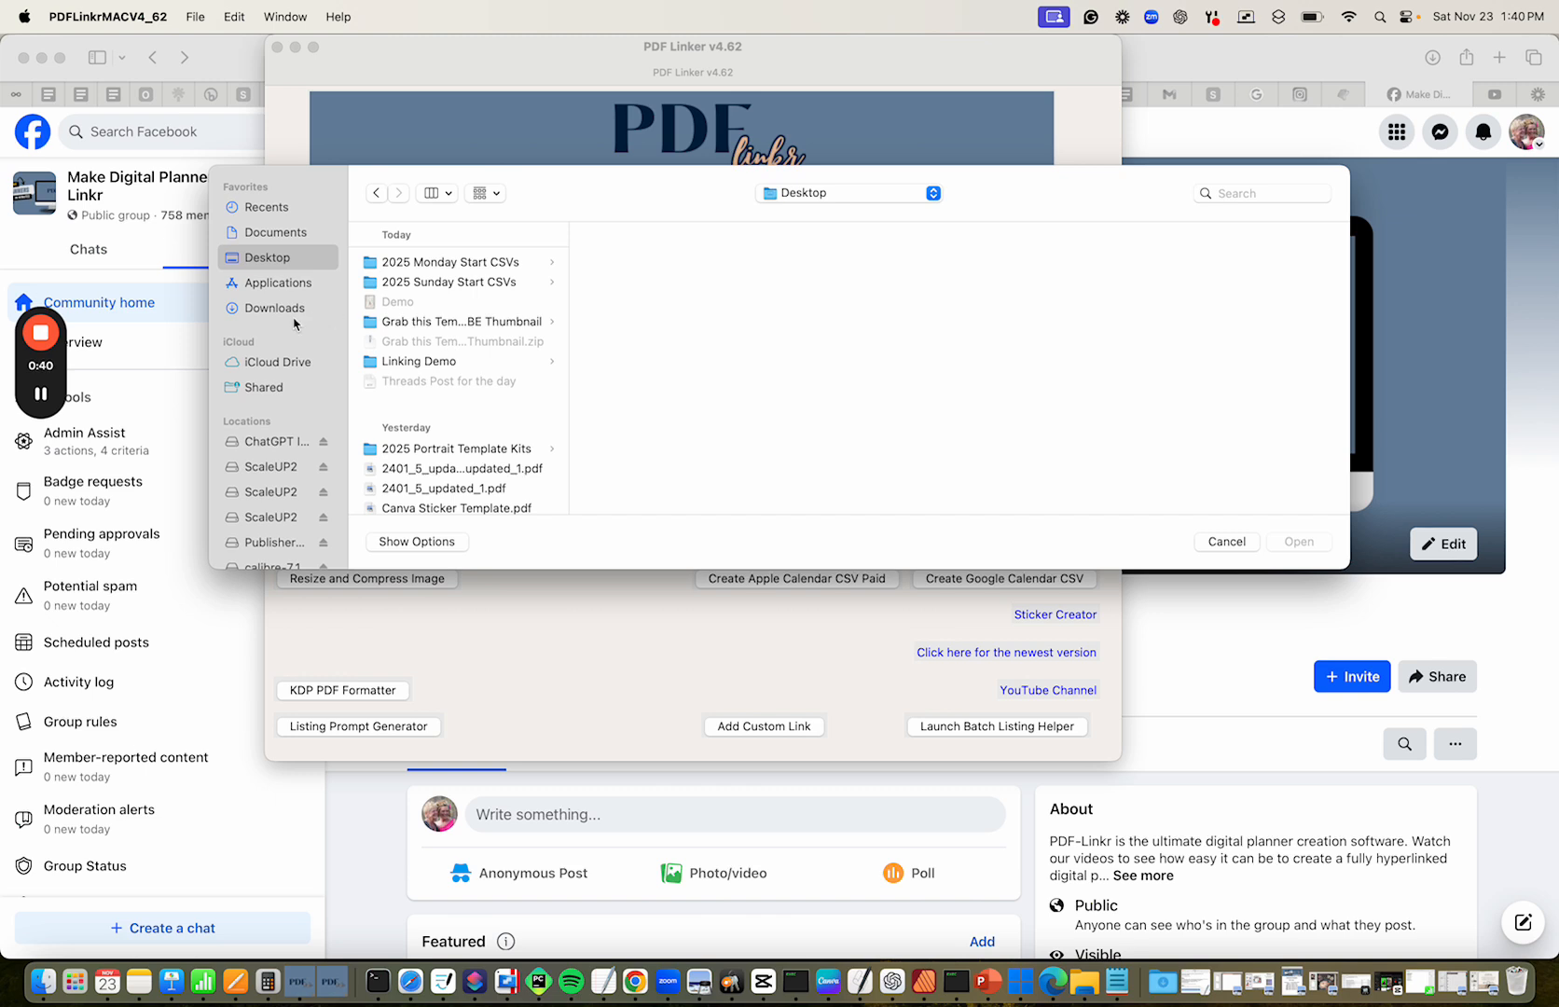
{"action": "left_click", "coordinate": [425, 362]}
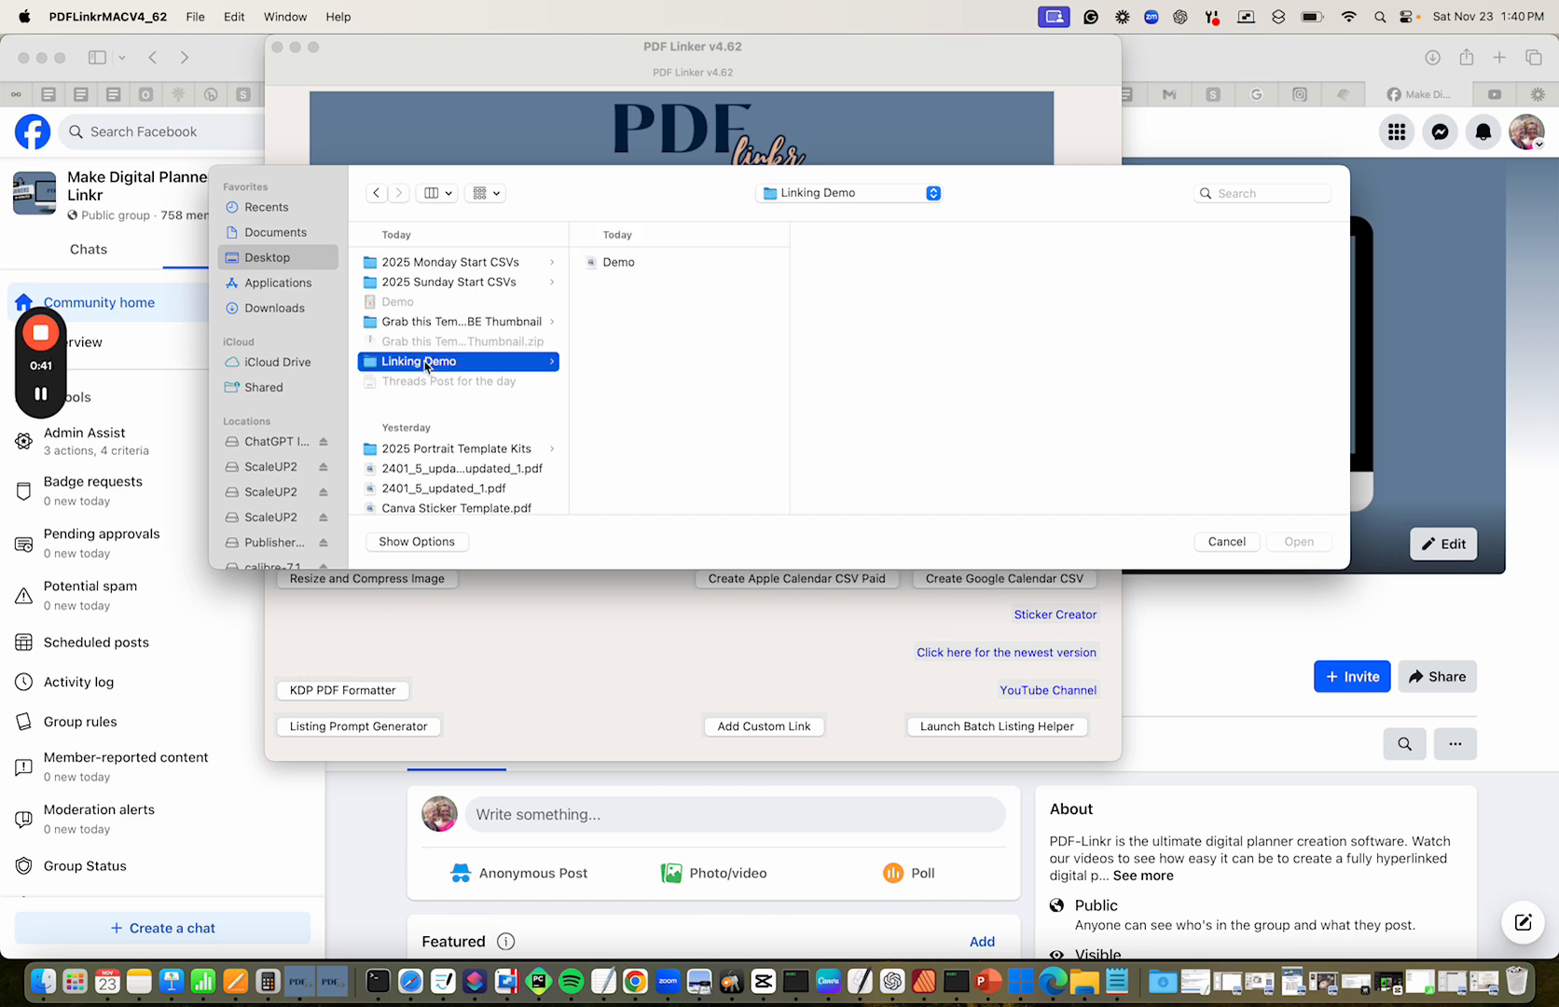
{"action": "left_click", "coordinate": [610, 262]}
{"action": "left_click", "coordinate": [1299, 541]}
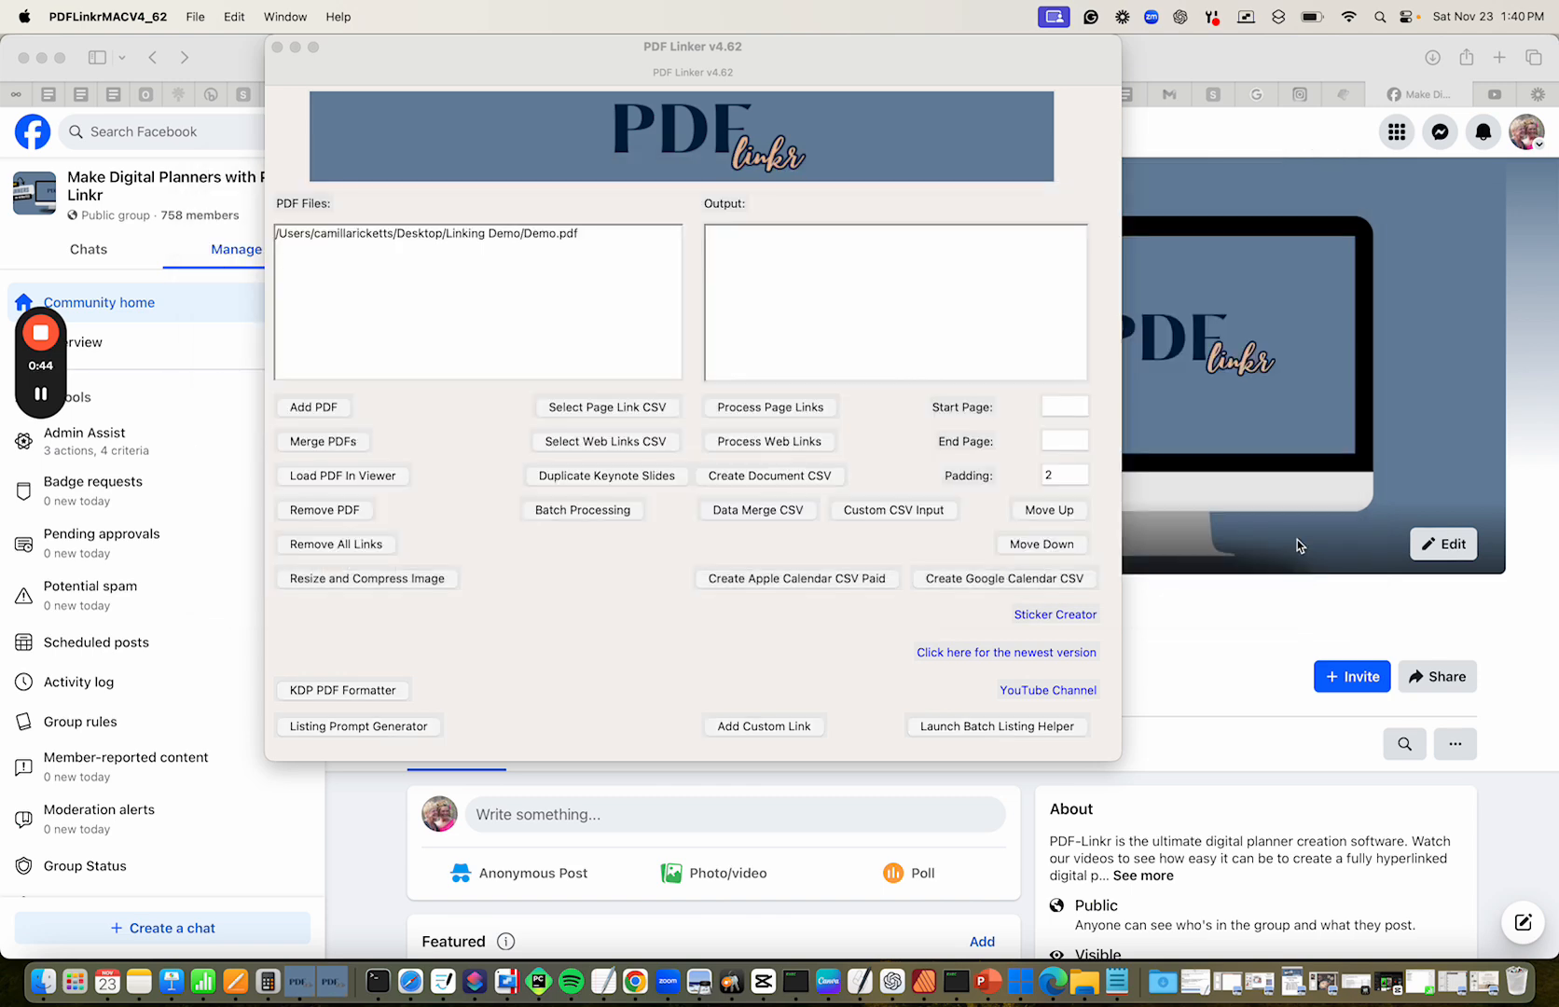
Step: Load Demo.pdf in the viewer and set the strip of month tabs on page 2 as the link area
{"action": "left_click", "coordinate": [500, 242]}
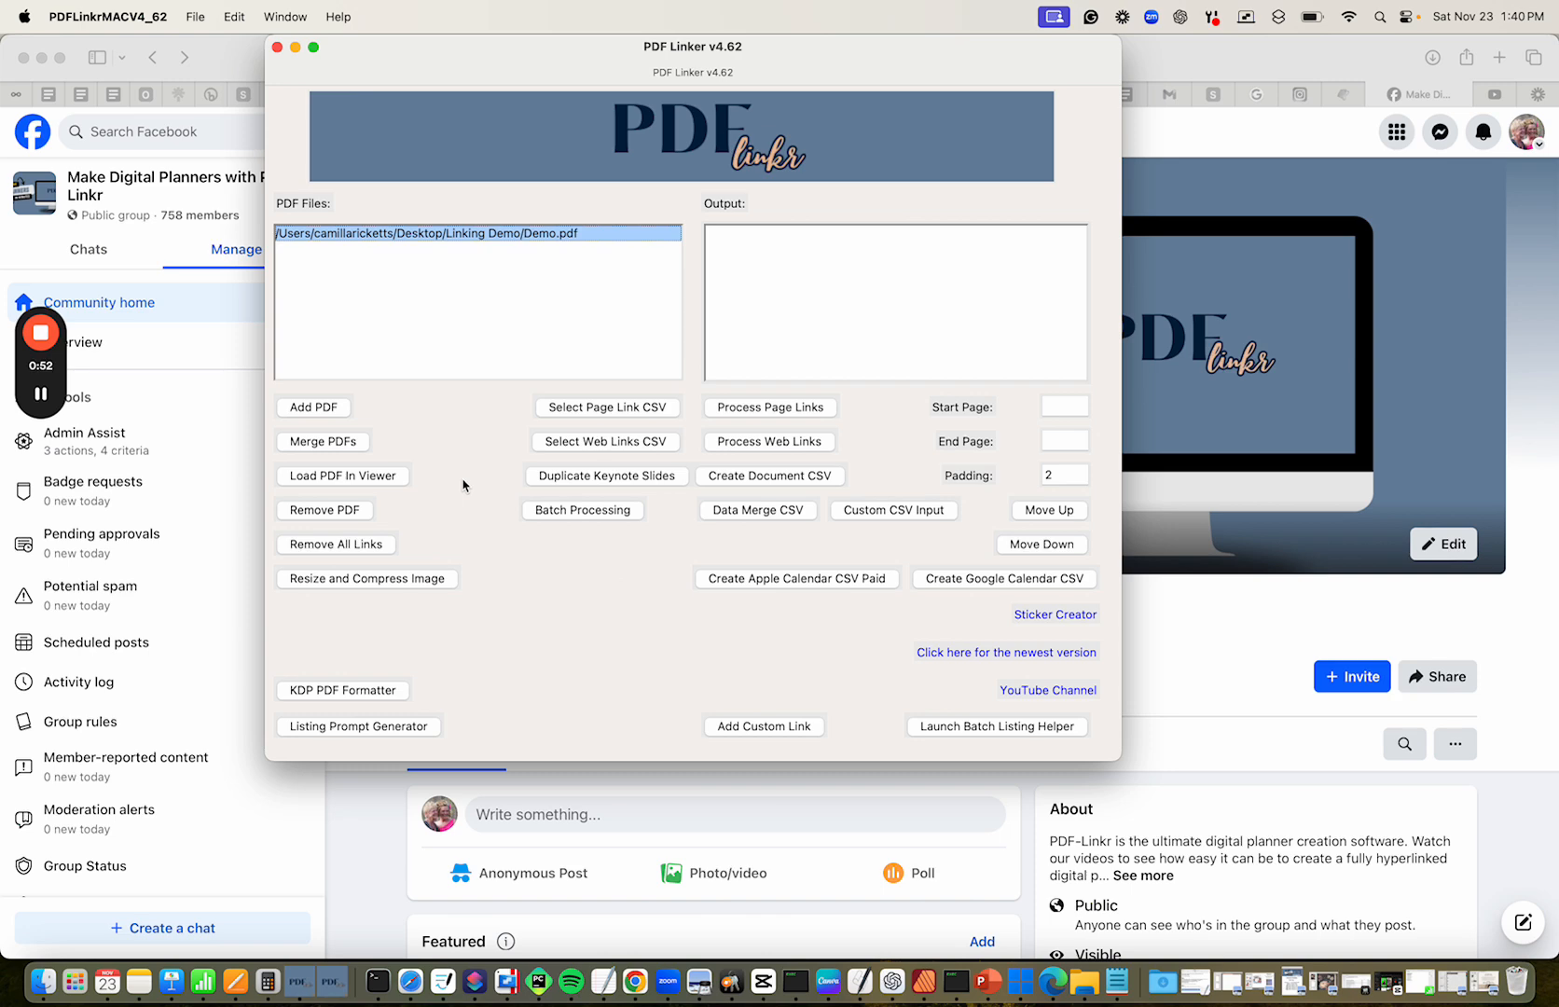
{"action": "left_click", "coordinate": [373, 479]}
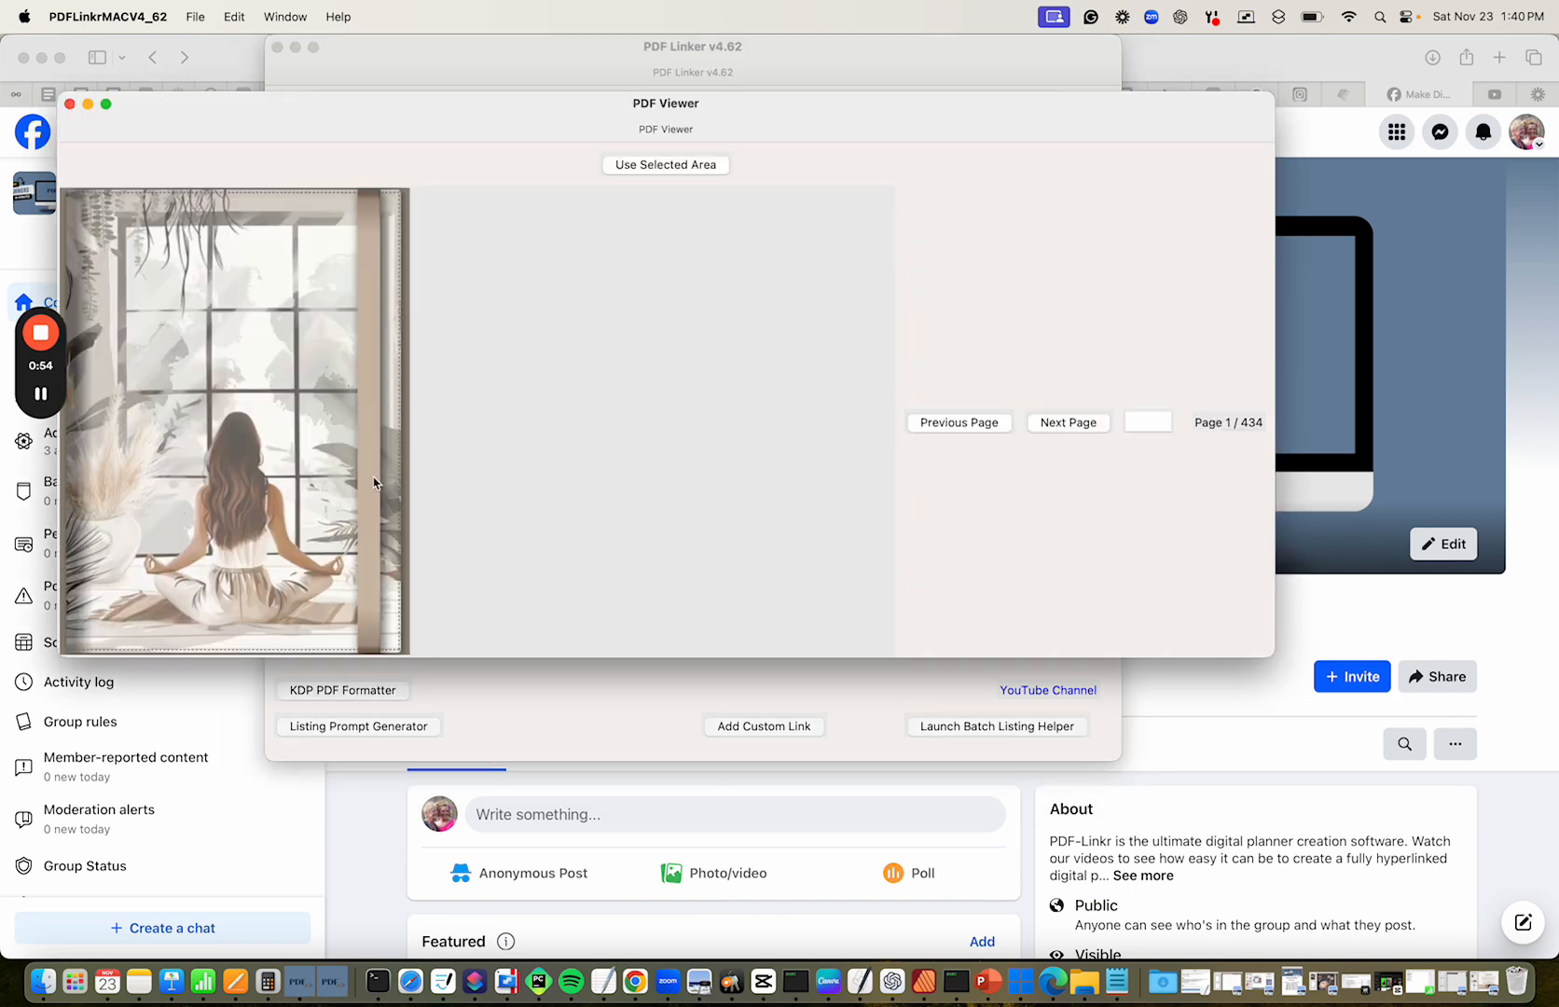
{"action": "left_click", "coordinate": [1057, 427]}
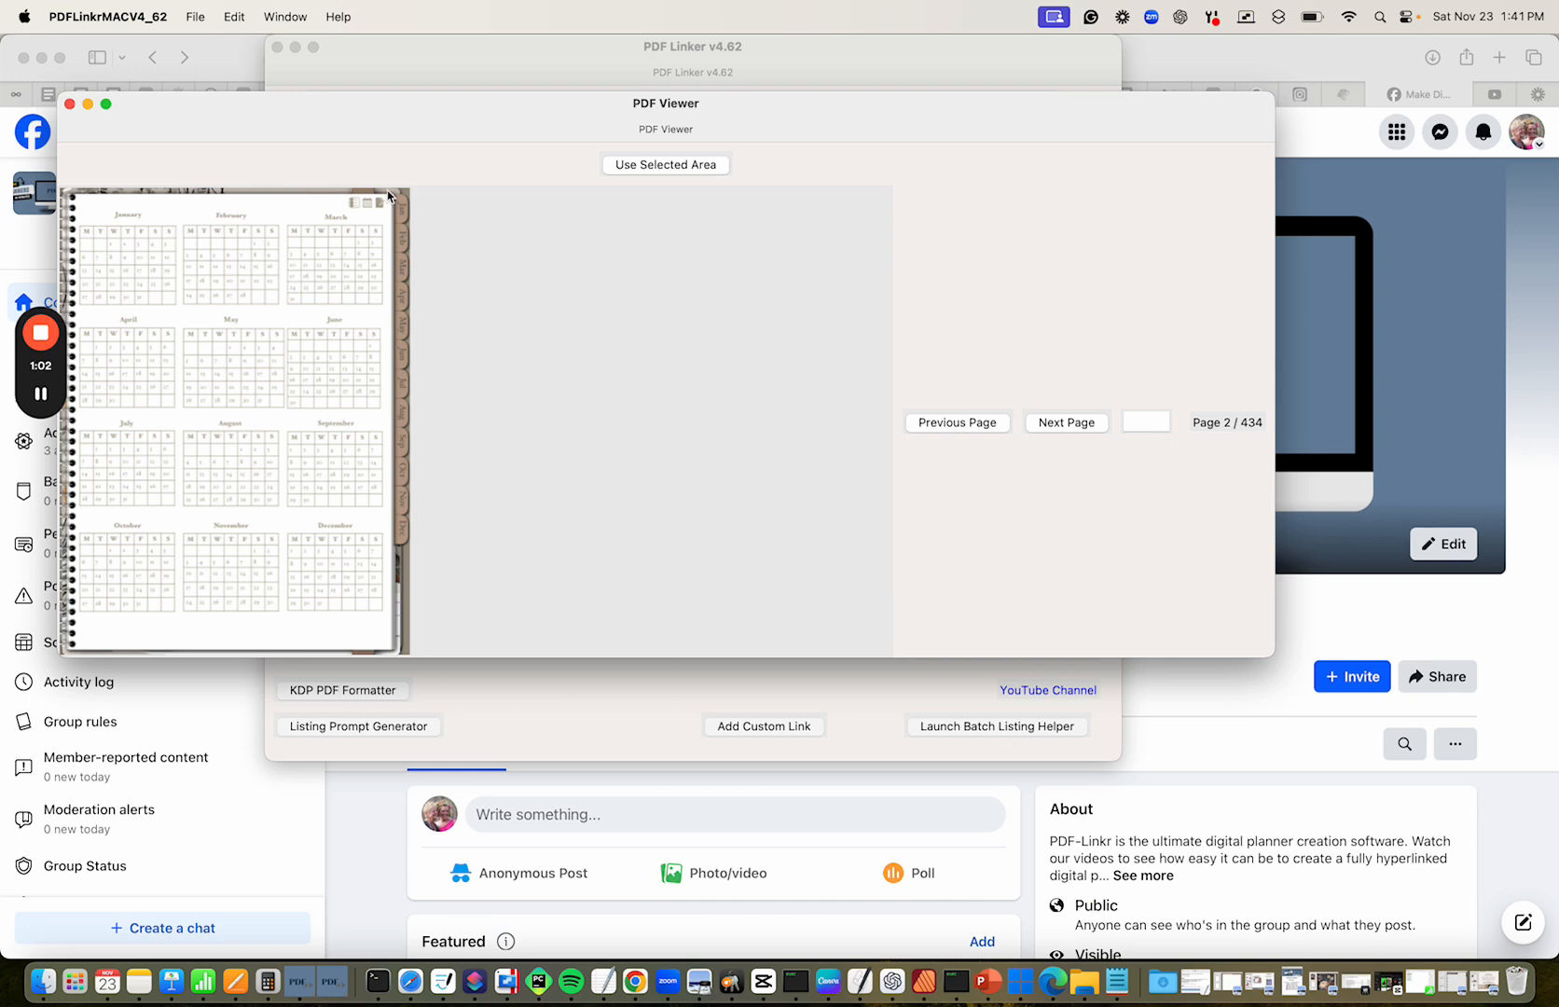
{"action": "left_click_drag", "start_coordinate": [388, 193], "coordinate": [411, 559]}
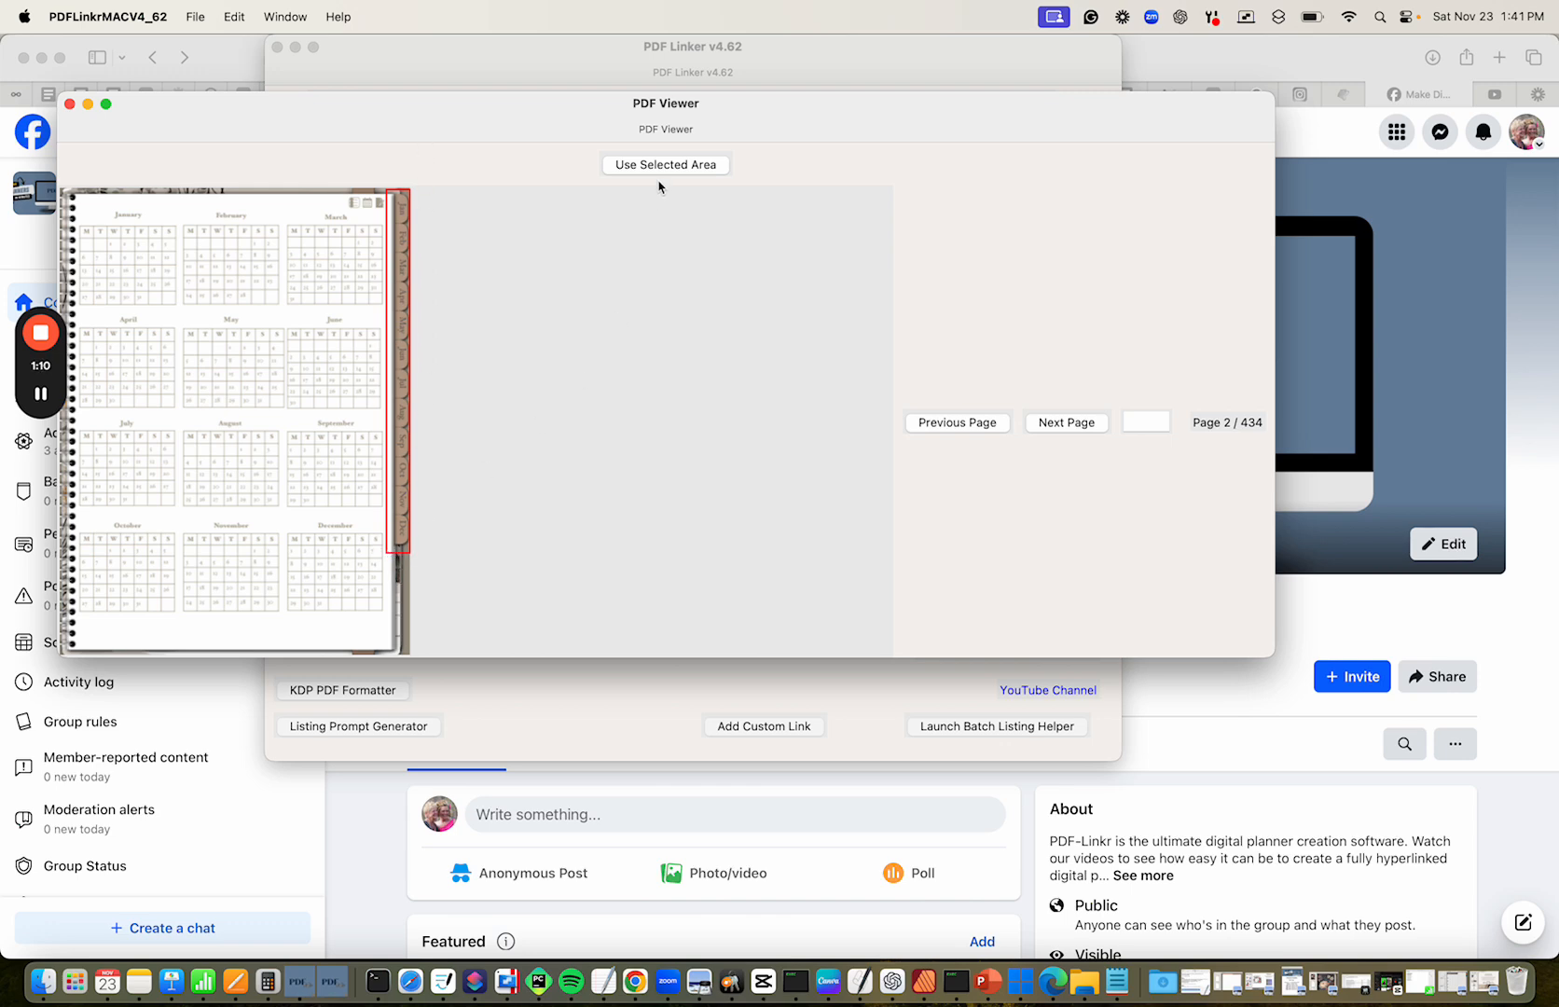
{"action": "left_click", "coordinate": [631, 170]}
{"action": "left_click", "coordinate": [69, 104]}
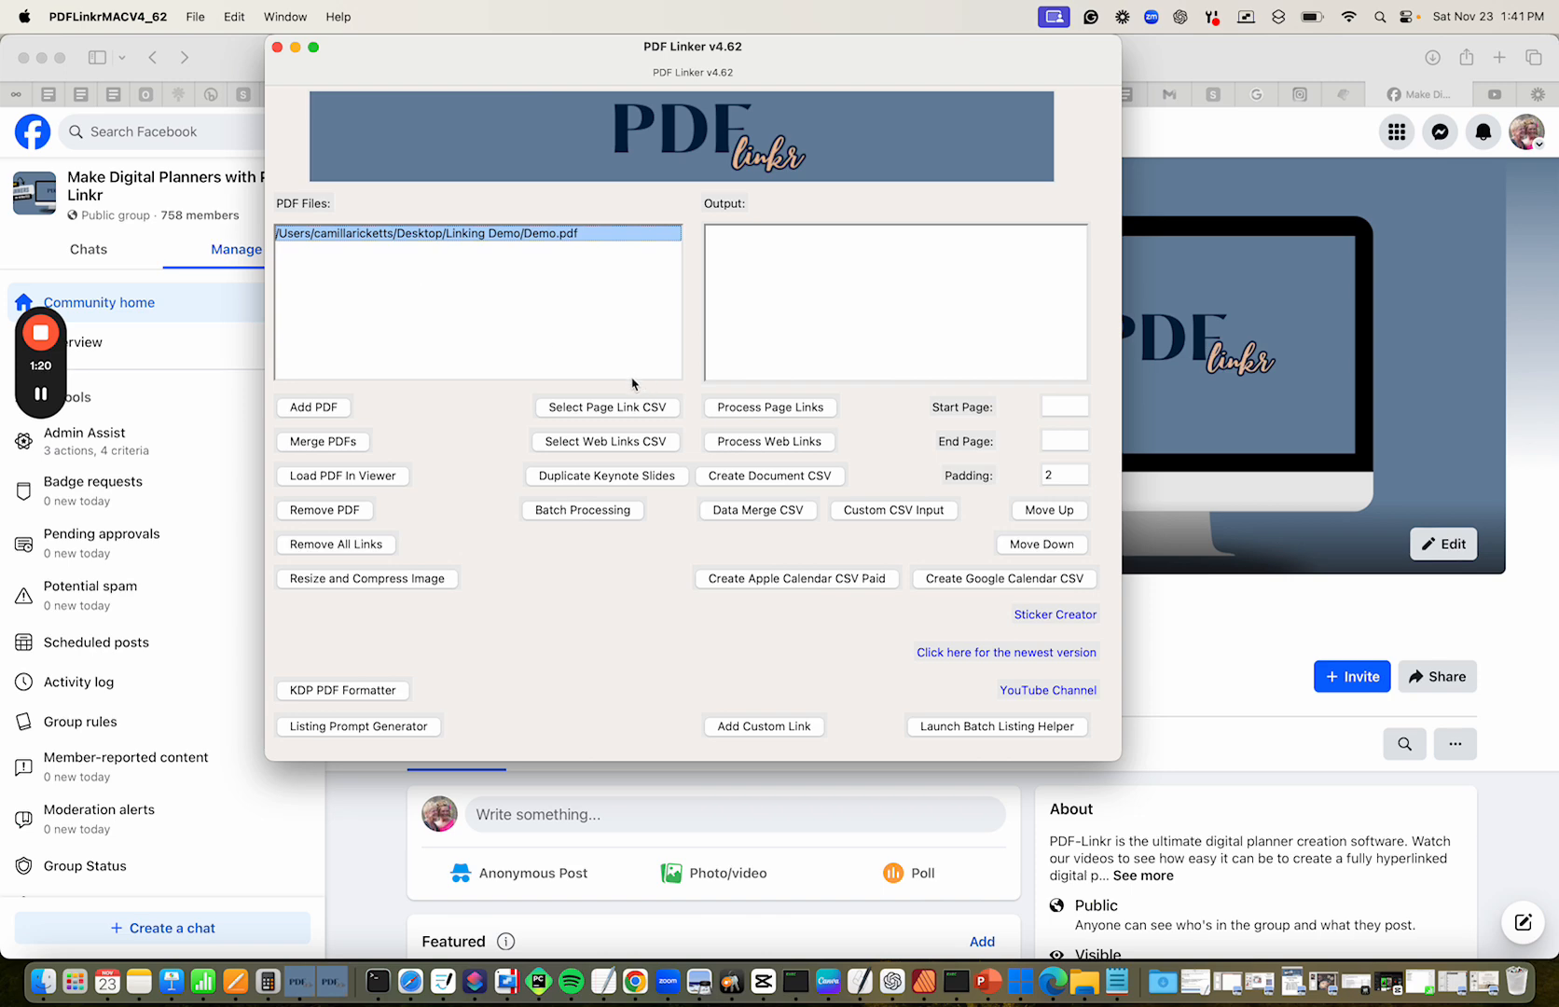
Step: Load Tabs.csv from the 2025 Monday Start CSVs folder as the page link CSV and process the page links
{"action": "left_click", "coordinate": [601, 409]}
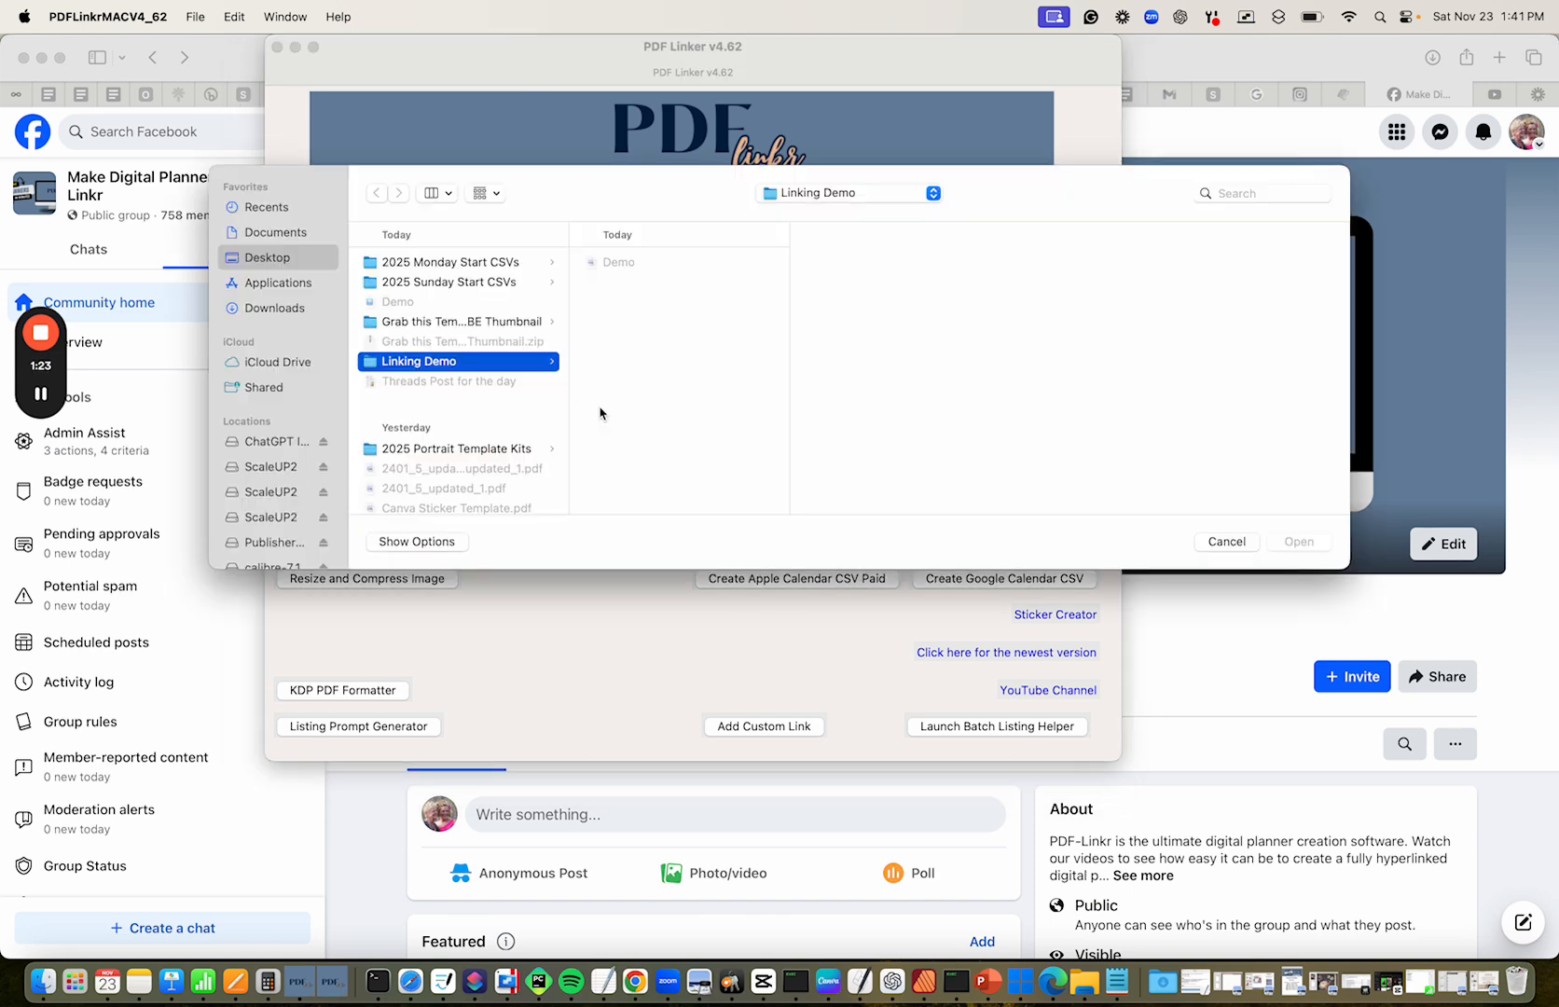
{"action": "left_click", "coordinate": [467, 264]}
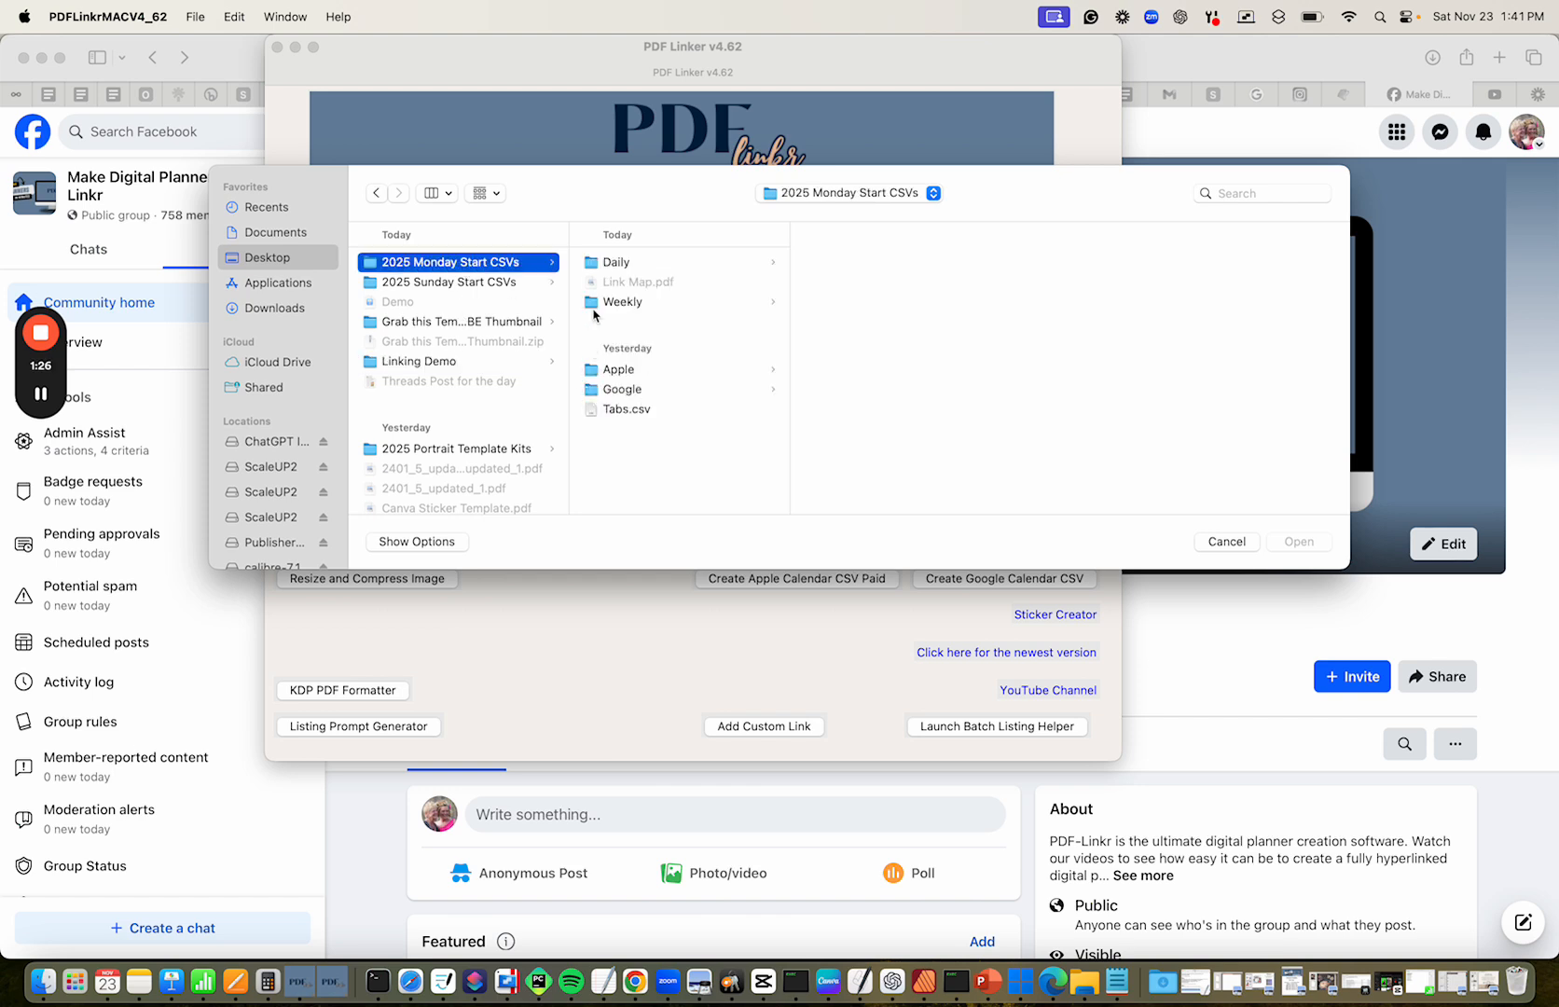
{"action": "left_click", "coordinate": [629, 415]}
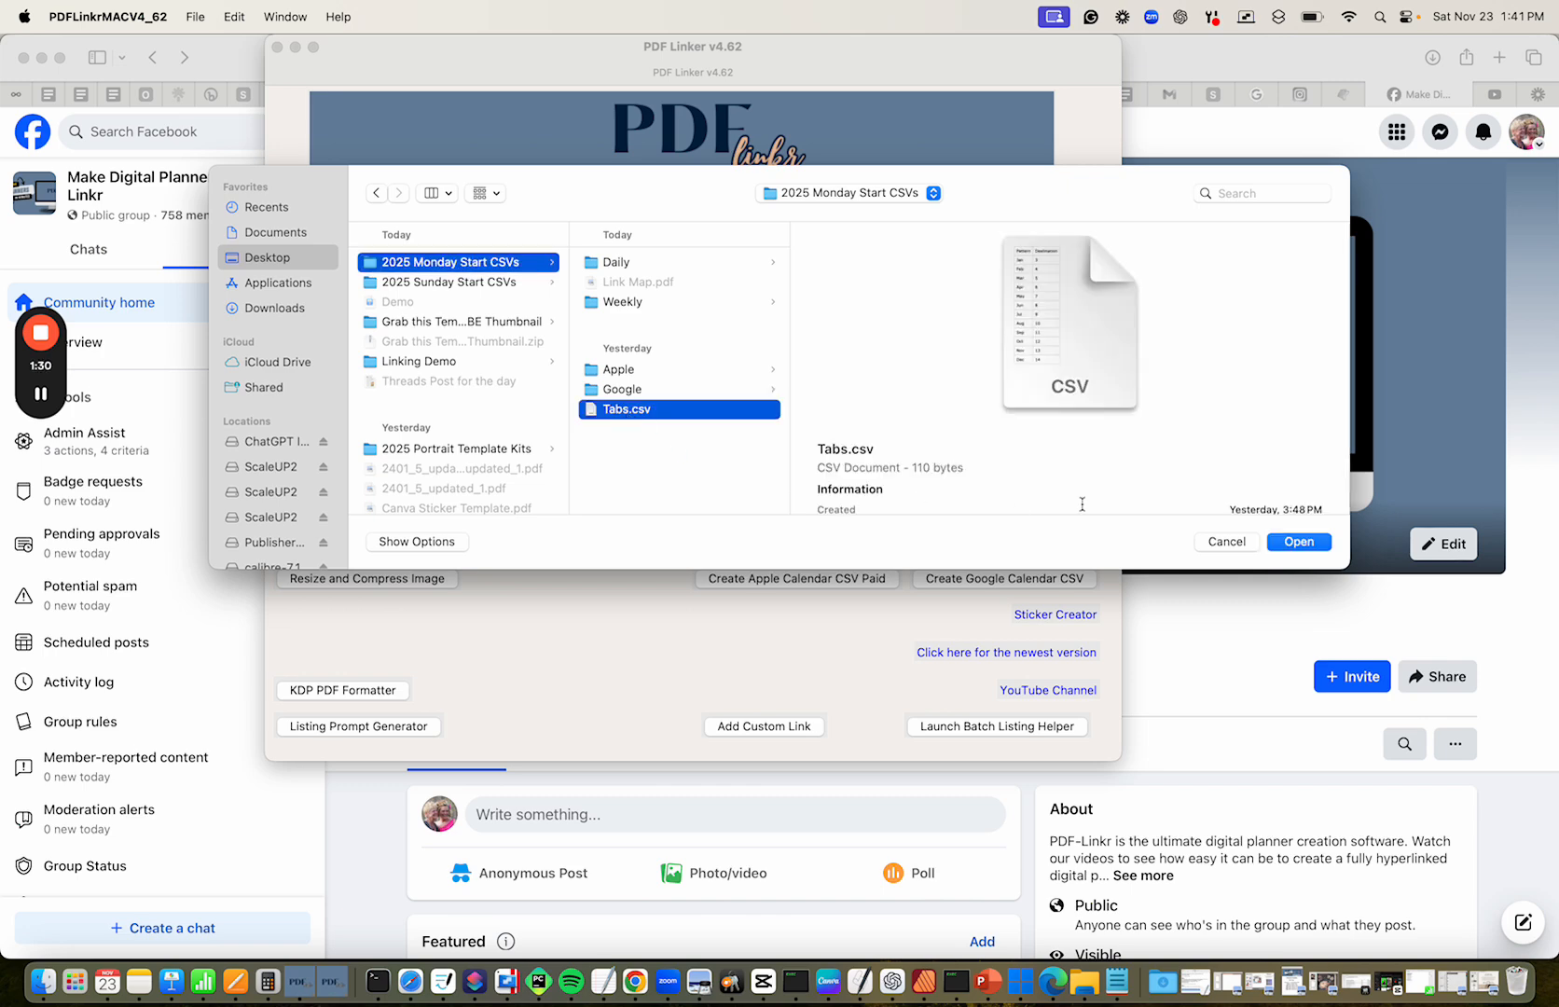
{"action": "left_click", "coordinate": [1305, 543]}
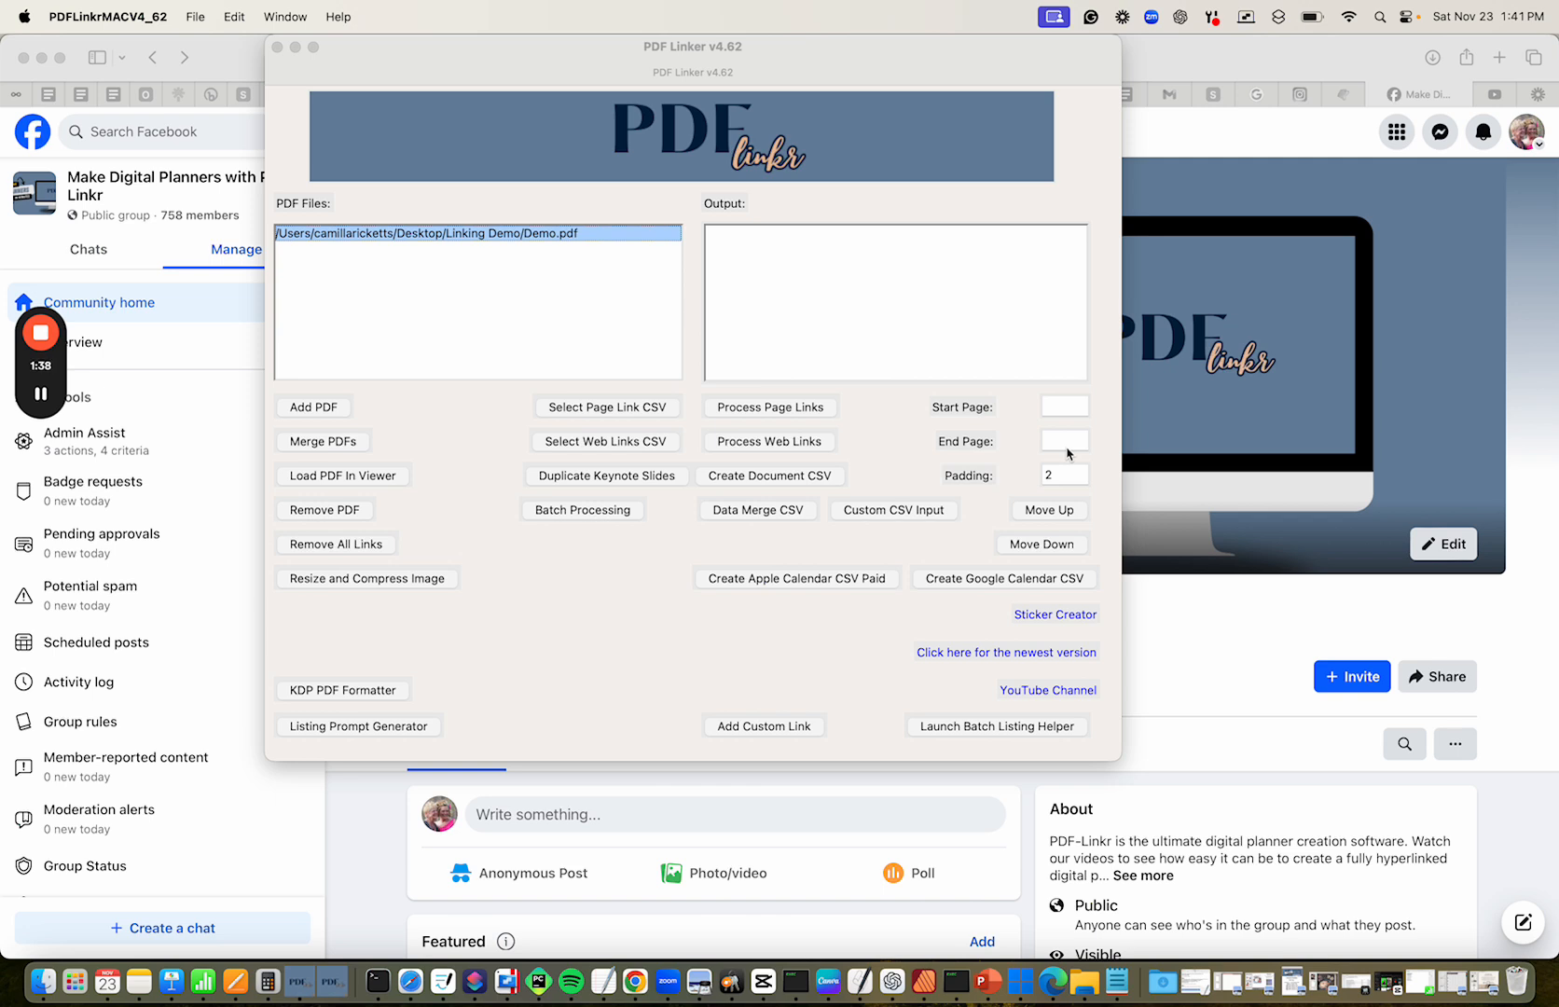
{"action": "left_click", "coordinate": [749, 414]}
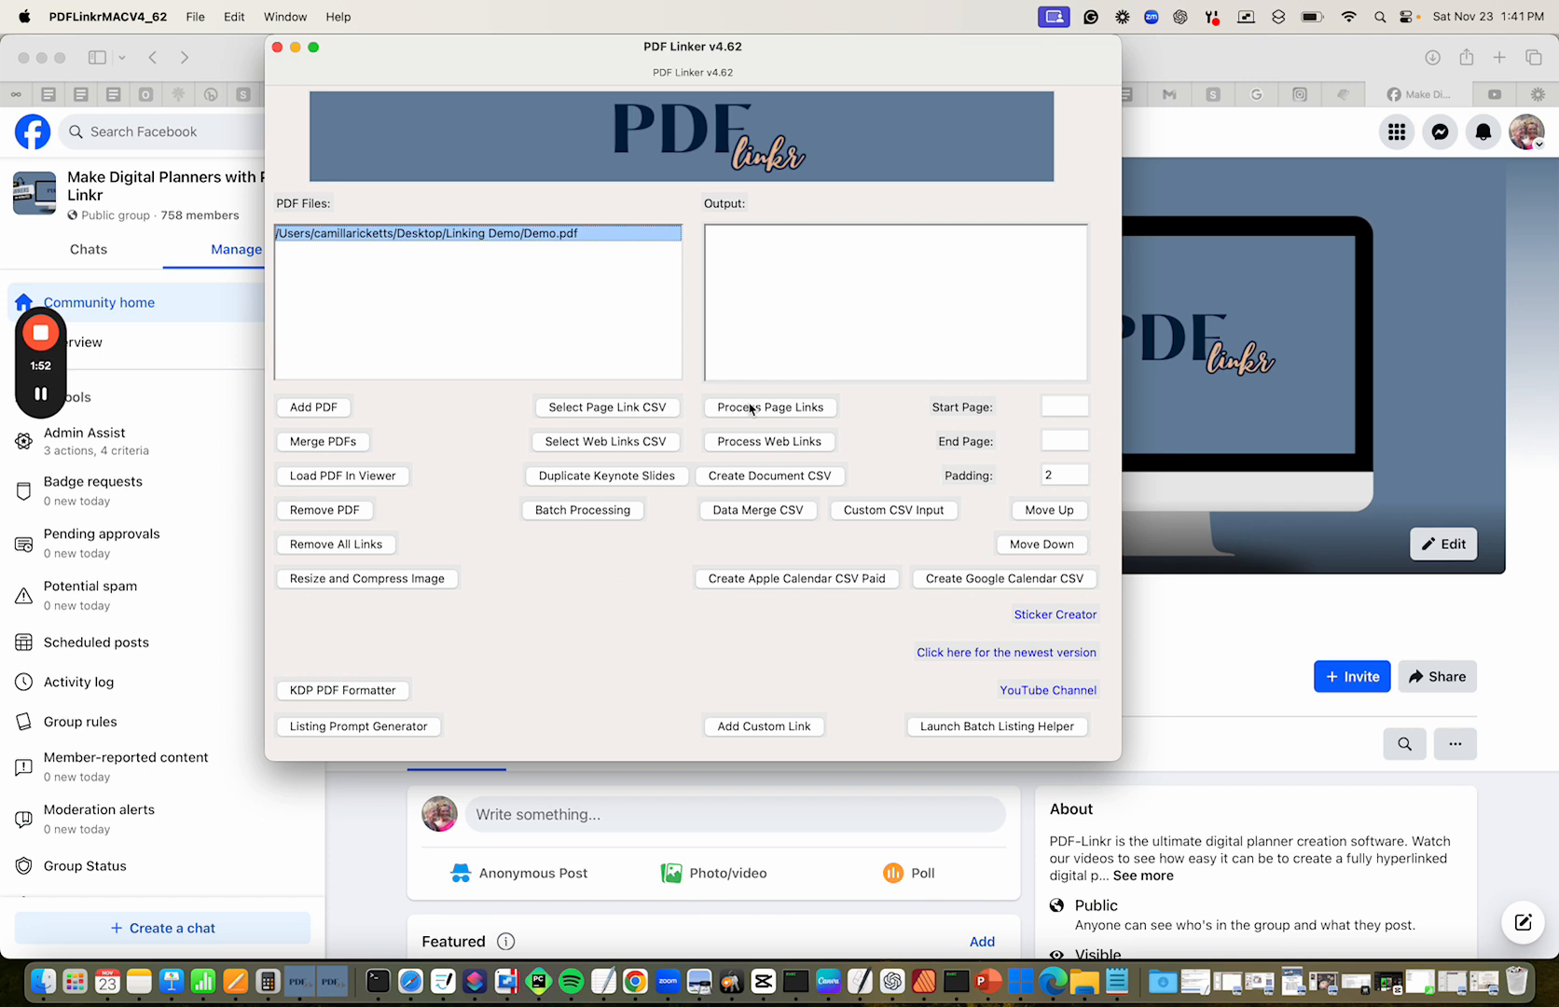
{"action": "left_click", "coordinate": [749, 410]}
{"action": "left_click", "coordinate": [740, 368]}
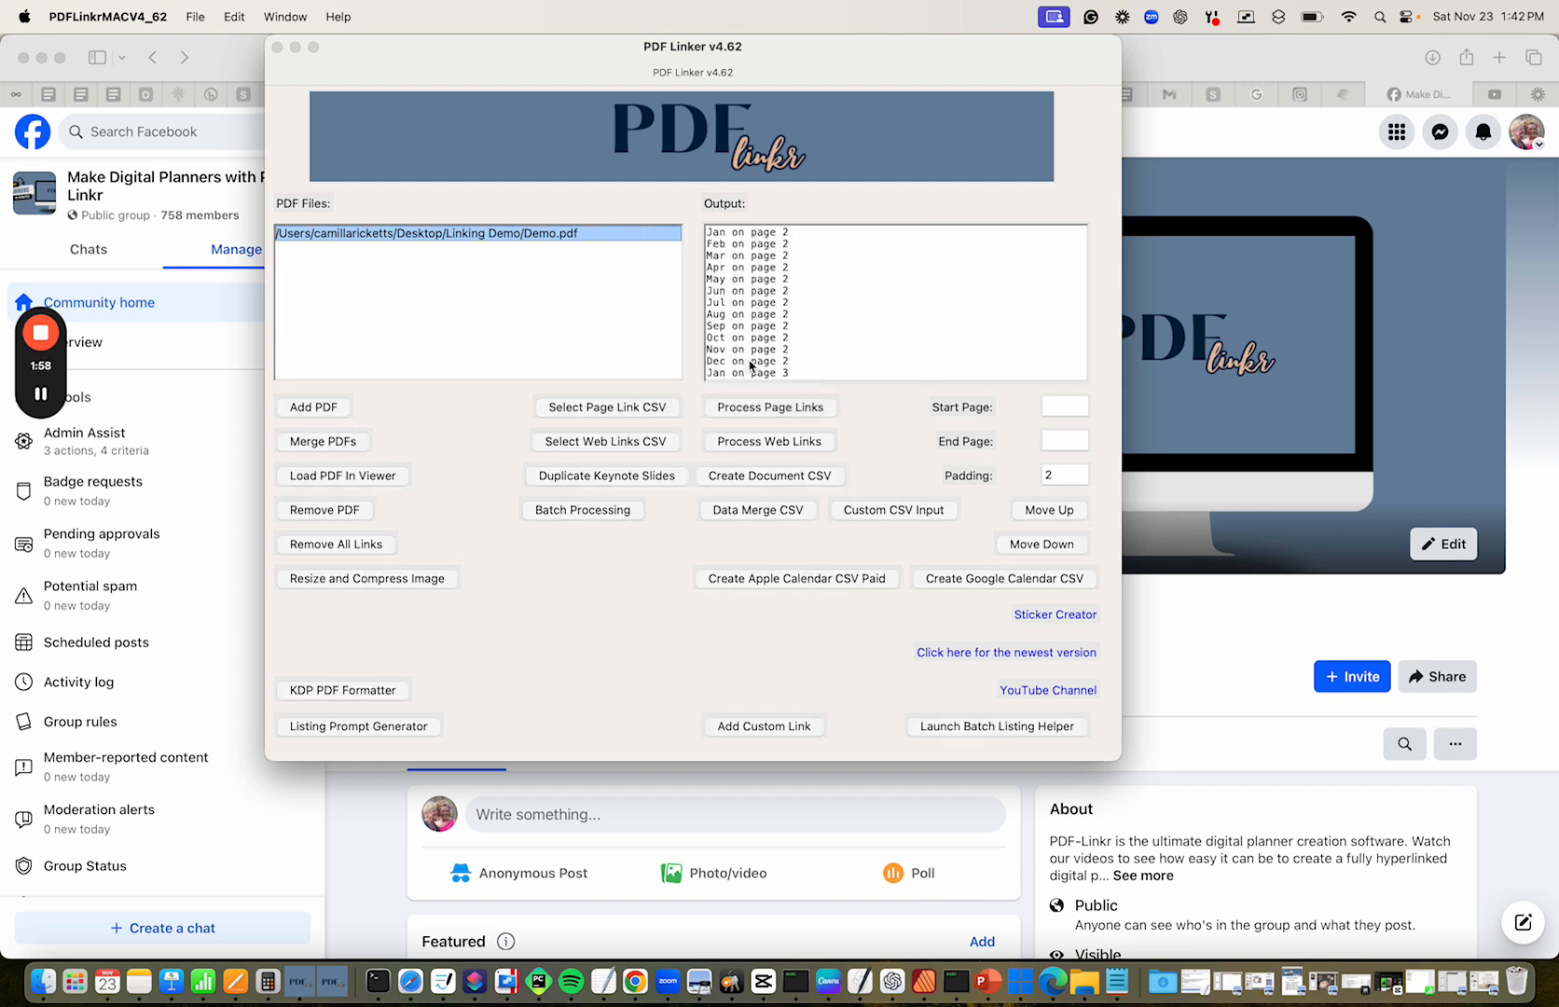
Step: In Finder, open Demo_updated.pdf from the Linking Demo folder on the Desktop
{"action": "left_click", "coordinate": [43, 981]}
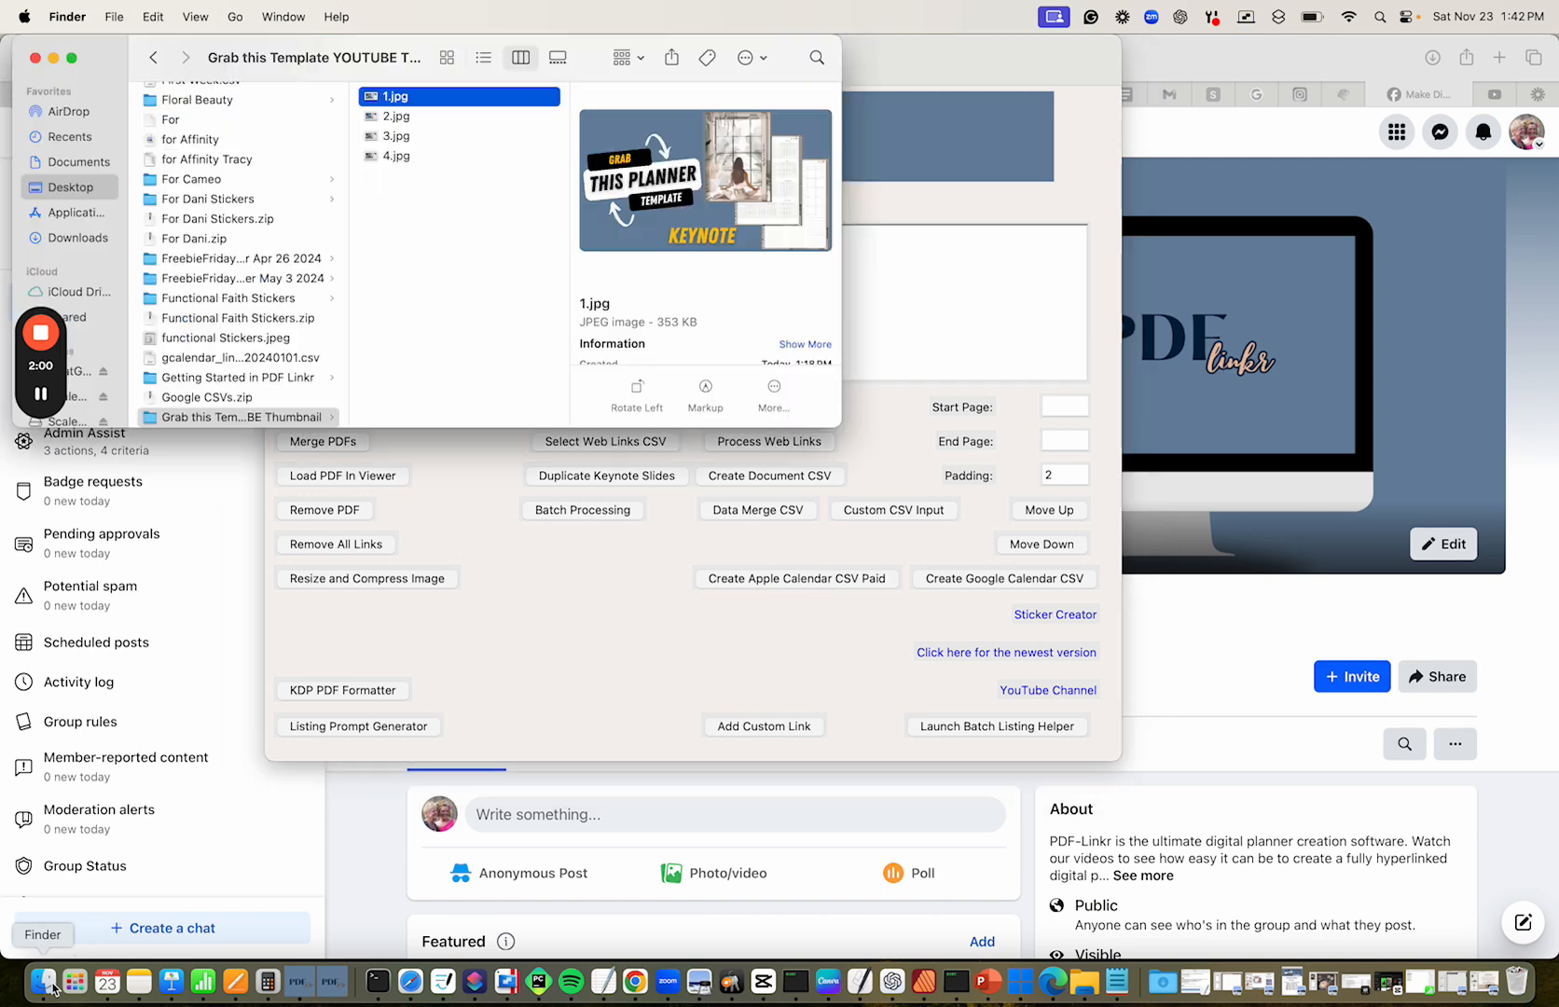
{"action": "left_click", "coordinate": [73, 189]}
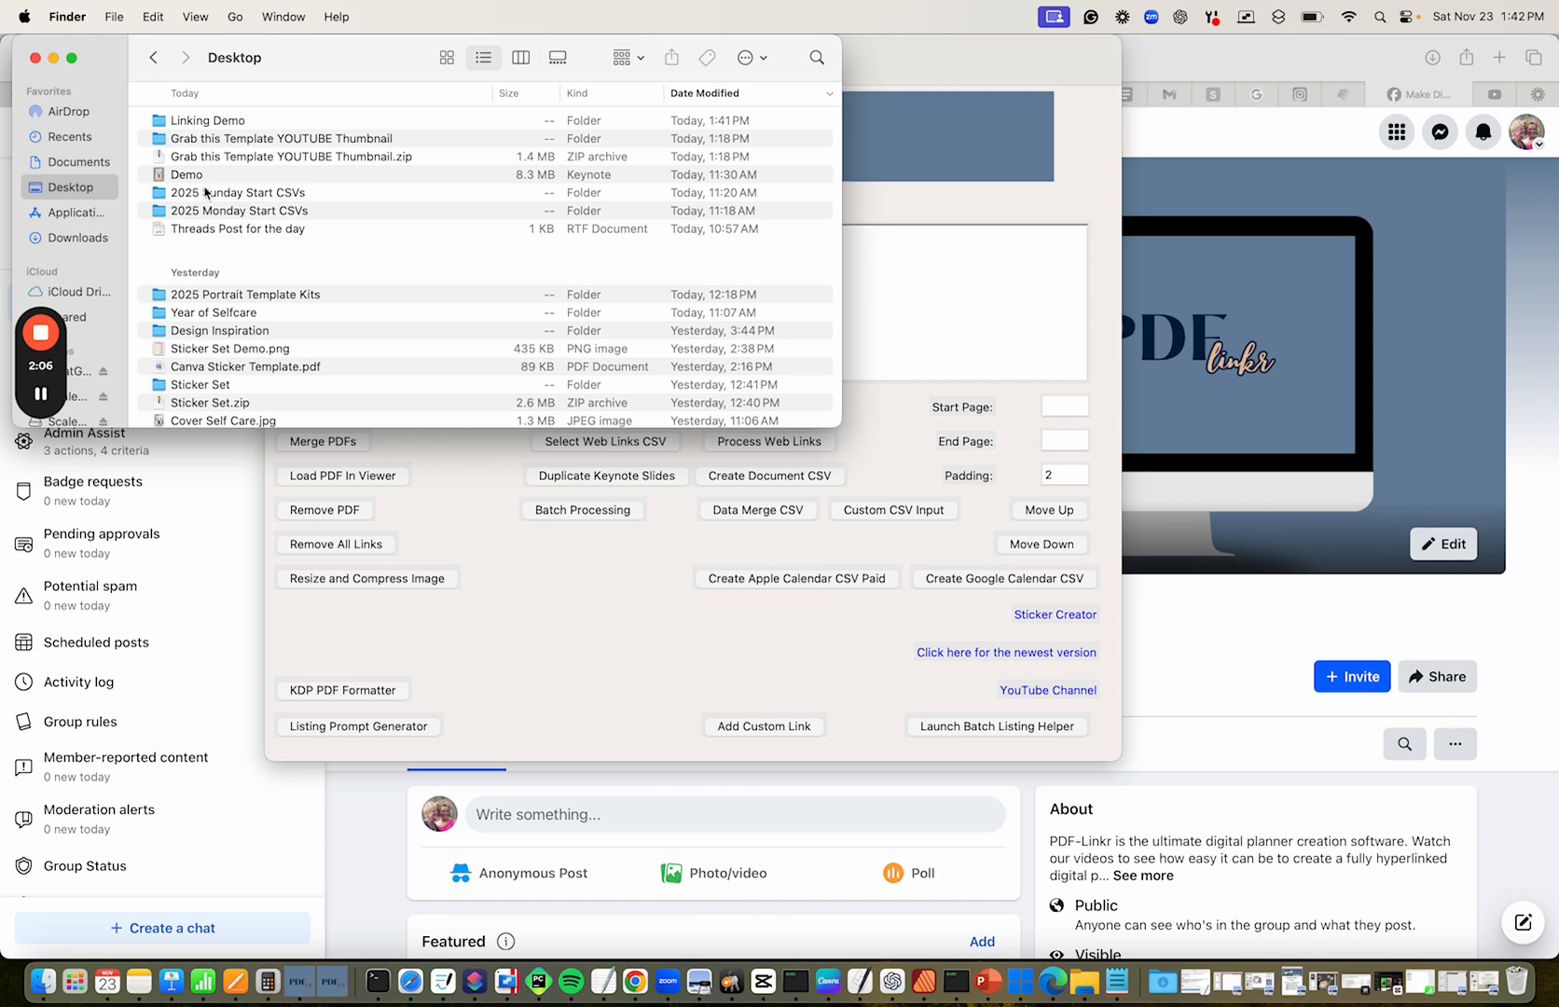
{"action": "double_click", "coordinate": [223, 122]}
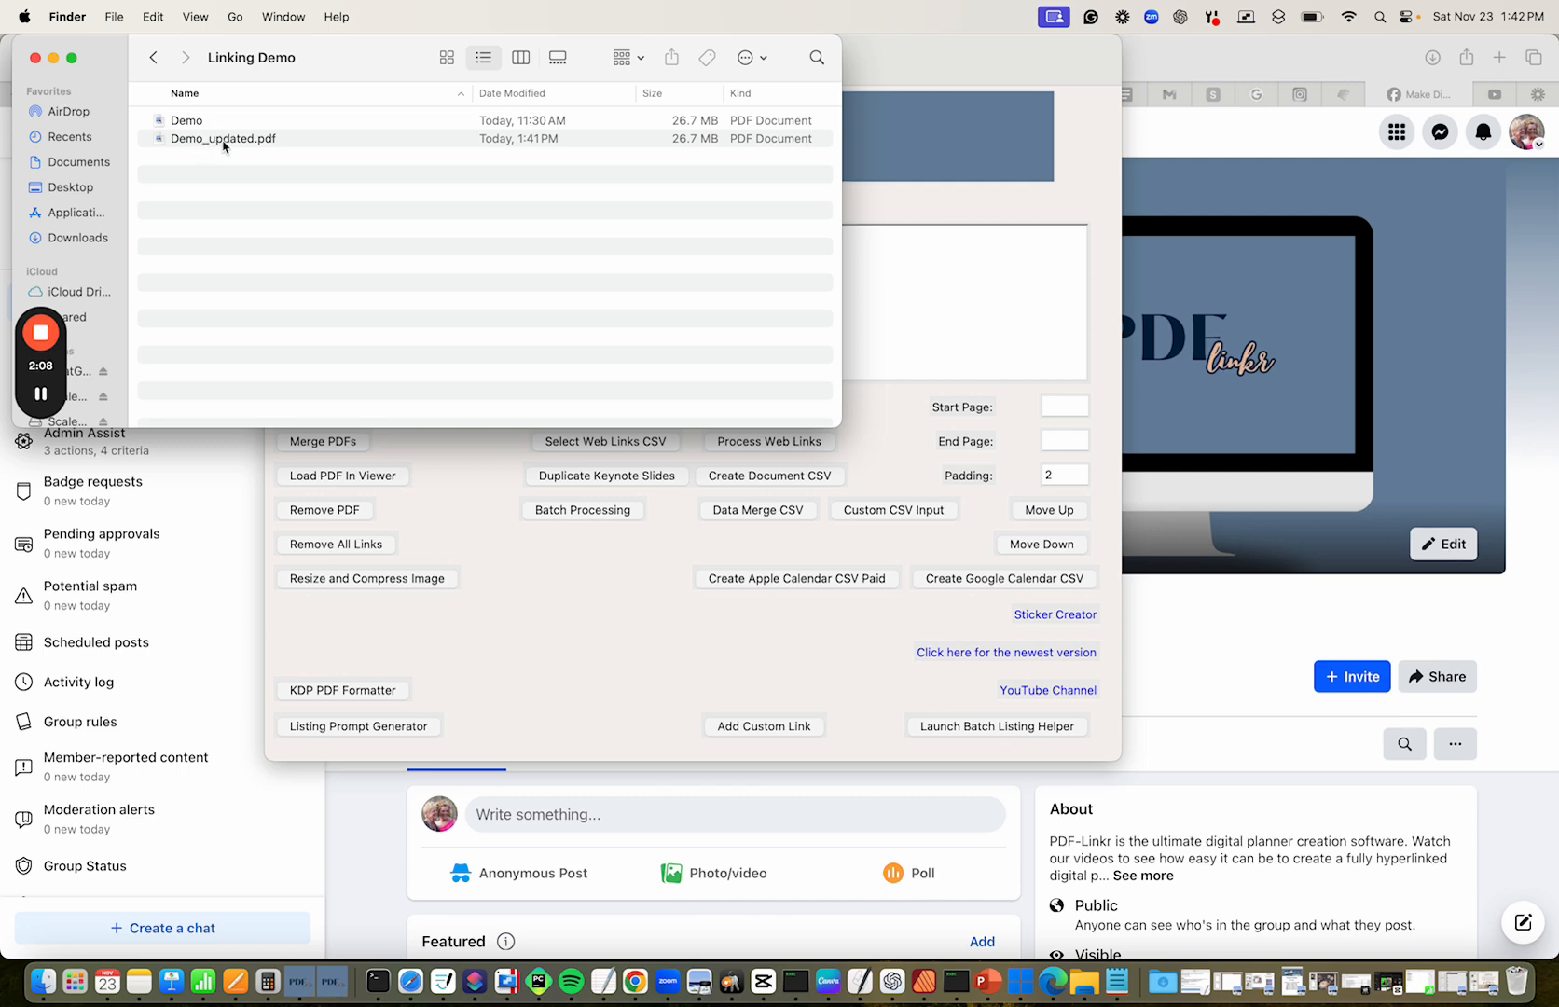
{"action": "double_click", "coordinate": [230, 139]}
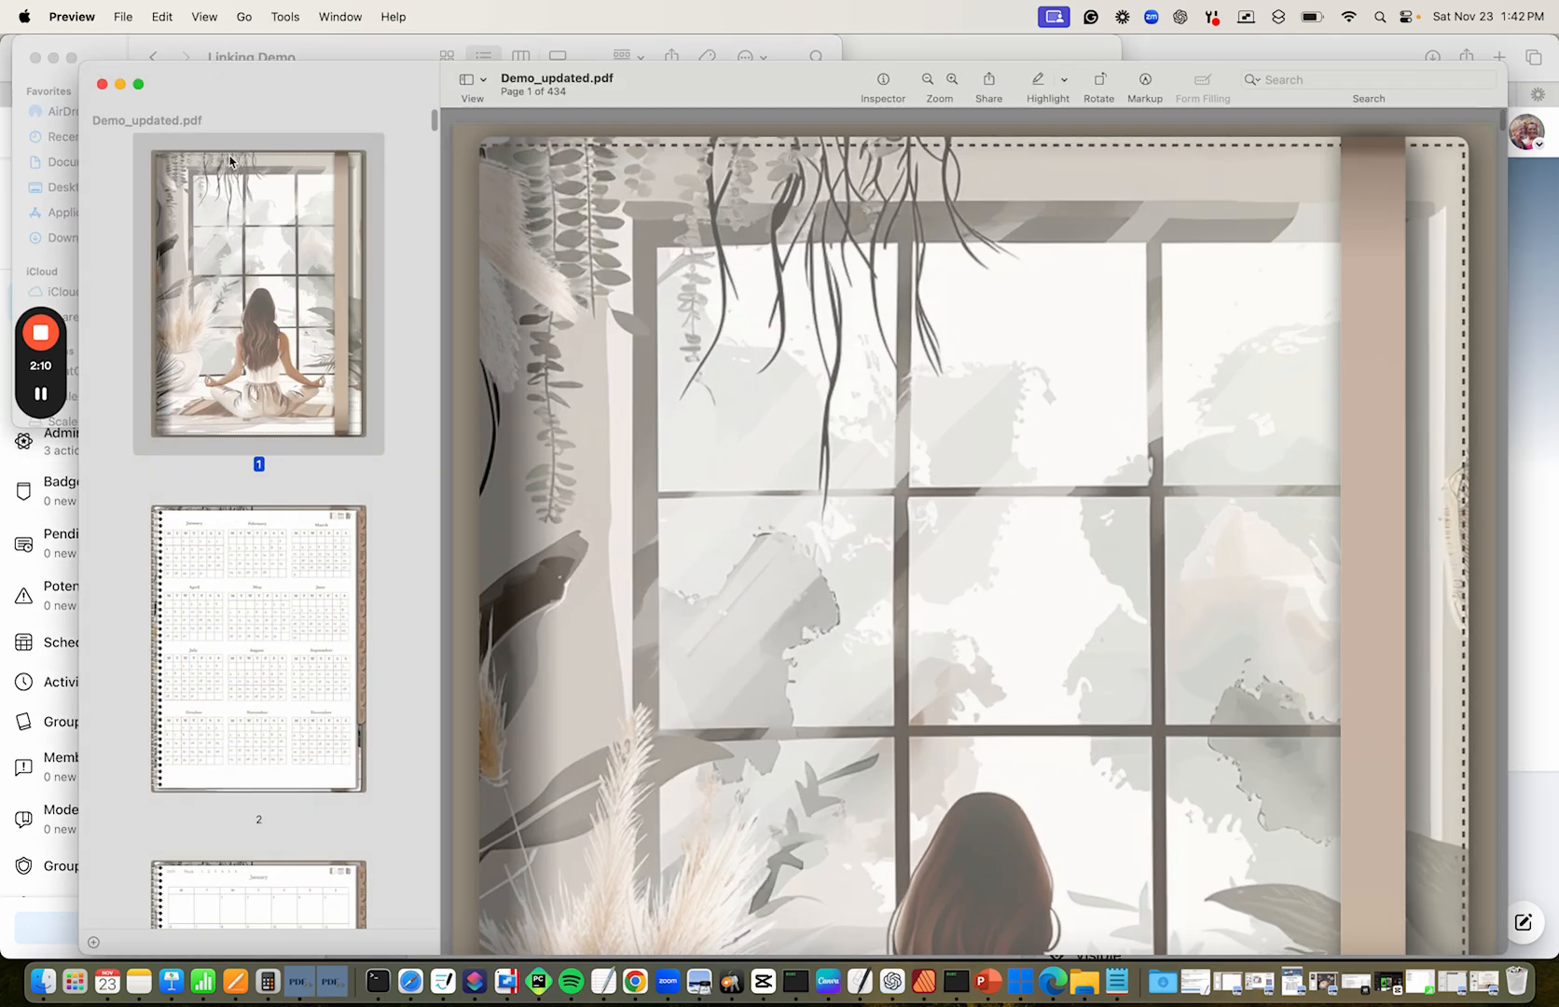
Step: Test the month tab links from January to June starting on page 2, view the May page, and close the PDF
{"action": "left_click", "coordinate": [241, 617]}
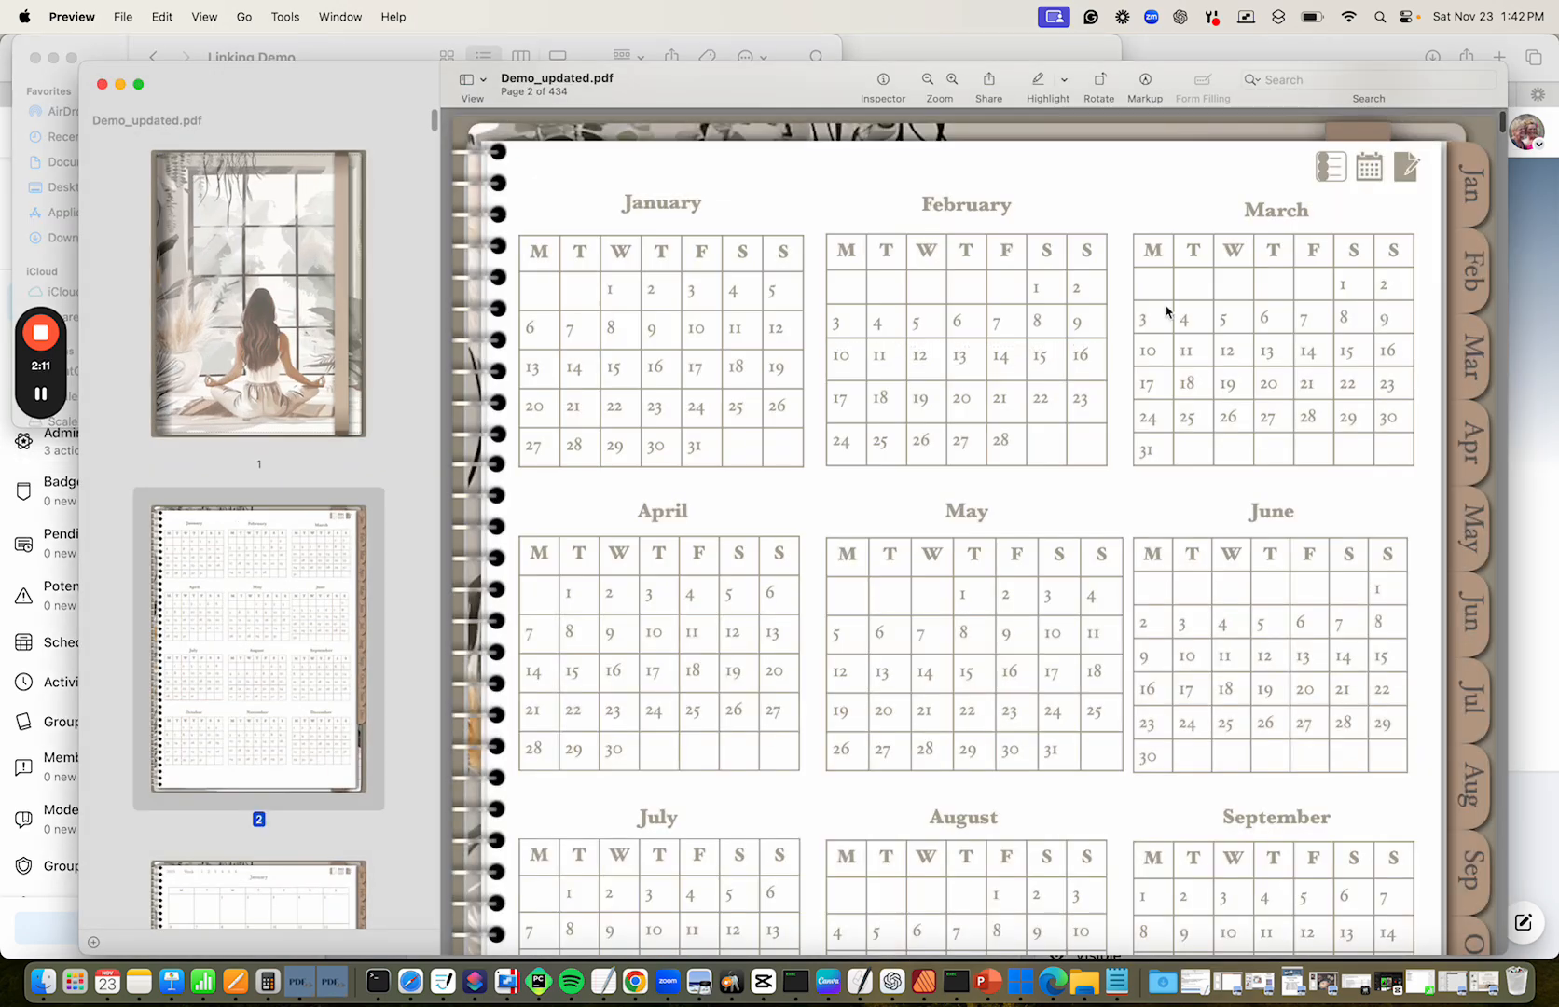
{"action": "left_click", "coordinate": [1467, 205]}
{"action": "left_click", "coordinate": [1469, 266]}
{"action": "left_click", "coordinate": [1464, 366]}
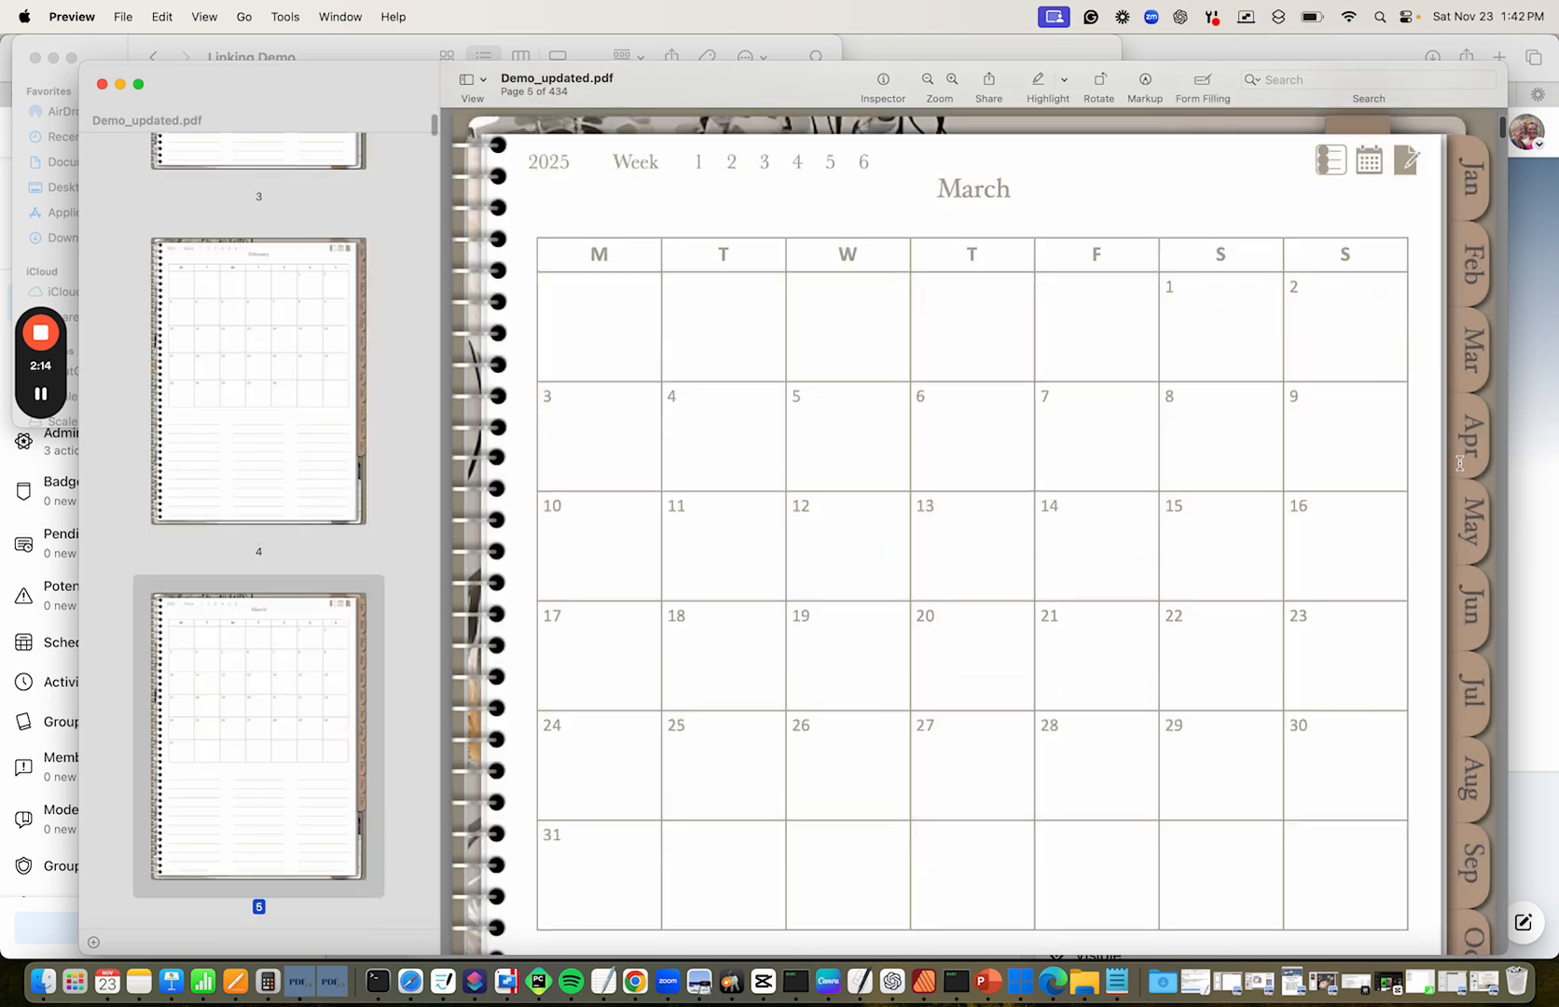
{"action": "left_click", "coordinate": [1475, 463]}
{"action": "left_click", "coordinate": [1478, 548]}
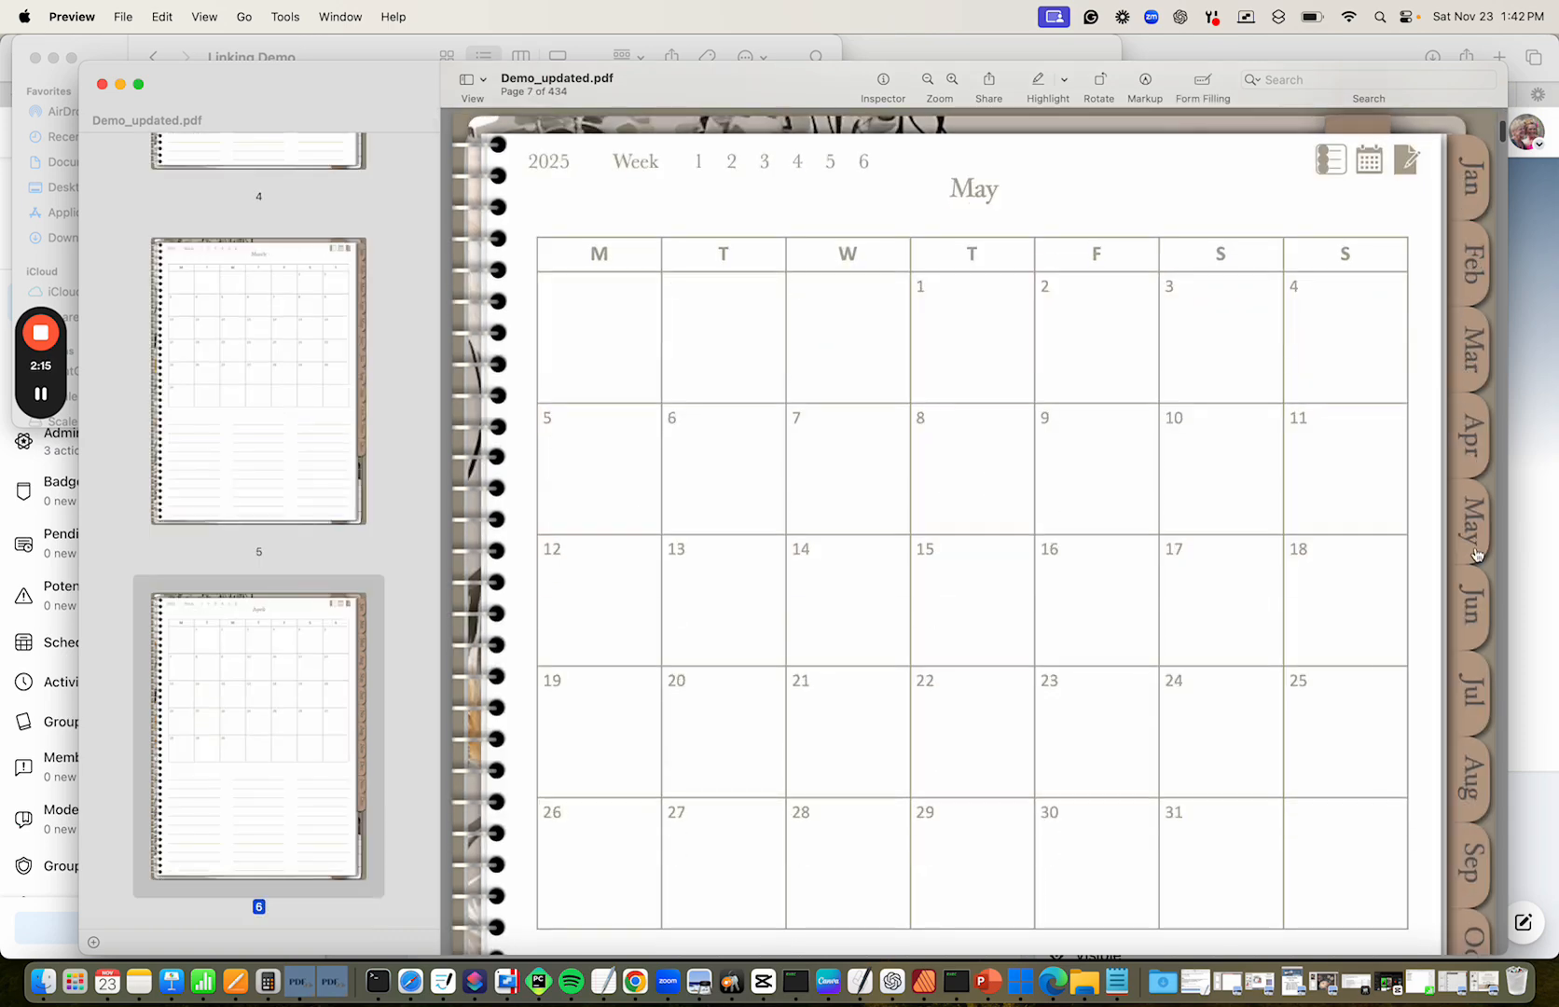
{"action": "left_click", "coordinate": [1473, 623]}
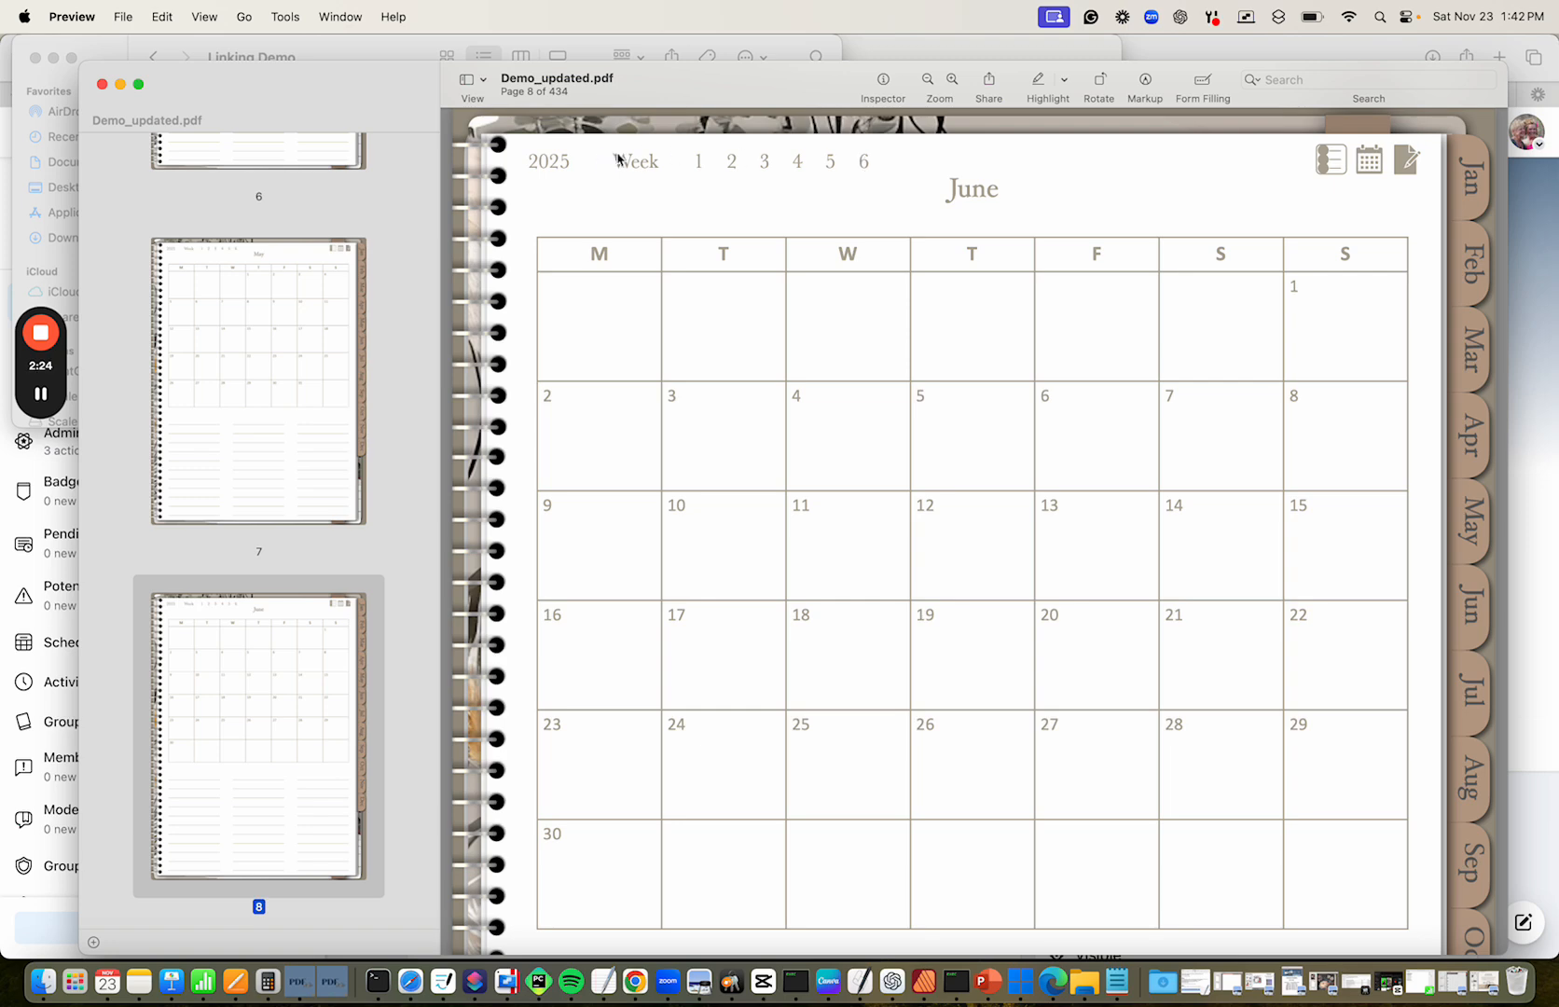
{"action": "left_click", "coordinate": [312, 339]}
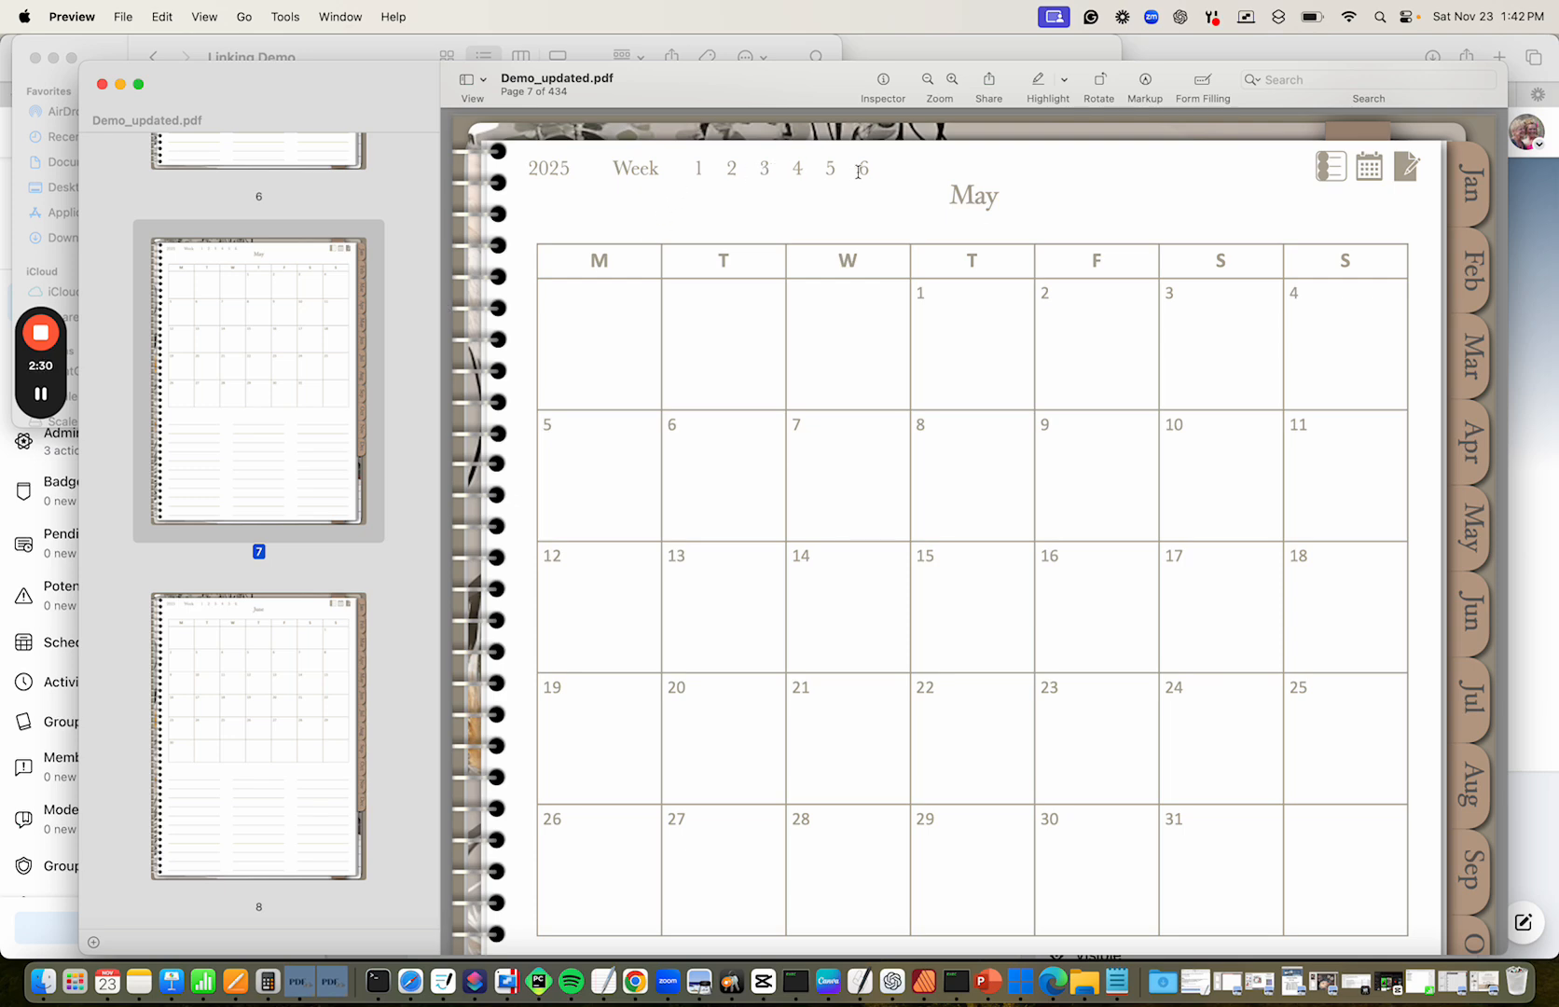
{"action": "left_click", "coordinate": [102, 84]}
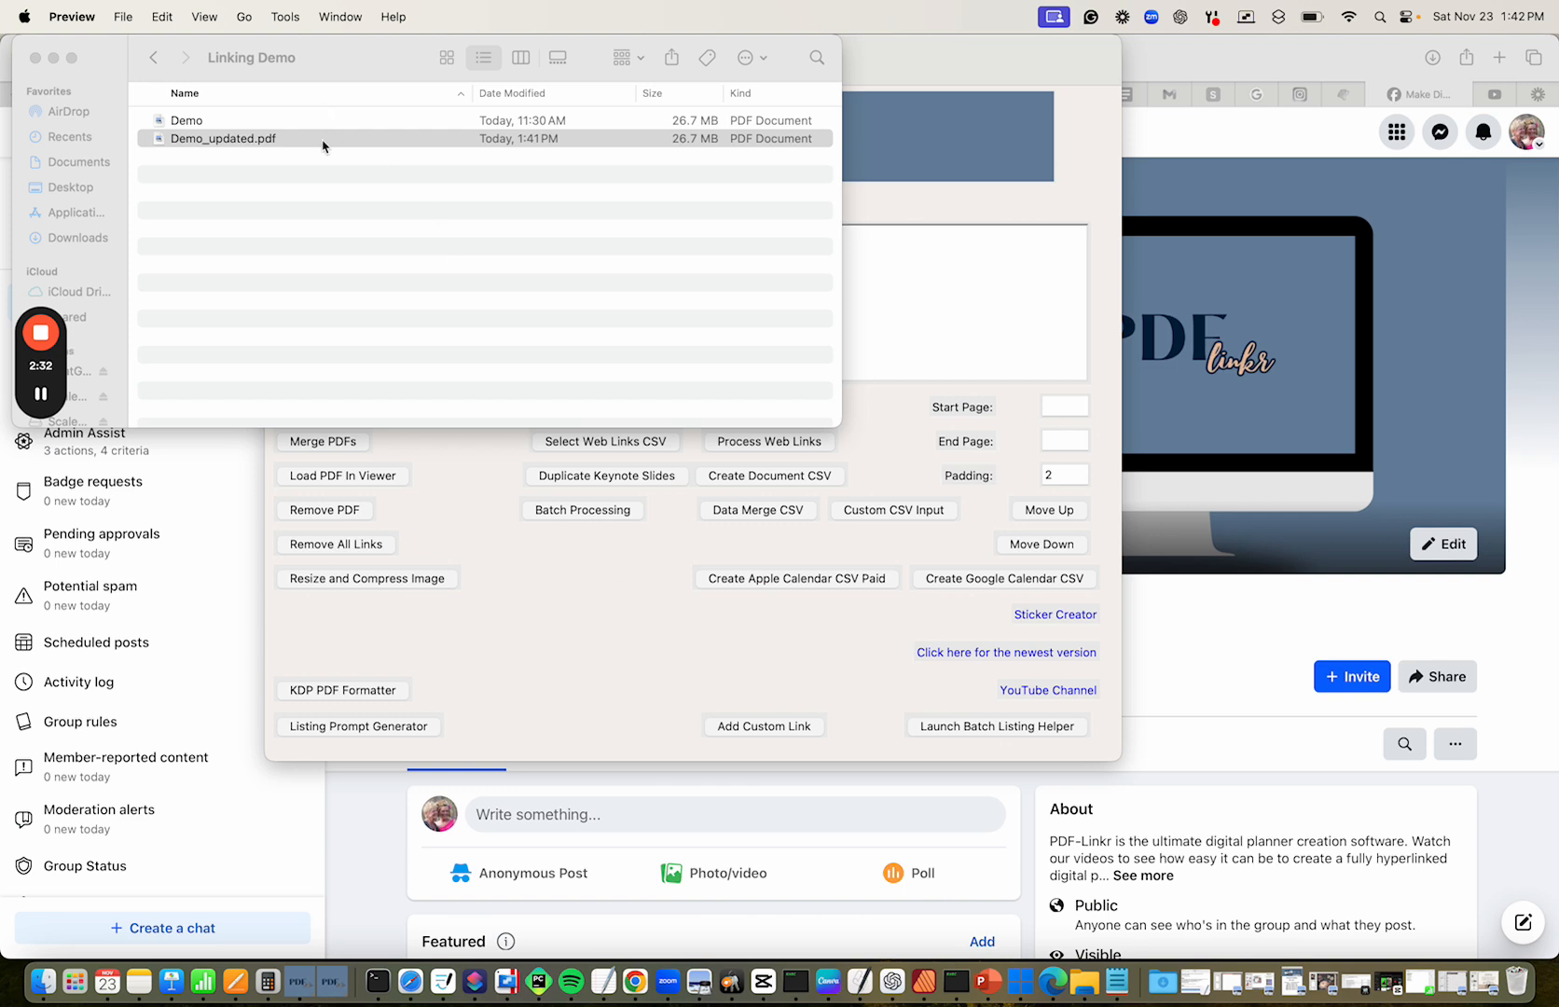
Step: Rename Demo_updated.pdf in the Linking Demo folder to 1.pdf
{"action": "left_click", "coordinate": [241, 142]}
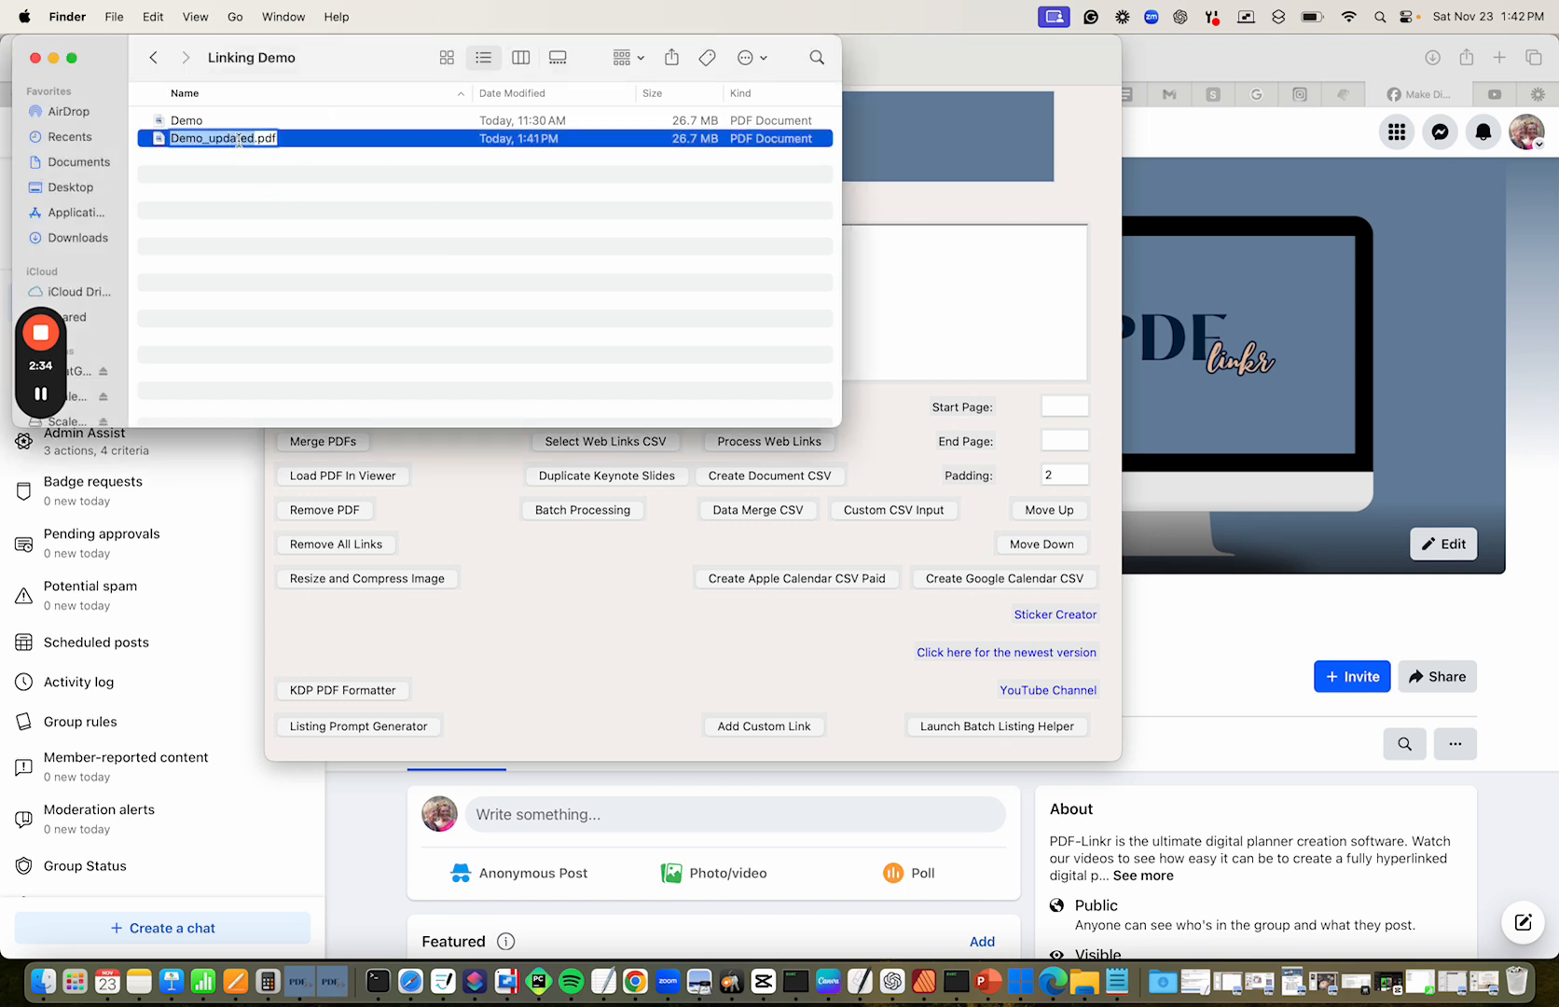
{"action": "type", "text": "1"}
{"action": "key", "text": "Return"}
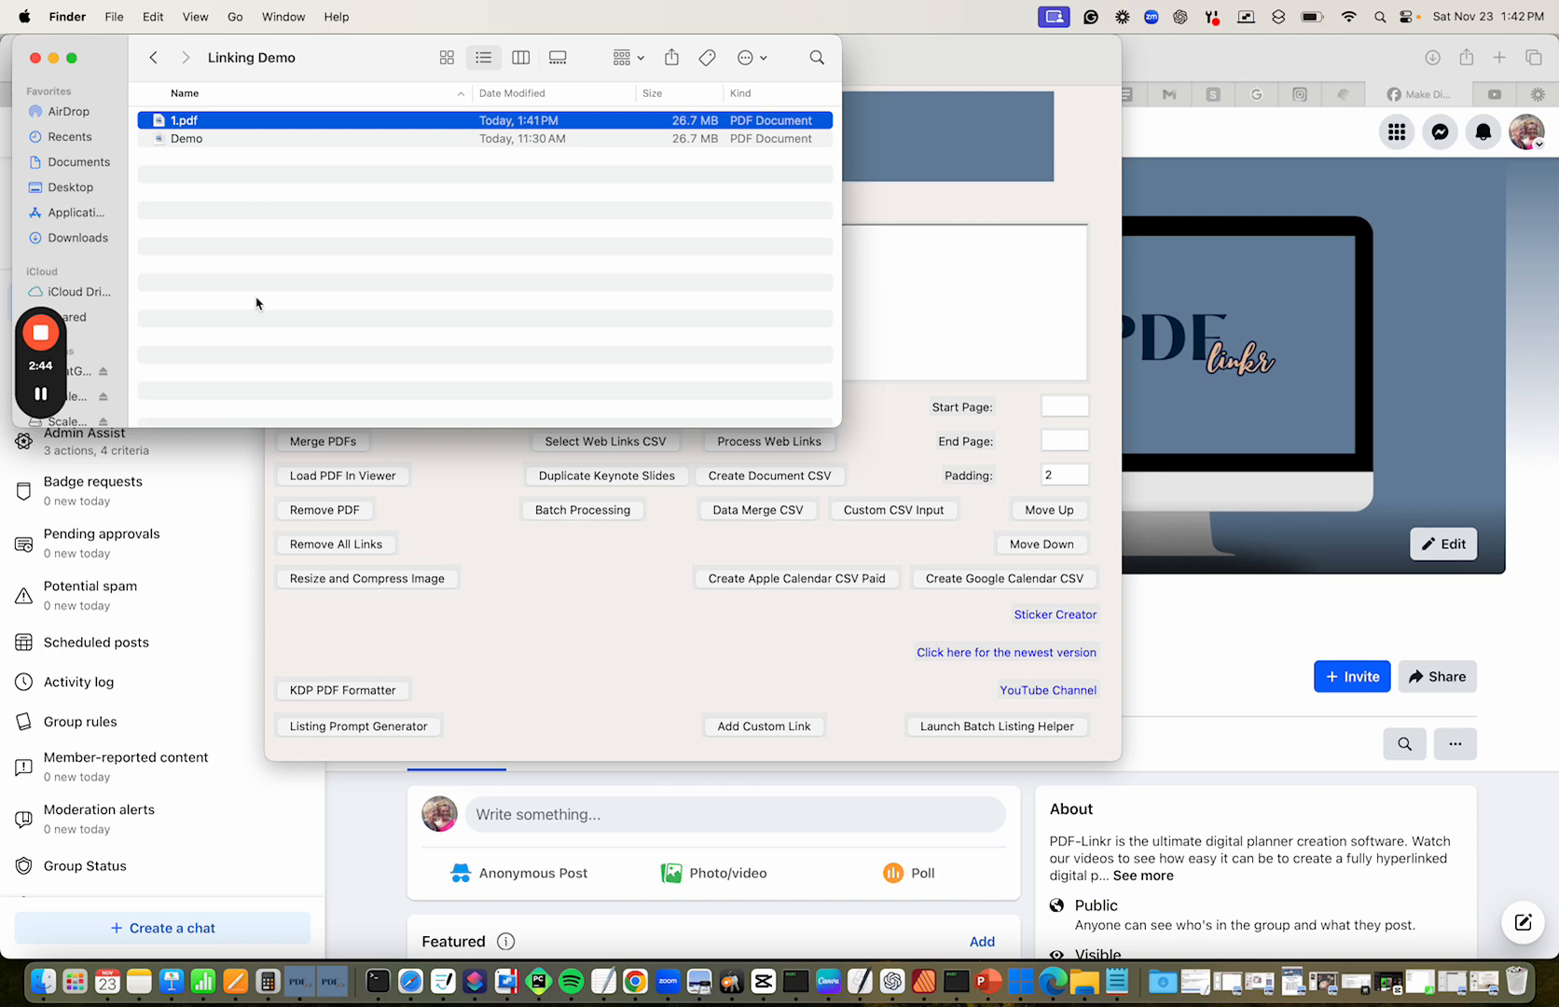
Step: Switch back to PDF Linker, open Batch Processing, and move its window clear of the file list
{"action": "left_click", "coordinate": [516, 588]}
{"action": "left_click", "coordinate": [568, 511]}
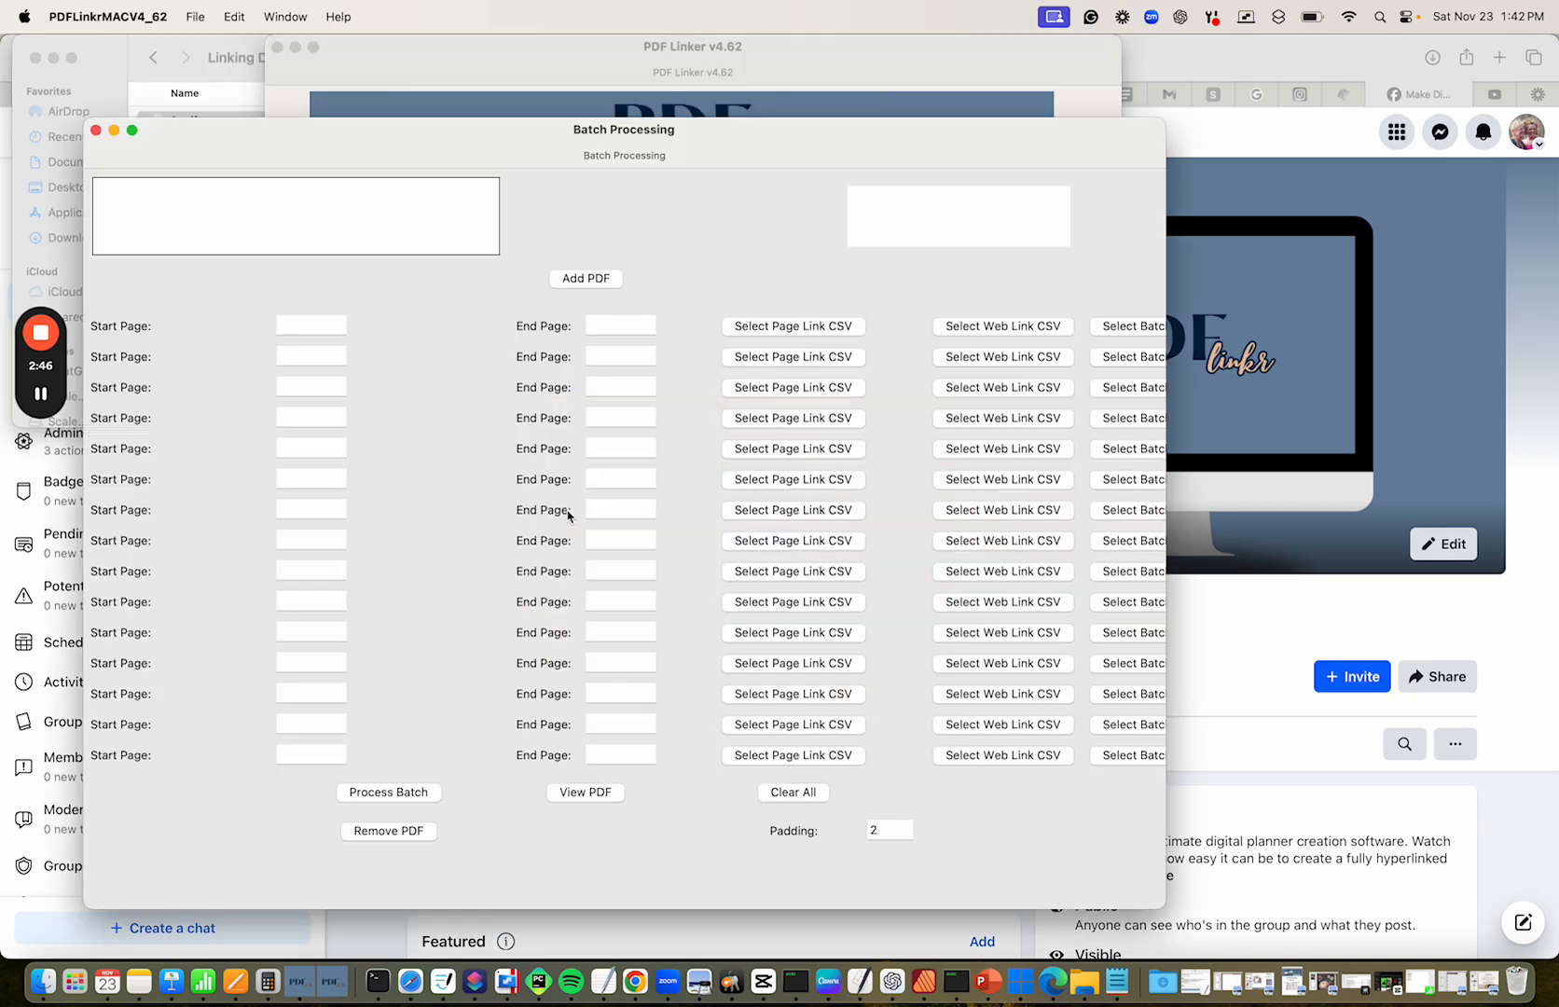
{"action": "left_click_drag", "start_coordinate": [399, 135], "coordinate": [575, 113]}
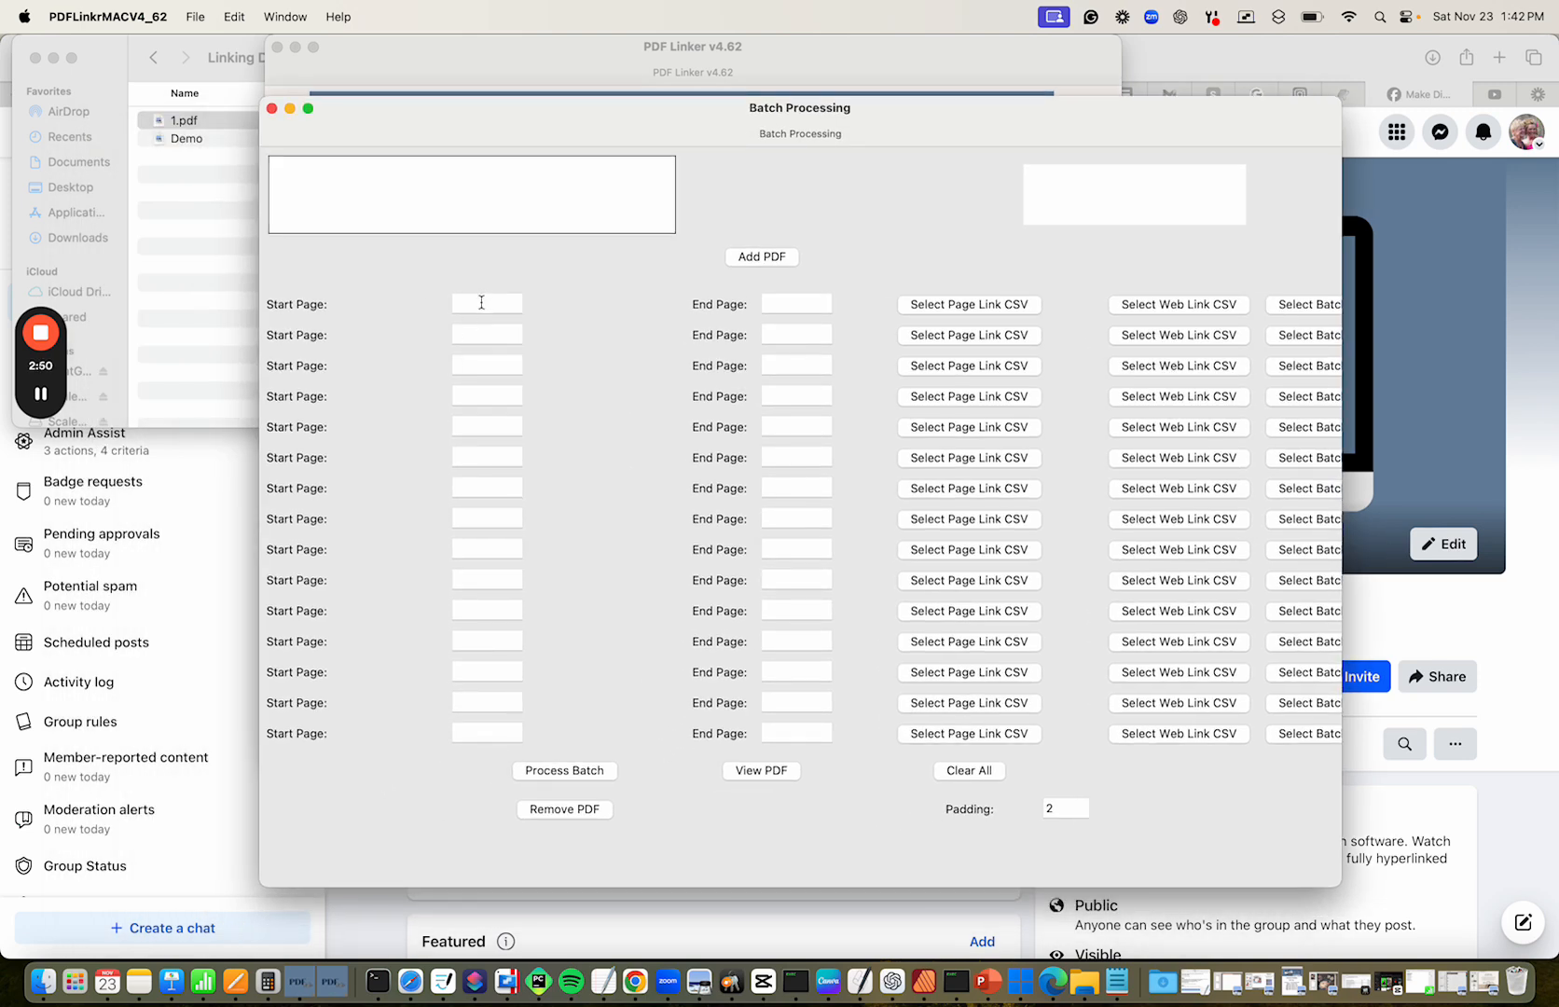
{"action": "left_click", "coordinate": [481, 302]}
Step: Open 1.pdf from the Linking Demo folder, check the page number of the January monthly calendar, and close the PDF
{"action": "left_click", "coordinate": [189, 122]}
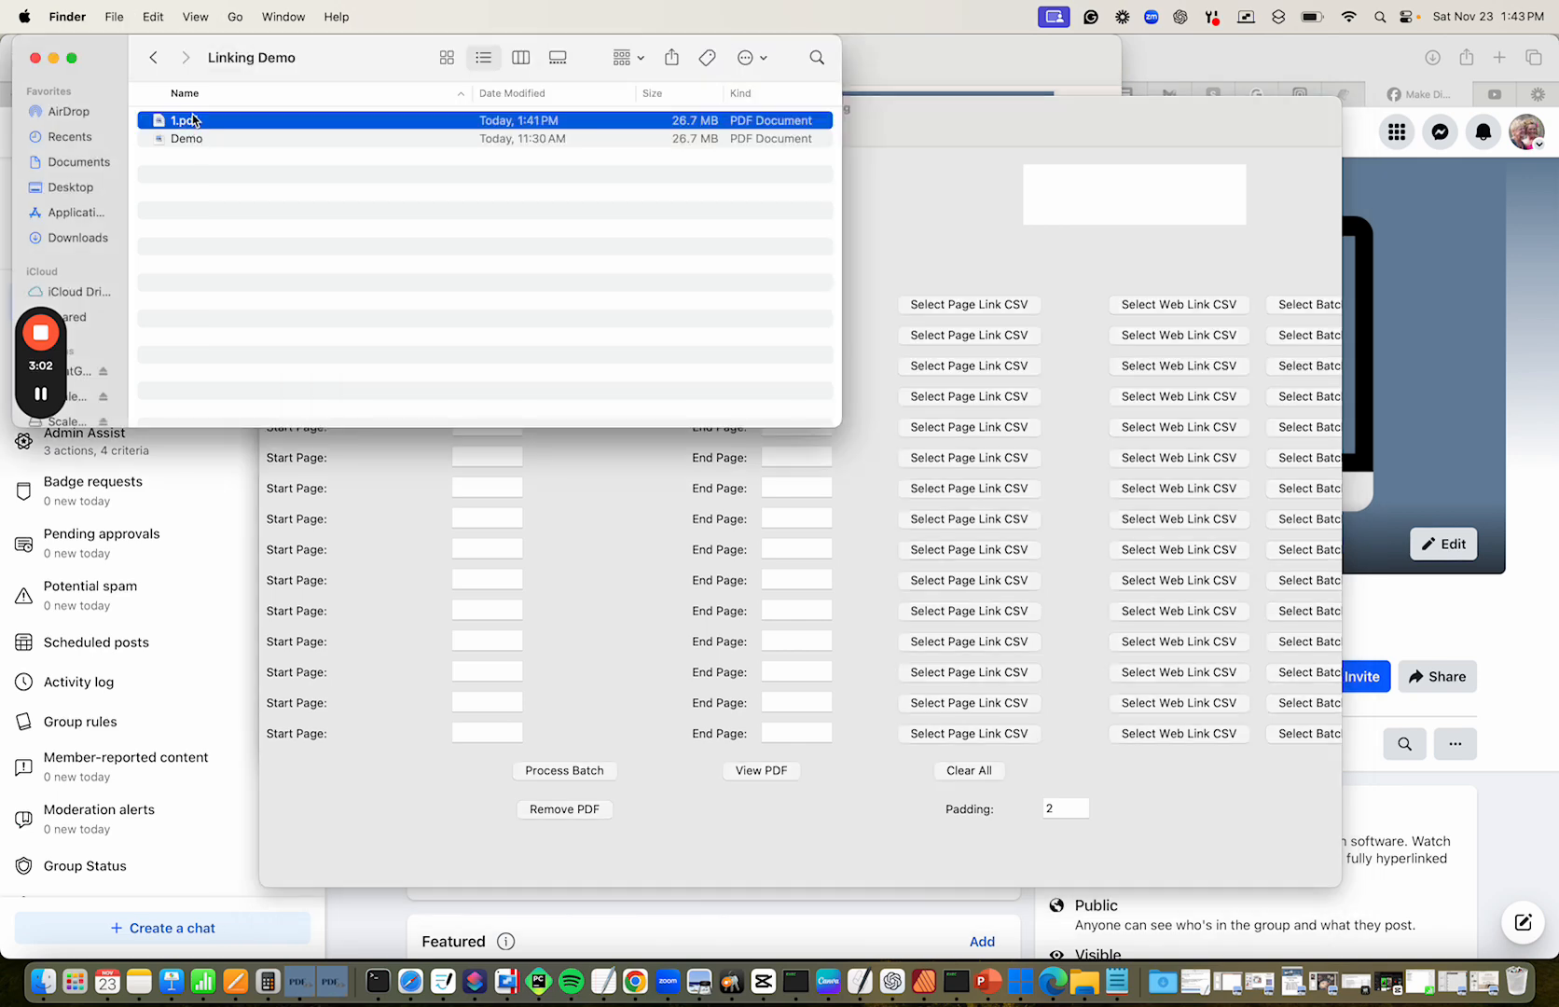
{"action": "double_click", "coordinate": [187, 121]}
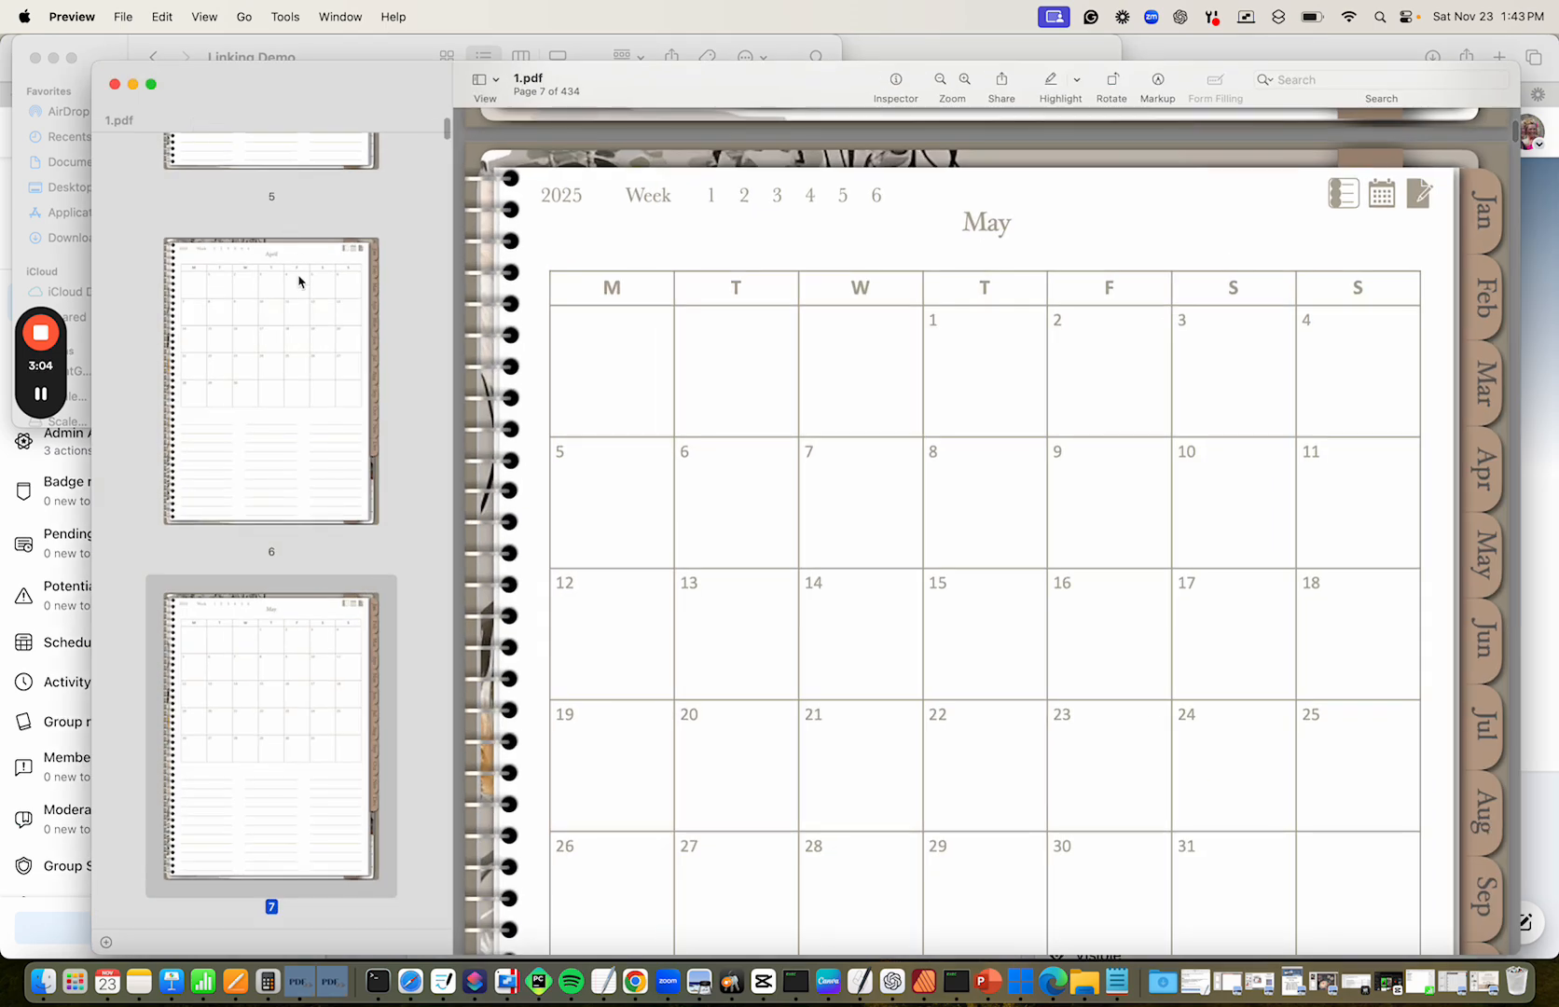
{"action": "scroll", "coordinate": [280, 366], "scroll_direction": "up", "scroll_amount": 3}
{"action": "scroll", "coordinate": [279, 365], "scroll_direction": "up", "scroll_amount": 10}
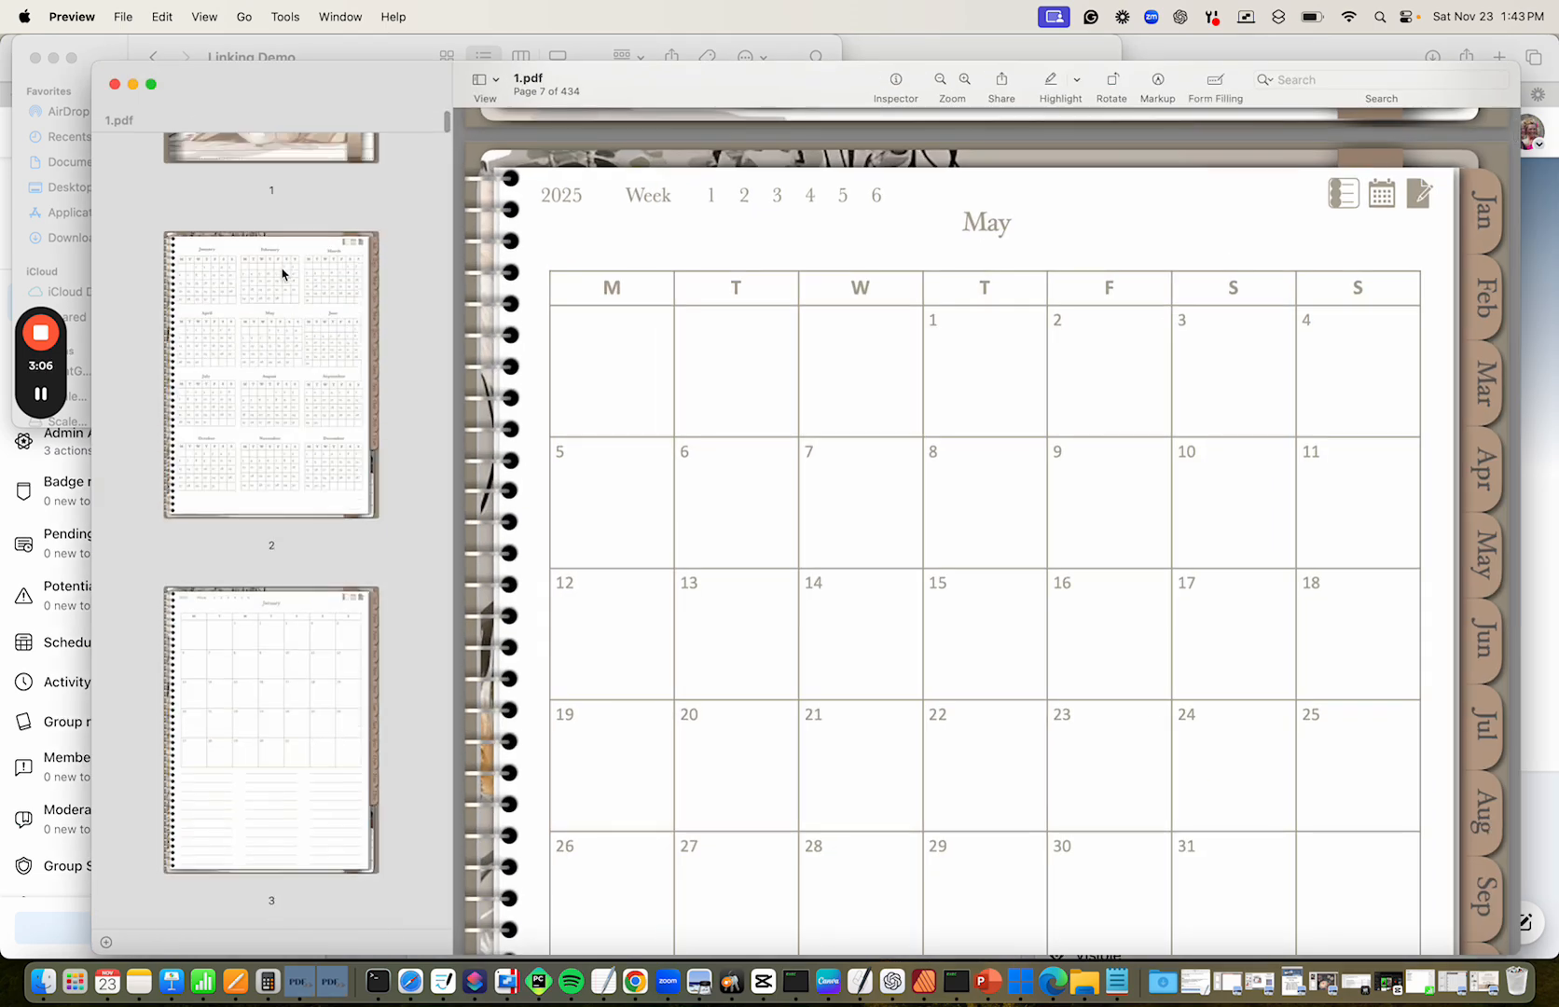
{"action": "scroll", "coordinate": [282, 273], "scroll_direction": "down", "scroll_amount": 4}
{"action": "scroll", "coordinate": [280, 271], "scroll_direction": "down", "scroll_amount": 3}
{"action": "left_click", "coordinate": [261, 383]}
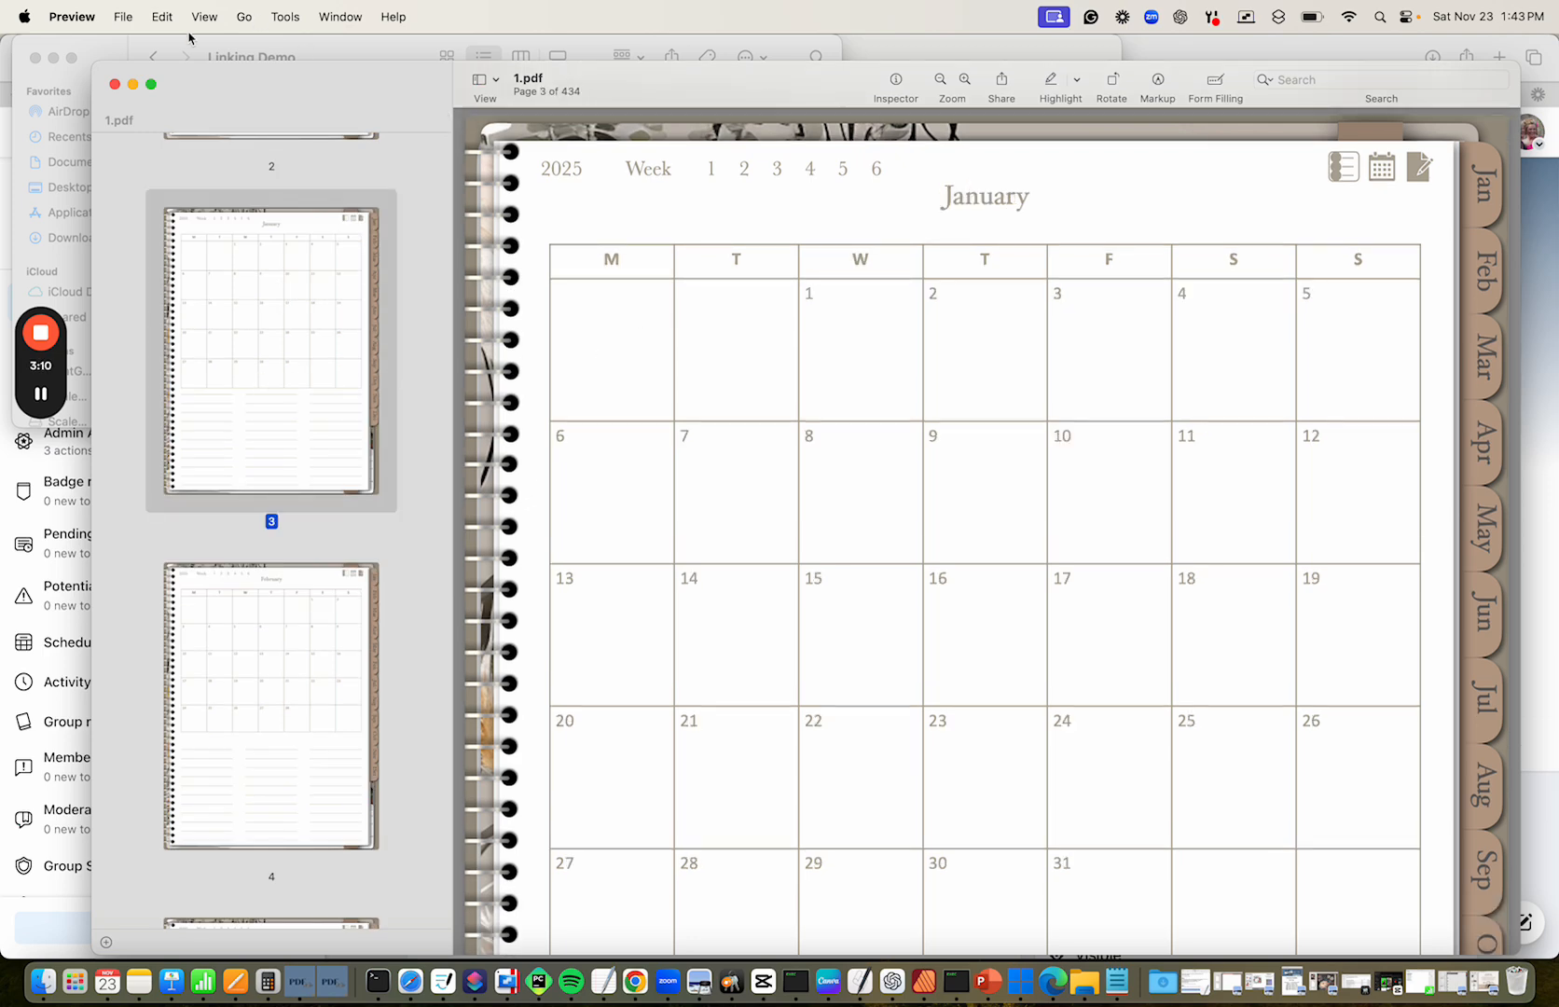
{"action": "left_click", "coordinate": [115, 84]}
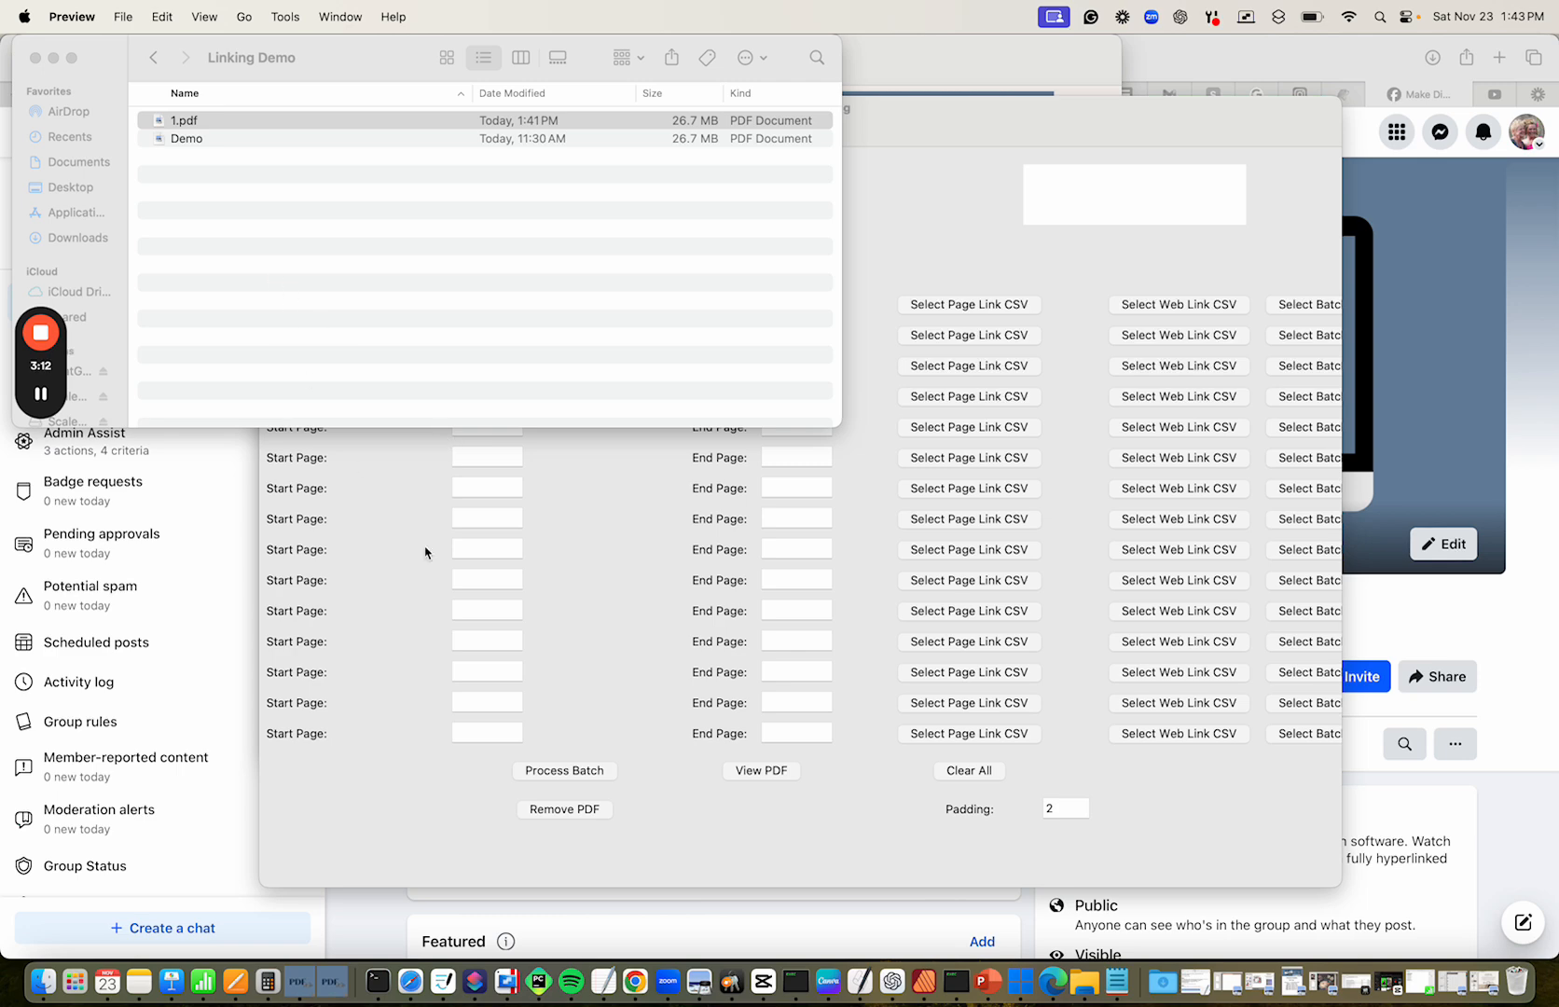
Step: Set the first batch row to start and end on page 3 with WeeklyData_2025-01.csv from the Weekly folder of 2025 Monday Start CSVs
{"action": "left_click", "coordinate": [463, 305]}
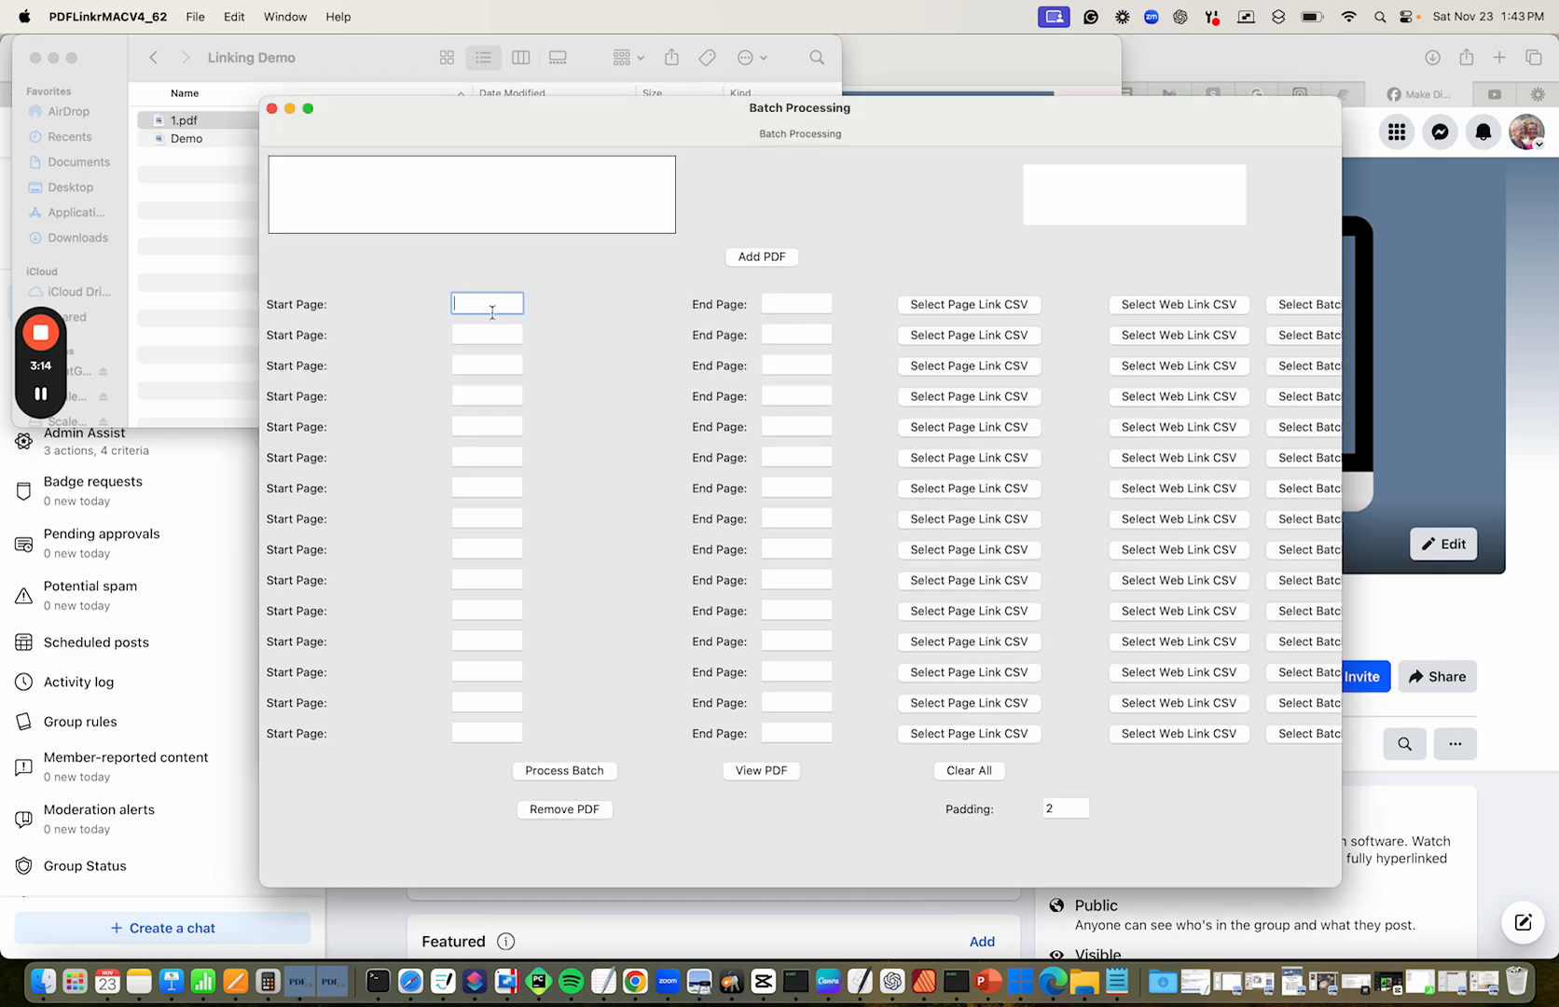
{"action": "type", "text": "3"}
{"action": "left_click", "coordinate": [764, 303]}
{"action": "type", "text": "3"}
{"action": "left_click", "coordinate": [954, 309]}
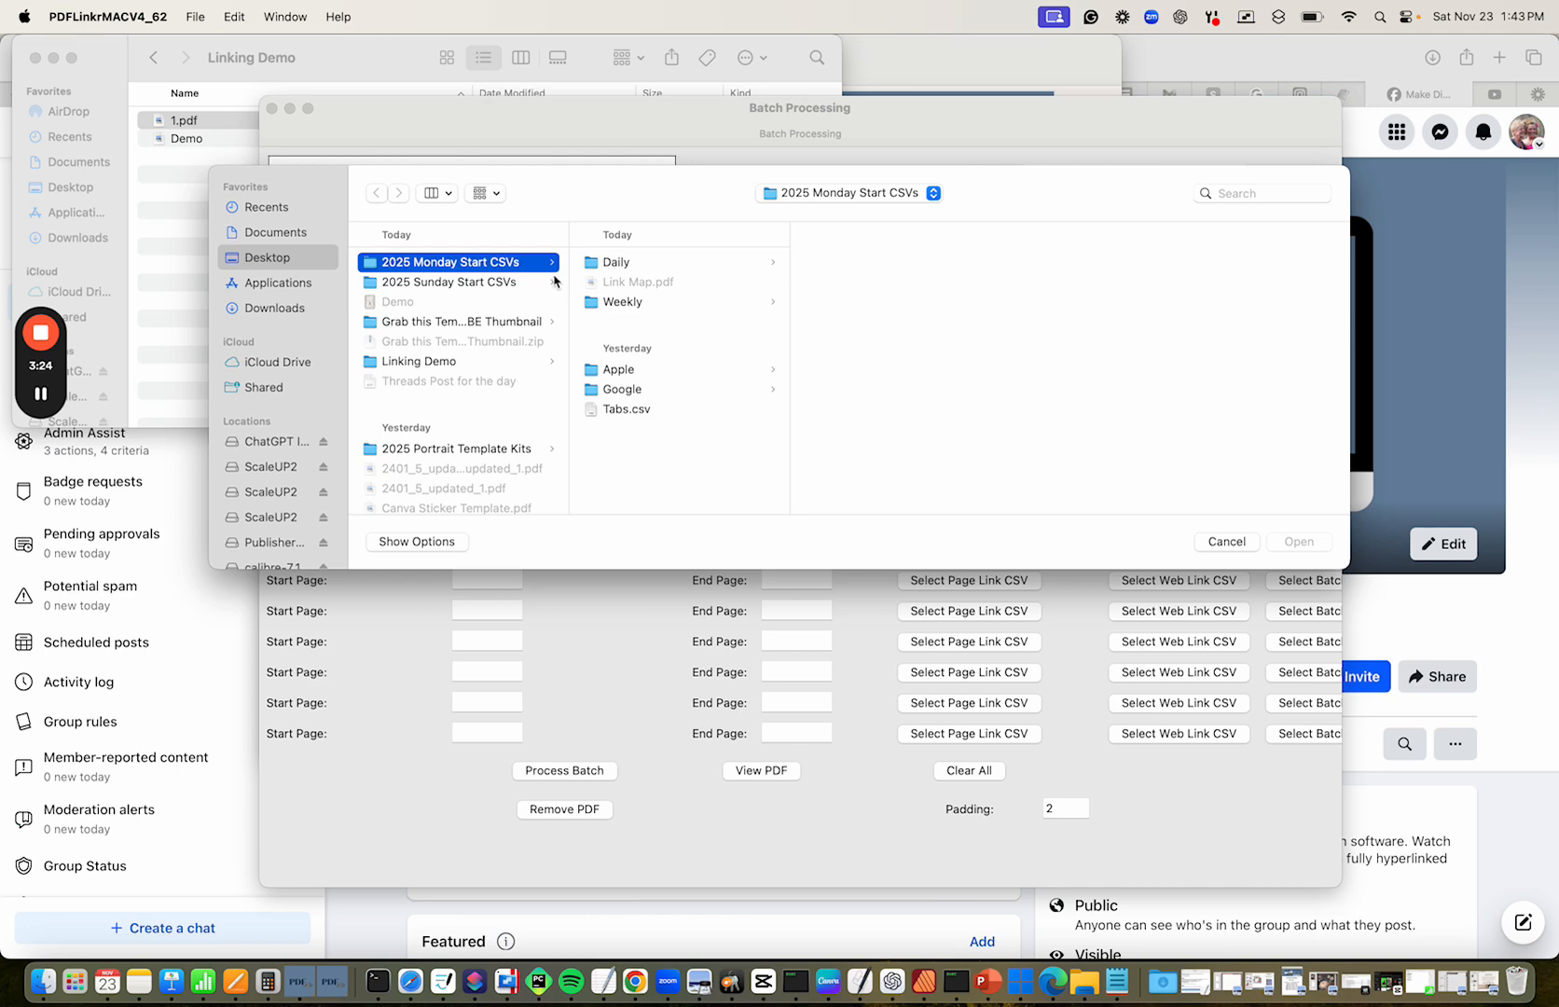
{"action": "left_click", "coordinate": [623, 303]}
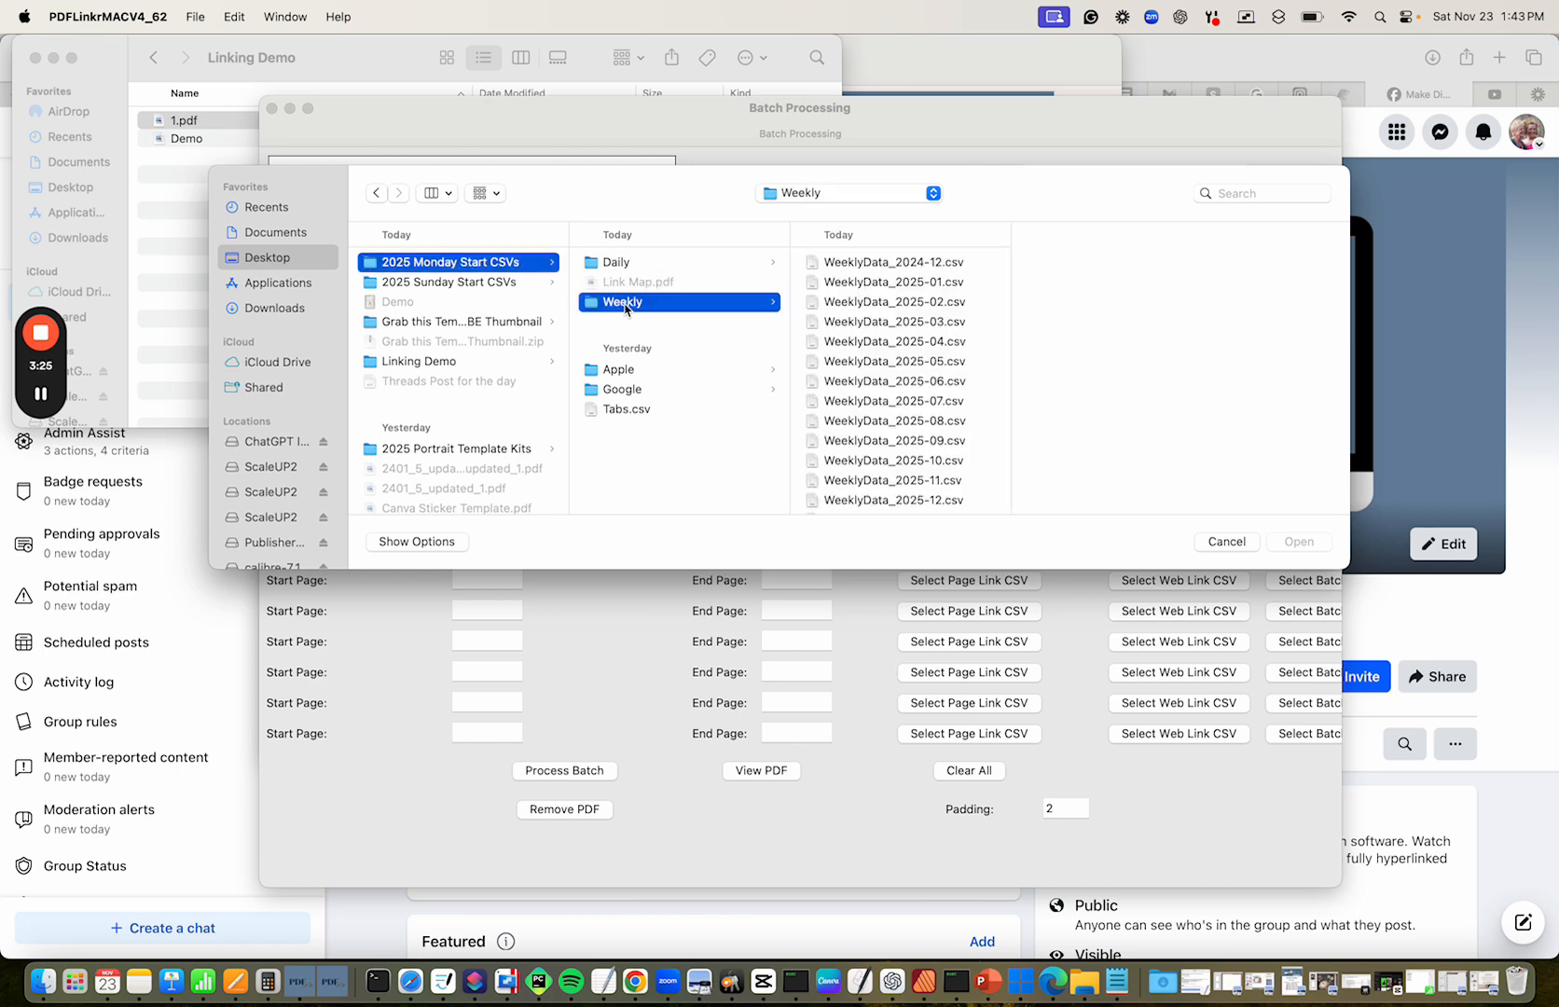
{"action": "left_click", "coordinate": [900, 284]}
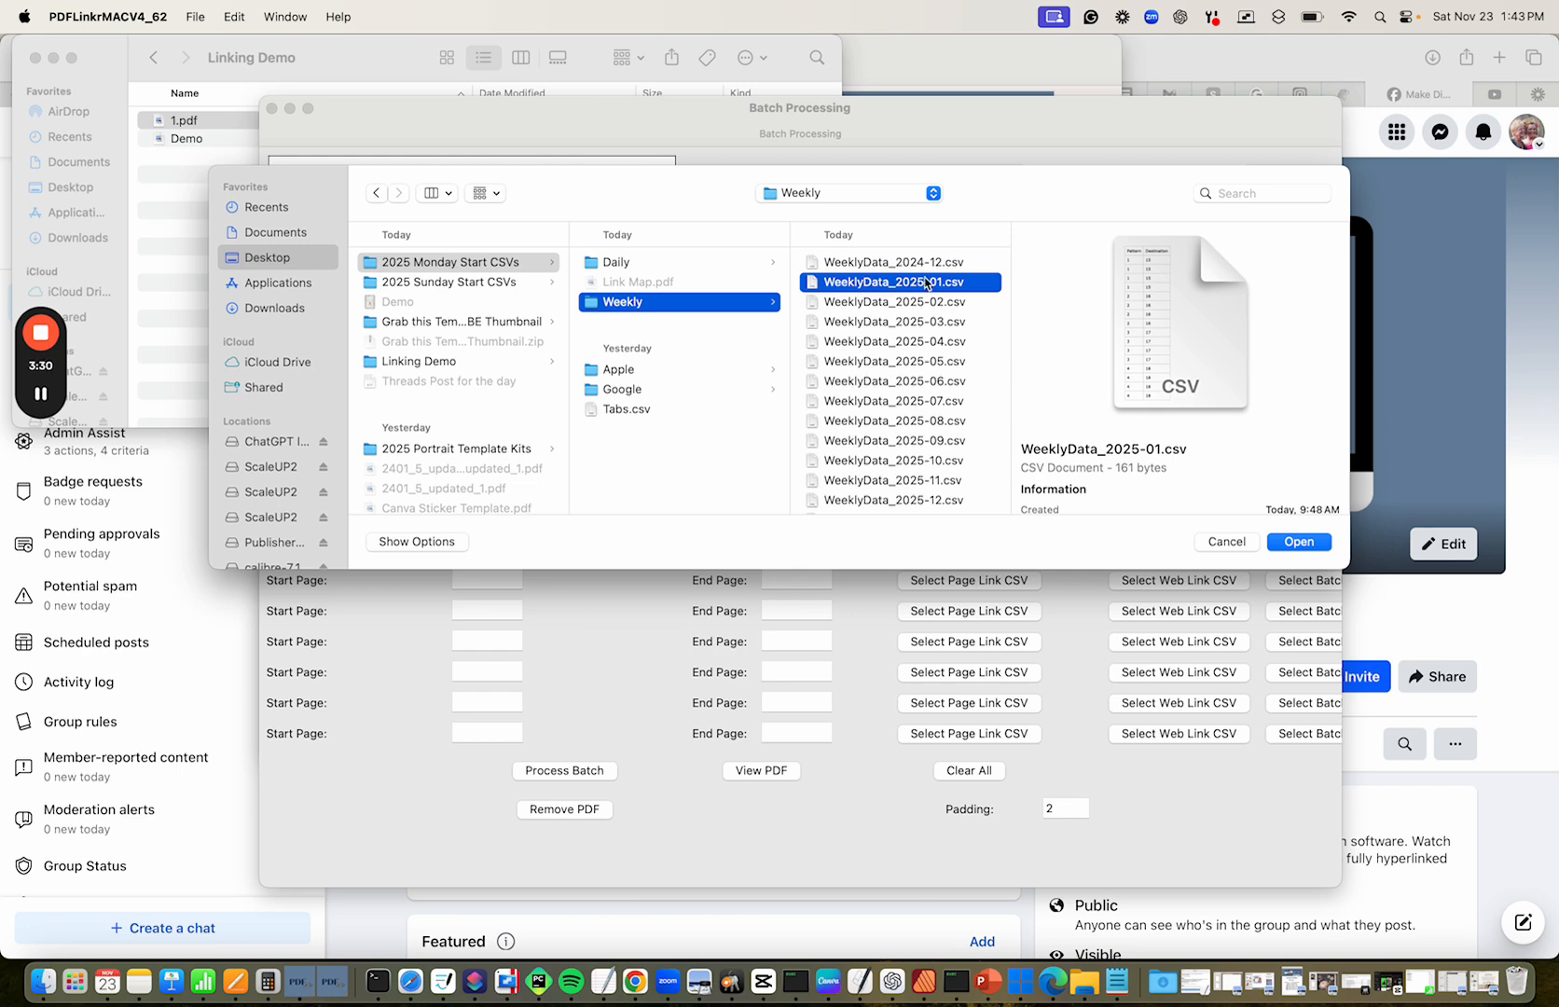
{"action": "left_click", "coordinate": [1301, 543]}
Step: Set the second batch row to start and end on page 4 with the page link file WeeklyData_2025-02.csv
{"action": "left_click", "coordinate": [476, 336]}
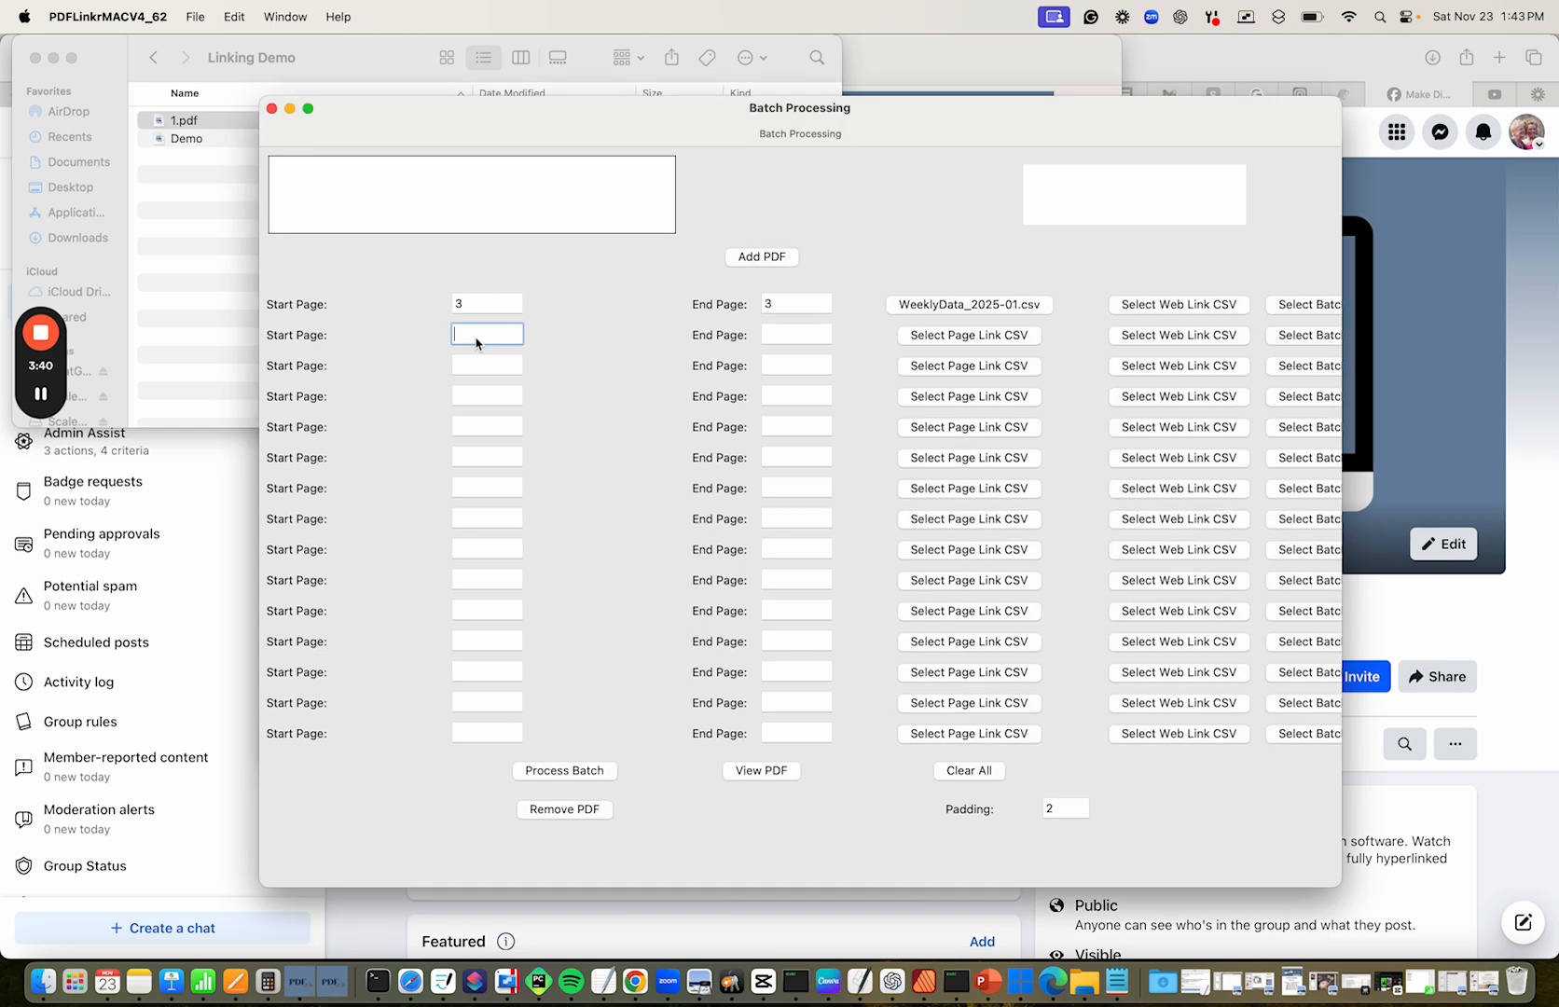
{"action": "type", "text": "4"}
{"action": "left_click", "coordinate": [802, 334]}
{"action": "left_click", "coordinate": [941, 337]}
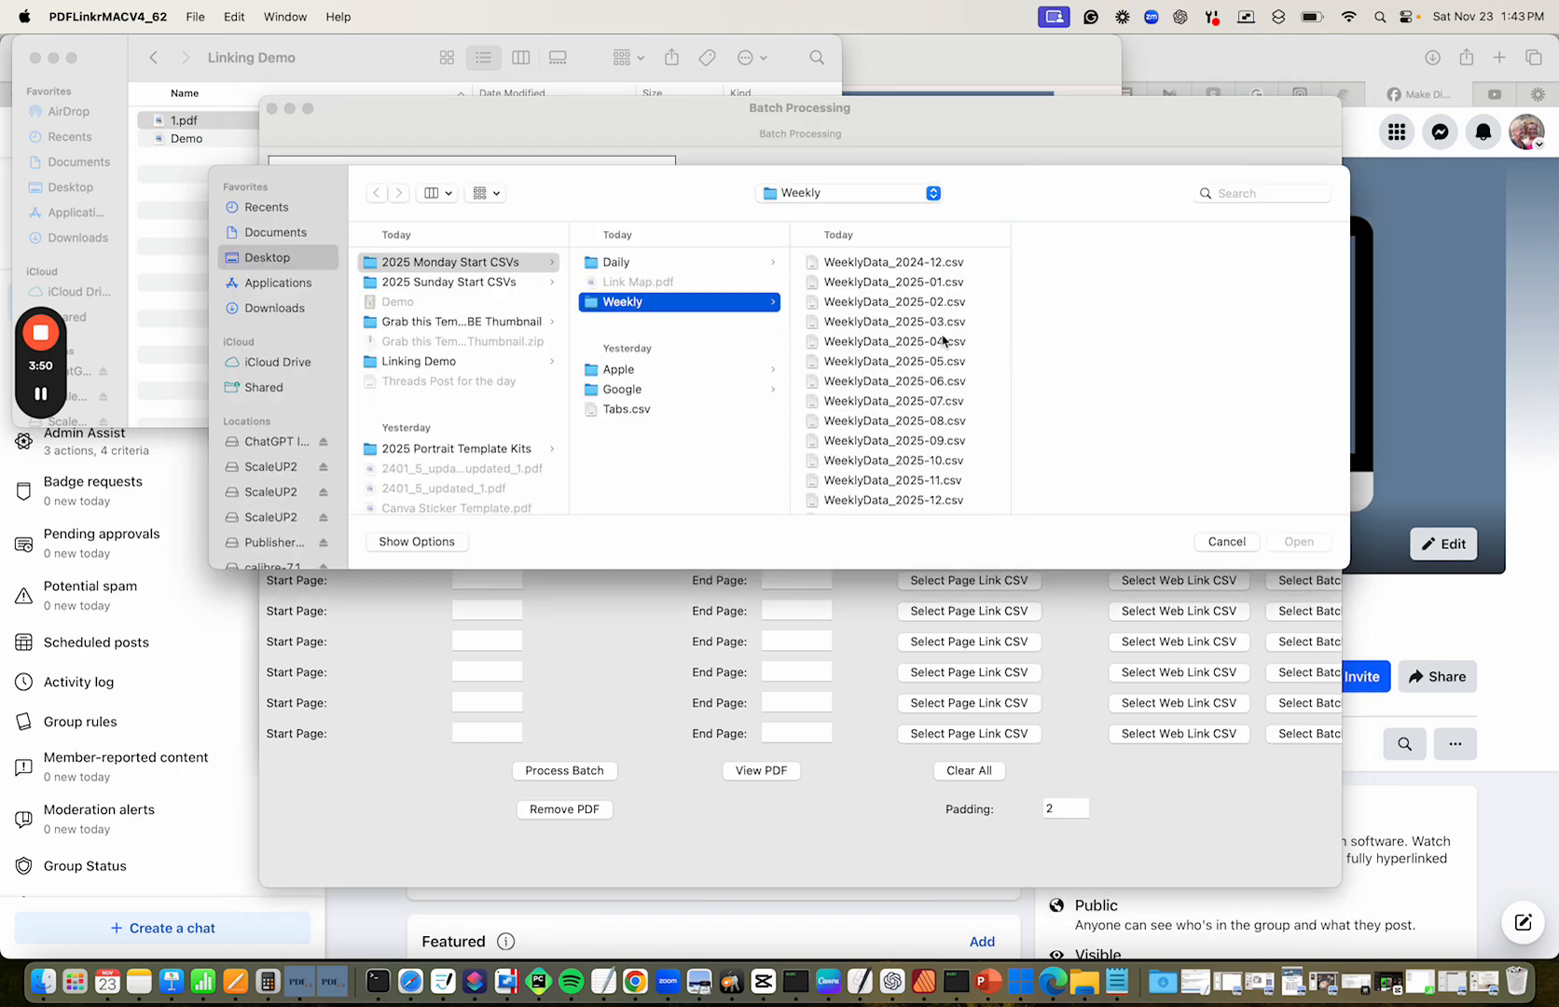
{"action": "double_click", "coordinate": [948, 302]}
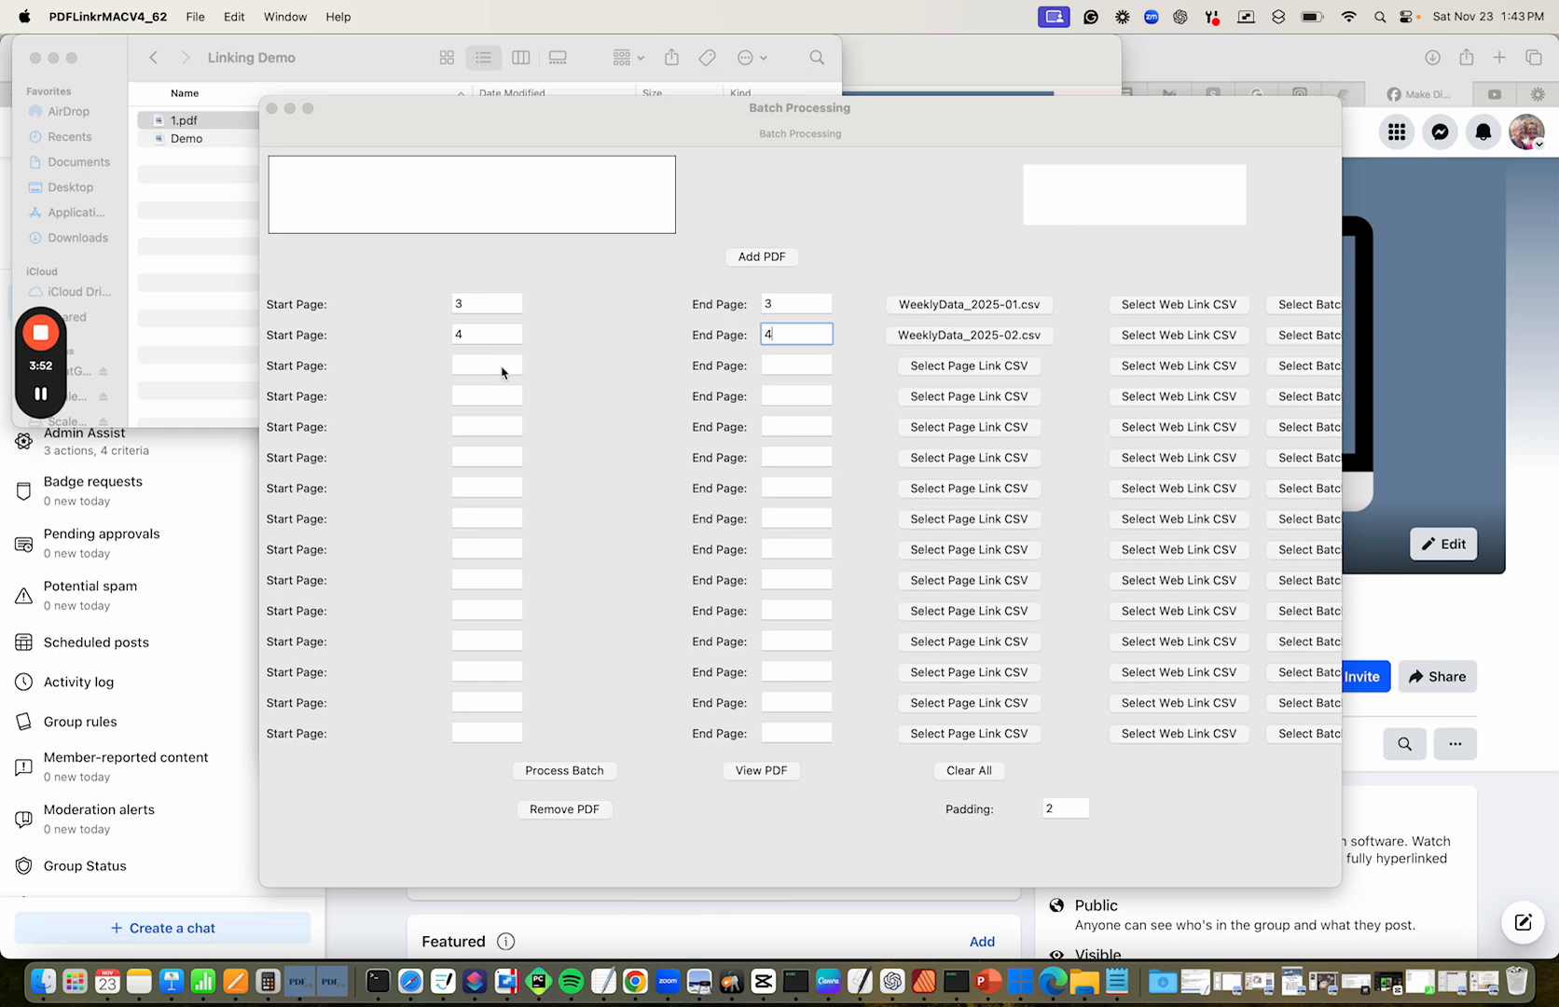
Step: Set the third batch row to start and end on page 5 with the page link file WeeklyData_2025-03.csv
{"action": "left_click", "coordinate": [476, 366]}
{"action": "type", "text": "5"}
{"action": "left_click", "coordinate": [795, 365]}
{"action": "type", "text": "5"}
{"action": "left_click", "coordinate": [953, 367]}
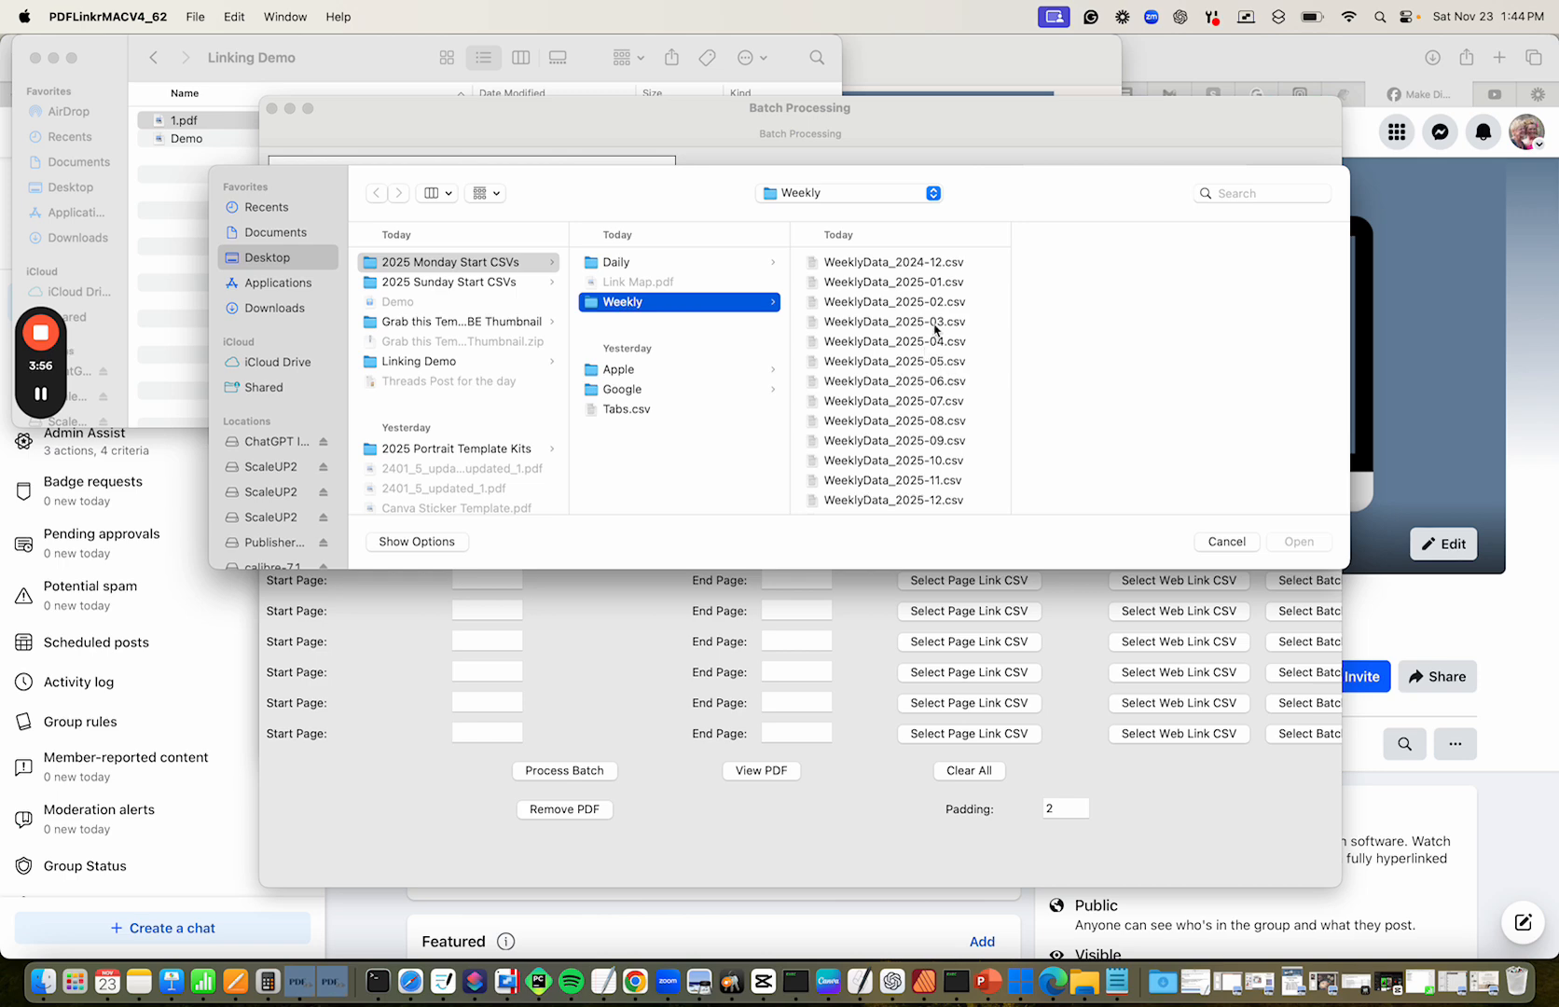
{"action": "left_click", "coordinate": [933, 322]}
{"action": "double_click", "coordinate": [933, 322]}
Step: Set the fourth batch row to start and end on page 6 with the page link file WeeklyData_2025-04.csv
{"action": "left_click", "coordinate": [487, 395]}
{"action": "type", "text": "6"}
{"action": "left_click", "coordinate": [783, 395]}
{"action": "type", "text": "6"}
{"action": "left_click", "coordinate": [942, 397]}
{"action": "left_click", "coordinate": [925, 344]}
{"action": "double_click", "coordinate": [924, 344]}
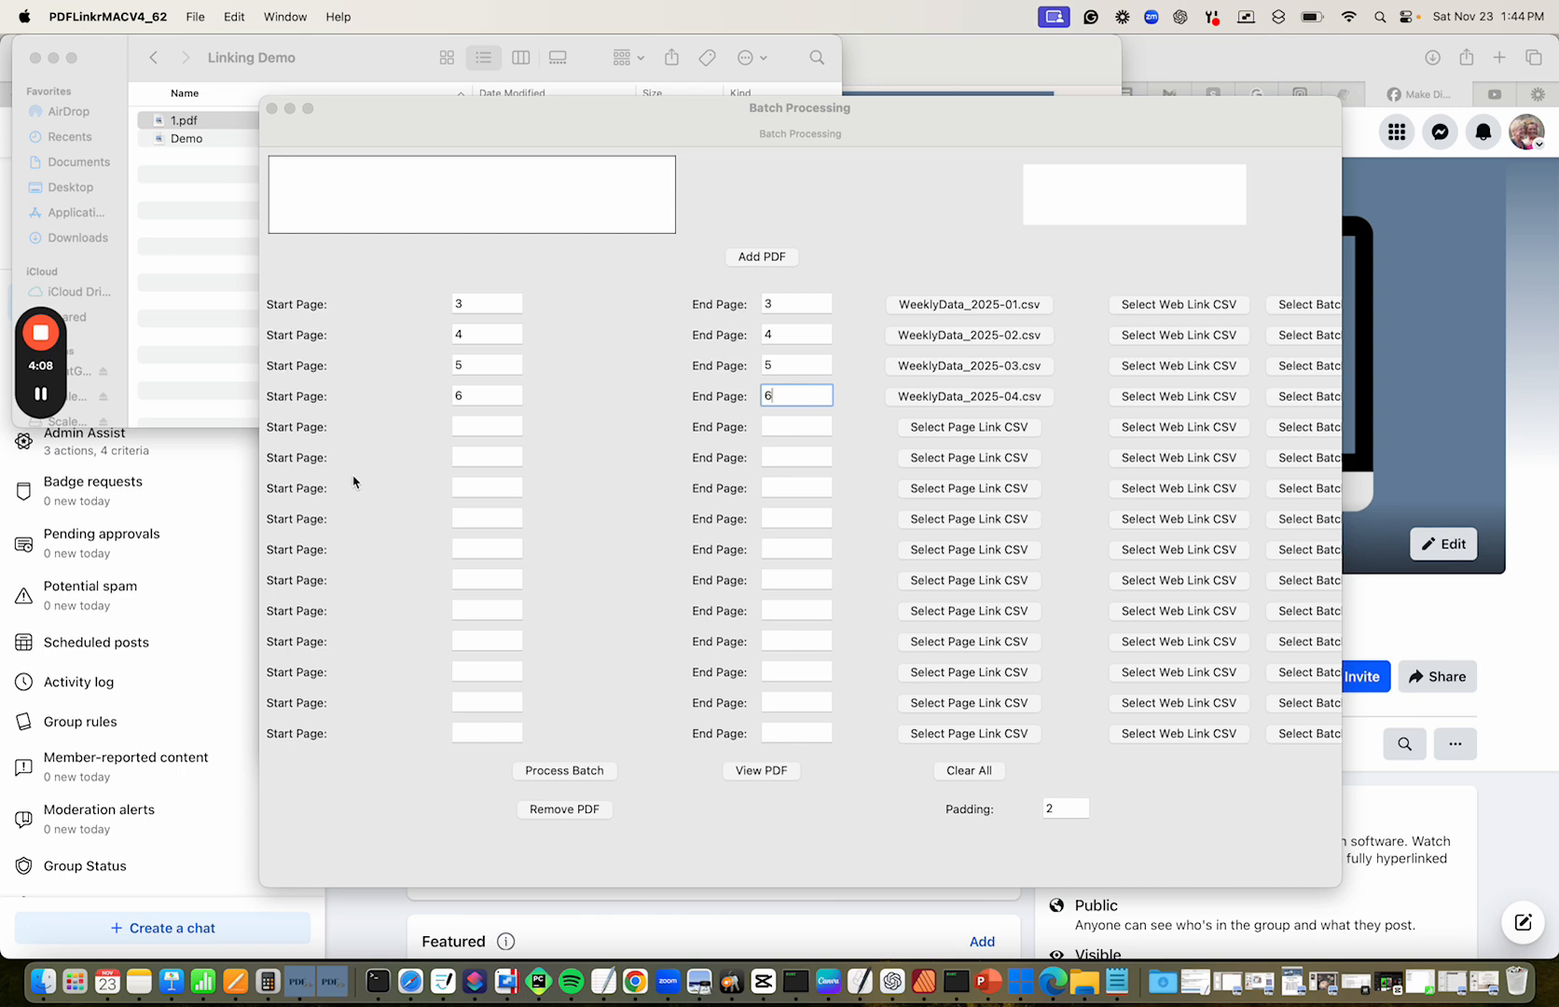
{"action": "mouse_move", "coordinate": [41, 396]}
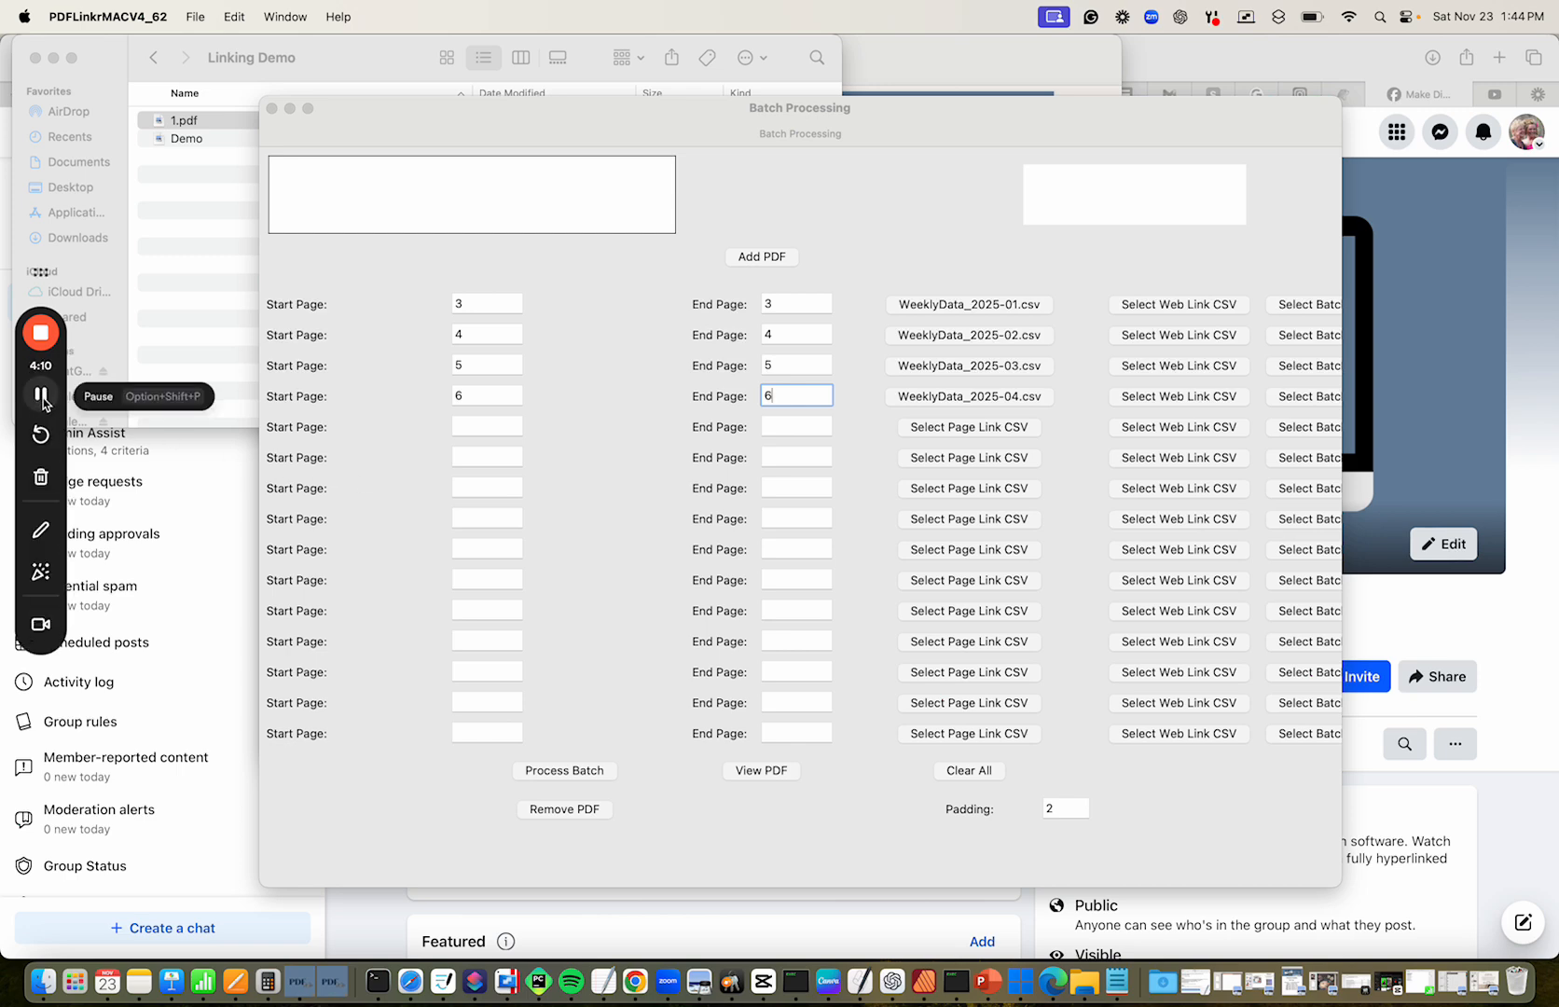
{"action": "left_click", "coordinate": [41, 396]}
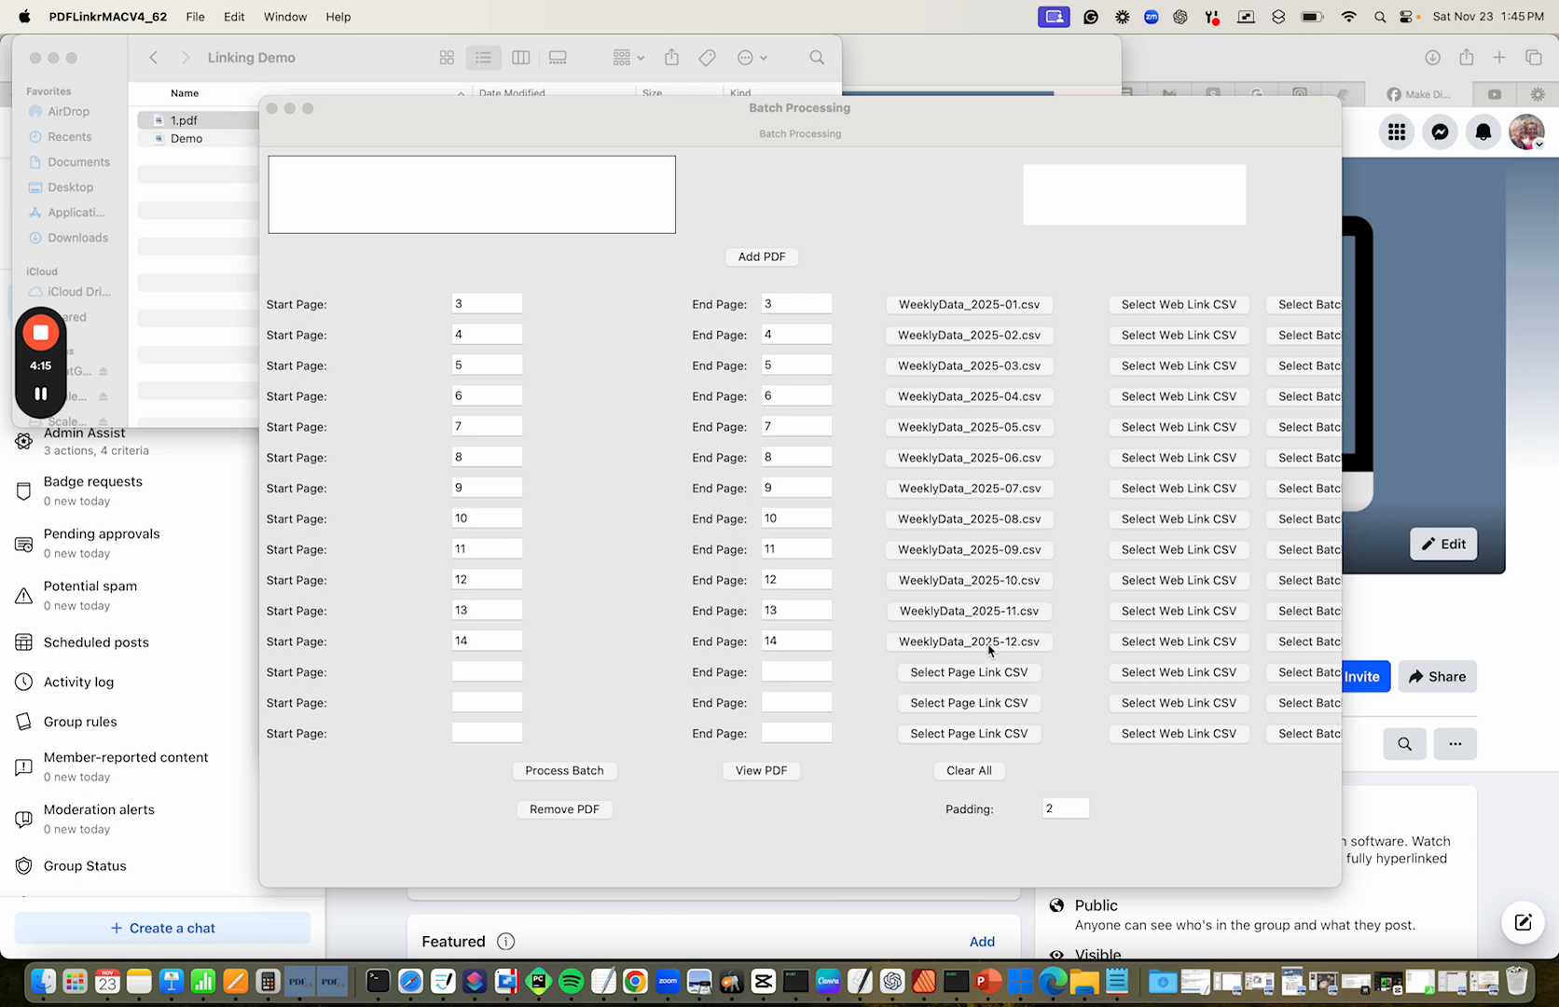
Step: Add 1.pdf from the Linking Demo folder on the Desktop to the batch
{"action": "left_click", "coordinate": [772, 260]}
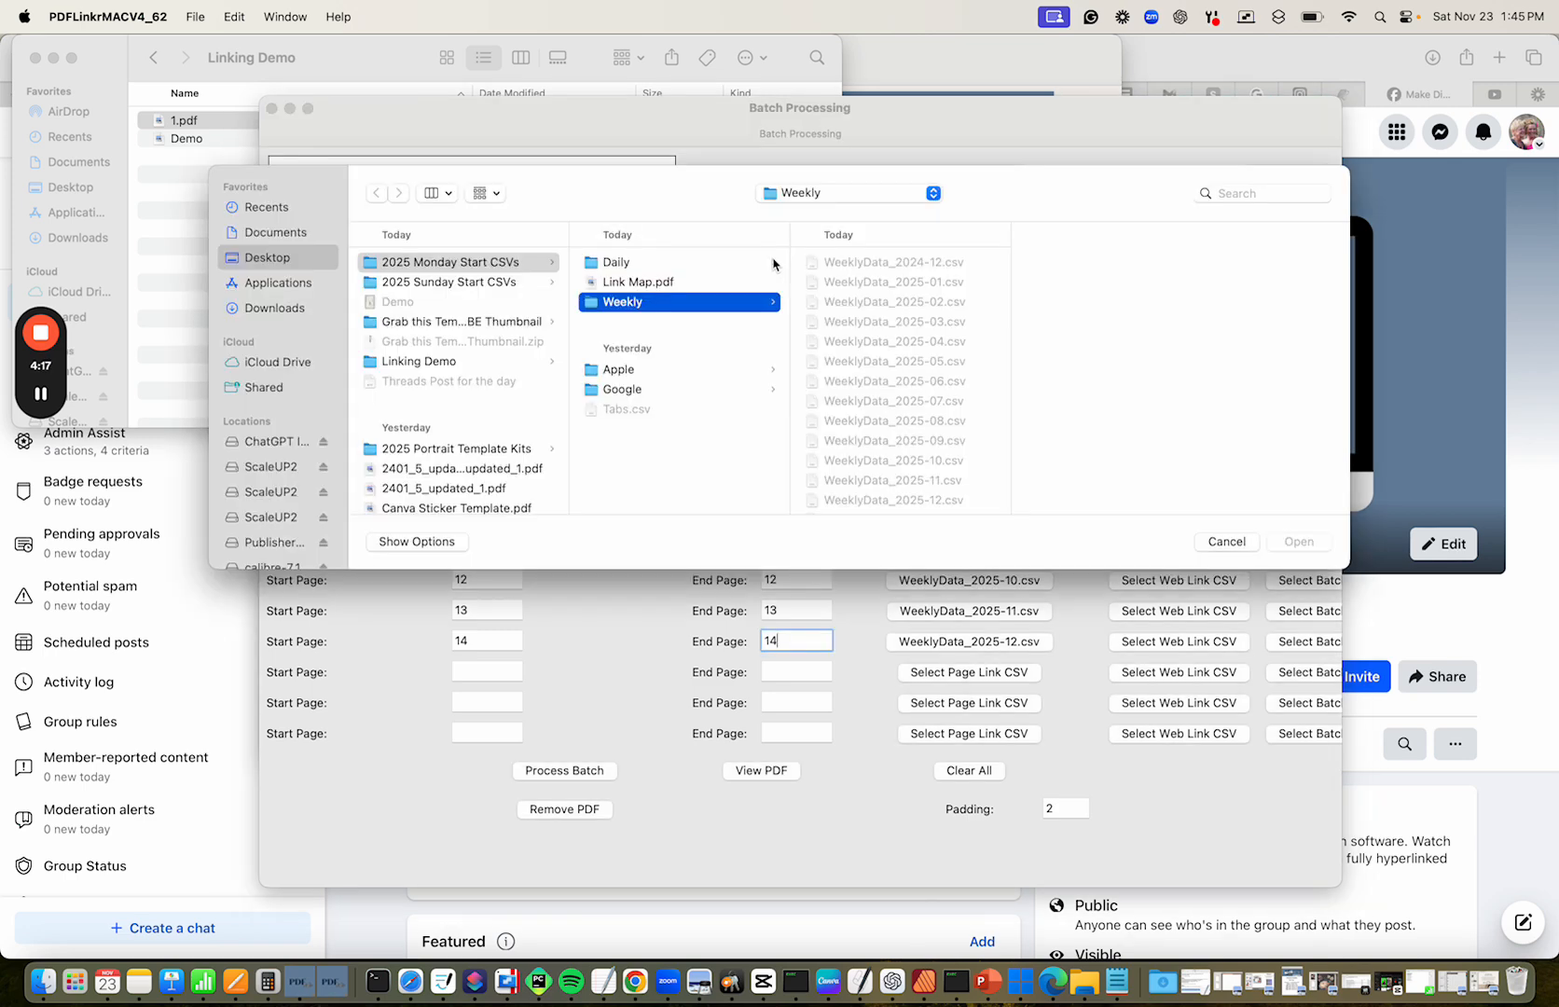
{"action": "left_click", "coordinate": [265, 259]}
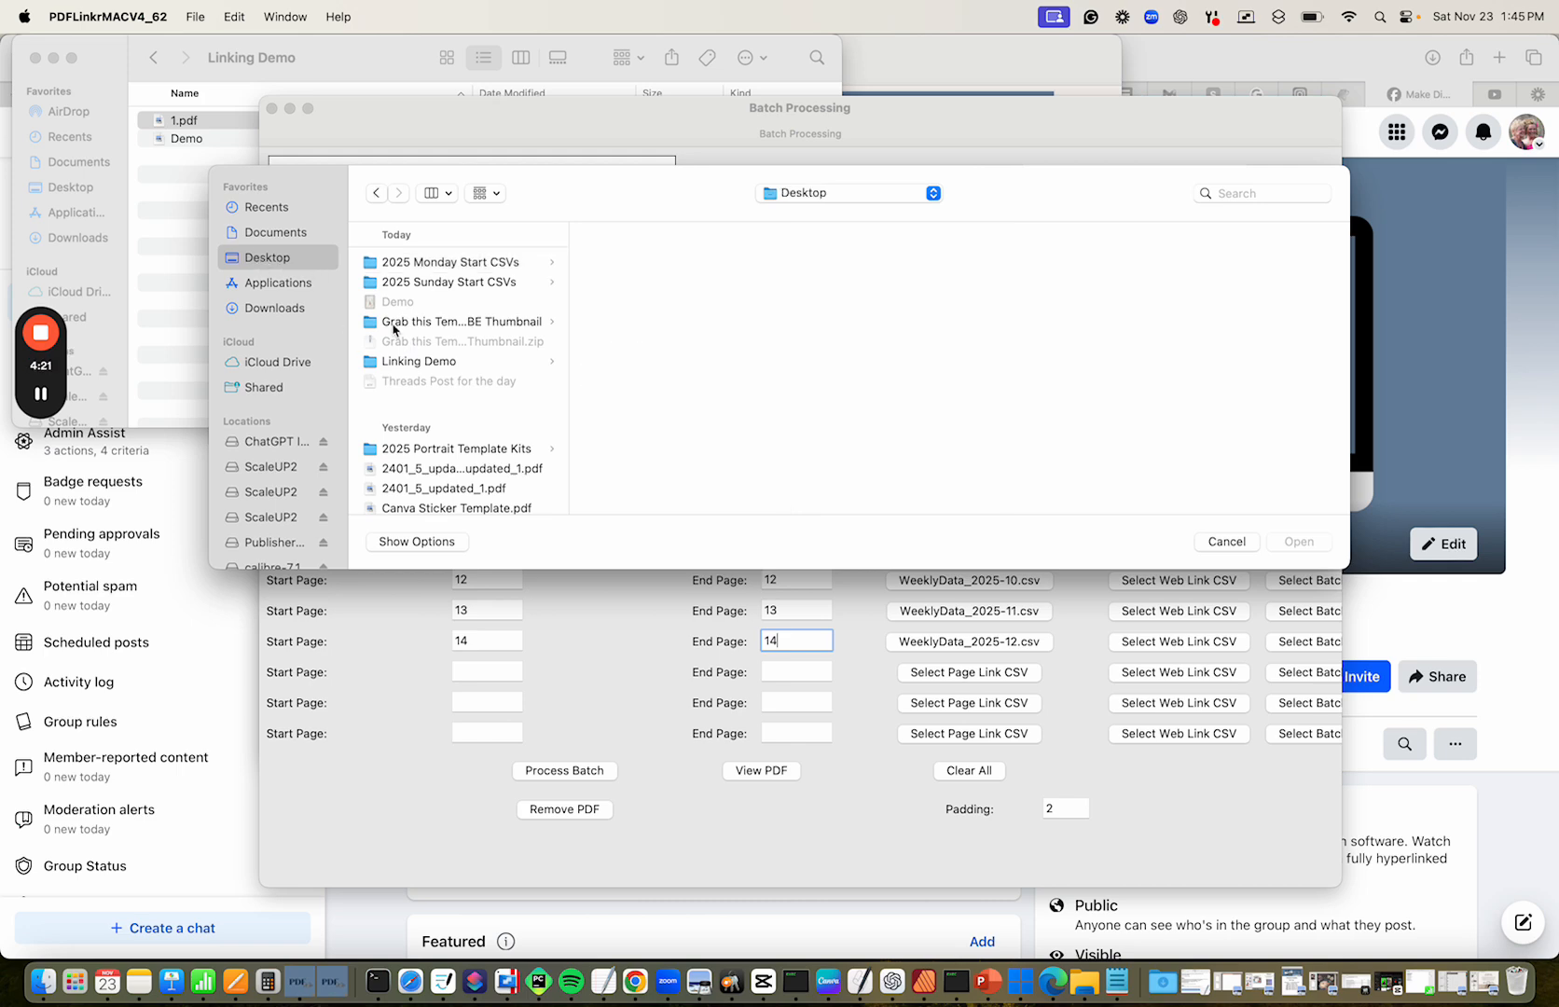
{"action": "scroll", "coordinate": [475, 323], "scroll_direction": "down", "scroll_amount": 5}
{"action": "scroll", "coordinate": [475, 324], "scroll_direction": "up", "scroll_amount": 5}
{"action": "left_click", "coordinate": [419, 362]}
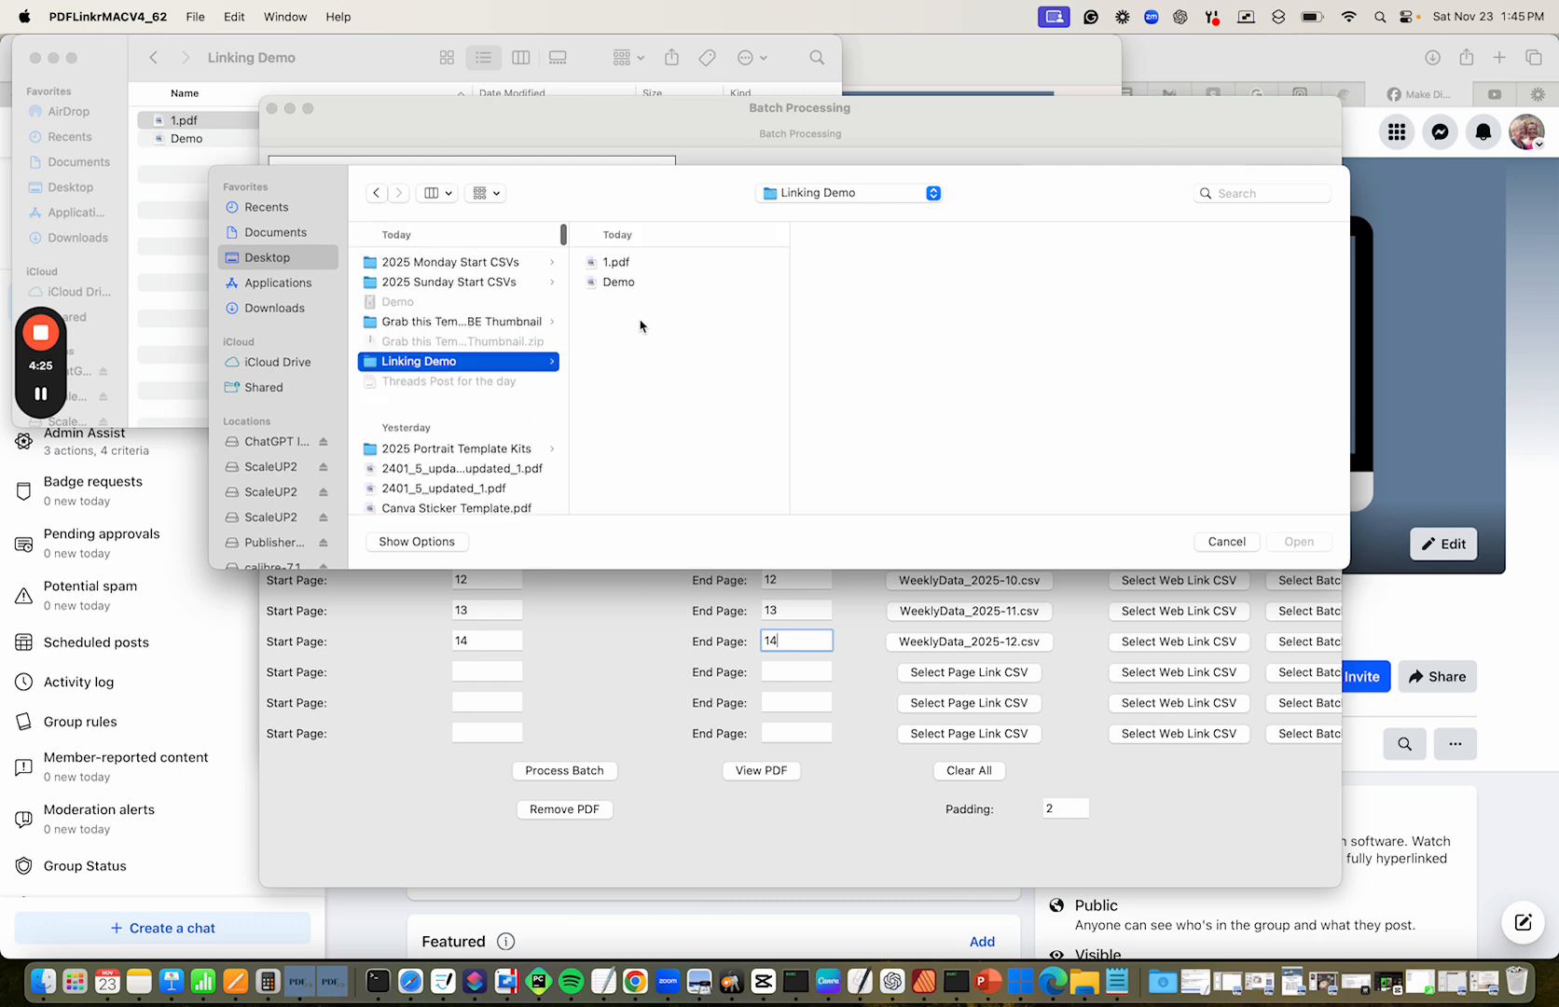
{"action": "double_click", "coordinate": [615, 262]}
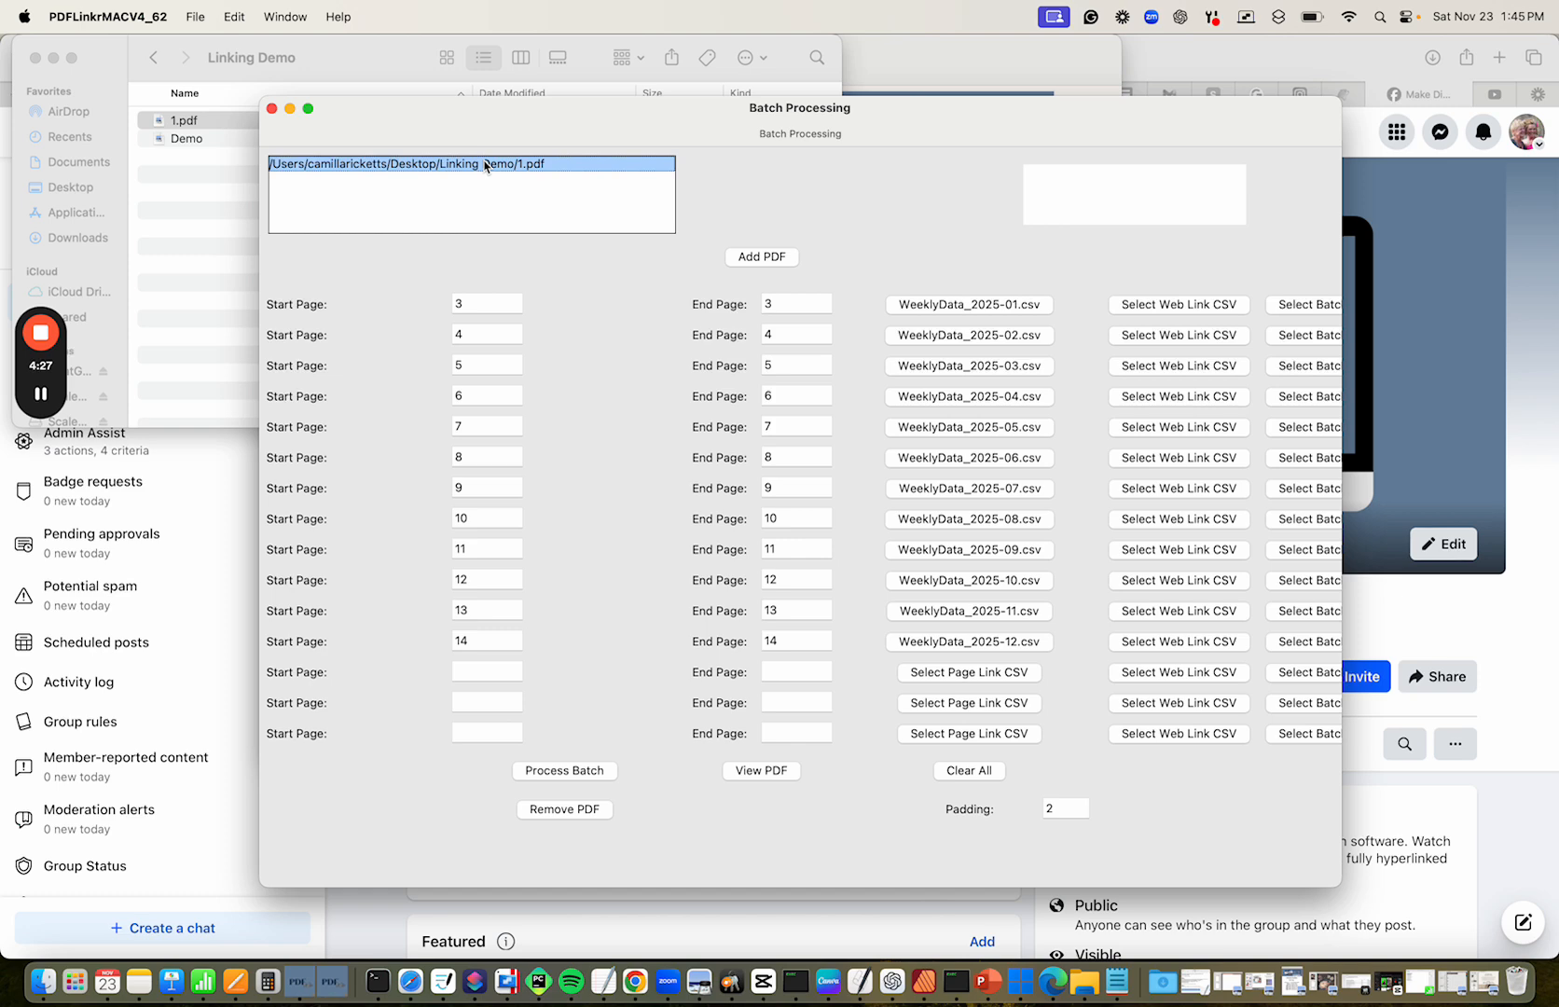
Step: Mark the week numbers 1 to 6 on page 3 of the PDF as the link area, and process the batch
{"action": "left_click", "coordinate": [744, 774]}
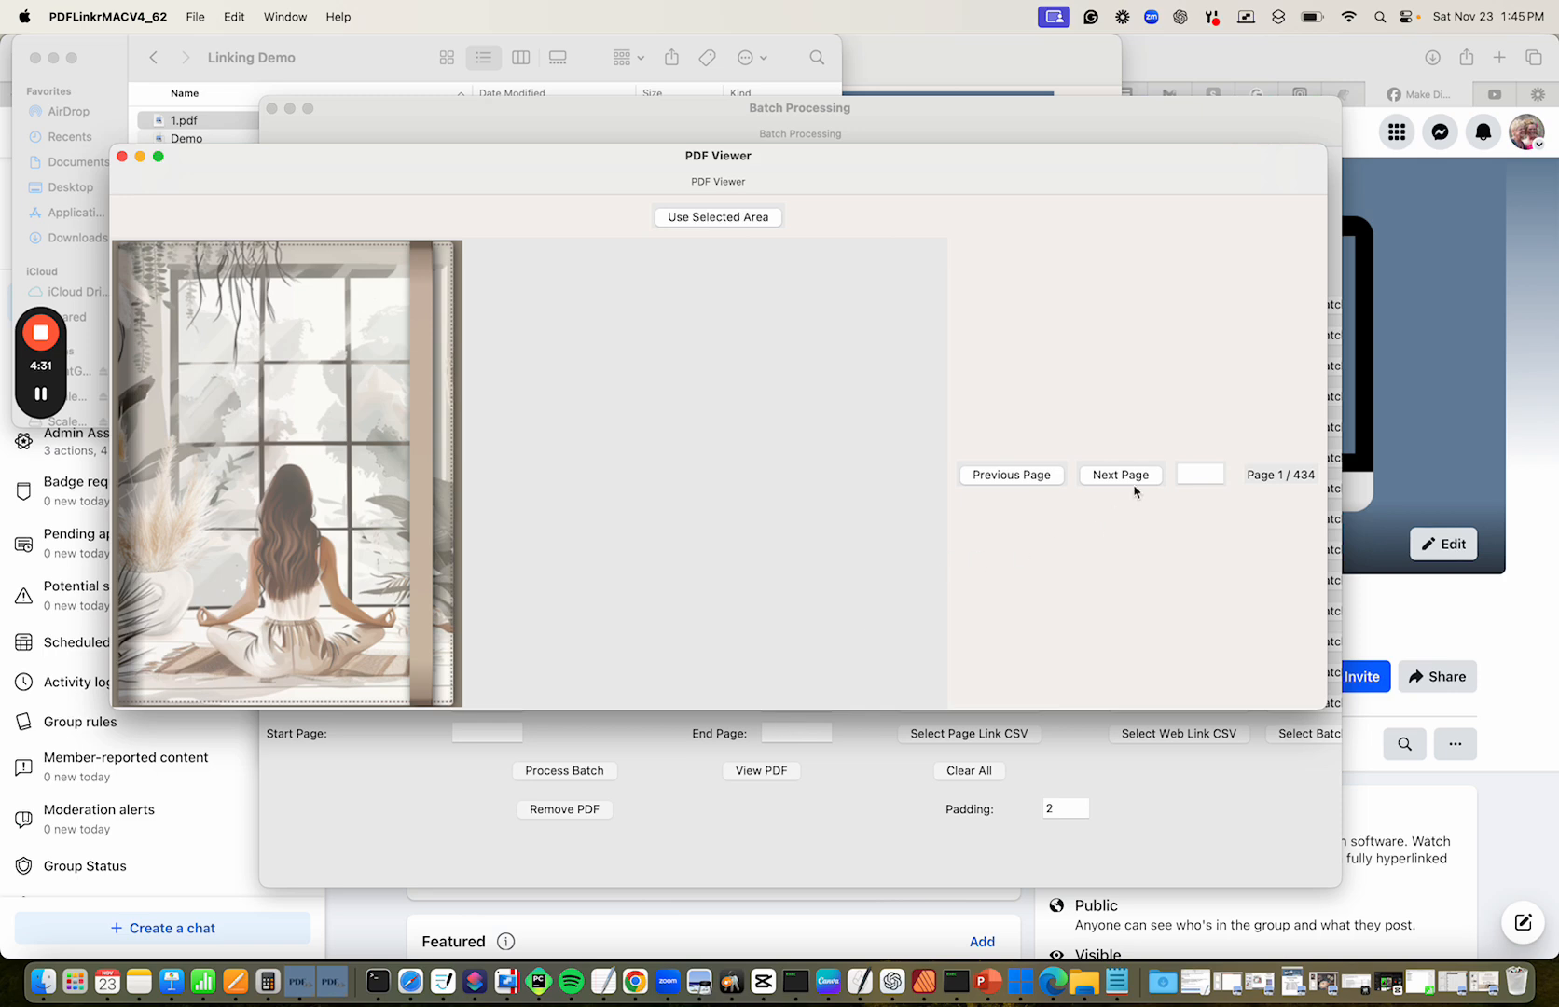
{"action": "left_click", "coordinate": [1137, 477]}
{"action": "left_click", "coordinate": [1136, 477]}
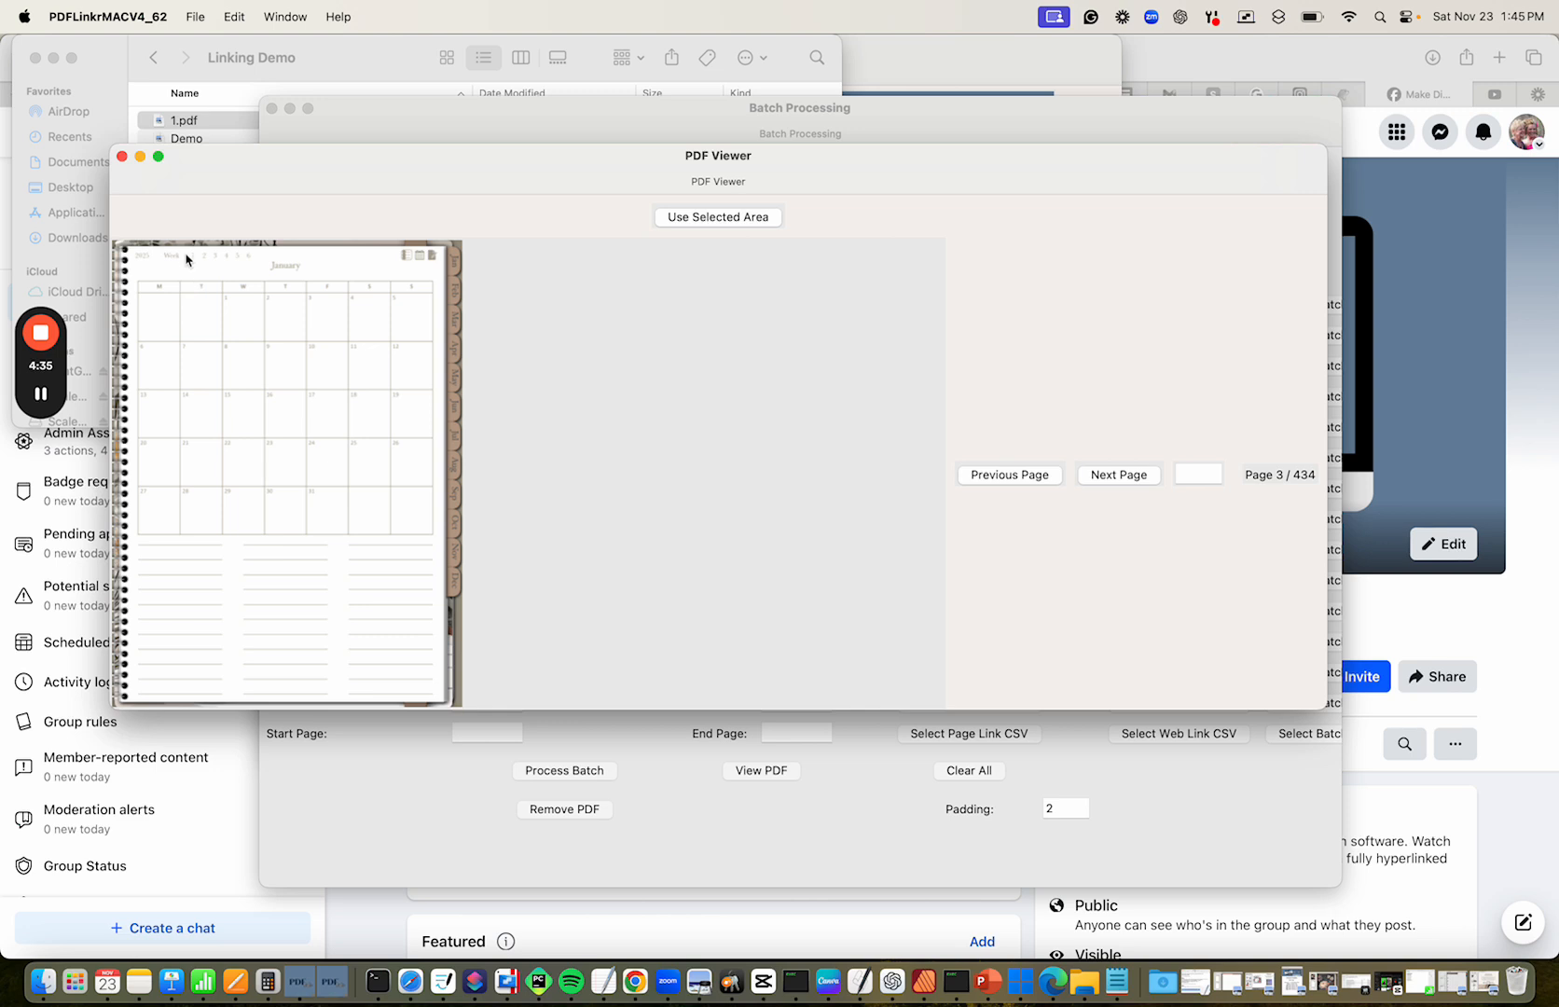
{"action": "left_click_drag", "start_coordinate": [181, 251], "coordinate": [268, 270]}
{"action": "left_click", "coordinate": [735, 220]}
{"action": "left_click", "coordinate": [122, 157]}
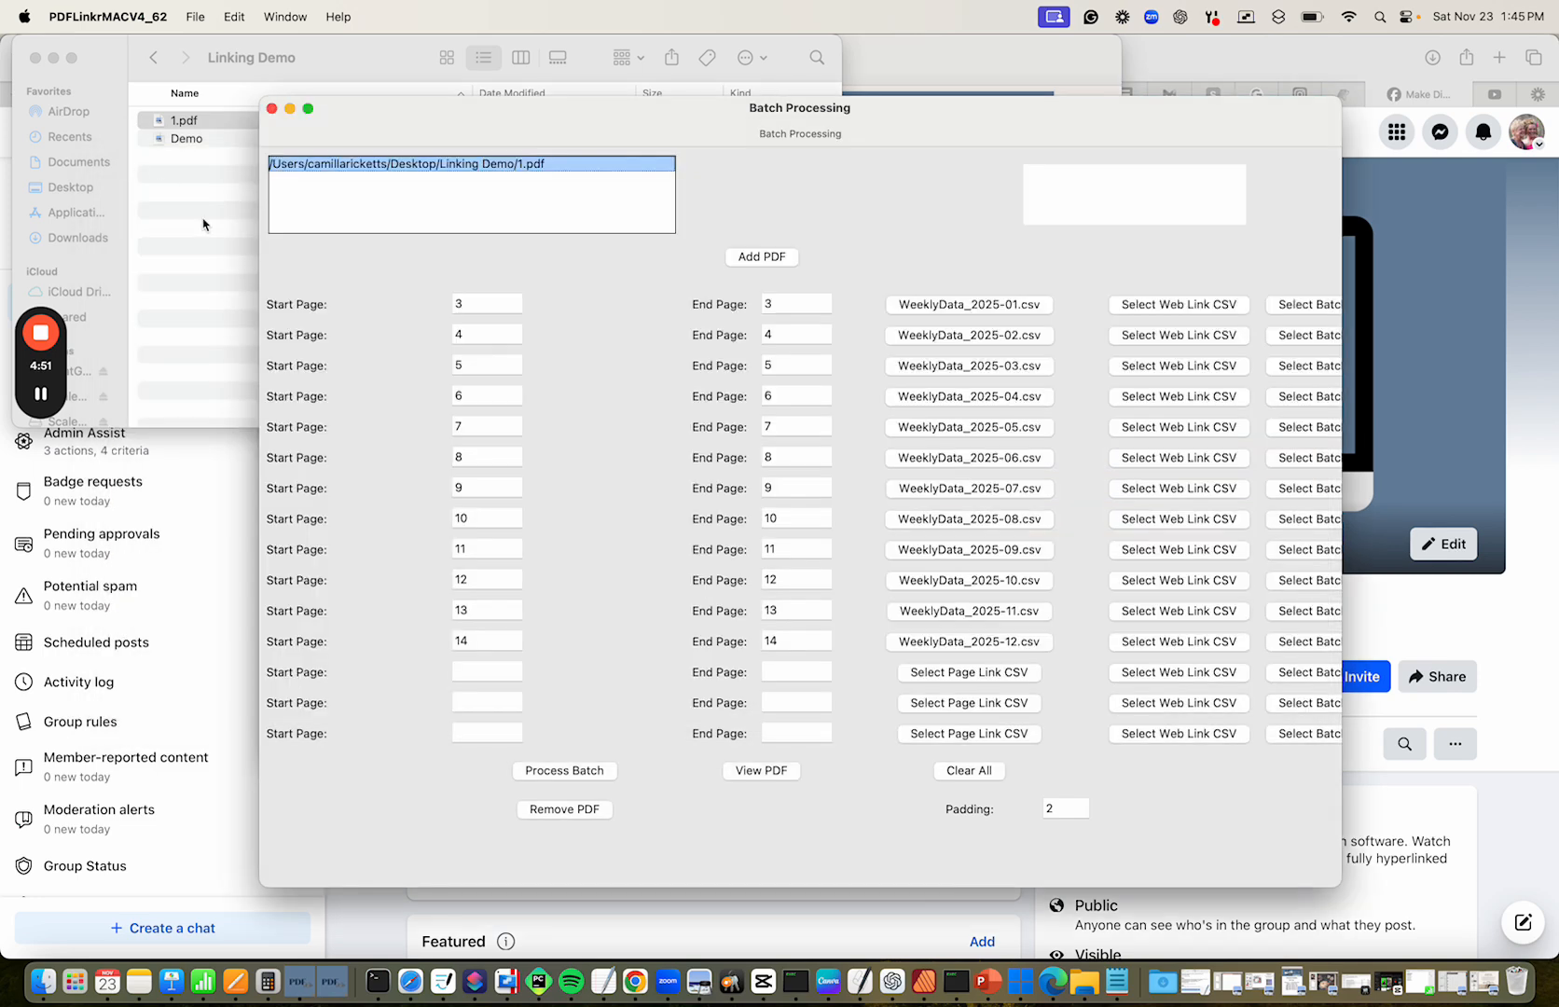
{"action": "left_click", "coordinate": [585, 775]}
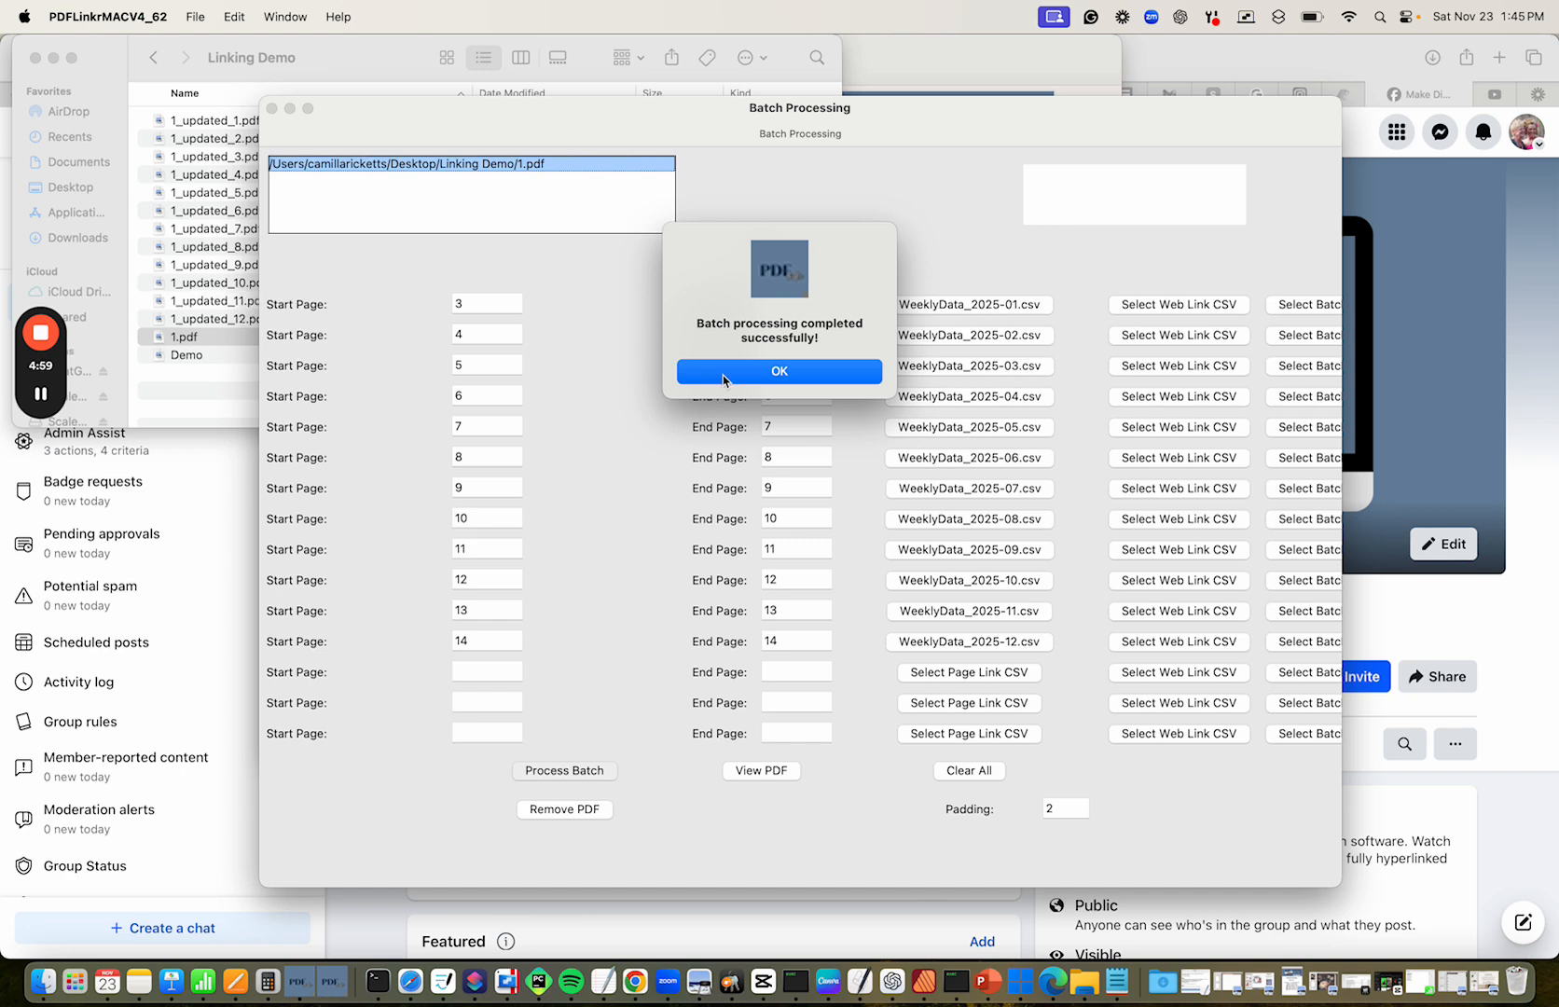
{"action": "left_click", "coordinate": [724, 377]}
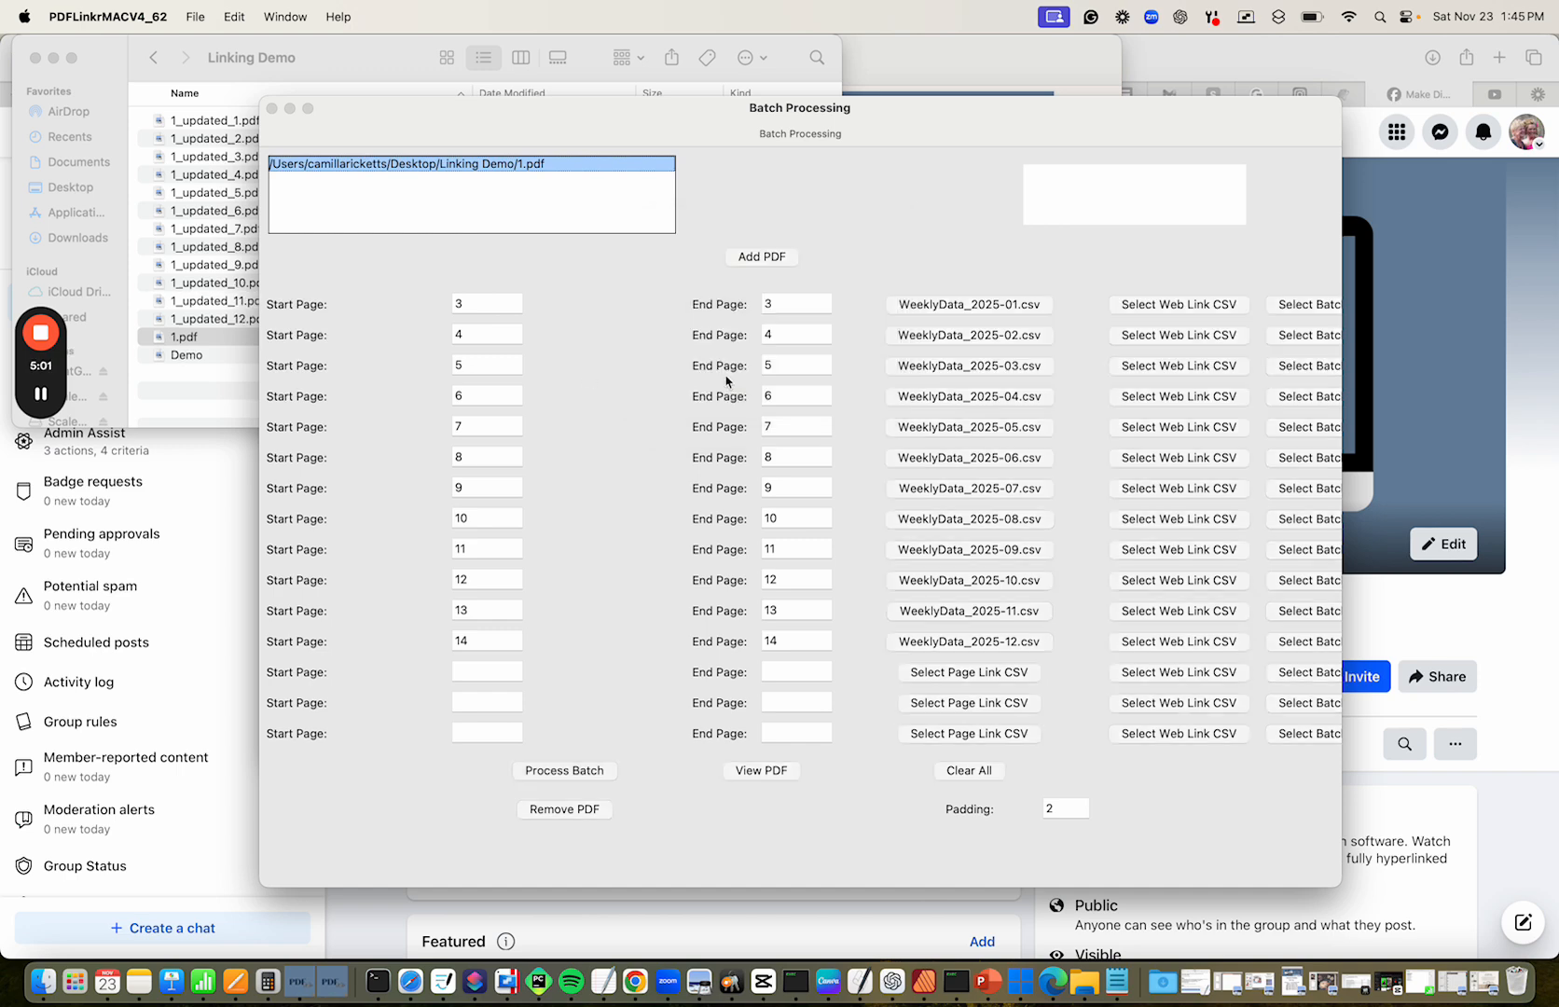
Step: Open 1_updated_12.pdf from the Linking Demo folder and test the week 1 link on the January page
{"action": "left_click", "coordinate": [214, 336]}
{"action": "left_click", "coordinate": [244, 319]}
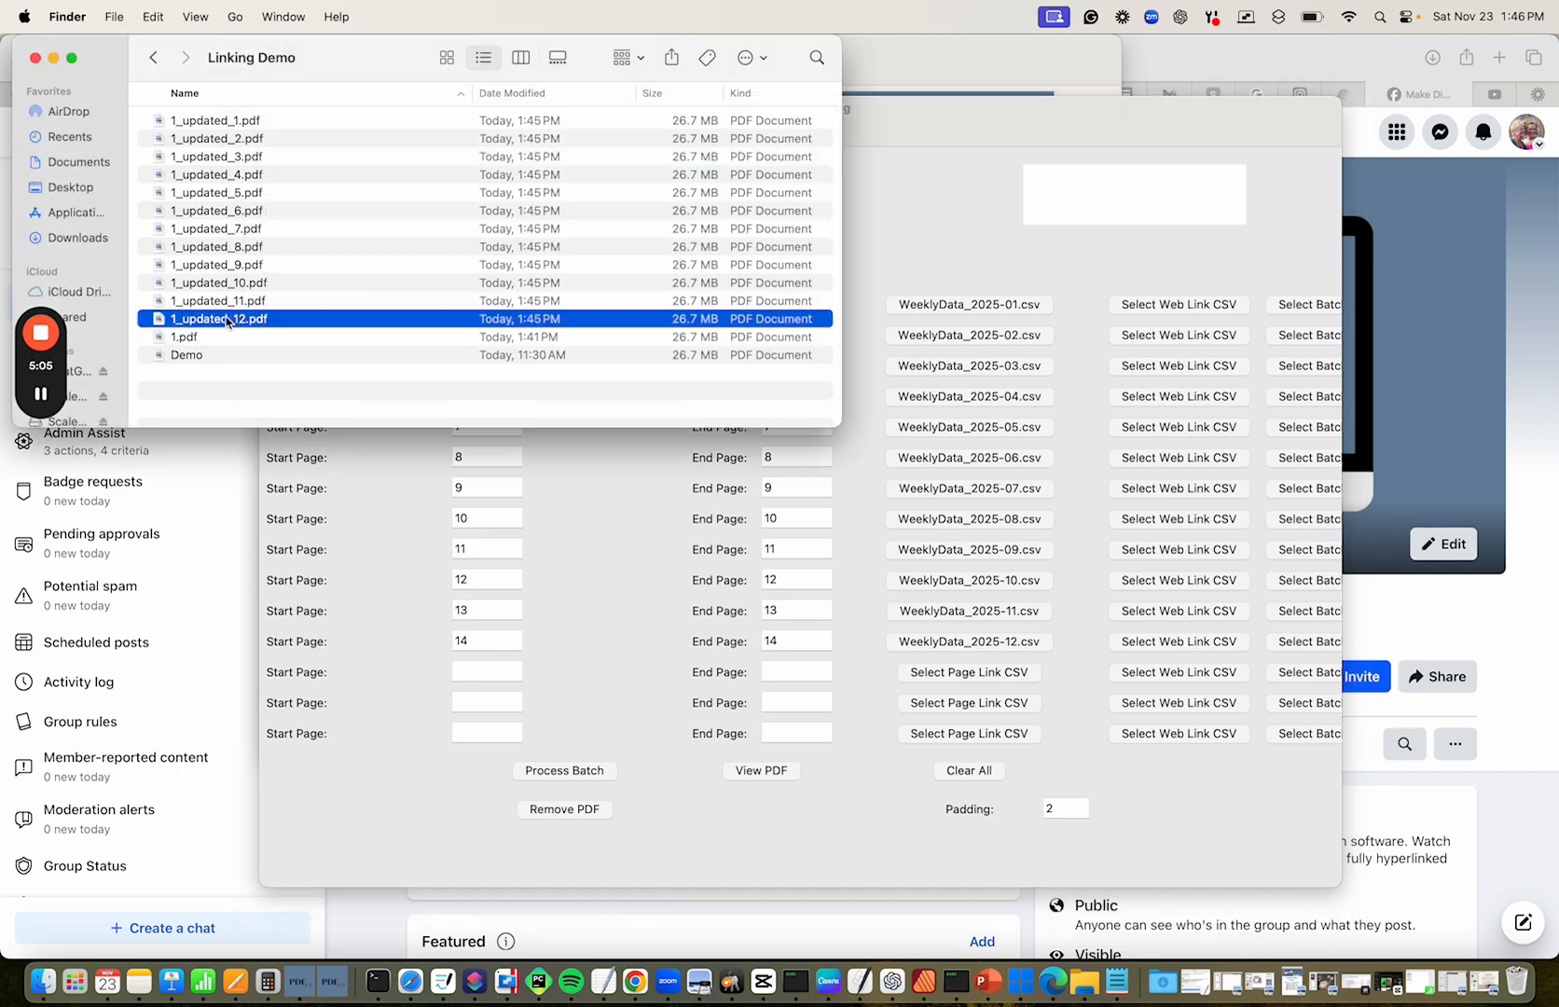
{"action": "double_click", "coordinate": [256, 321]}
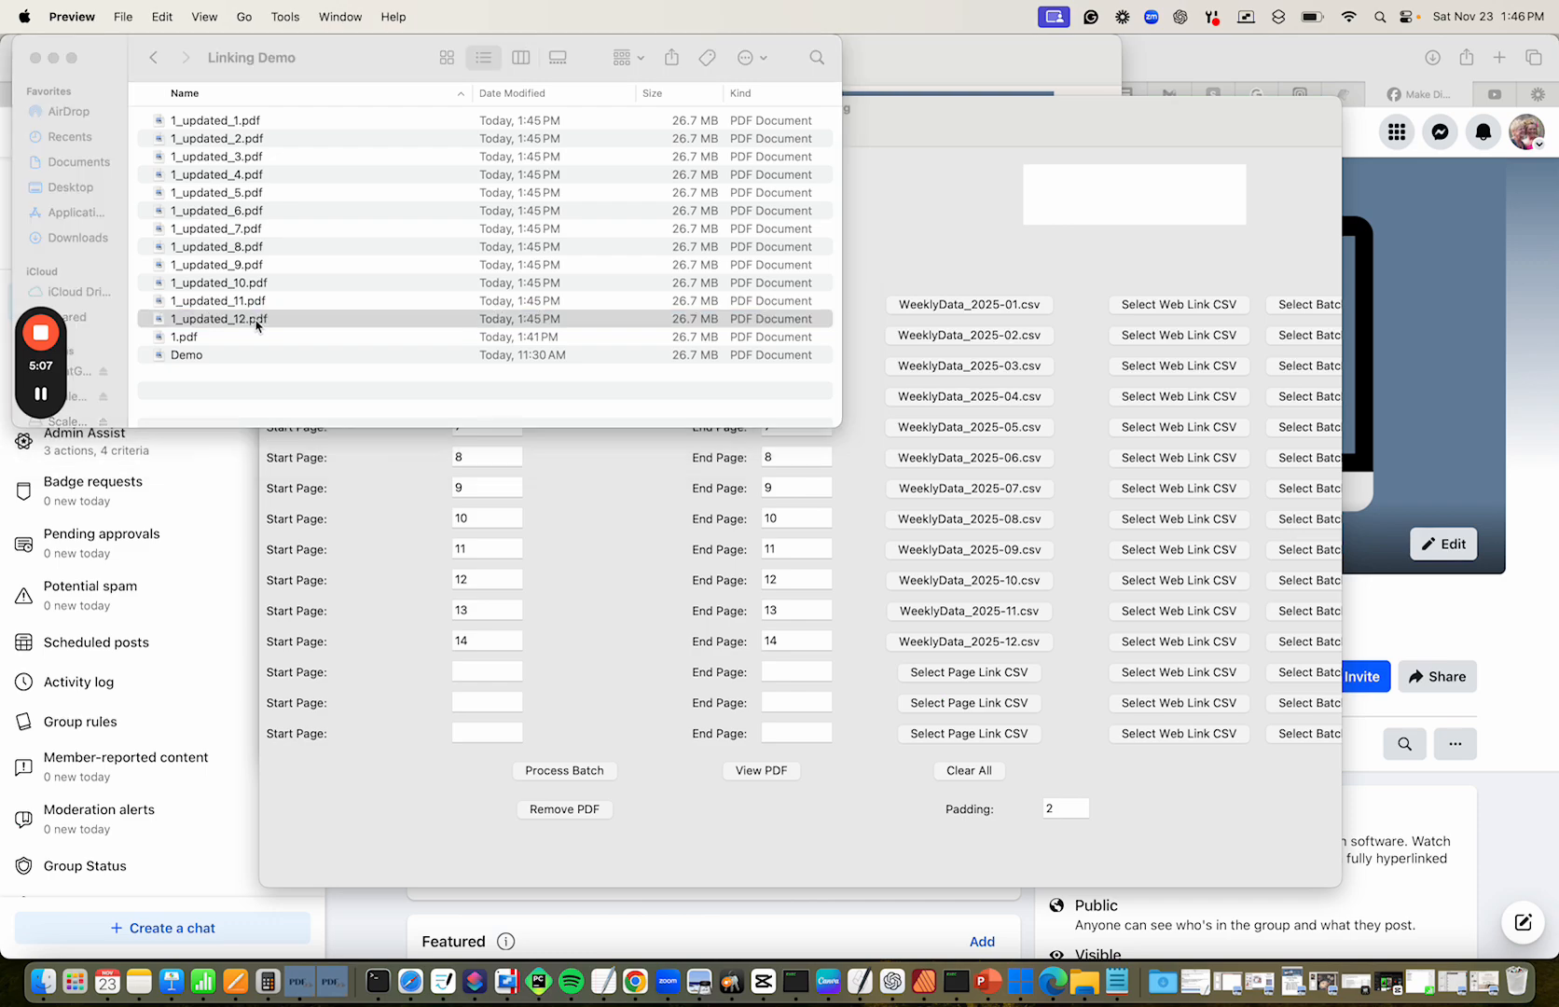
{"action": "left_click", "coordinate": [265, 627]}
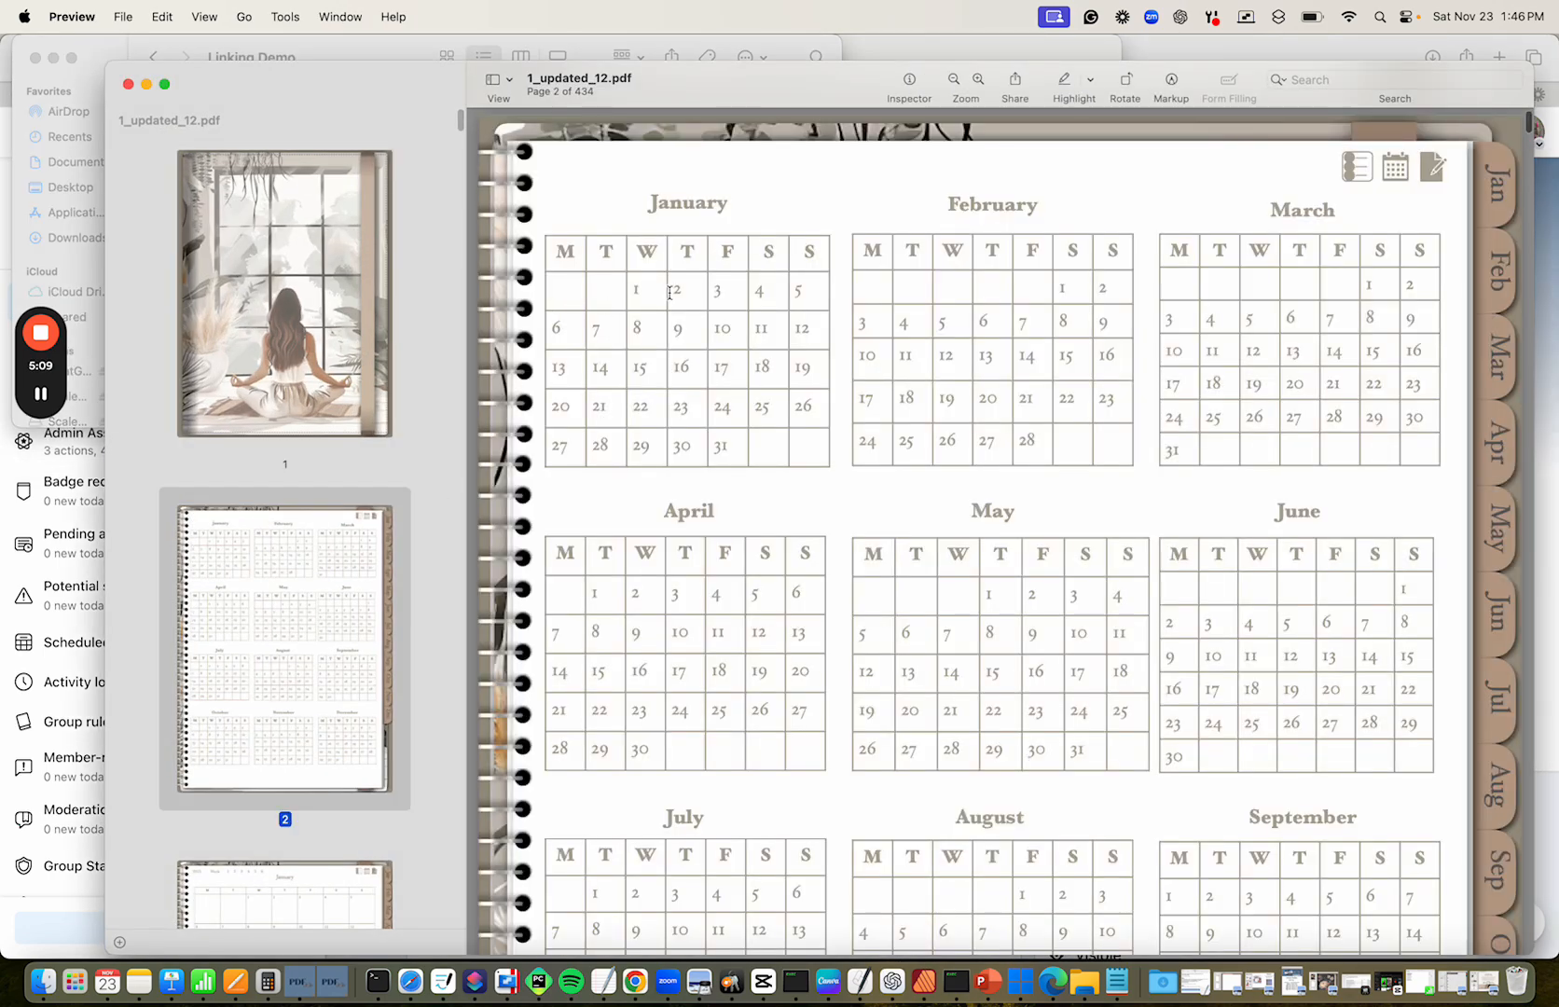
{"action": "scroll", "coordinate": [664, 295], "scroll_direction": "down", "scroll_amount": 10}
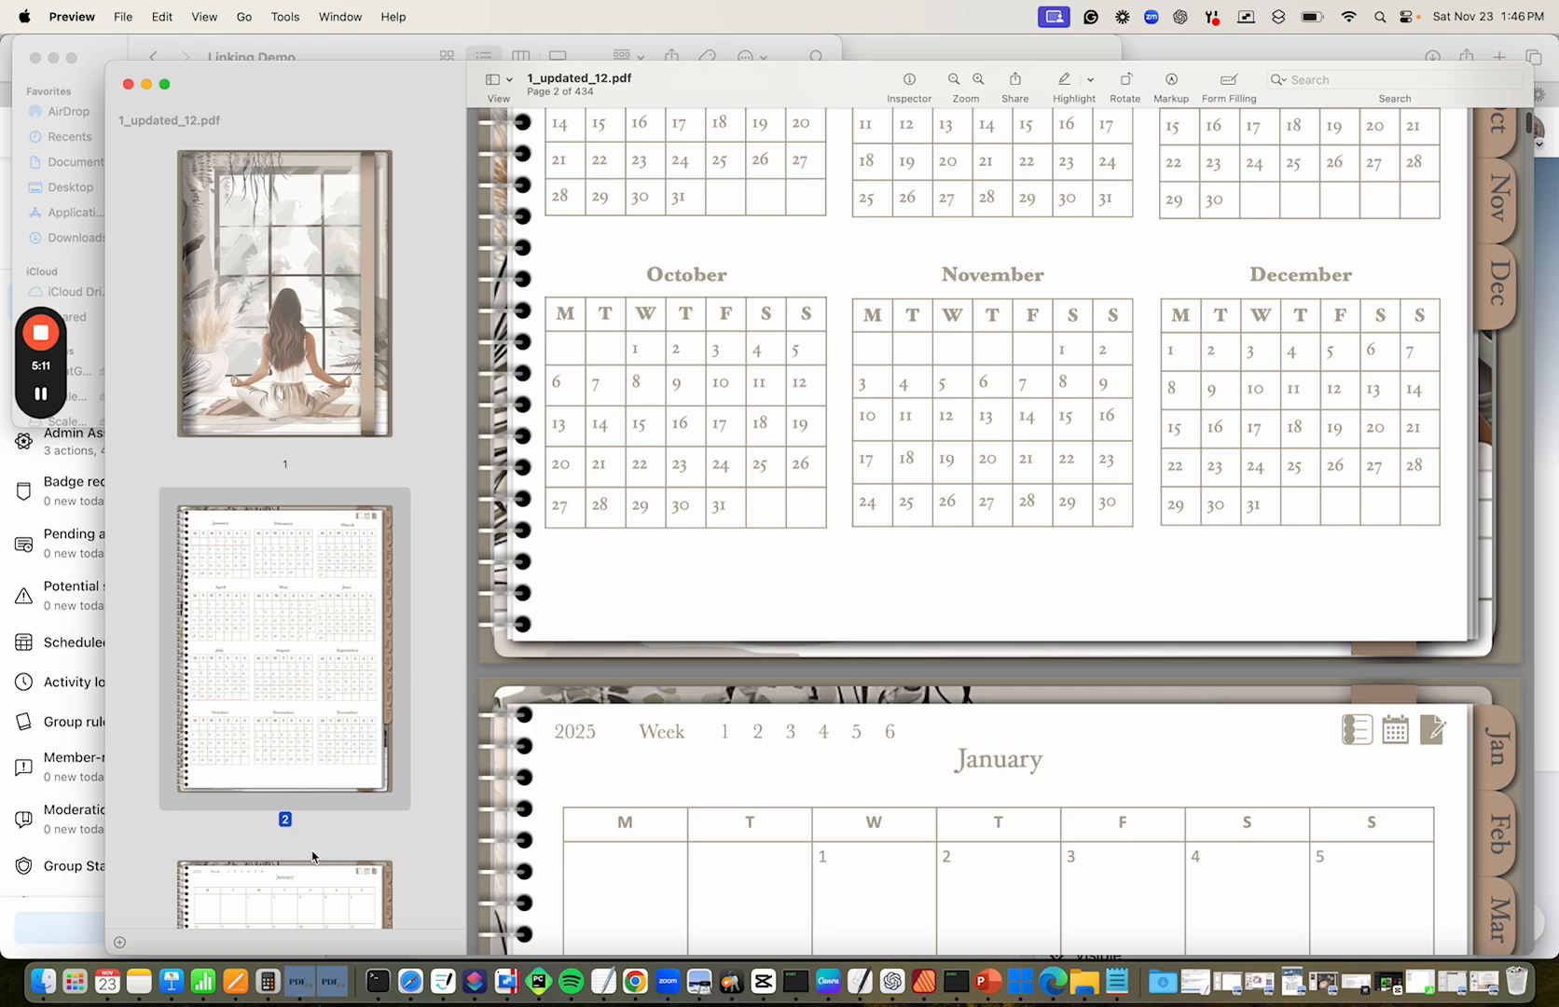
{"action": "left_click", "coordinate": [317, 883]}
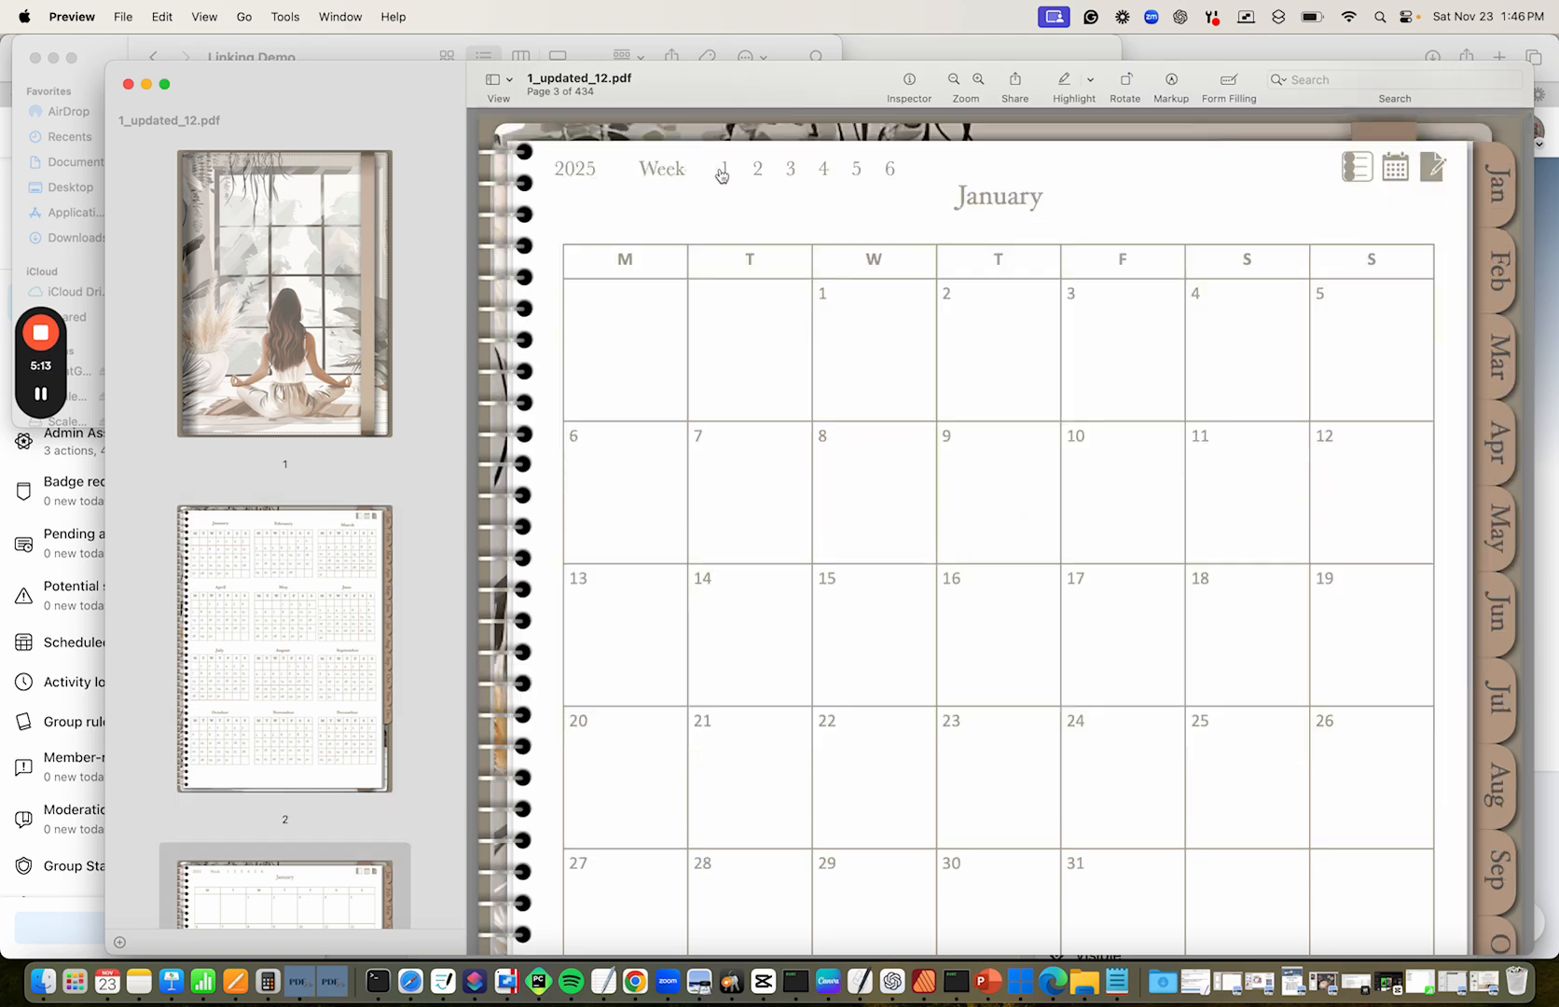
{"action": "left_click", "coordinate": [722, 172]}
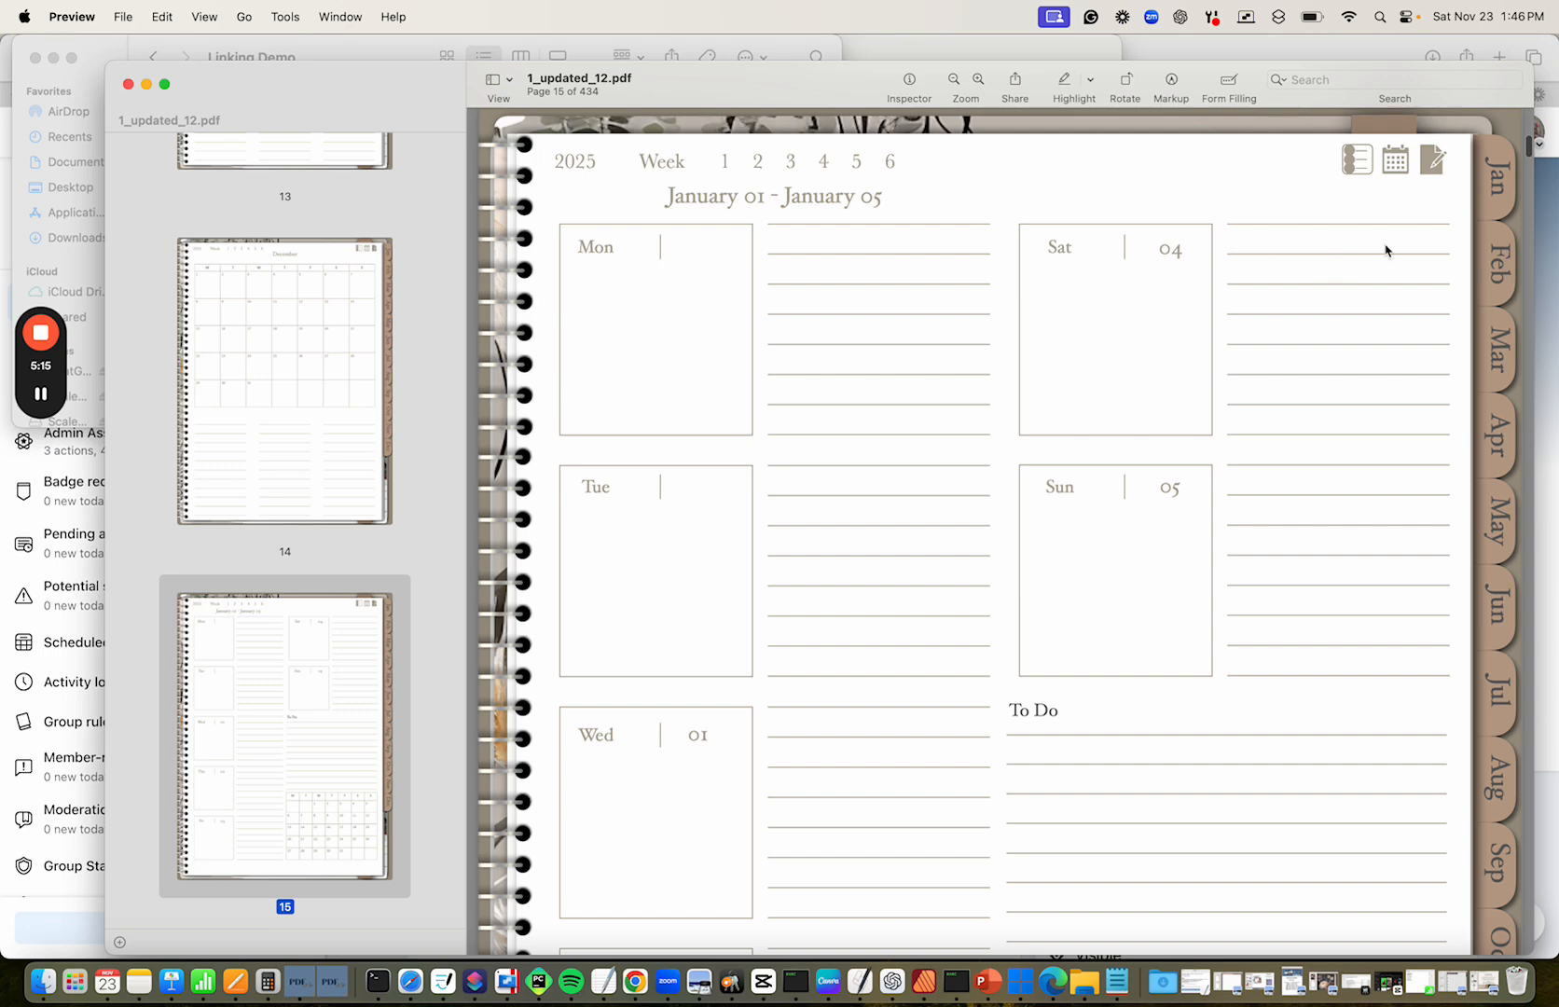
Step: Test the February tab's week 3 link and the April tab's week 4 link, and close the PDF
{"action": "left_click", "coordinate": [1498, 259]}
{"action": "left_click", "coordinate": [792, 166]}
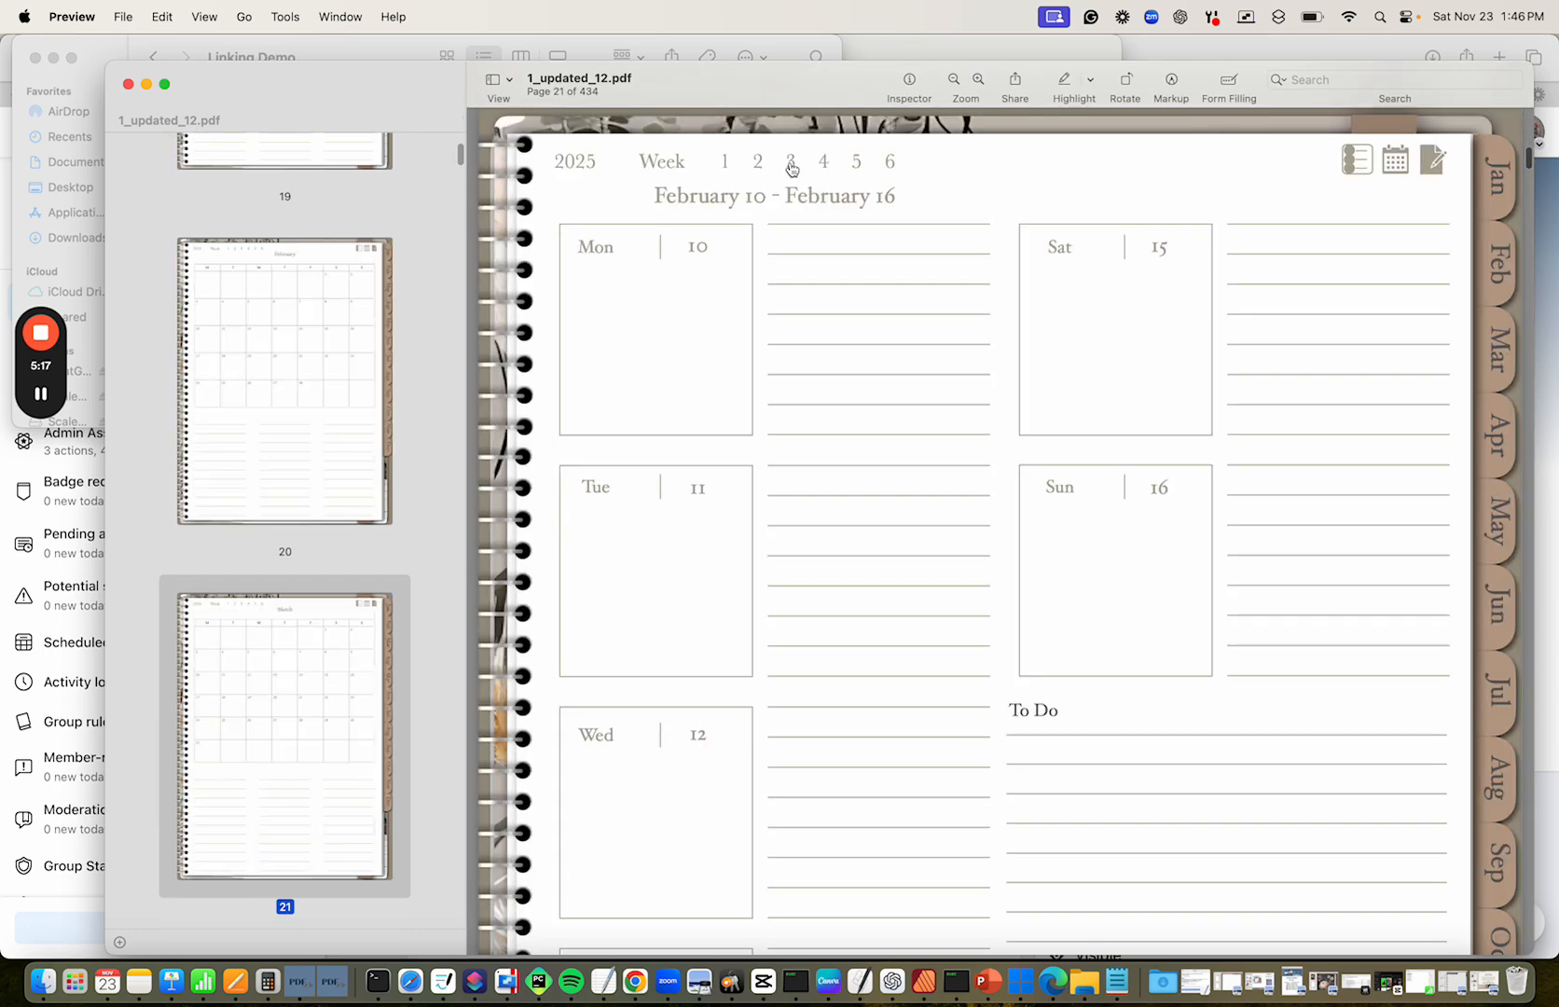
{"action": "left_click", "coordinate": [1520, 449]}
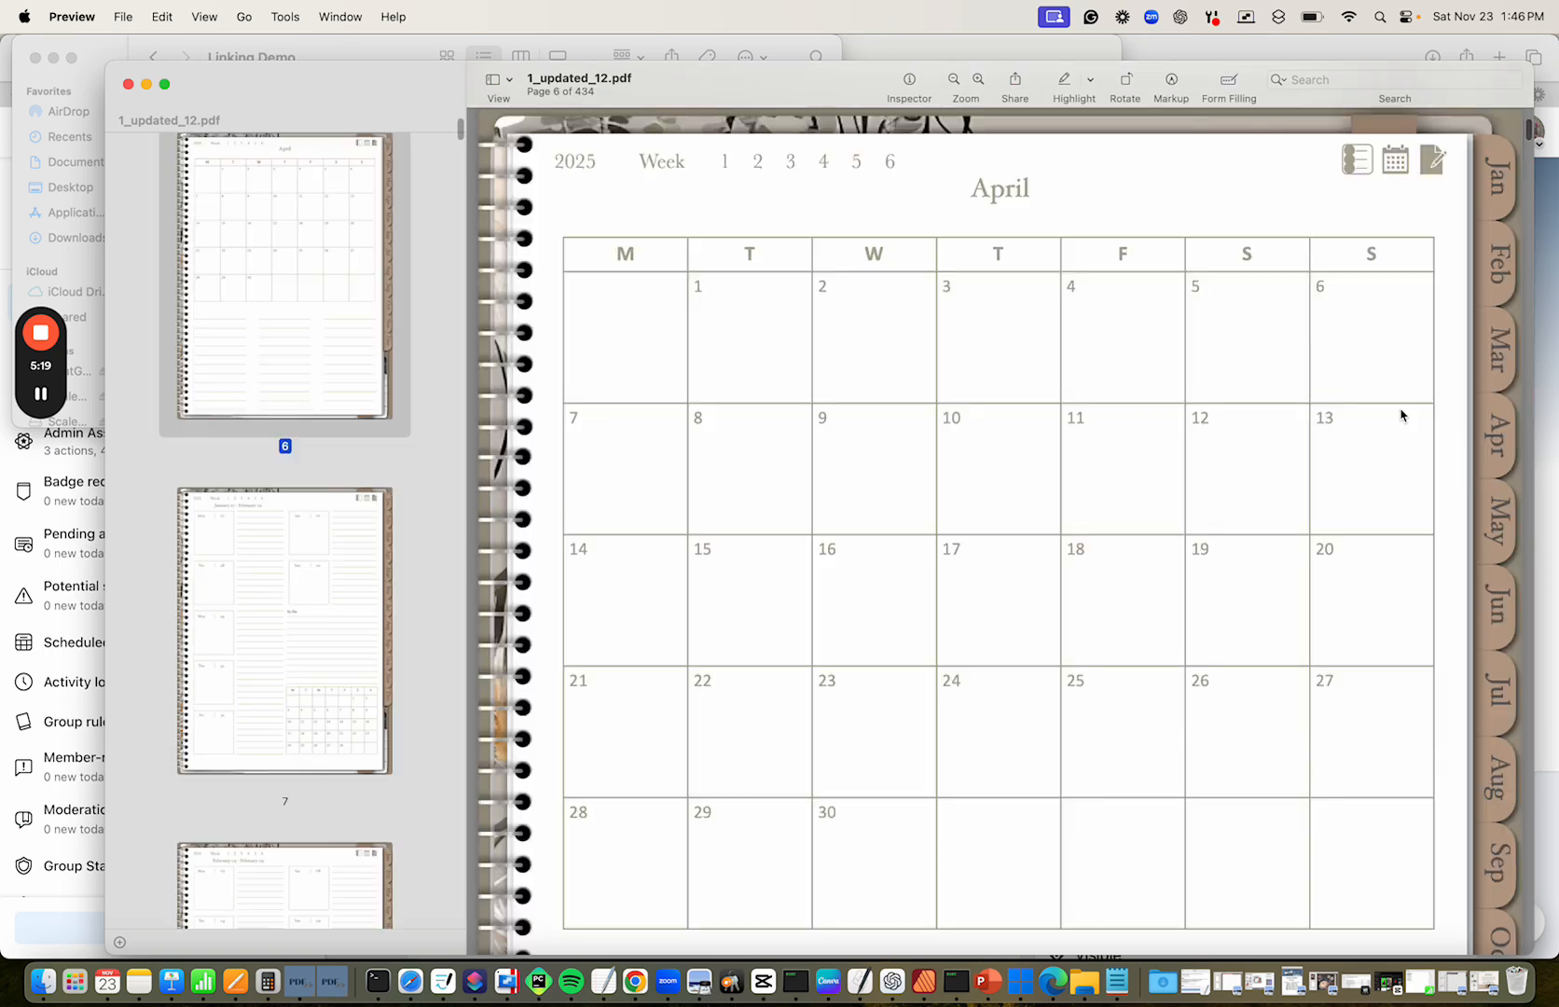
{"action": "left_click", "coordinate": [821, 160]}
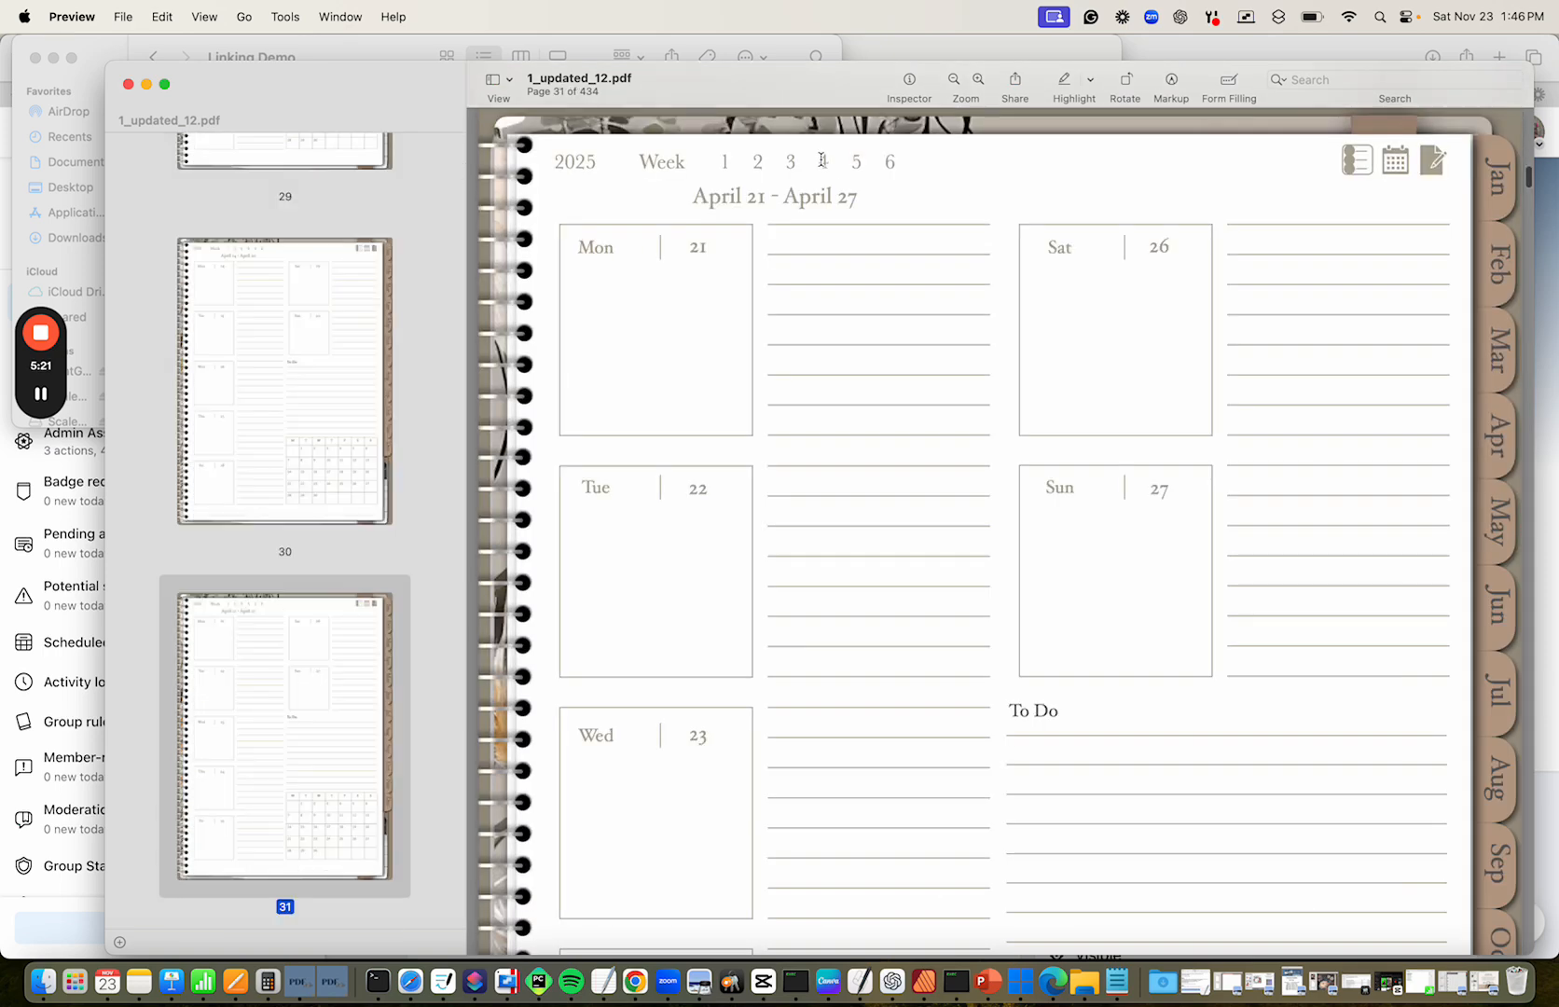
{"action": "left_click", "coordinate": [130, 85]}
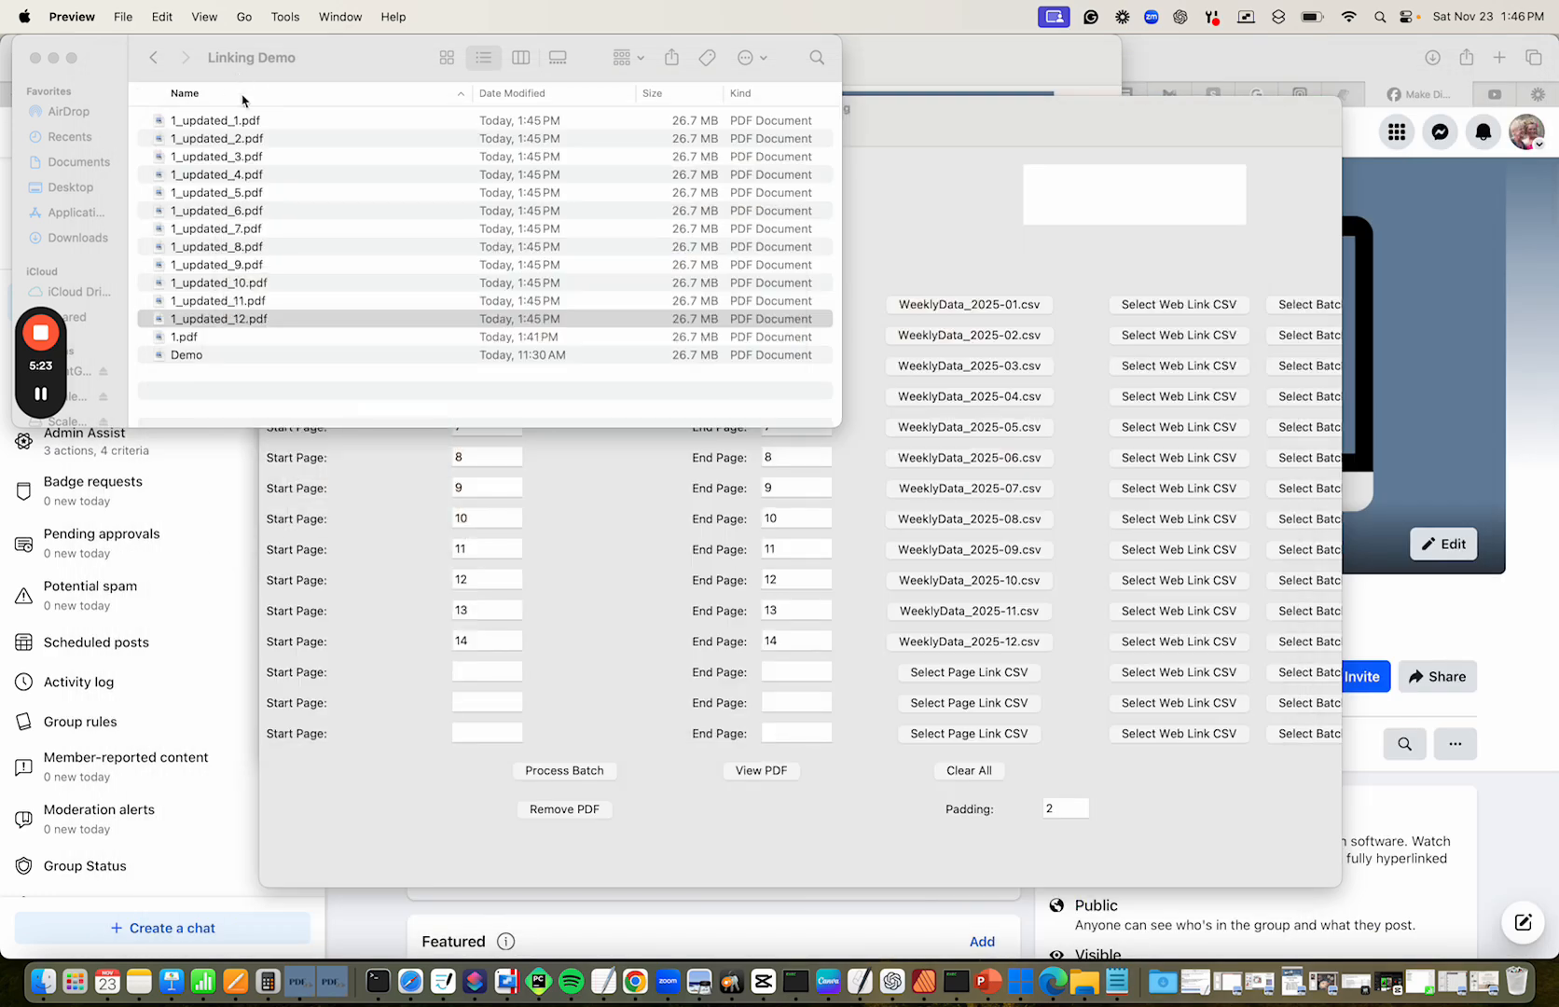
Step: Move the files 1_updated_1.pdf through 1_updated_11.pdf in the Linking Demo folder to the Trash
{"action": "left_click", "coordinate": [235, 301]}
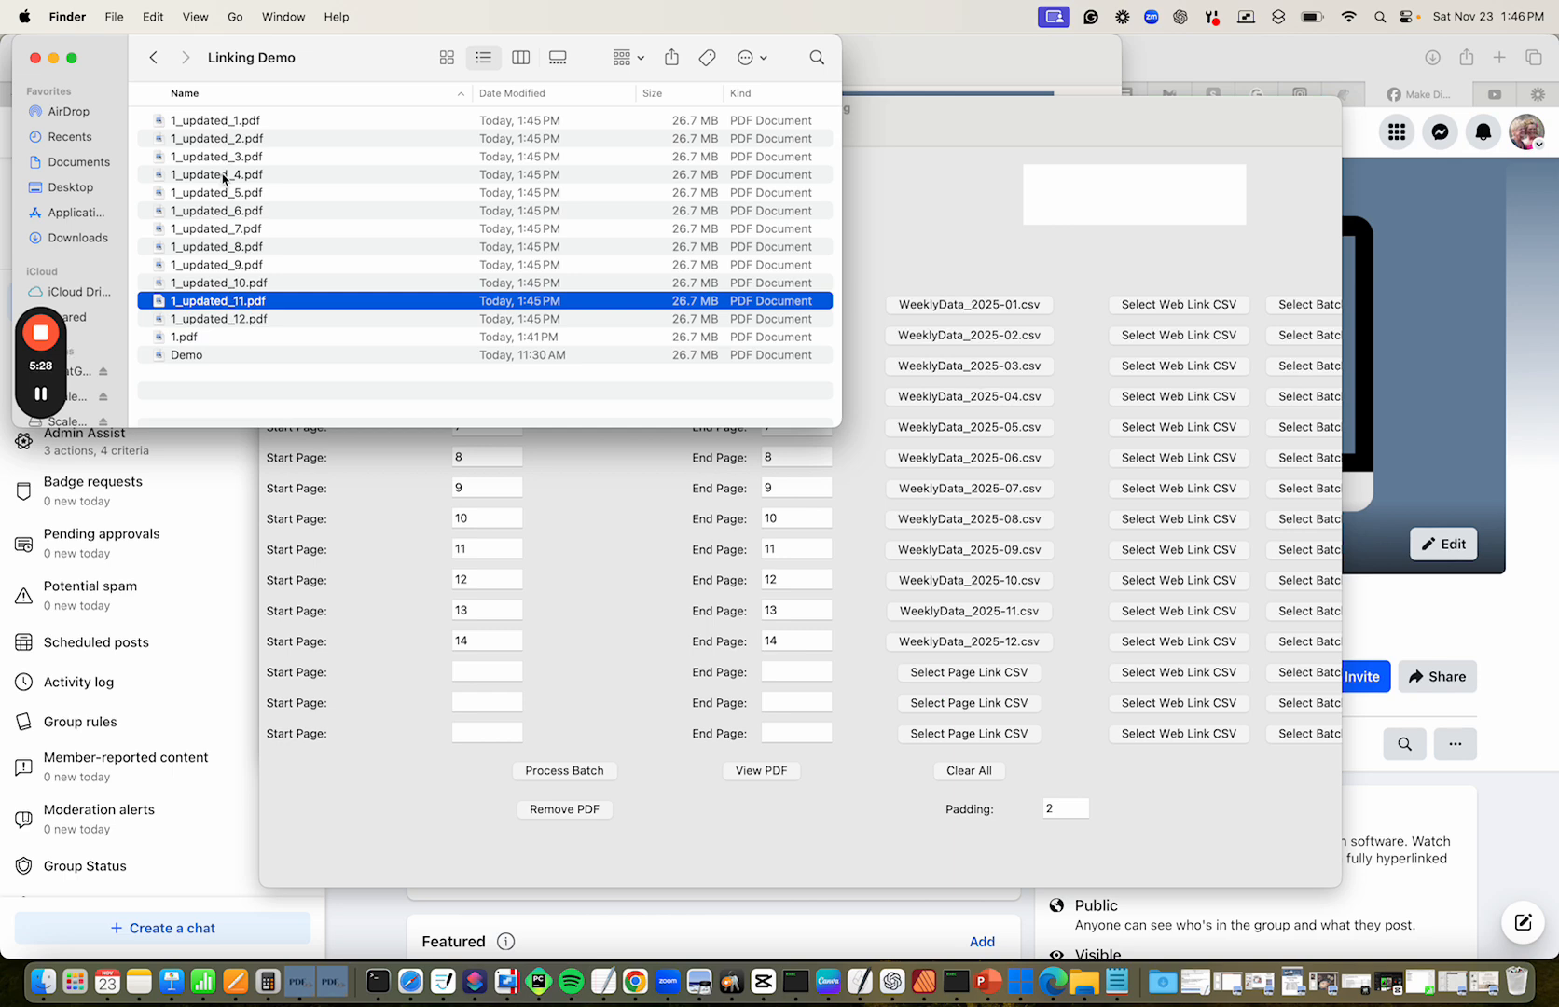
{"action": "left_click", "coordinate": [220, 120], "text": "shift"}
{"action": "right_click", "coordinate": [220, 118]}
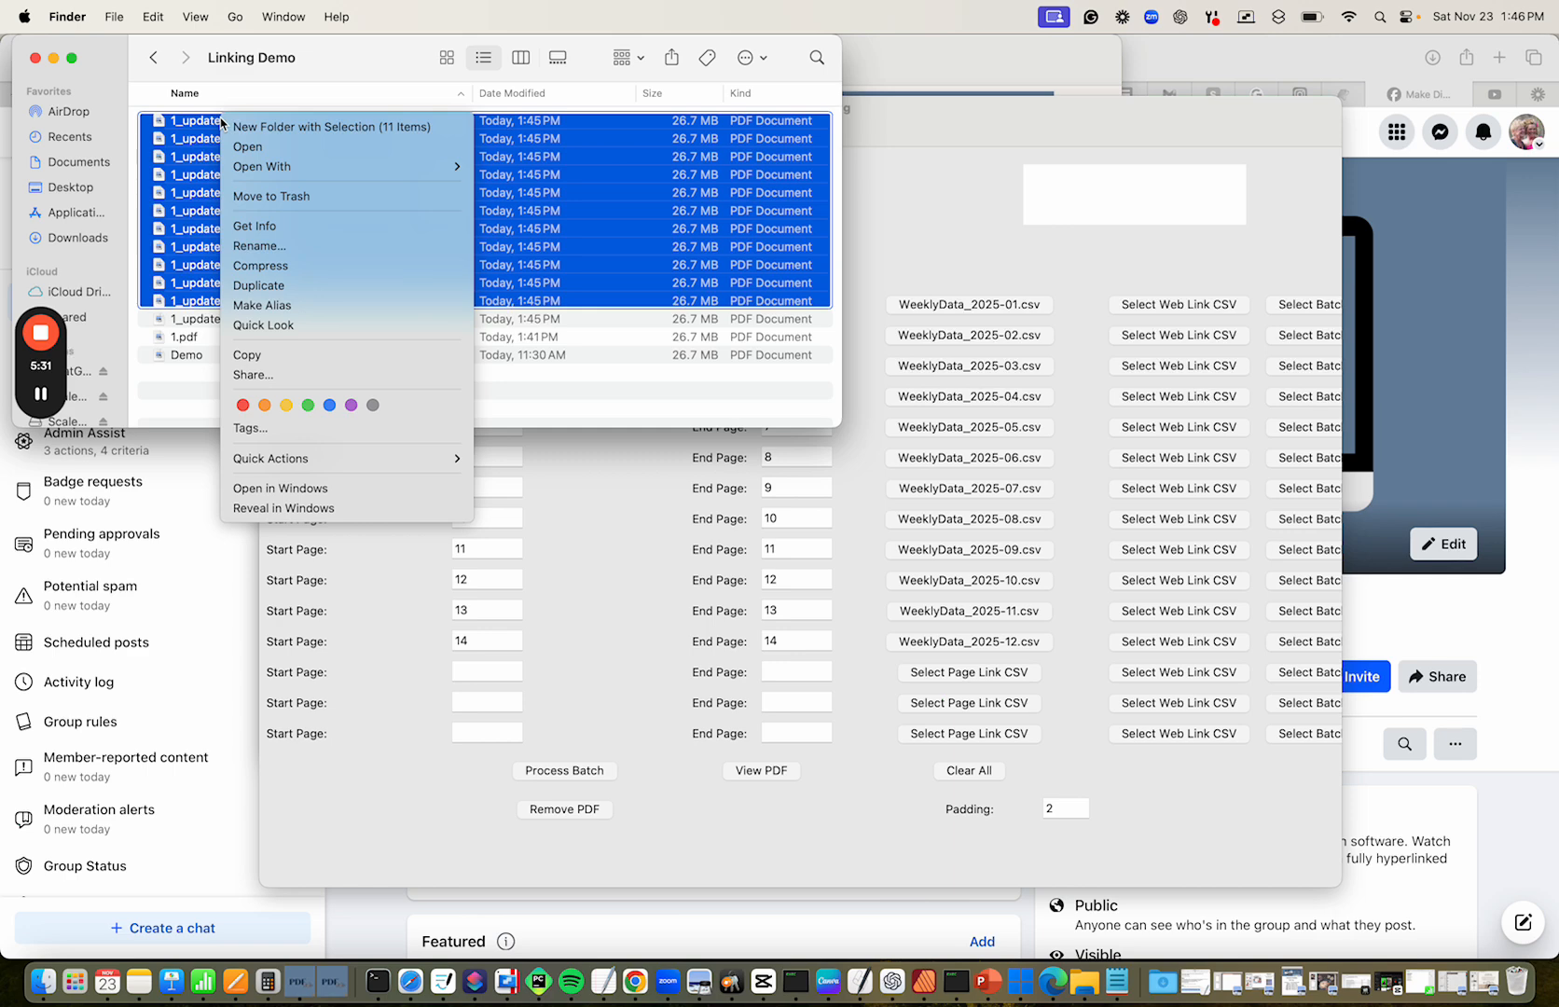
{"action": "left_click", "coordinate": [305, 200]}
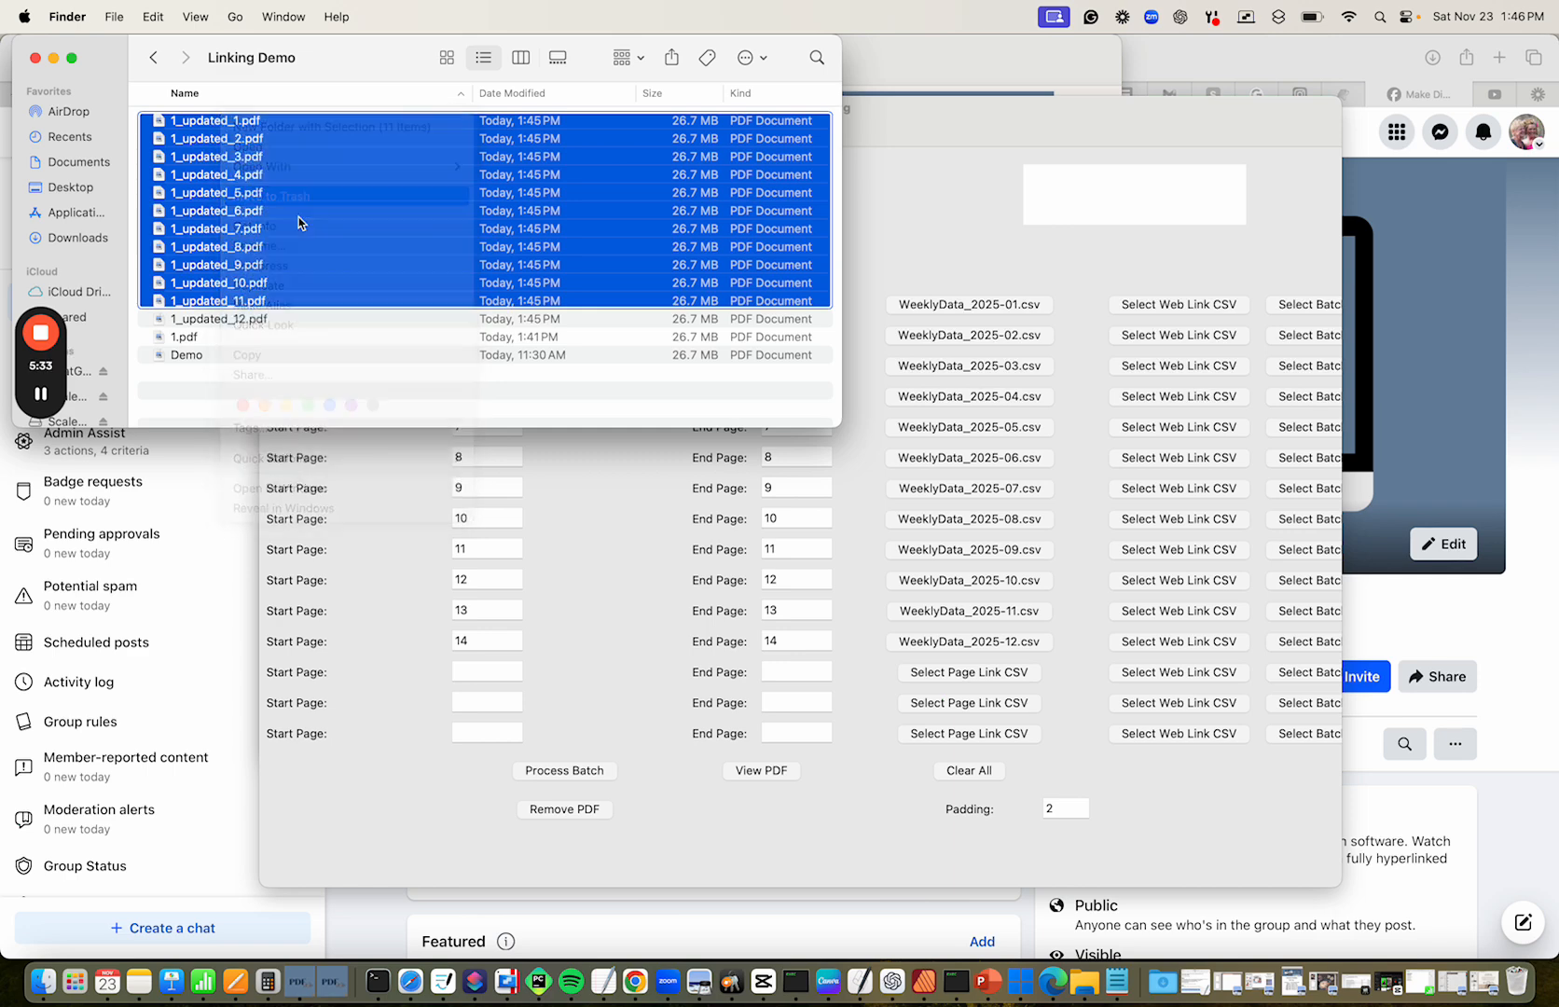
Step: Rename 1_updated_12.pdf in the Linking Demo folder to 2.pdf
{"action": "left_click", "coordinate": [216, 122]}
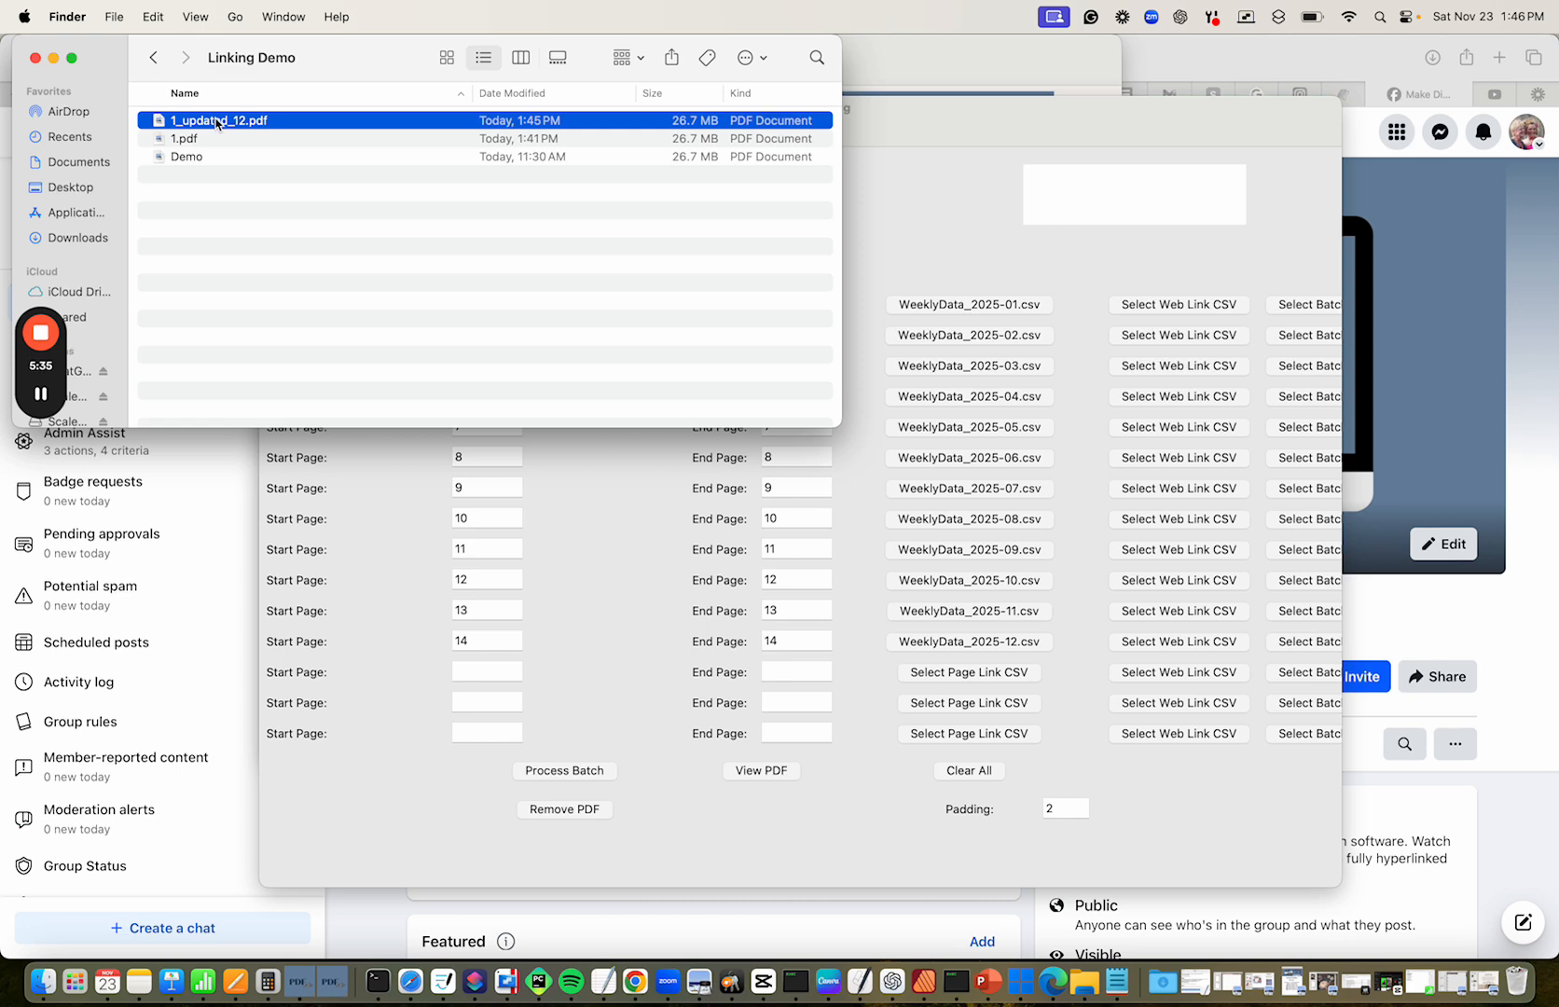
{"action": "left_click", "coordinate": [217, 121]}
{"action": "type", "text": "2"}
{"action": "key", "text": "Return"}
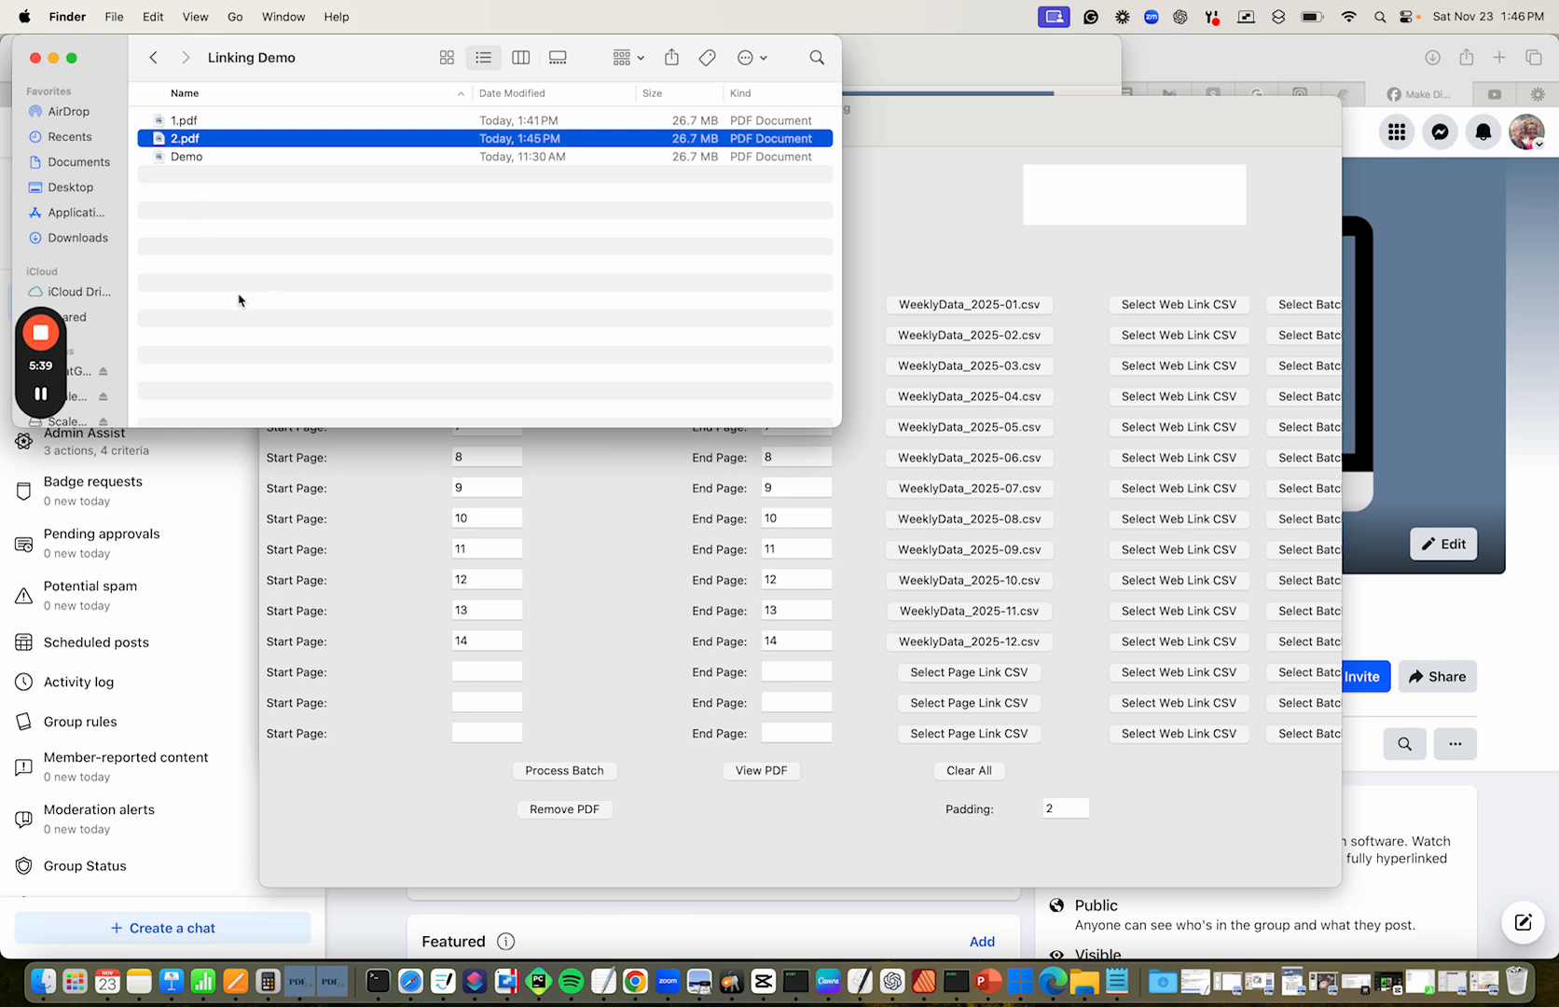
Step: Switch back to PDF Linker and move the Batch Processing window up and over the file list
{"action": "left_click", "coordinate": [382, 496]}
{"action": "left_click_drag", "start_coordinate": [559, 115], "coordinate": [366, 98]}
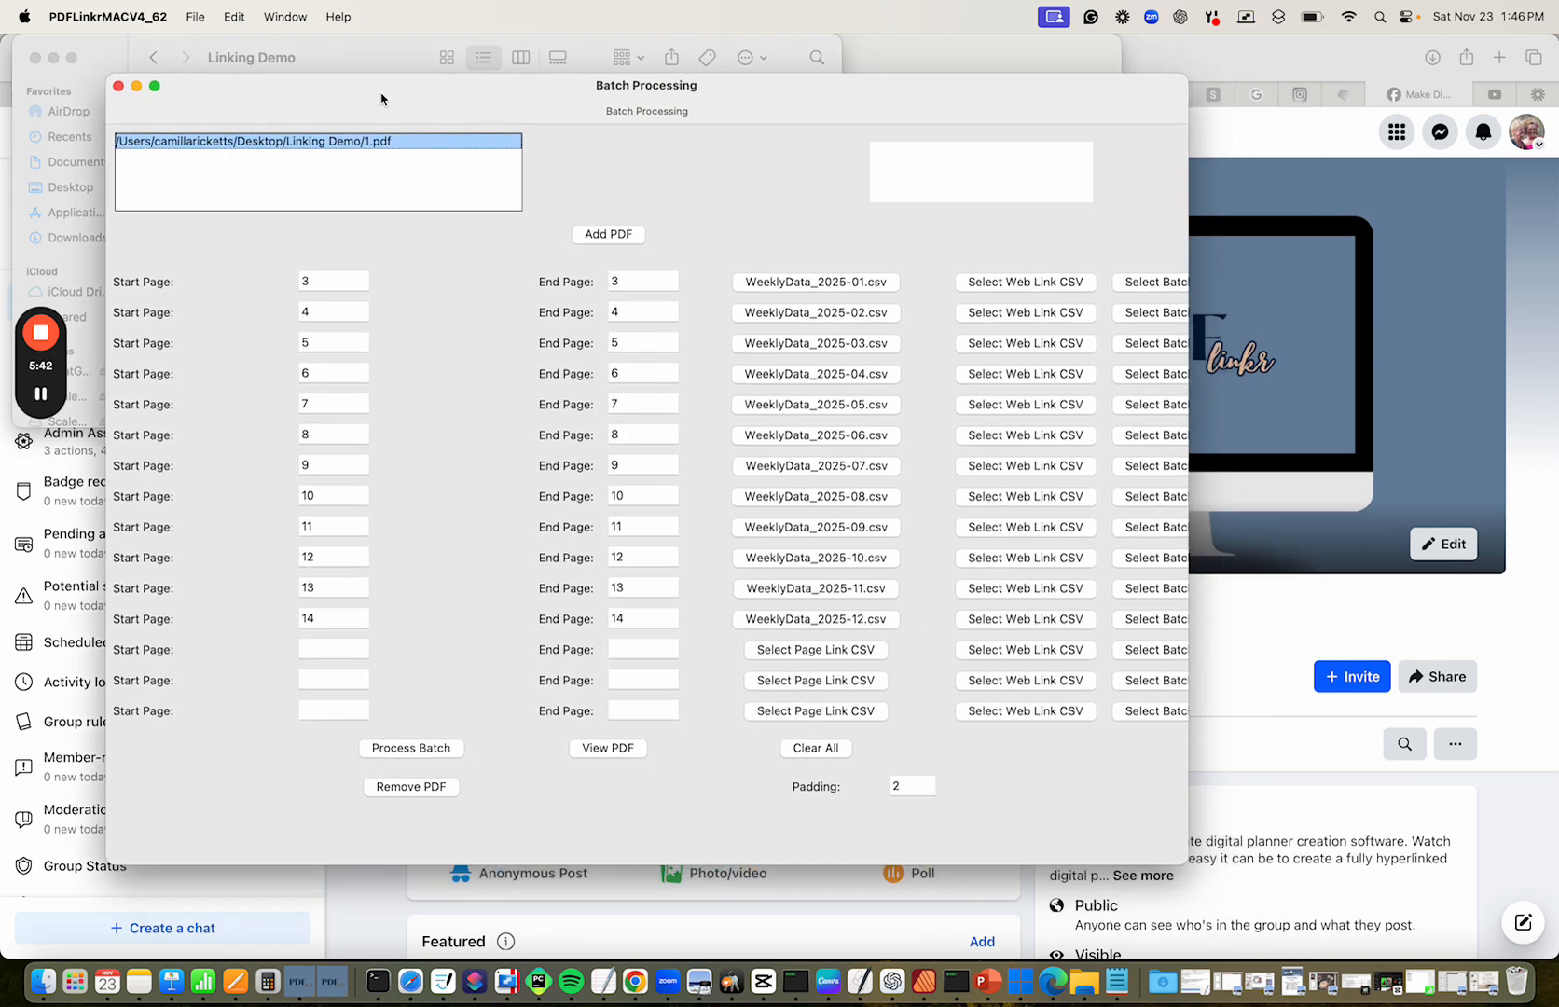
Step: Clear all Batch Processing entries and add 2.pdf from the Linking Demo folder
{"action": "left_click", "coordinate": [810, 751]}
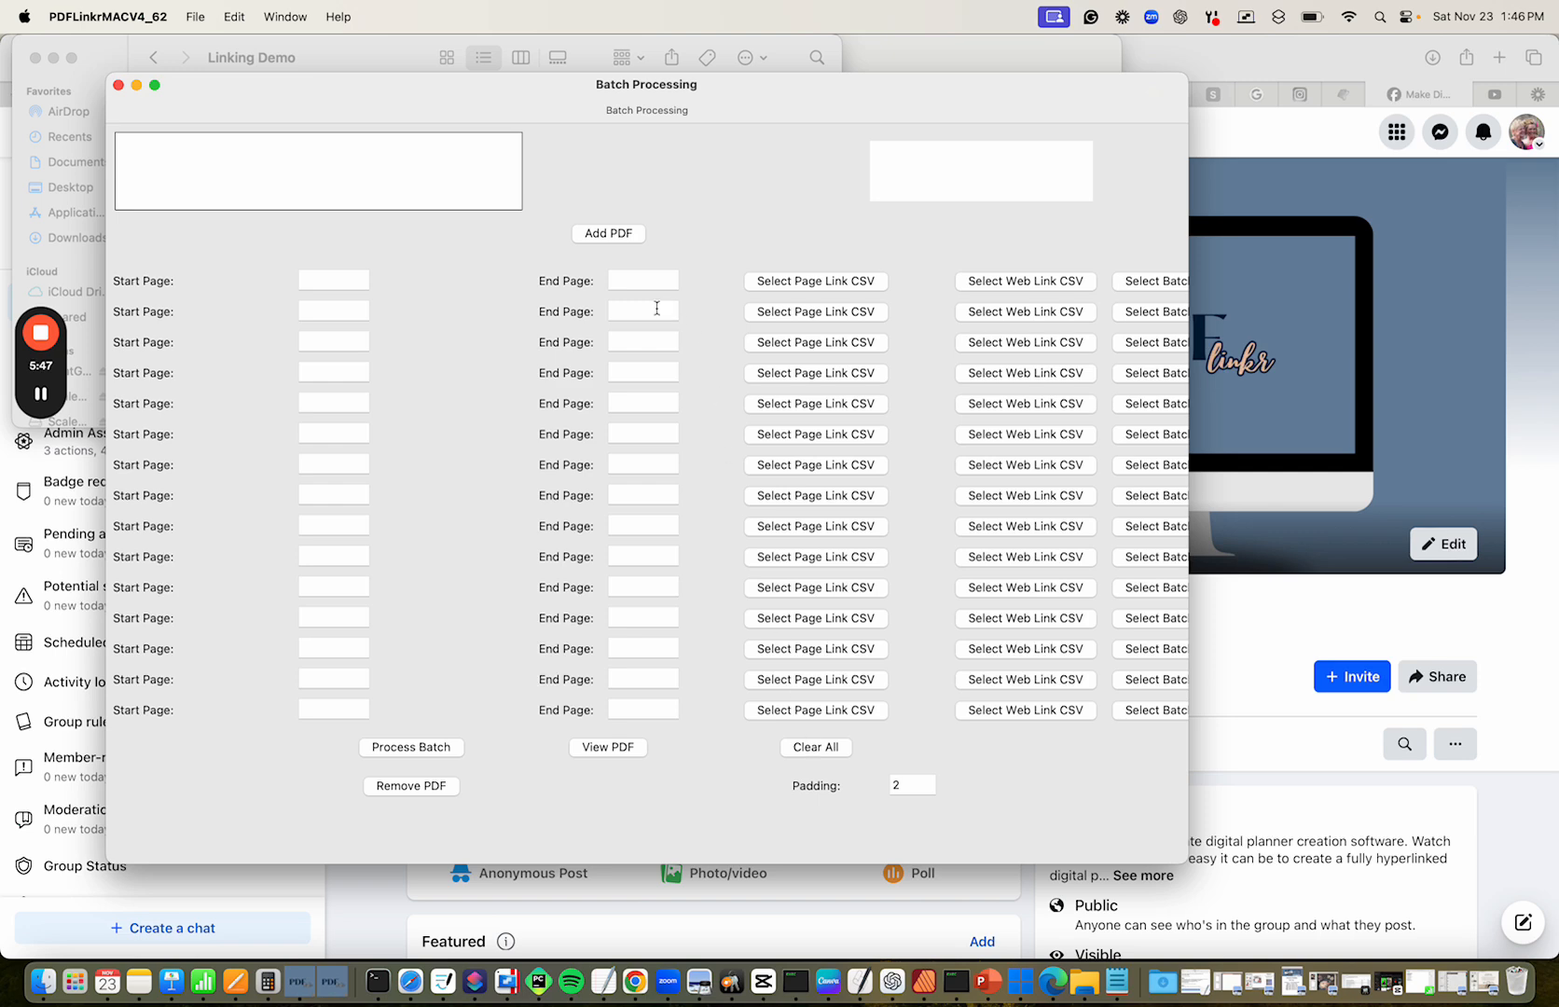
{"action": "left_click", "coordinate": [617, 236]}
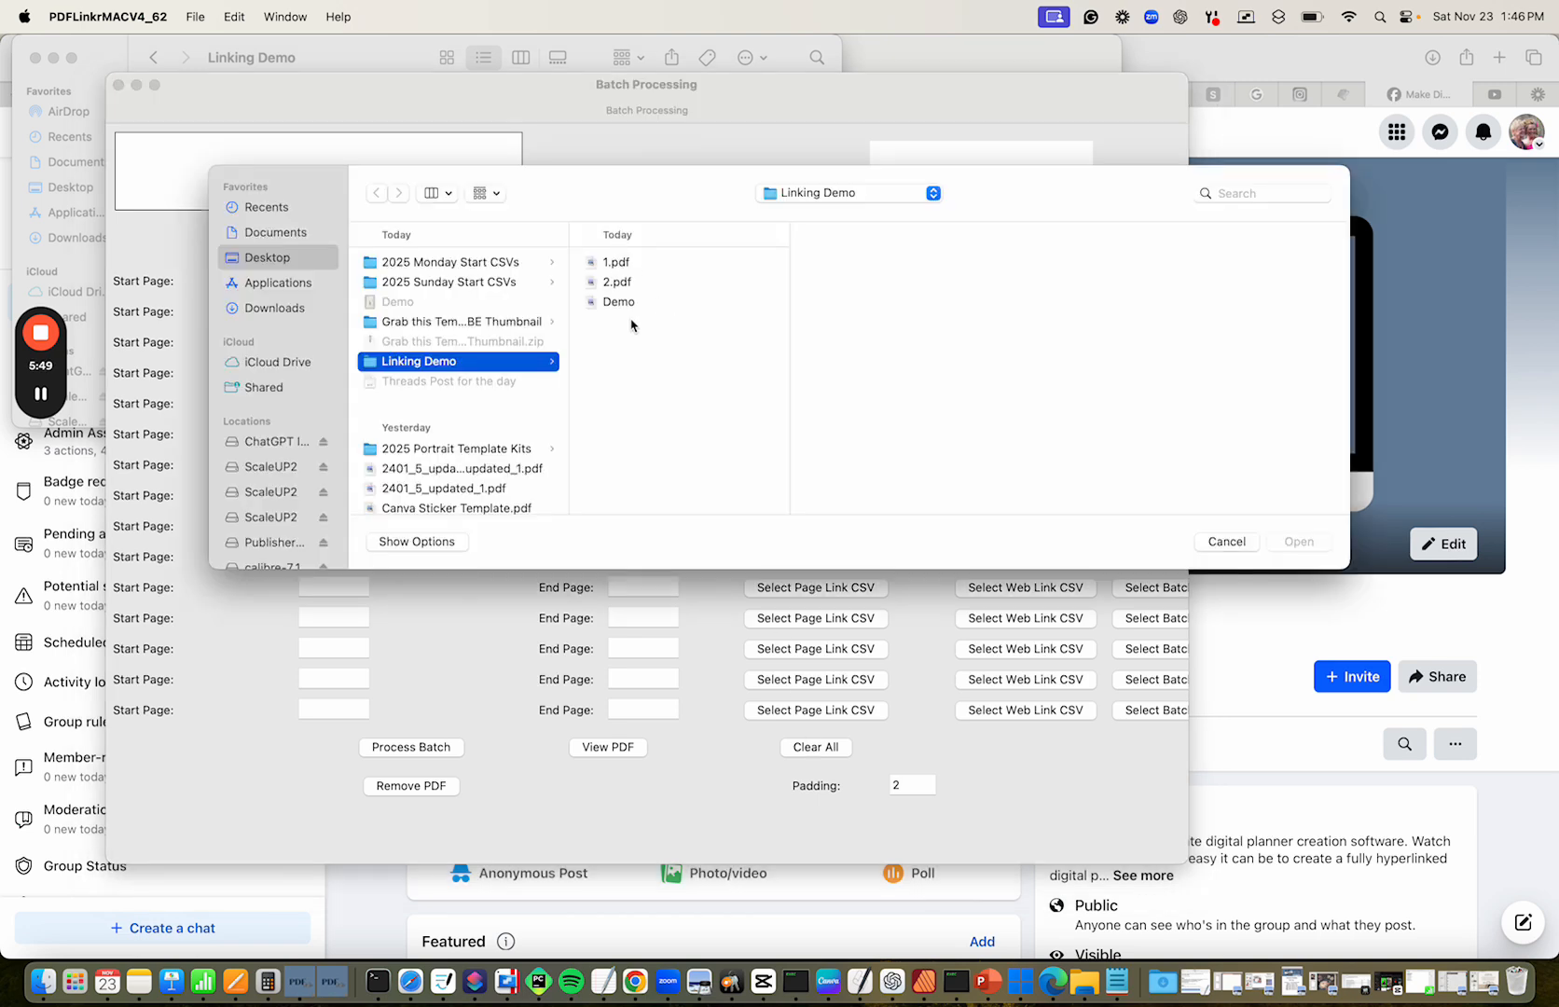
{"action": "double_click", "coordinate": [615, 281]}
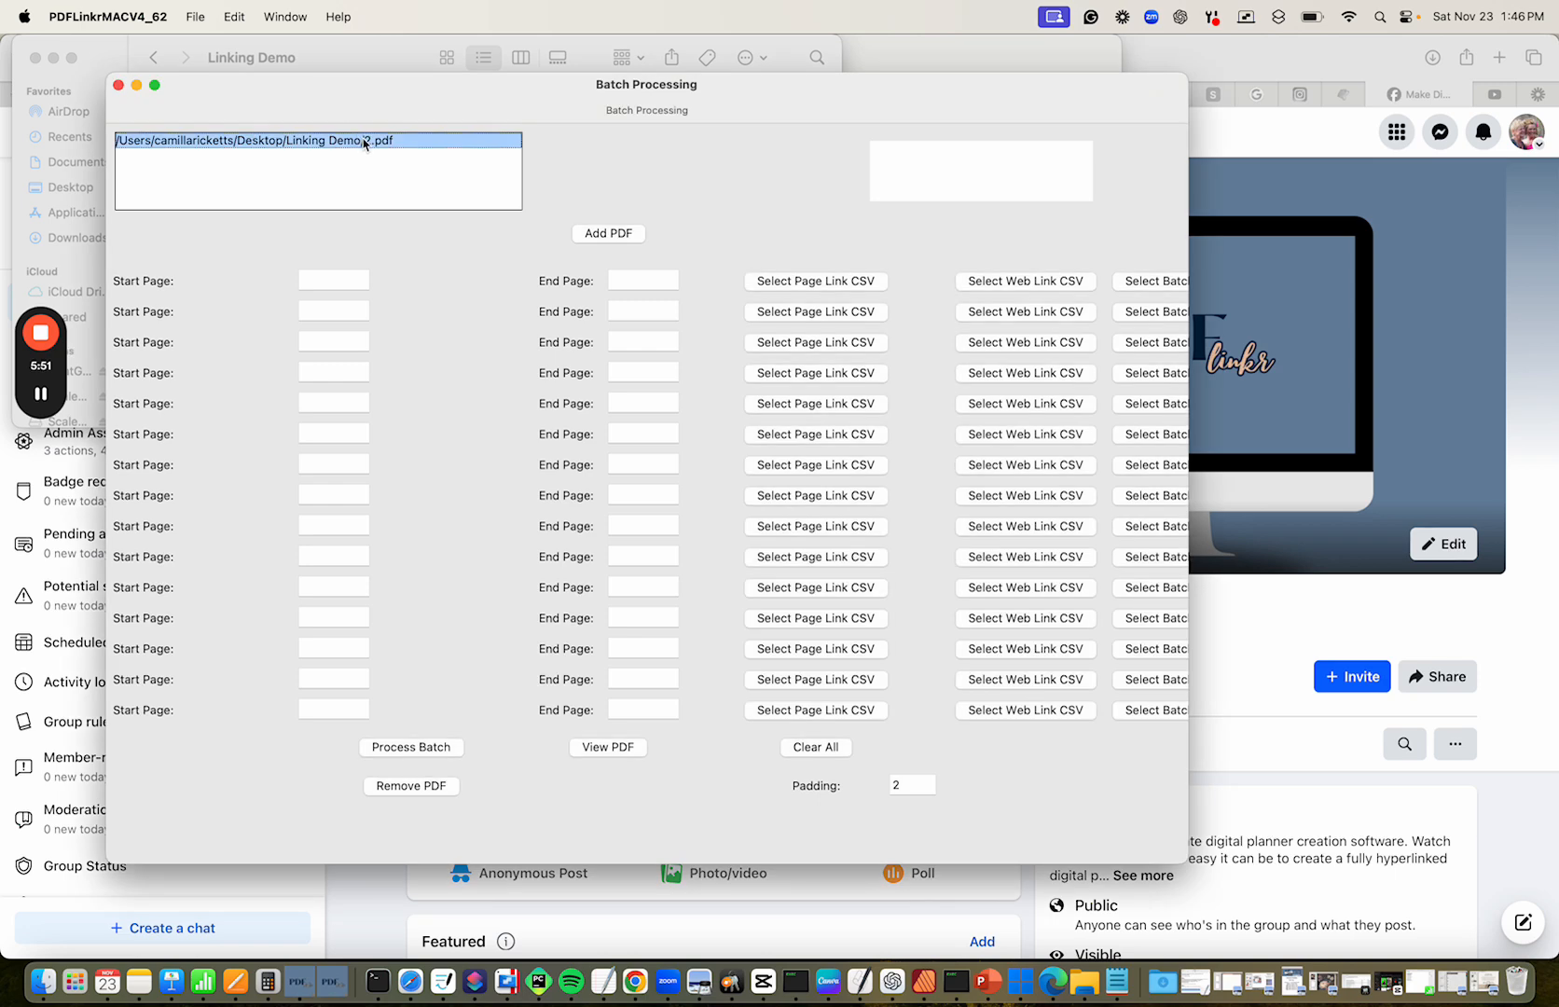
{"action": "left_click", "coordinate": [815, 748]}
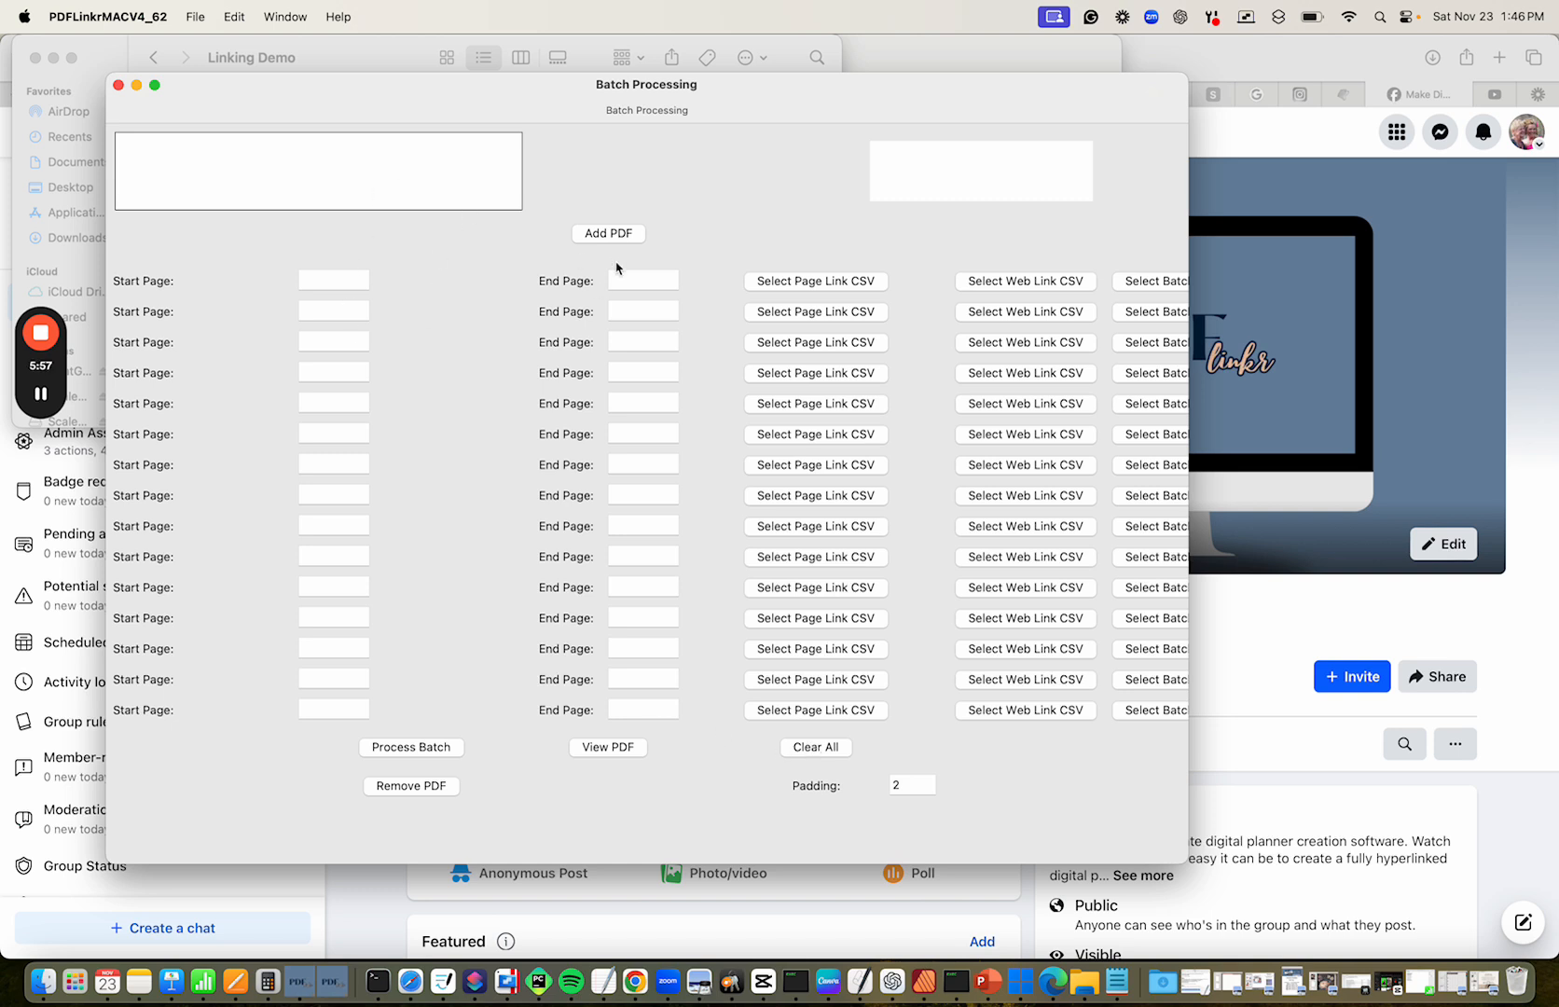
{"action": "left_click", "coordinate": [606, 234]}
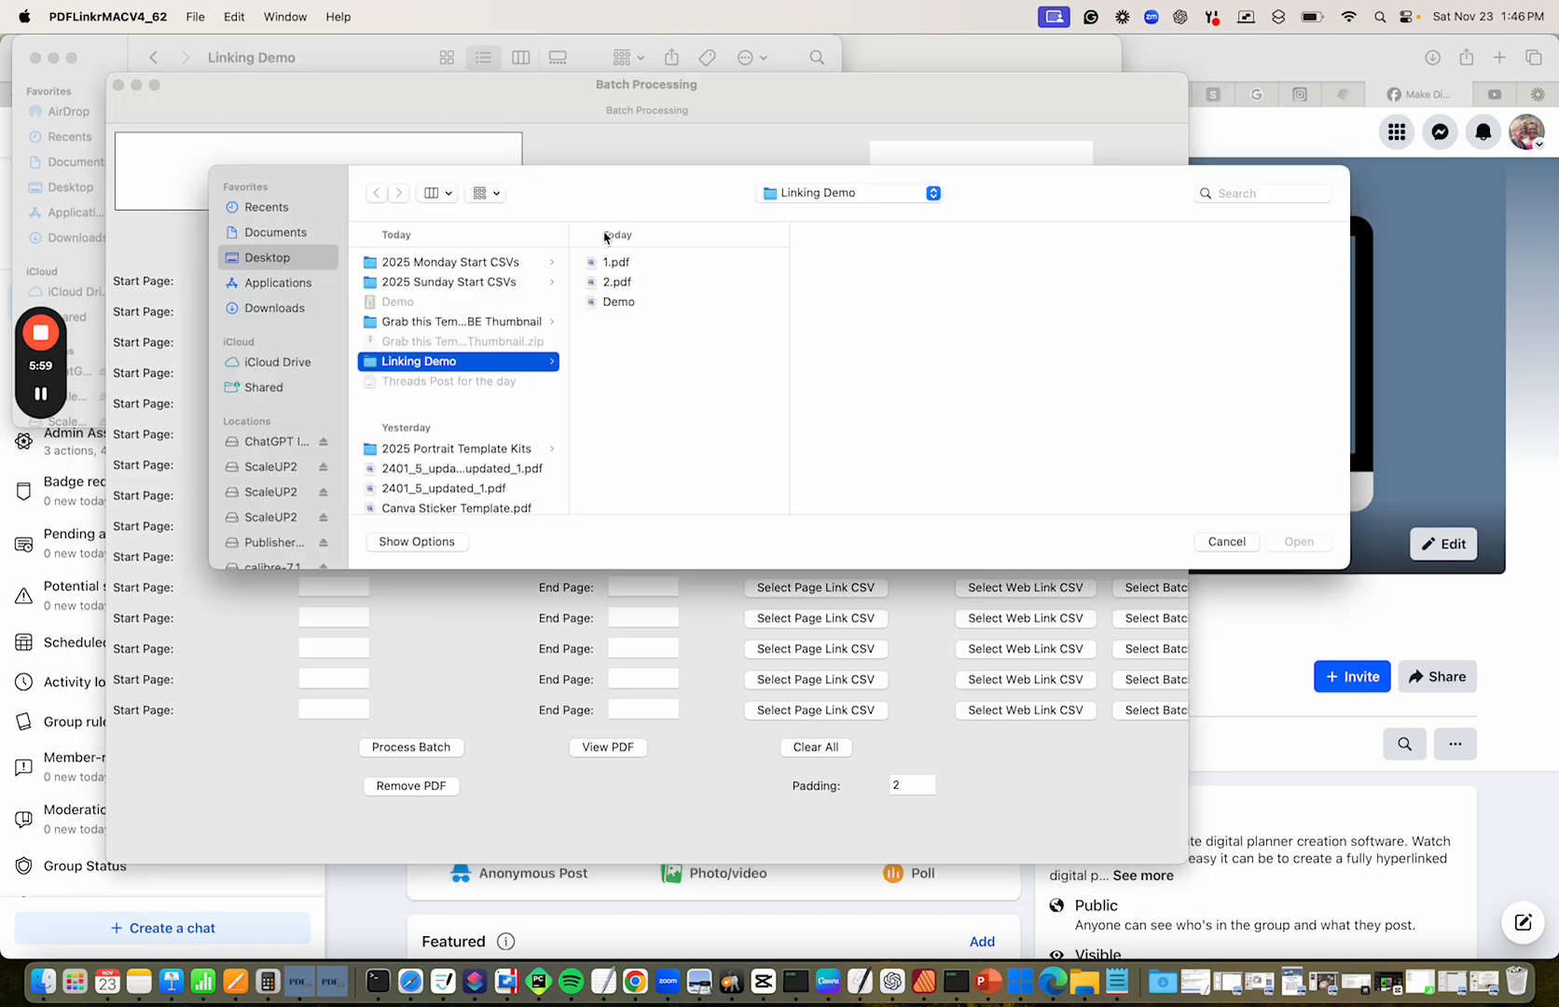
{"action": "double_click", "coordinate": [624, 286]}
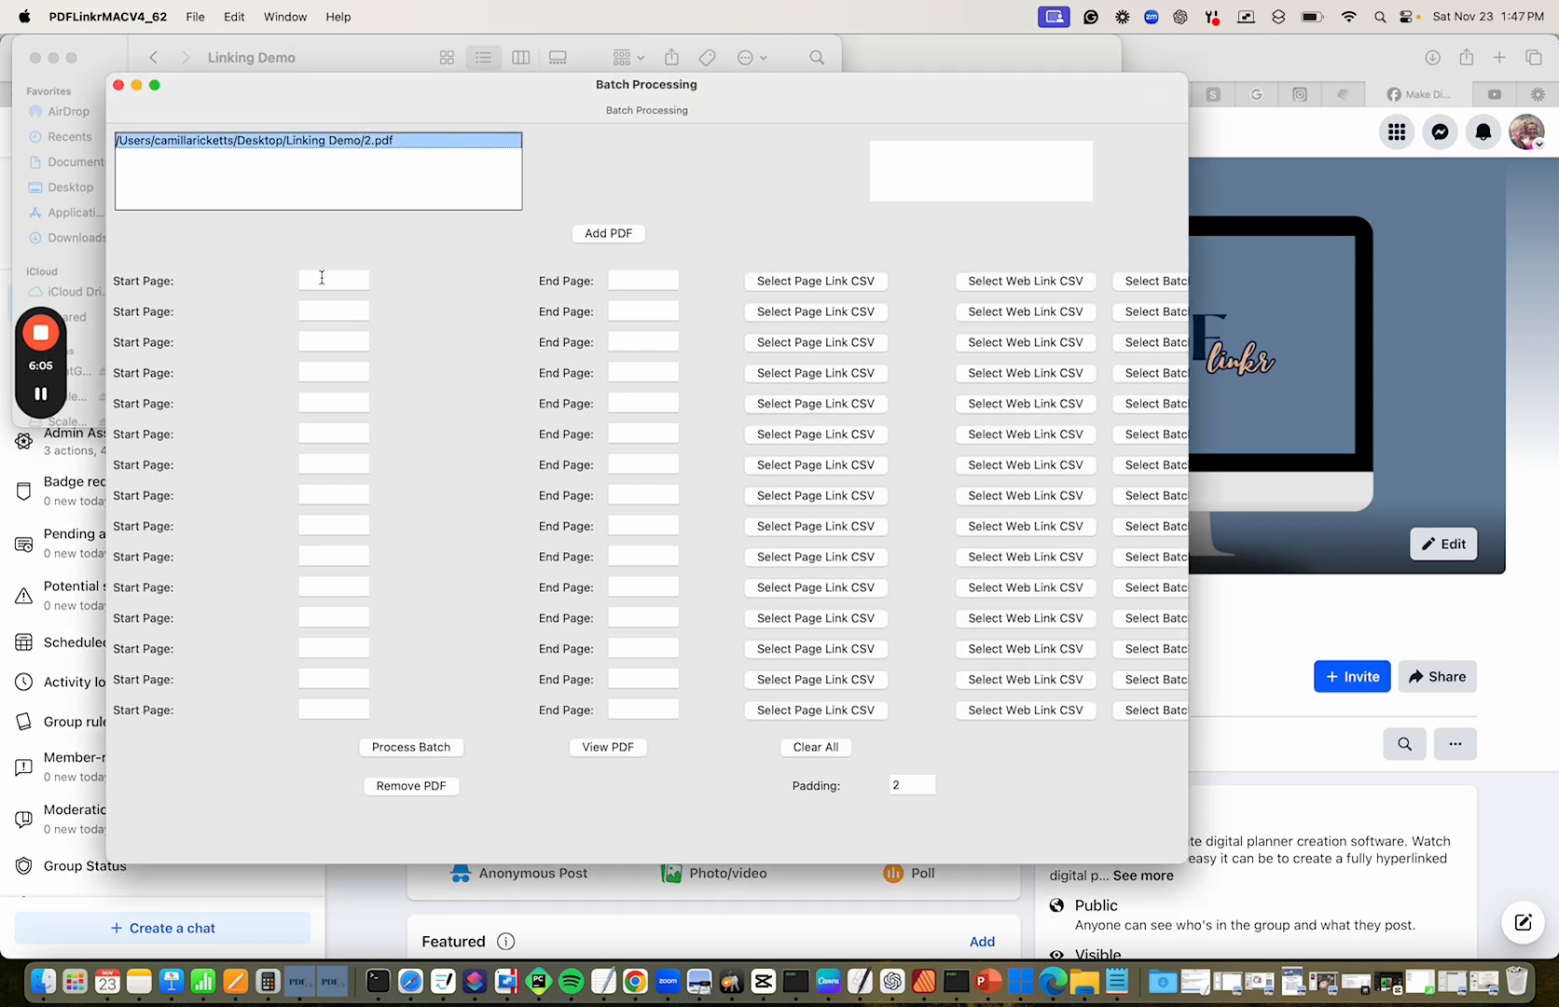
Step: Move the Batch Processing window off the file list, open 1.pdf to view its January page, and close it
{"action": "left_click_drag", "start_coordinate": [341, 121], "coordinate": [487, 114]}
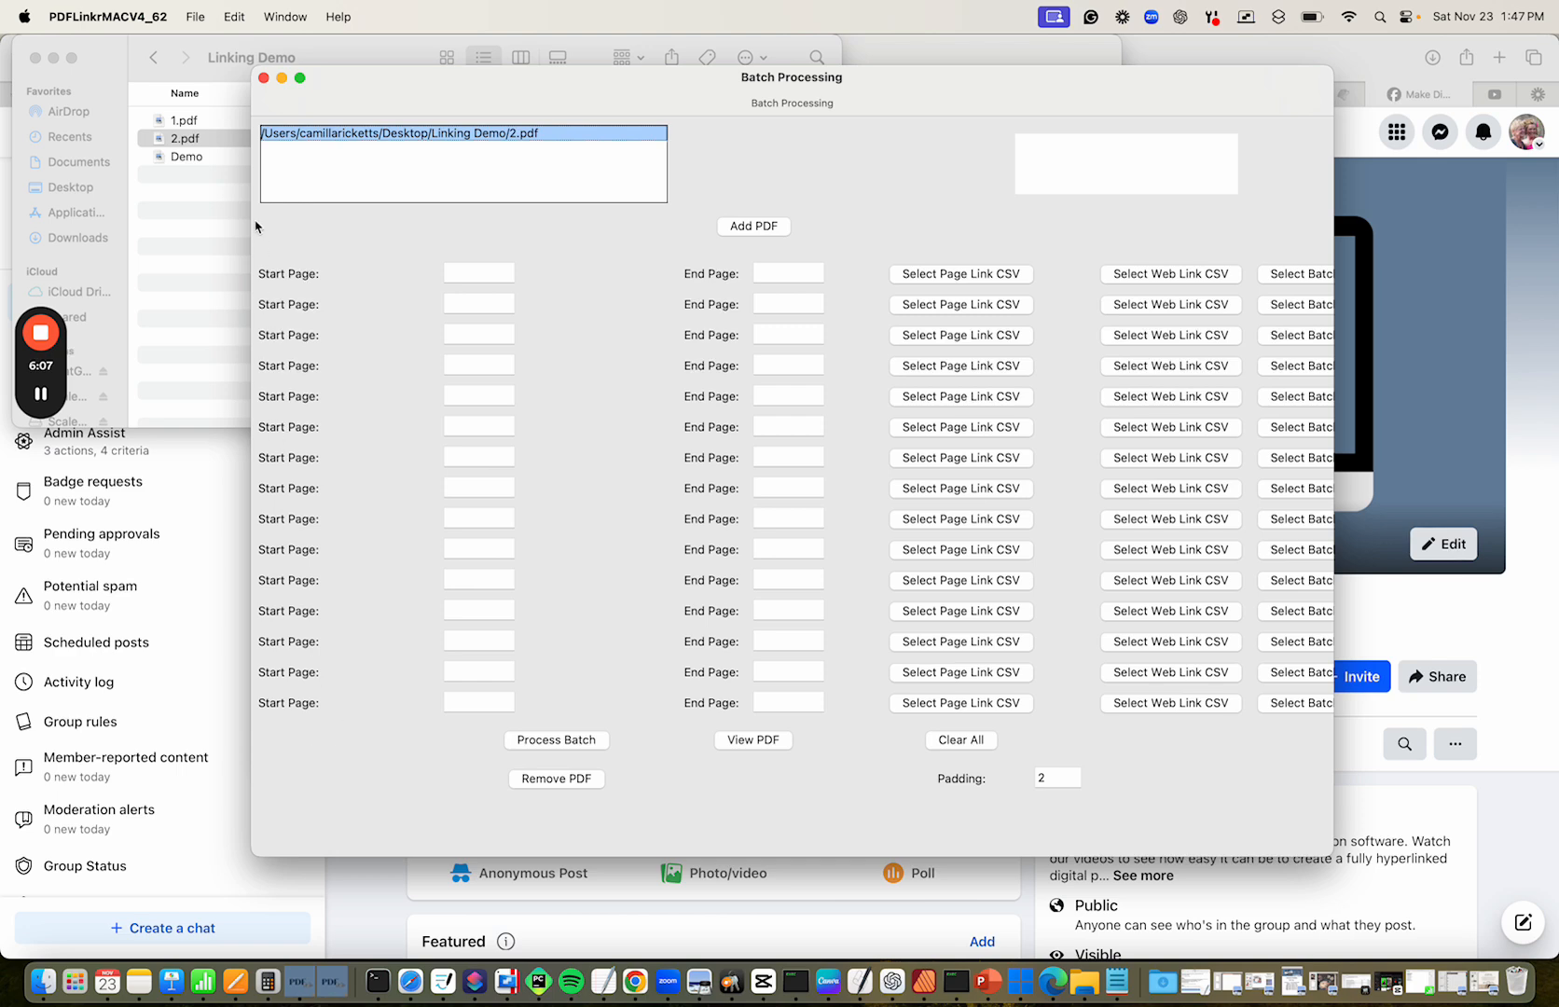
{"action": "double_click", "coordinate": [185, 121]}
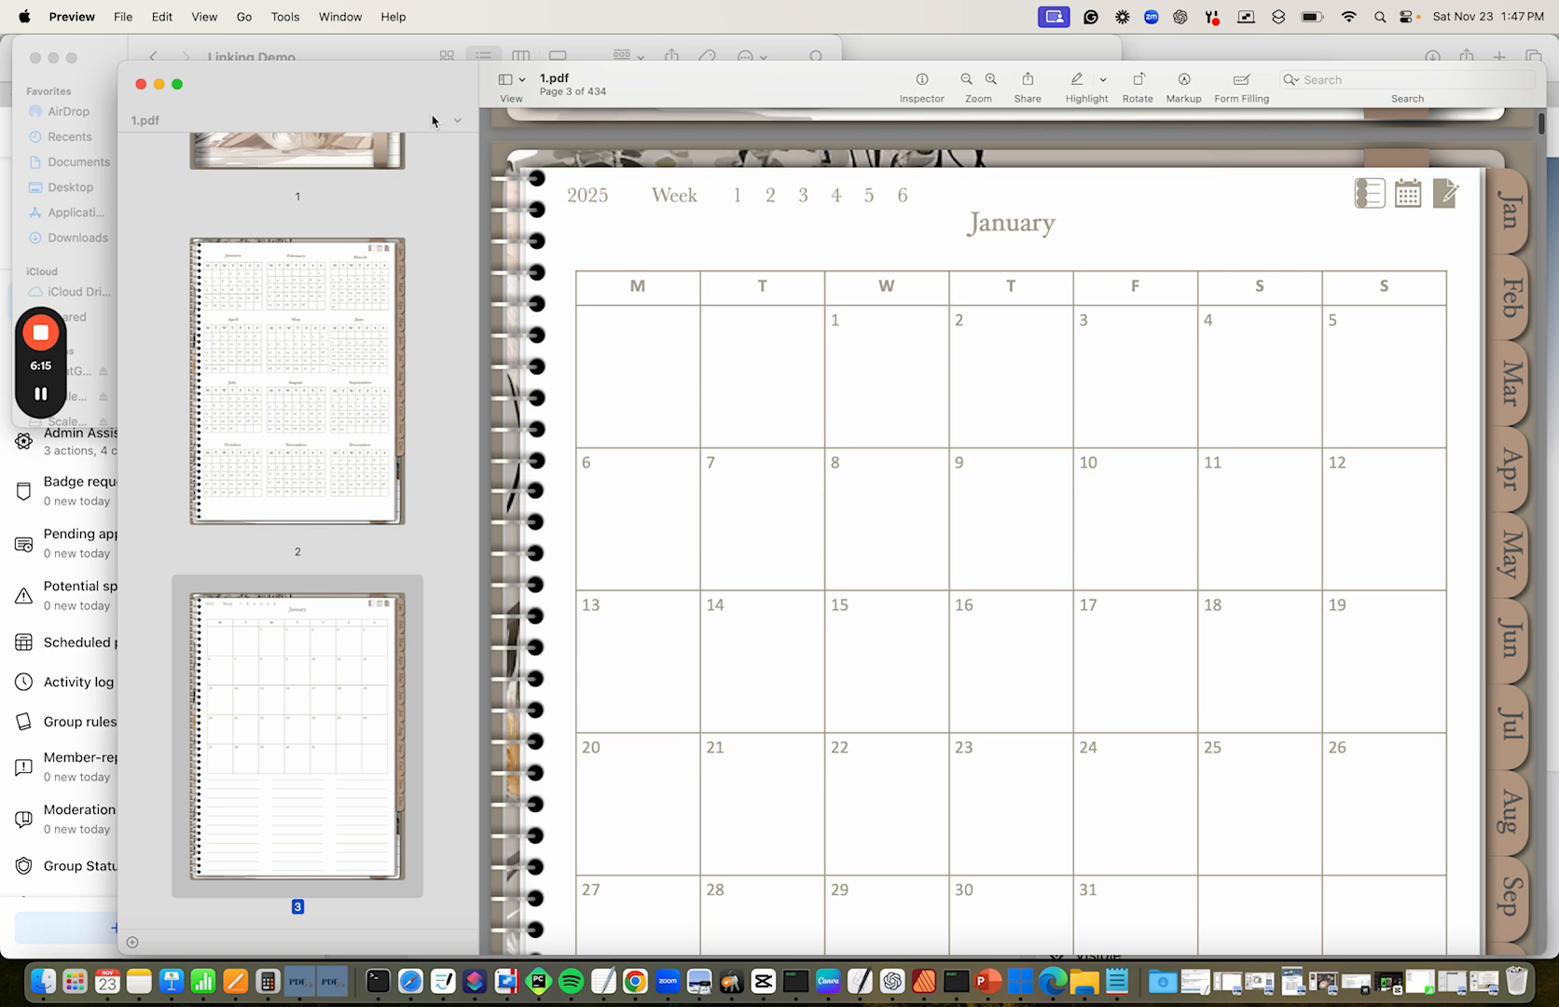
{"action": "left_click", "coordinate": [140, 85]}
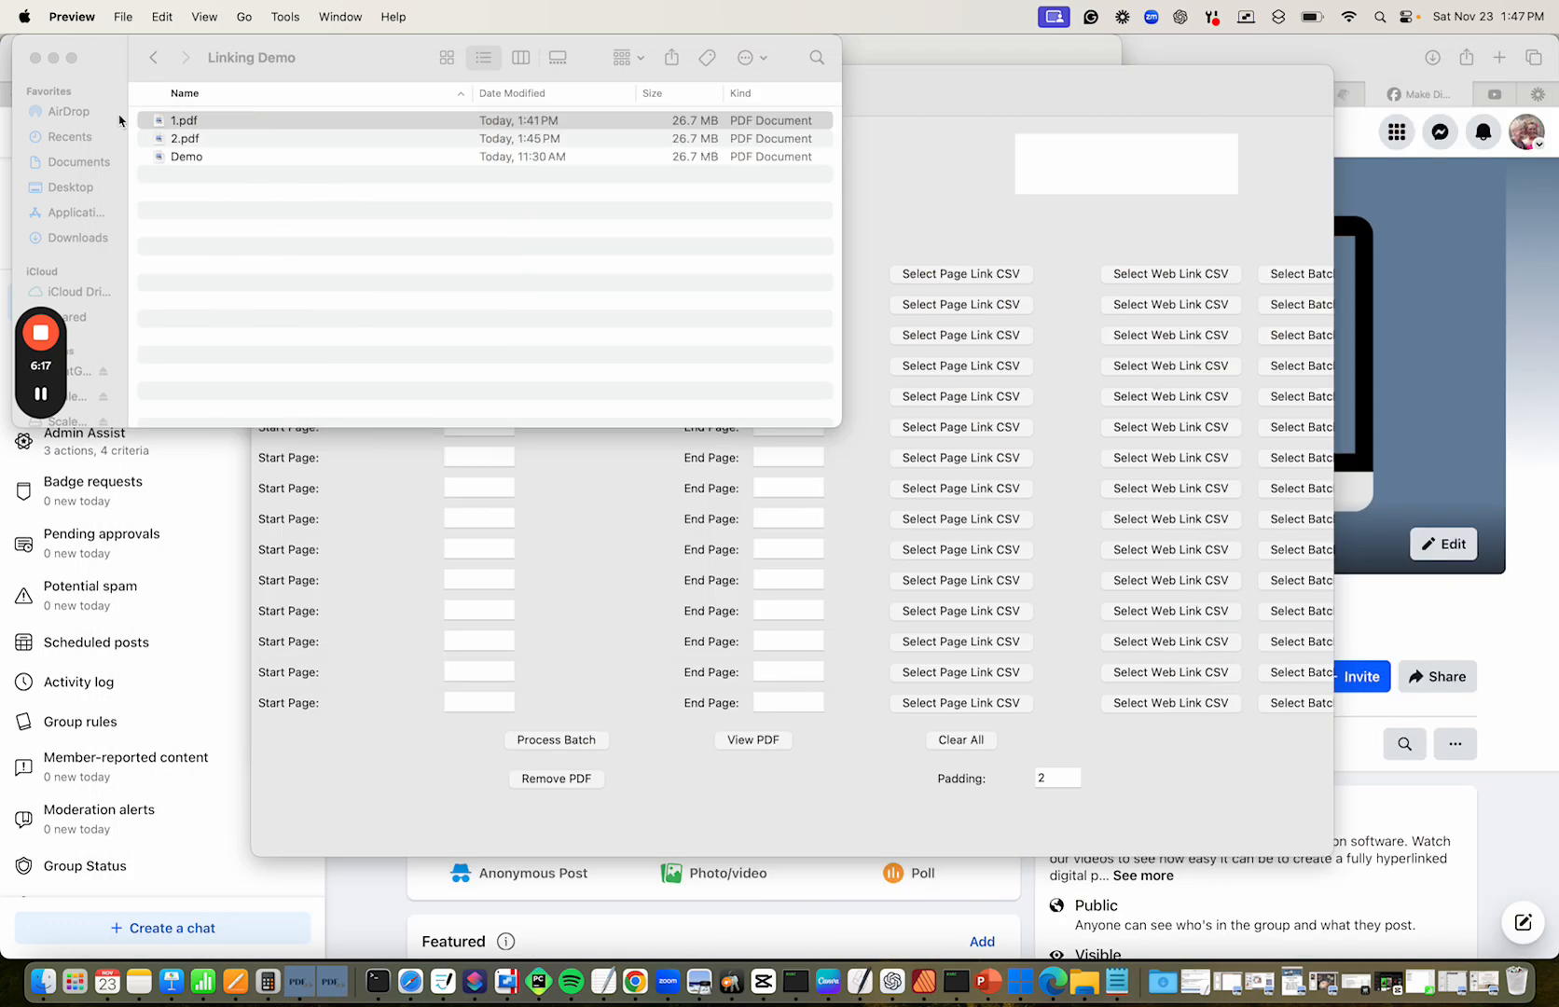
Step: Return to the Batch Processing window and set the first row's start page to 3 and end page to 14
{"action": "left_click", "coordinate": [539, 344]}
{"action": "left_click", "coordinate": [610, 86]}
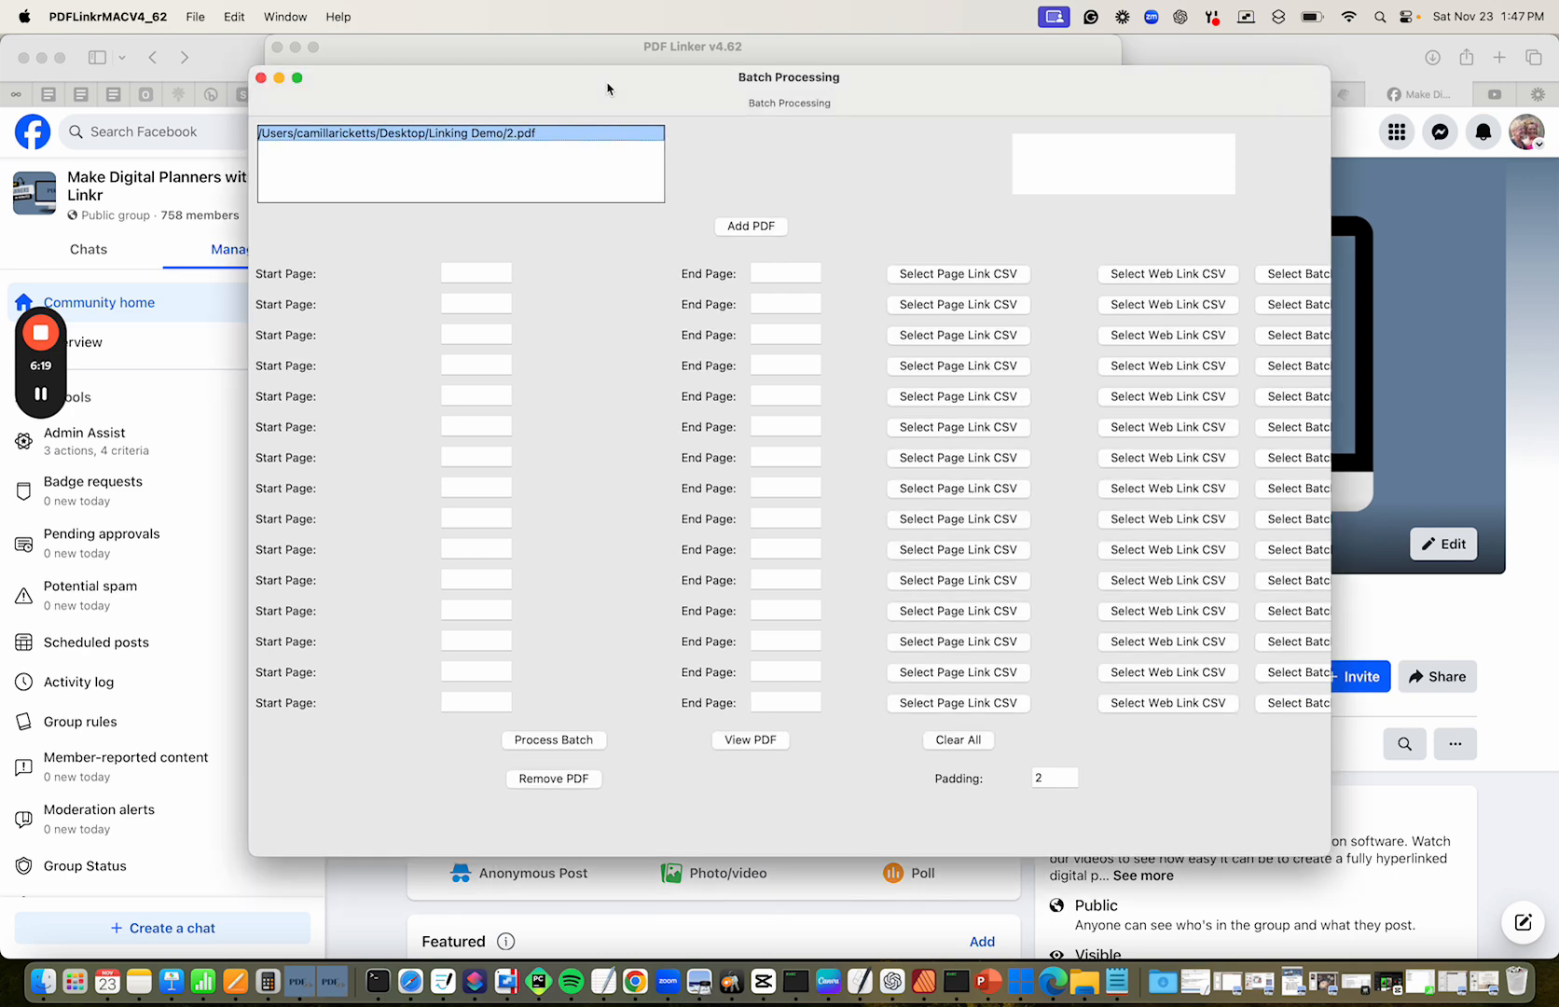
{"action": "left_click_drag", "start_coordinate": [610, 88], "coordinate": [503, 98]}
{"action": "left_click", "coordinate": [364, 284]}
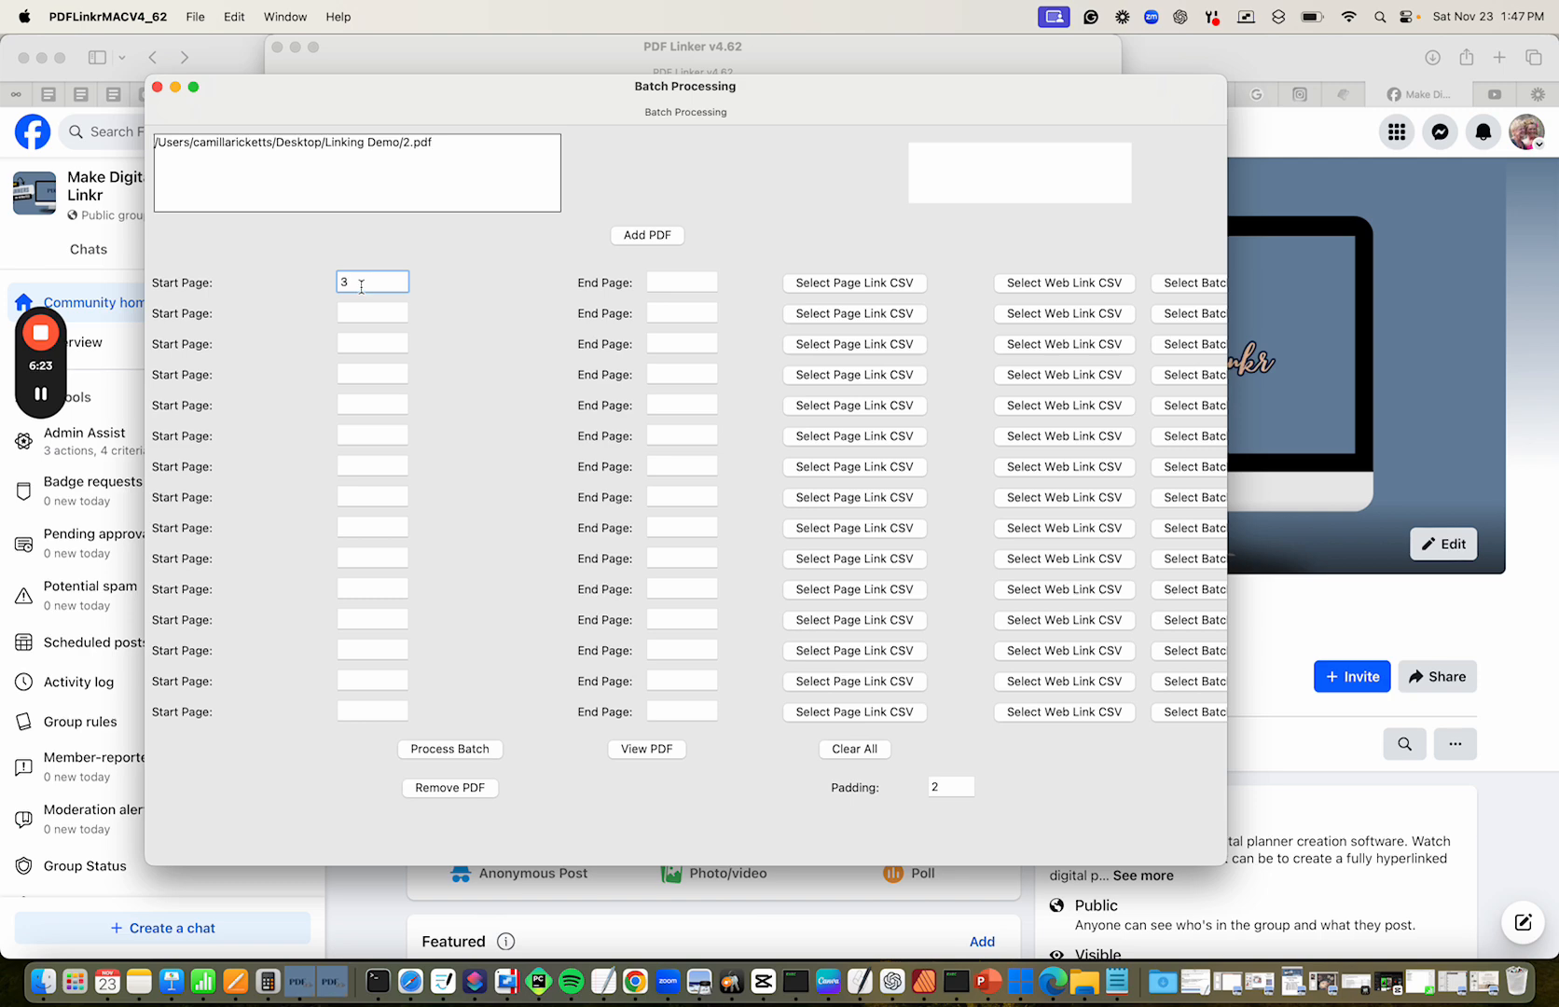
{"action": "left_click", "coordinate": [660, 283]}
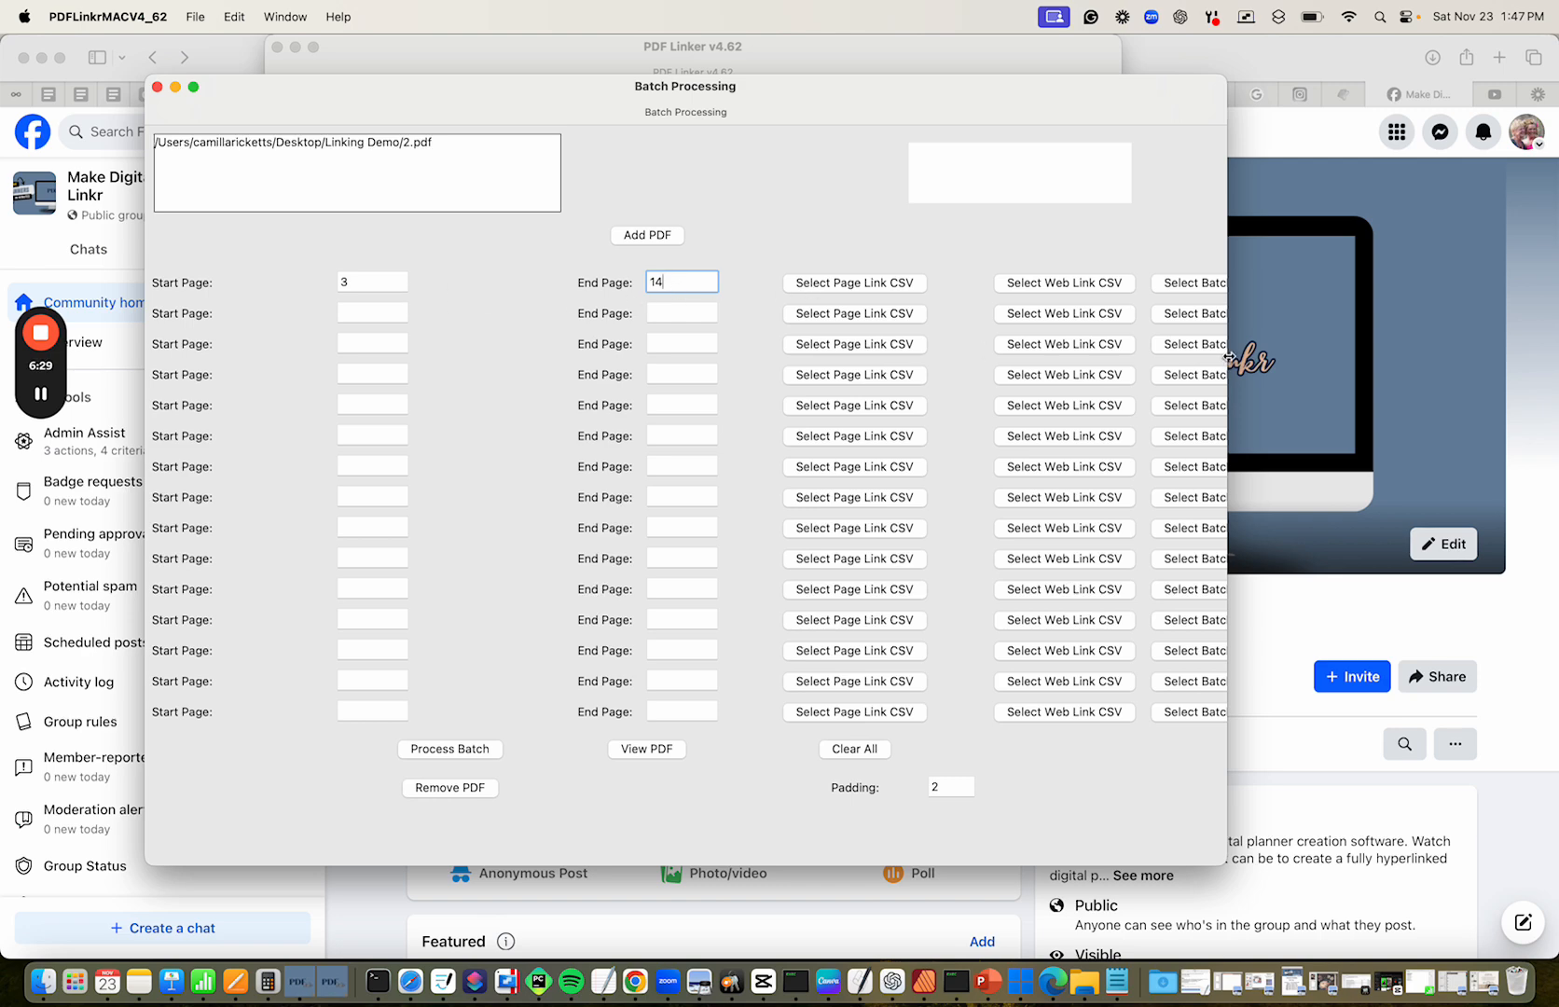
Step: Assign DailyData_2025-01.csv through DailyData_2025-12.csv from the 2025 Monday Start CSVs Daily folder as the first row's batch CSVs
{"action": "left_click_drag", "start_coordinate": [1226, 359], "coordinate": [1348, 360]}
{"action": "left_click", "coordinate": [1206, 286]}
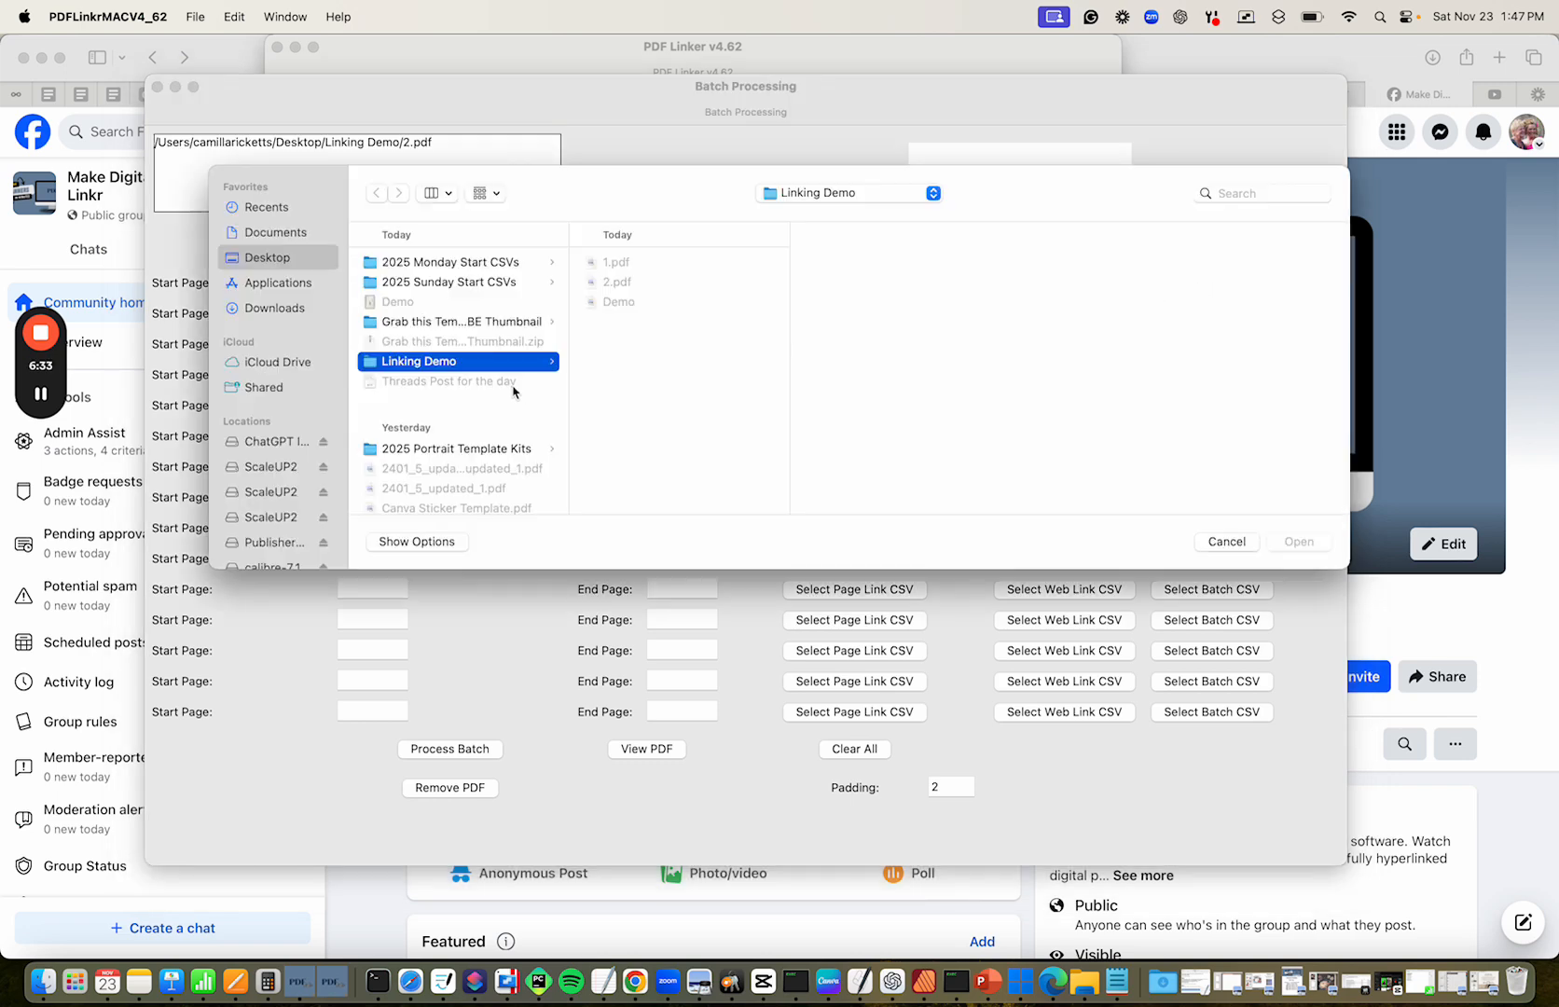
{"action": "left_click", "coordinate": [462, 265]}
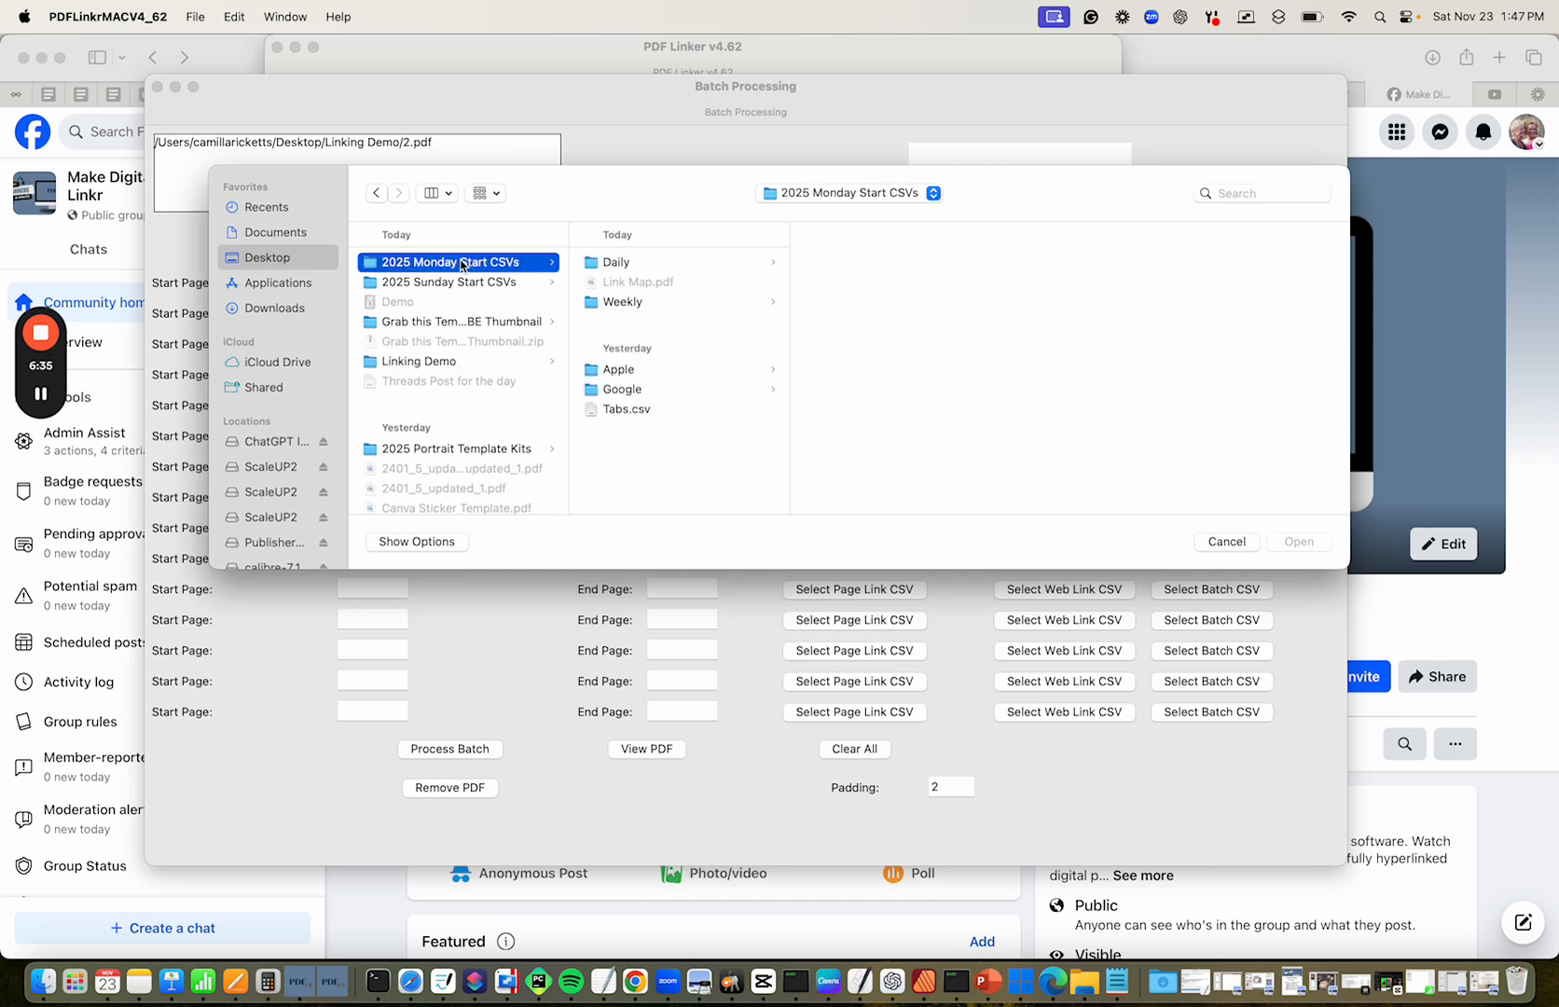
{"action": "left_click", "coordinate": [621, 265]}
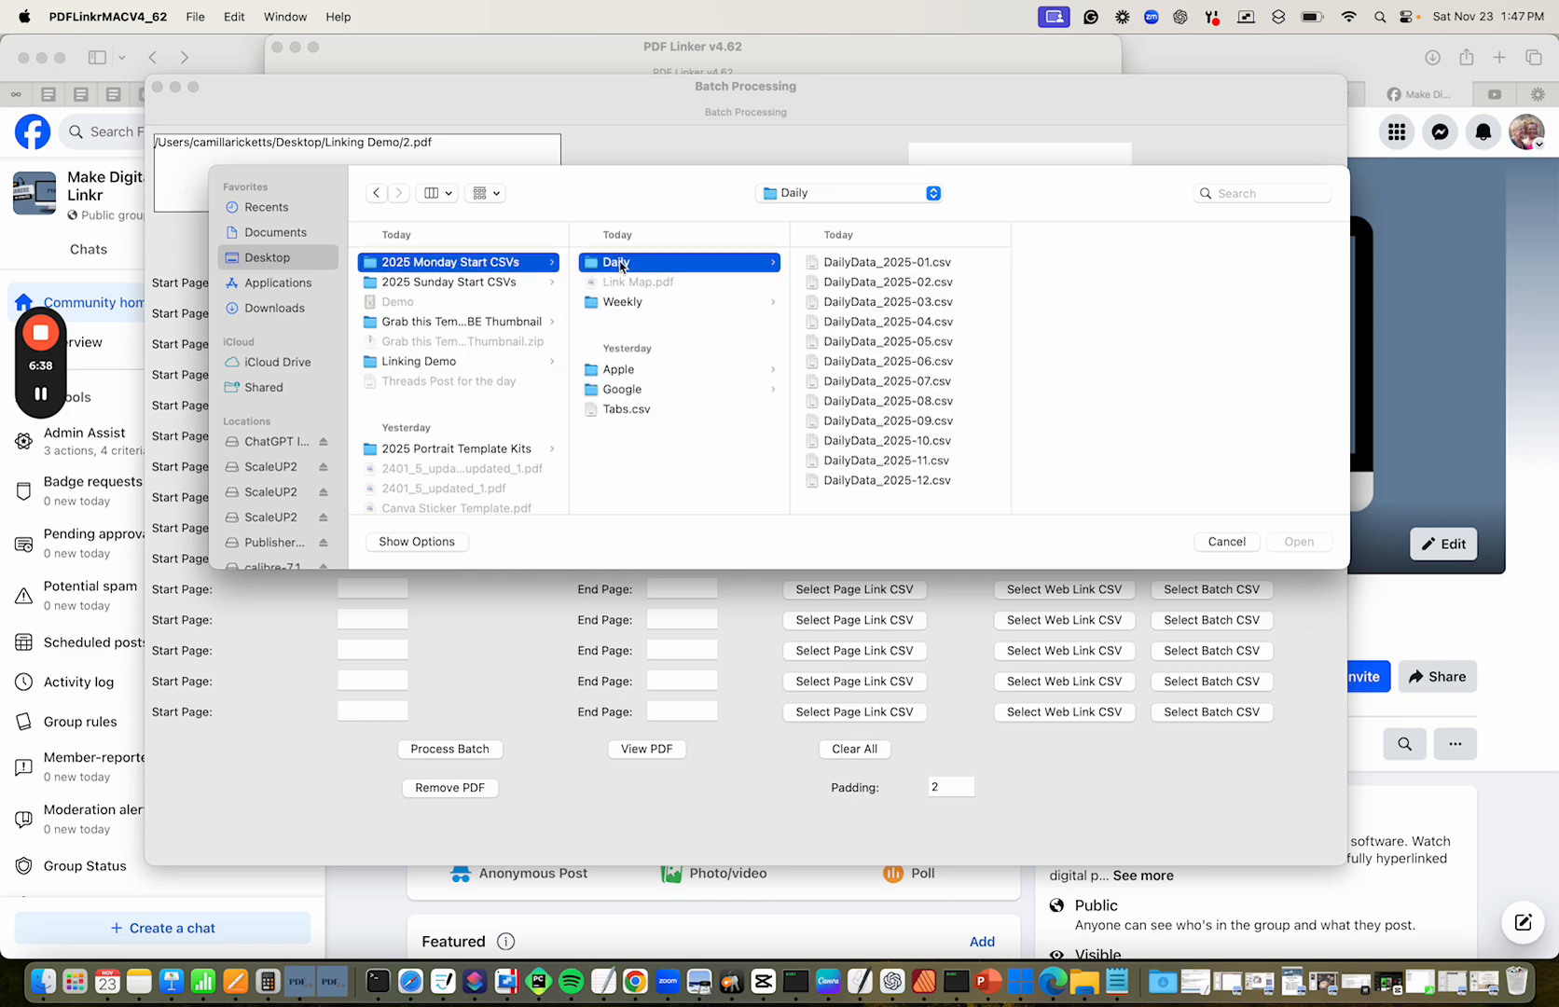
{"action": "left_click", "coordinate": [917, 264]}
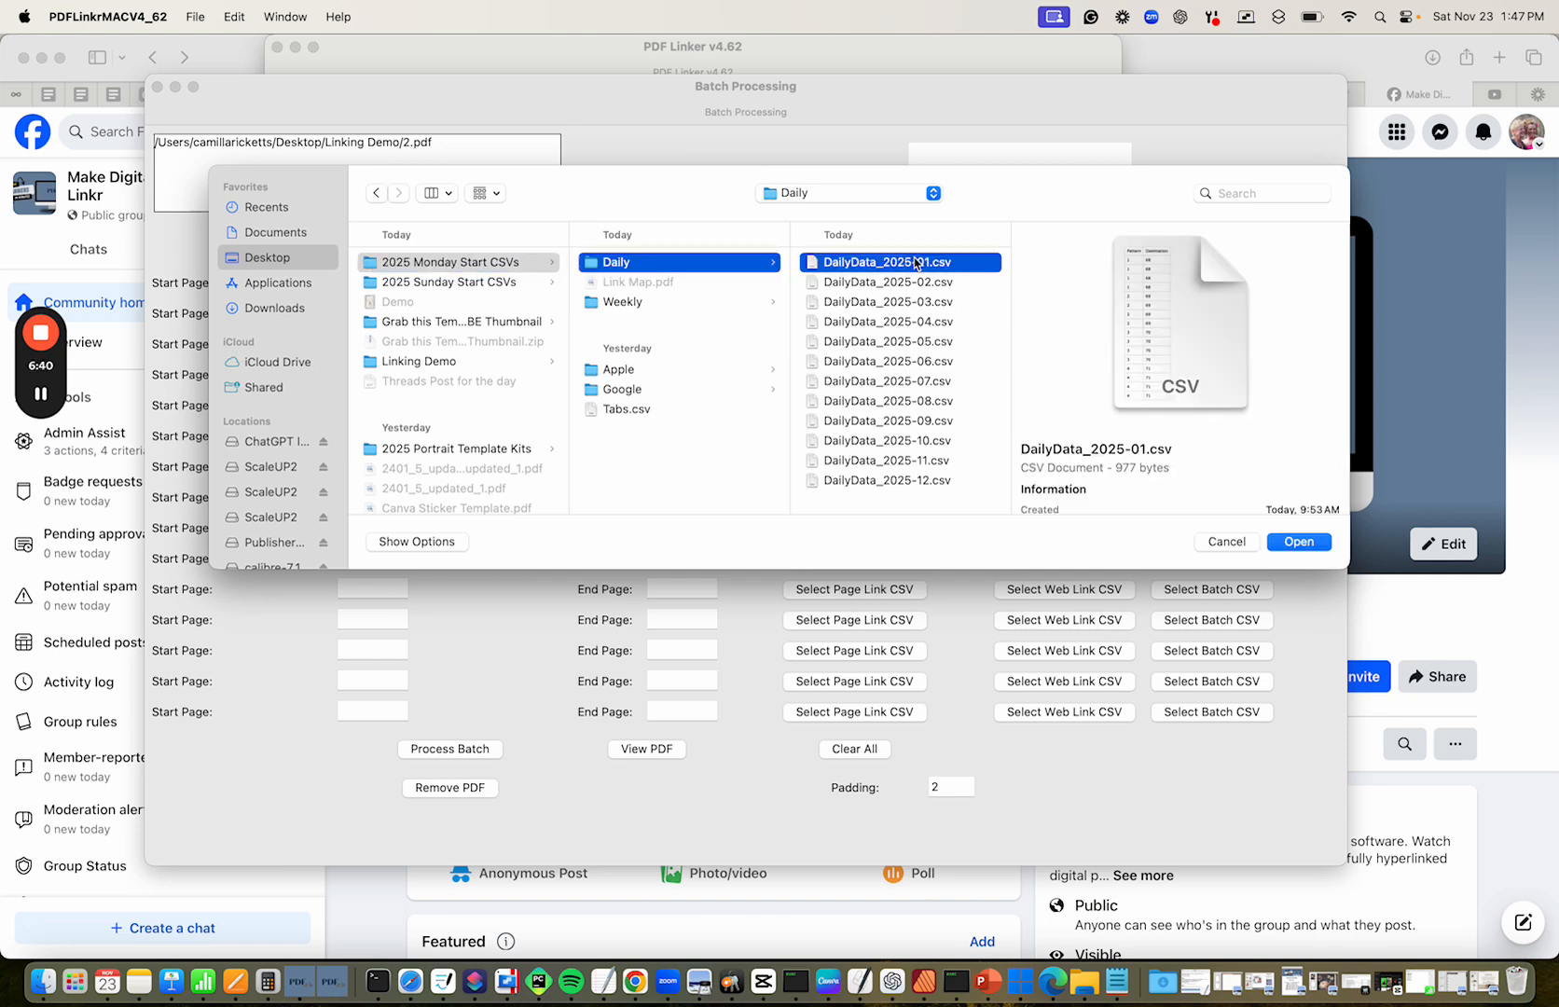
{"action": "left_click", "coordinate": [908, 481], "text": "shift"}
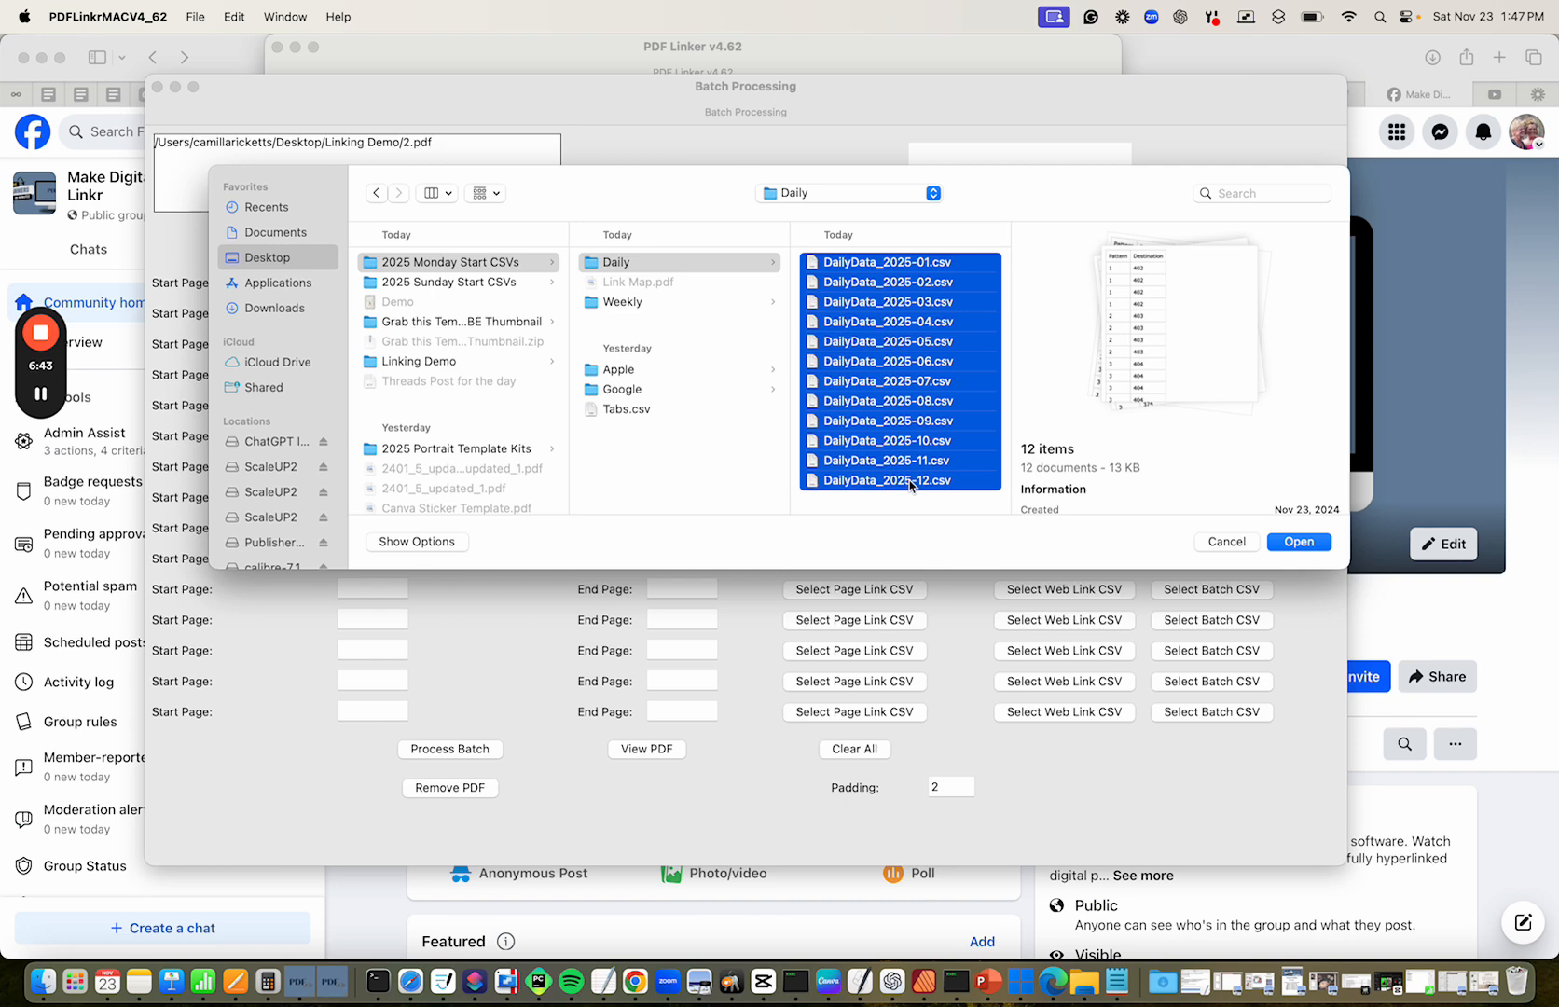
{"action": "left_click", "coordinate": [1318, 546]}
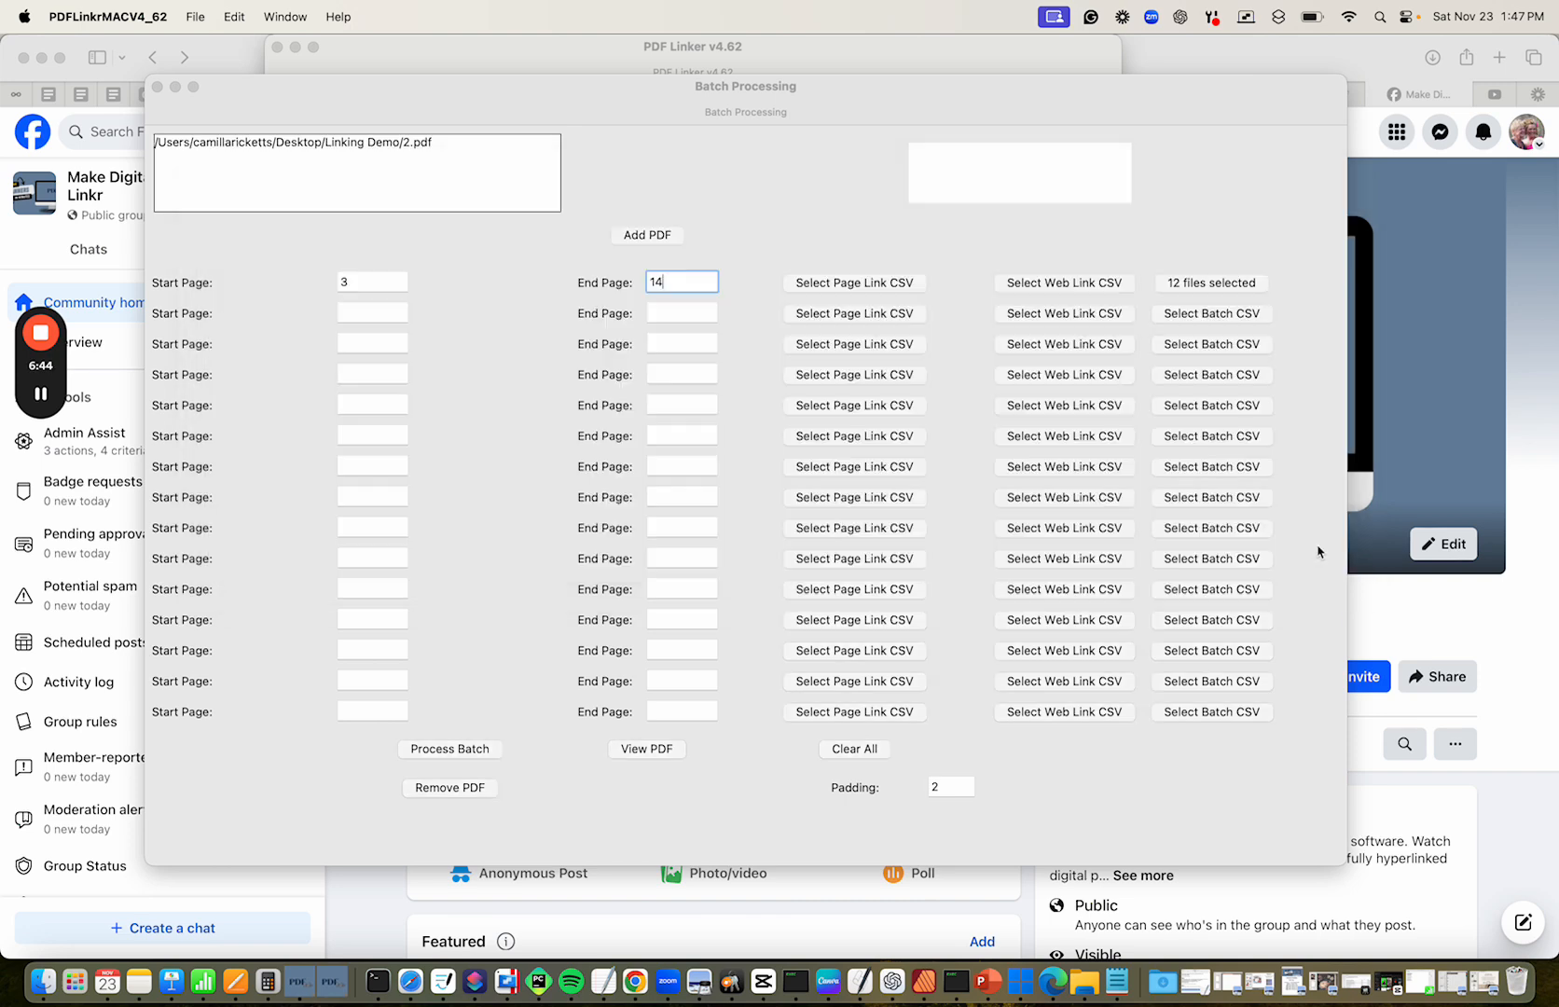
Step: View 2.pdf at page 3, set the January calendar grid as the selected link area, and close the PDF Viewer
{"action": "left_click", "coordinate": [418, 150]}
{"action": "left_click", "coordinate": [658, 751]}
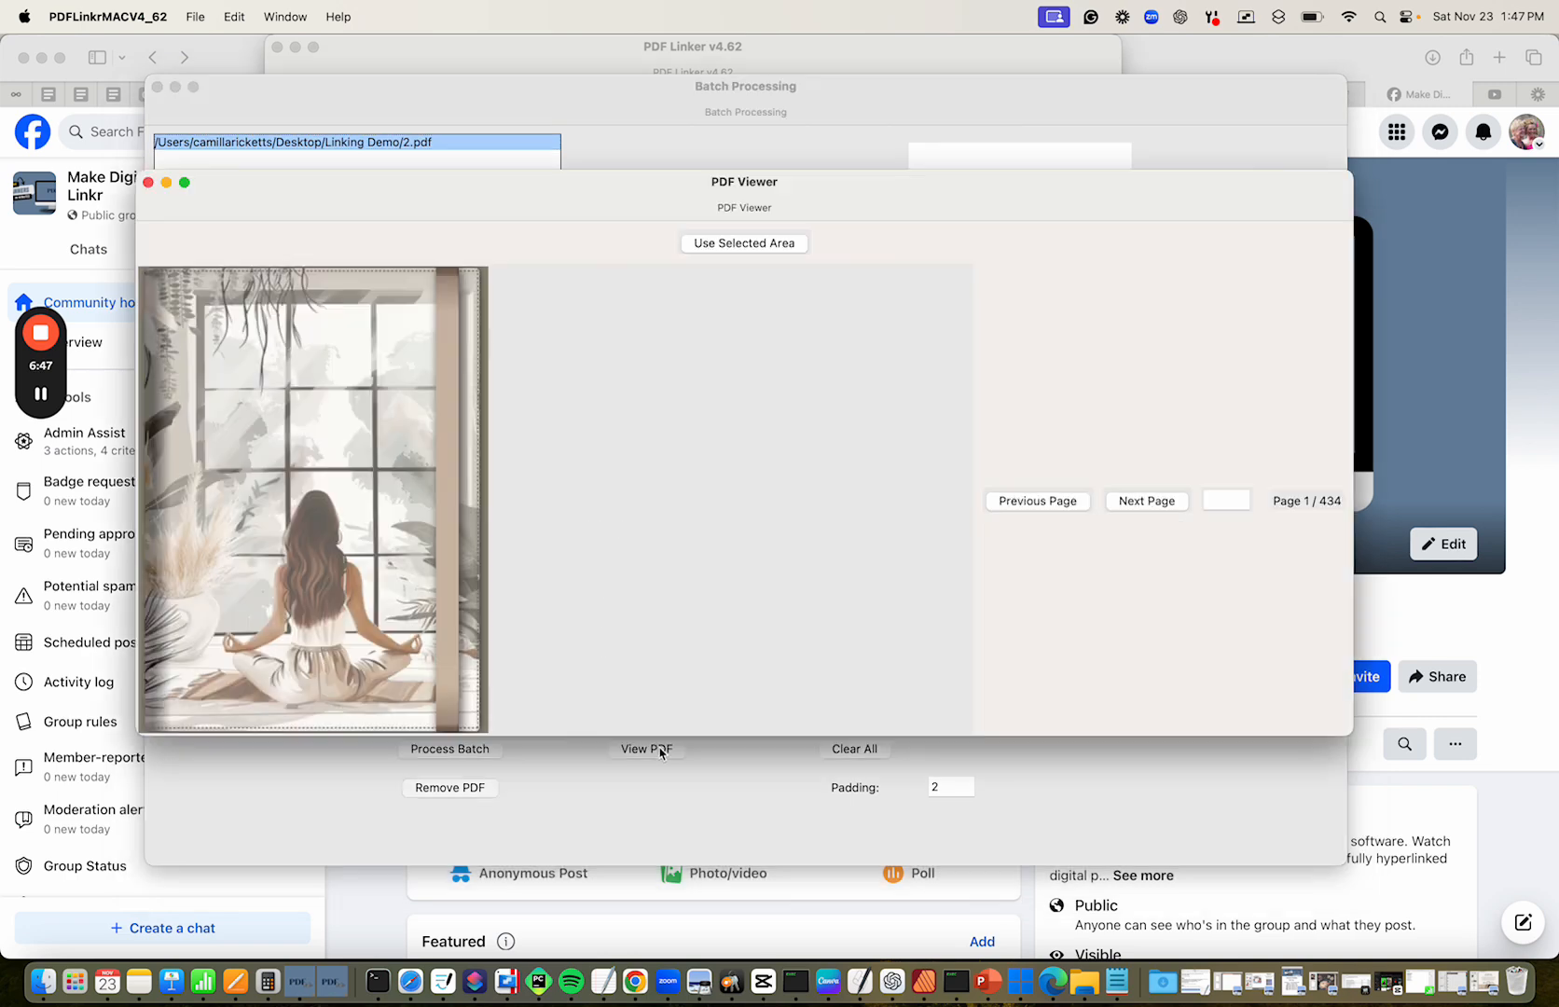
{"action": "left_click", "coordinate": [1165, 504]}
{"action": "left_click", "coordinate": [1163, 503]}
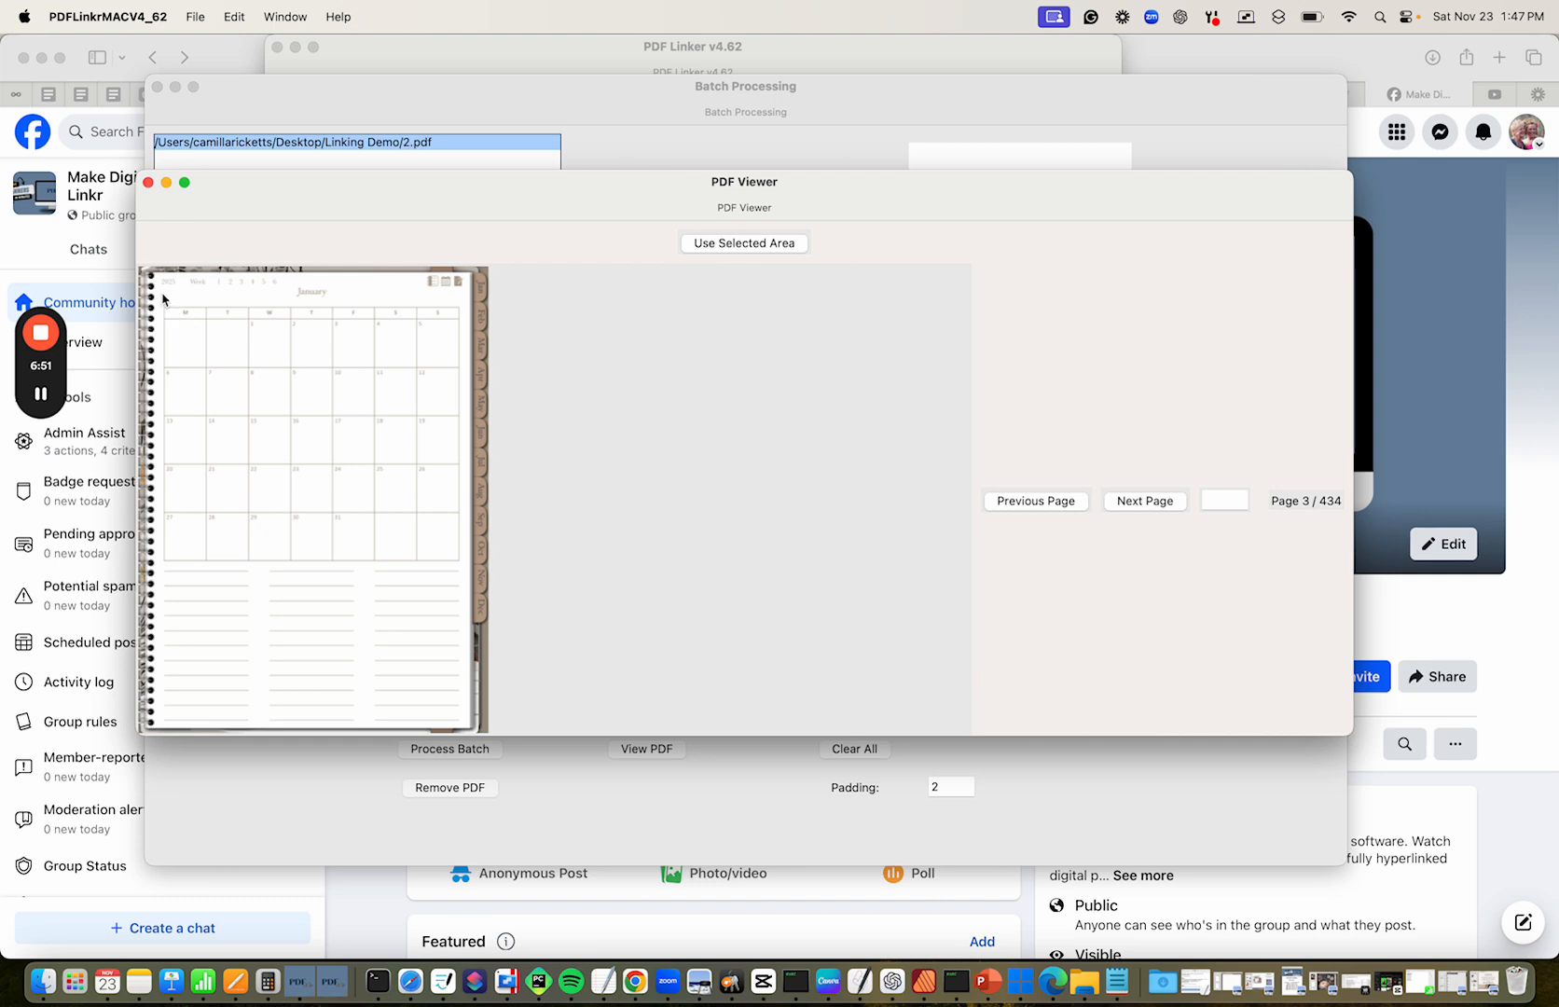
{"action": "left_click_drag", "start_coordinate": [157, 296], "coordinate": [467, 580]}
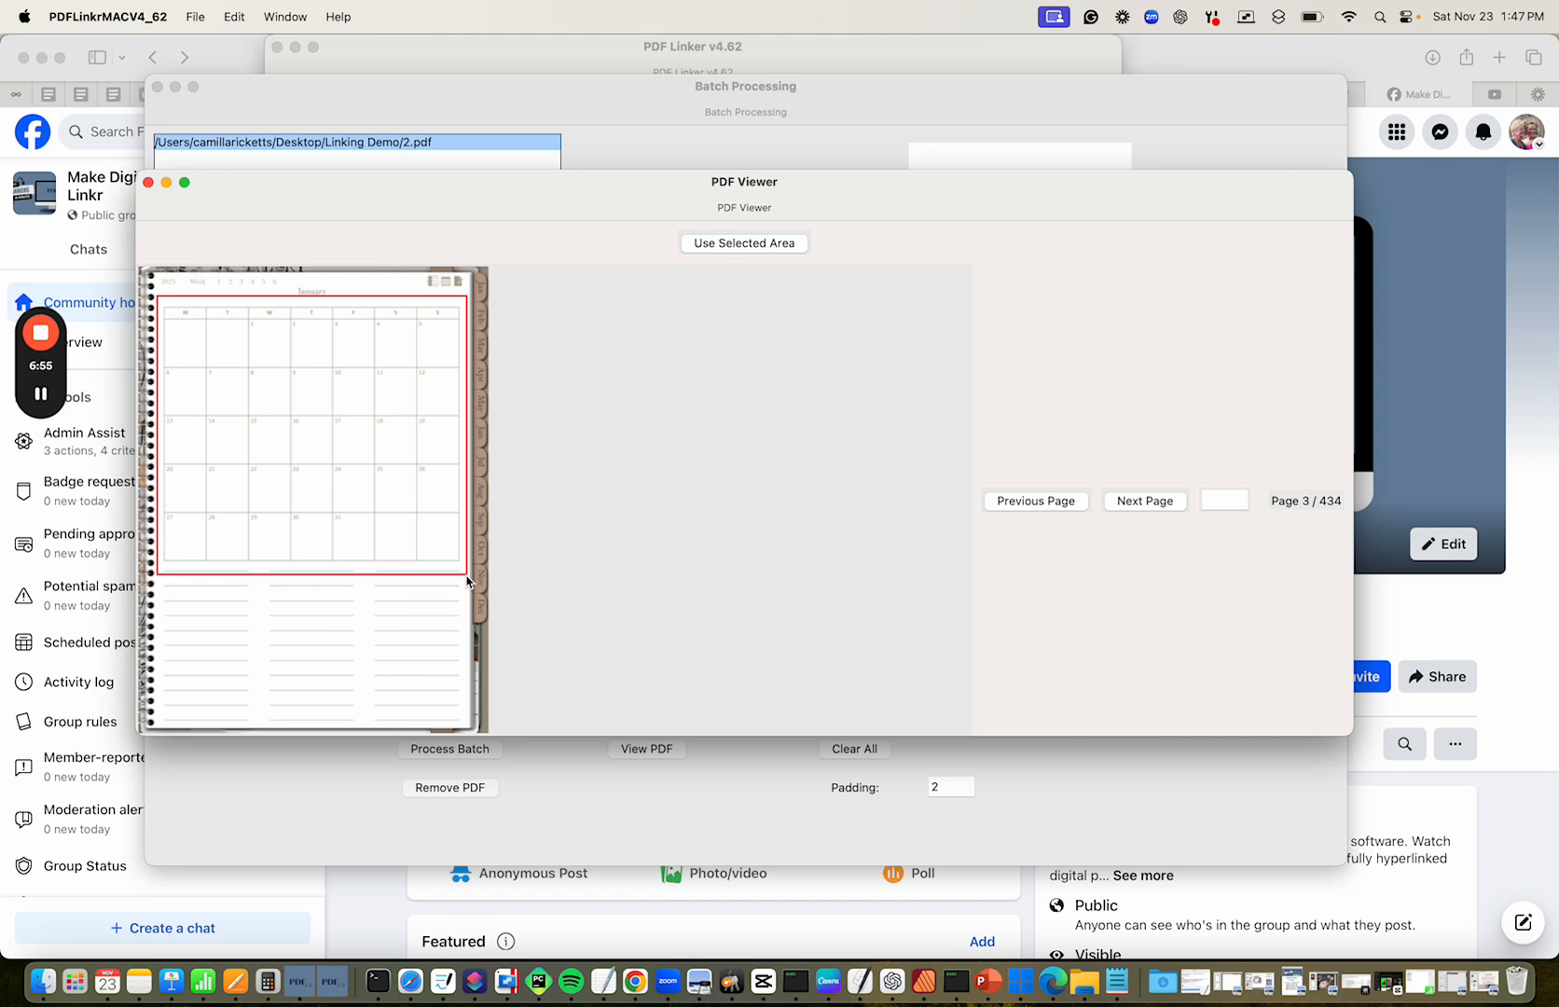
{"action": "left_click", "coordinate": [745, 243]}
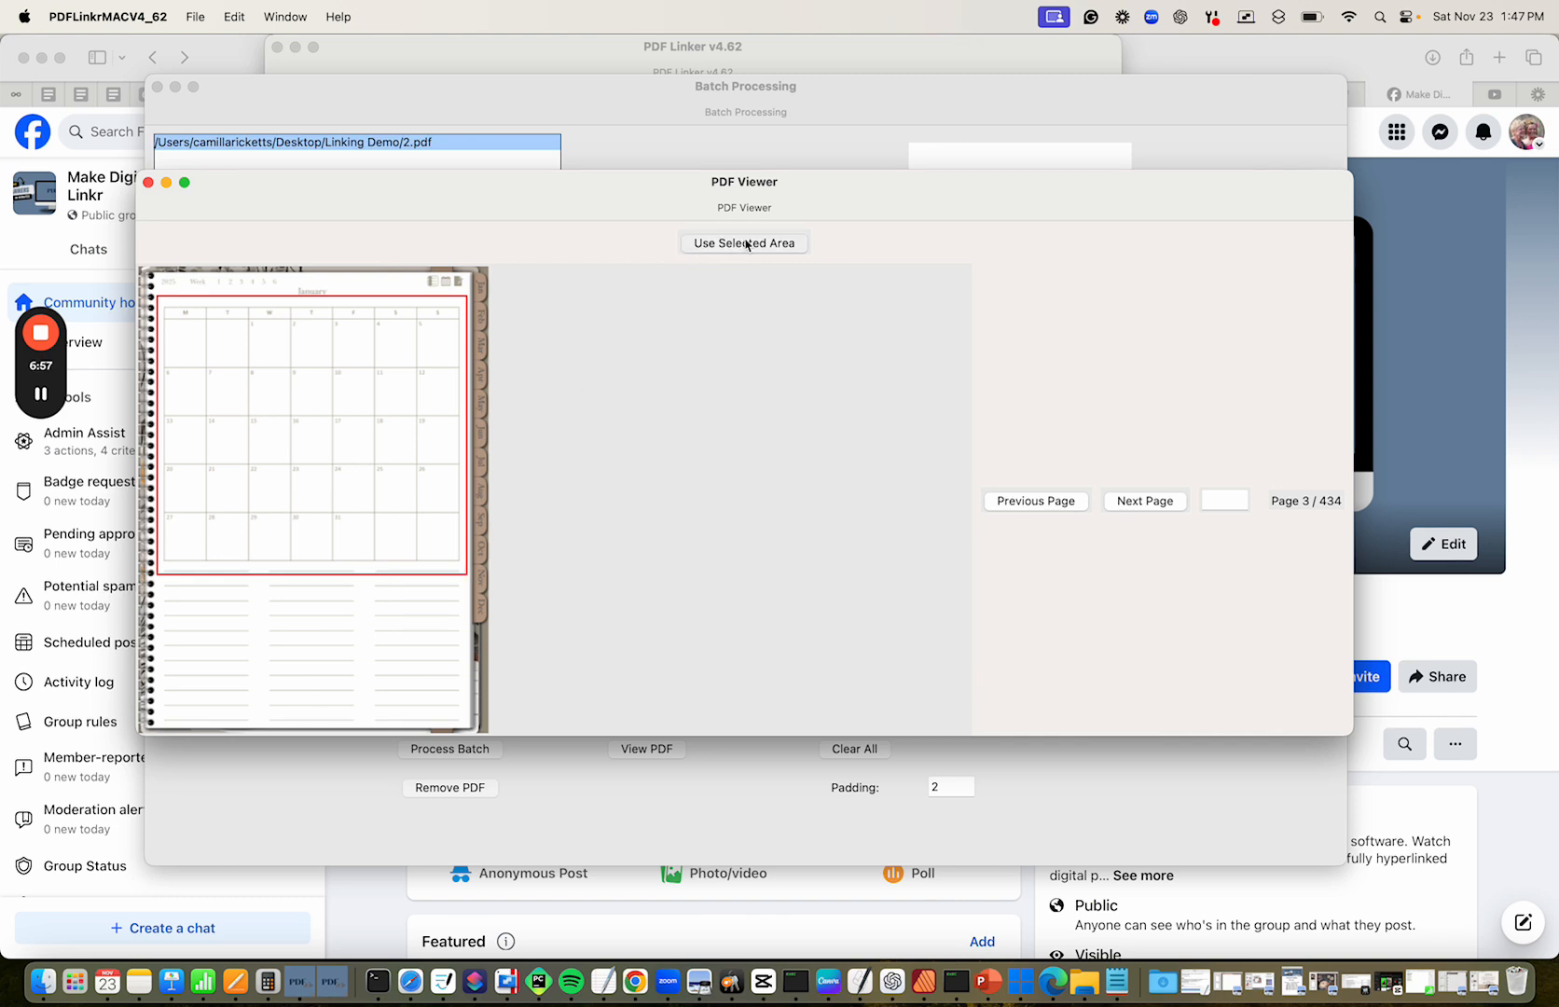
{"action": "left_click", "coordinate": [148, 185]}
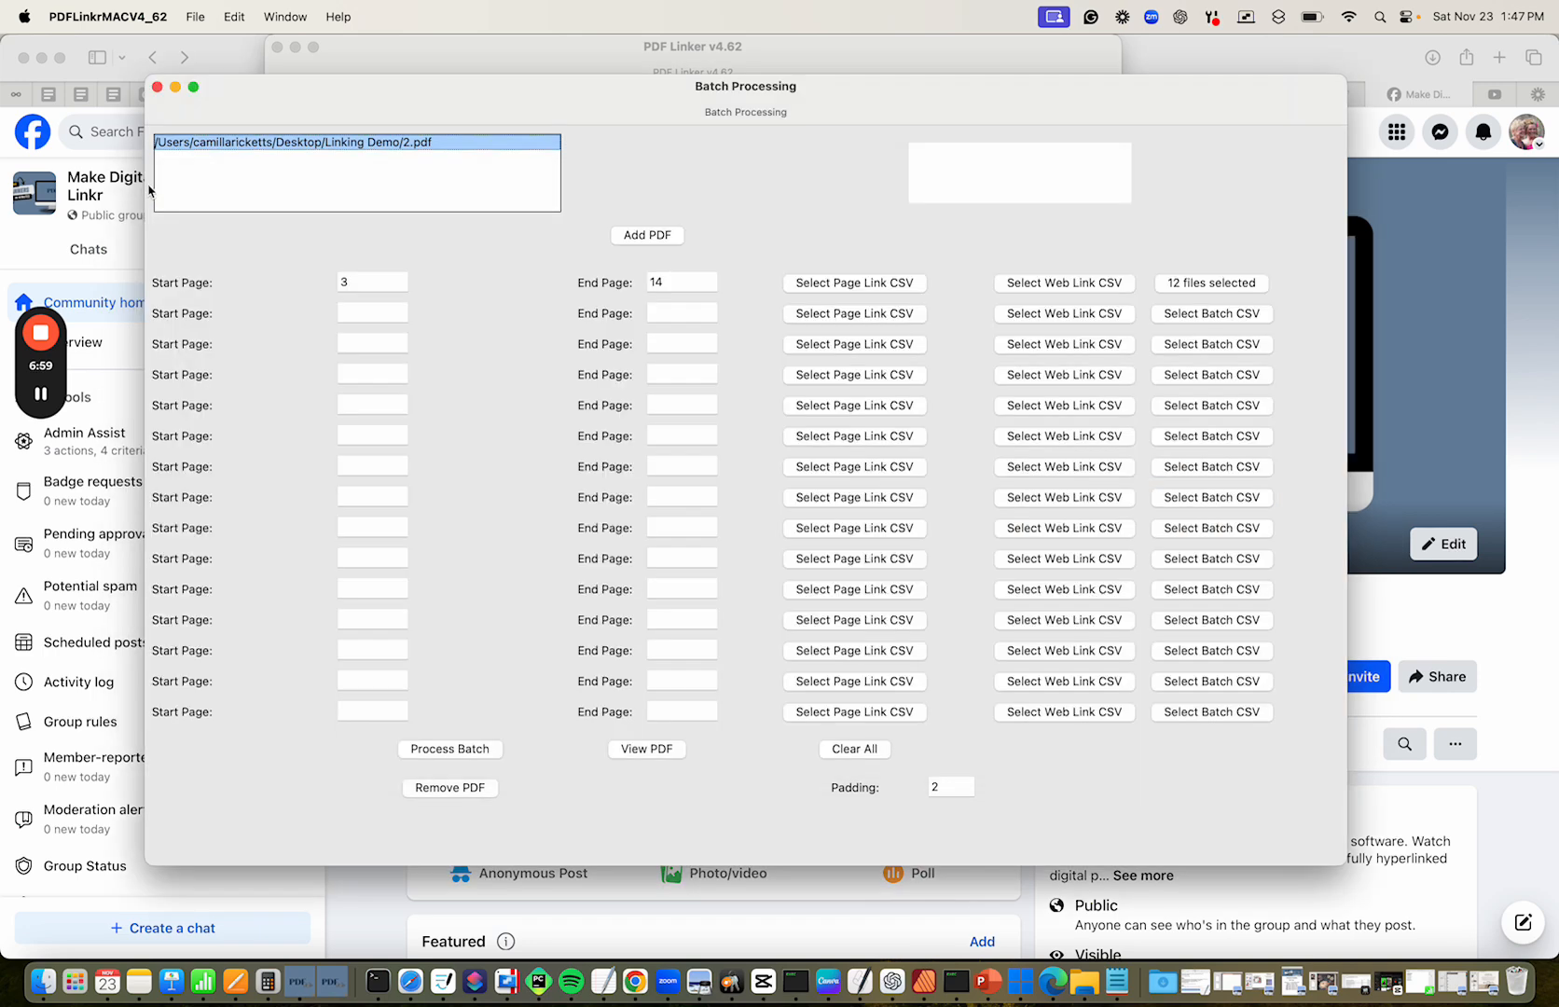
Step: Process the batch and open the resulting 2_updated_1.pdf from the Linking Demo folder on the Desktop
{"action": "left_click", "coordinate": [478, 751]}
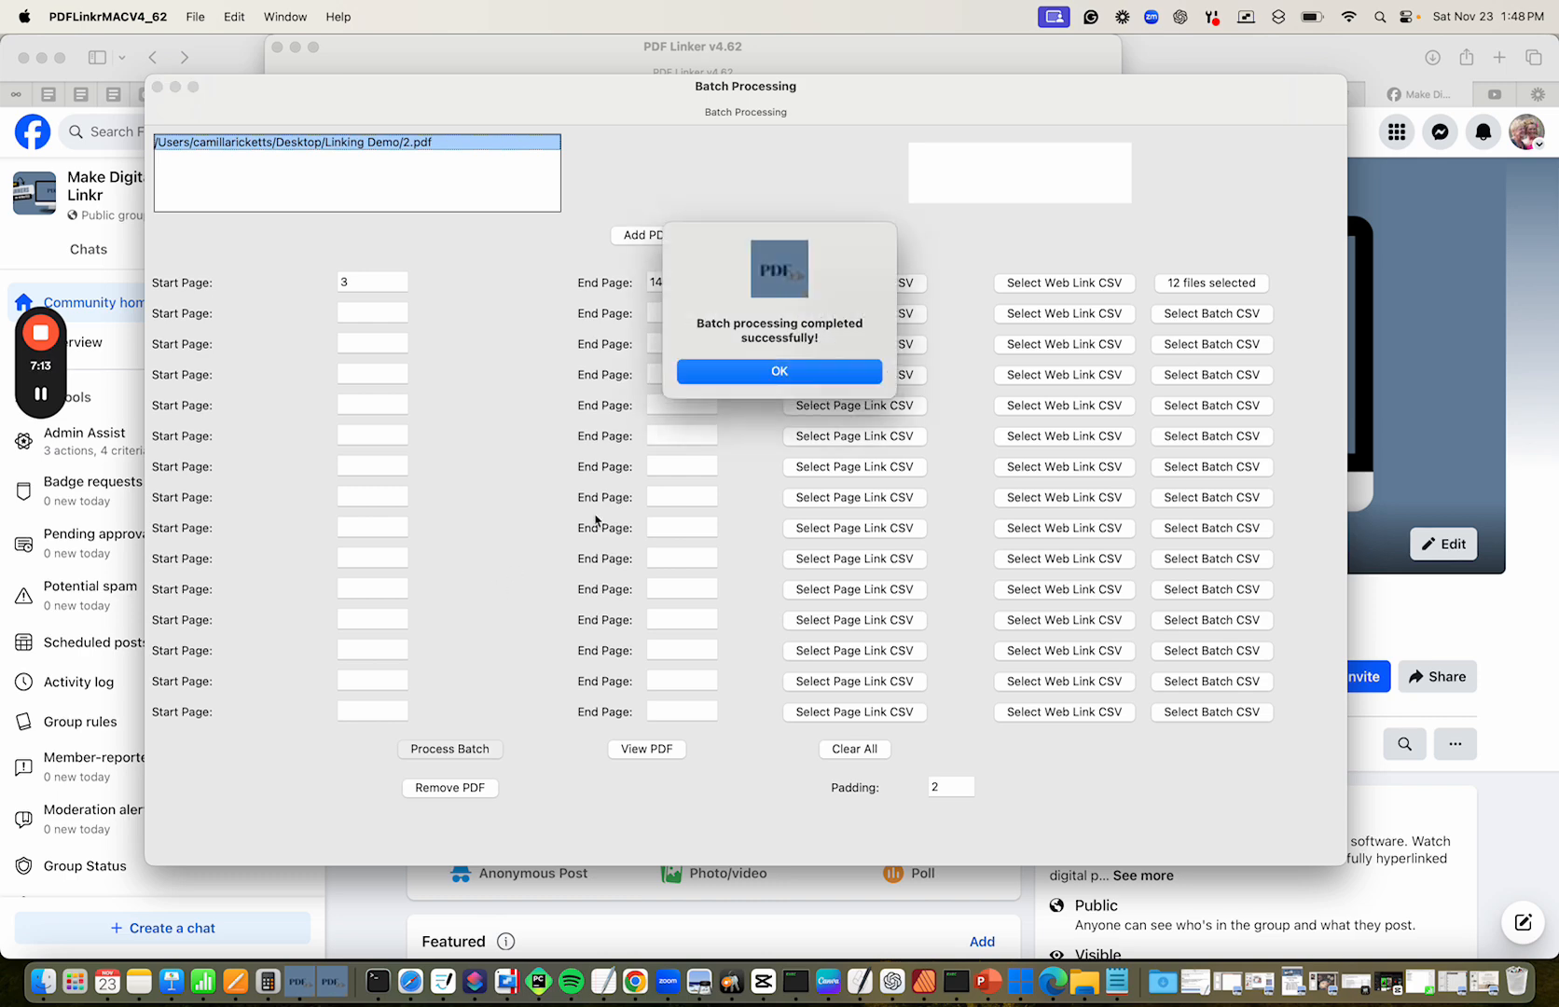
{"action": "left_click", "coordinate": [770, 374]}
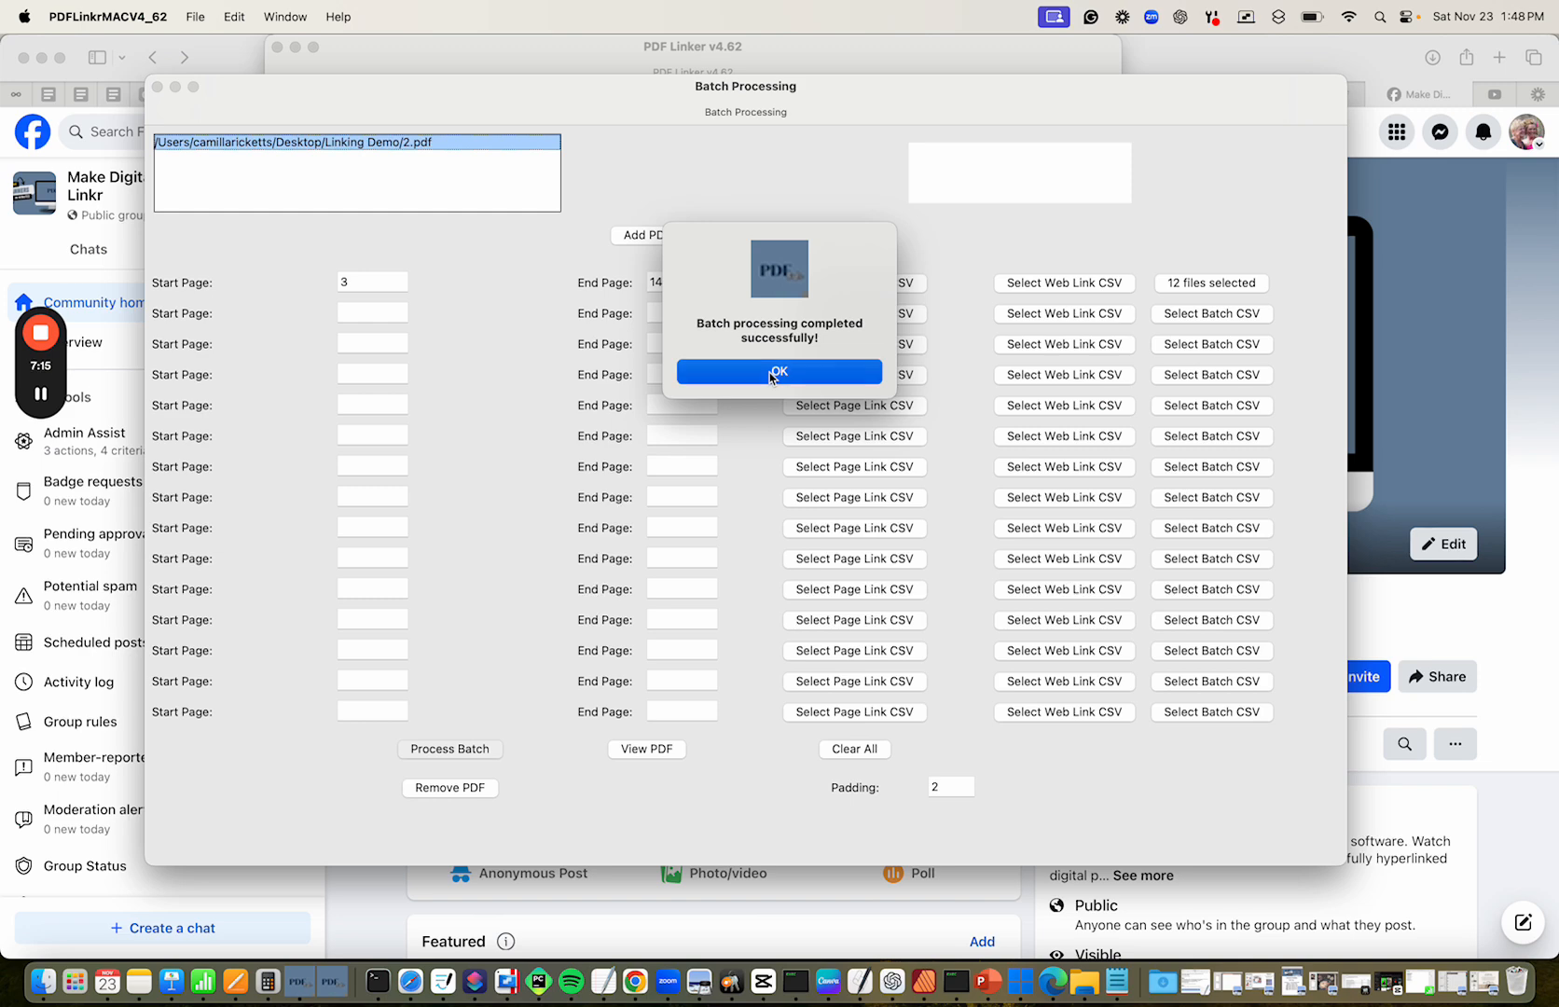
{"action": "left_click", "coordinate": [43, 980]}
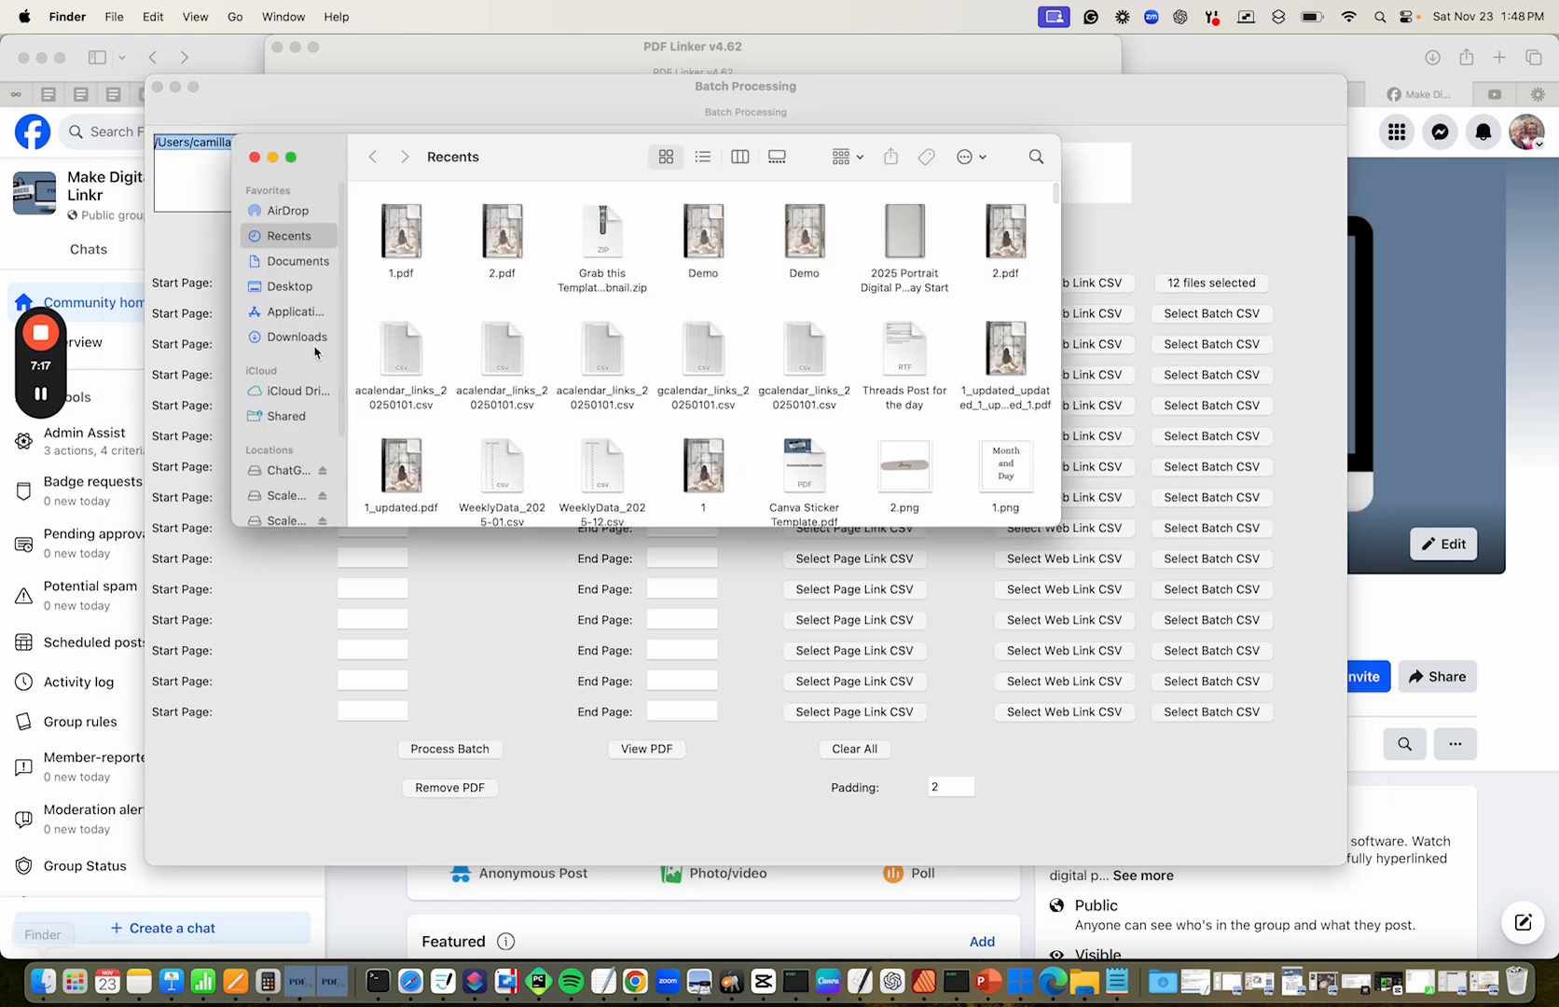
{"action": "left_click", "coordinate": [289, 289]}
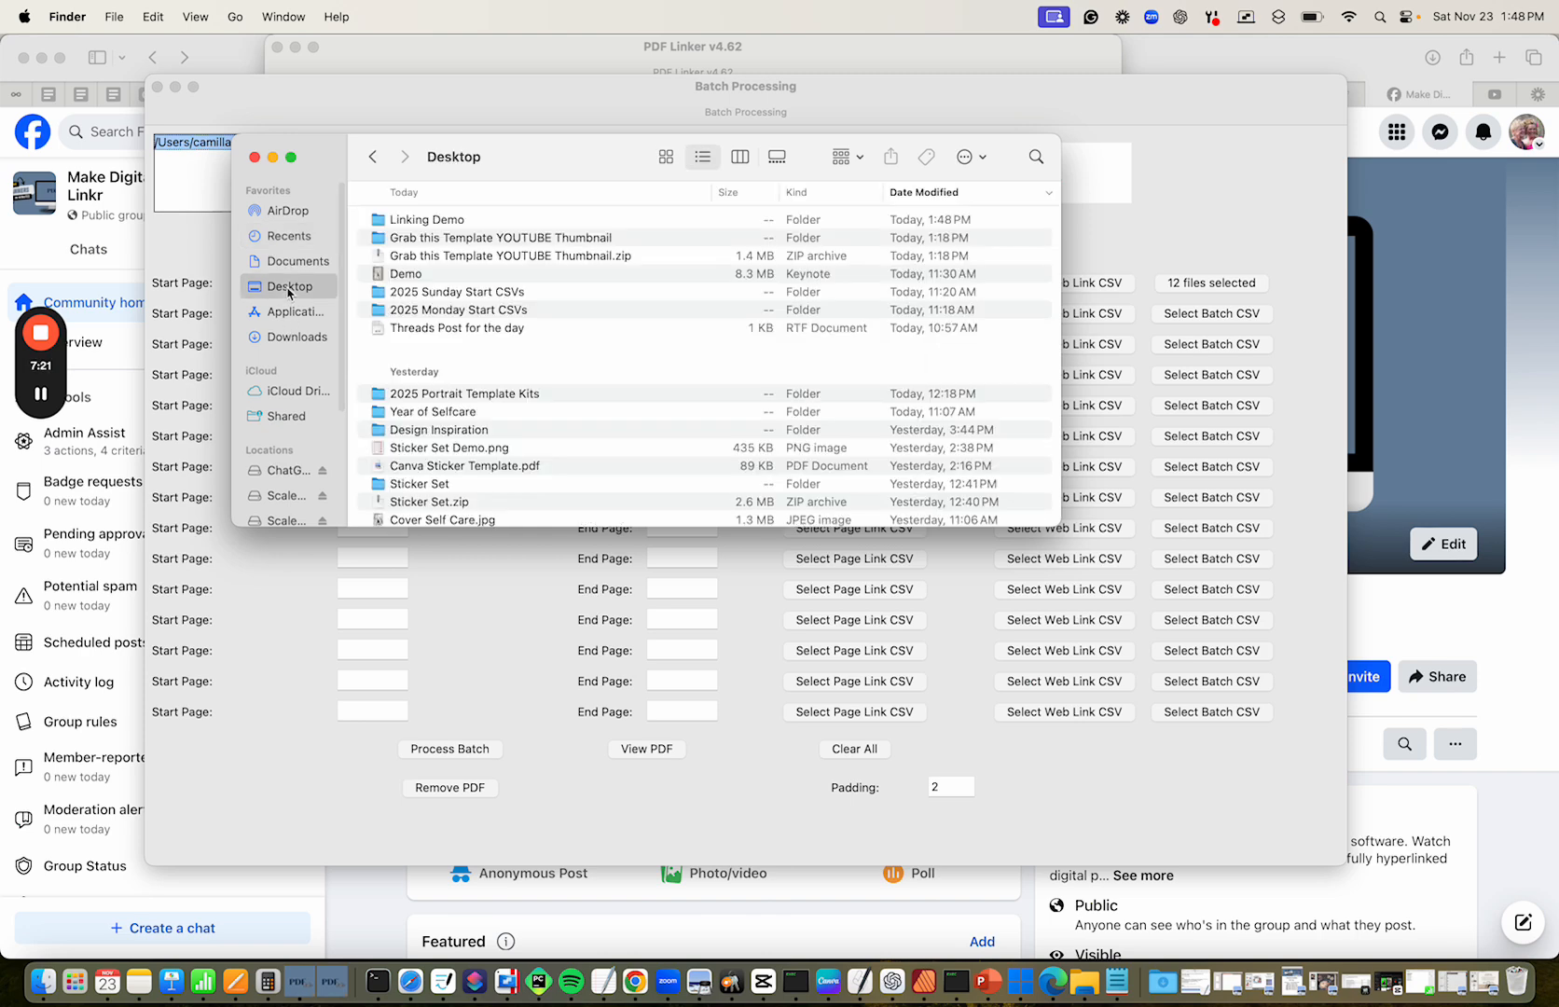
{"action": "double_click", "coordinate": [429, 222]}
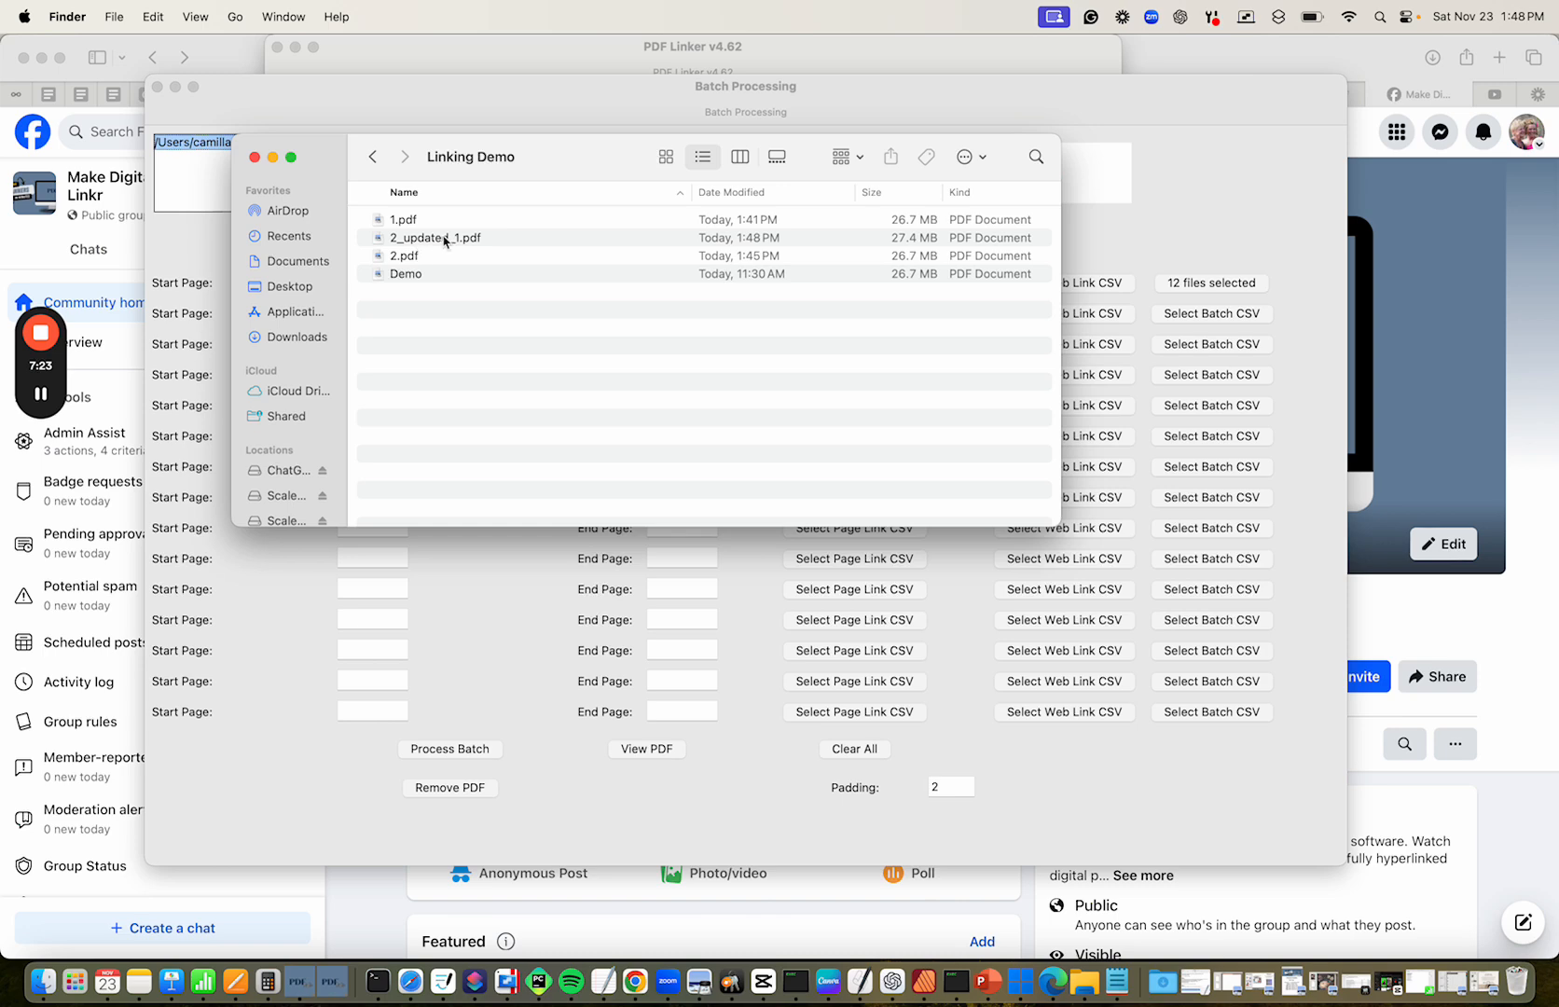
{"action": "left_click", "coordinate": [425, 239]}
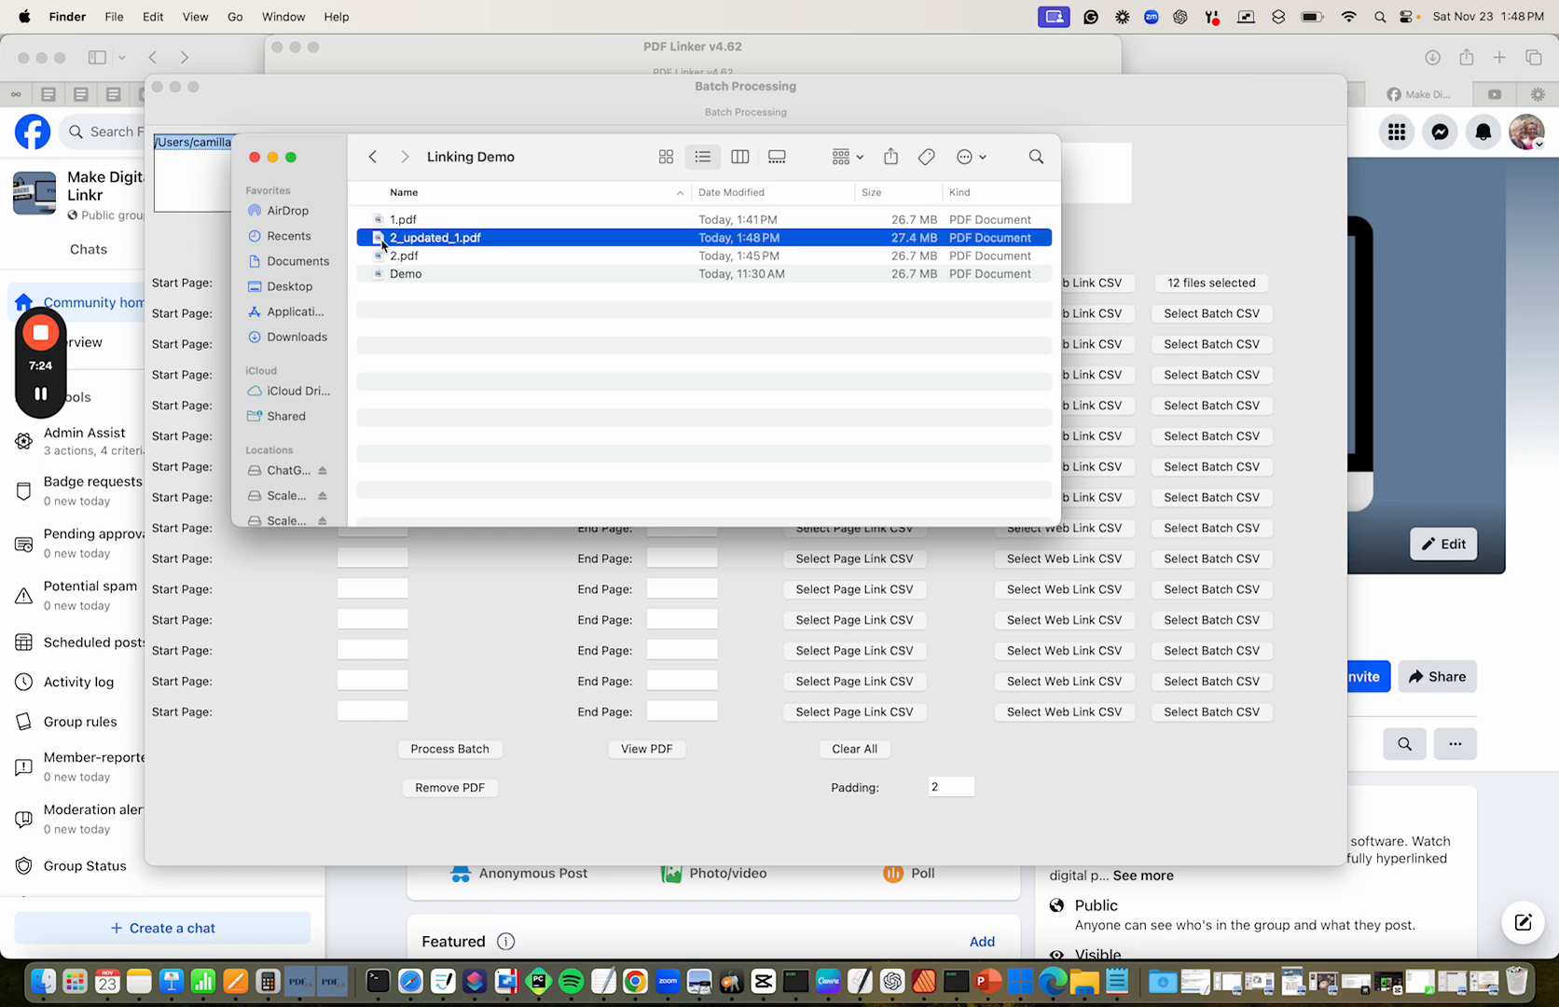
{"action": "double_click", "coordinate": [435, 240]}
Step: Test the daily links for January 7, March 21 and July 19, using the month tabs to reach March and July
{"action": "left_click", "coordinate": [223, 611]}
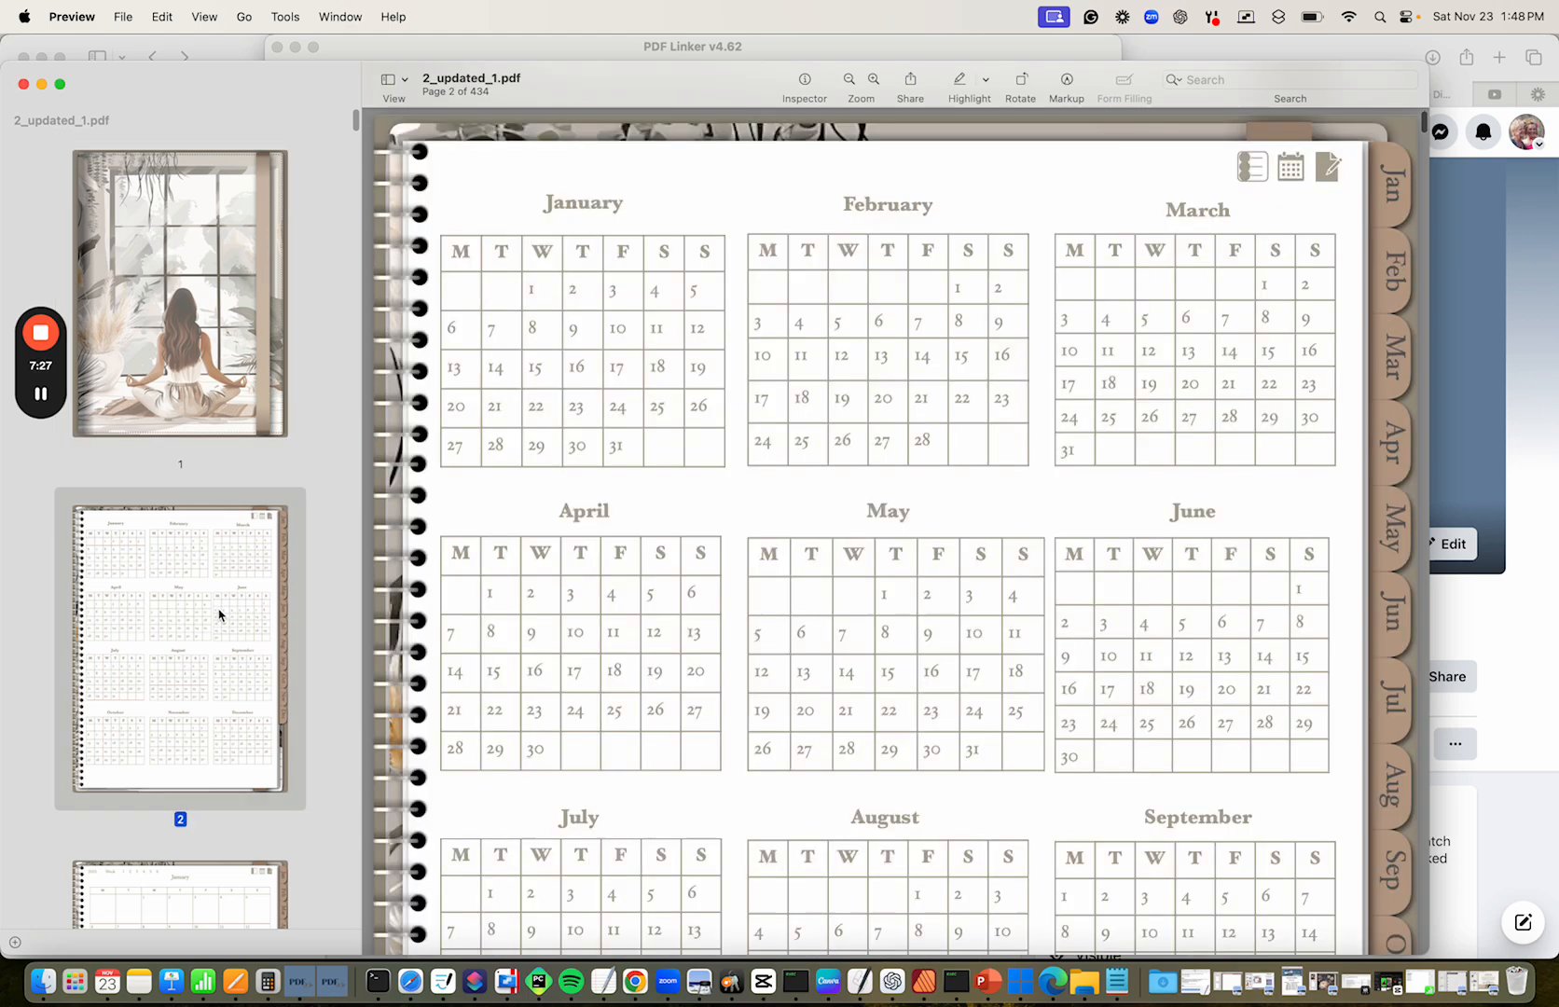
{"action": "scroll", "coordinate": [220, 614], "scroll_direction": "down", "scroll_amount": 5}
{"action": "left_click", "coordinate": [219, 616]}
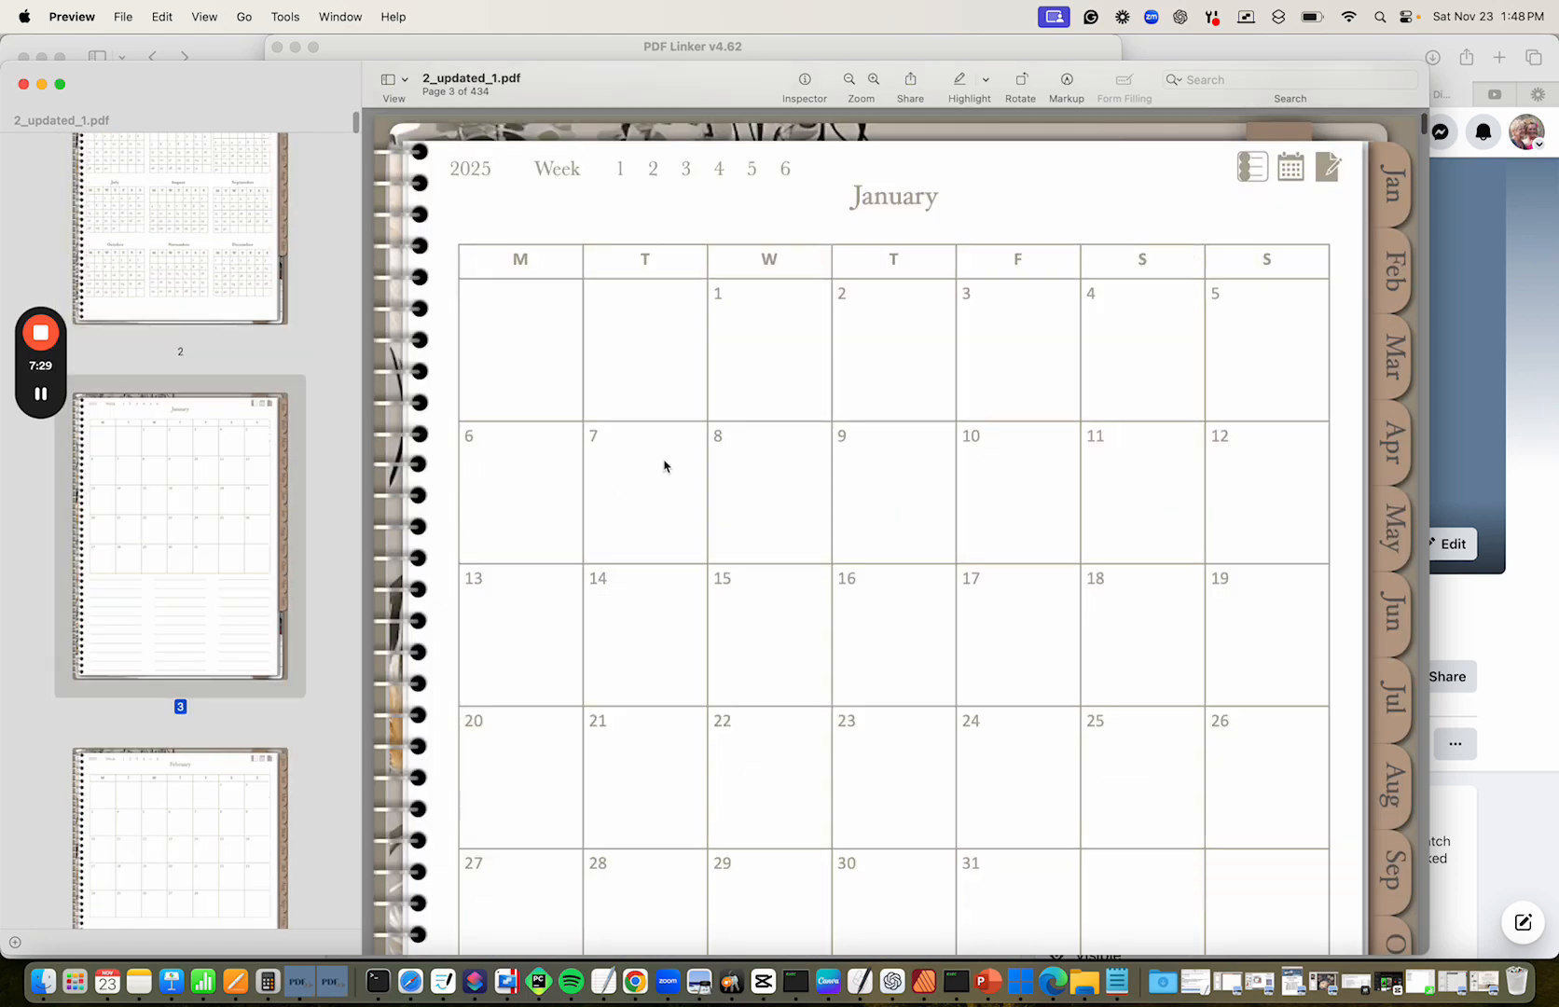
{"action": "left_click", "coordinate": [597, 438]}
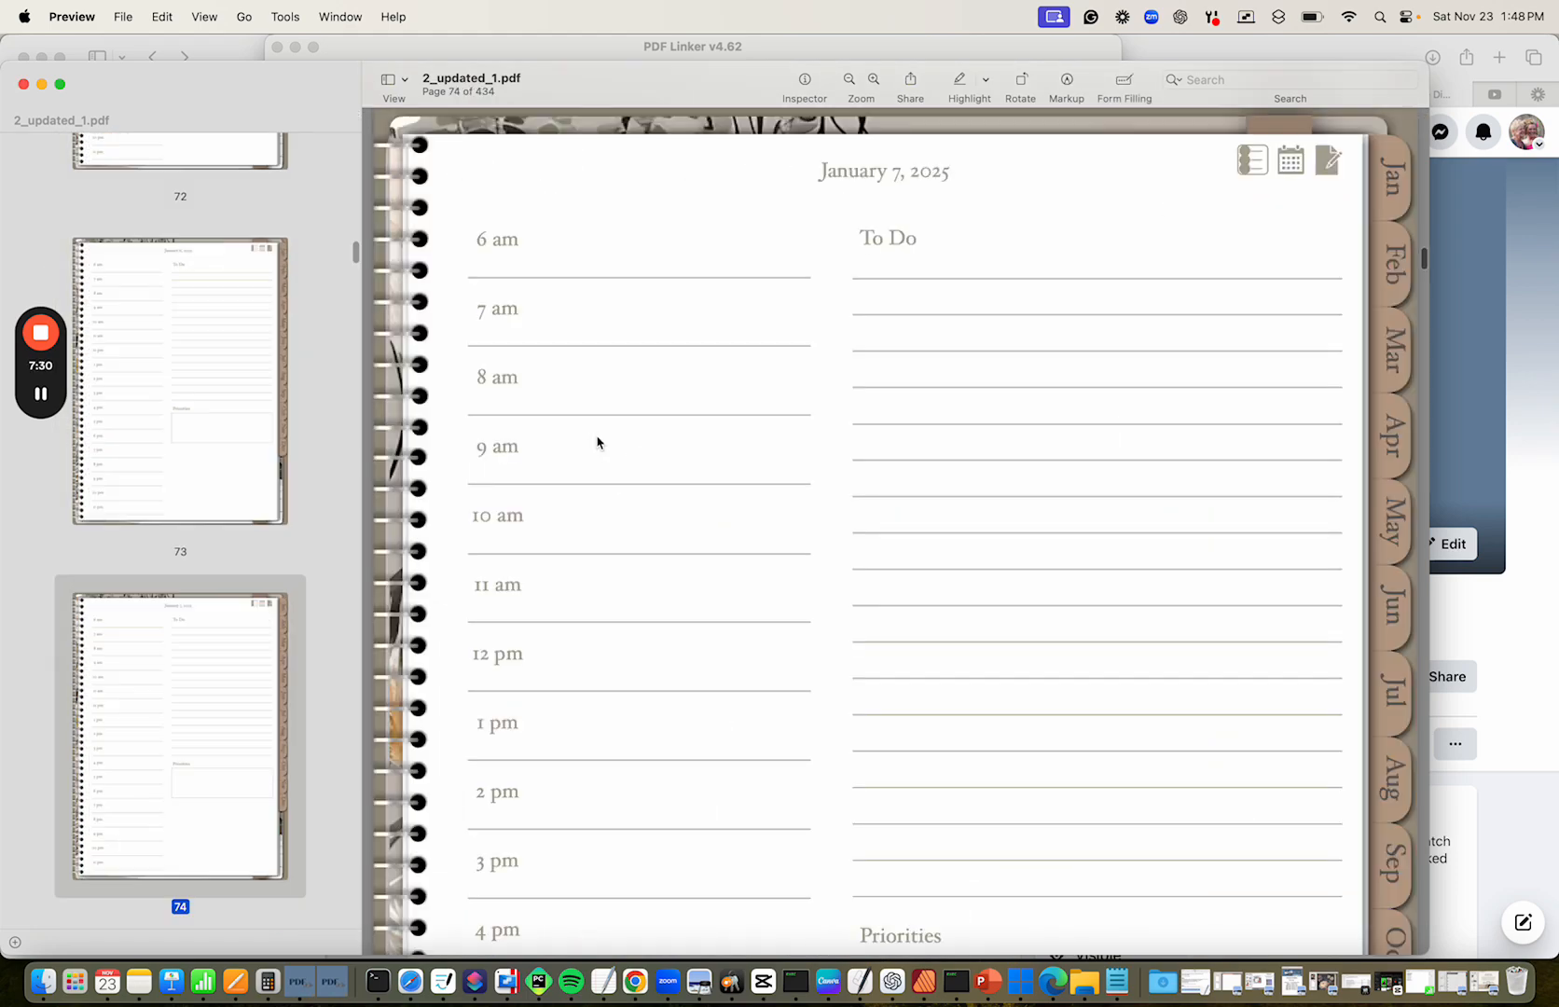
{"action": "left_click", "coordinate": [1389, 354]}
{"action": "left_click", "coordinate": [975, 622]}
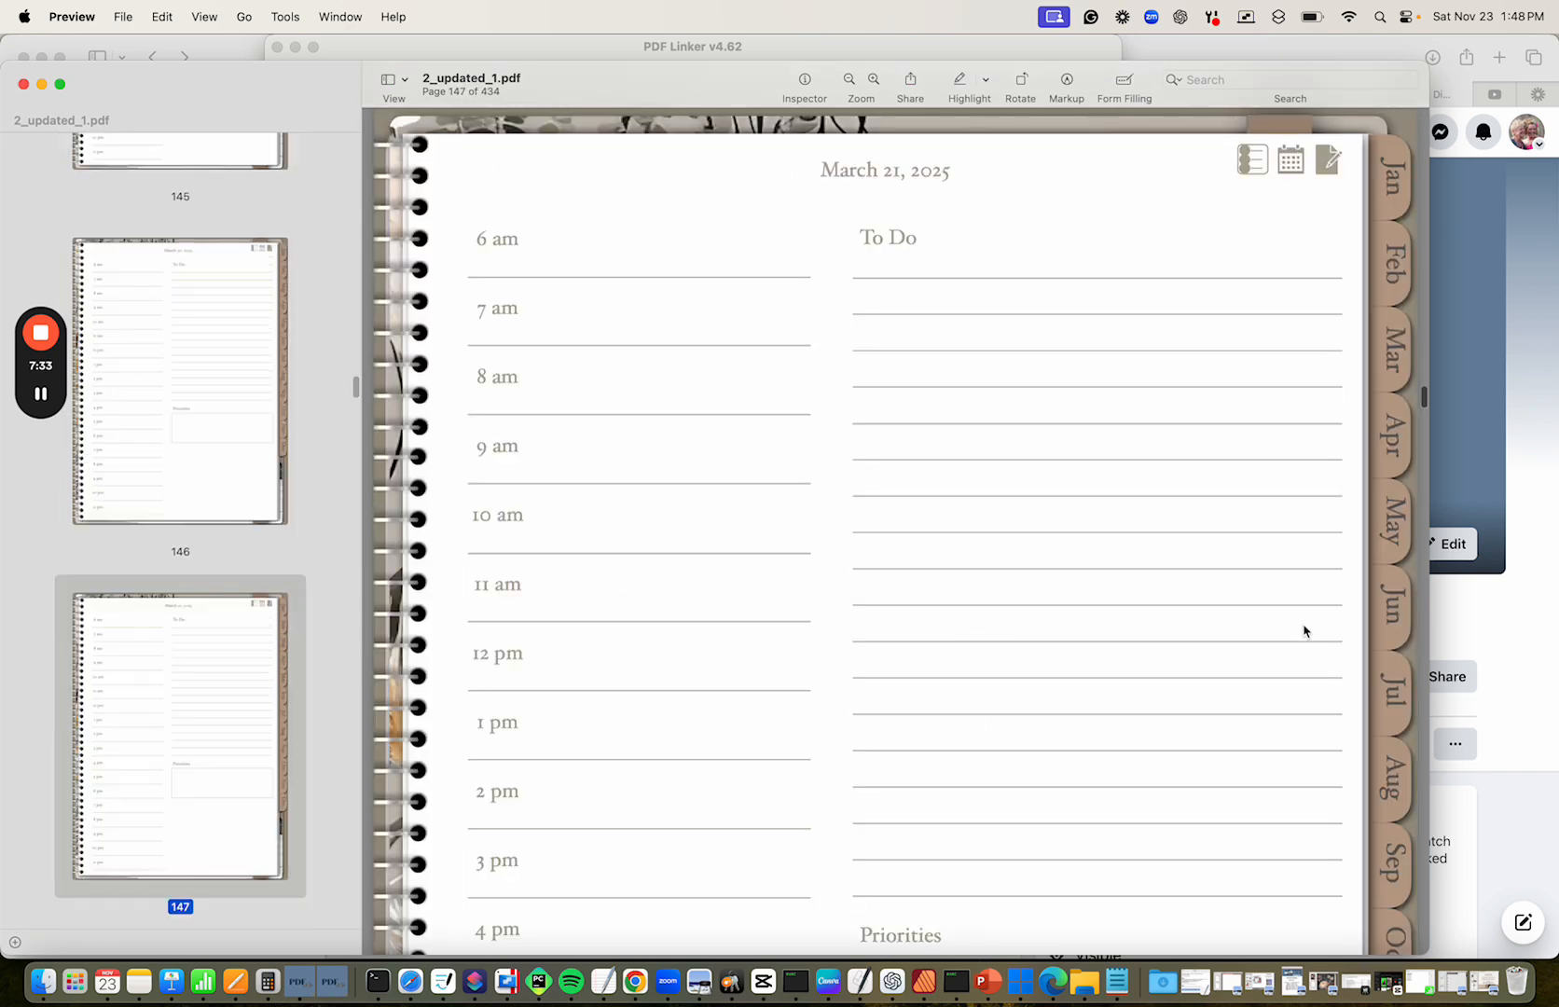
{"action": "left_click", "coordinate": [1384, 700]}
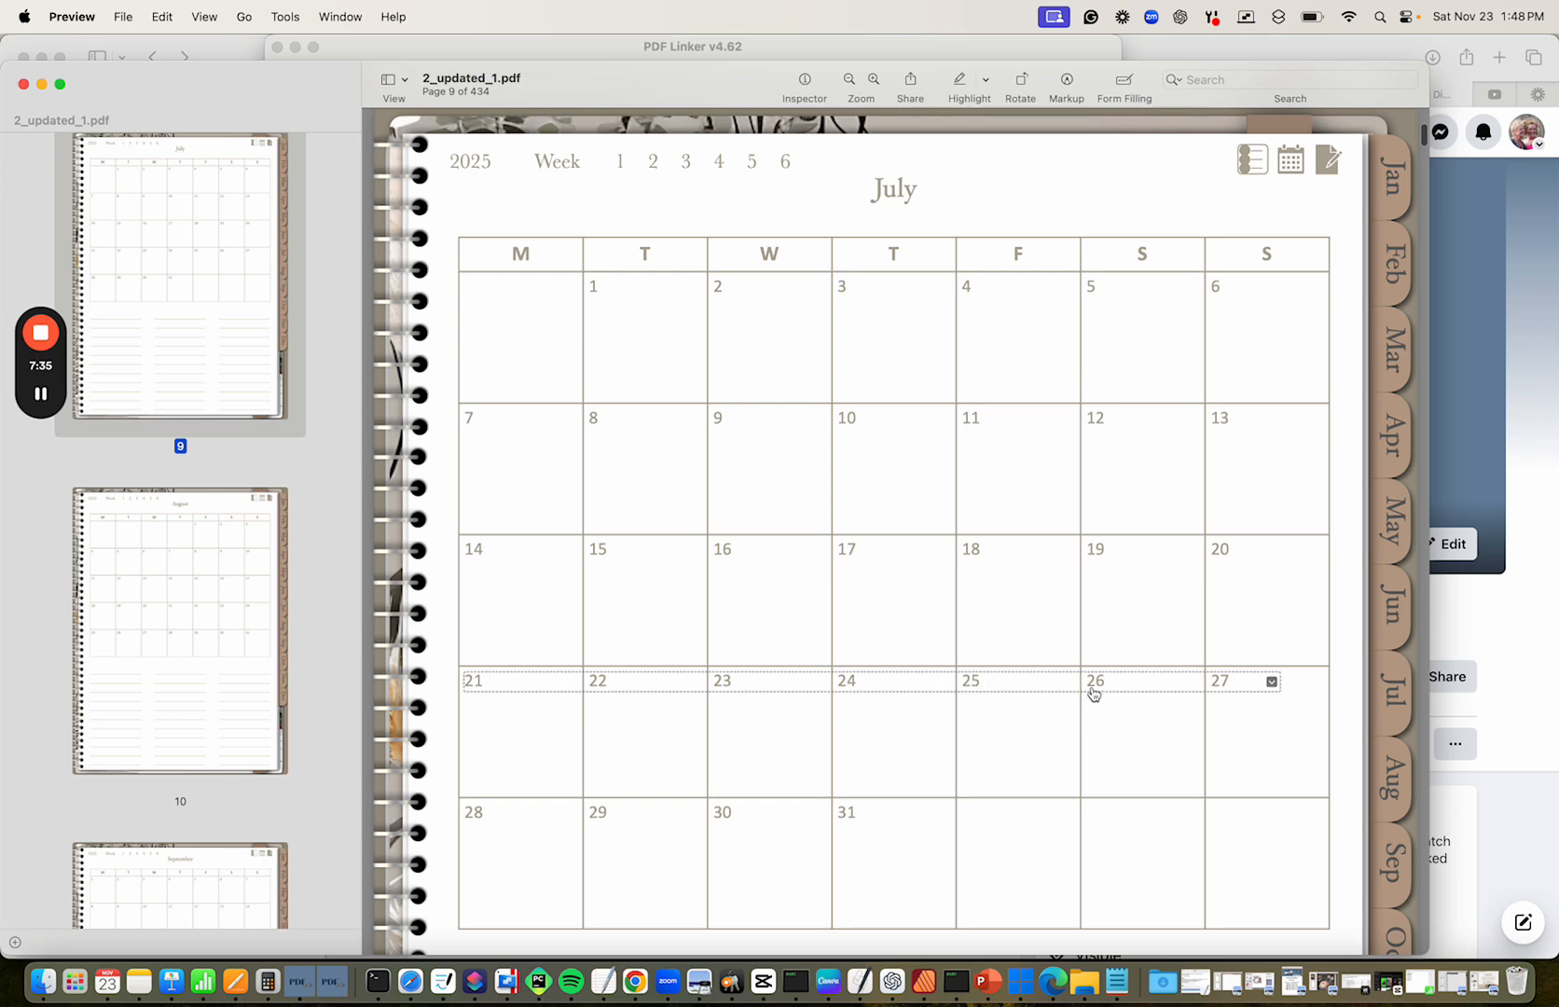
{"action": "left_click", "coordinate": [1096, 555]}
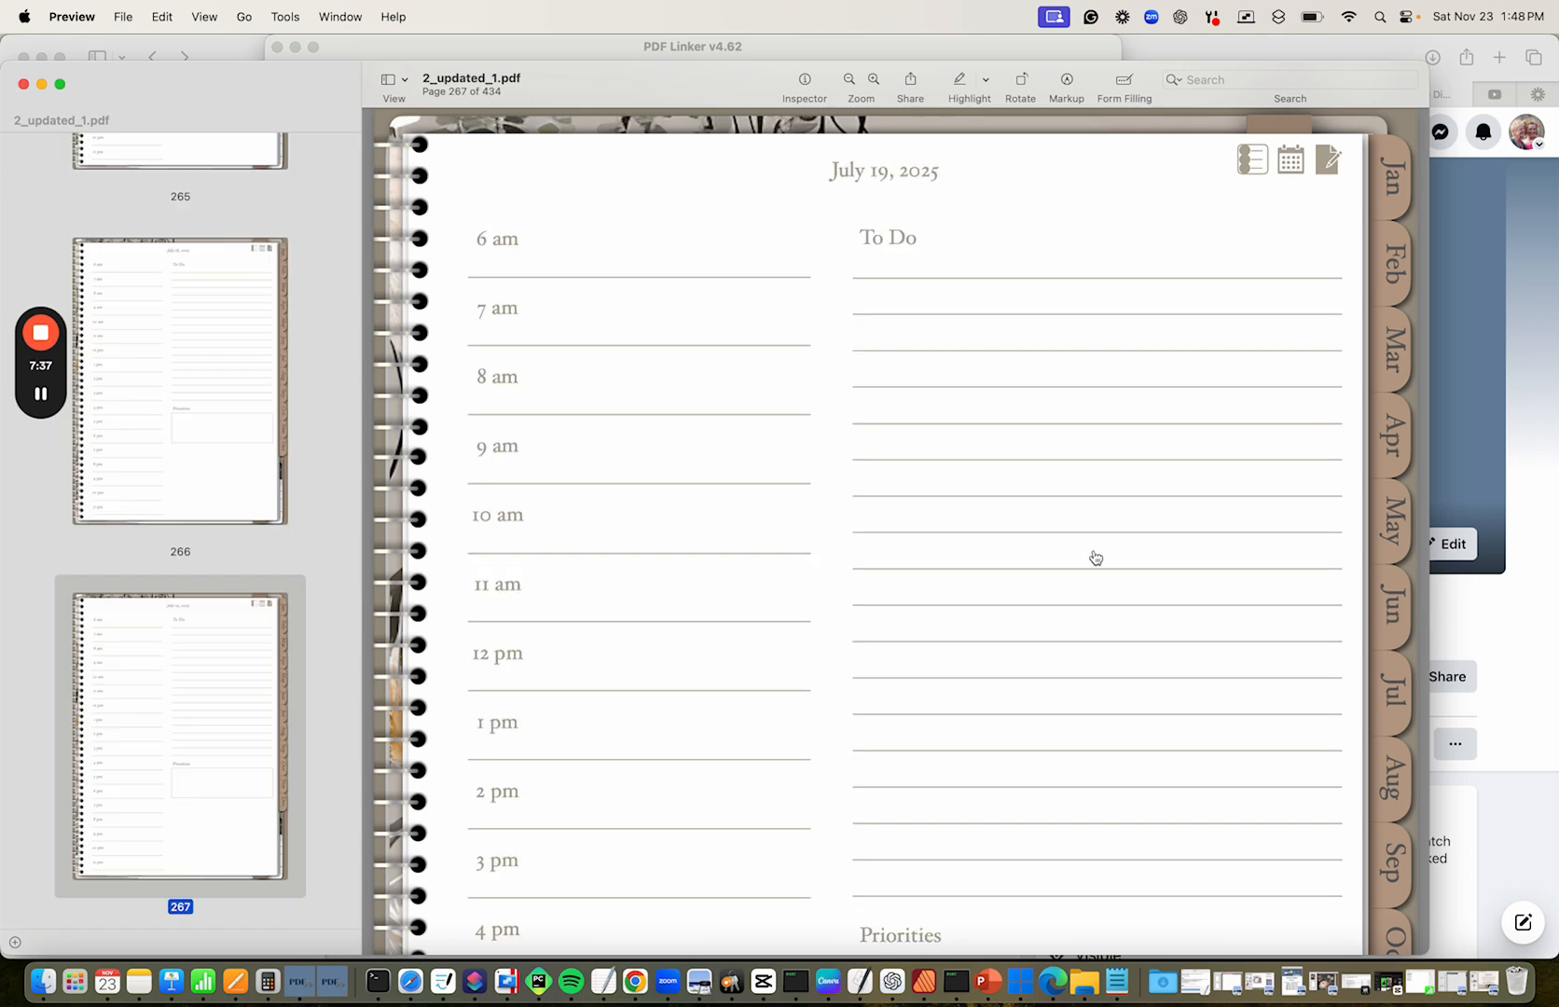
Step: Test the daily link for March 19 and the month tabs for January, February and April
{"action": "left_click", "coordinate": [1394, 354]}
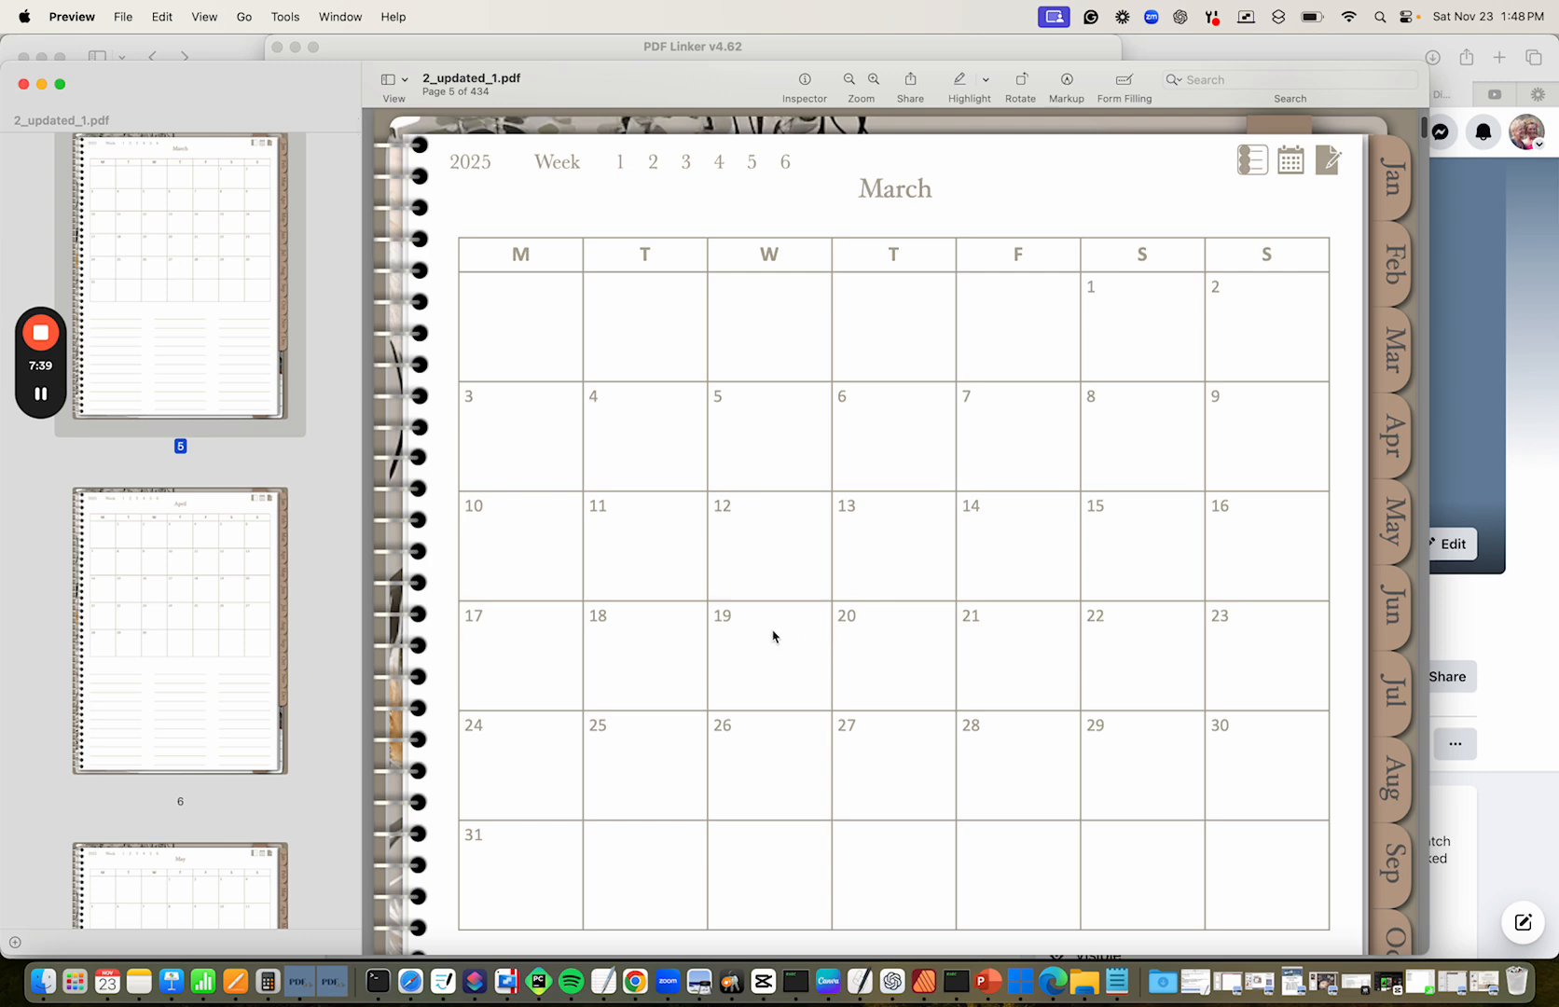
{"action": "left_click", "coordinate": [727, 619]}
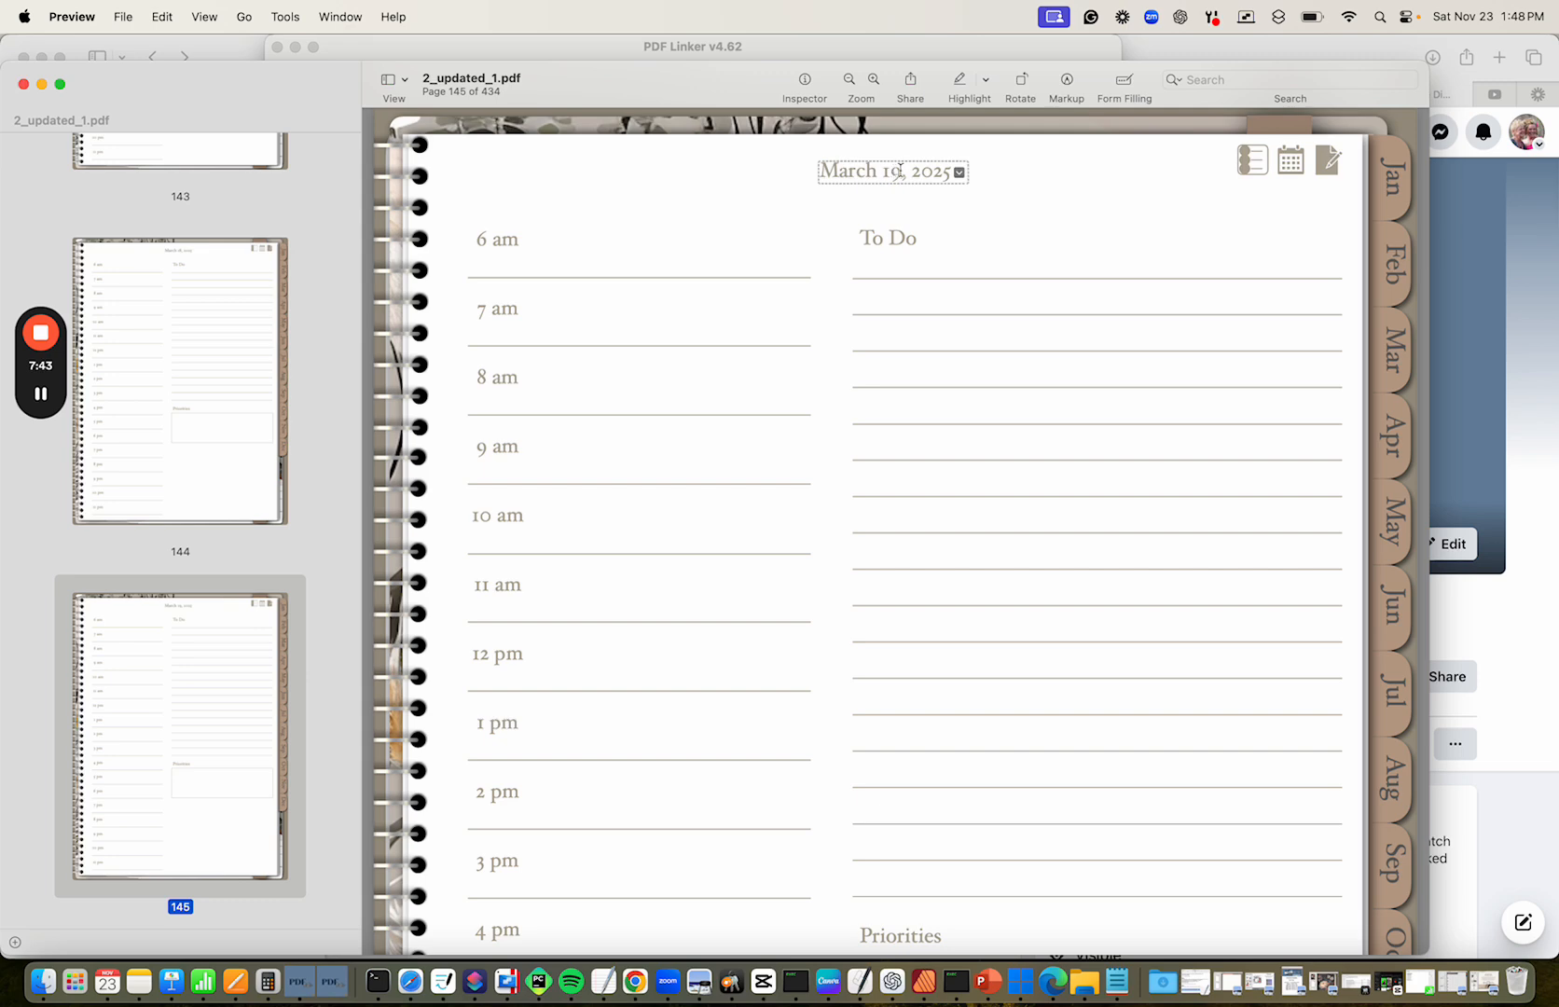
{"action": "left_click", "coordinate": [1387, 187]}
{"action": "left_click", "coordinate": [1390, 284]}
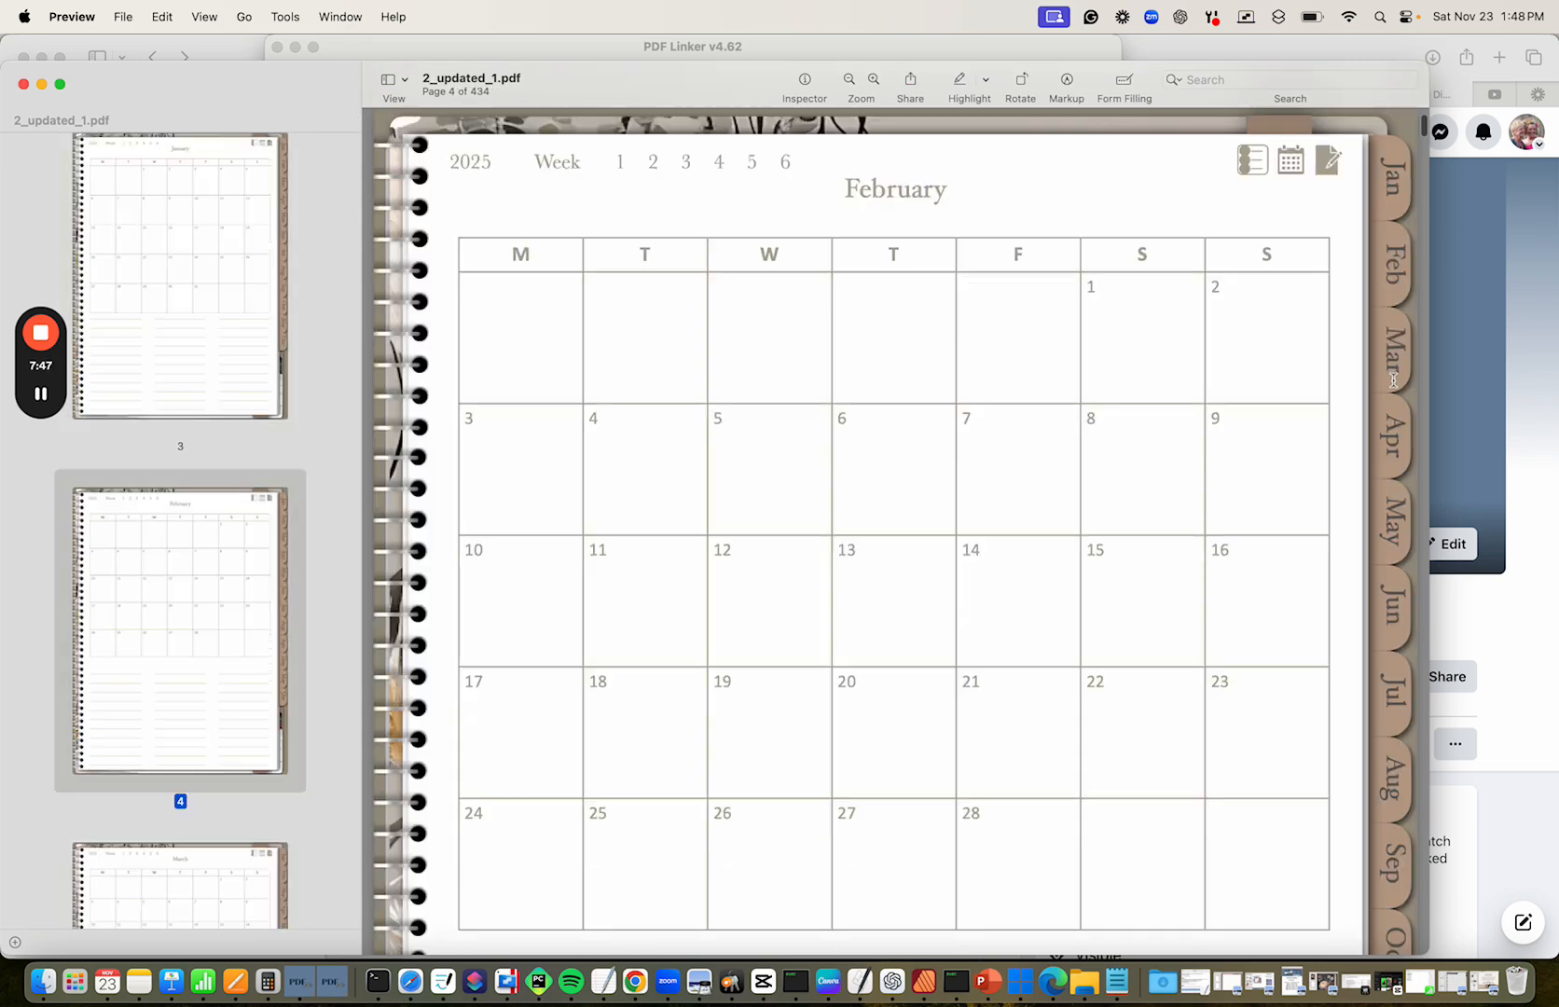
{"action": "left_click", "coordinate": [1392, 466]}
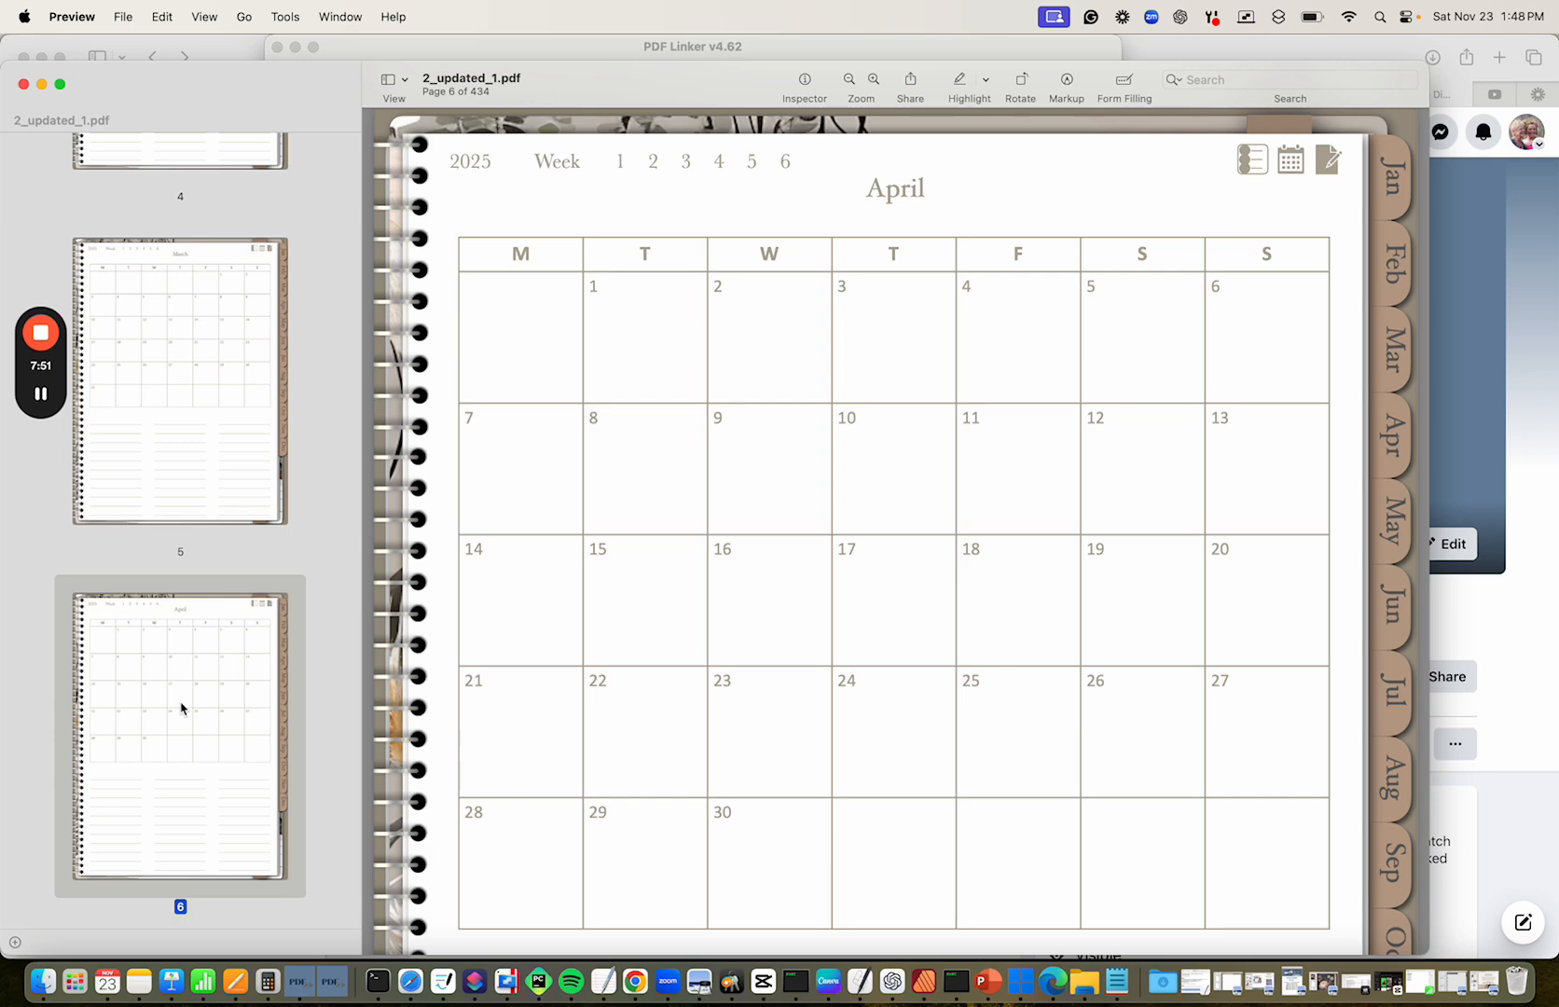
{"action": "scroll", "coordinate": [184, 690], "scroll_direction": "down", "scroll_amount": 4}
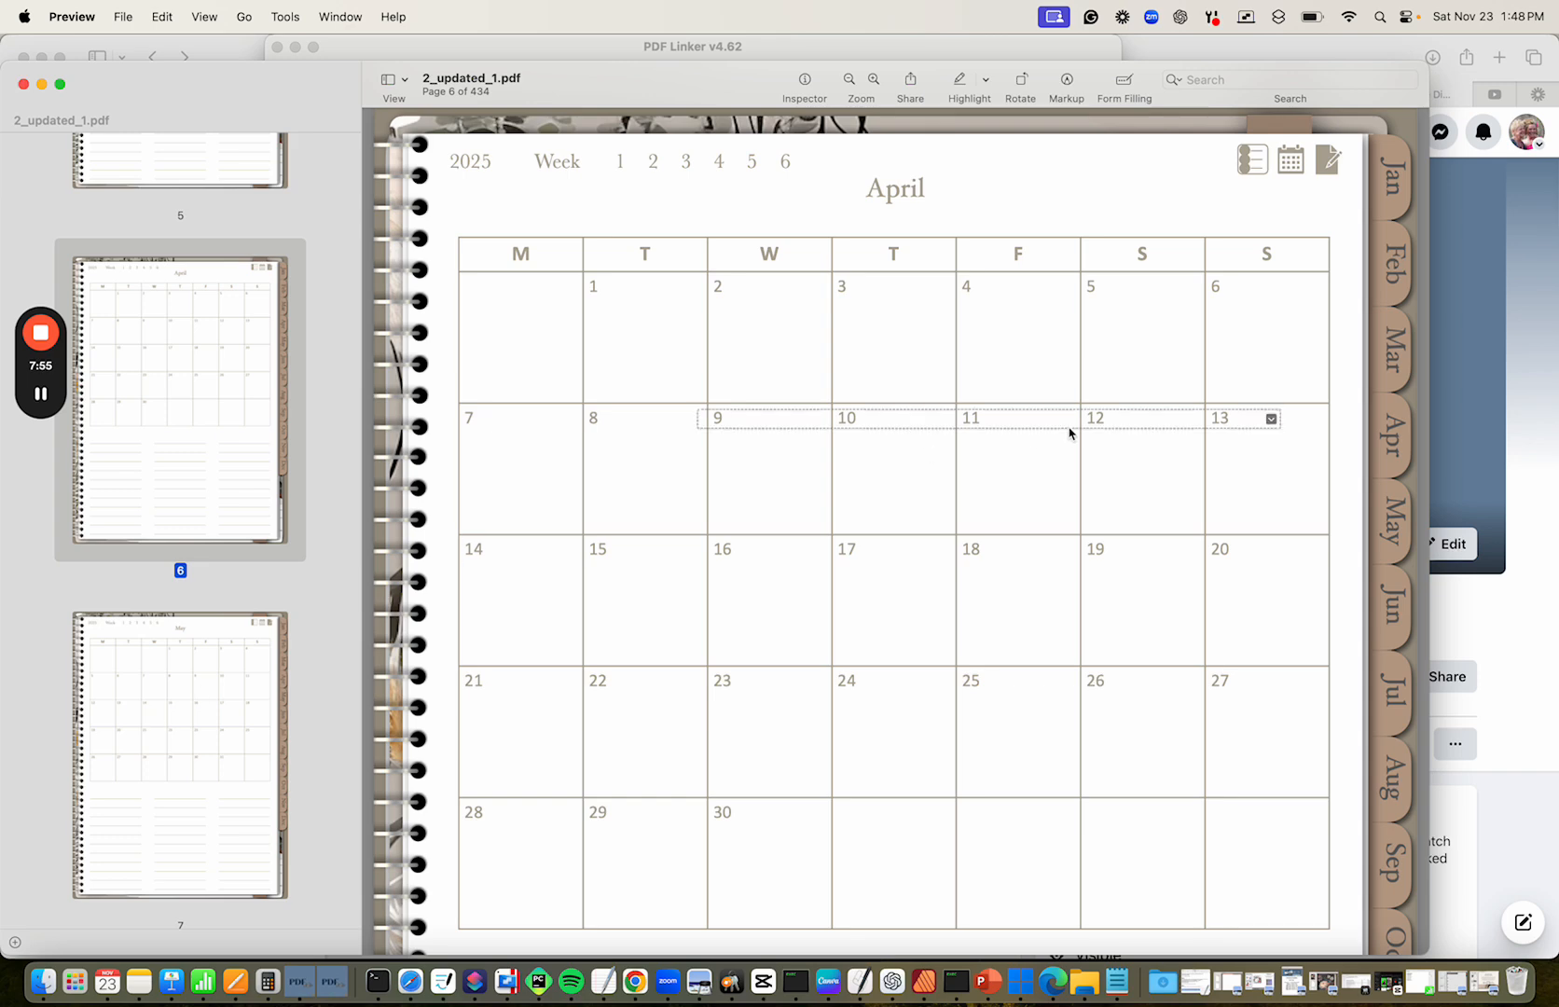
Step: Test the week 2 link on the February page and close 2_updated_1.pdf
{"action": "left_click", "coordinate": [1389, 272]}
{"action": "left_click", "coordinate": [658, 170]}
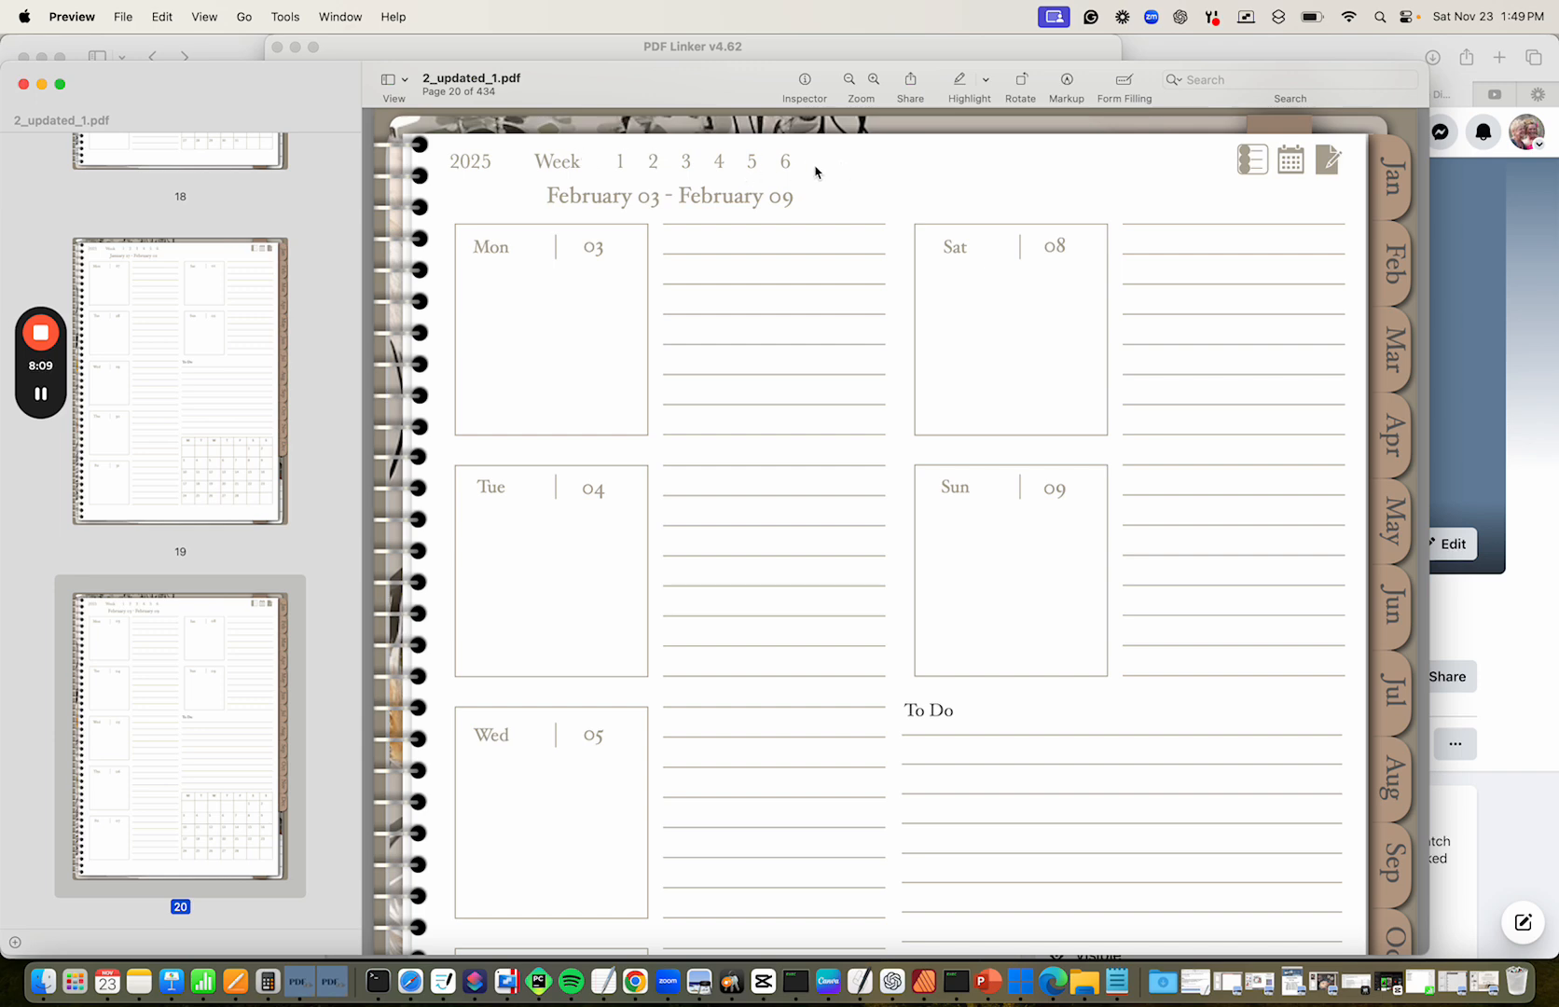
{"action": "left_click", "coordinate": [24, 84]}
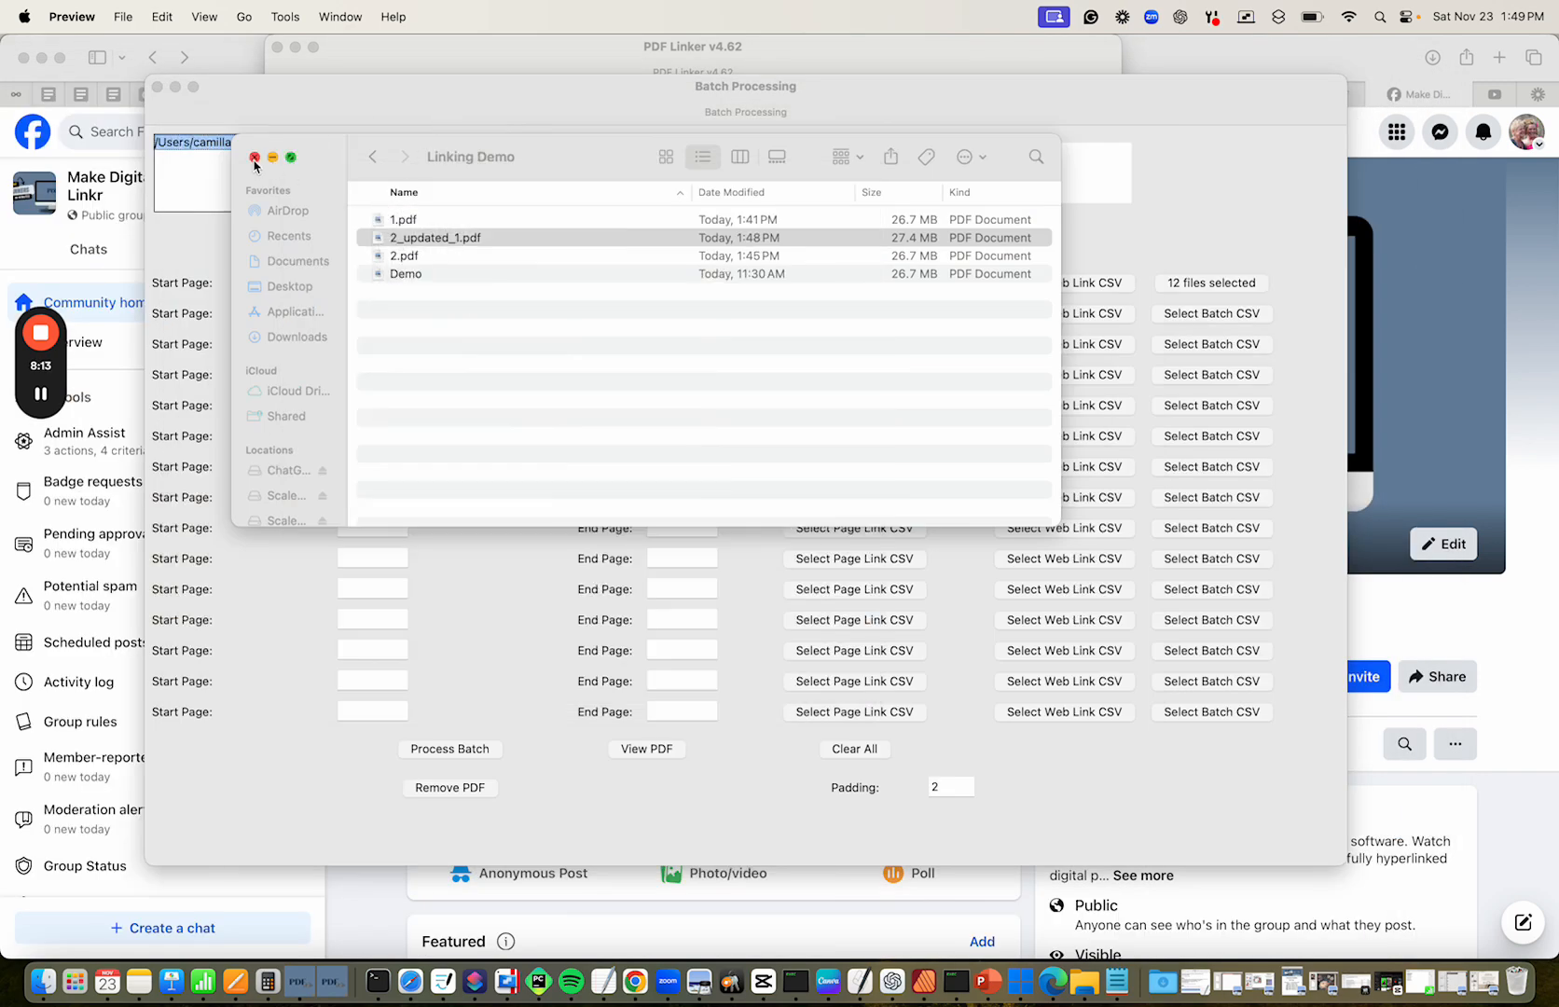
Step: Rename 2_updated_1.pdf in the Linking Demo folder as 3.pdf
{"action": "left_click", "coordinate": [430, 238]}
{"action": "left_click", "coordinate": [430, 238]}
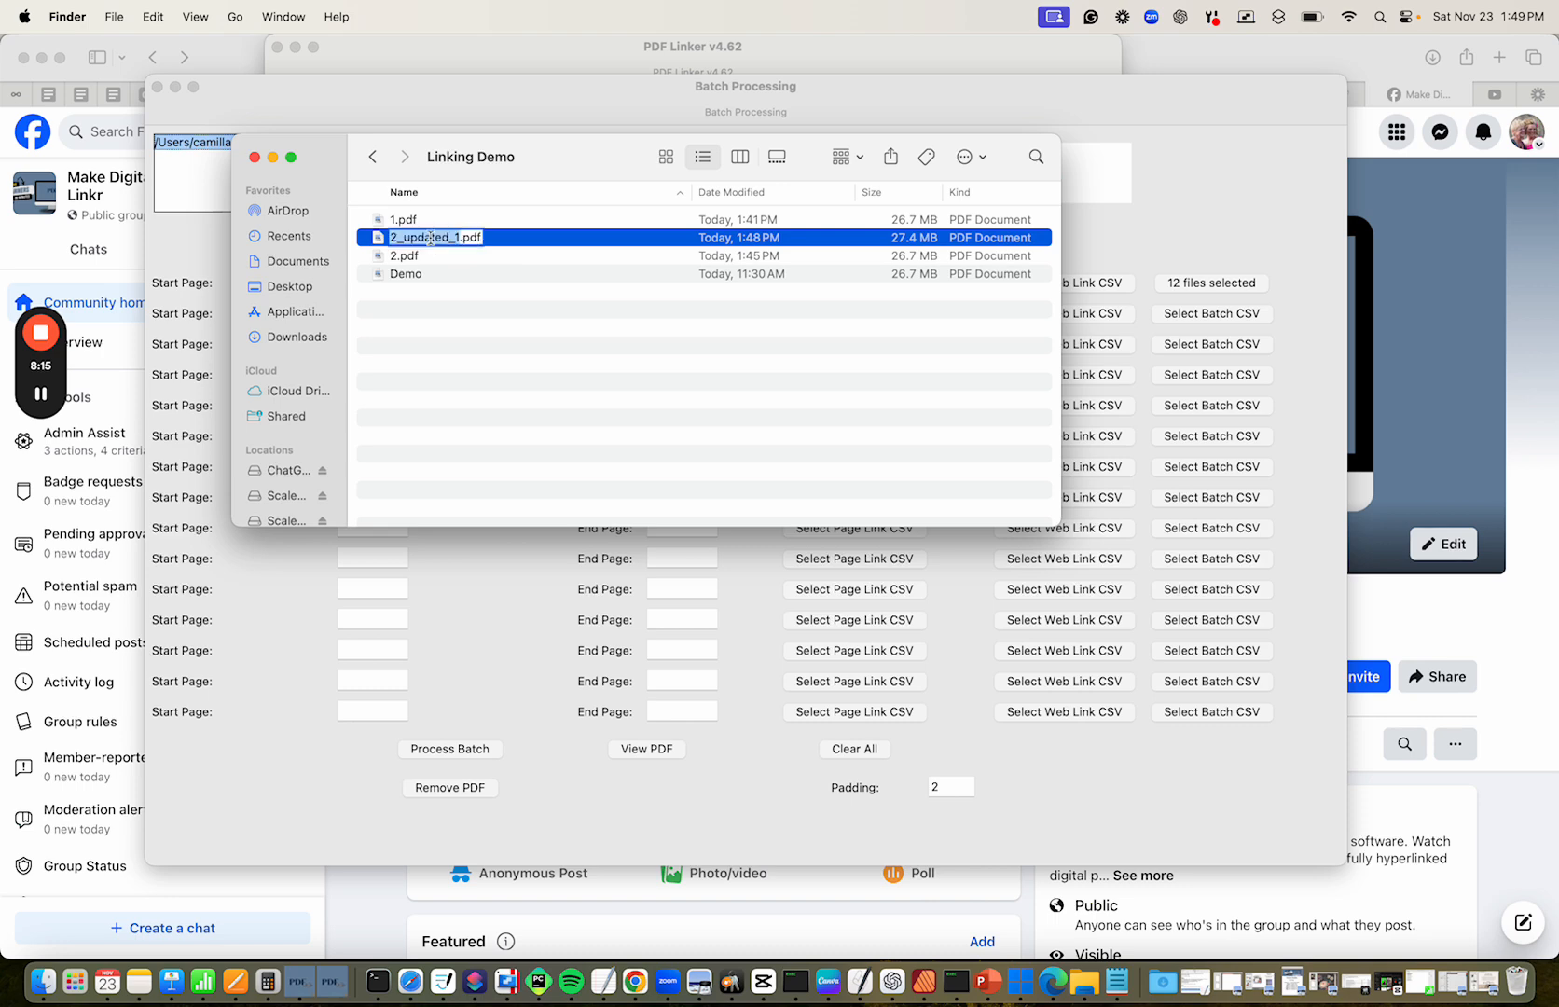
{"action": "type", "text": "3"}
{"action": "key", "text": "Return"}
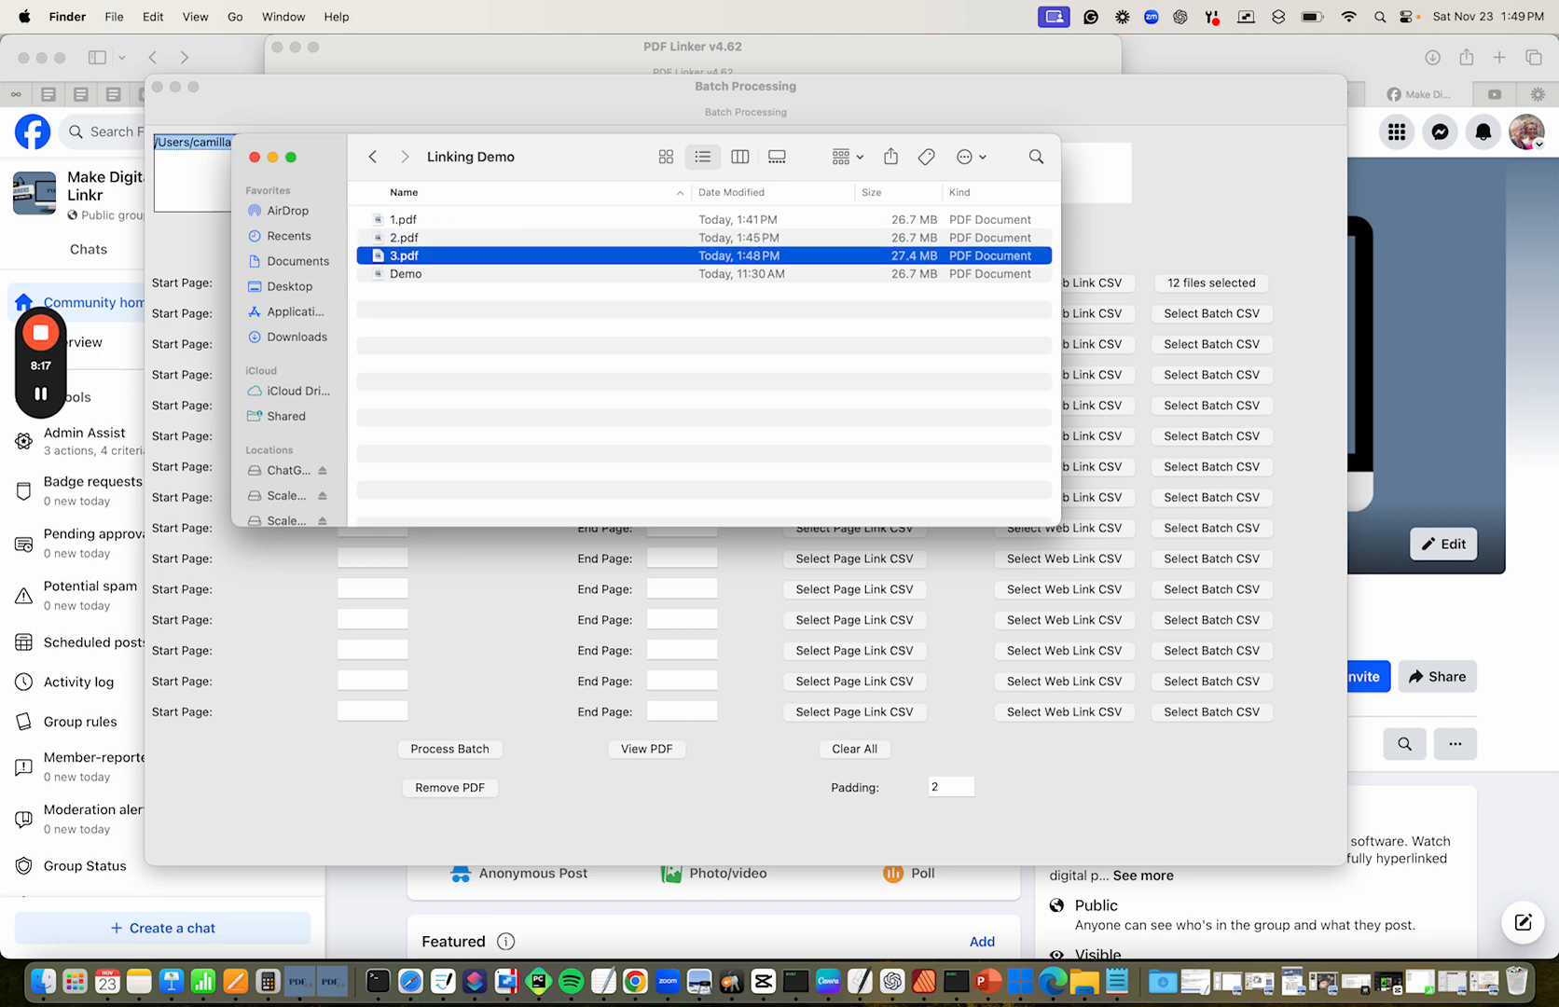
Step: Return to the Batch Processing window and clear all of its entries
{"action": "left_click", "coordinate": [487, 557]}
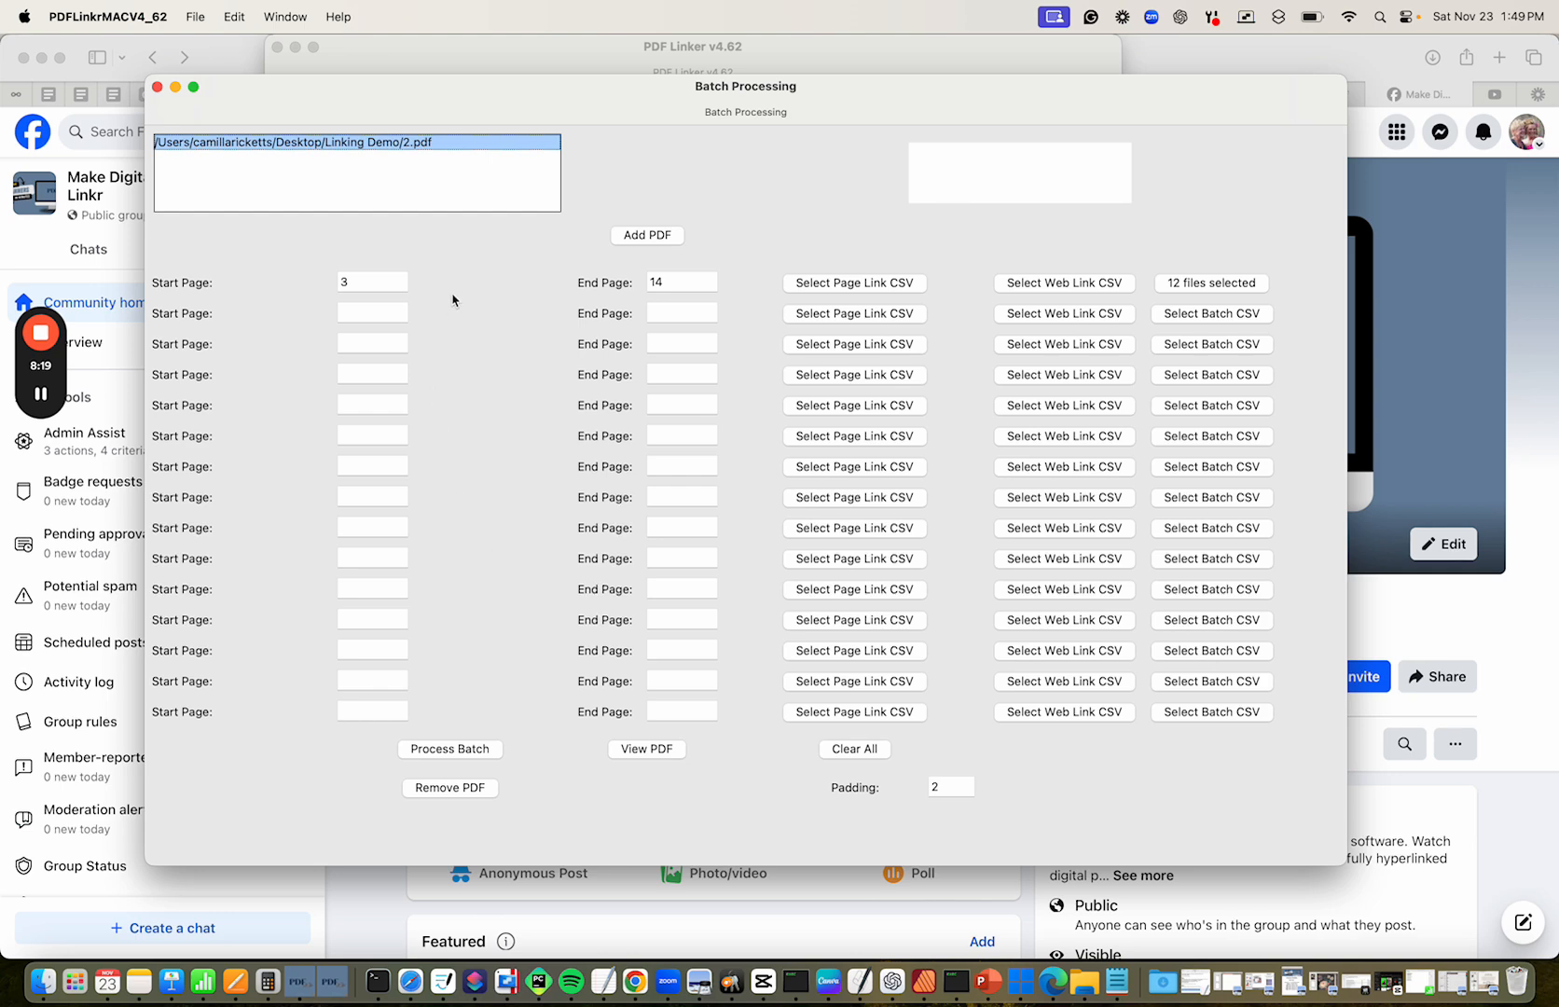
{"action": "left_click", "coordinate": [512, 89]}
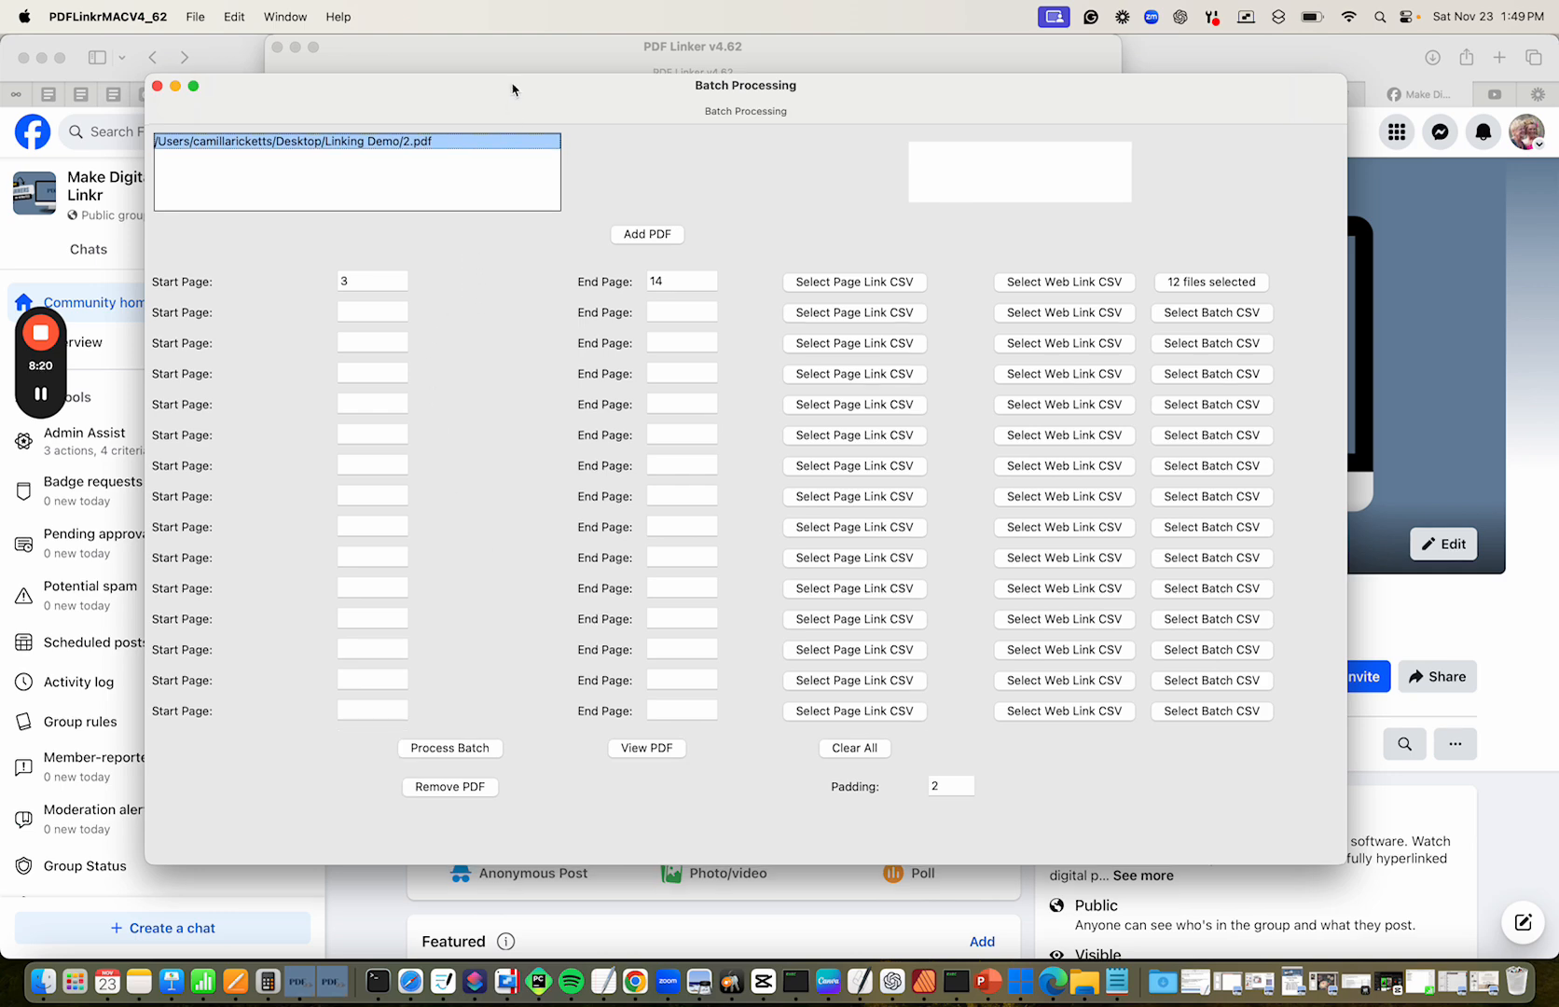
{"action": "left_click", "coordinate": [862, 747]}
{"action": "left_click_drag", "start_coordinate": [539, 87], "coordinate": [501, 92]}
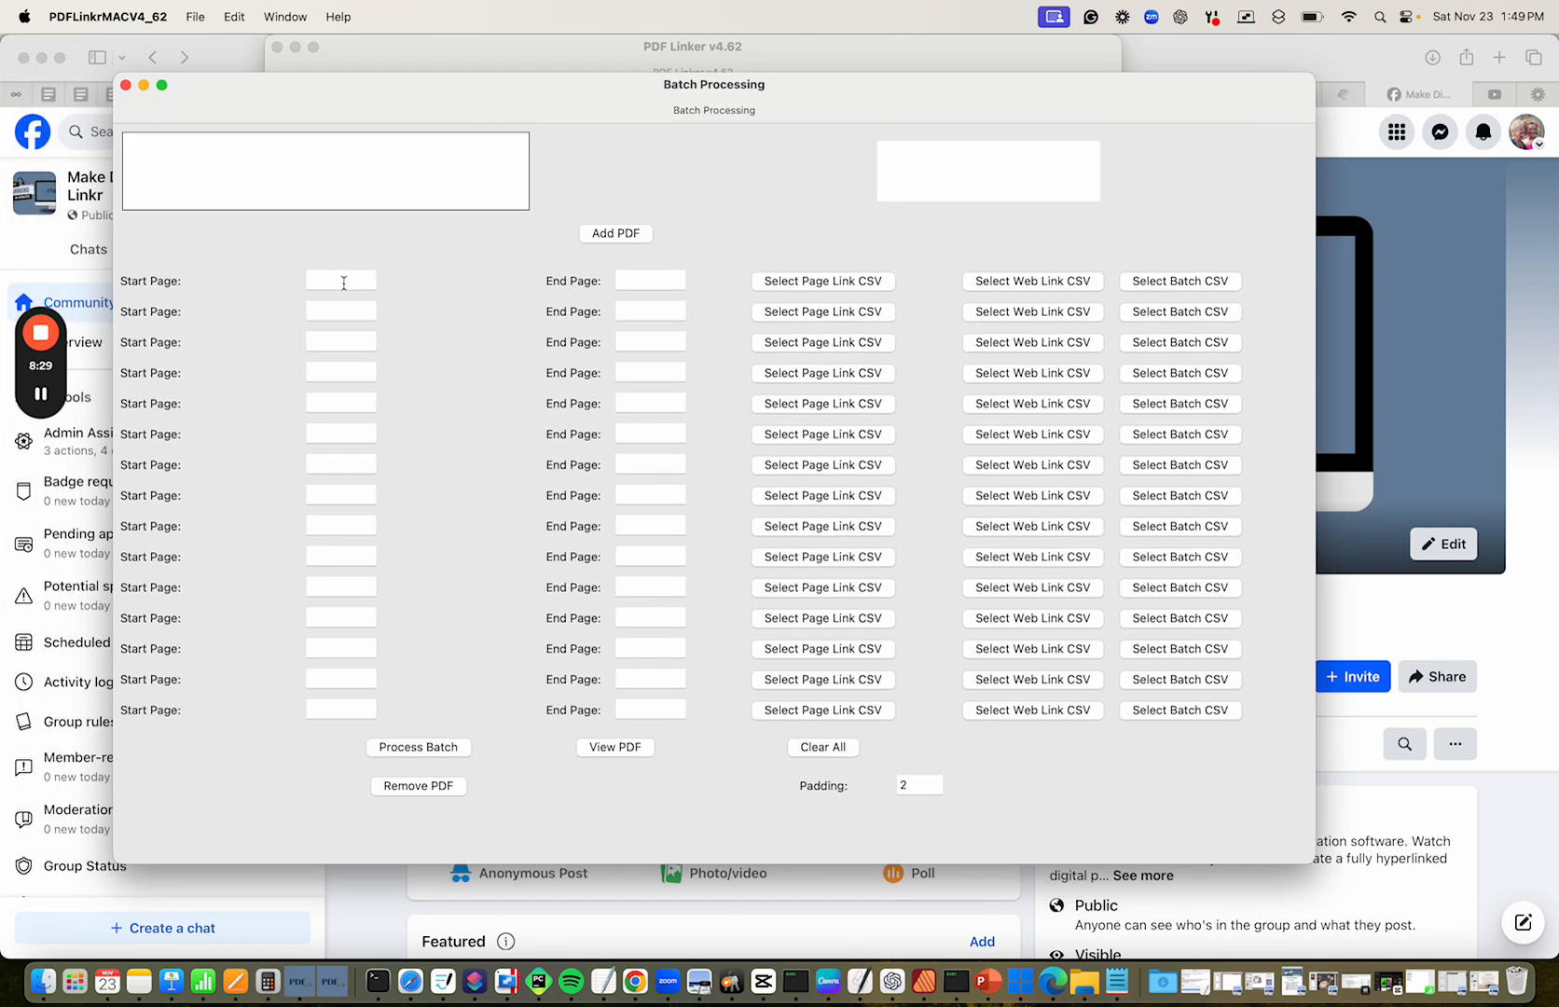
Step: Switch to Finder and show the Desktop folder
{"action": "left_click", "coordinate": [44, 981]}
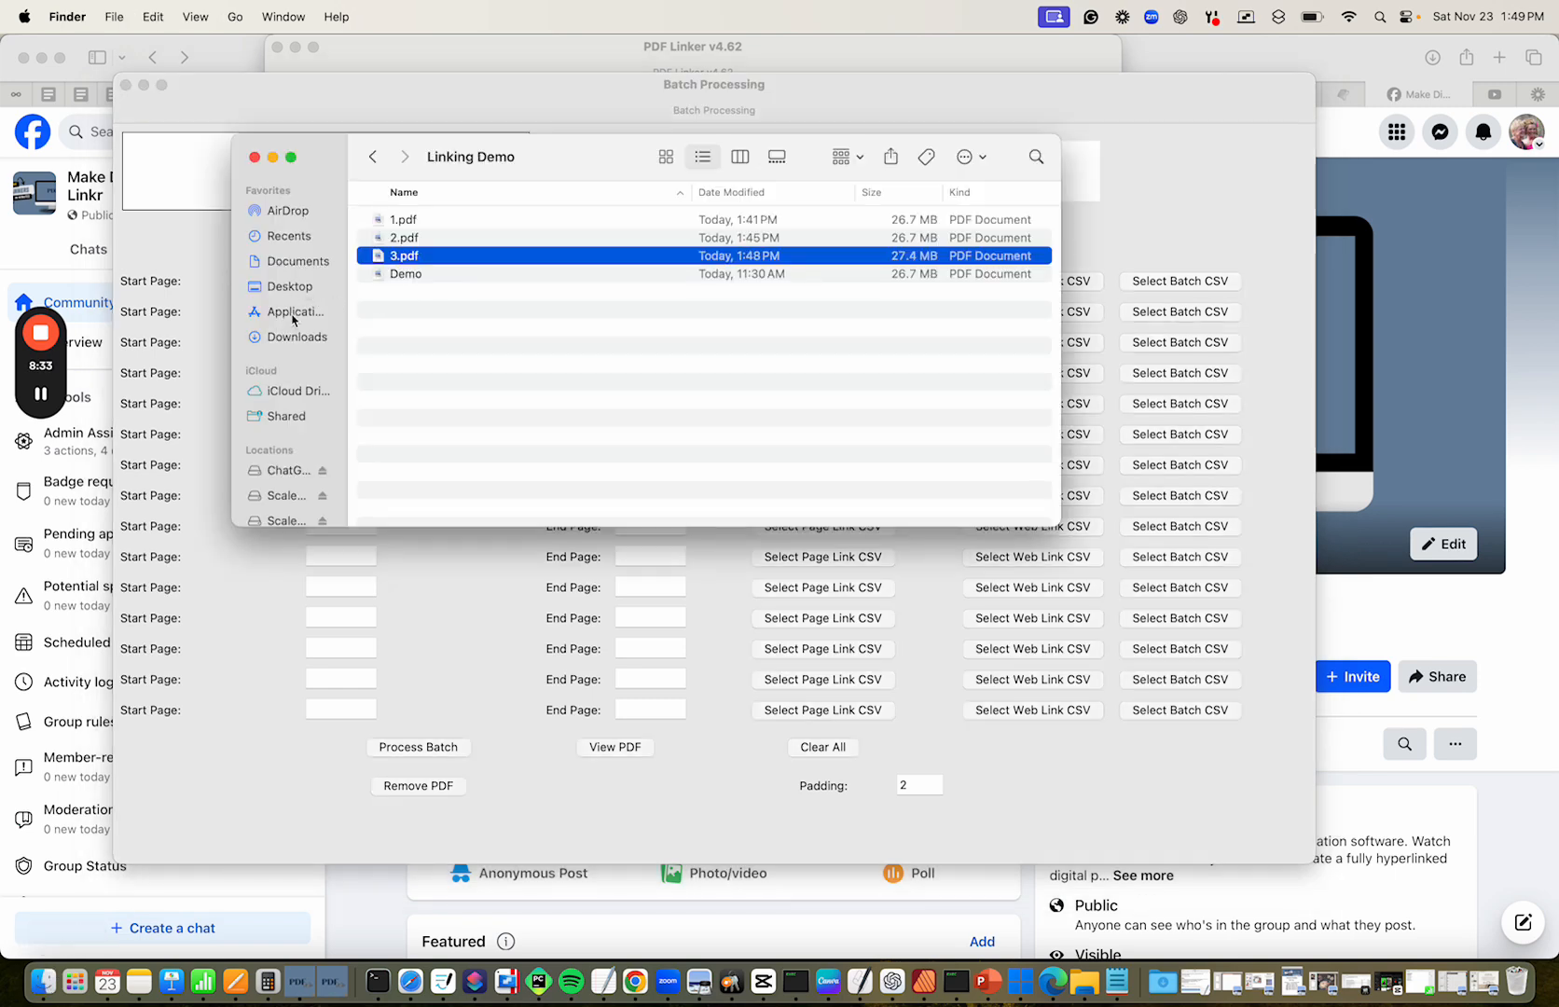
{"action": "left_click", "coordinate": [289, 287]}
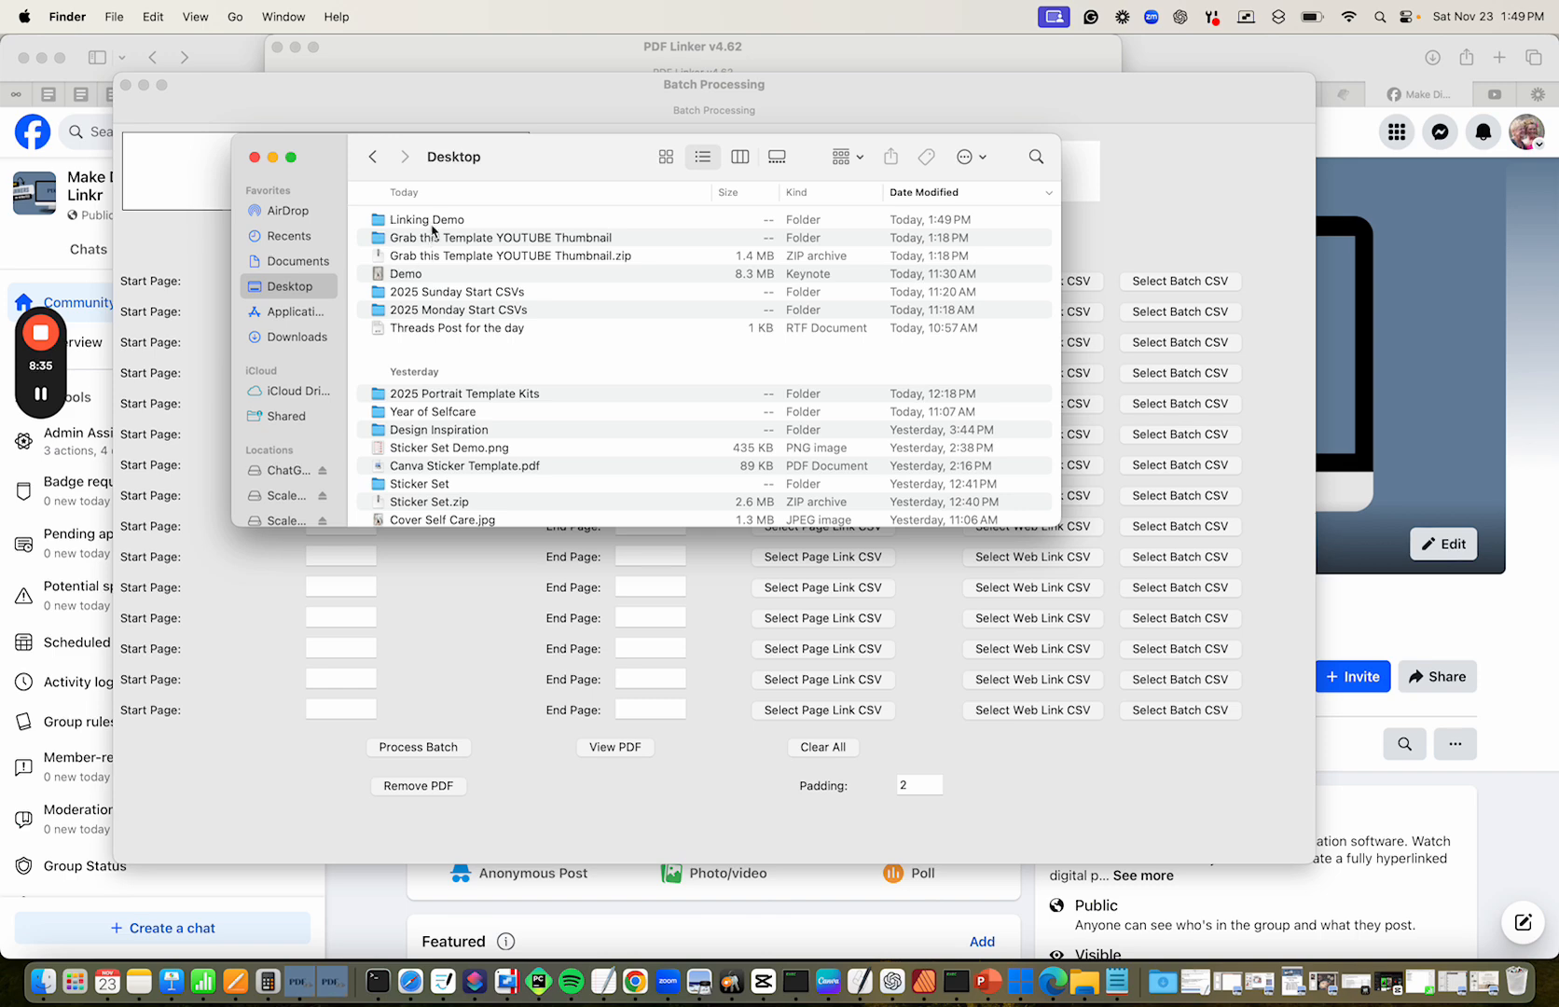
{"action": "left_click", "coordinate": [436, 295]}
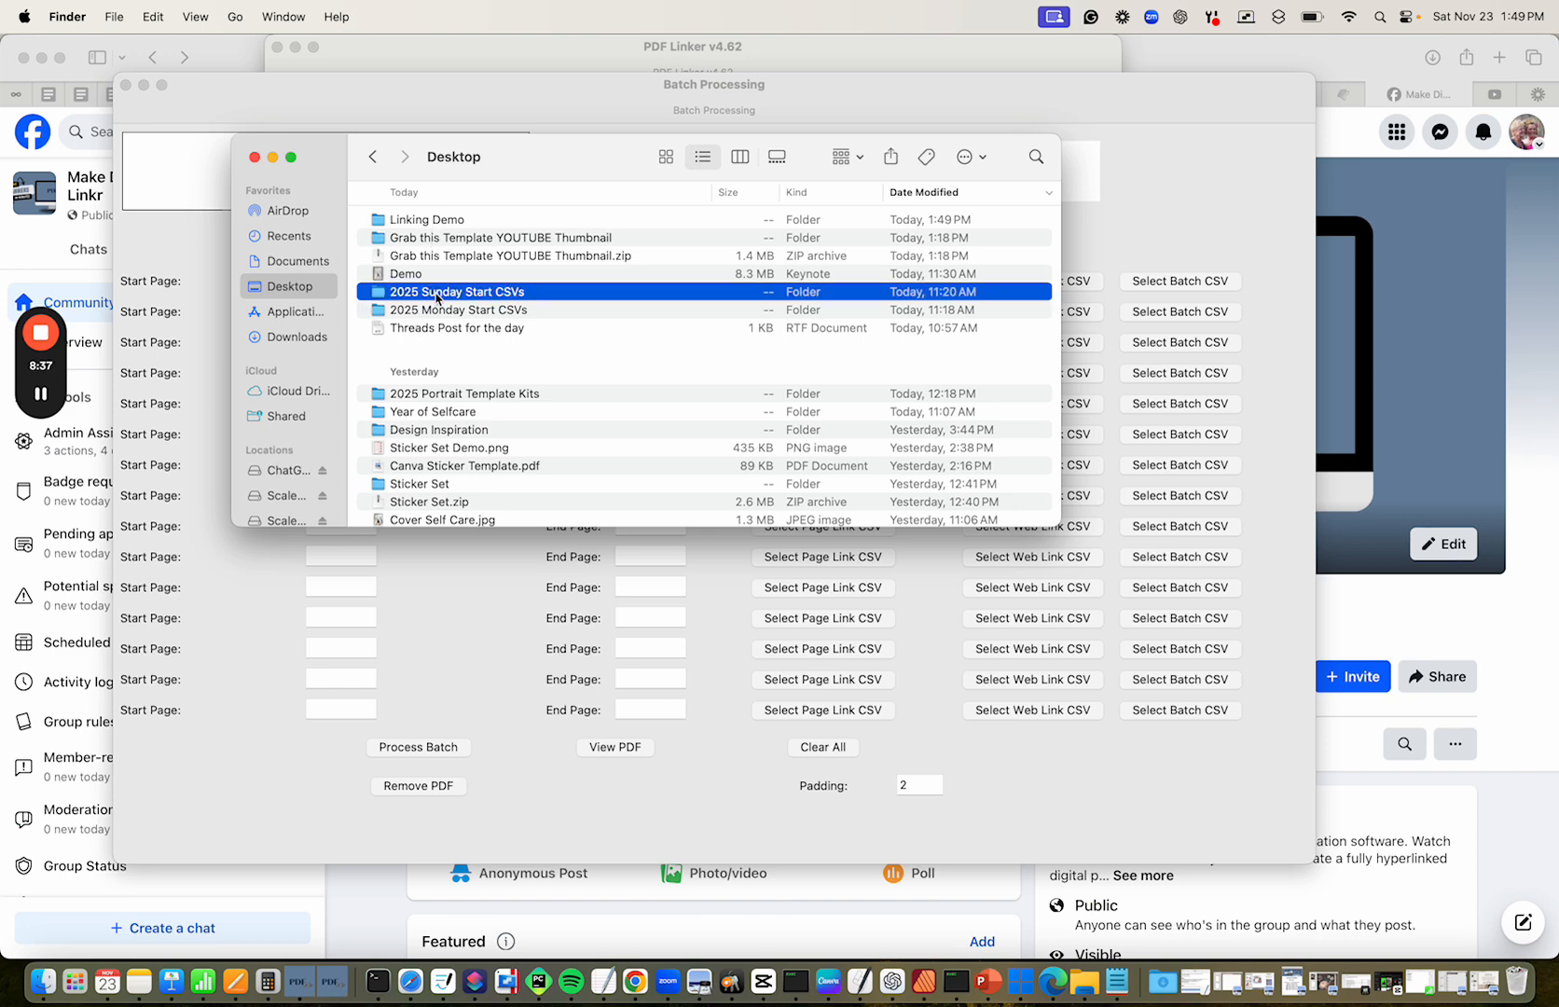
{"action": "double_click", "coordinate": [436, 294]}
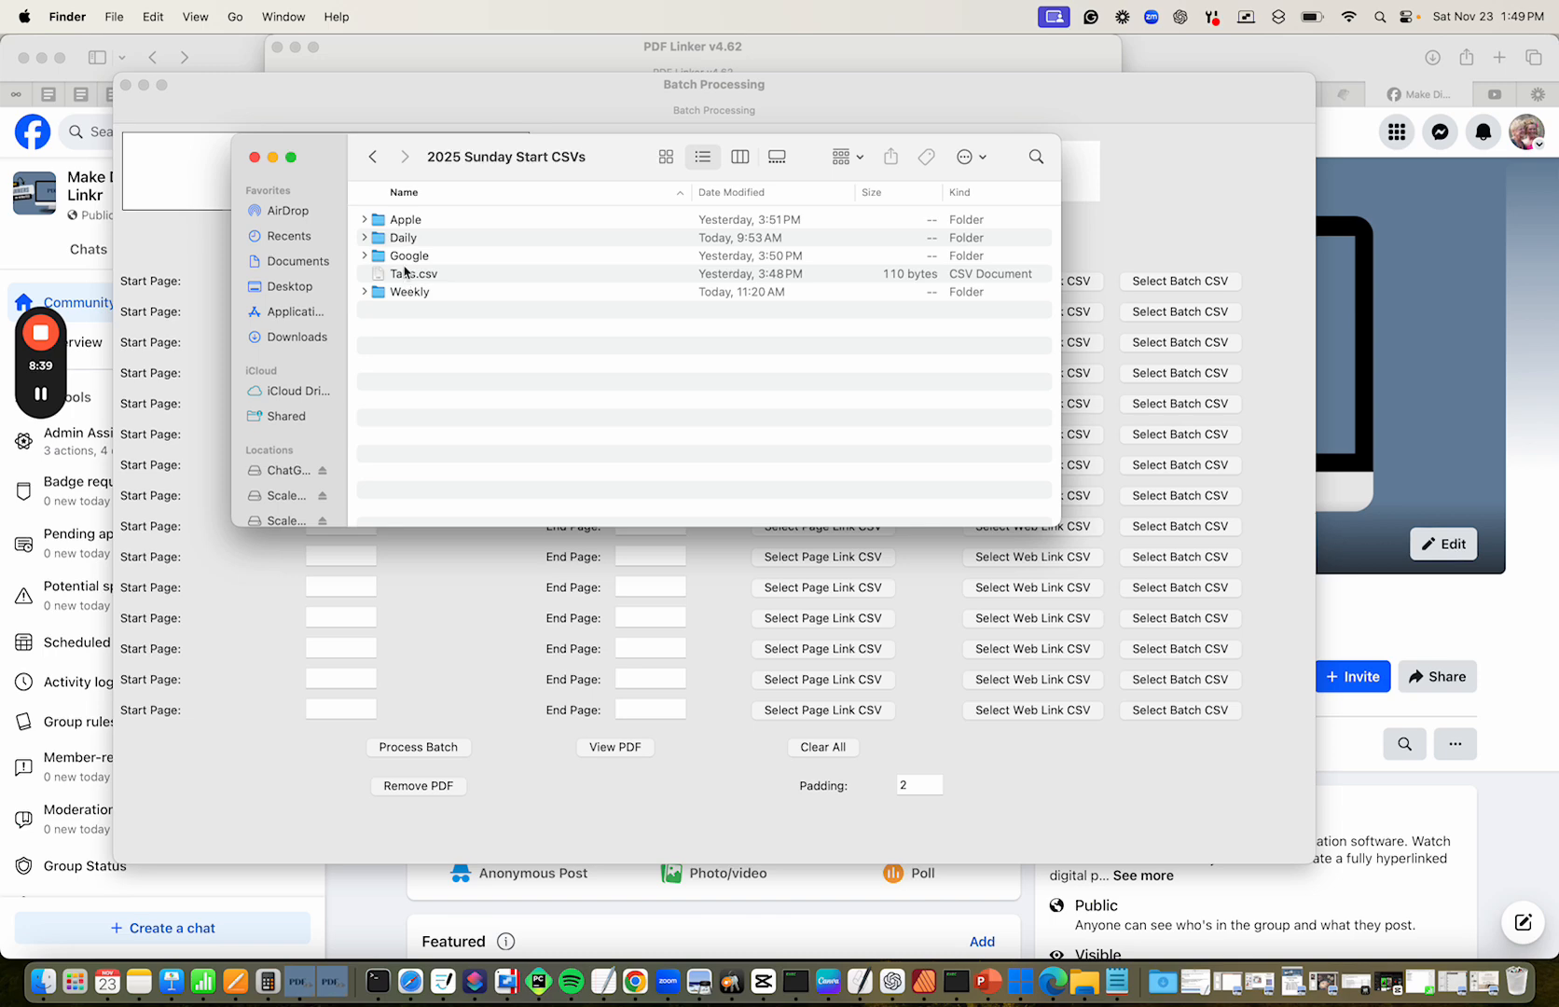
{"action": "left_click", "coordinate": [372, 156]}
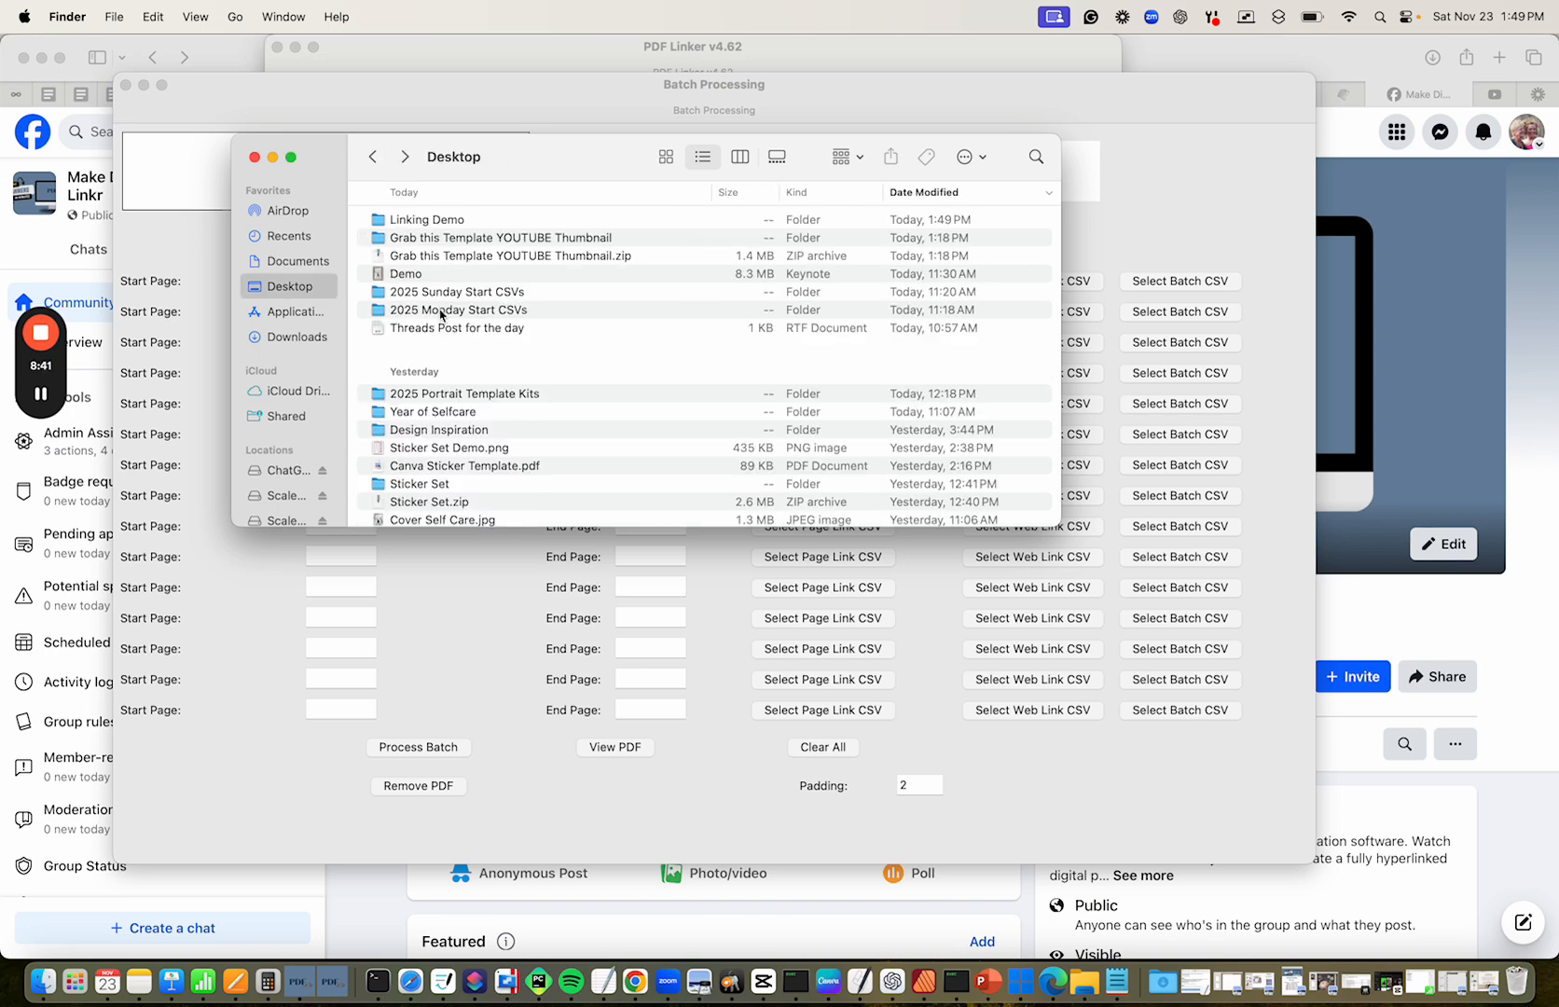
Step: Open Link Map.pdf from the 2025 Monday Start CSVs folder and arrange it beside the Batch Processing window
{"action": "double_click", "coordinate": [442, 311]}
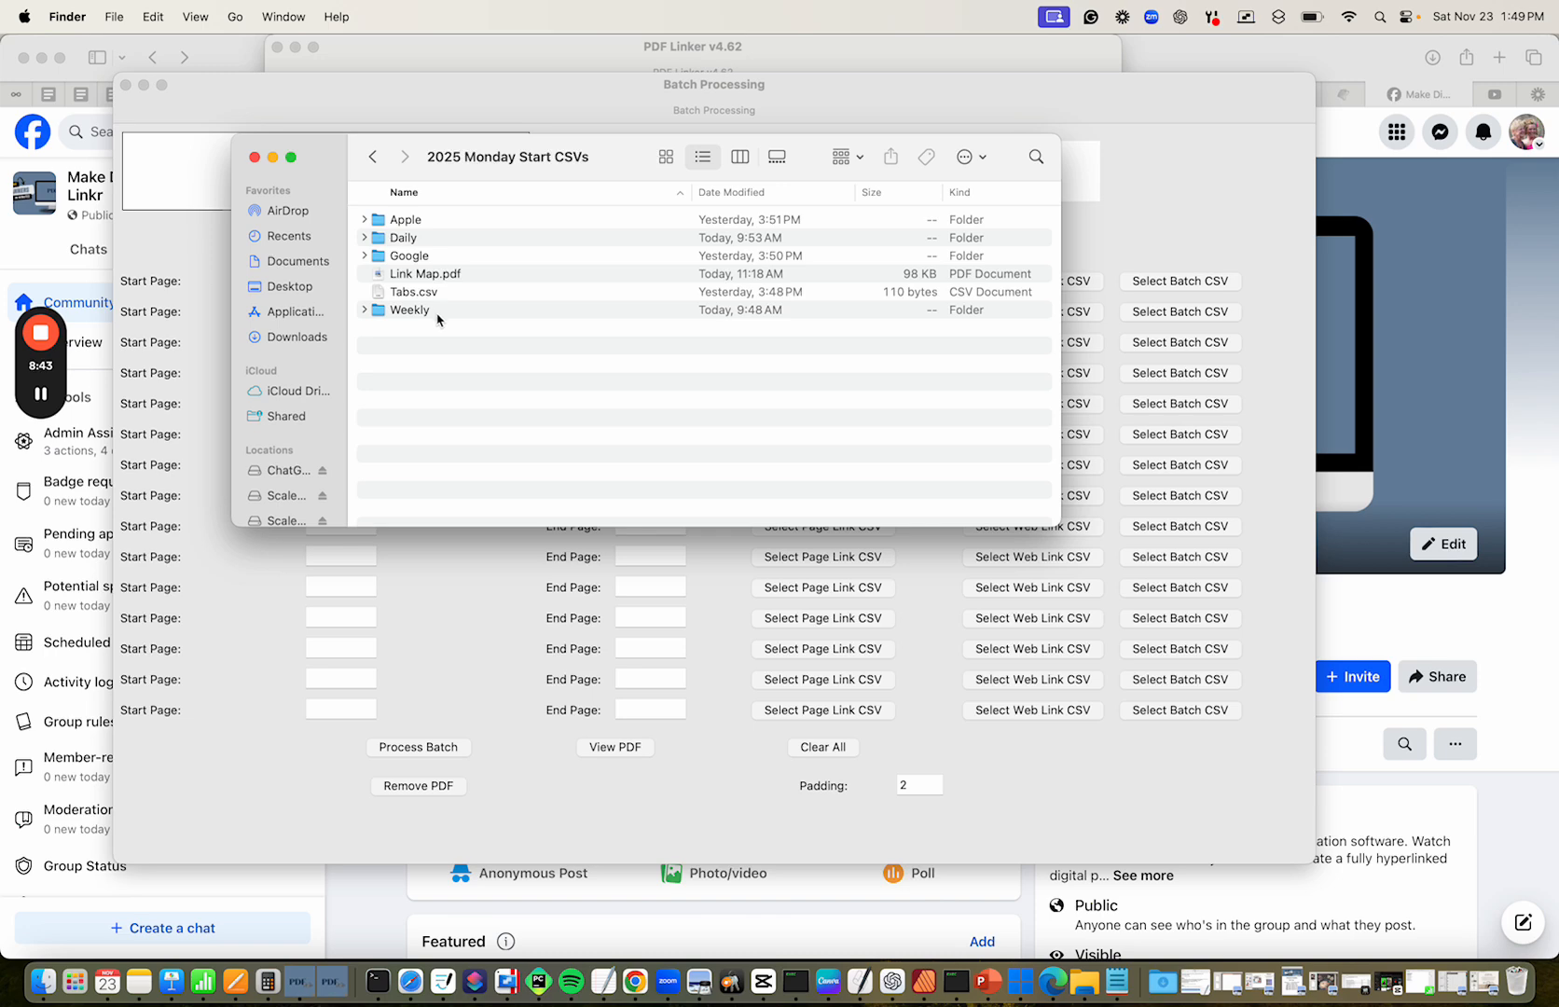
{"action": "double_click", "coordinate": [410, 274]}
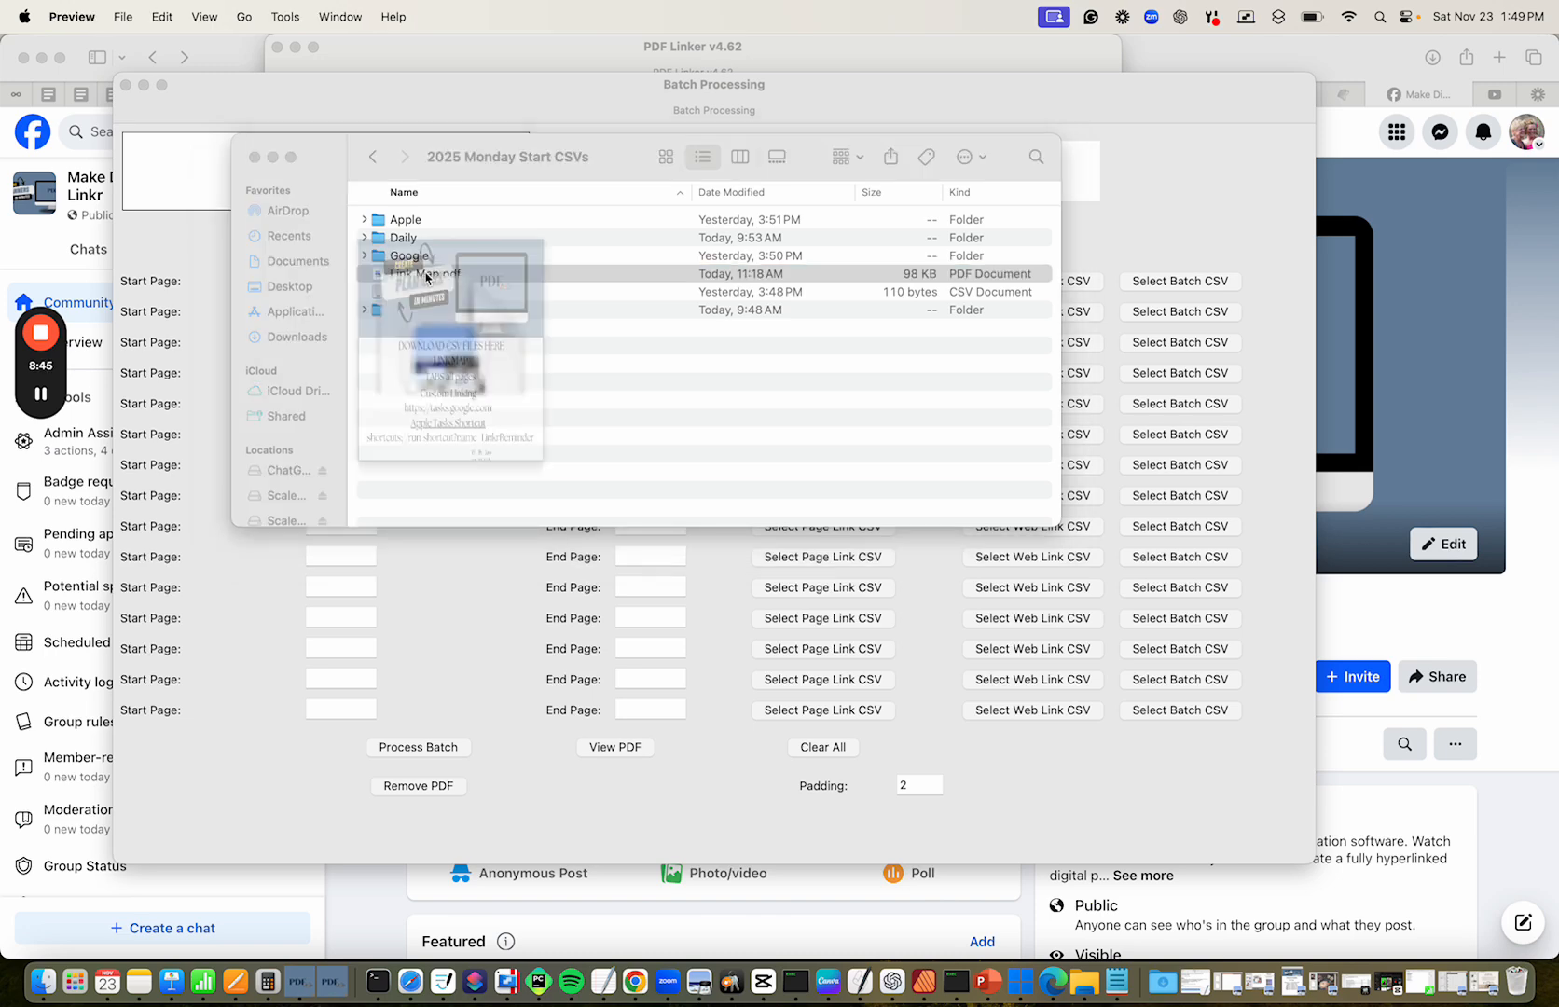
{"action": "scroll", "coordinate": [576, 606], "scroll_direction": "down", "scroll_amount": 5}
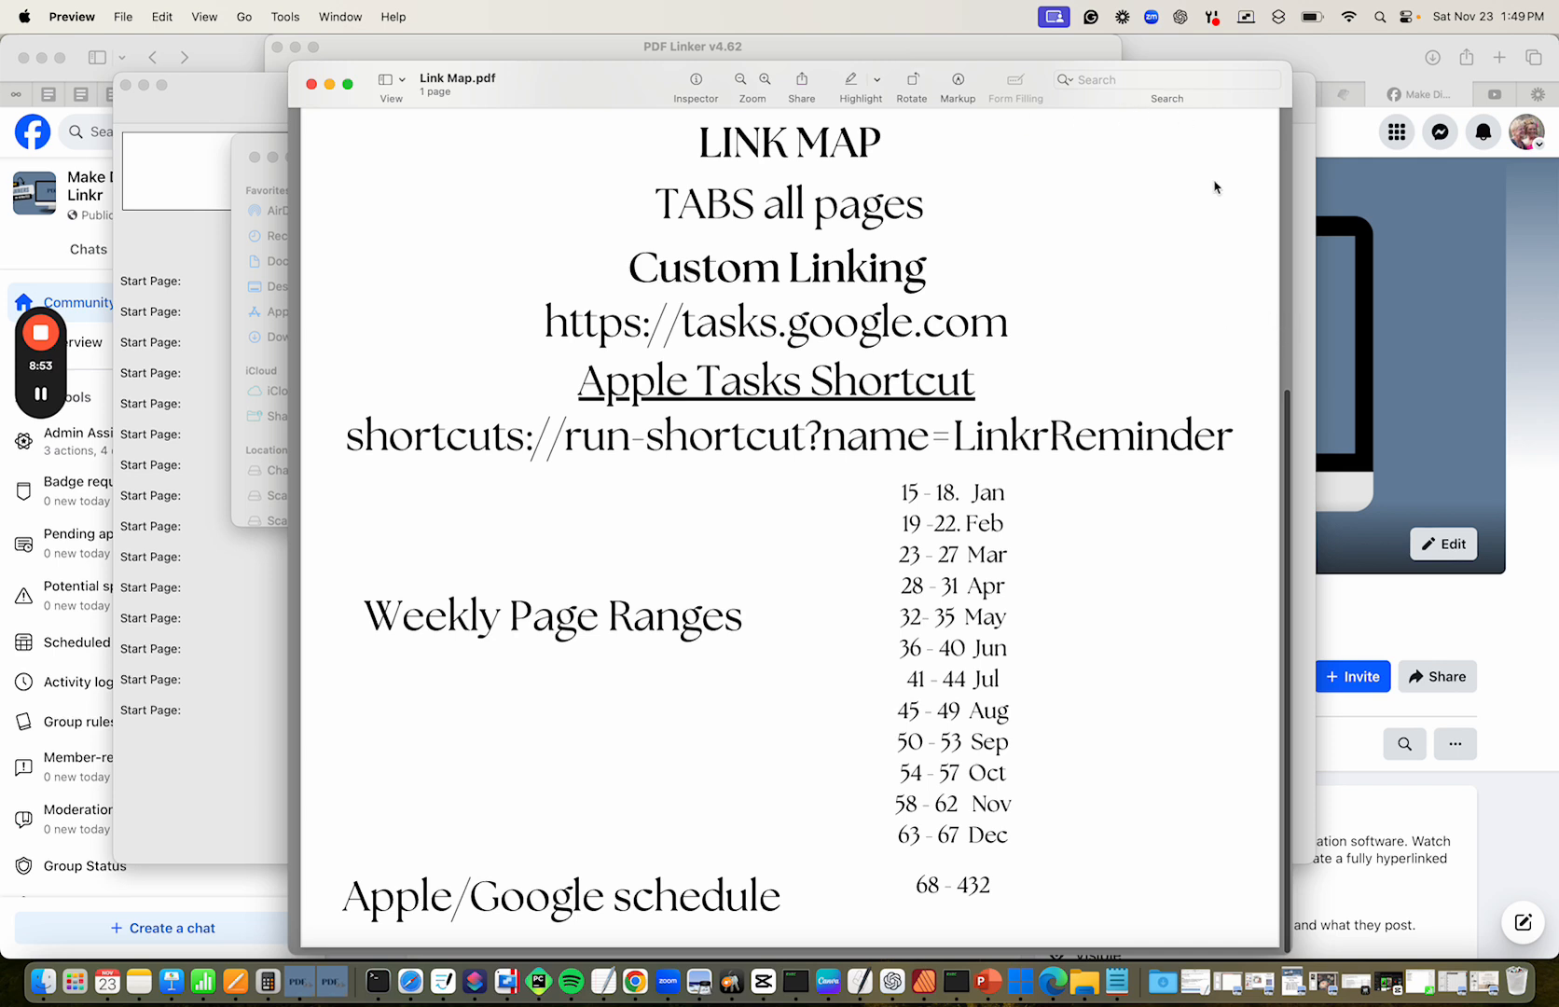
{"action": "left_click_drag", "start_coordinate": [636, 89], "coordinate": [957, 156]}
{"action": "left_click", "coordinate": [1062, 102]}
Step: Set the January to March weekly page ranges in the first three batch rows to 15–18, 19–22 and 23–27
{"action": "left_click", "coordinate": [929, 333]}
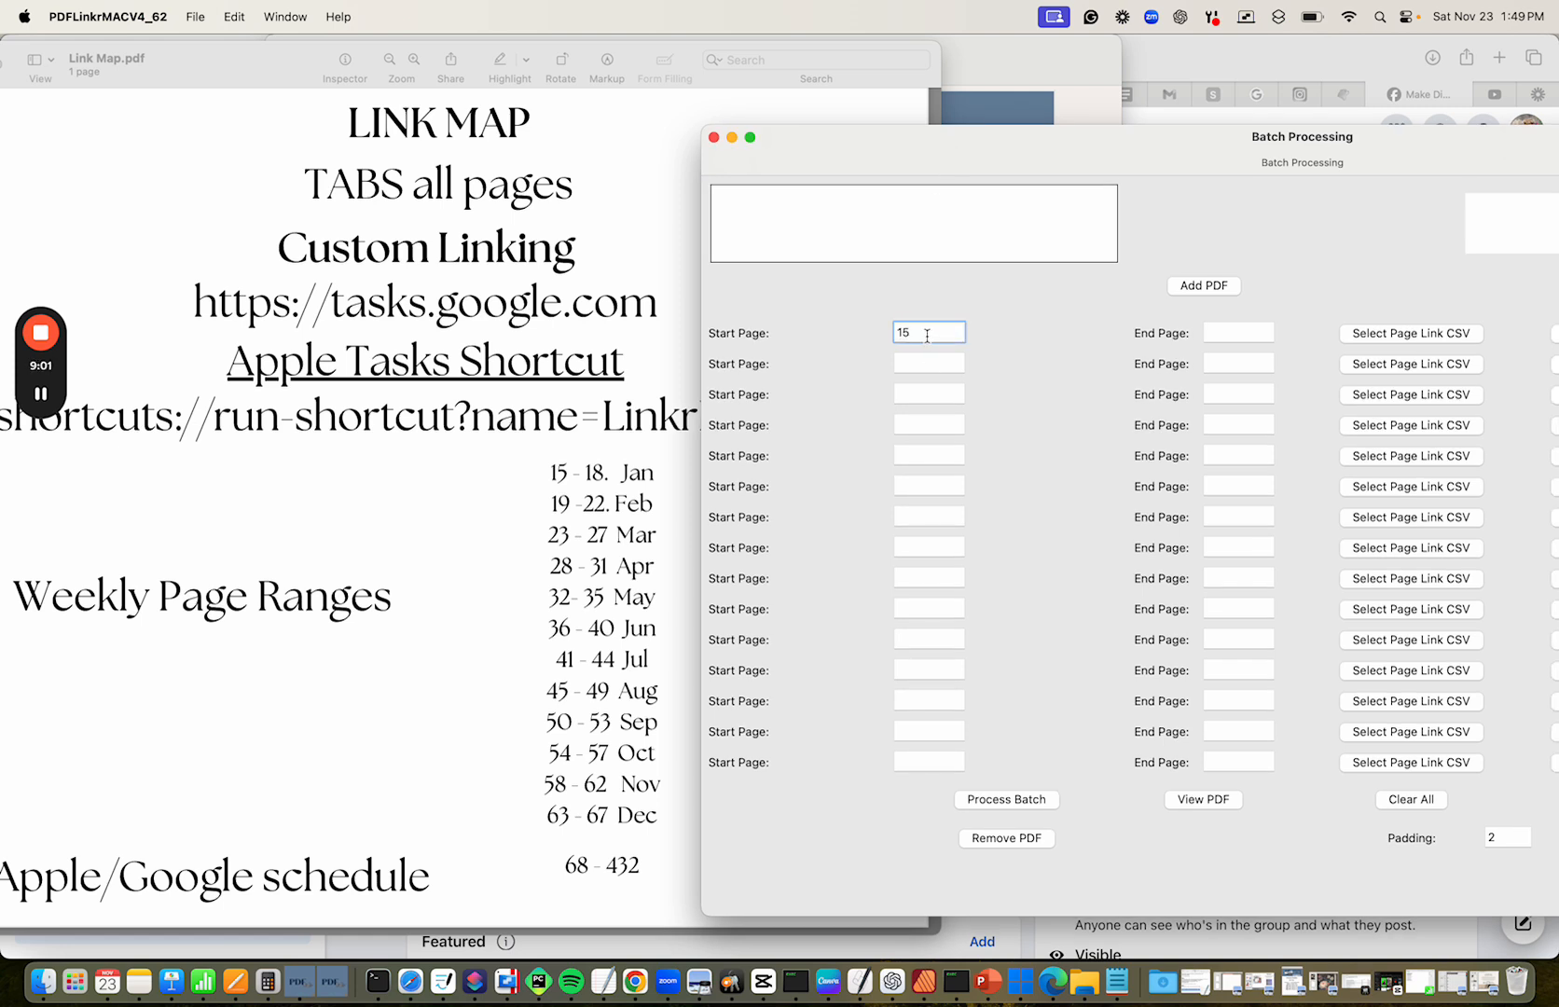
{"action": "key", "text": "Tab"}
{"action": "left_click", "coordinate": [919, 363]}
{"action": "key", "text": "Tab"}
{"action": "left_click", "coordinate": [921, 390]}
{"action": "type", "text": "23"}
{"action": "left_click", "coordinate": [1230, 392]}
{"action": "type", "text": "27"}
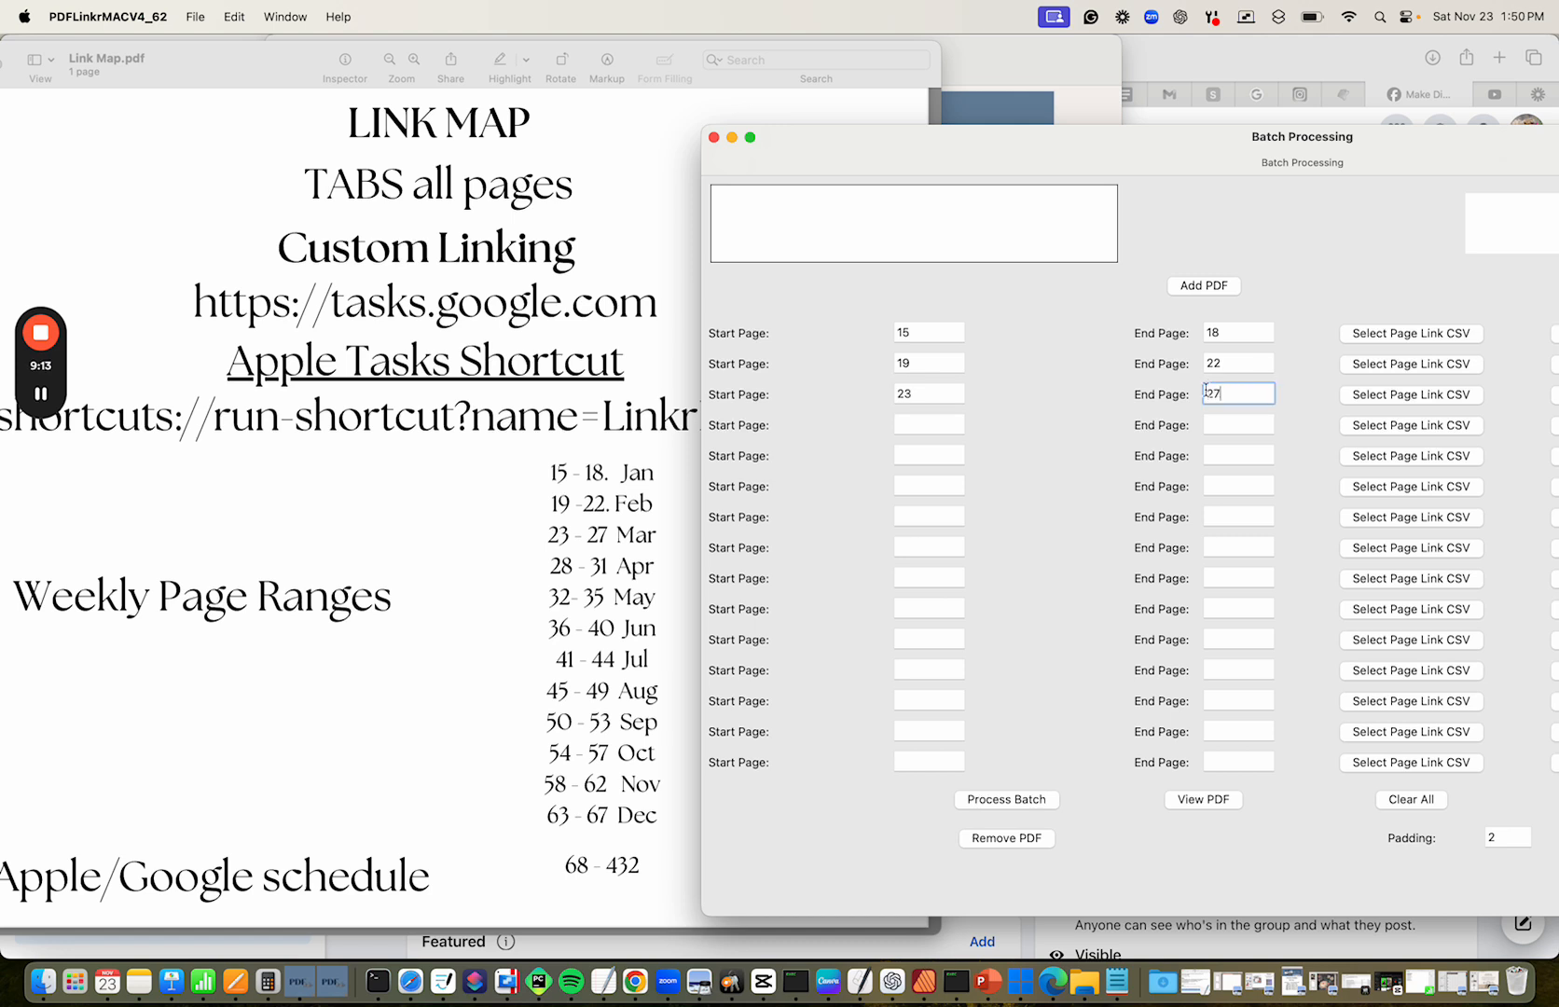
Step: Set the April and May weekly page ranges in the fourth and fifth rows to 28–31 and 32–35
{"action": "left_click", "coordinate": [925, 421]}
{"action": "left_click", "coordinate": [1225, 424]}
{"action": "type", "text": "31"}
{"action": "left_click", "coordinate": [918, 454]}
{"action": "type", "text": "23"}
{"action": "key", "text": "Tab"}
{"action": "type", "text": "35"}
{"action": "left_click", "coordinate": [917, 484]}
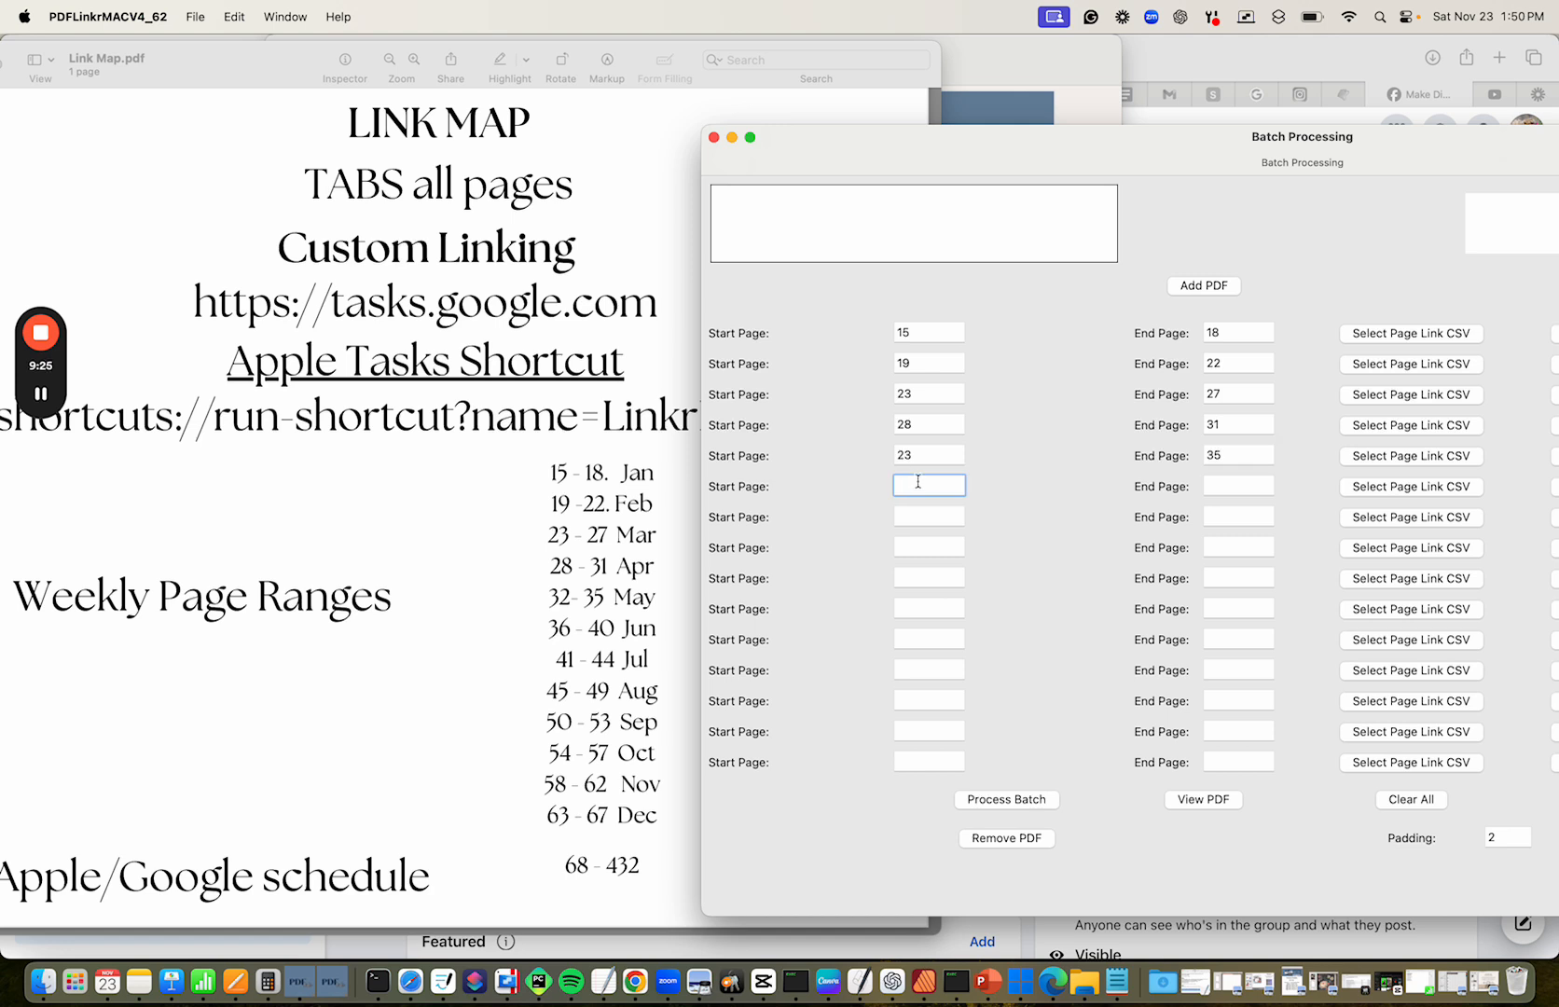
{"action": "left_click_drag", "start_coordinate": [927, 454], "coordinate": [868, 458]}
{"action": "type", "text": "32"}
Step: Set the June and July weekly page ranges in the sixth and seventh rows to 36–40 and 41–44
{"action": "left_click", "coordinate": [933, 485]}
{"action": "type", "text": "36"}
{"action": "left_click", "coordinate": [1226, 484]}
{"action": "left_click", "coordinate": [927, 518]}
{"action": "type", "text": "41"}
{"action": "left_click", "coordinate": [1229, 519]}
{"action": "type", "text": "44"}
Step: Set the August and September weekly page ranges in the eighth and ninth rows to 45–49 and 50–53
{"action": "left_click", "coordinate": [919, 545]}
{"action": "type", "text": "45"}
{"action": "left_click", "coordinate": [1230, 543]}
{"action": "type", "text": "49"}
{"action": "left_click", "coordinate": [921, 577]}
{"action": "type", "text": "50"}
{"action": "left_click", "coordinate": [1223, 576]}
{"action": "type", "text": "53"}
Step: Set the October to December weekly page ranges in rows ten to twelve to 54–57, 58–62 and 63–67
{"action": "left_click", "coordinate": [909, 611]}
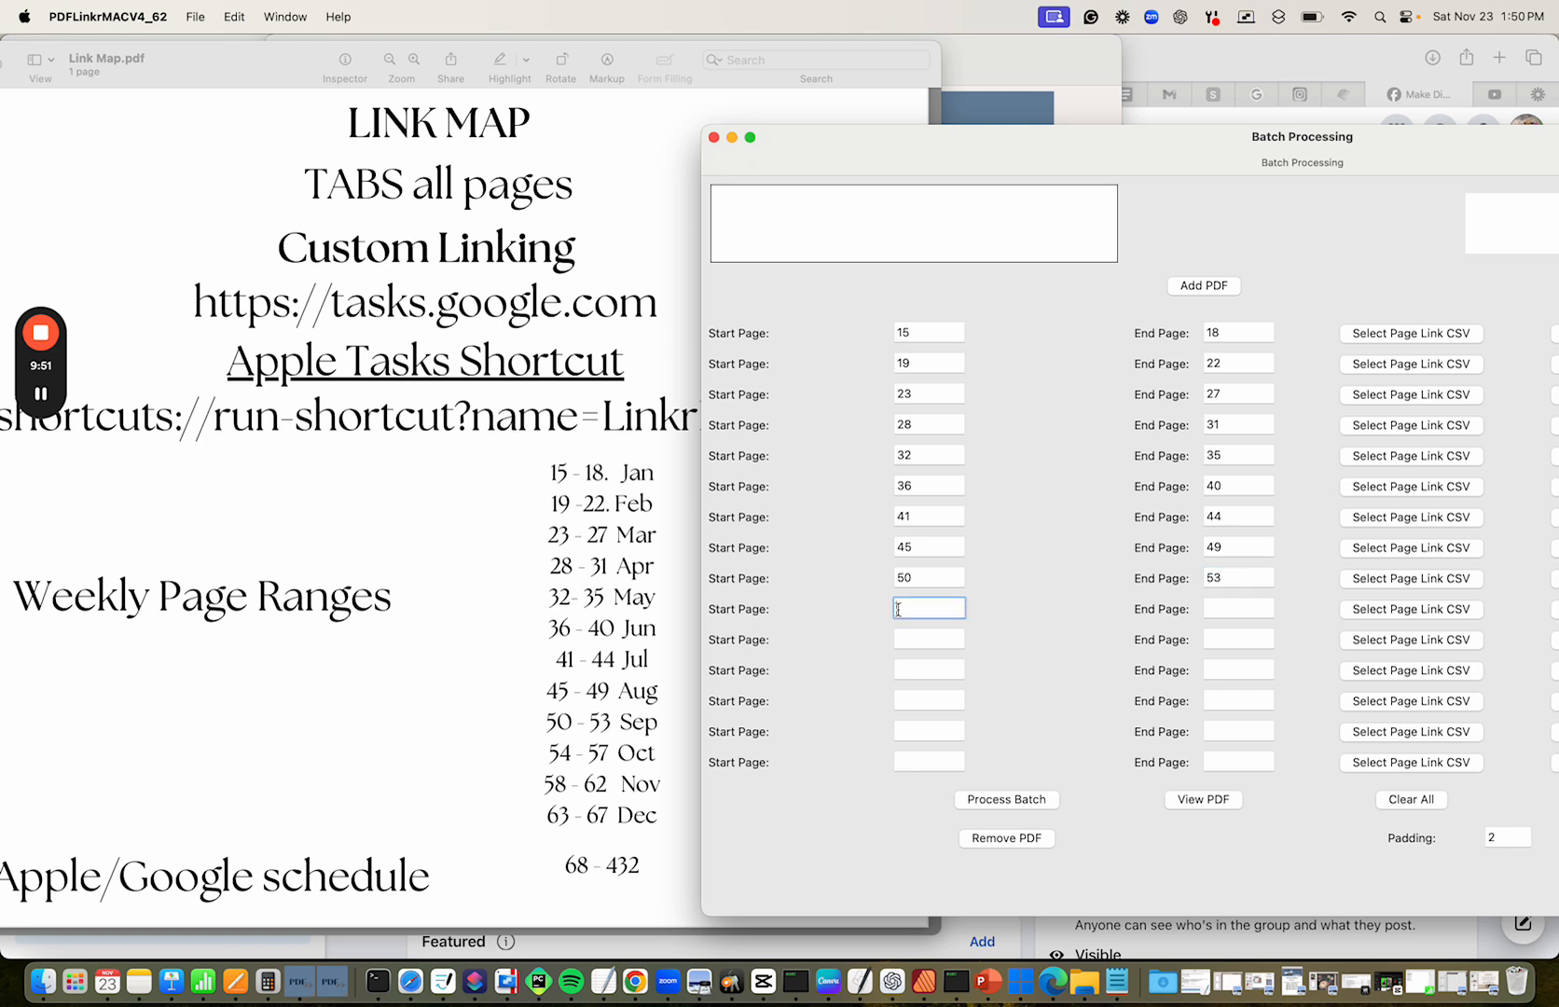
{"action": "type", "text": "54"}
{"action": "left_click", "coordinate": [1216, 612]}
{"action": "type", "text": "57"}
{"action": "left_click", "coordinate": [922, 637]}
{"action": "type", "text": "8"}
{"action": "left_click", "coordinate": [1231, 640]}
{"action": "left_click", "coordinate": [936, 671]}
{"action": "type", "text": "63"}
{"action": "left_click", "coordinate": [1240, 672]}
{"action": "type", "text": "67"}
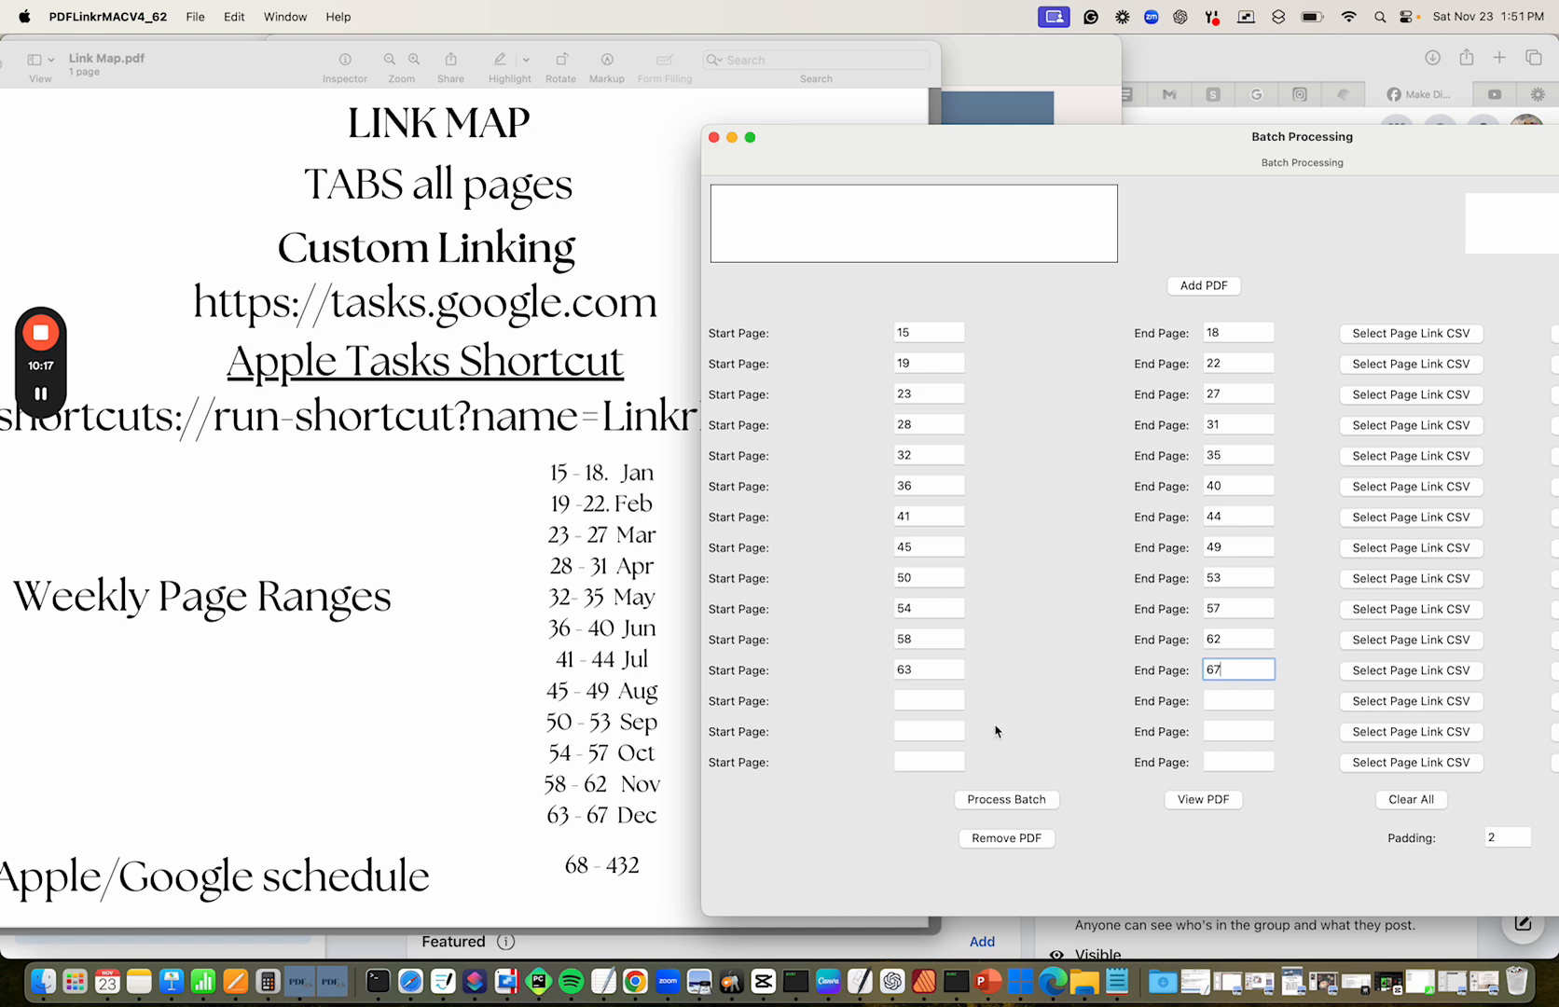
Step: Add 3.pdf from the Linking Demo folder to the batch and select it in the PDF list
{"action": "left_click_drag", "start_coordinate": [1019, 143], "coordinate": [526, 118]}
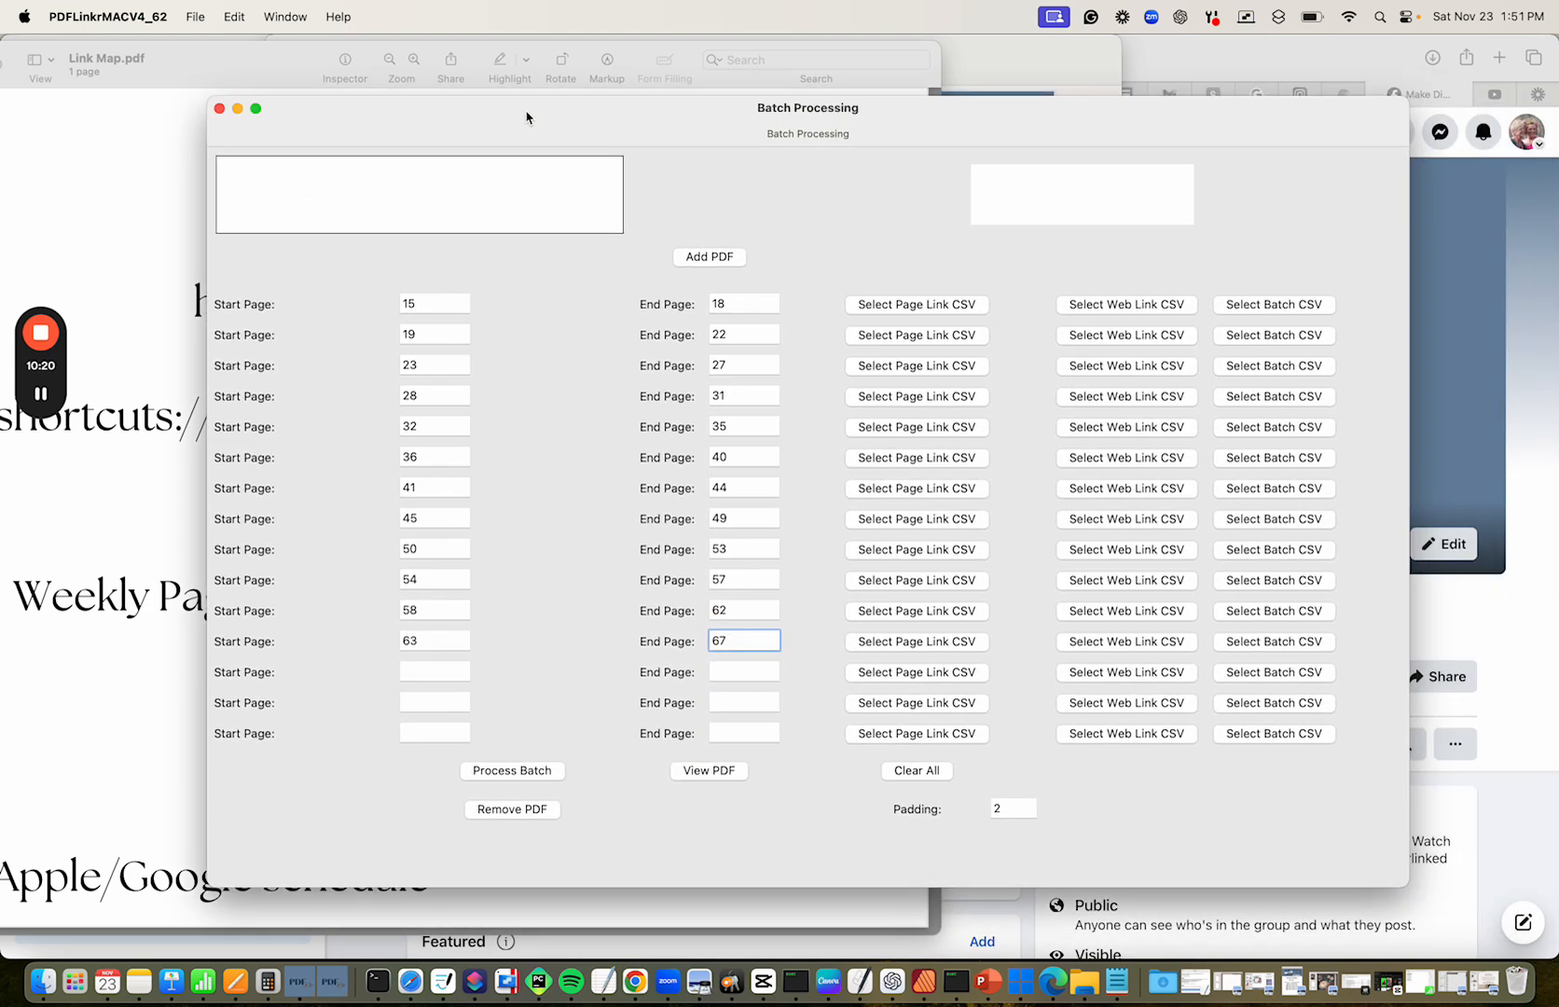
{"action": "left_click", "coordinate": [712, 258]}
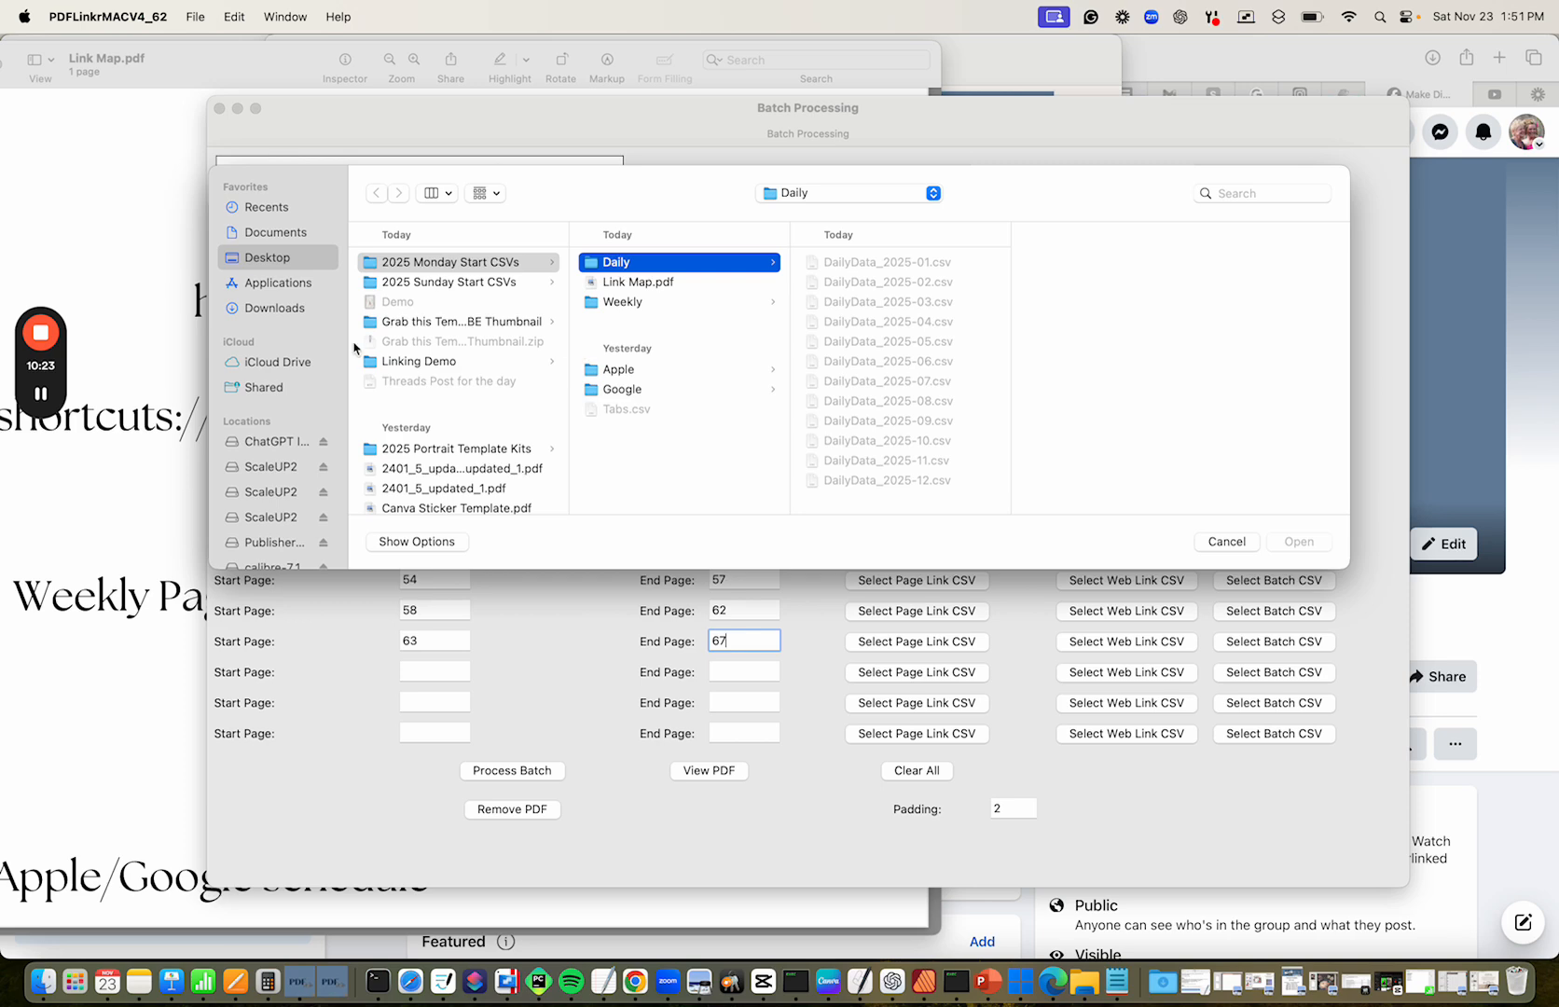
{"action": "key", "text": "Left"}
{"action": "left_click", "coordinate": [390, 368]}
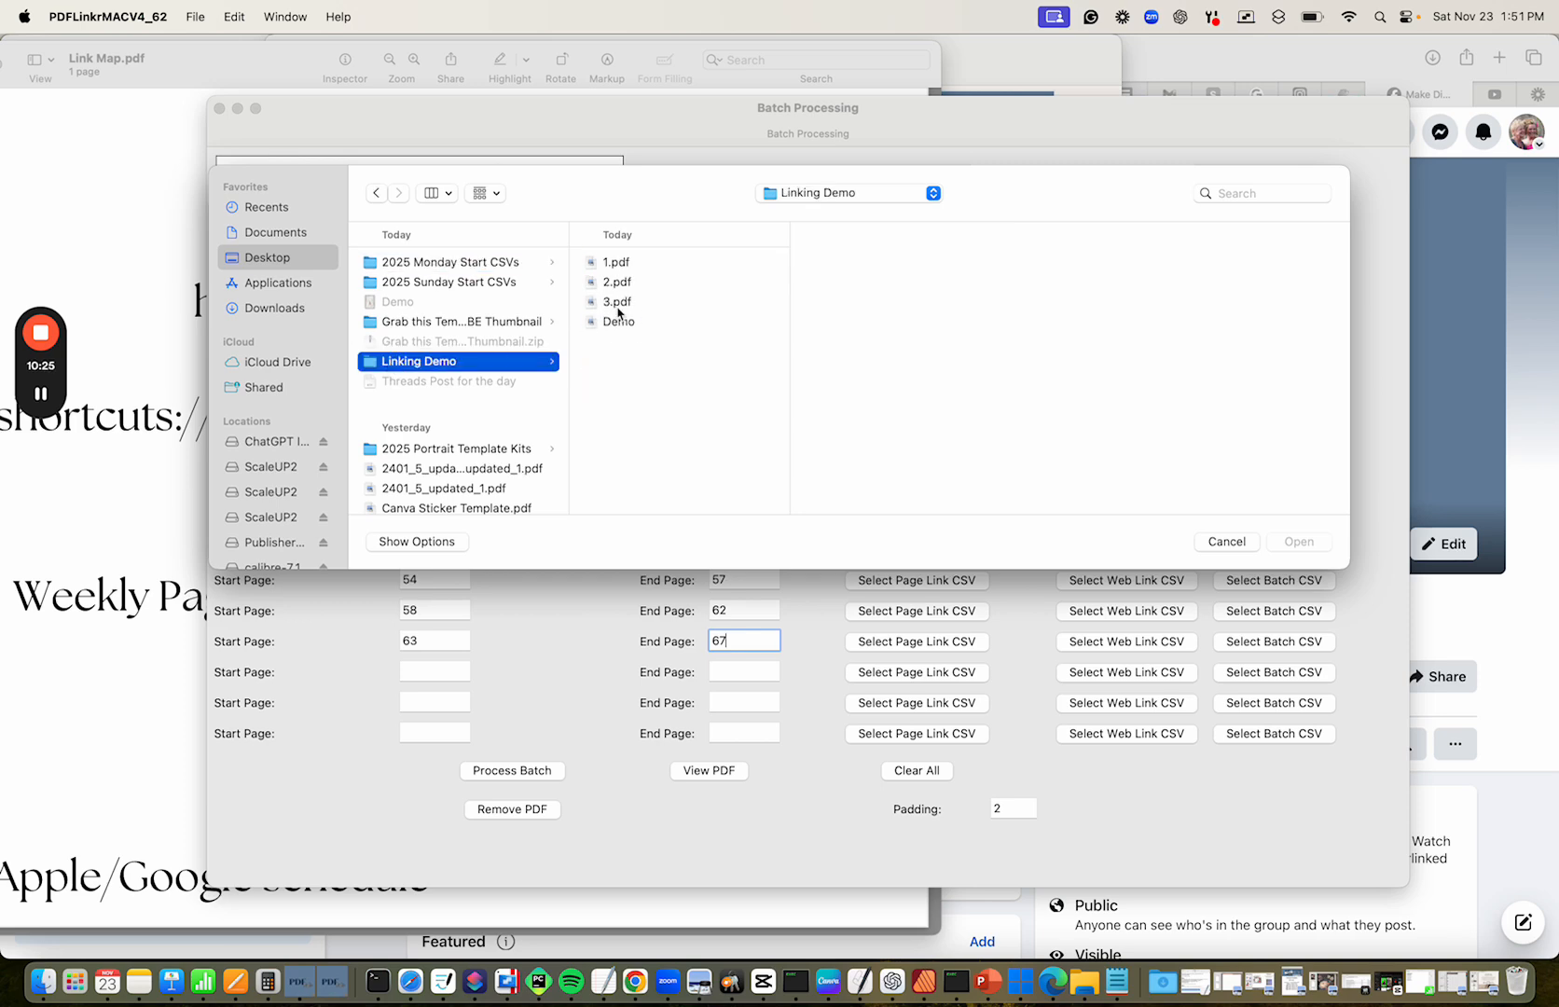
{"action": "double_click", "coordinate": [619, 303]}
{"action": "left_click", "coordinate": [426, 168]}
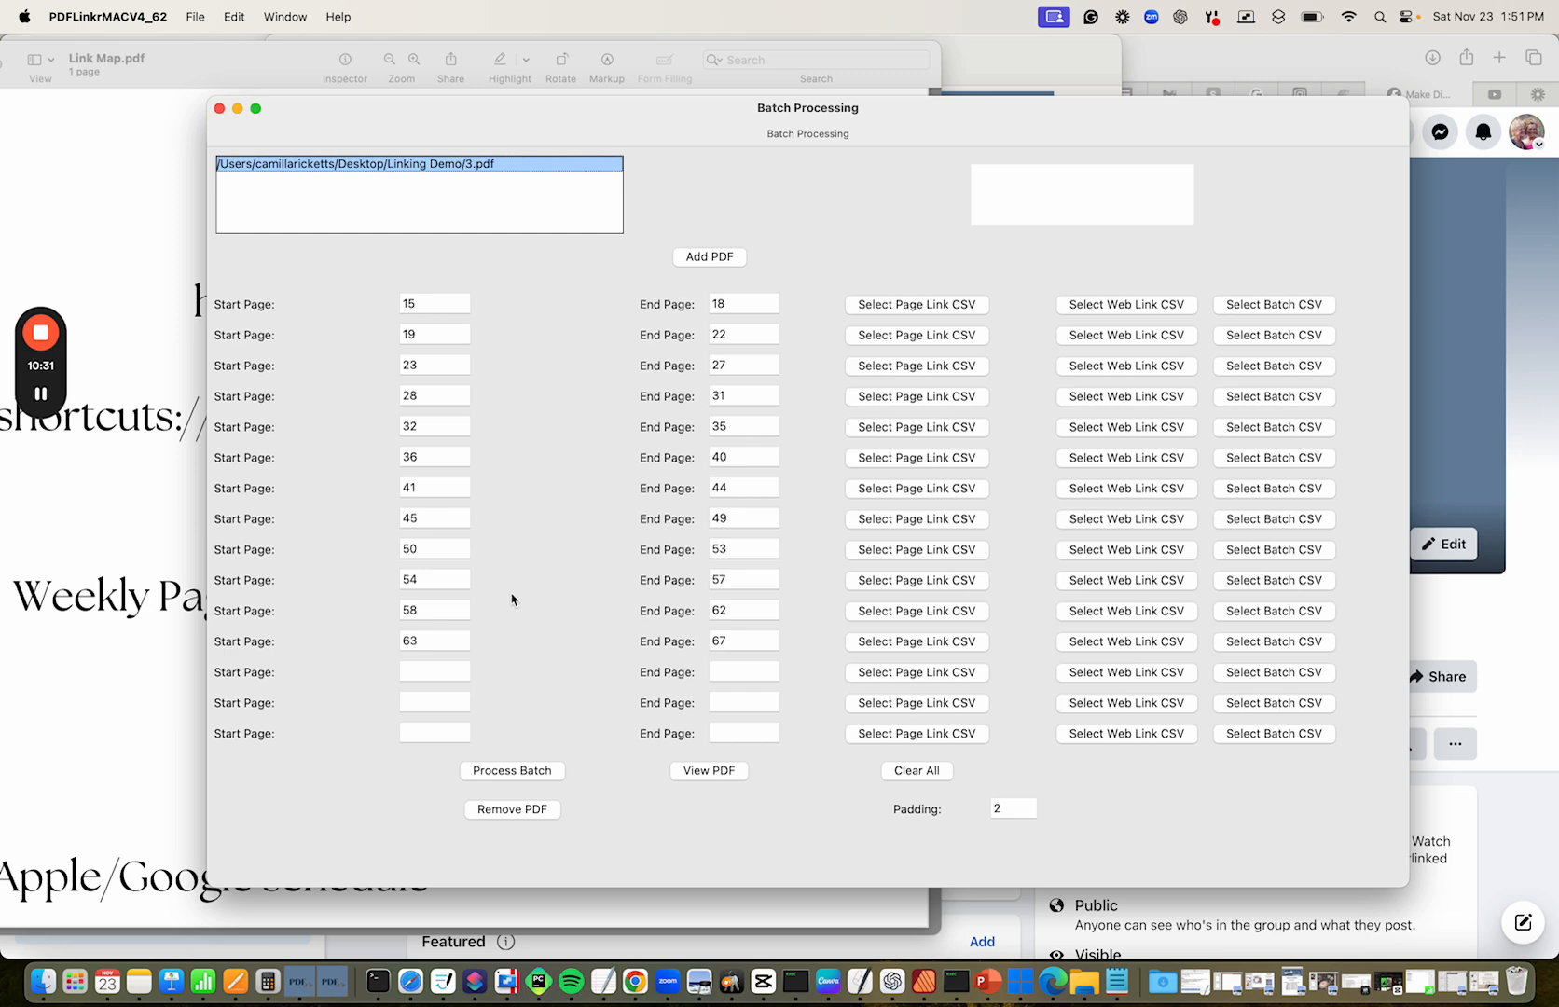
Step: Assign WeeklyData_2025-01.csv from the 2025 Monday Start CSVs Weekly folder as the first row's page link CSV
{"action": "left_click", "coordinate": [937, 306]}
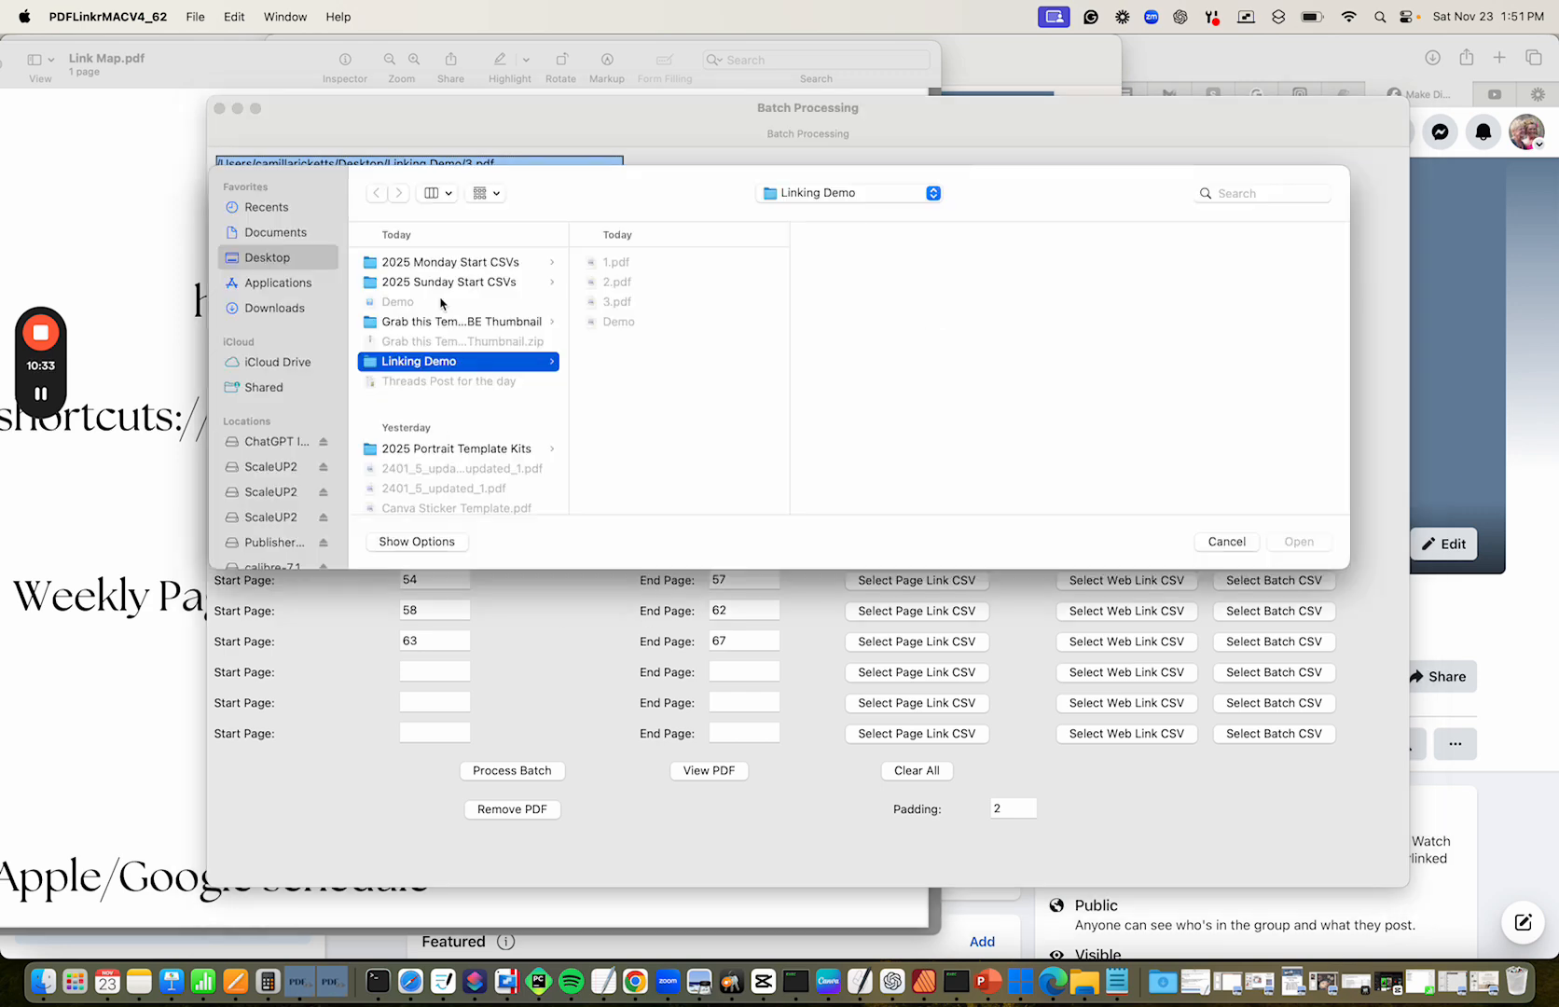
{"action": "left_click", "coordinate": [466, 262]}
{"action": "left_click", "coordinate": [631, 301]}
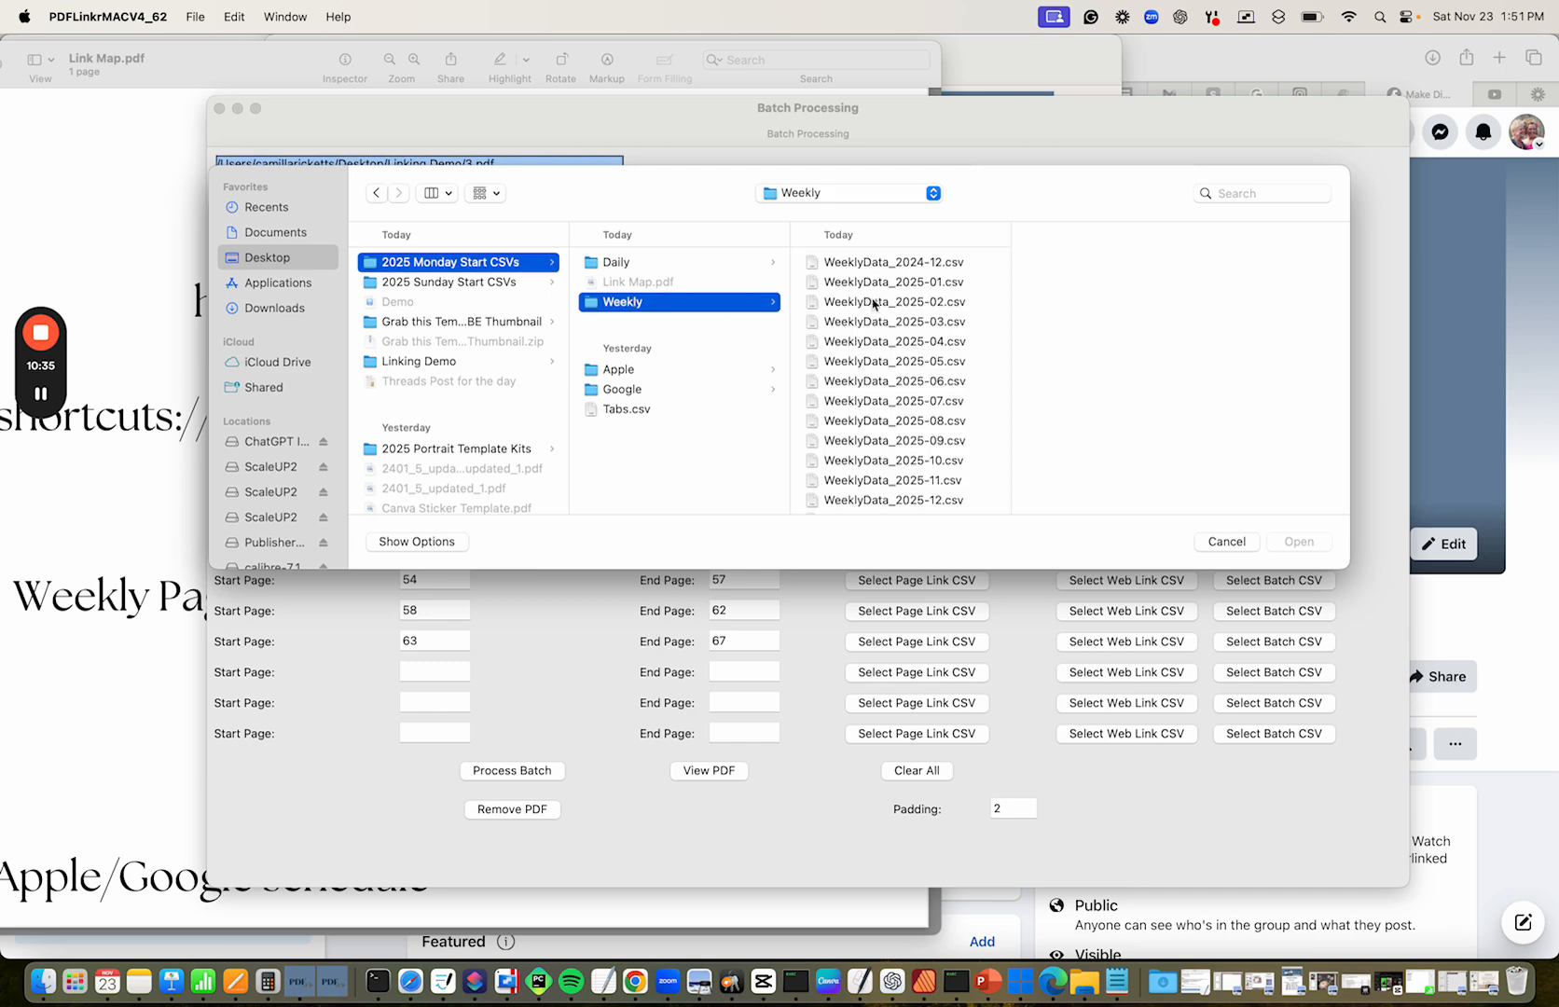
{"action": "double_click", "coordinate": [916, 289]}
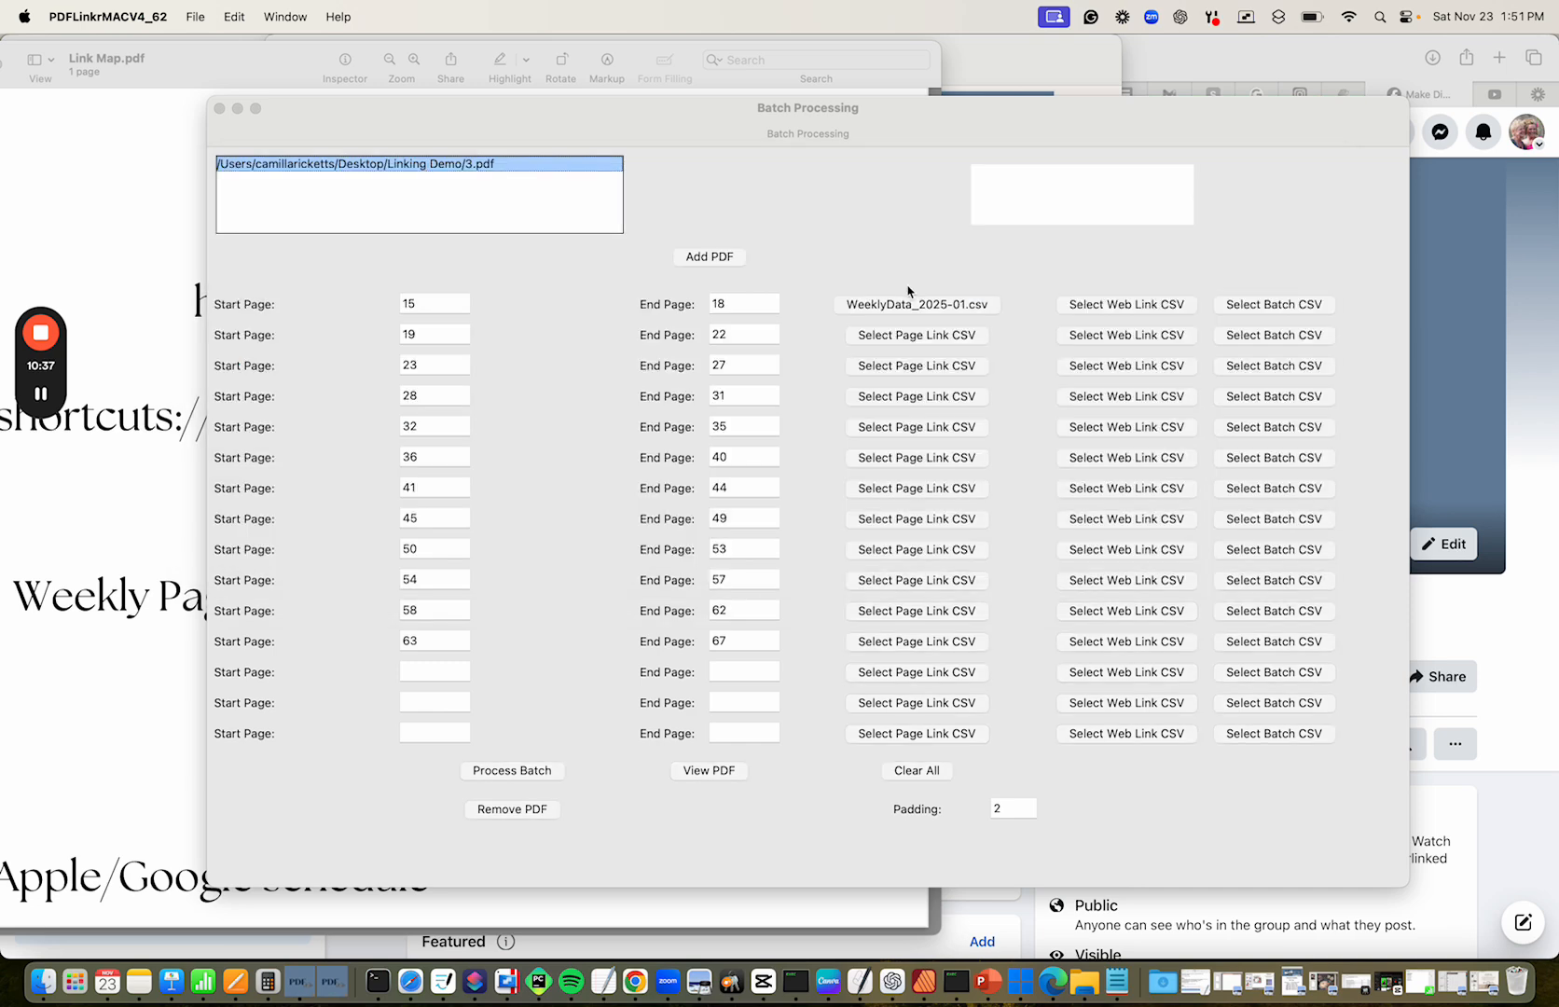
Step: Assign WeeklyData_2025-02.csv and WeeklyData_2025-03.csv as the page link CSVs of the second and third rows
{"action": "left_click", "coordinate": [881, 339]}
{"action": "double_click", "coordinate": [918, 301]}
{"action": "left_click", "coordinate": [905, 369]}
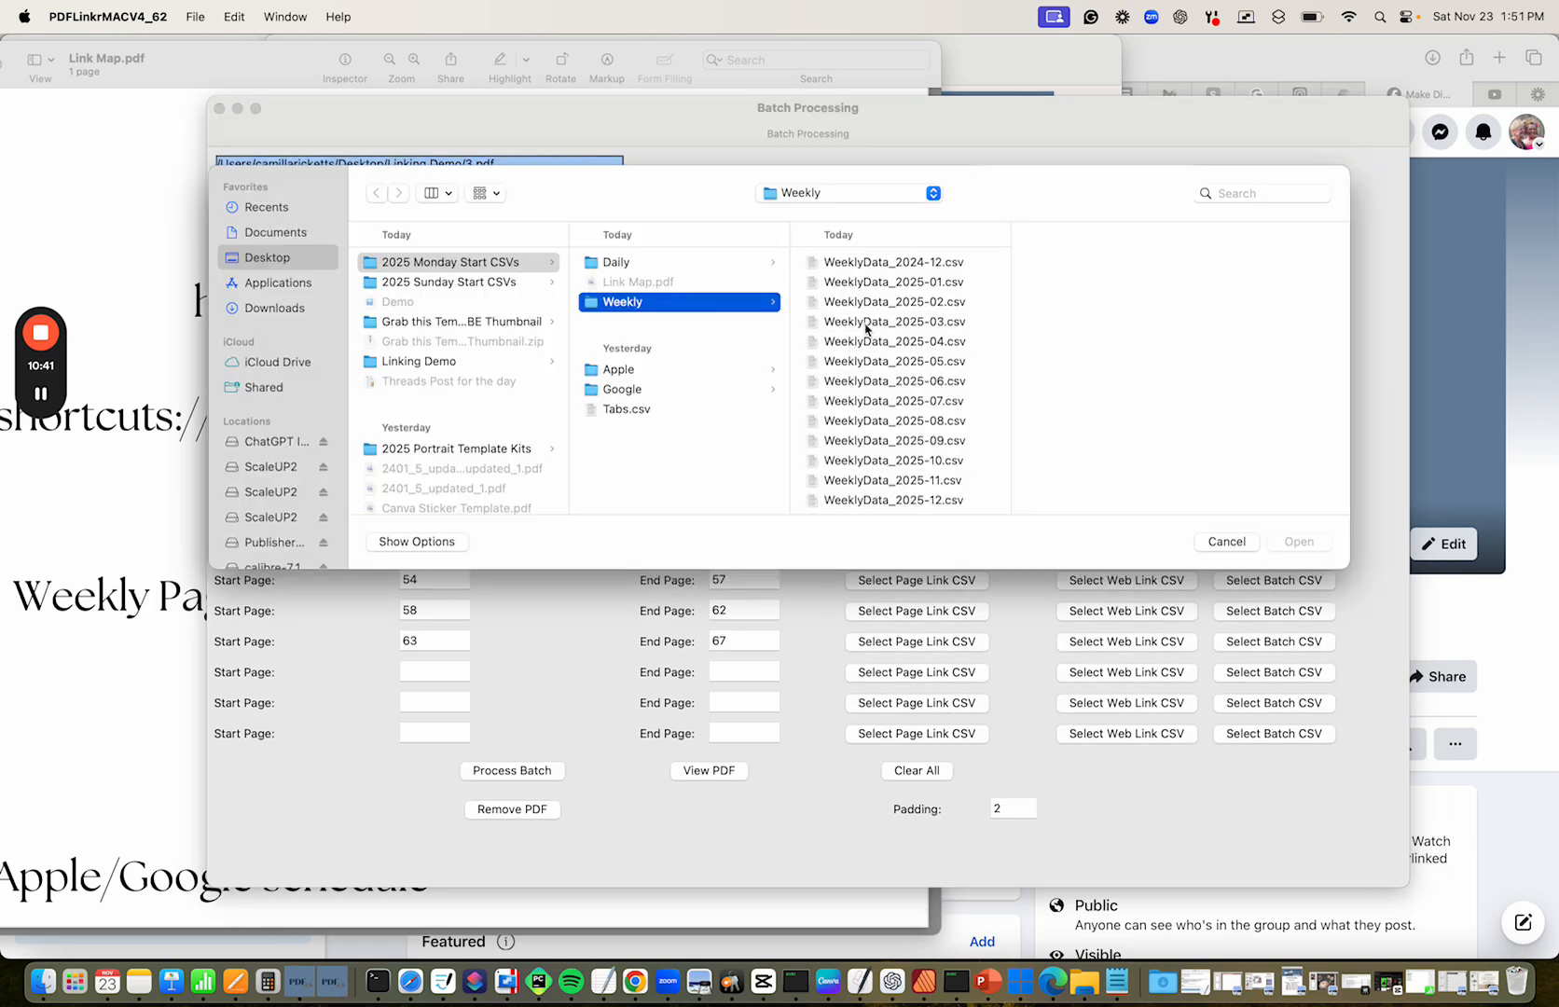
{"action": "double_click", "coordinate": [897, 322]}
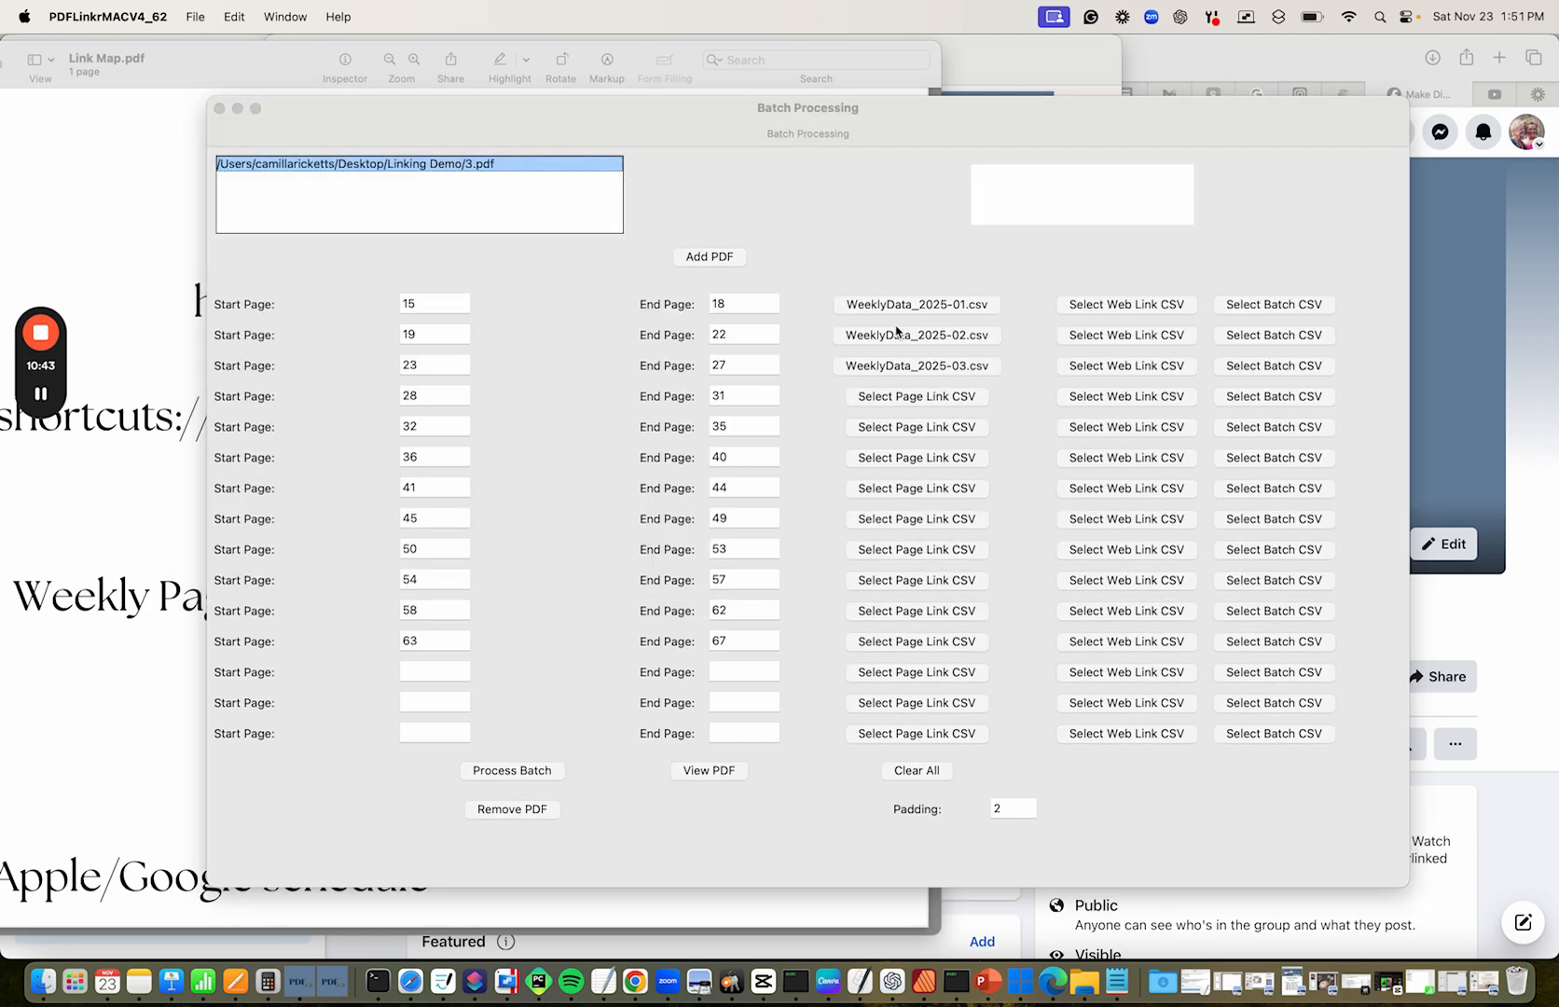
Step: Assign WeeklyData_2025-04.csv and WeeklyData_2025-05.csv as the page link CSVs of the fourth and fifth rows
{"action": "left_click", "coordinate": [892, 402]}
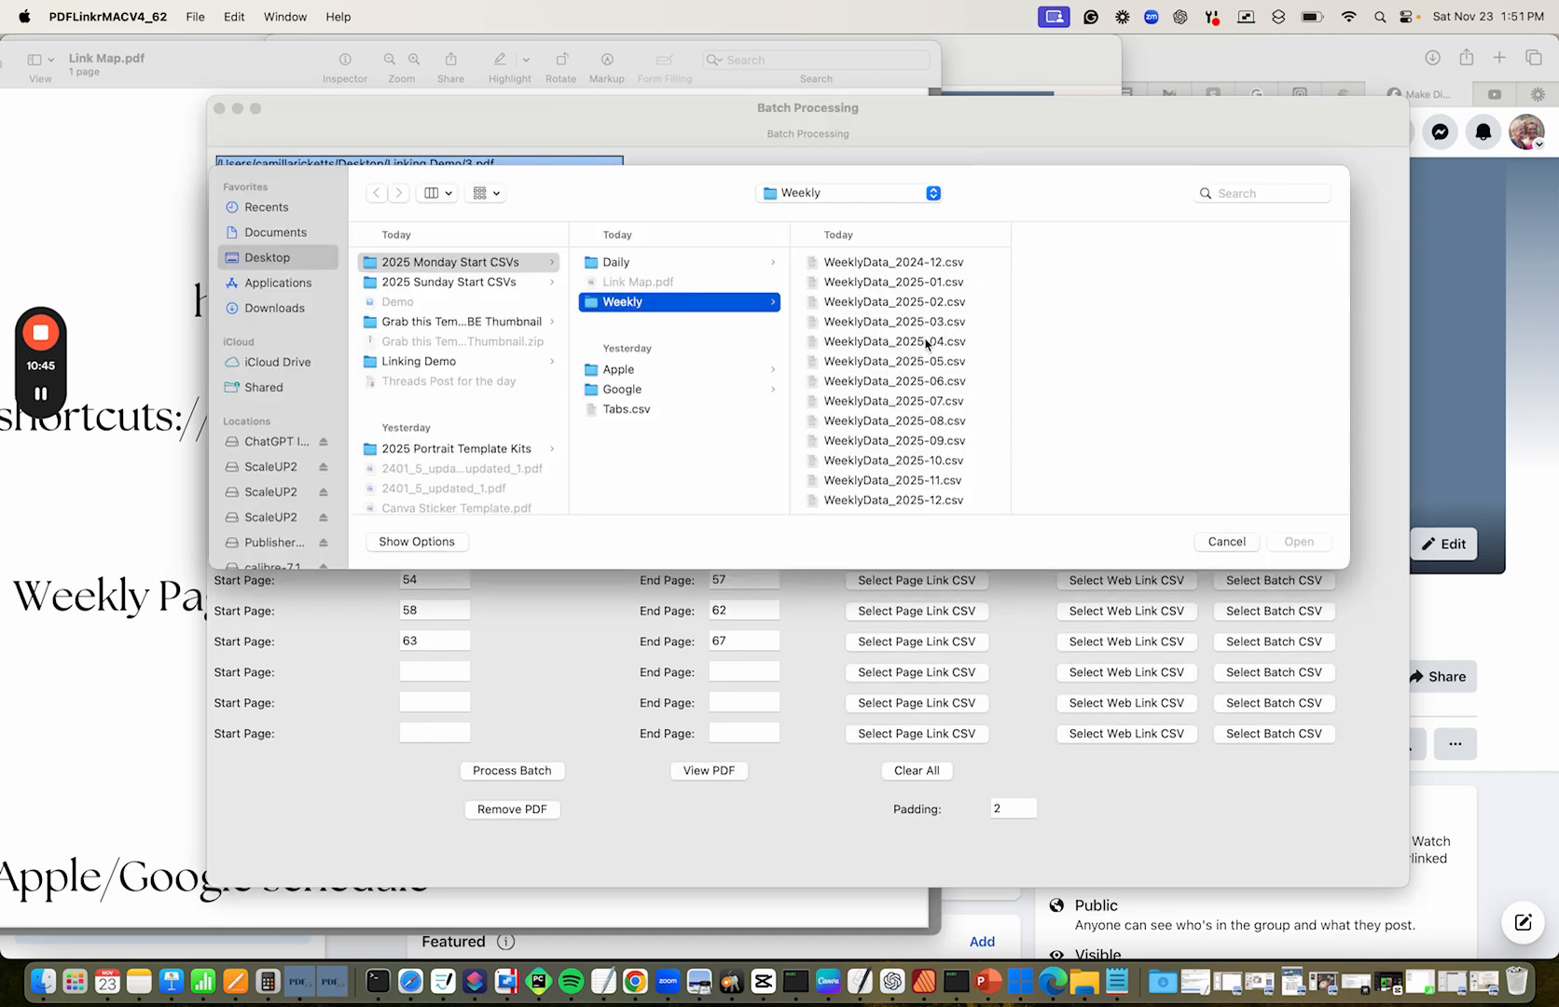
{"action": "left_click", "coordinate": [927, 344]}
{"action": "double_click", "coordinate": [925, 343]}
{"action": "left_click", "coordinate": [916, 430]}
{"action": "left_click", "coordinate": [923, 360]}
{"action": "double_click", "coordinate": [922, 361]}
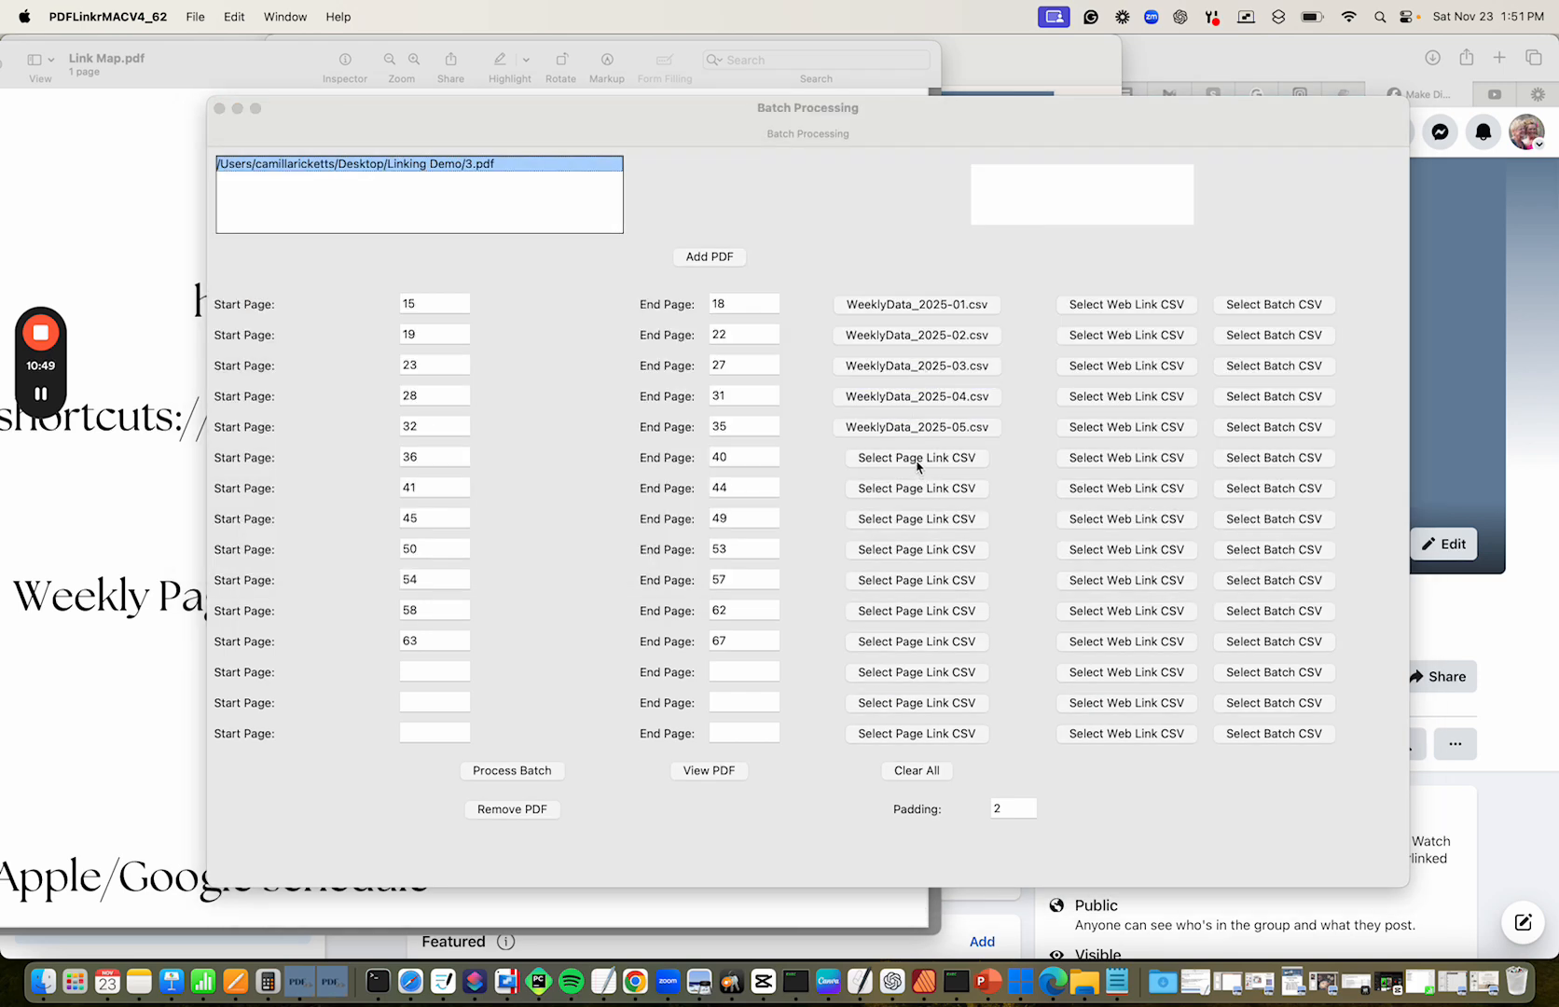
Step: Assign WeeklyData_2025-06.csv and WeeklyData_2025-07.csv as the page link CSVs of the sixth and seventh rows
{"action": "left_click", "coordinate": [917, 458]}
{"action": "left_click", "coordinate": [929, 388]}
{"action": "double_click", "coordinate": [930, 389]}
{"action": "left_click", "coordinate": [904, 491]}
{"action": "double_click", "coordinate": [919, 402]}
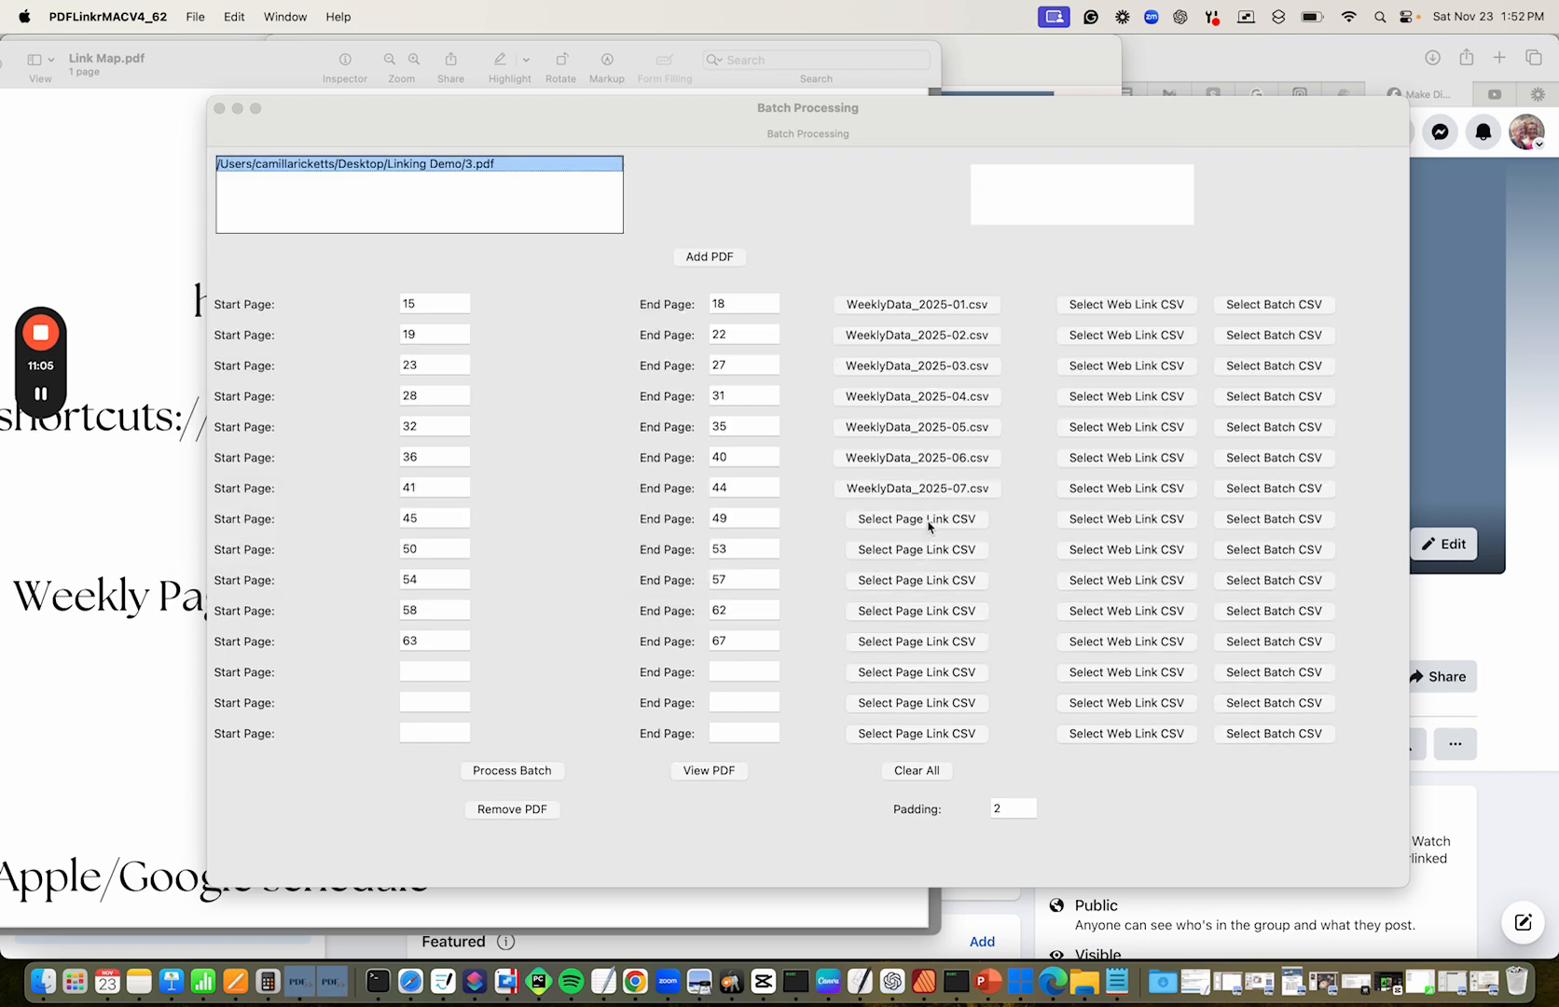
Step: Assign the WeeklyData_2025-08, 2025-09 and 2025-10 CSV files as the page link CSVs of rows eight to ten
{"action": "left_click", "coordinate": [929, 527]}
{"action": "double_click", "coordinate": [919, 424]}
{"action": "left_click", "coordinate": [916, 549]}
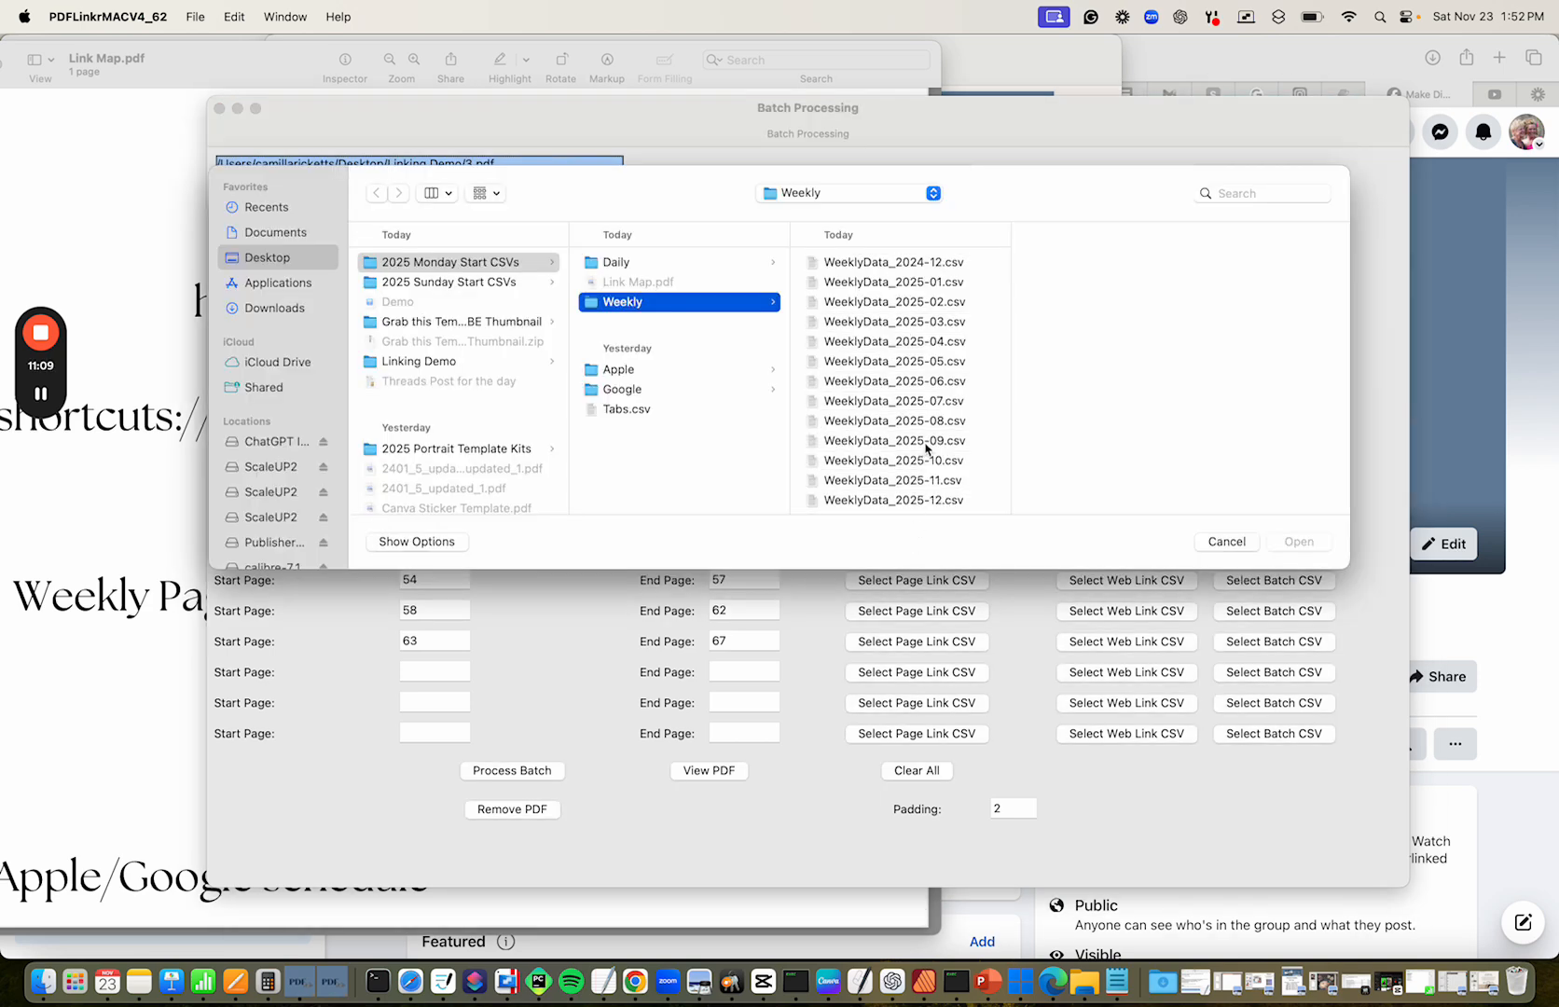
{"action": "double_click", "coordinate": [926, 441]}
{"action": "left_click", "coordinate": [918, 580]}
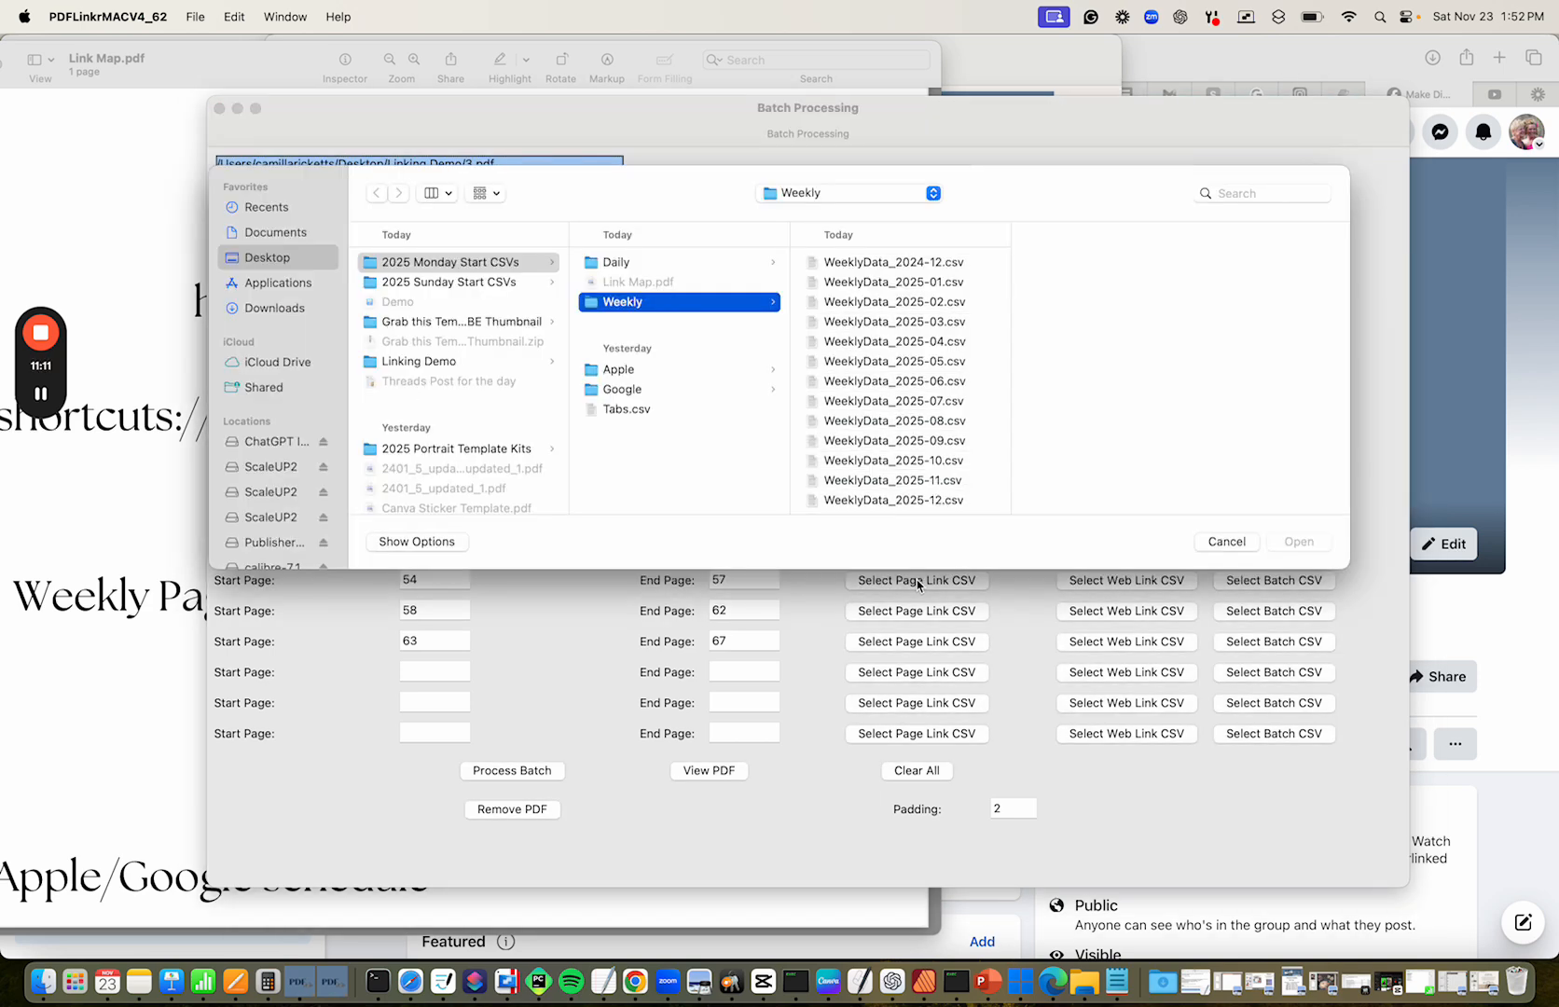
{"action": "double_click", "coordinate": [928, 461]}
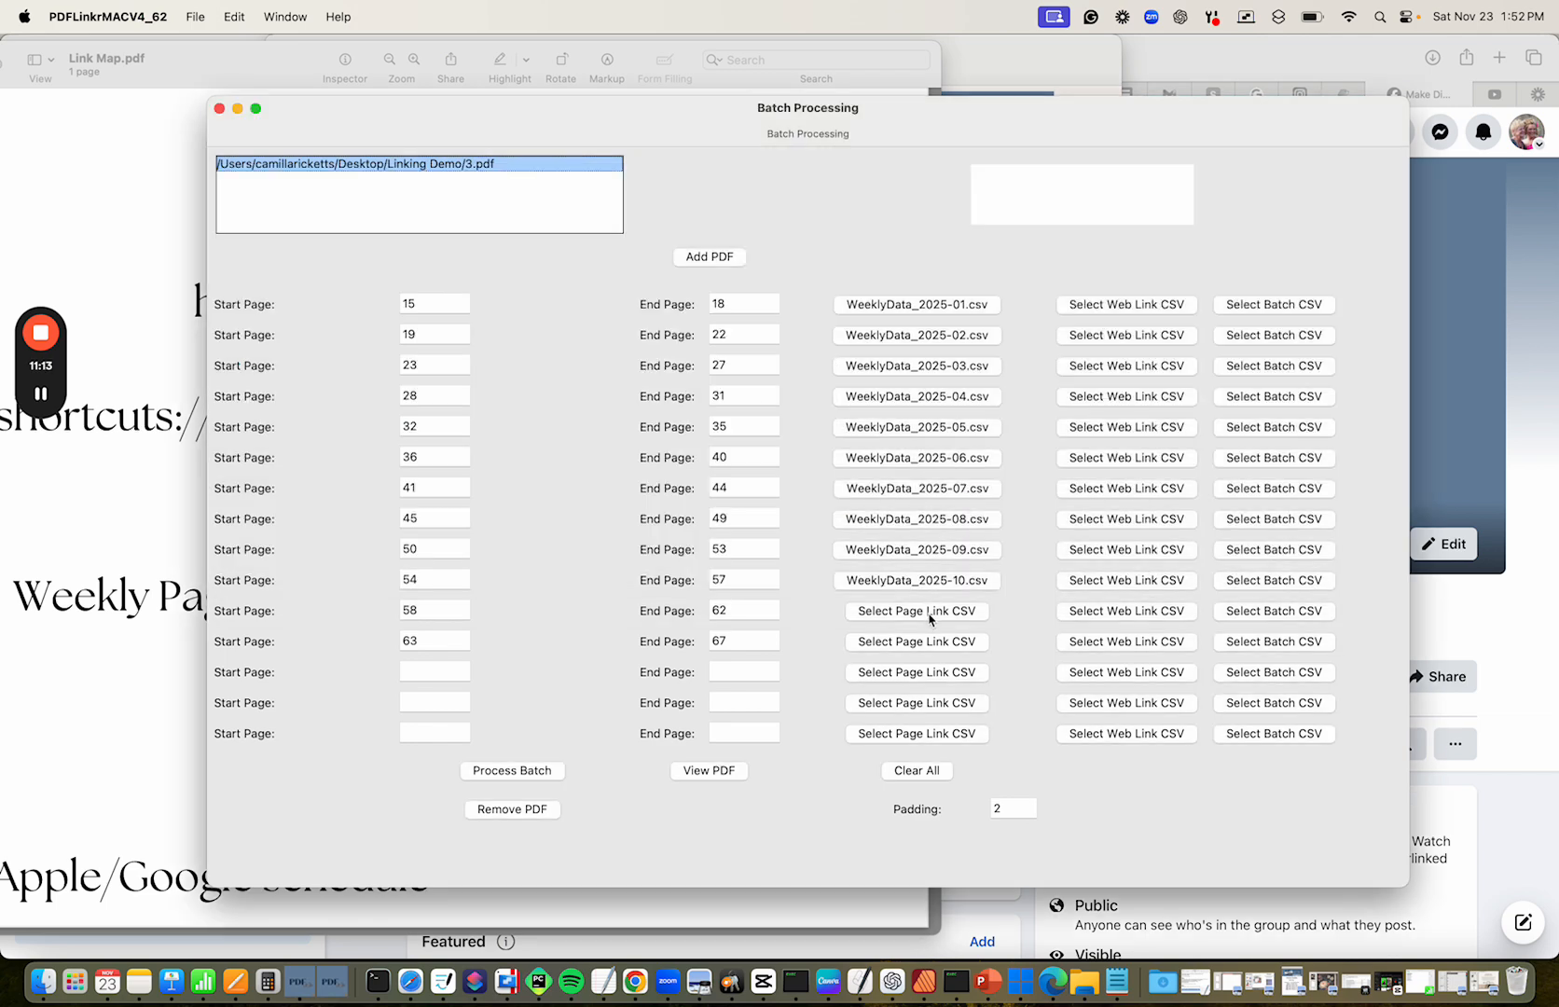
Step: Assign WeeklyData_2025-11.csv and WeeklyData_2025-12.csv as the page link CSVs of rows eleven and twelve
{"action": "left_click", "coordinate": [930, 617]}
{"action": "double_click", "coordinate": [944, 487]}
{"action": "left_click", "coordinate": [927, 645]}
{"action": "double_click", "coordinate": [930, 502]}
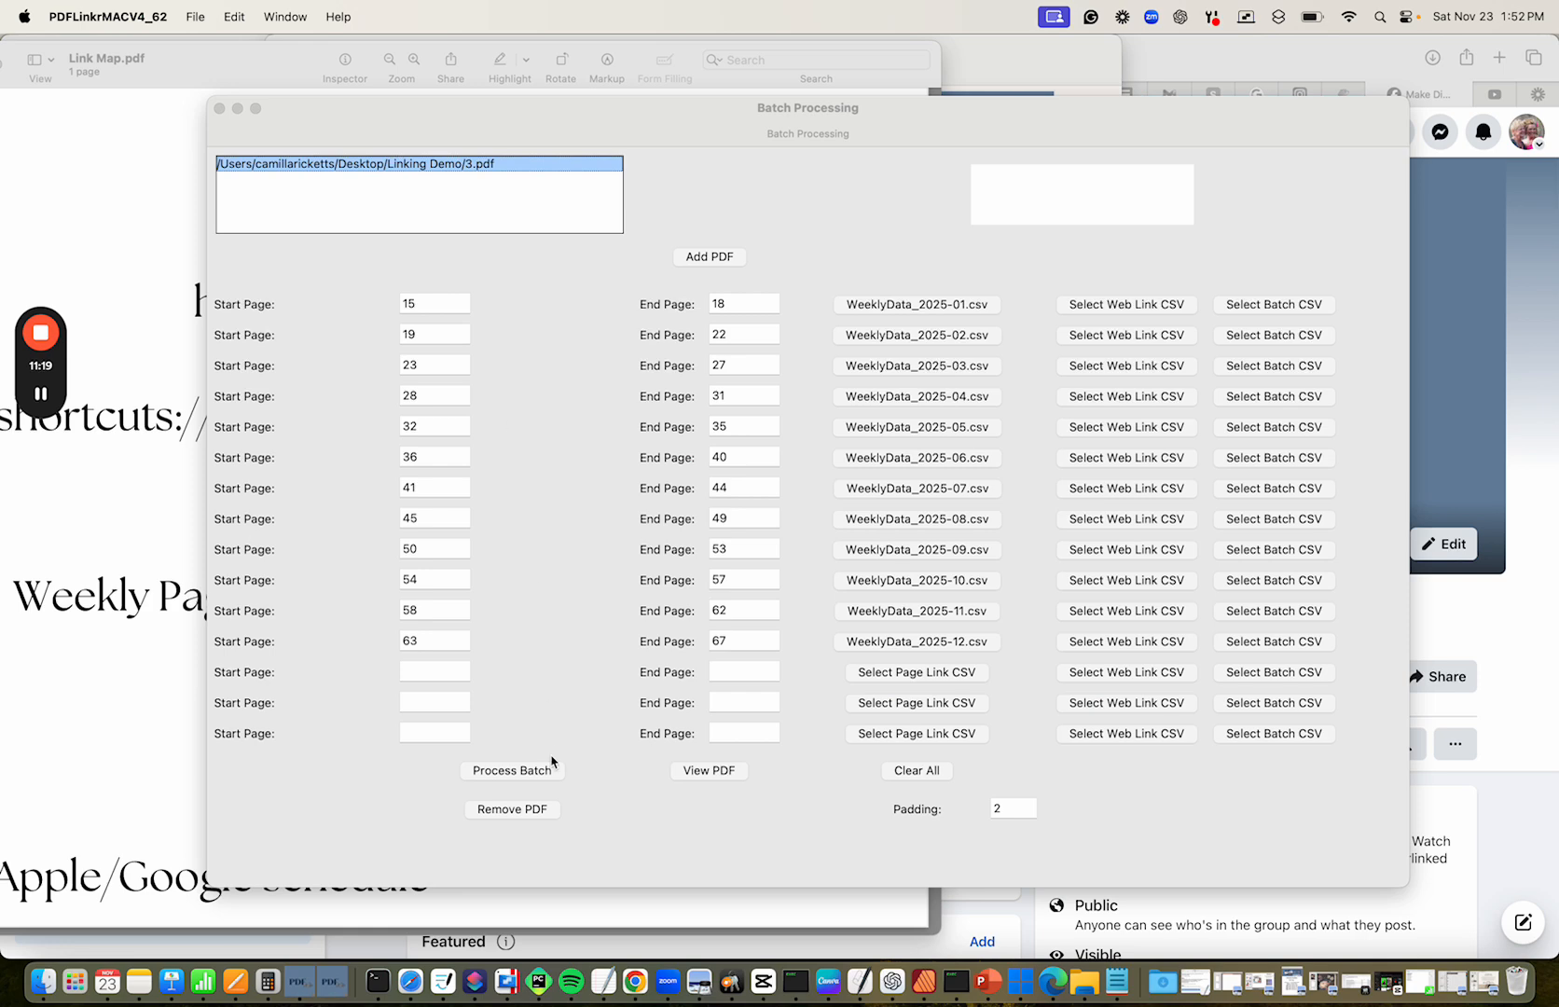
Step: Set the week-number header area on page 15 of 3.pdf as the link area and process the batch
{"action": "left_click", "coordinate": [696, 770]}
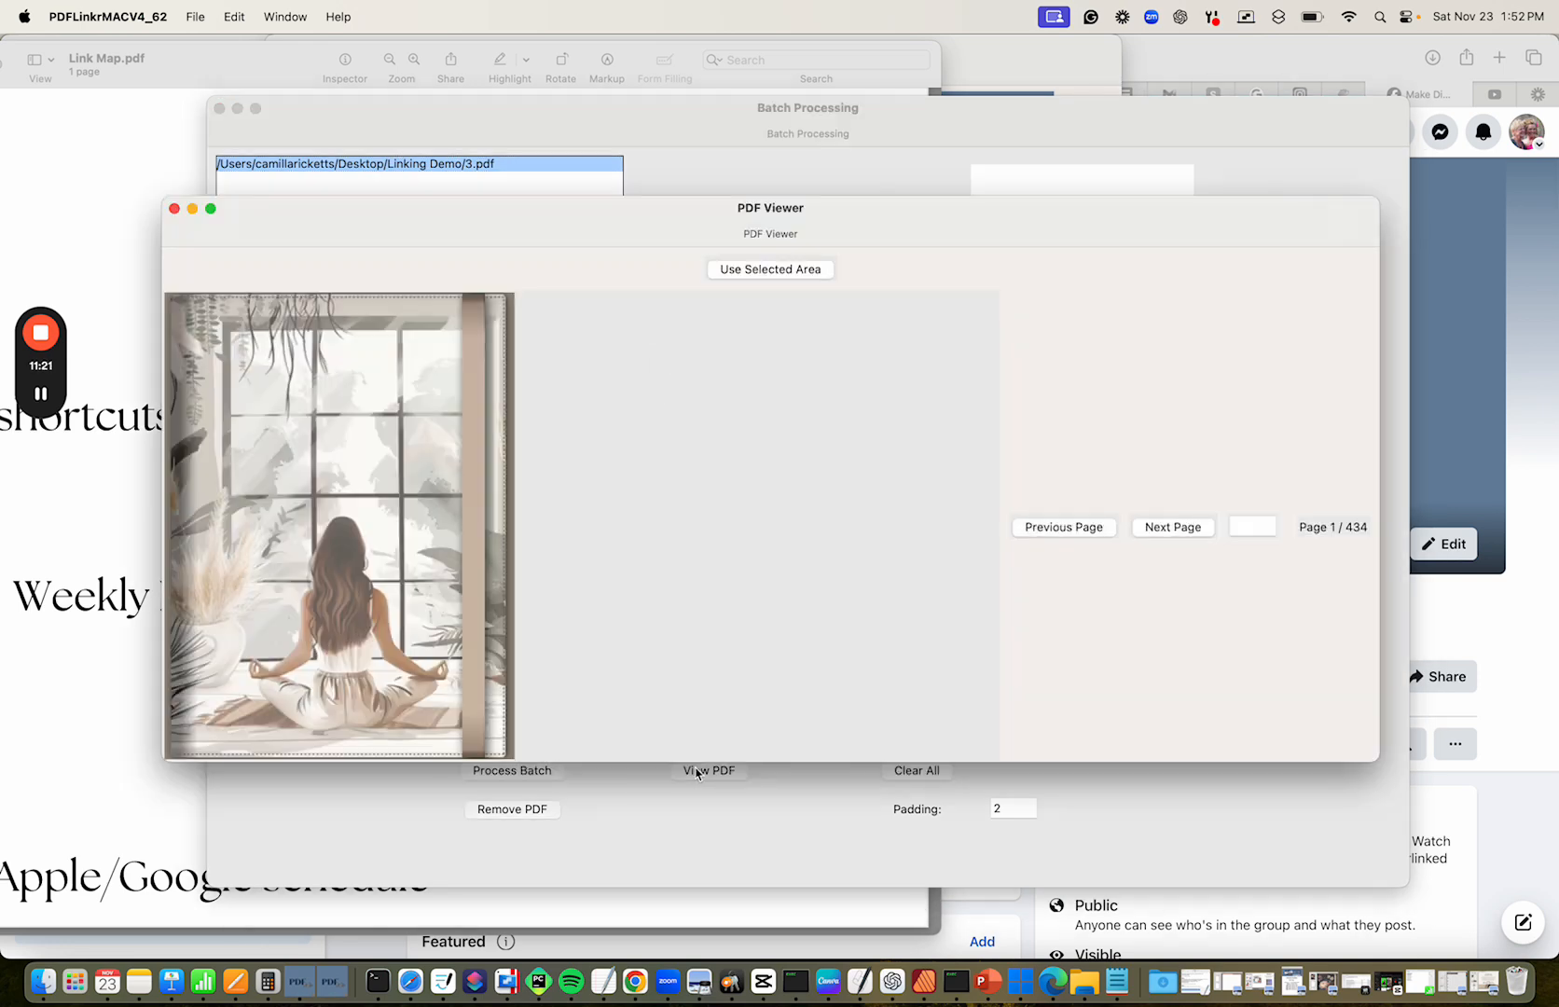
{"action": "left_click", "coordinate": [1253, 528]}
{"action": "type", "text": "15"}
{"action": "key", "text": "Return"}
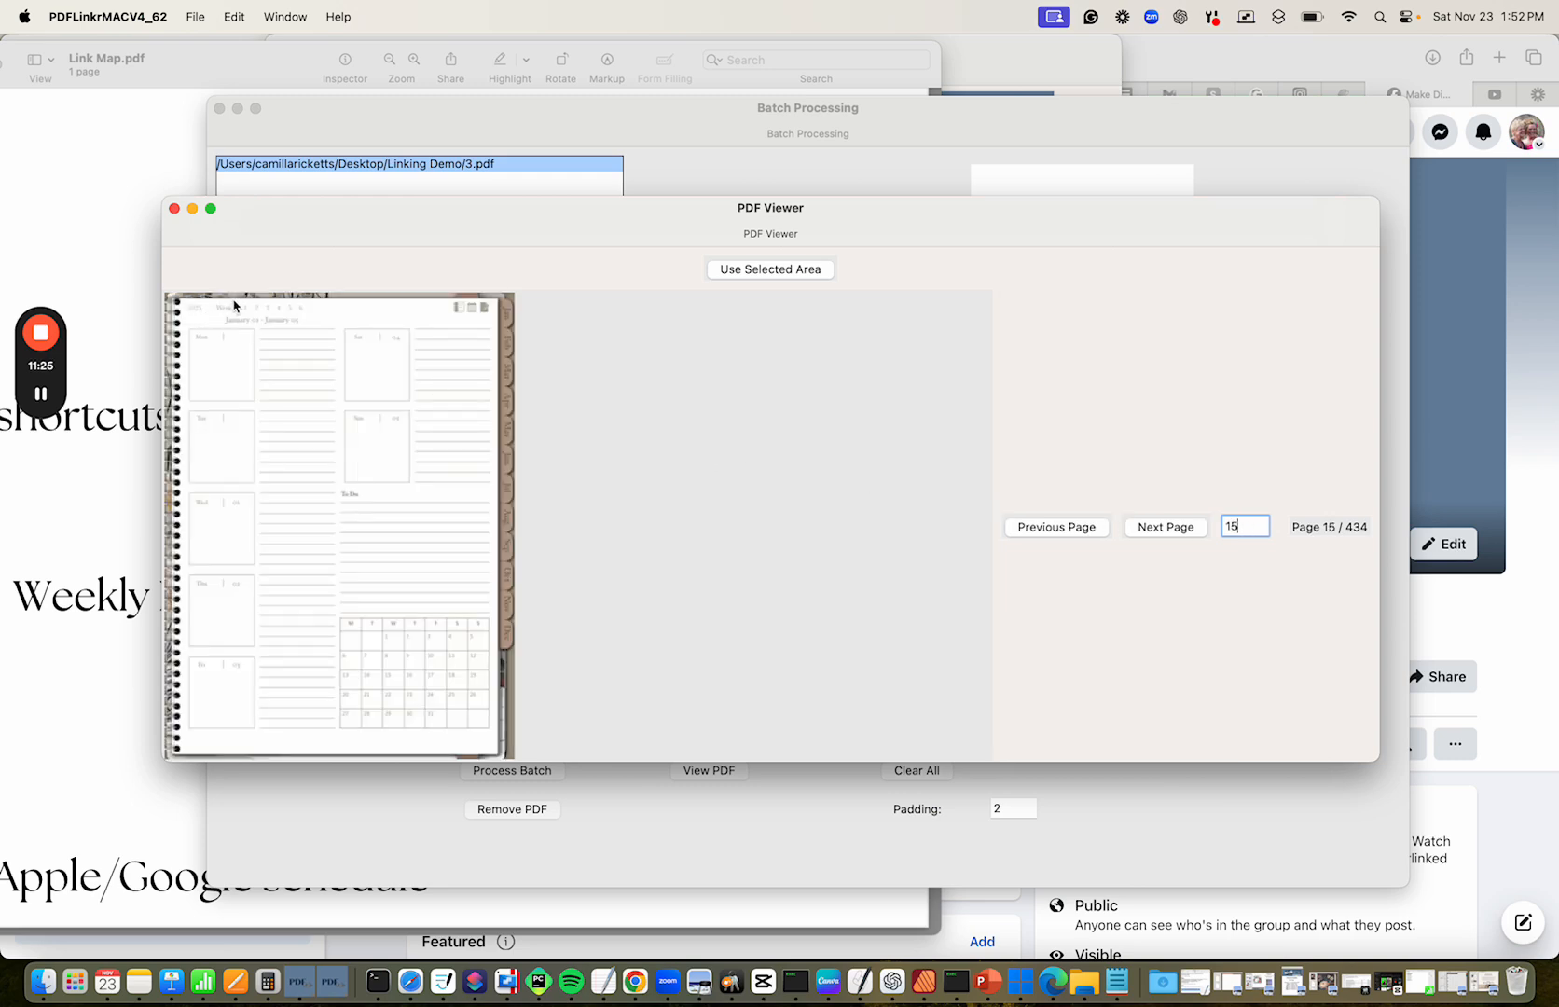
{"action": "left_click_drag", "start_coordinate": [234, 302], "coordinate": [317, 316]}
{"action": "left_click", "coordinate": [741, 271]}
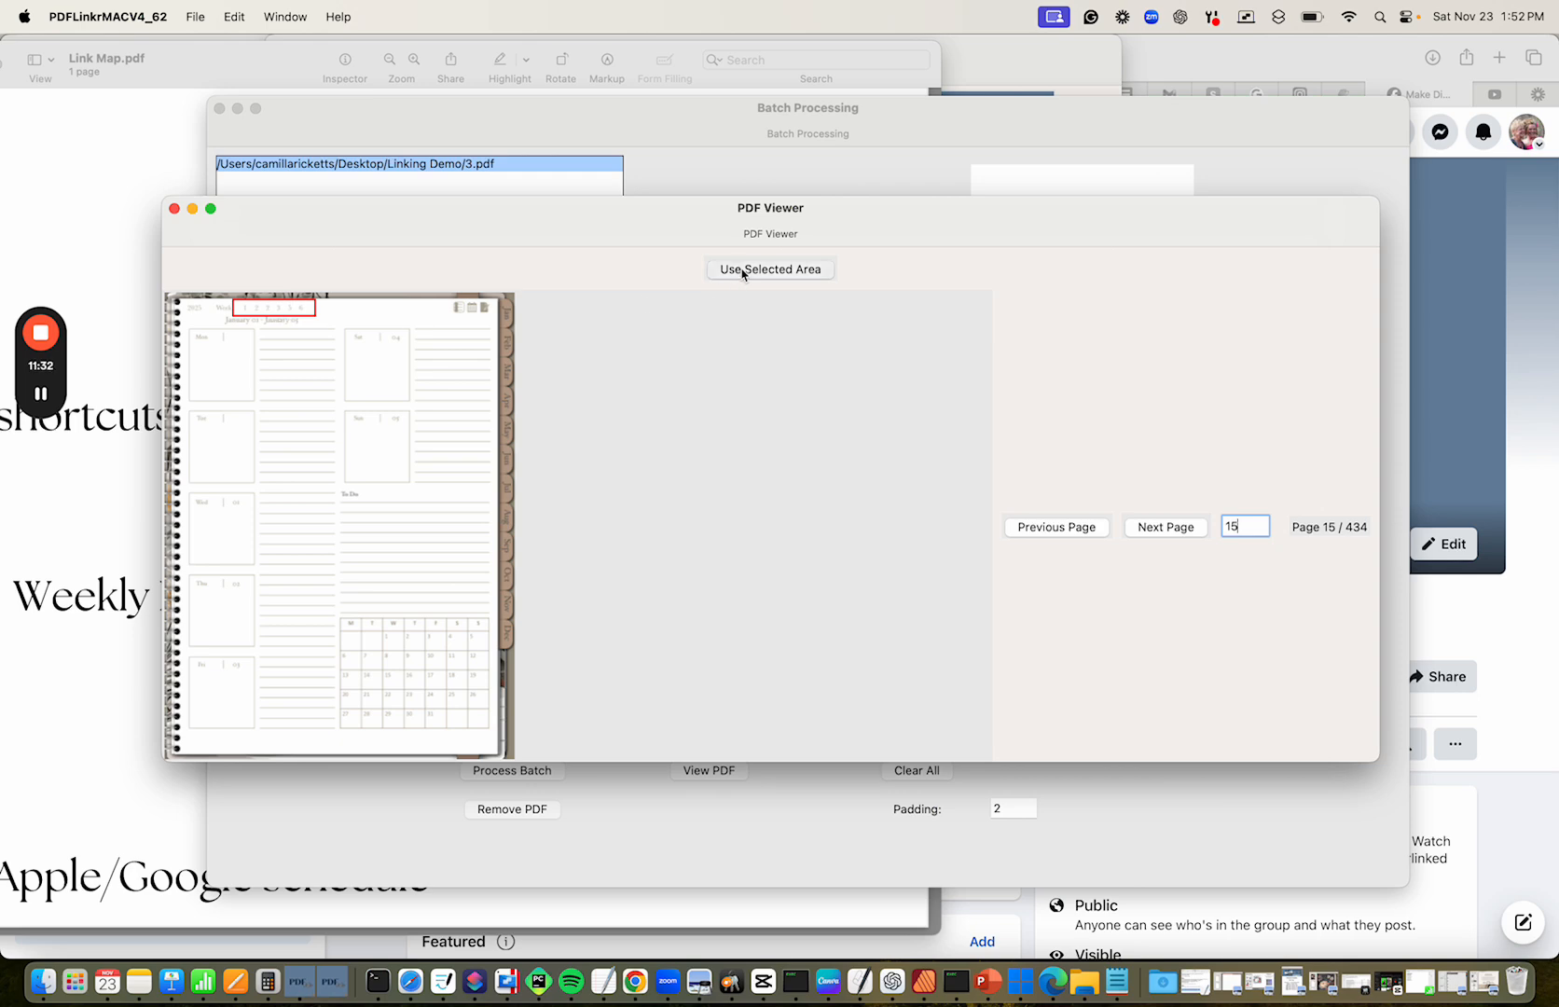
{"action": "left_click", "coordinate": [174, 209]}
{"action": "left_click", "coordinate": [541, 772]}
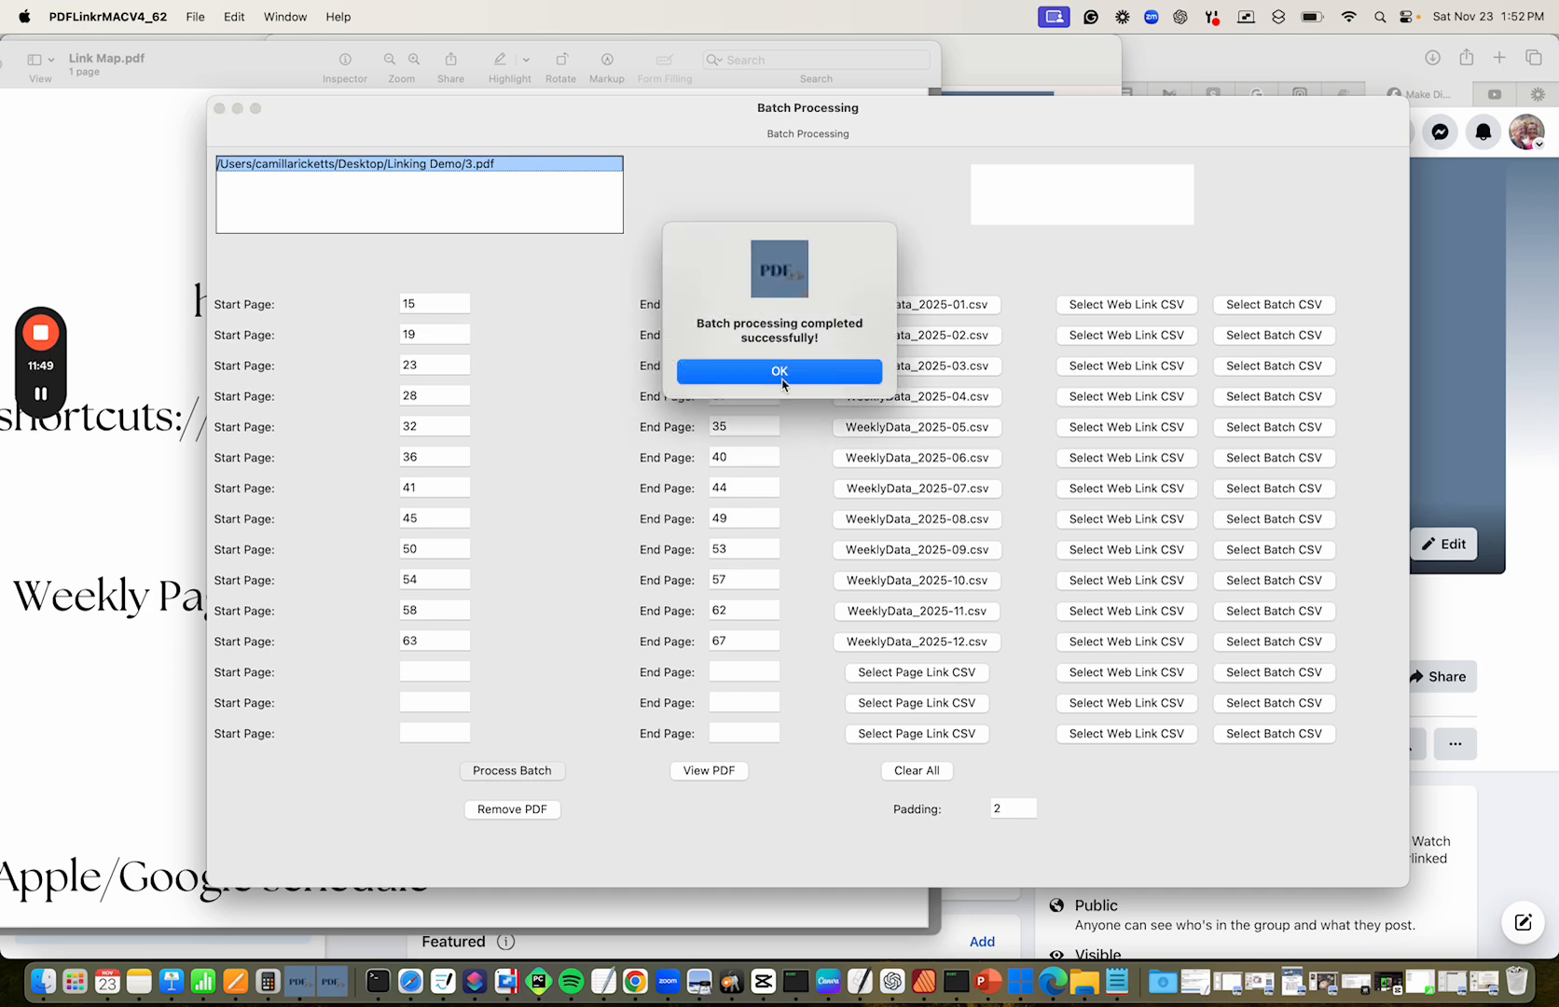
{"action": "left_click", "coordinate": [780, 371]}
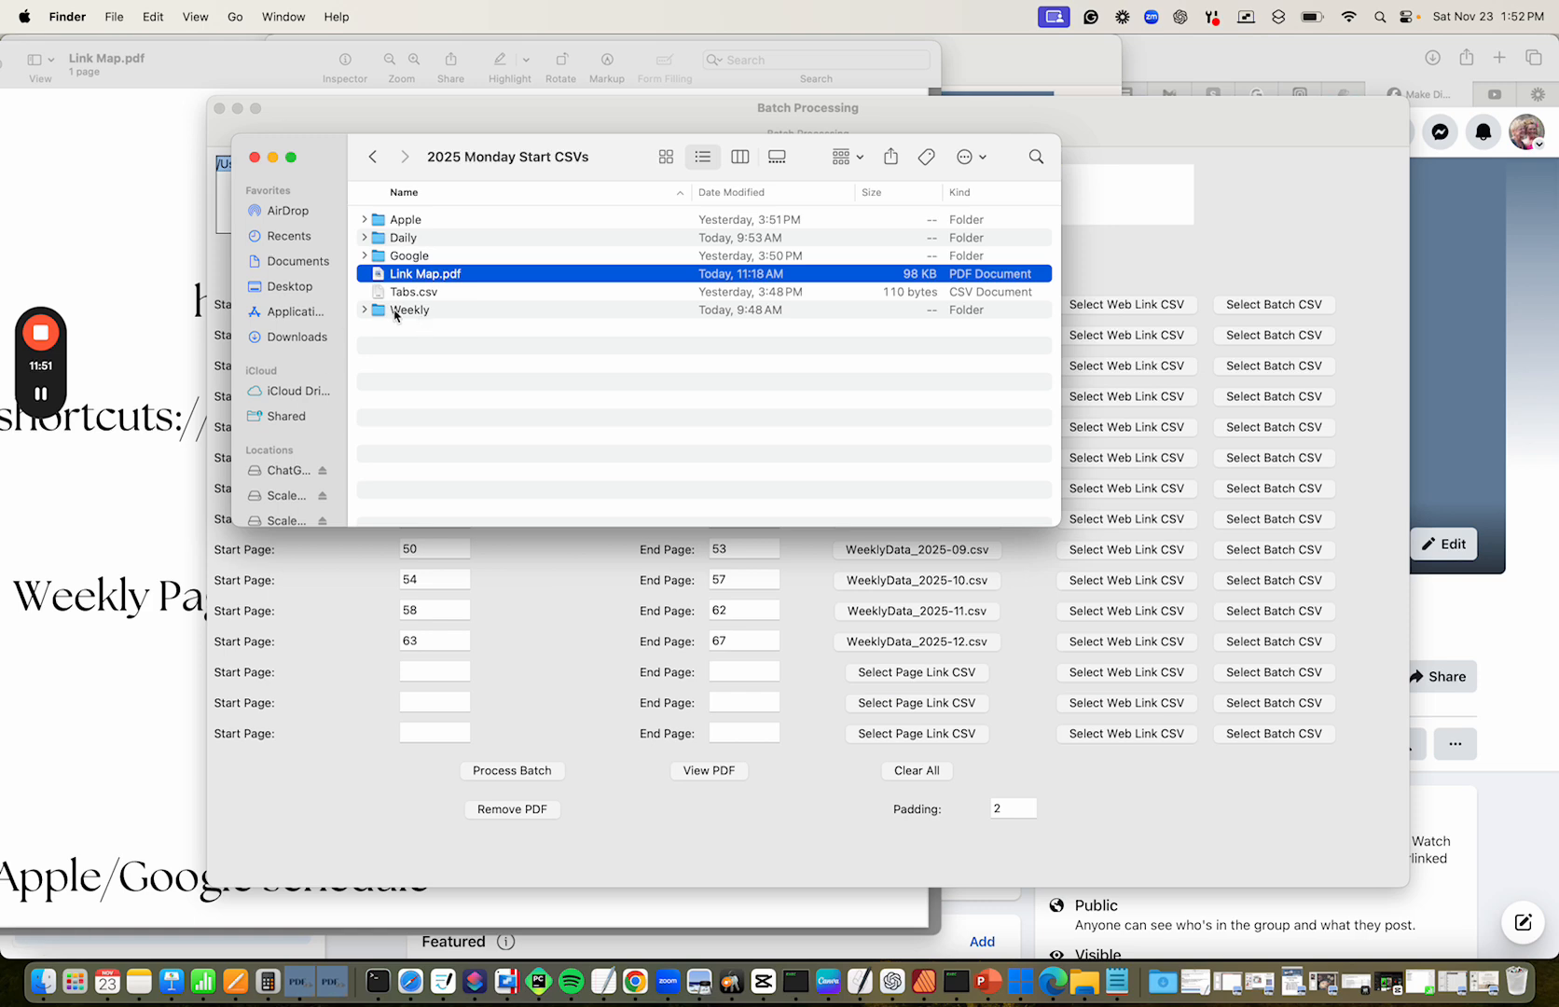
Step: Delete the intermediate files 3_updated_1.pdf to 3_updated_11.pdf from the Linking Demo folder on the Desktop
{"action": "left_click", "coordinate": [291, 285]}
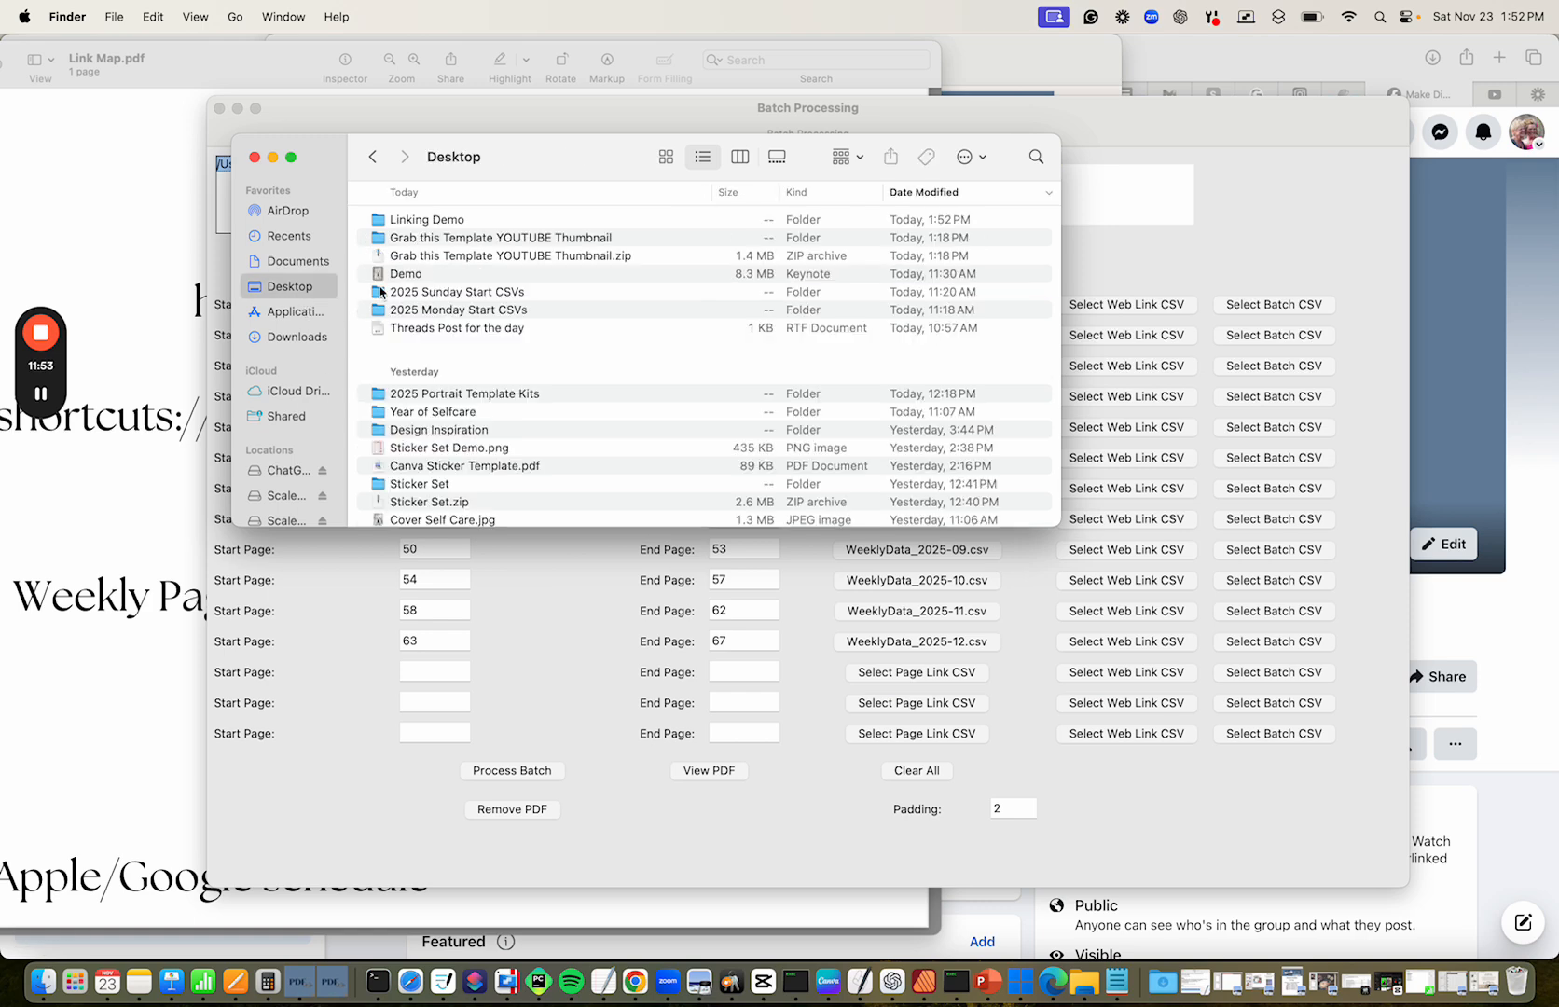
{"action": "double_click", "coordinate": [433, 221]}
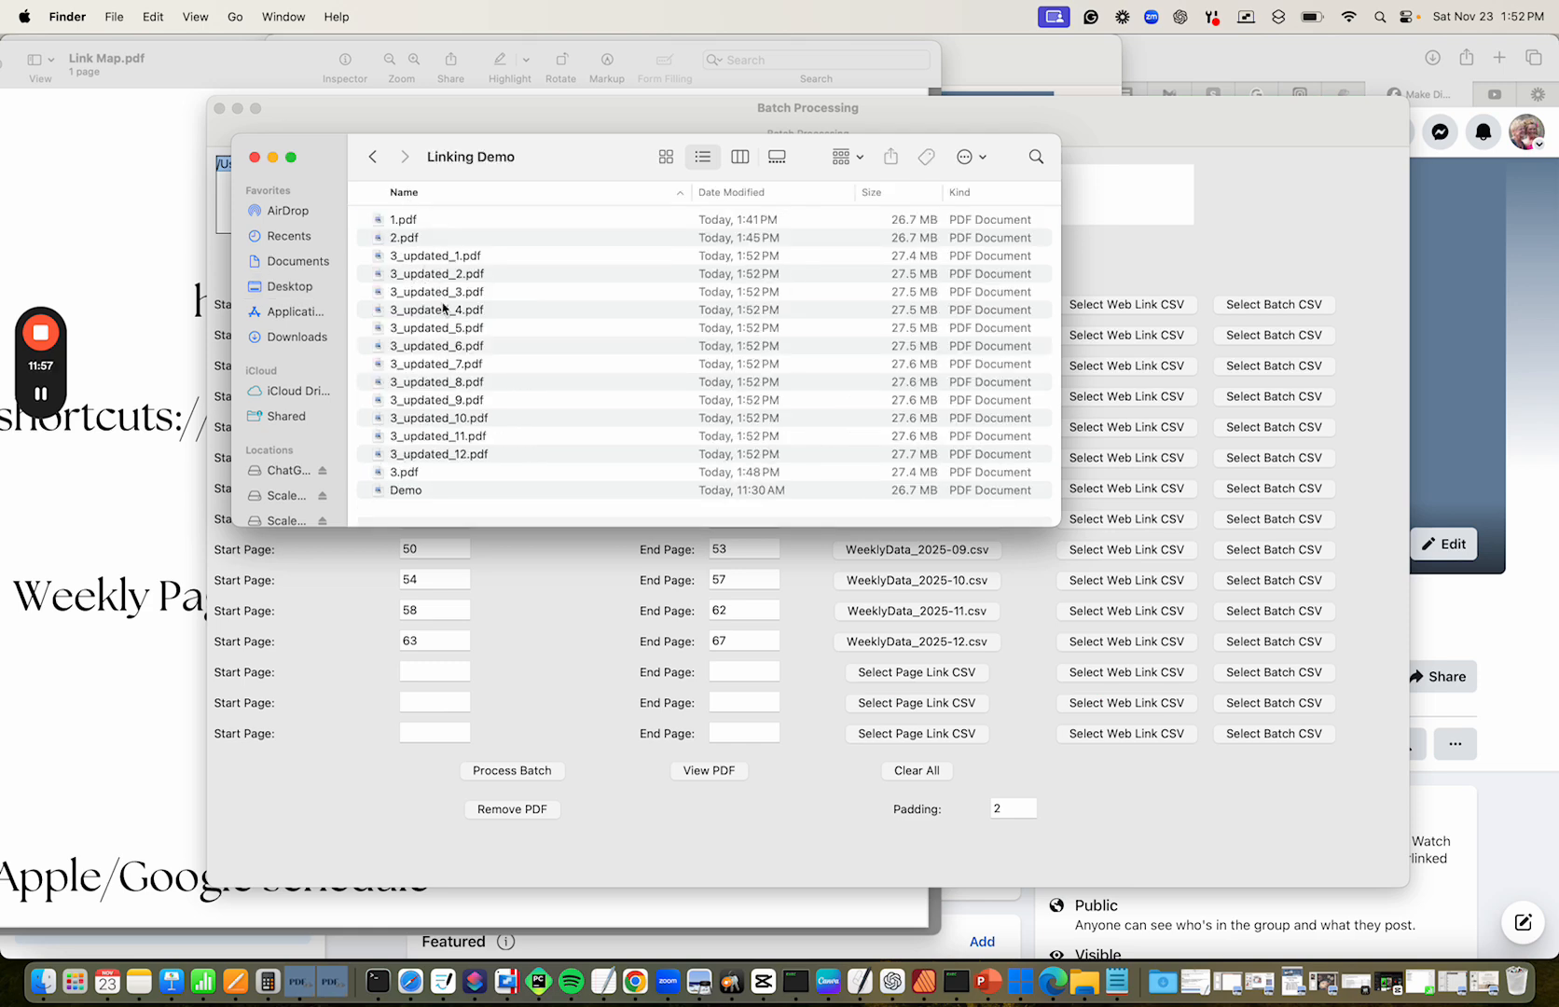
{"action": "left_click", "coordinate": [446, 455]}
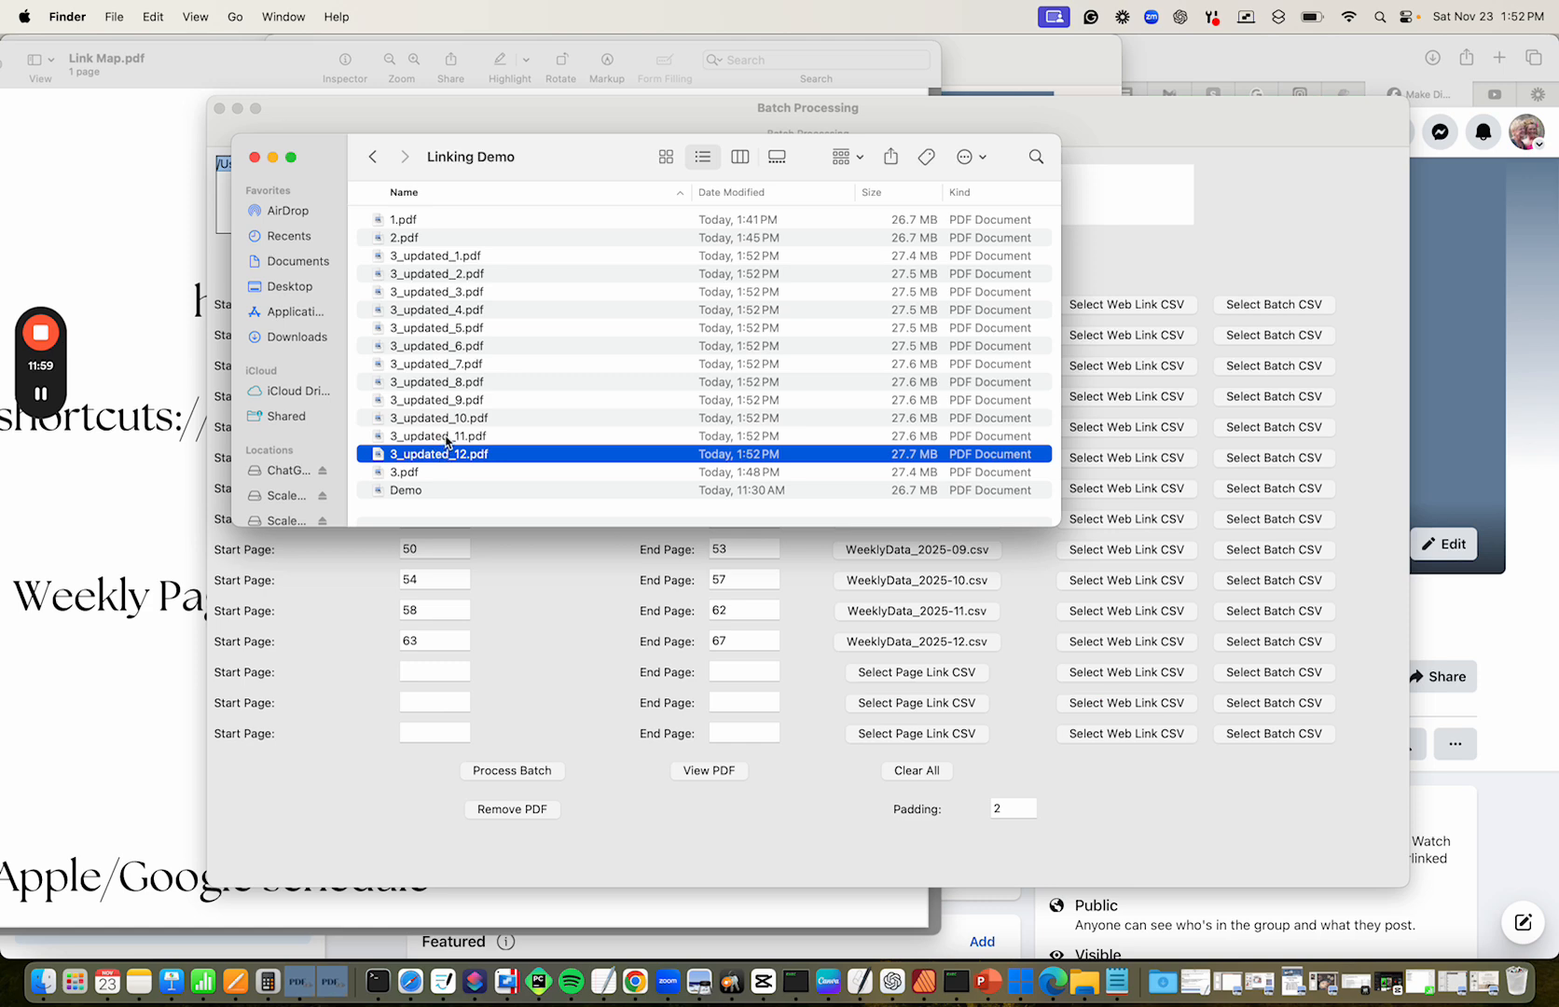
{"action": "left_click", "coordinate": [445, 438]}
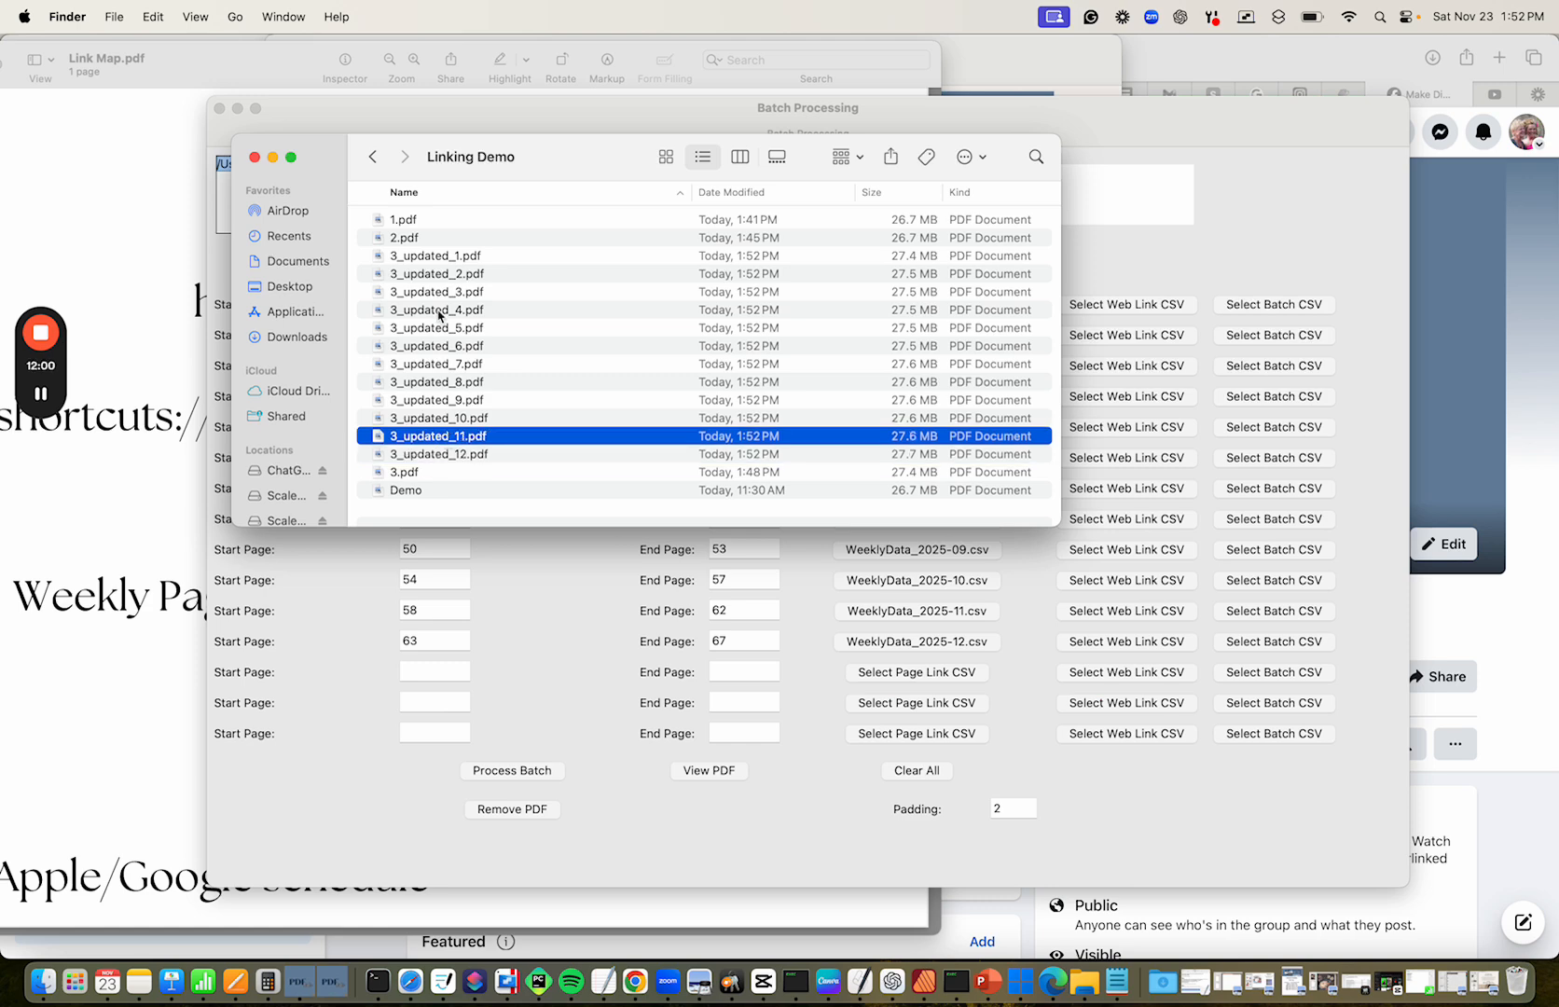
{"action": "left_click", "coordinate": [446, 261], "text": "shift"}
{"action": "right_click", "coordinate": [446, 261]}
{"action": "left_click", "coordinate": [483, 343]}
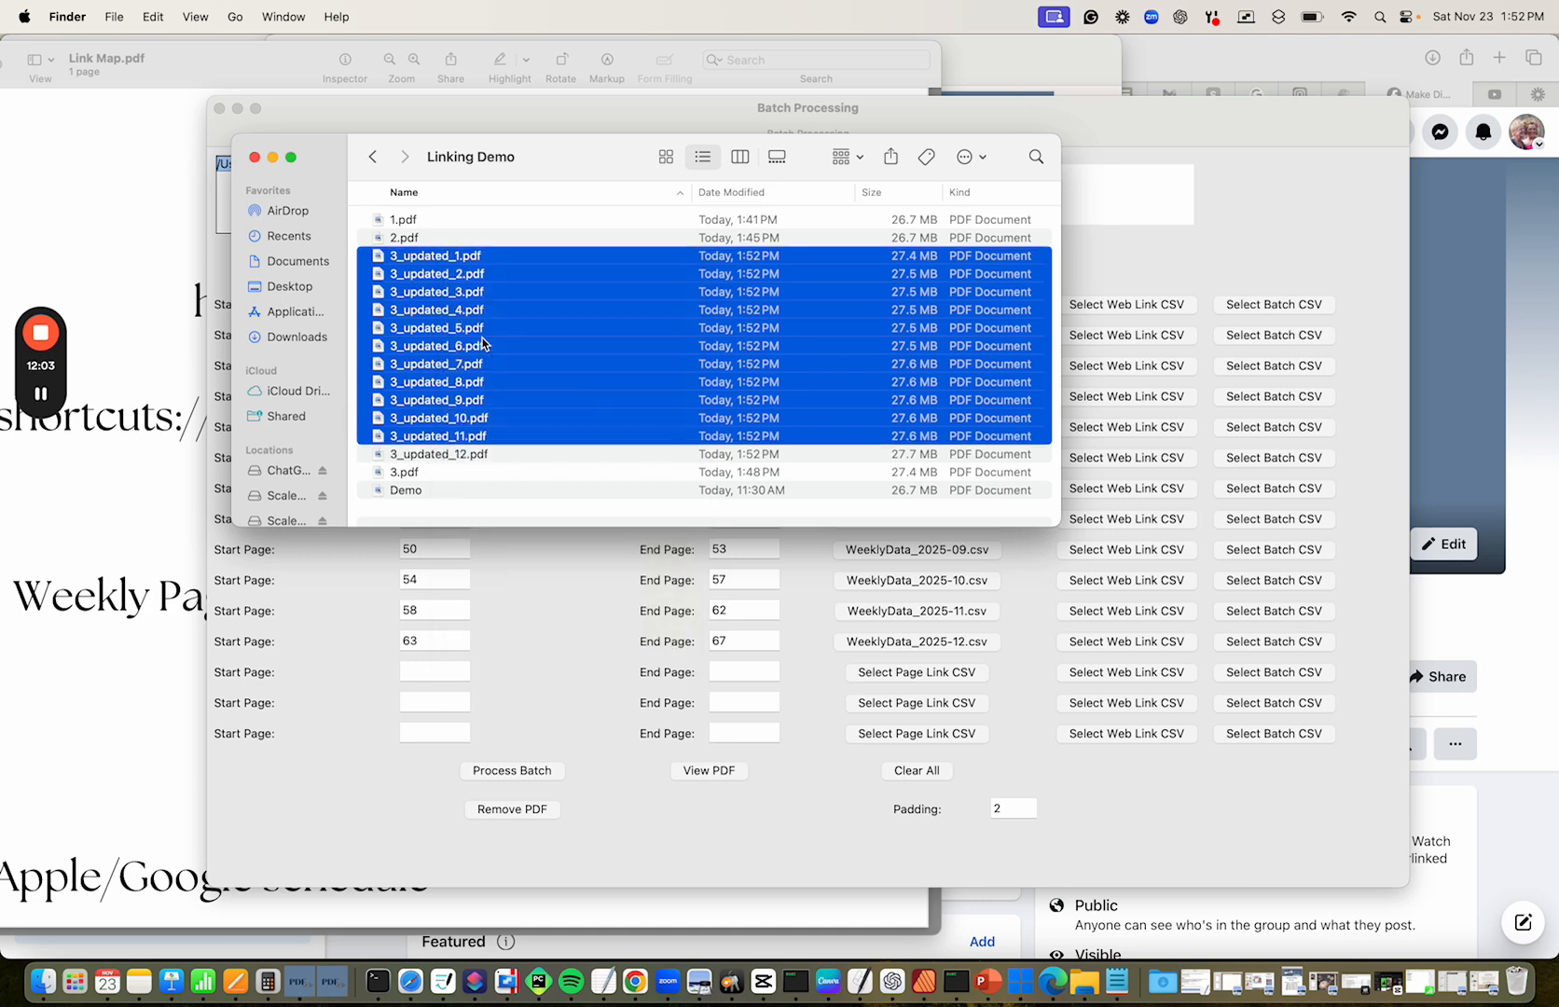
Step: Rename 3_updated_12.pdf in the Linking Demo folder as 4.pdf
{"action": "left_click", "coordinate": [444, 258]}
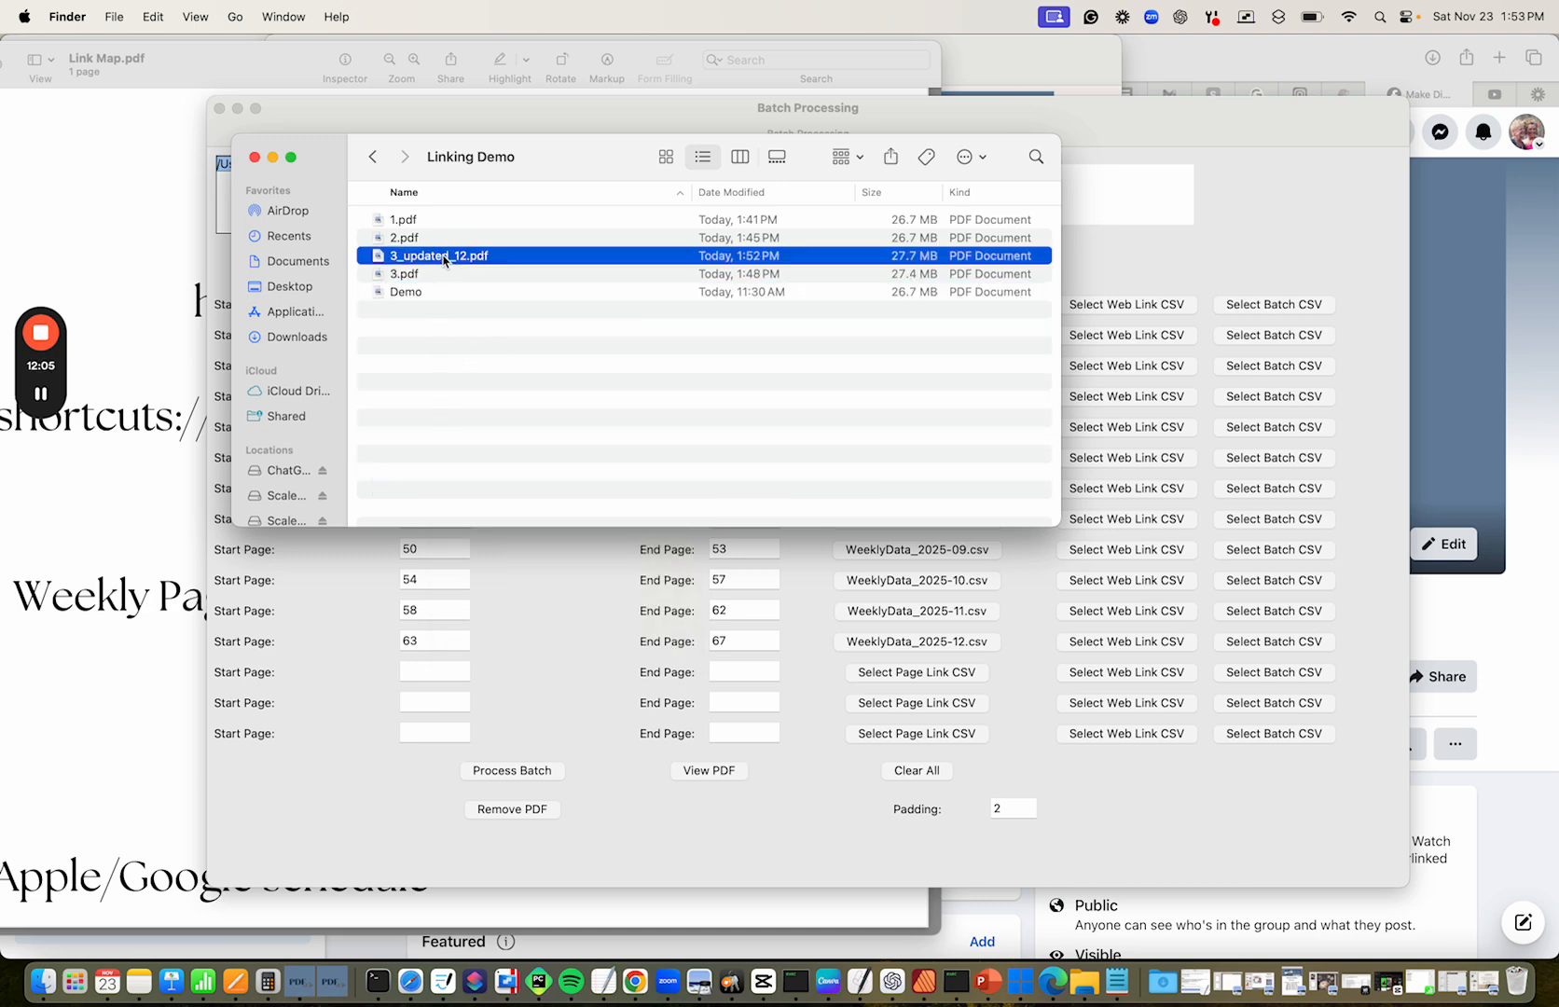
{"action": "left_click", "coordinate": [440, 256]}
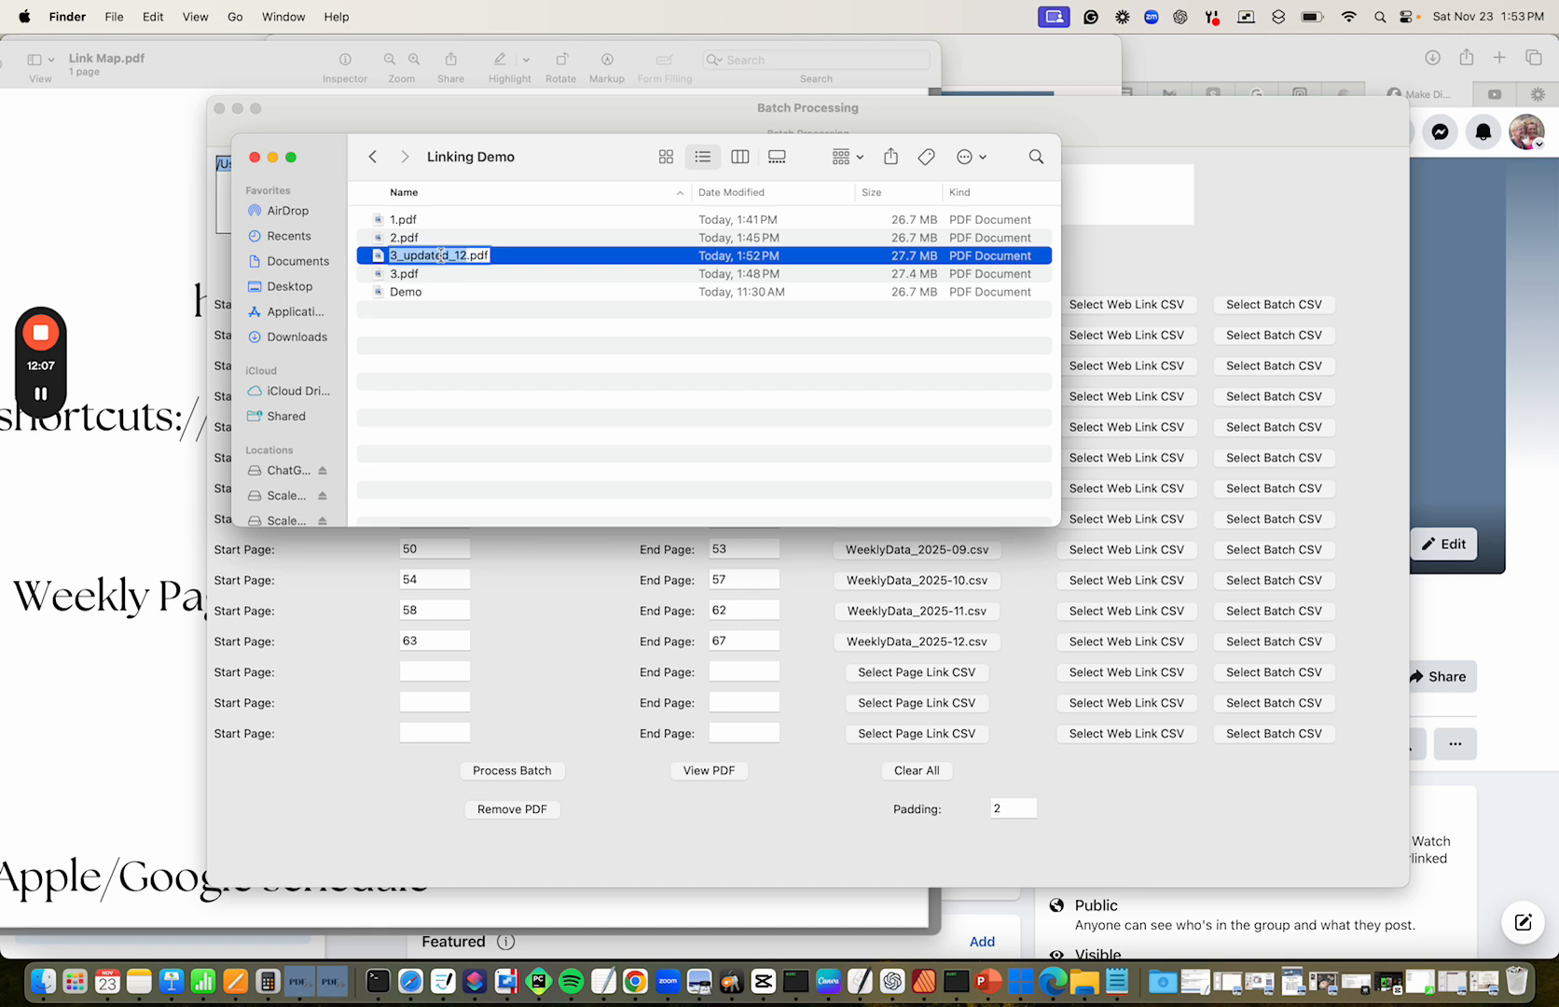
{"action": "type", "text": "4"}
{"action": "key", "text": "Return"}
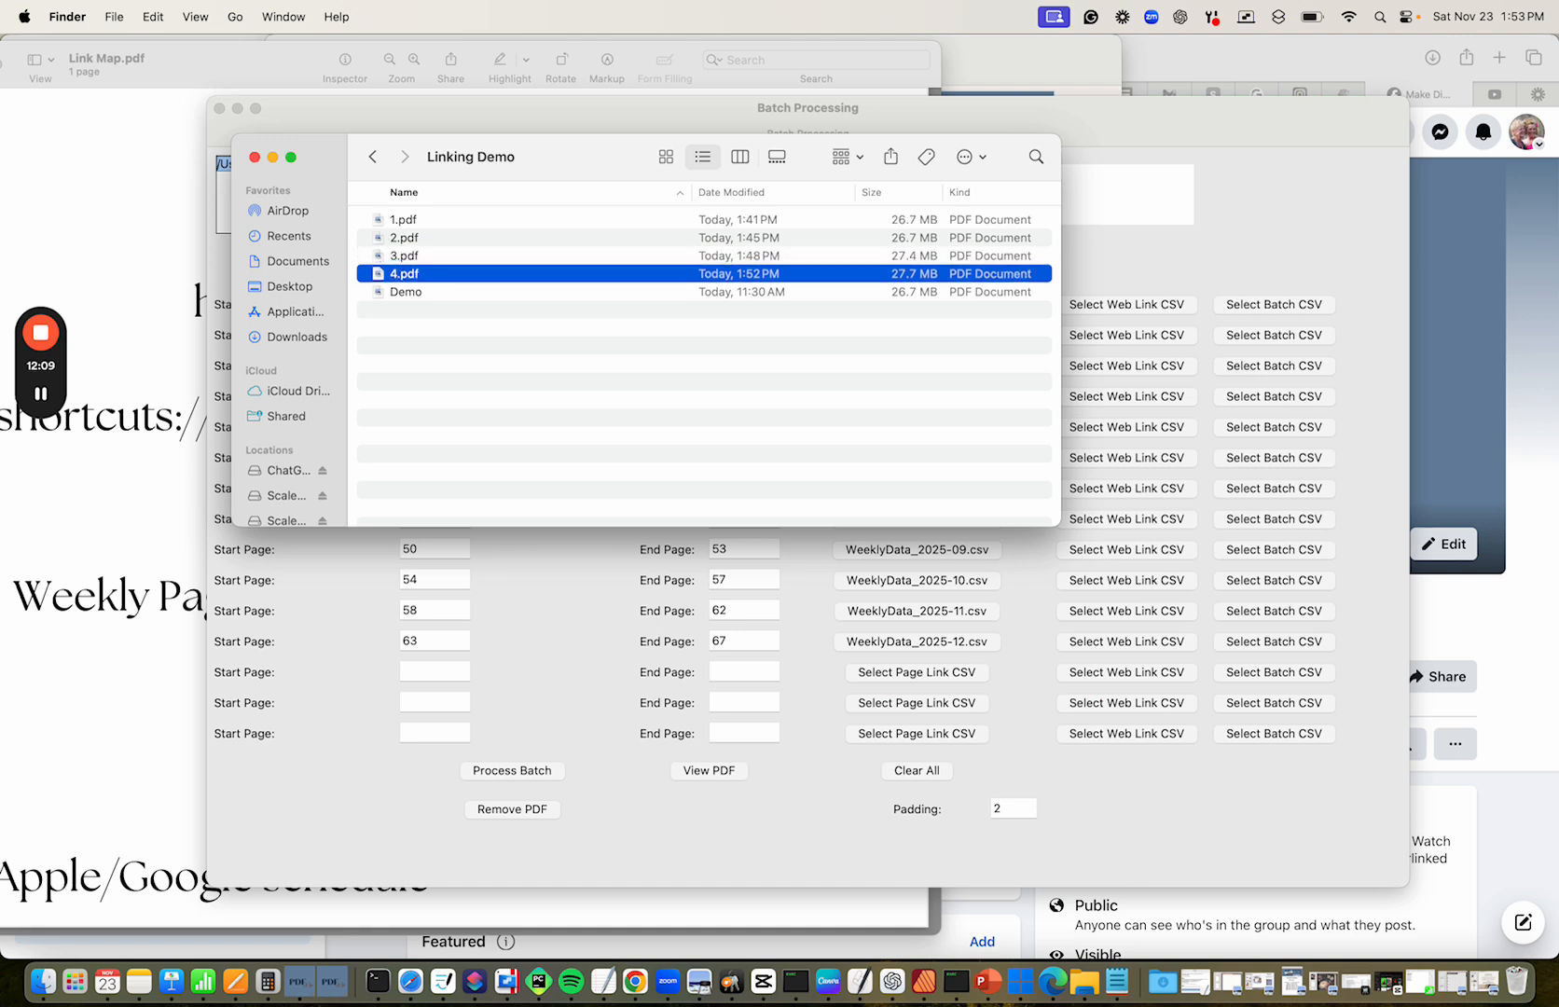
{"action": "left_click", "coordinate": [418, 332]}
Step: Open 4.pdf in Preview, test the links for weeks 2 to 5 from the January page, and close the document
{"action": "left_click", "coordinate": [401, 278]}
{"action": "double_click", "coordinate": [402, 278]}
{"action": "left_click", "coordinate": [228, 611]}
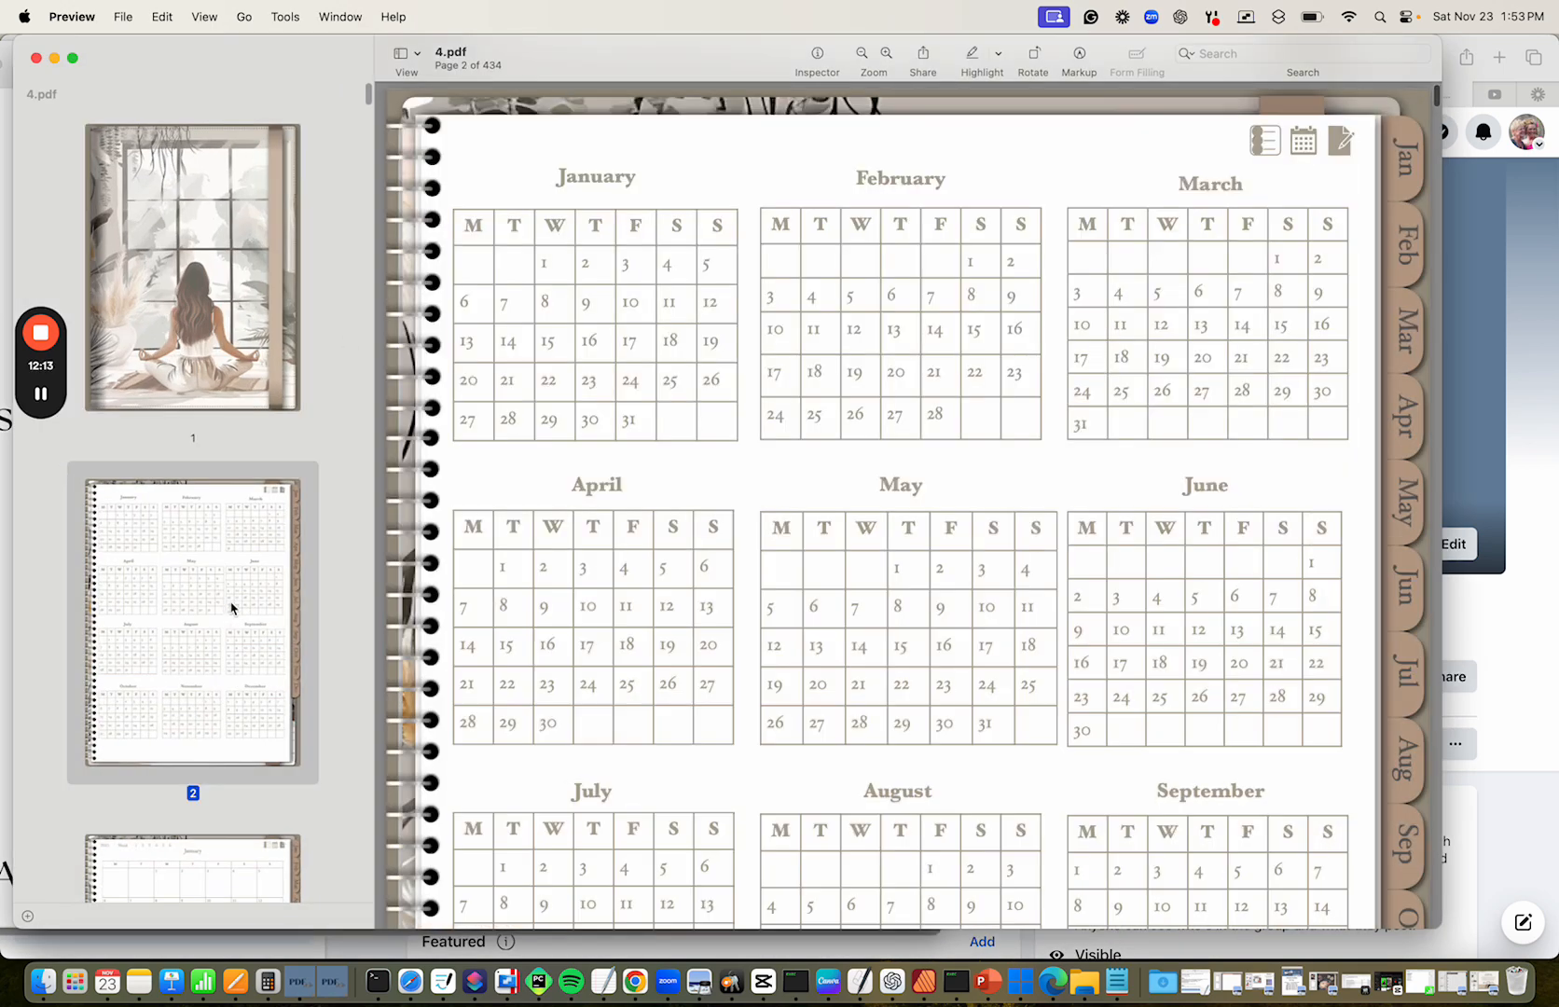
{"action": "scroll", "coordinate": [231, 604], "scroll_direction": "down", "scroll_amount": 5}
{"action": "left_click", "coordinate": [230, 610]}
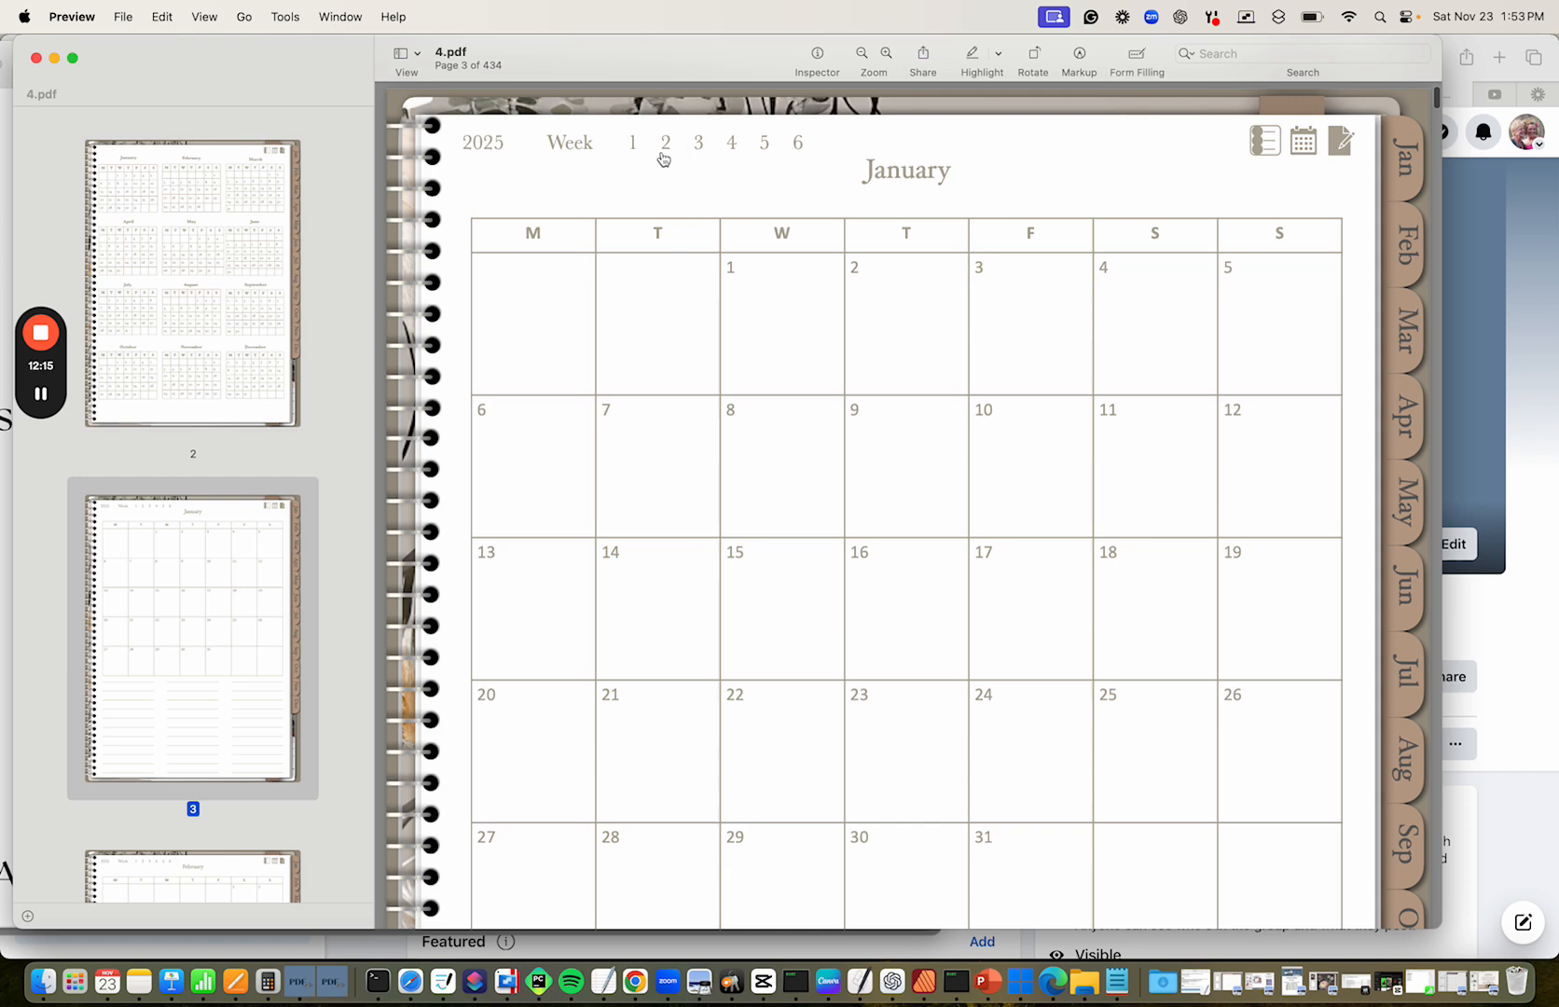
{"action": "left_click", "coordinate": [664, 156]}
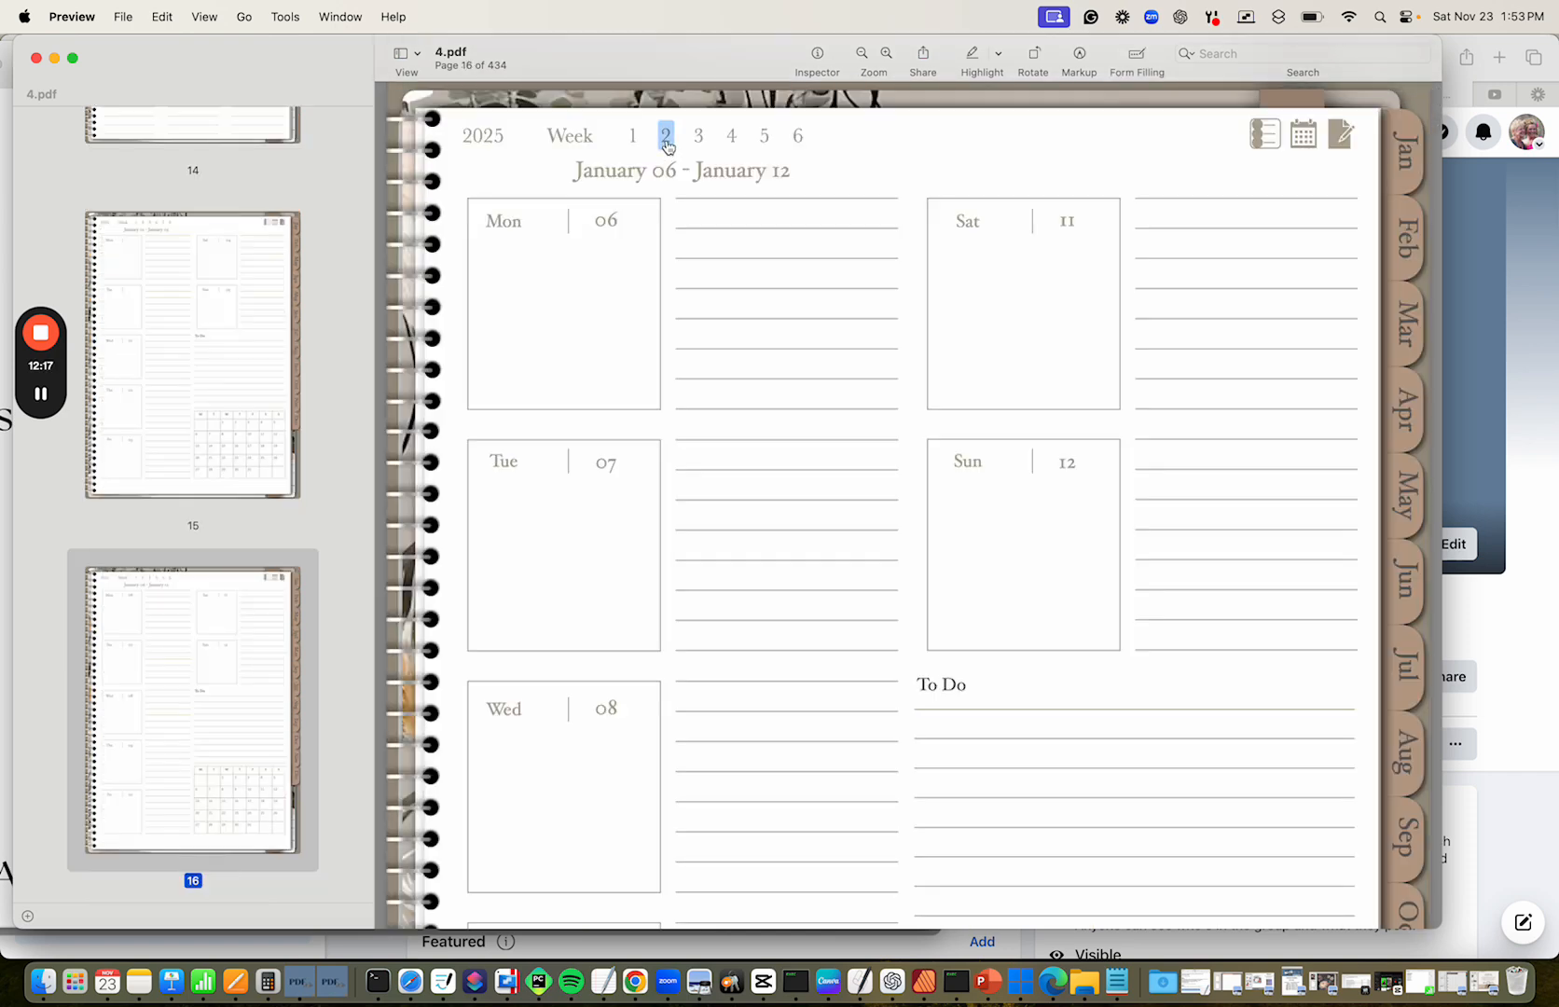
{"action": "left_click", "coordinate": [698, 142]}
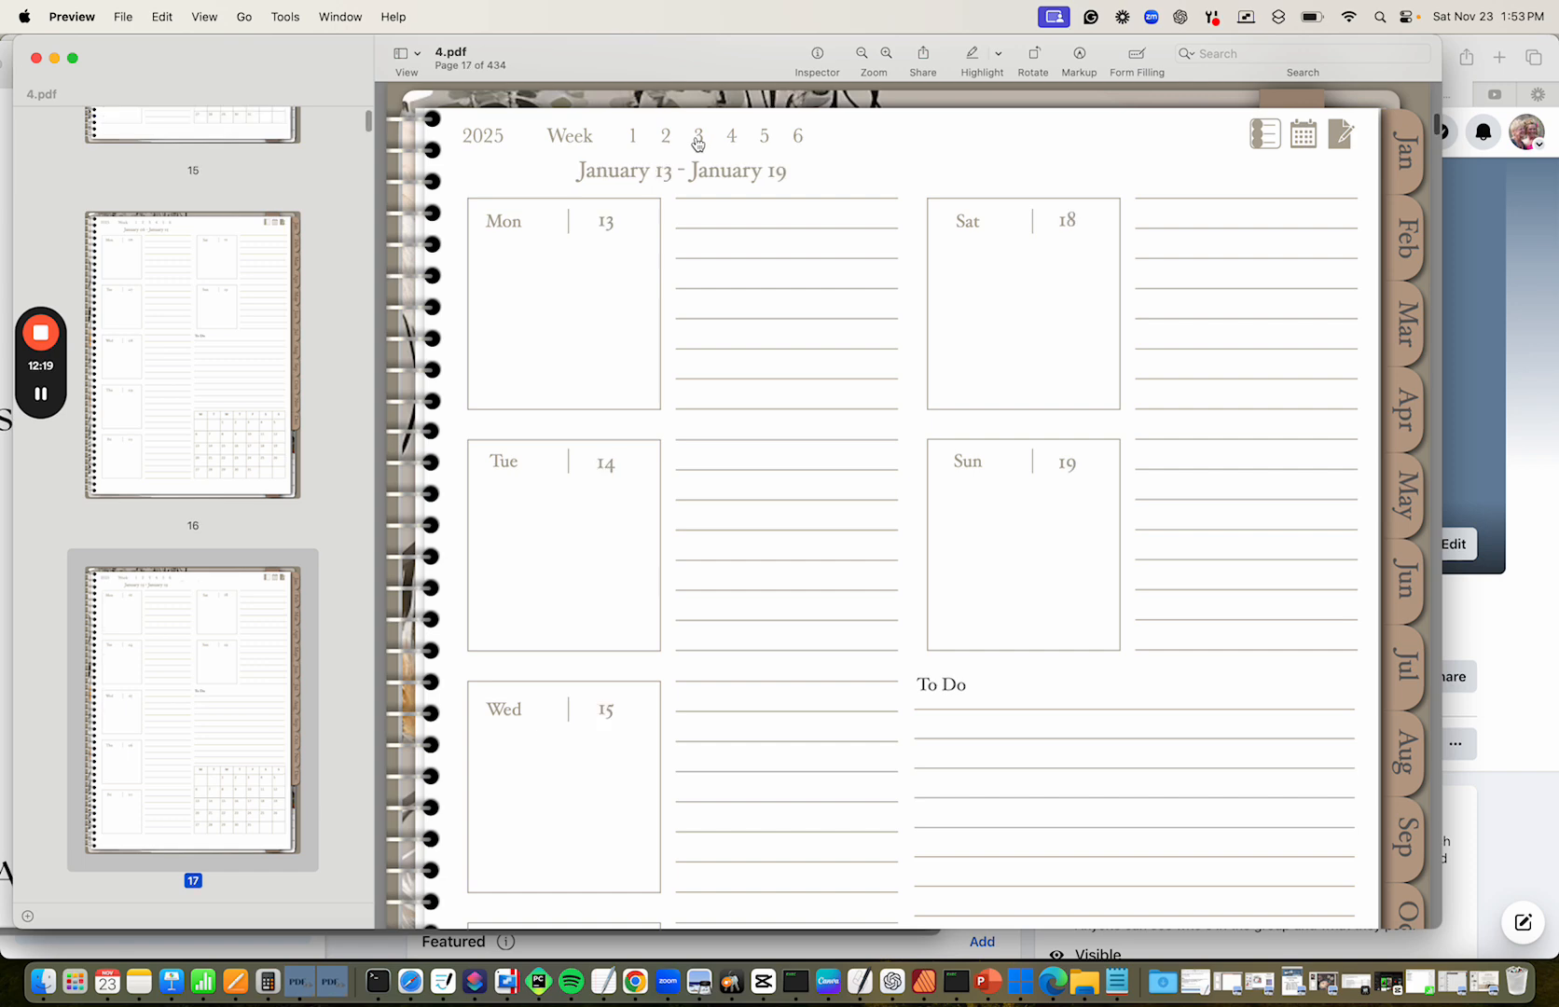
{"action": "left_click", "coordinate": [731, 142]}
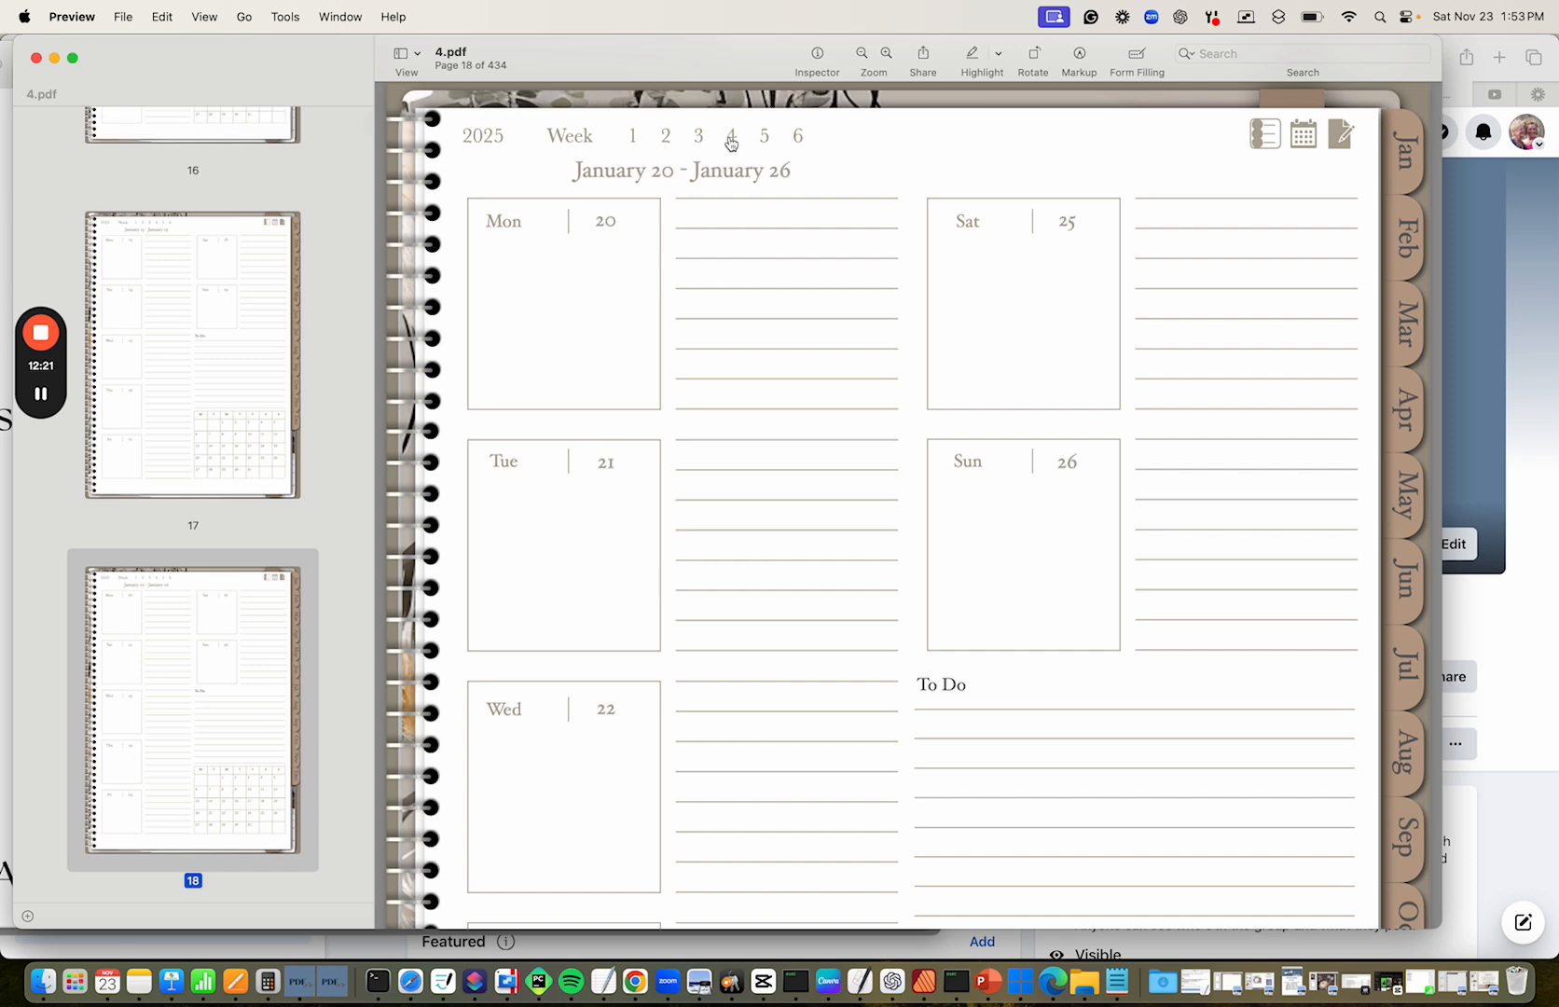
{"action": "left_click", "coordinate": [764, 140]}
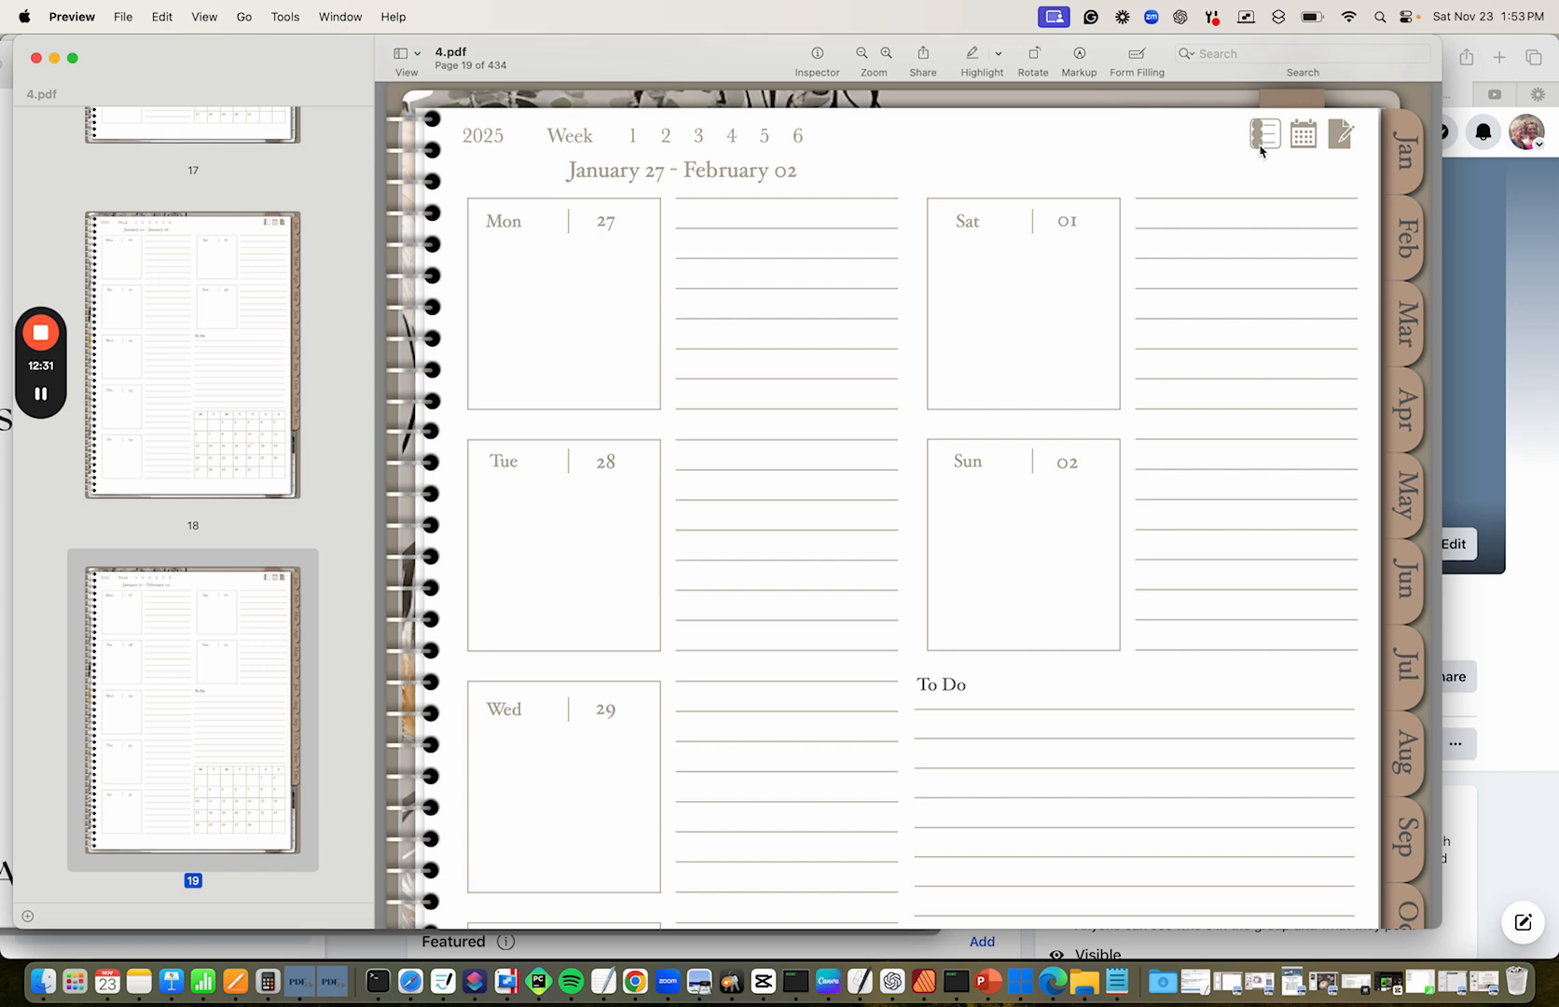
{"action": "left_click", "coordinate": [35, 57]}
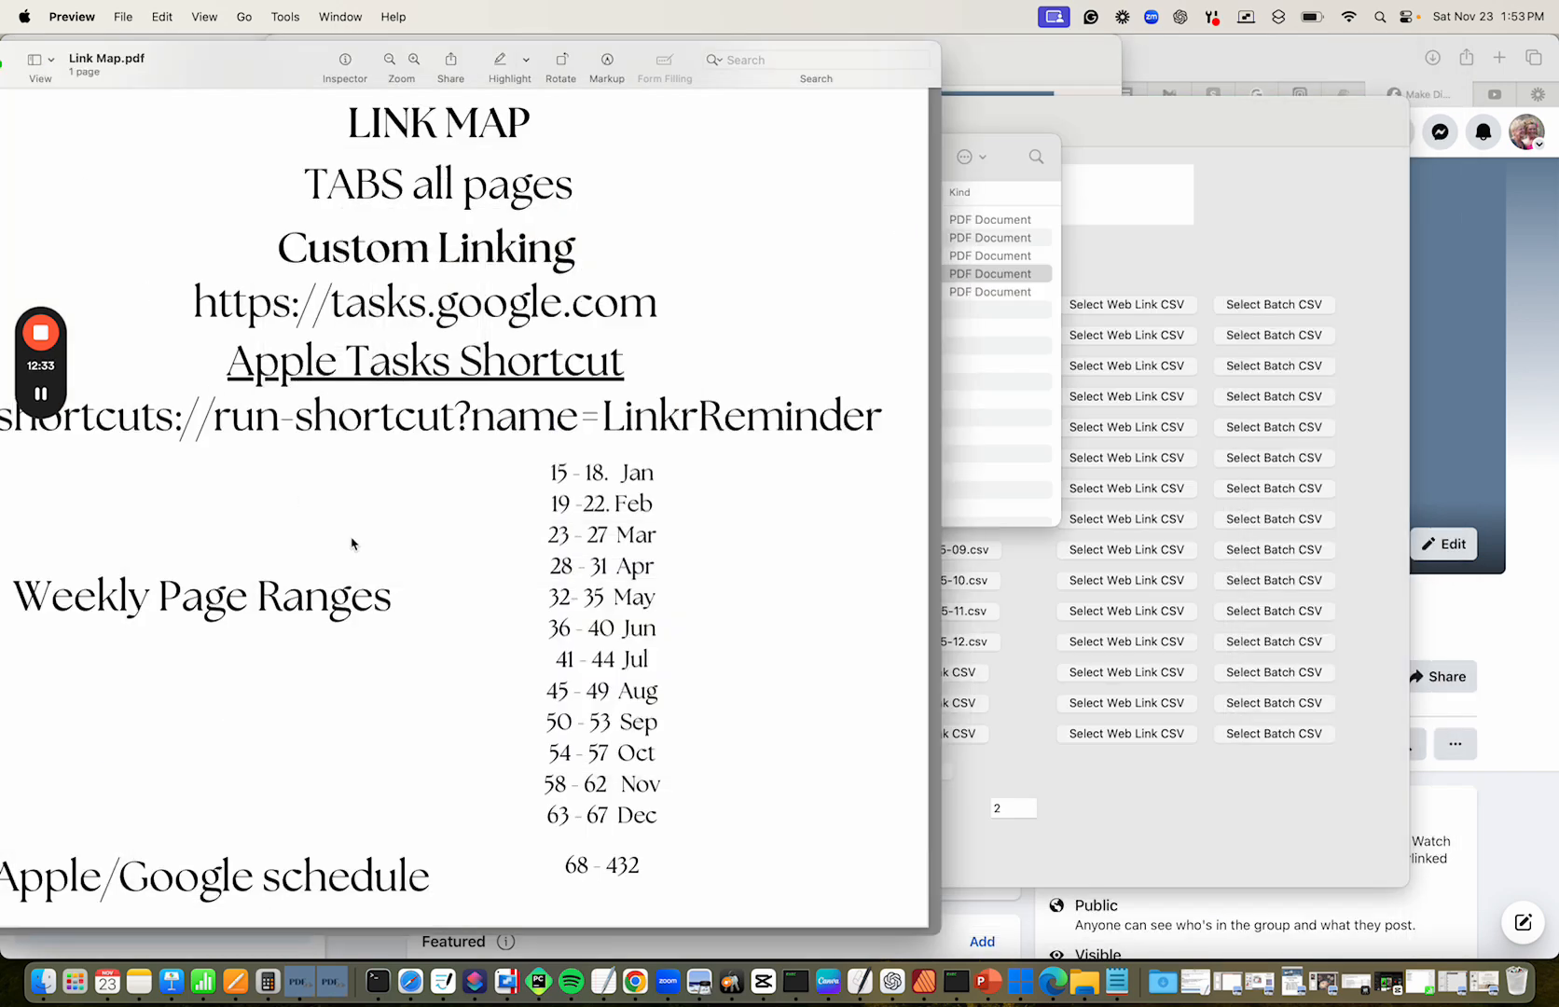
Step: Close batch processing in PDF Linker and add 4.pdf from the Linking Demo folder to the custom link editor
{"action": "left_click", "coordinate": [1042, 734]}
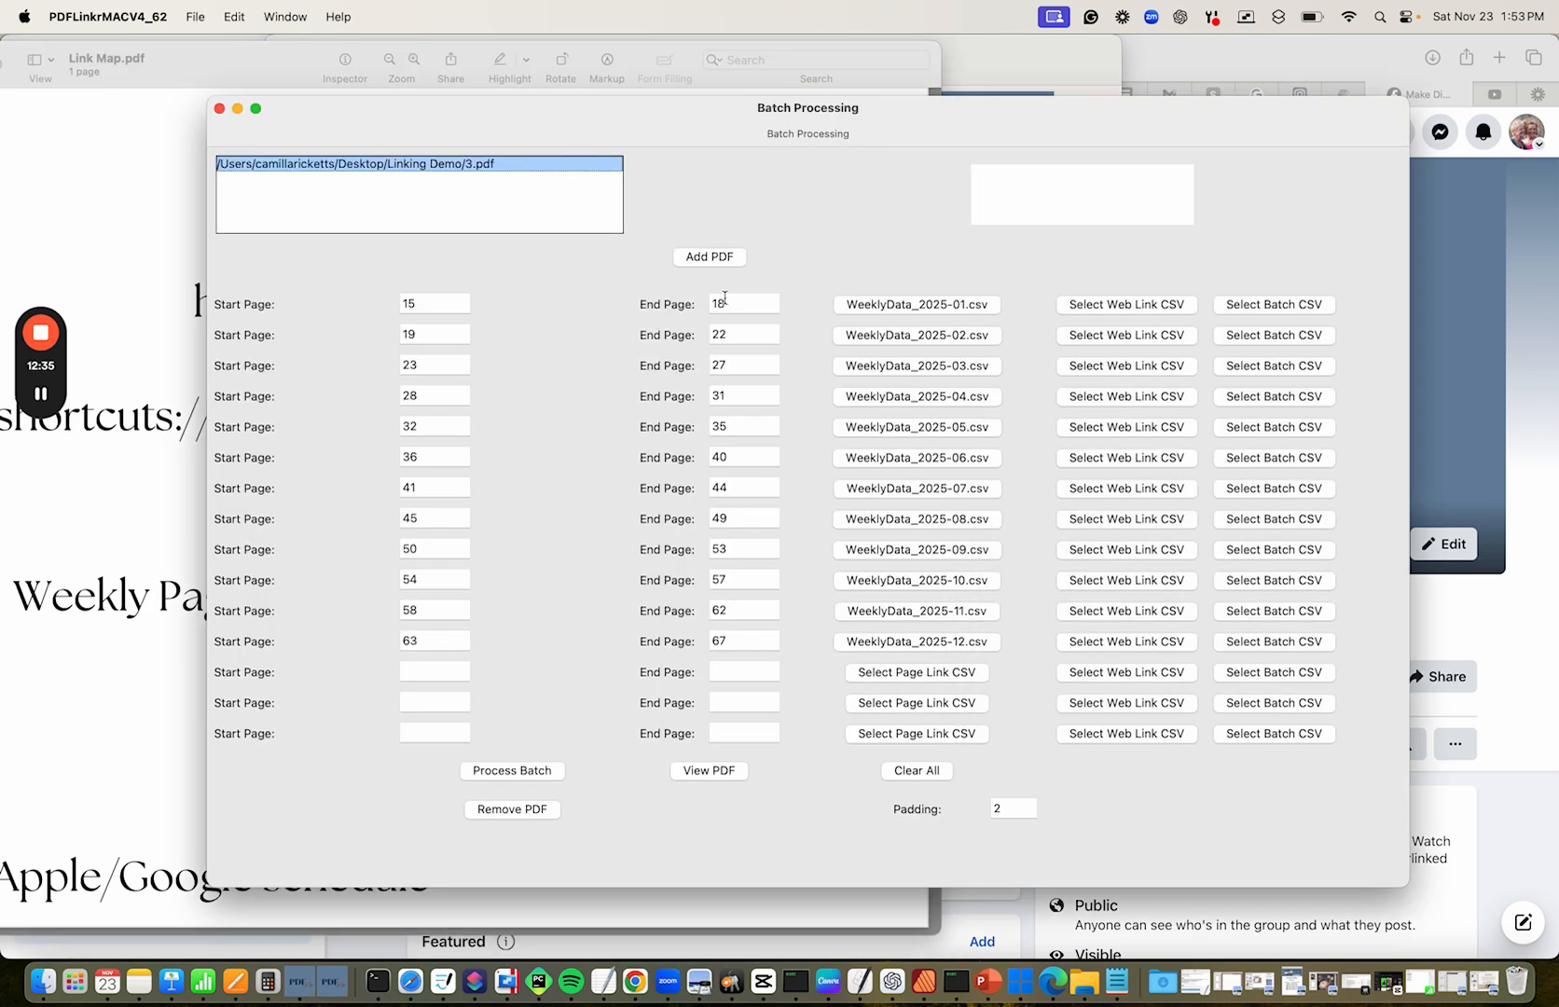
{"action": "left_click", "coordinate": [220, 109]}
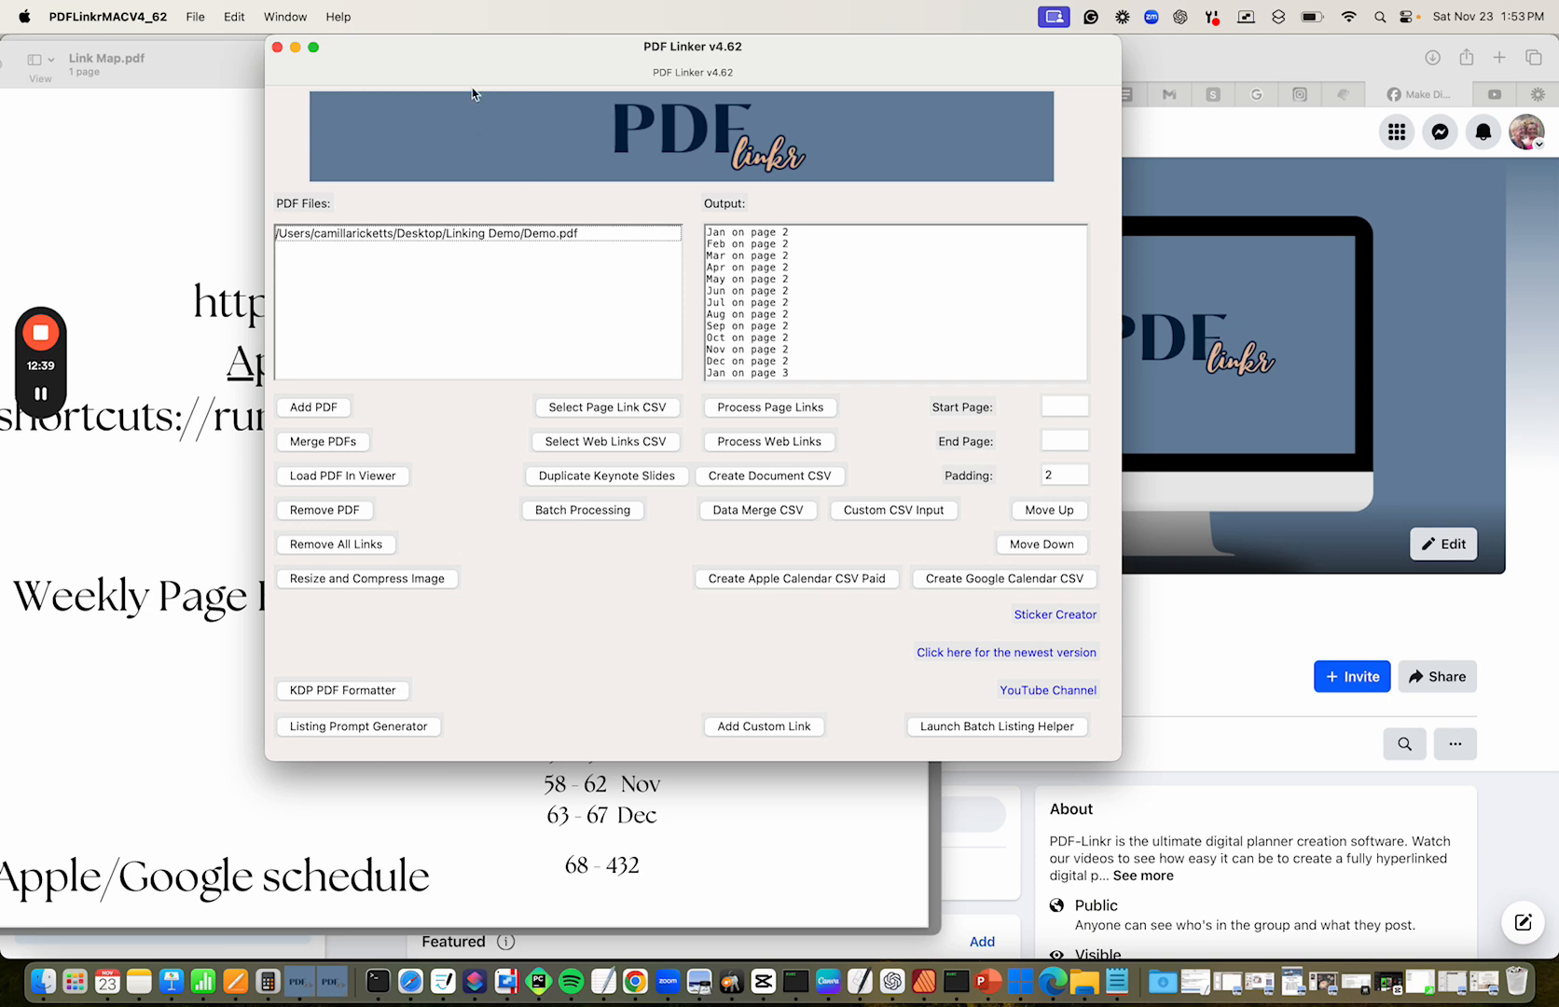
{"action": "left_click", "coordinate": [781, 731]}
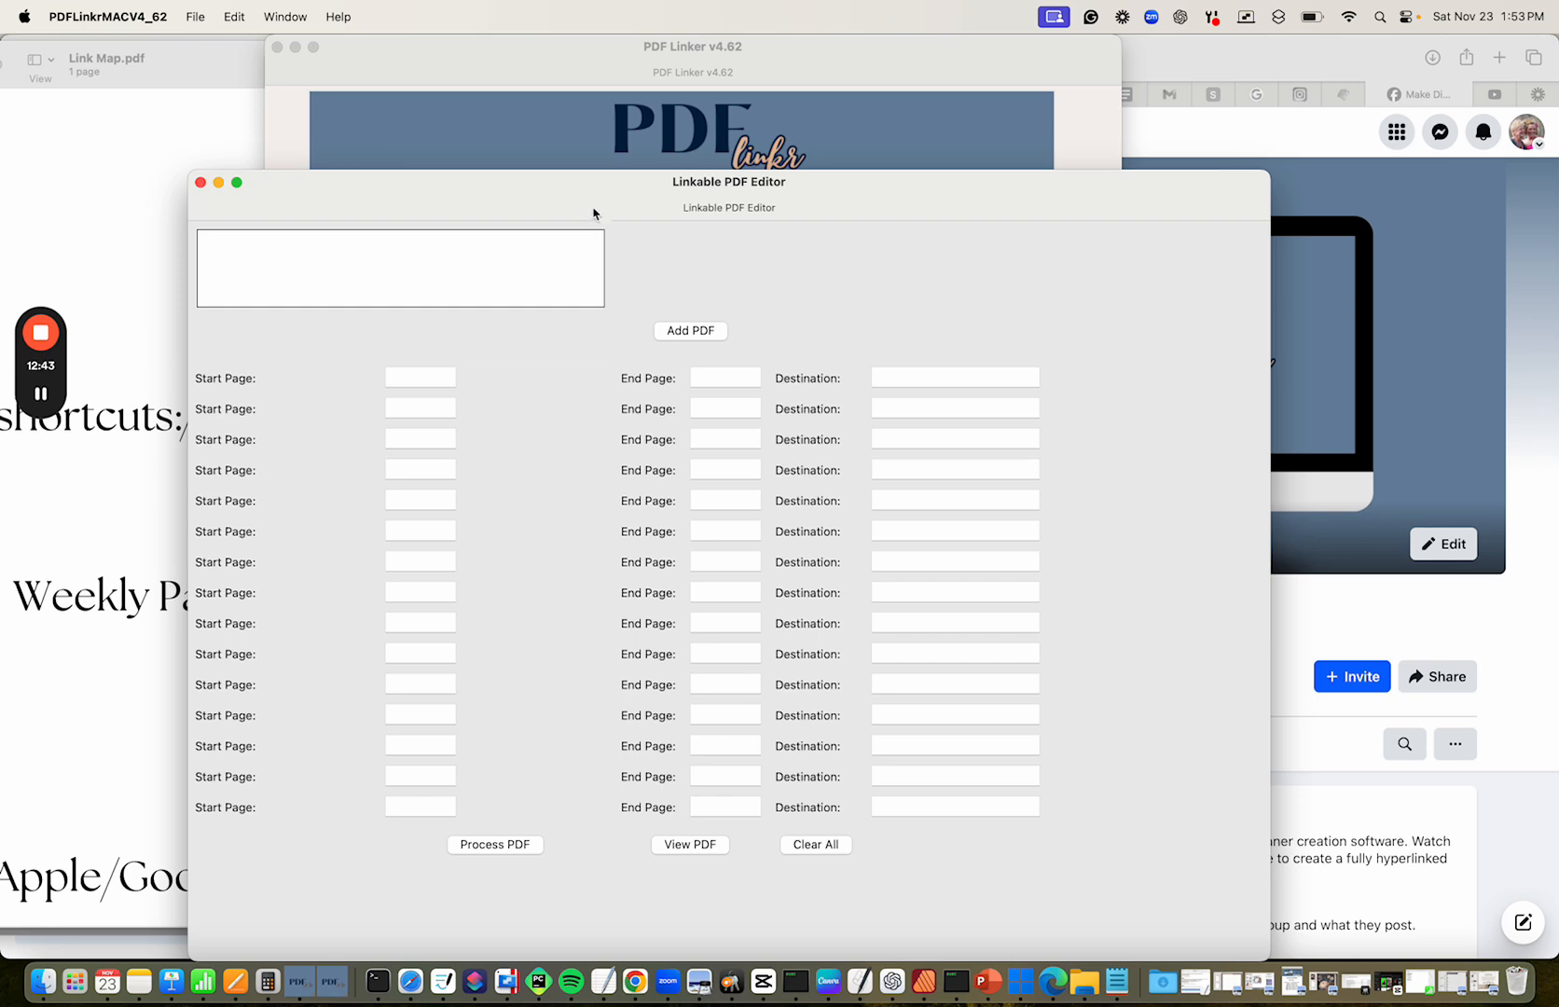
{"action": "left_click_drag", "start_coordinate": [525, 193], "coordinate": [637, 99]}
{"action": "left_click", "coordinate": [809, 245]}
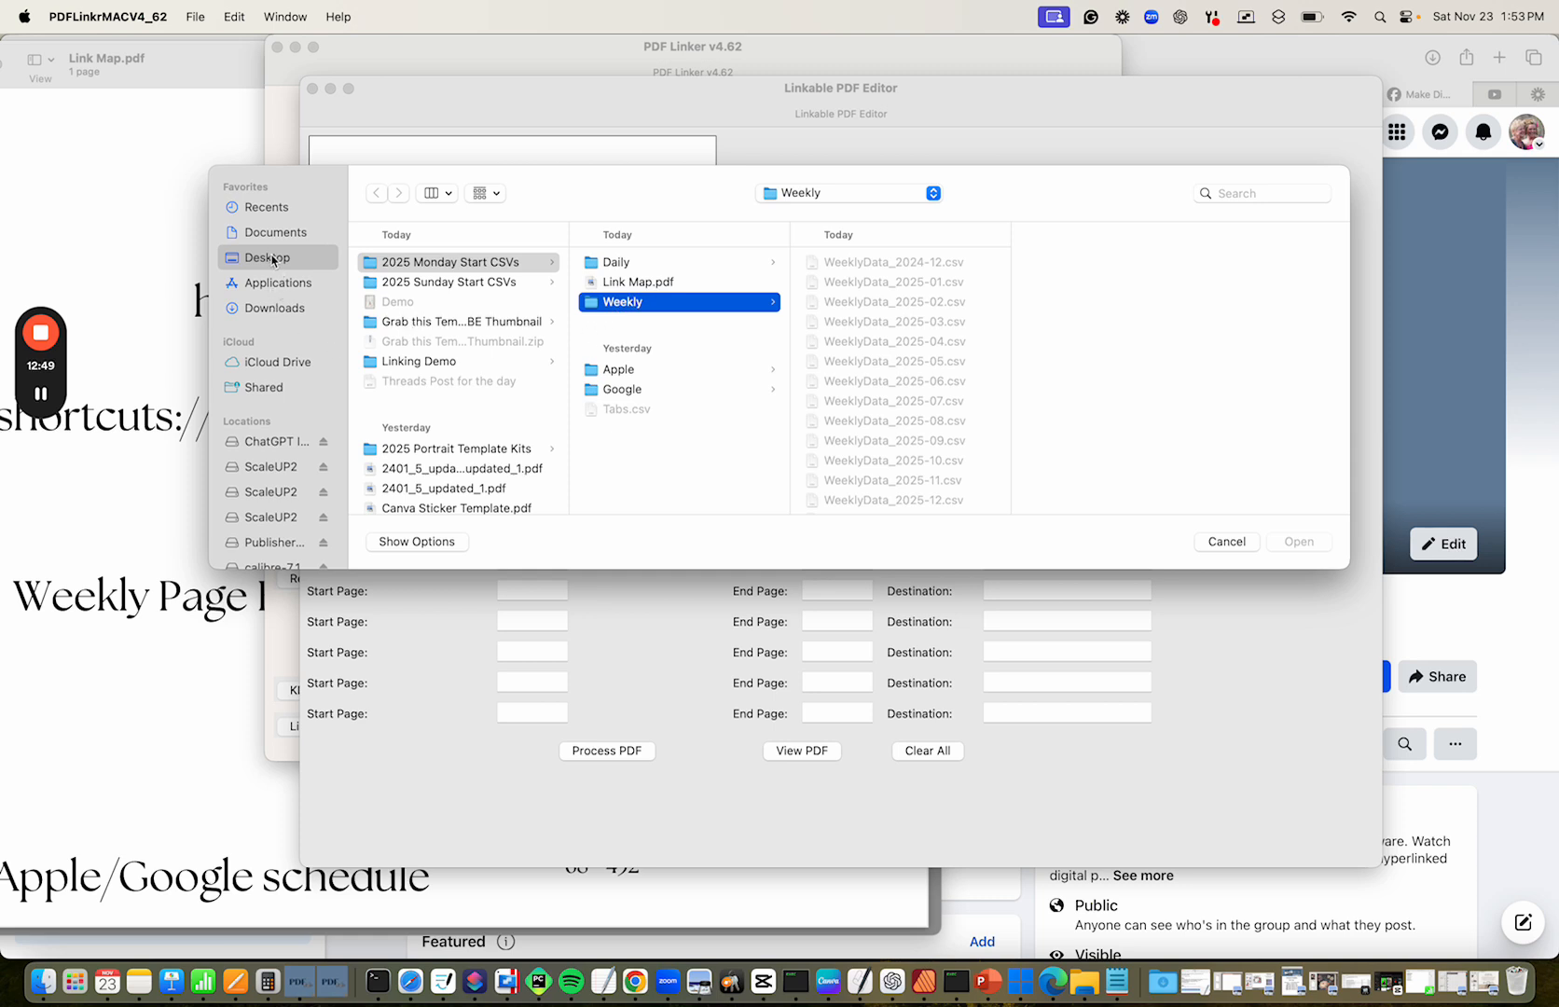
{"action": "left_click", "coordinate": [403, 365]}
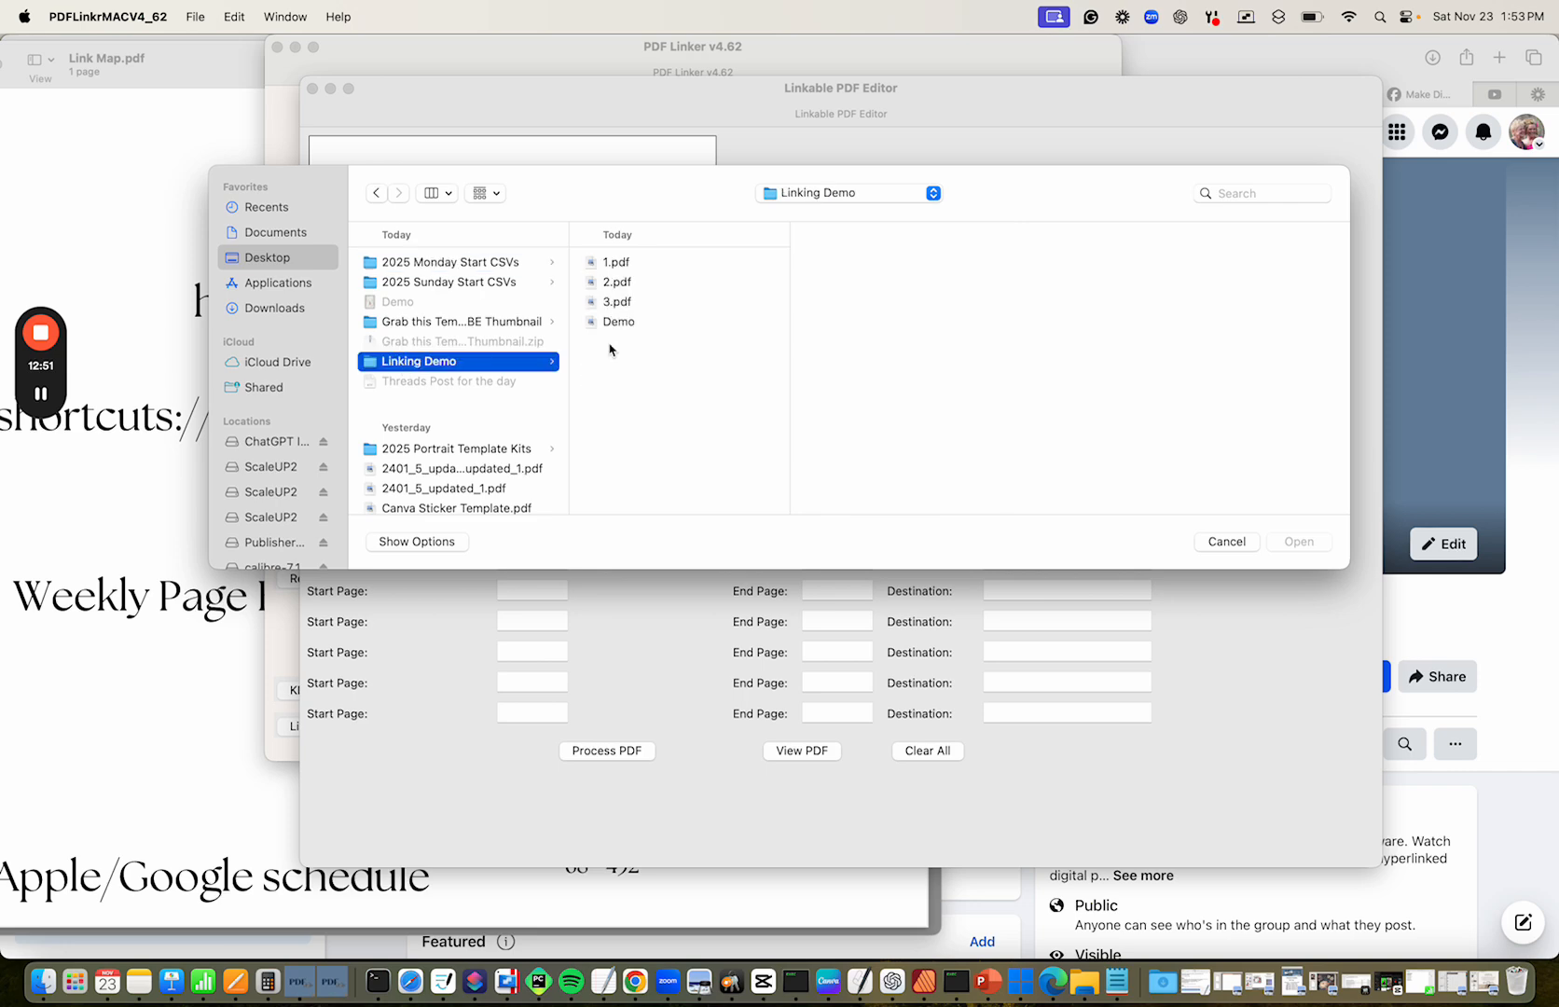
{"action": "double_click", "coordinate": [621, 329]}
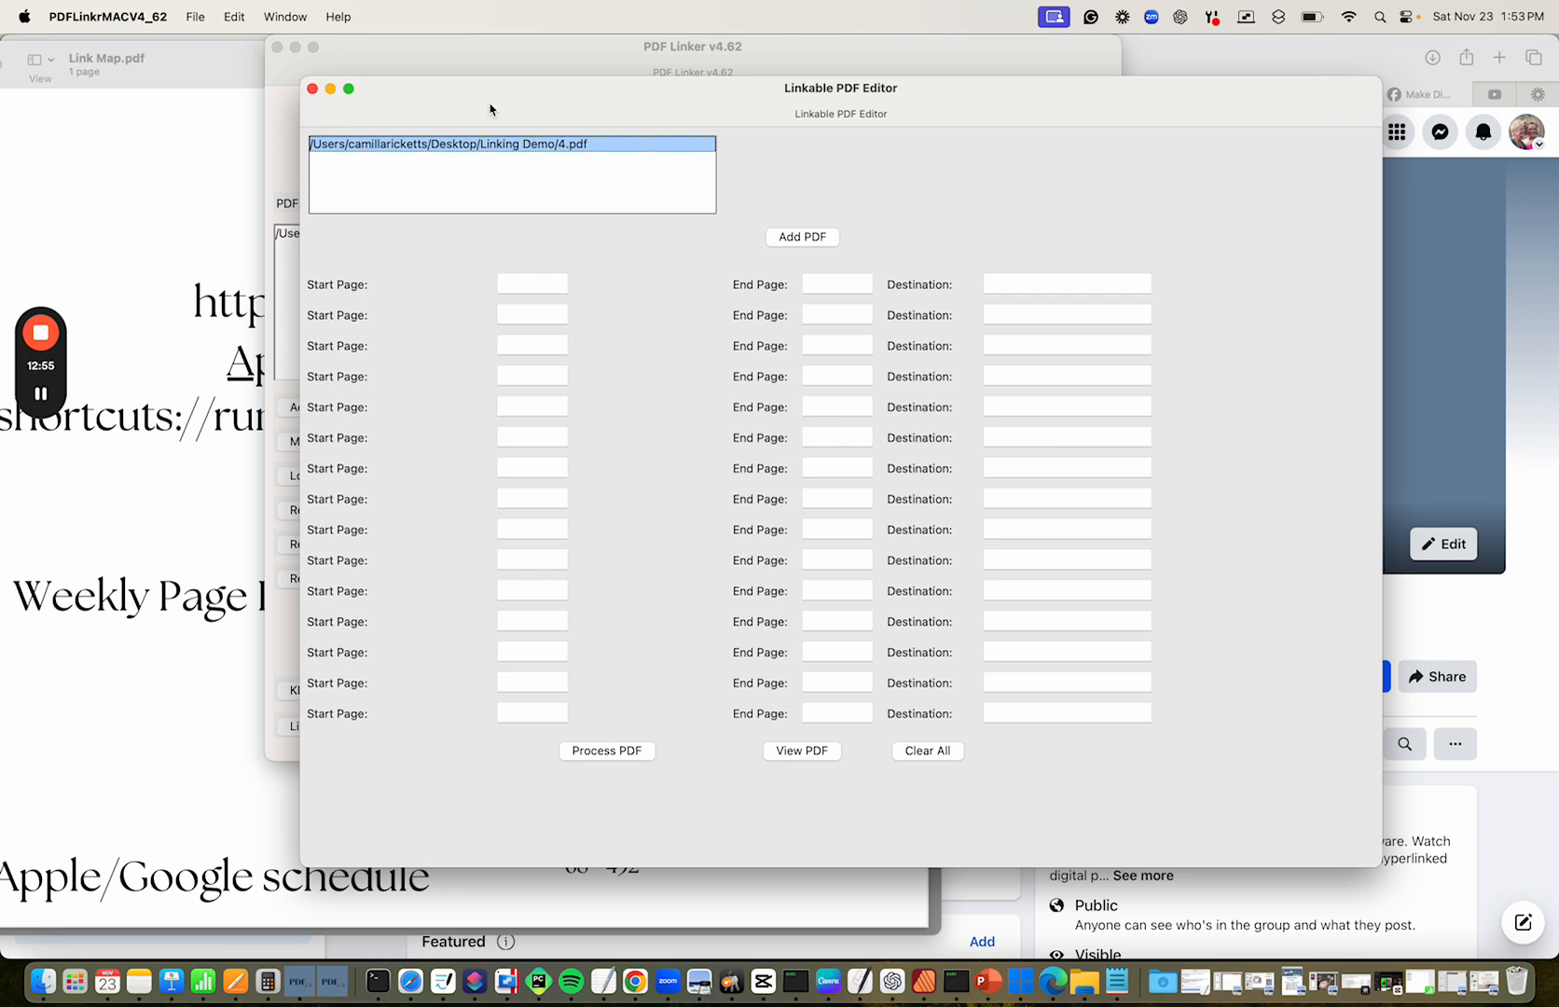
Step: Set the notes-and-pencil icon in the header of page 2 of 4.pdf as the custom link area
{"action": "left_click", "coordinate": [793, 751]}
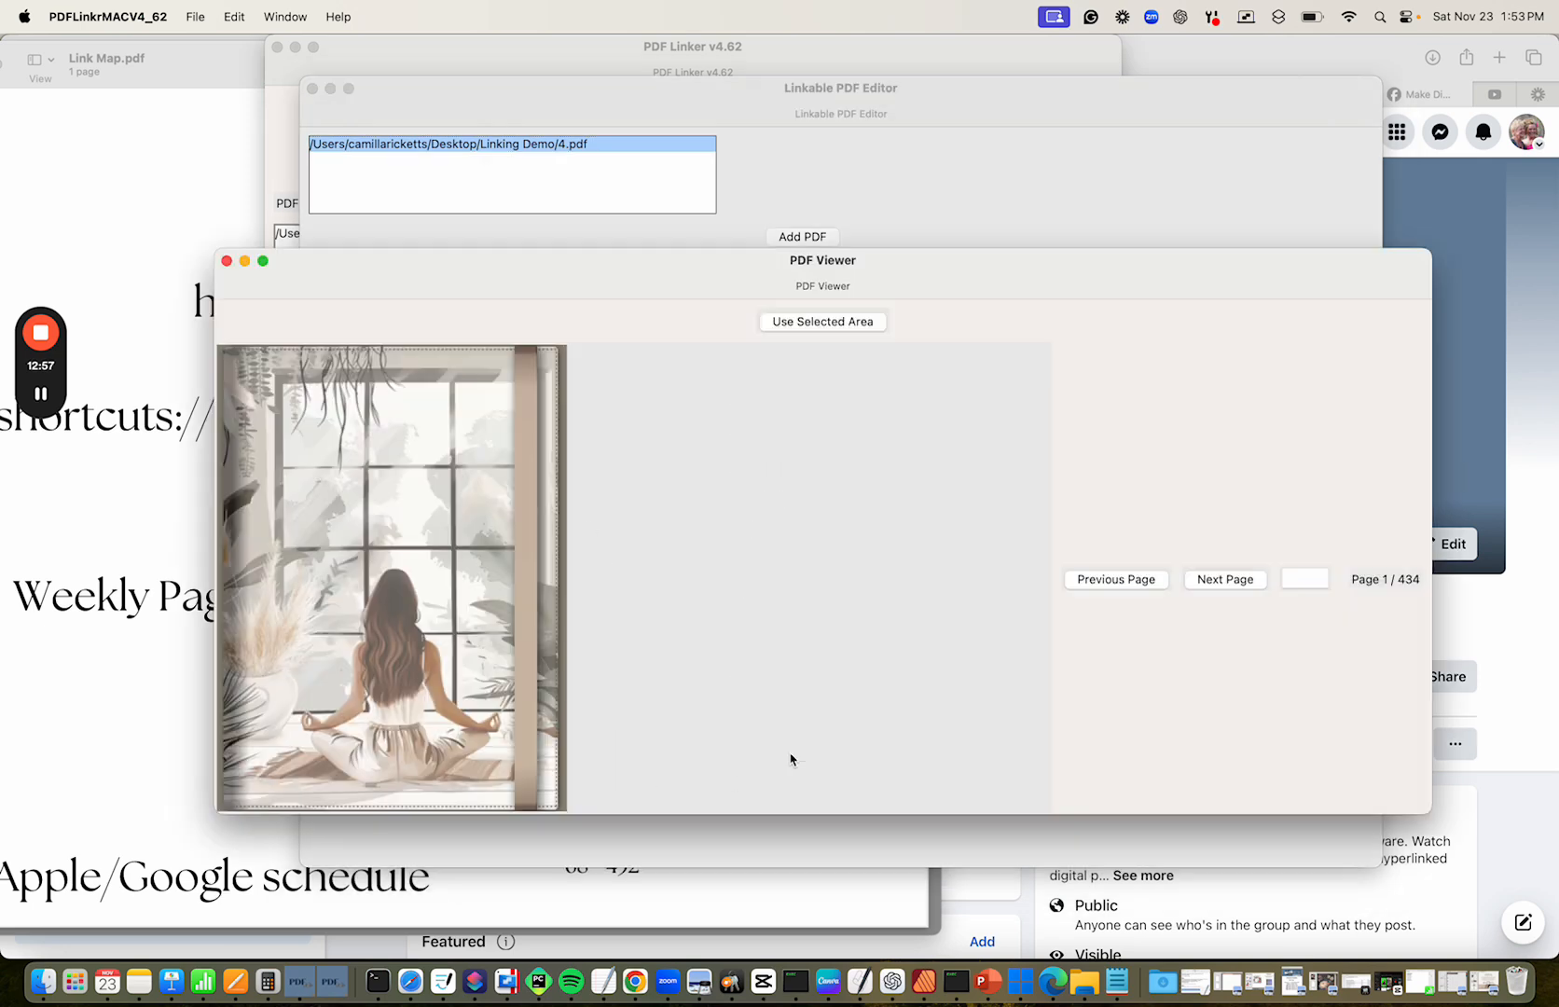
{"action": "left_click", "coordinate": [1233, 587]}
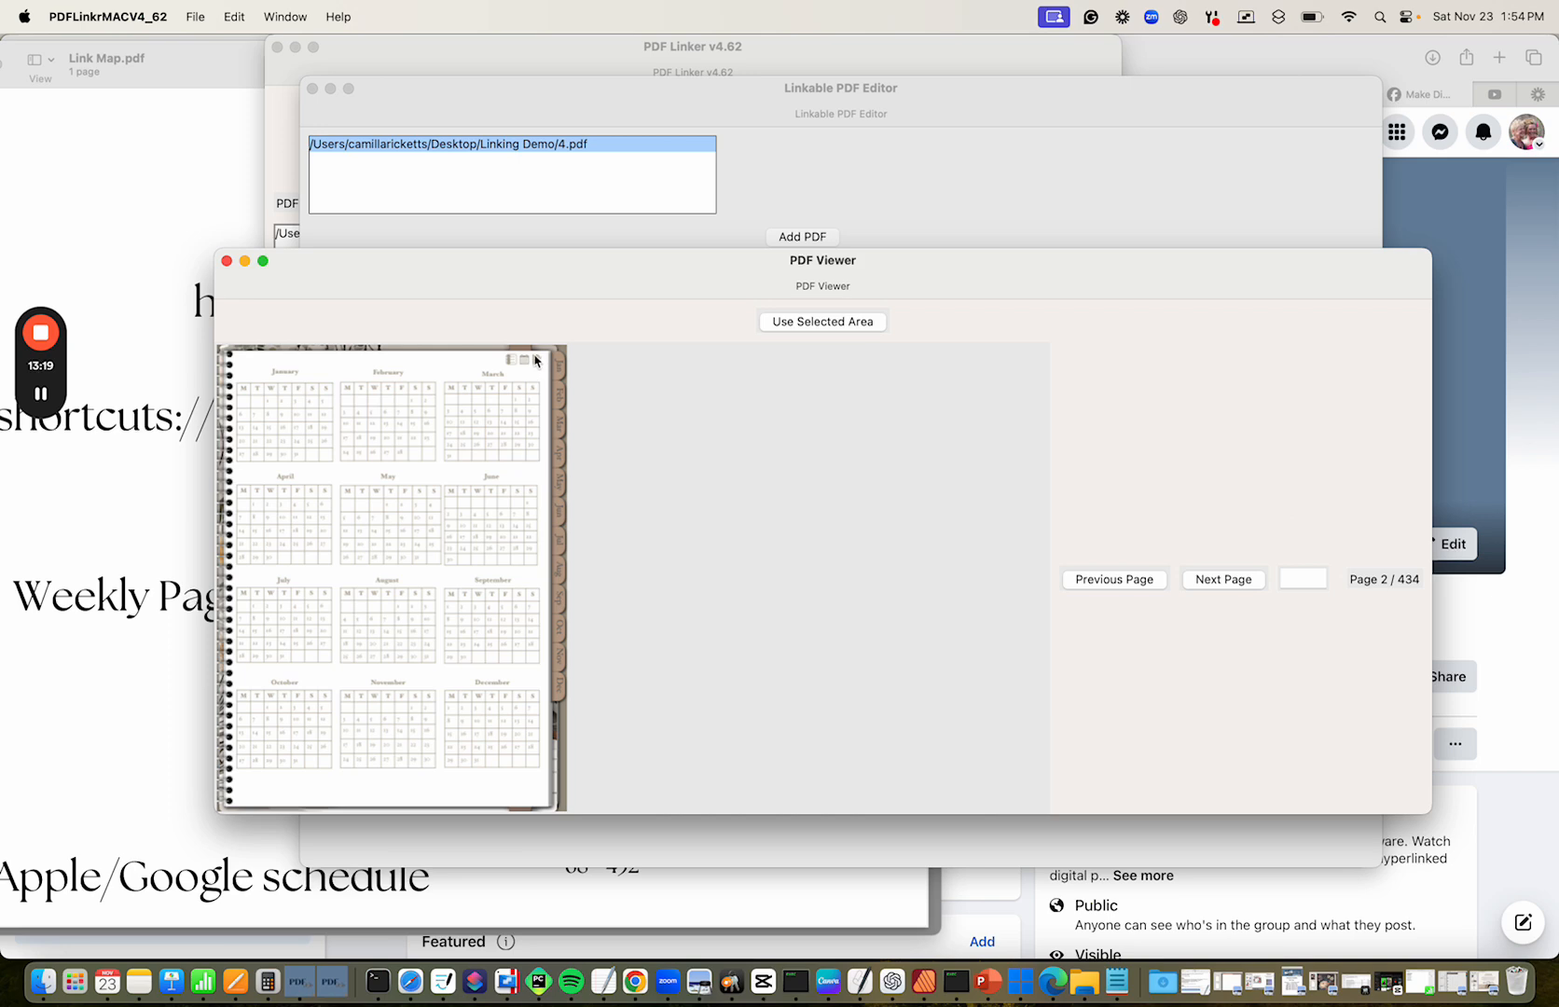
{"action": "left_click_drag", "start_coordinate": [532, 351], "coordinate": [545, 370]}
{"action": "left_click", "coordinate": [811, 323]}
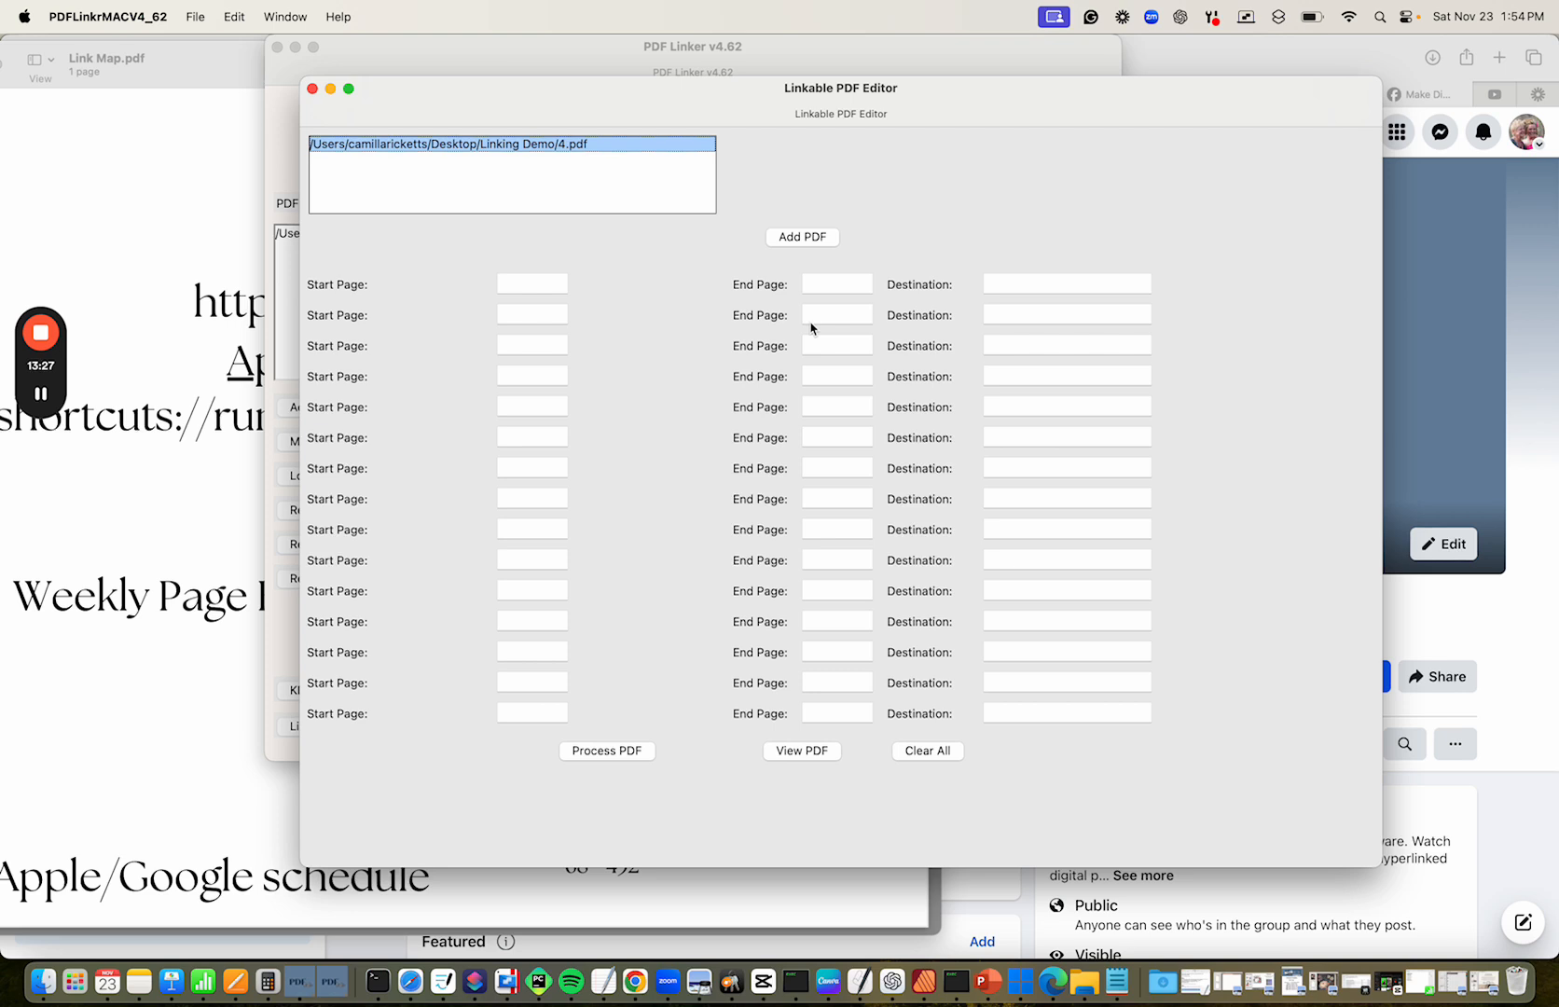
Step: Open 4.pdf in Preview to look for the notes page number among its pages, and close the document
{"action": "left_click", "coordinate": [42, 980]}
{"action": "double_click", "coordinate": [417, 273]}
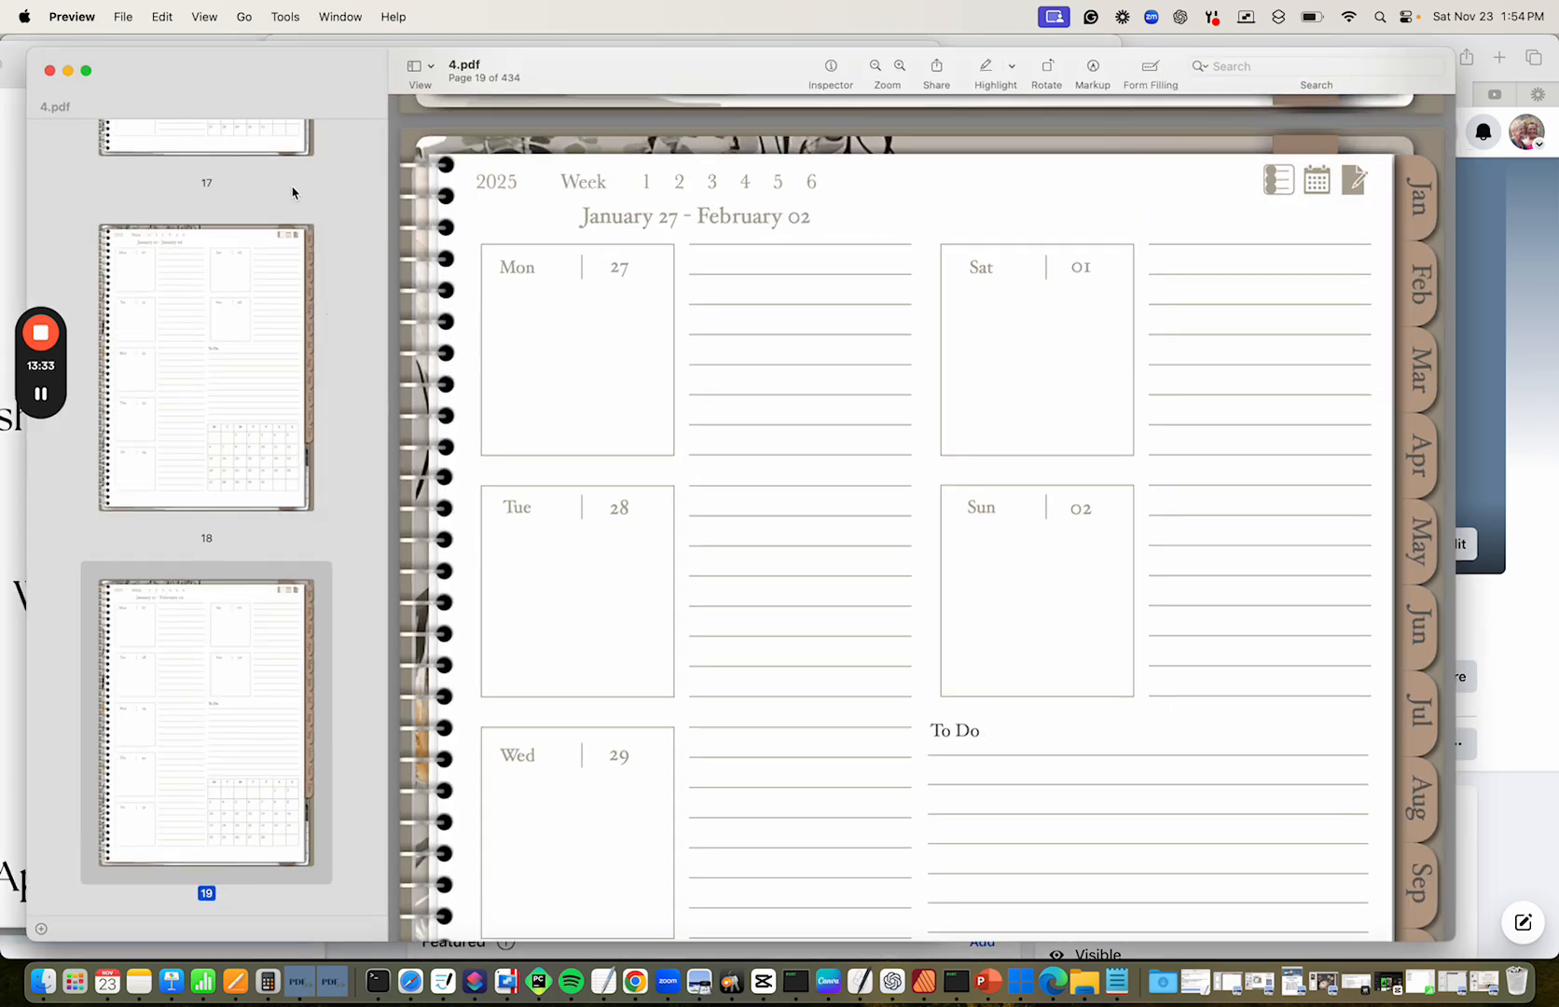
{"action": "scroll", "coordinate": [292, 191], "scroll_direction": "down", "scroll_amount": 3}
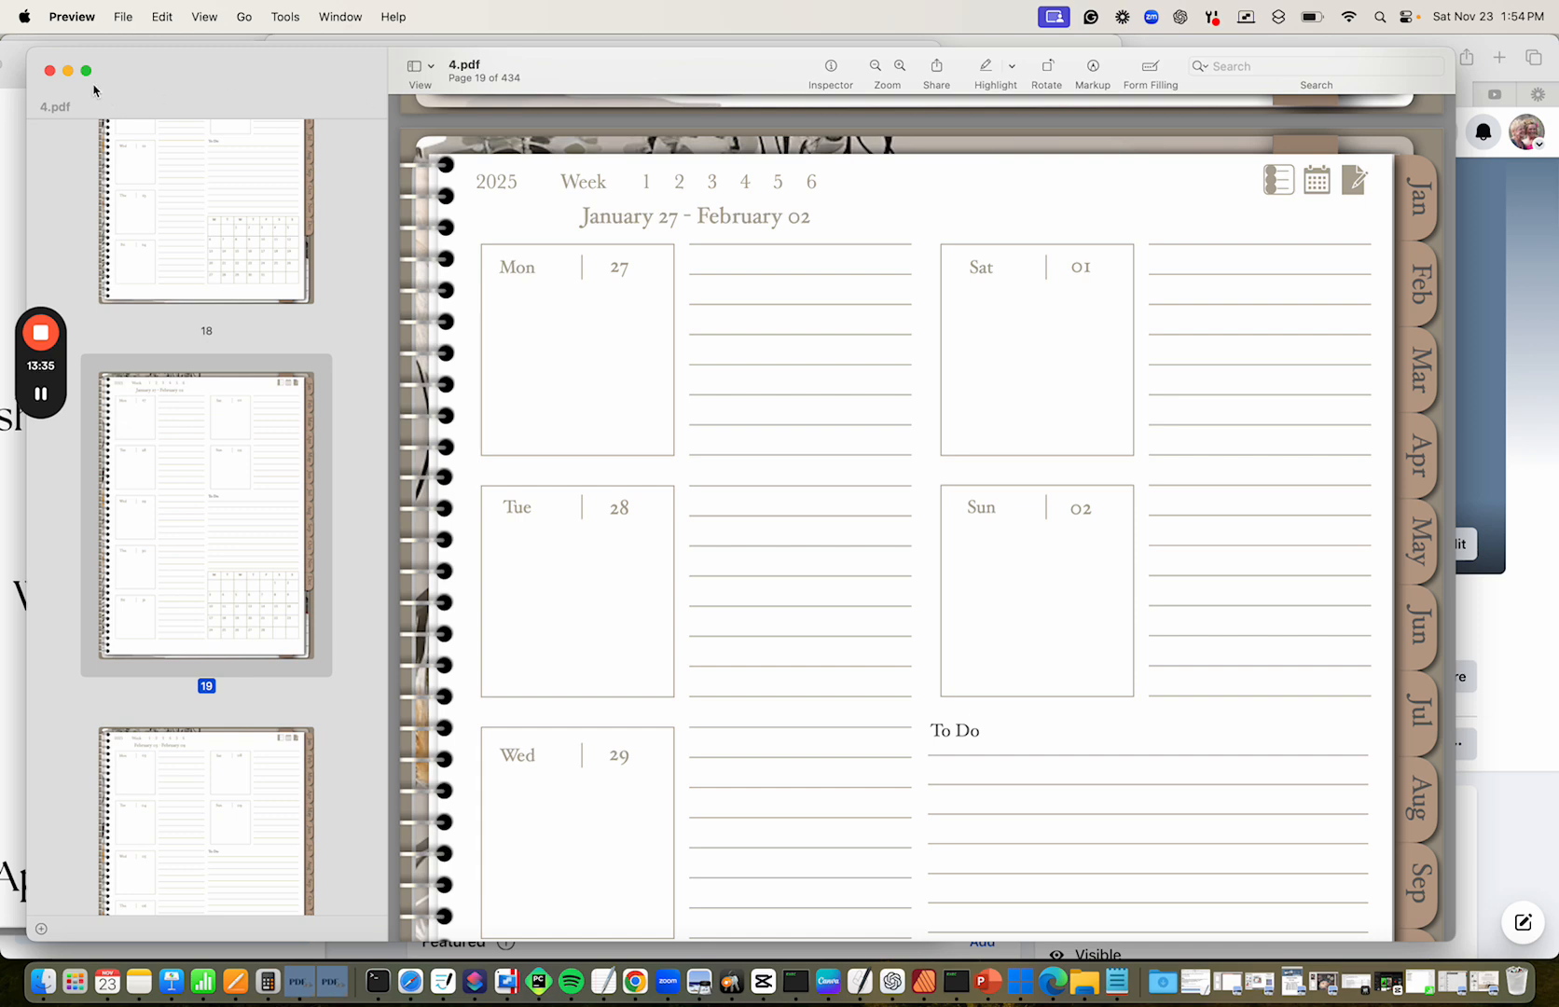
{"action": "left_click", "coordinate": [50, 72]}
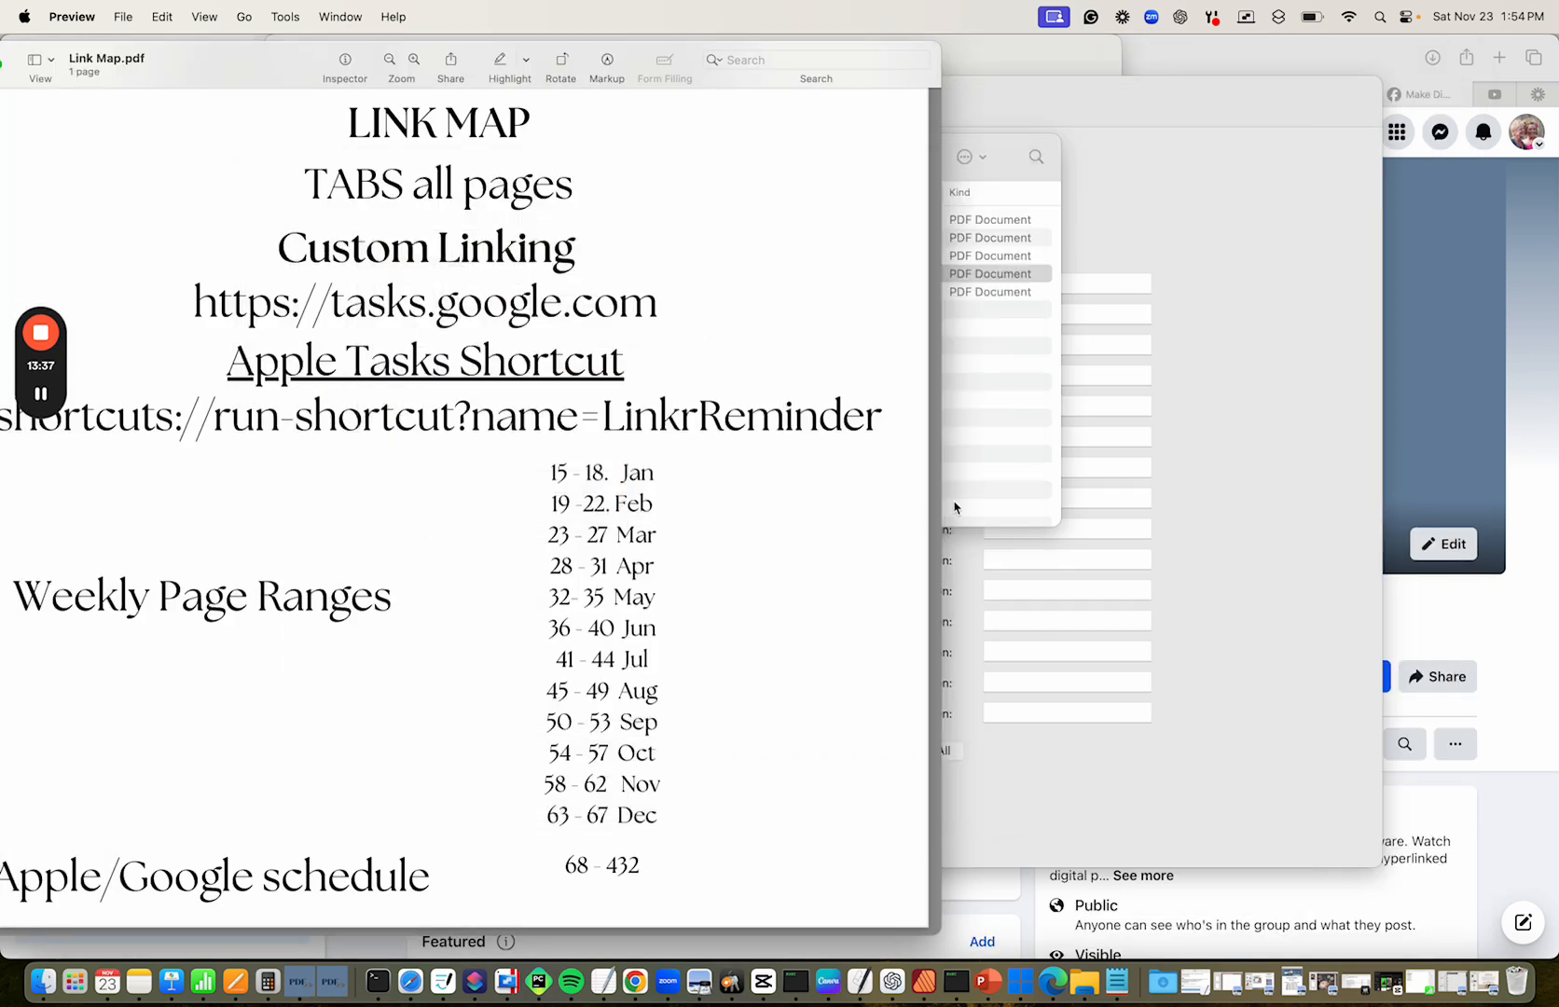
Step: Set the first link's destination to page 433 in the Linkable PDF Editor, rechecking the page count in 4.pdf
{"action": "left_click", "coordinate": [1122, 179]}
{"action": "left_click", "coordinate": [999, 285]}
{"action": "type", "text": "4"}
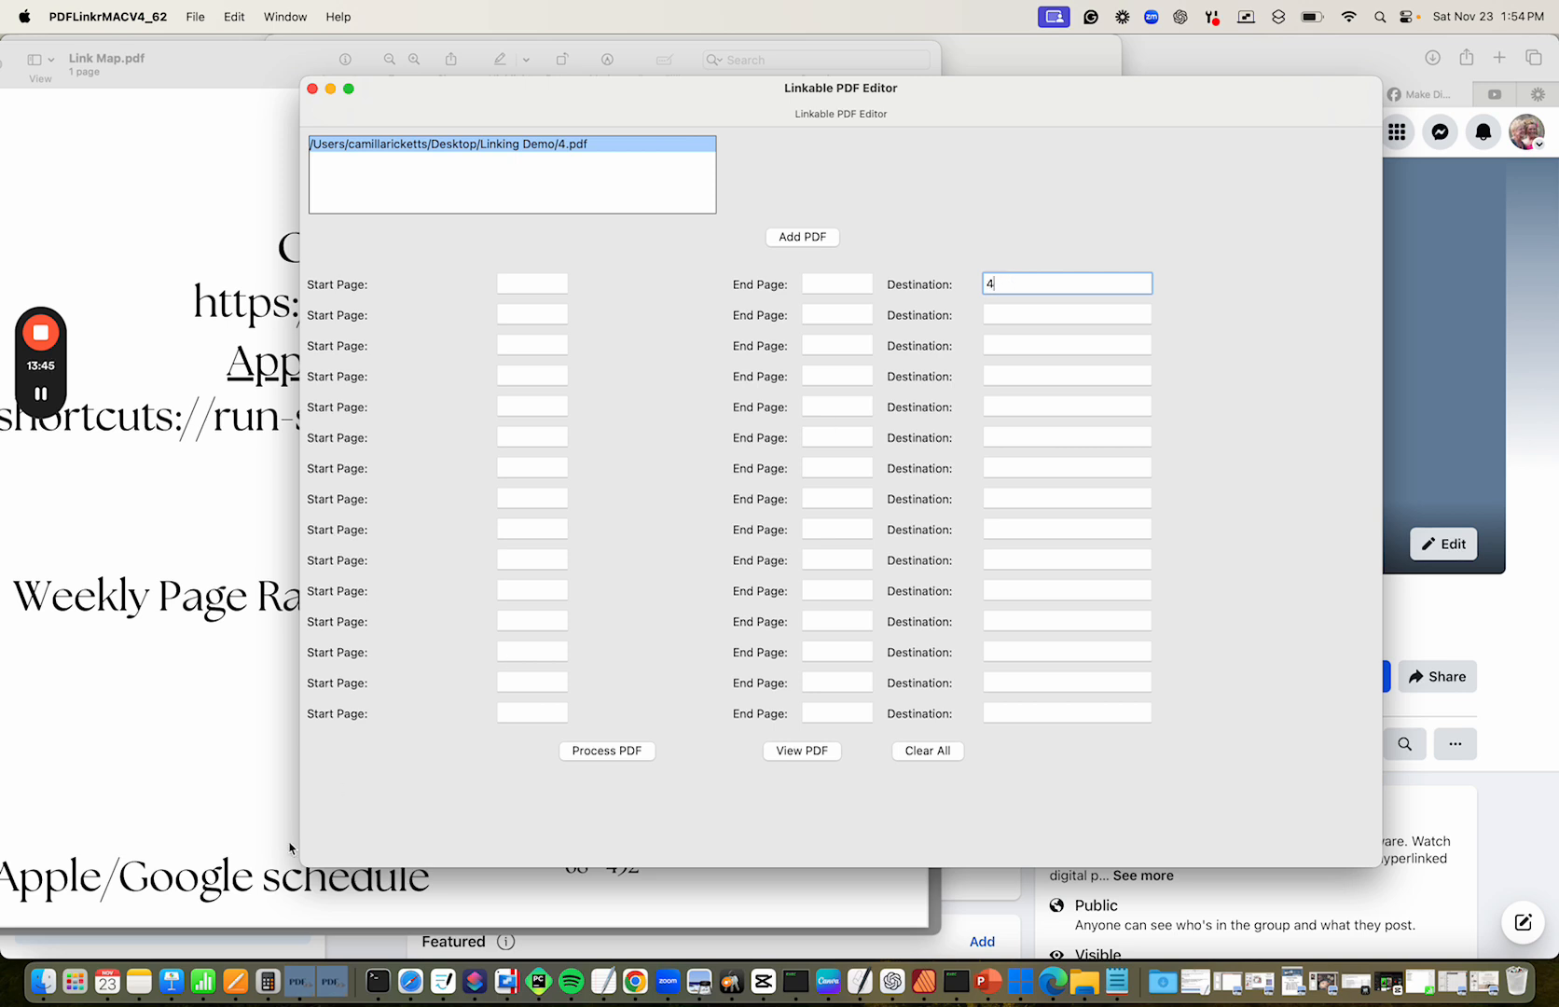
{"action": "left_click", "coordinate": [44, 984]}
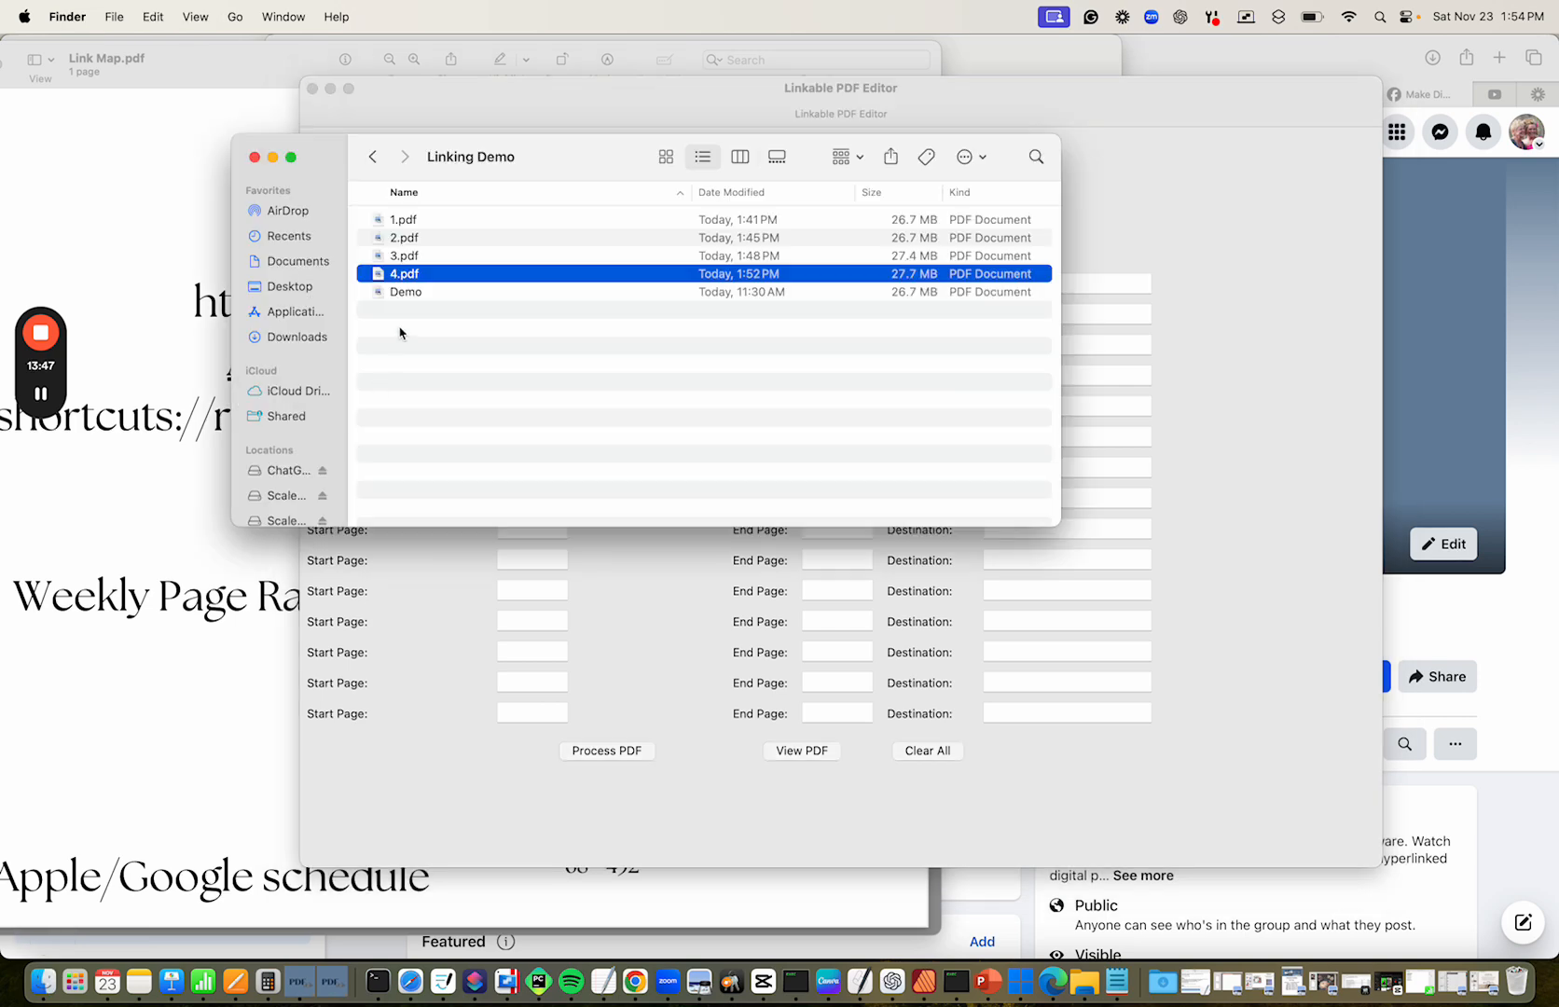
{"action": "double_click", "coordinate": [443, 273]}
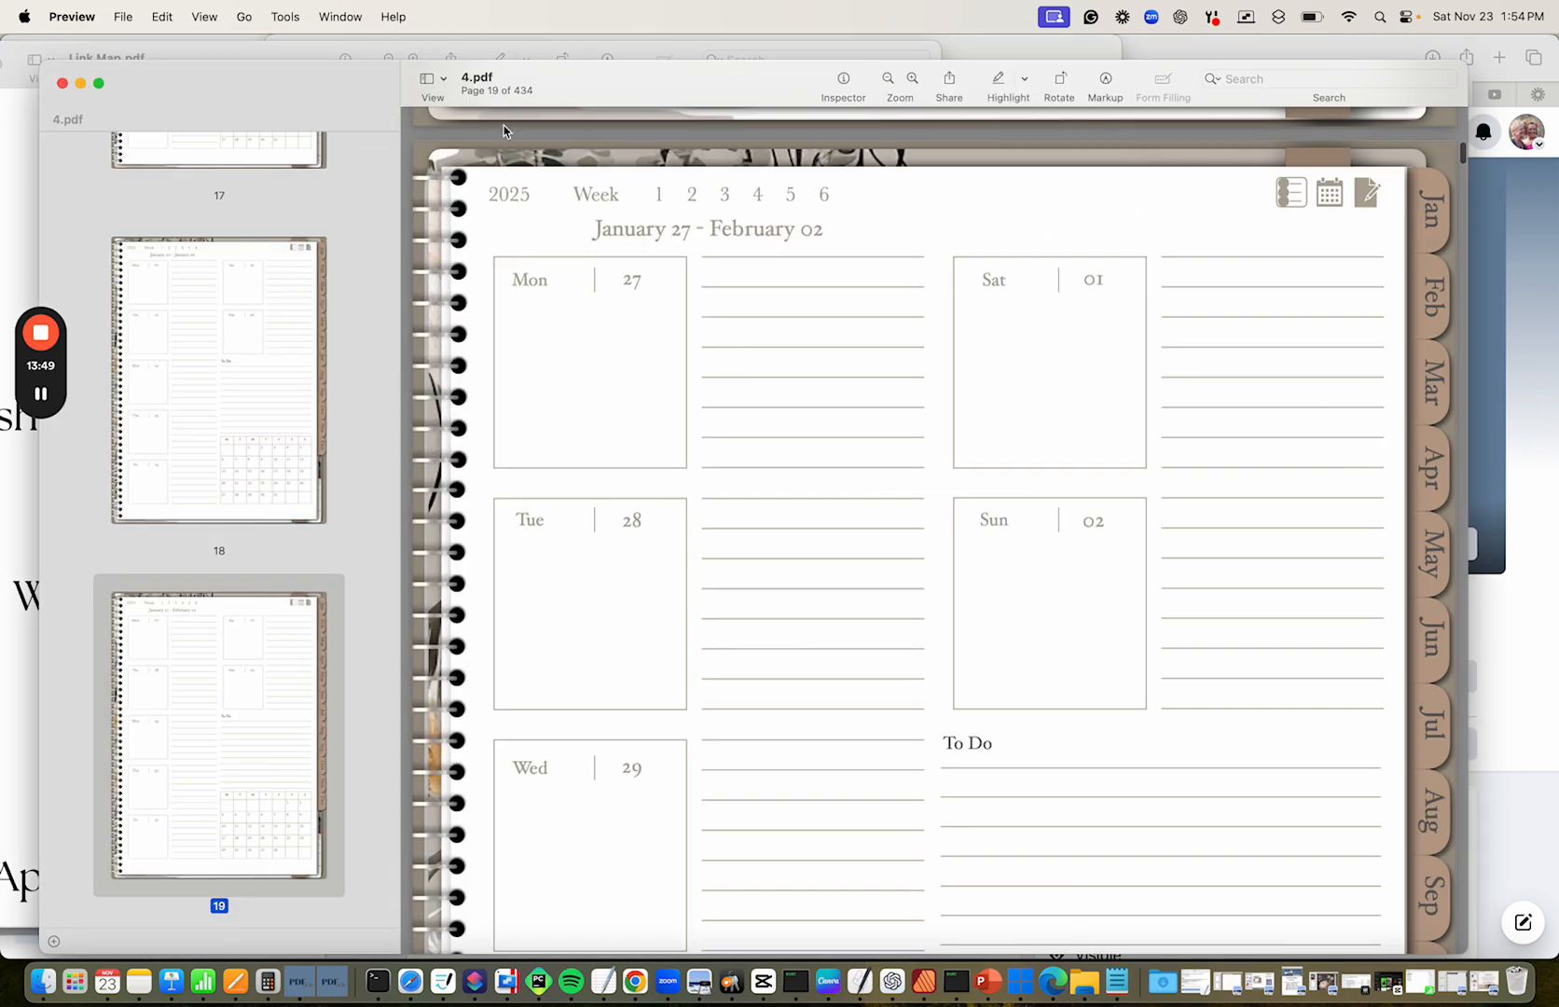
{"action": "left_click", "coordinate": [62, 85]}
{"action": "left_click_drag", "start_coordinate": [1145, 287], "coordinate": [985, 286]}
{"action": "left_click", "coordinate": [1000, 286]}
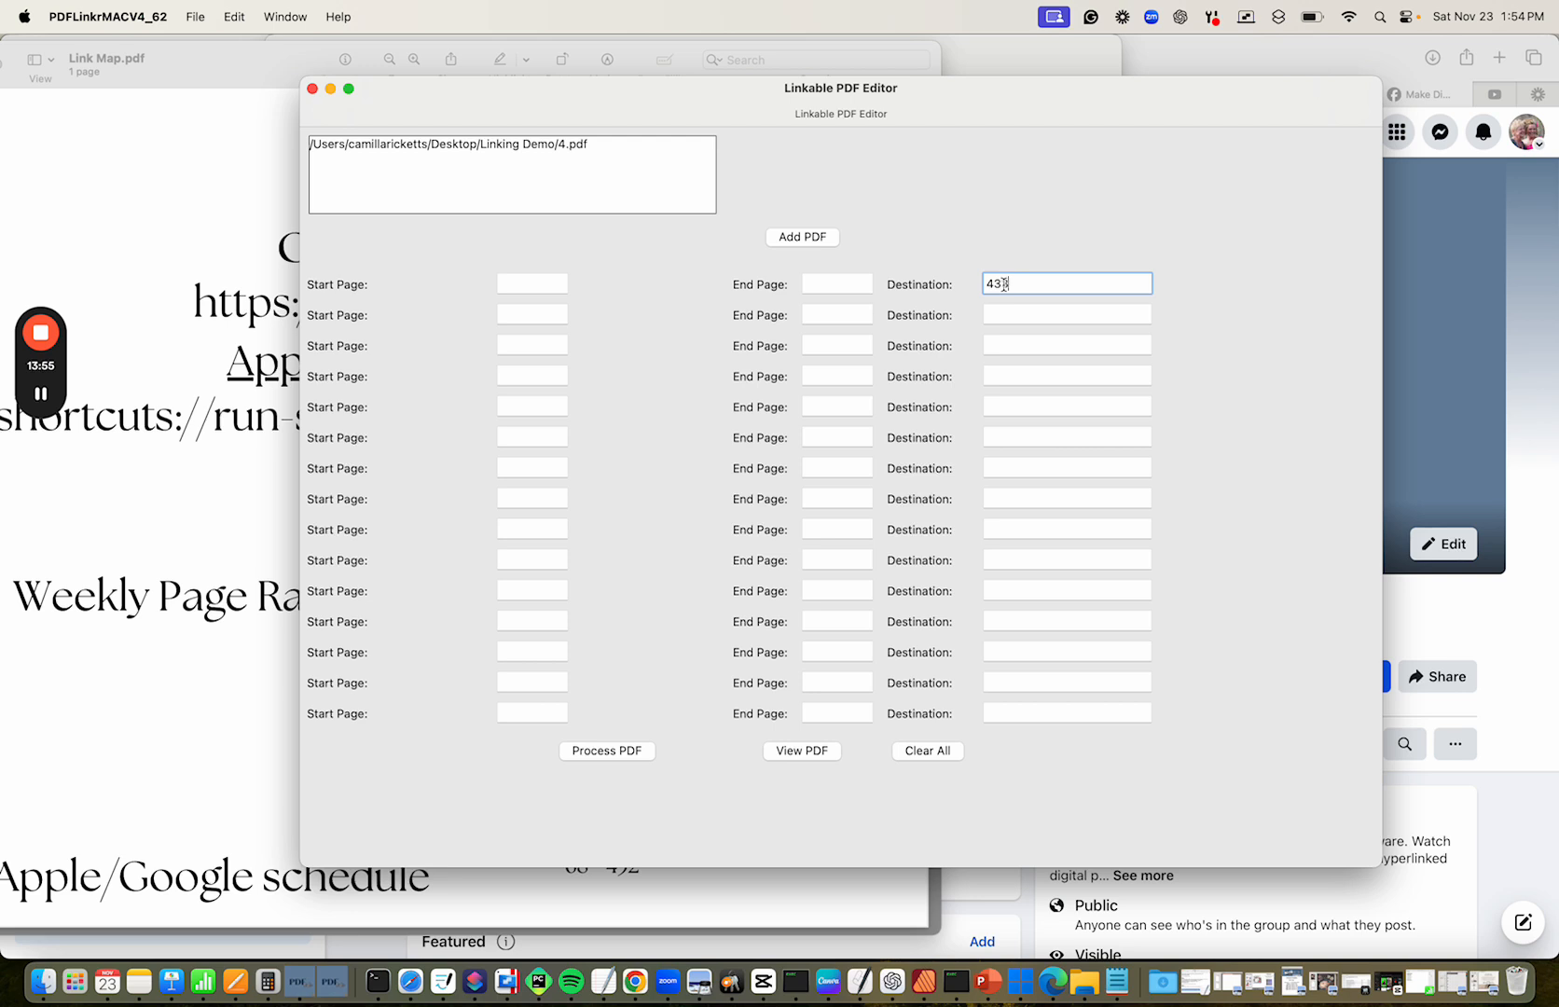
Step: Apply the notes icon link in 4.pdf to pages 2 through 433 and process the PDF
{"action": "triple_click", "coordinate": [477, 149]}
{"action": "left_click", "coordinate": [539, 283]}
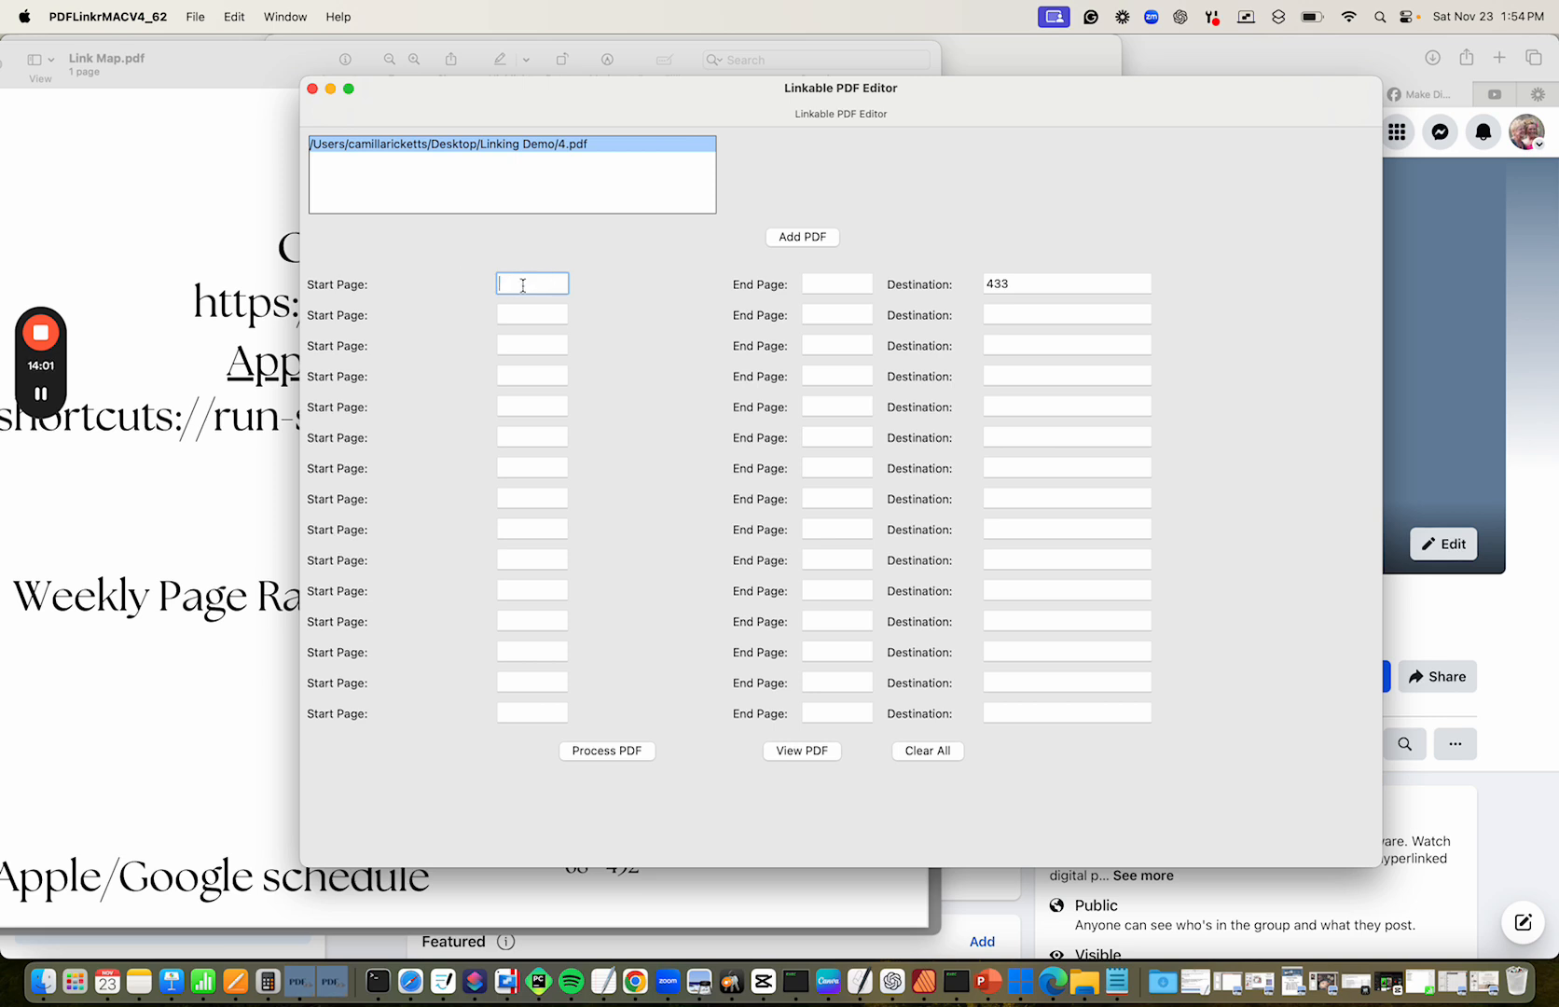
{"action": "type", "text": "2"}
{"action": "left_click", "coordinate": [835, 282]}
{"action": "left_click", "coordinate": [604, 751]}
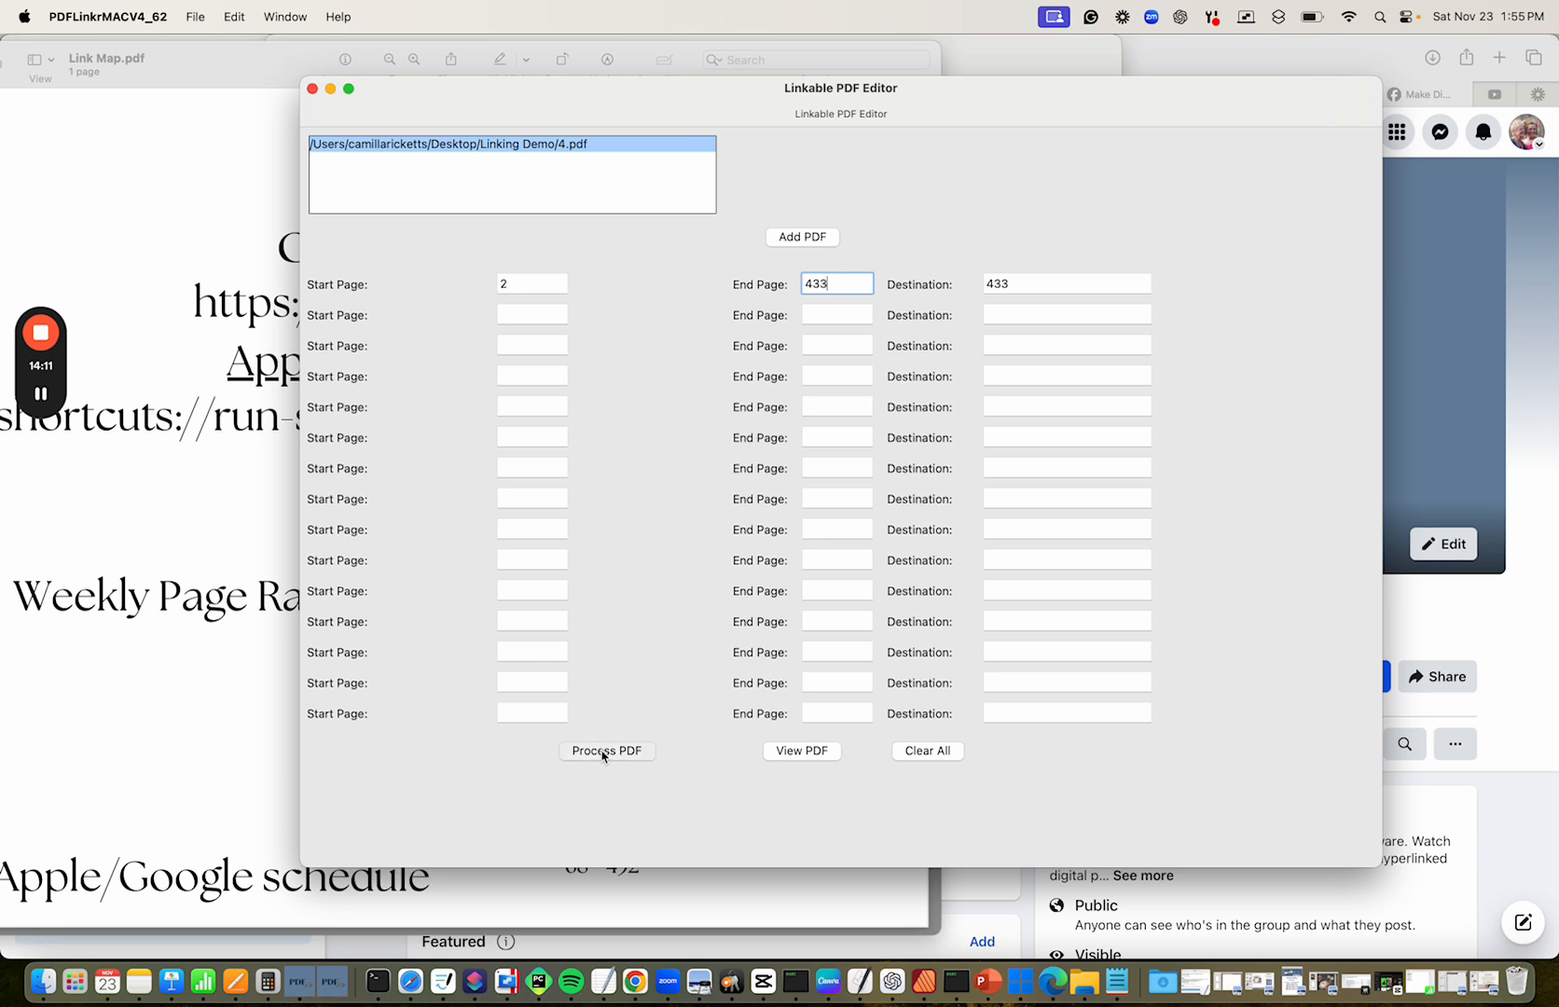
{"action": "left_click", "coordinate": [733, 362]}
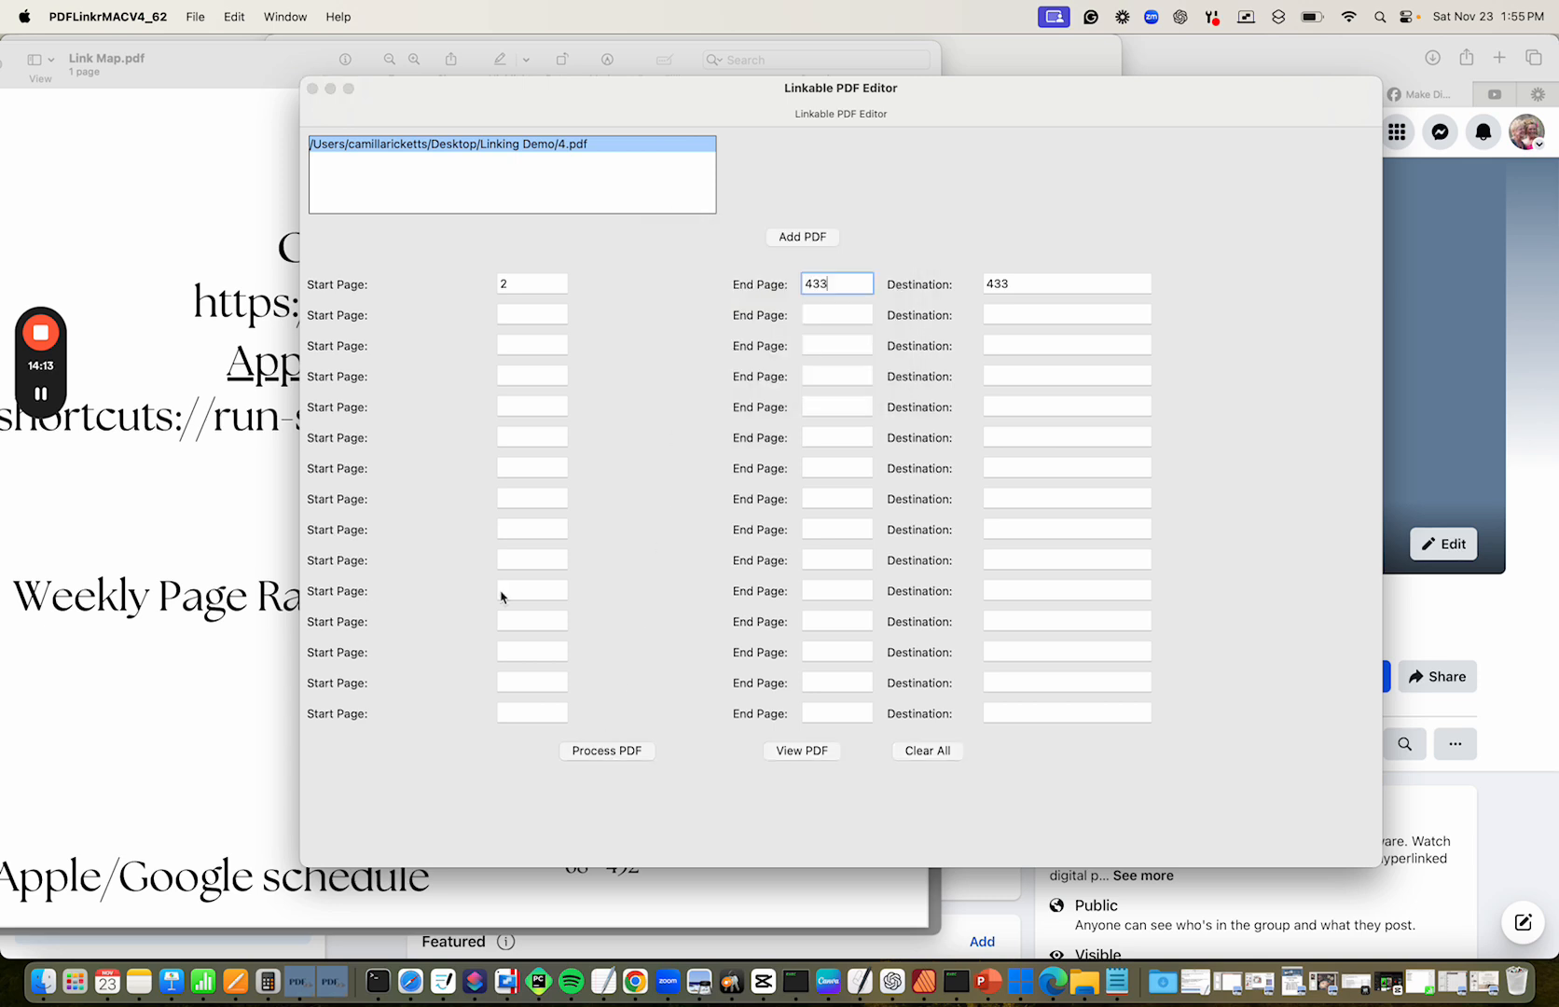
Step: Open 4_updated_1.pdf from the Linking Demo folder in Preview and test the notes icon from the yearly calendar, February and June pages
{"action": "left_click", "coordinate": [43, 981]}
{"action": "left_click", "coordinate": [438, 276]}
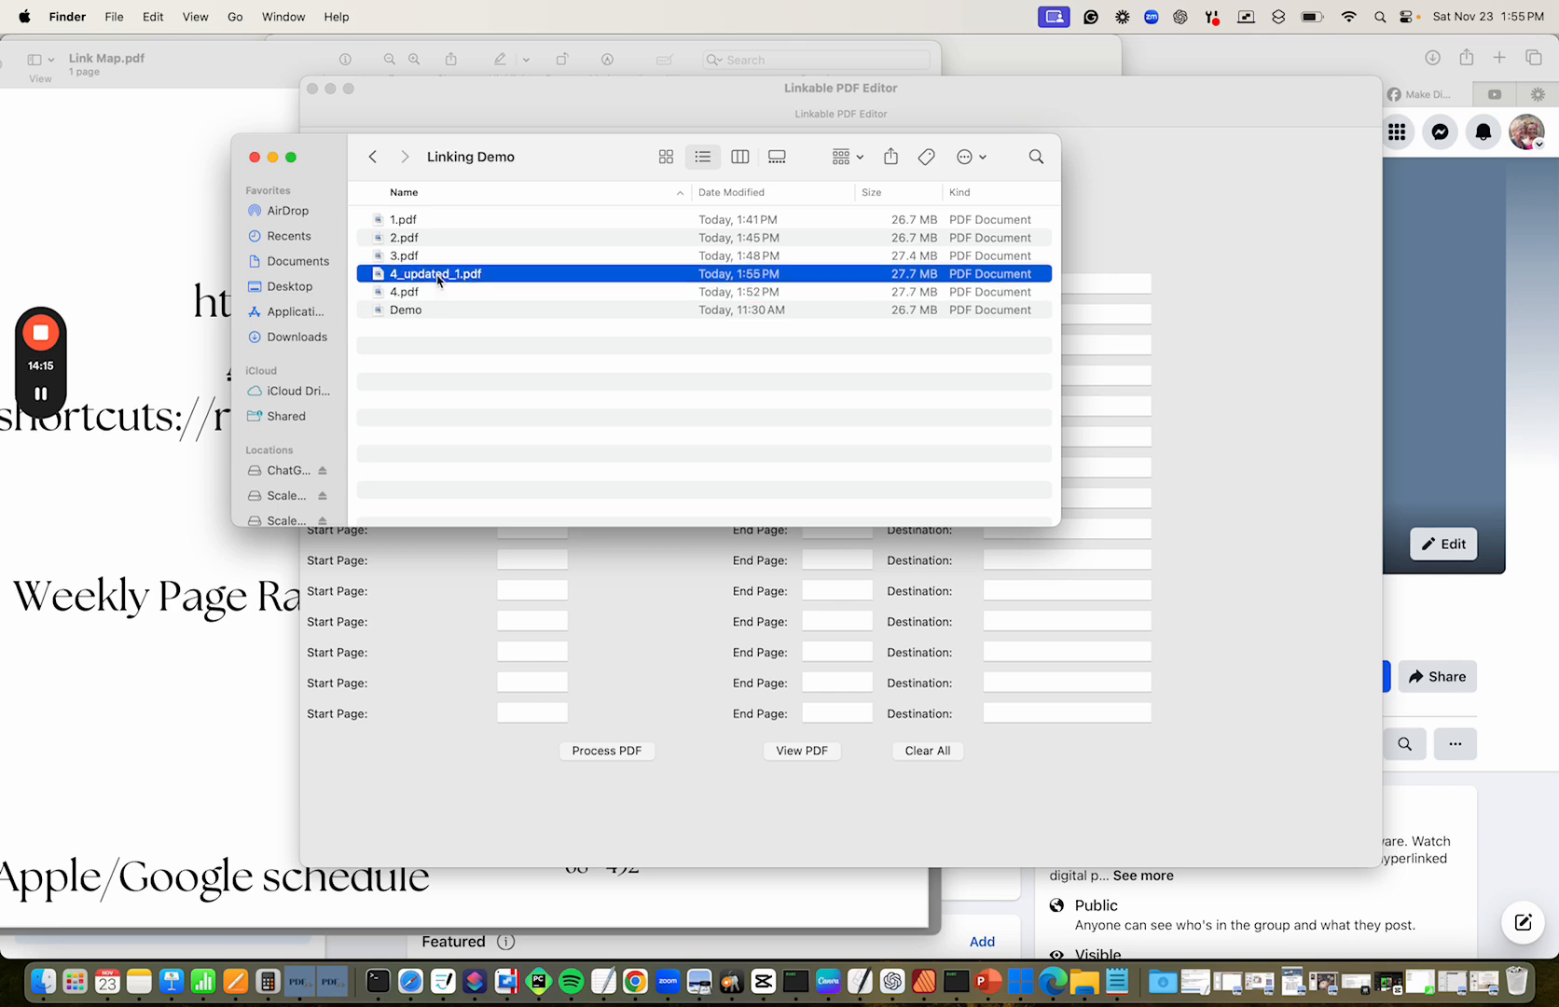
{"action": "double_click", "coordinate": [438, 276]}
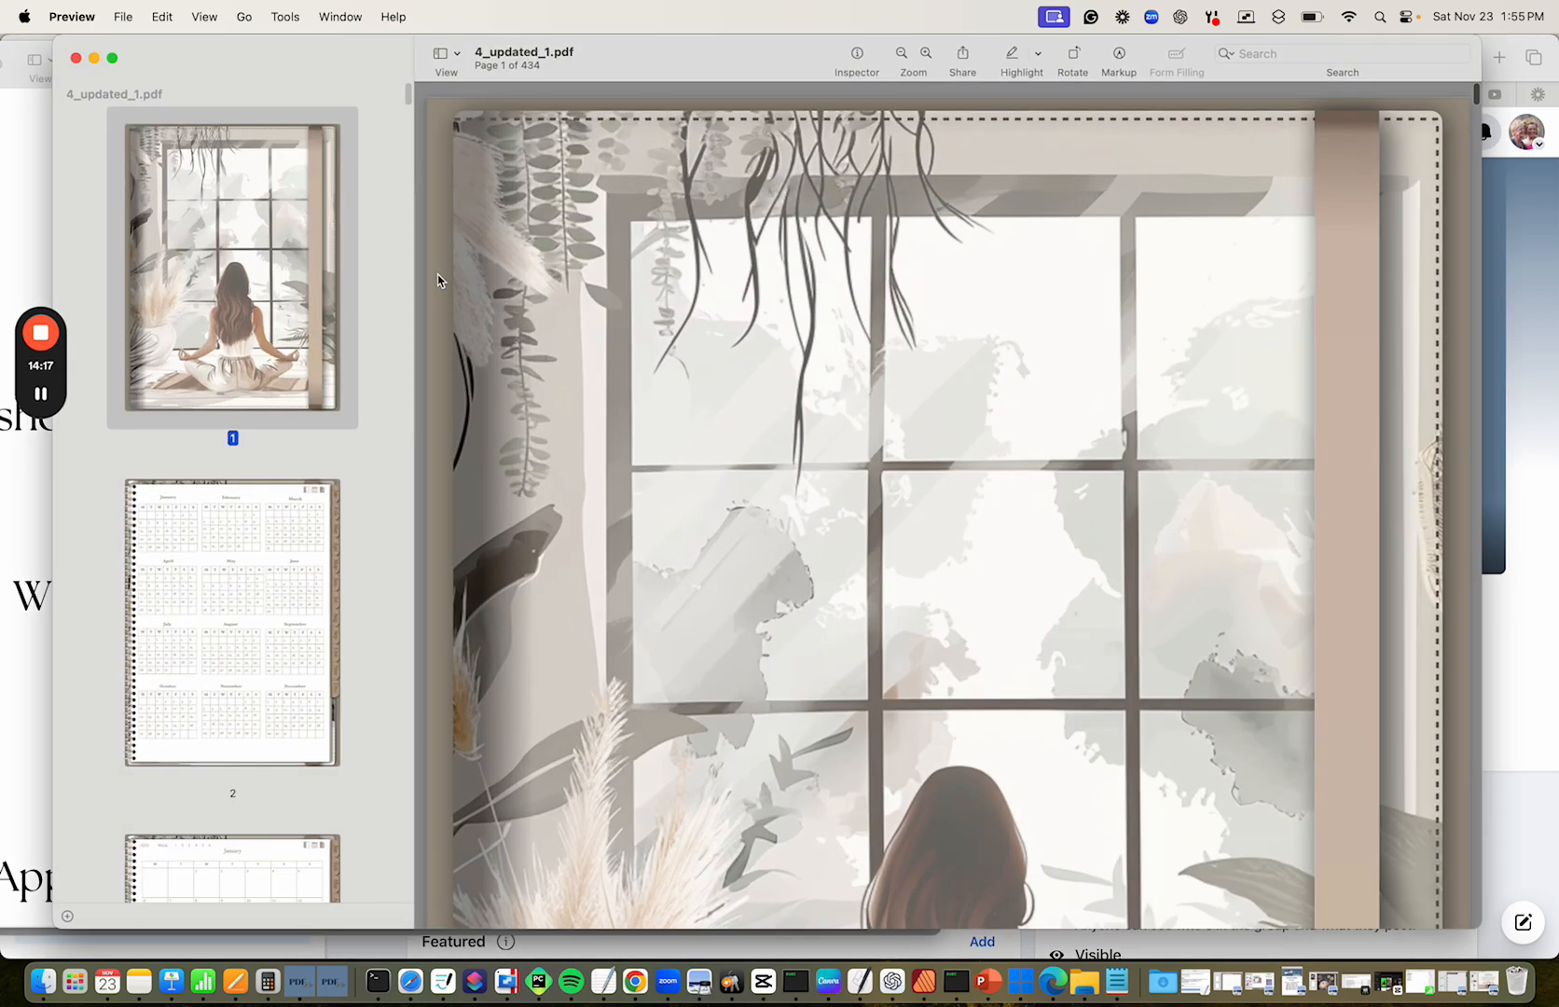
{"action": "left_click", "coordinate": [259, 570]}
{"action": "left_click", "coordinate": [1380, 145]}
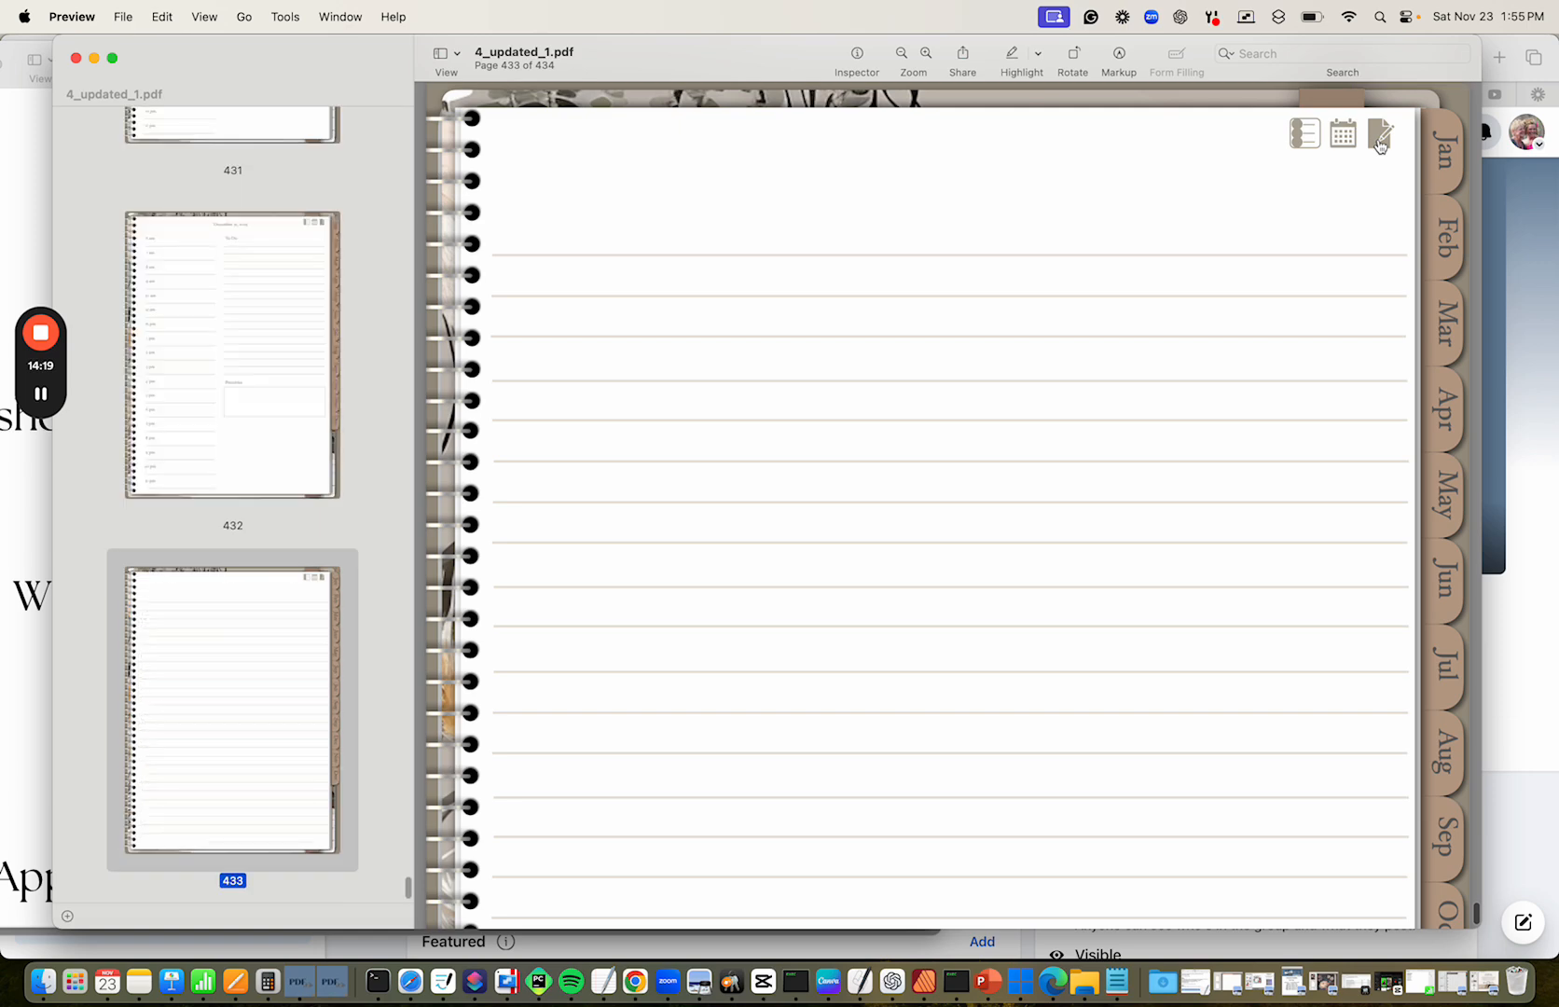
{"action": "left_click", "coordinate": [1343, 135]}
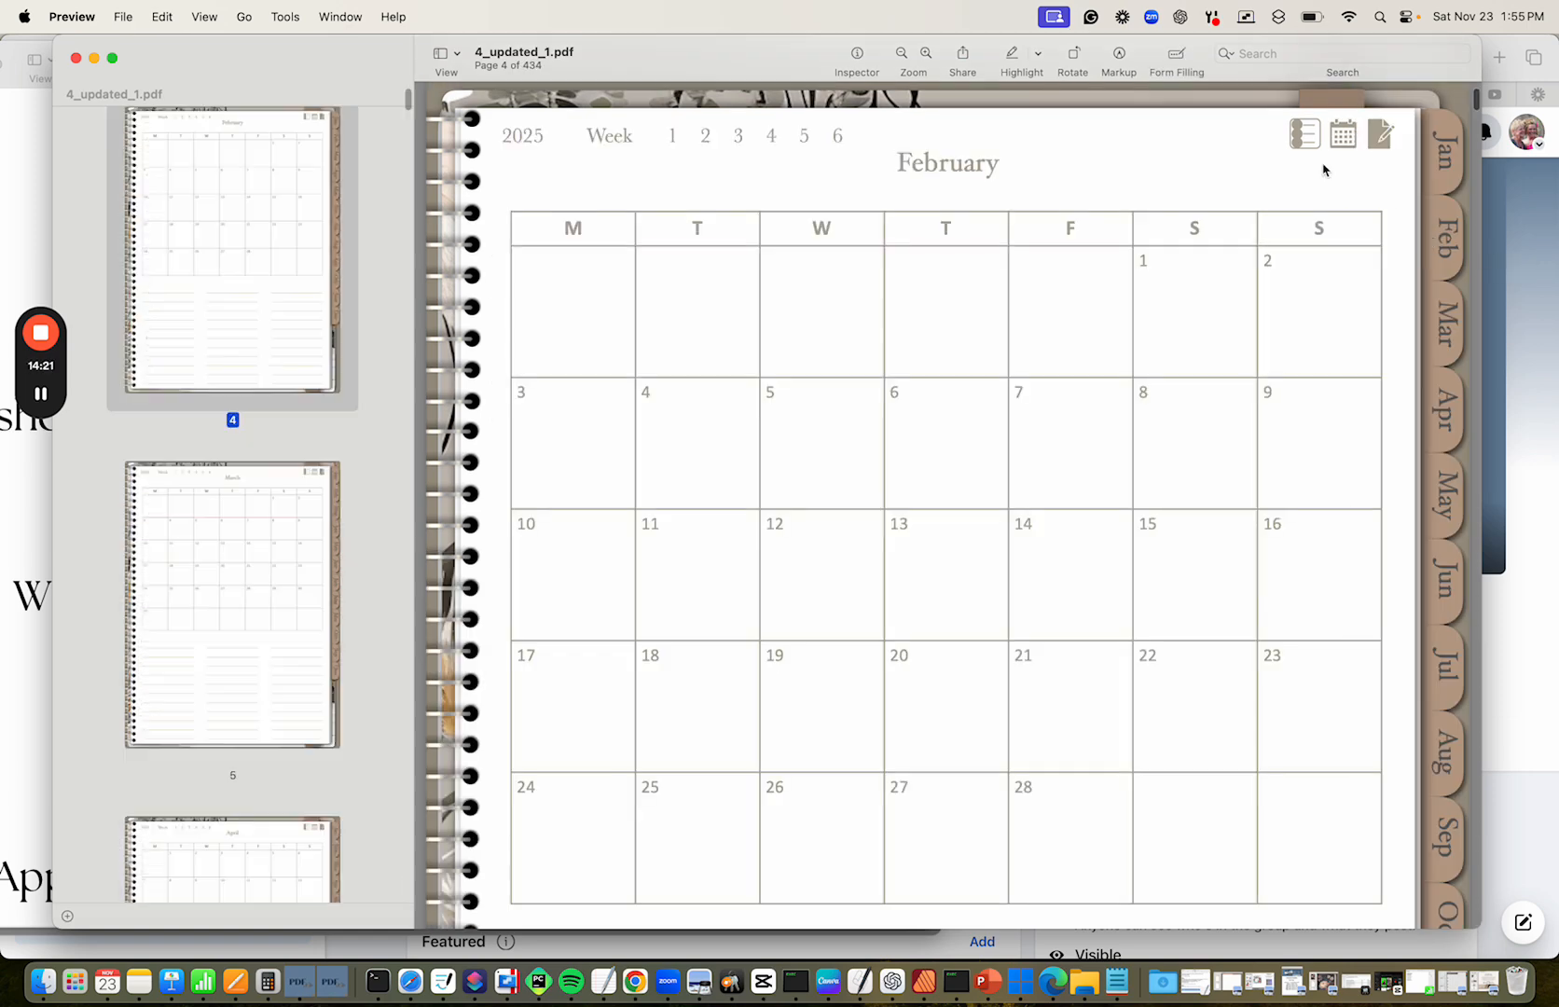
{"action": "left_click", "coordinate": [1381, 138]}
{"action": "left_click", "coordinate": [1451, 597]}
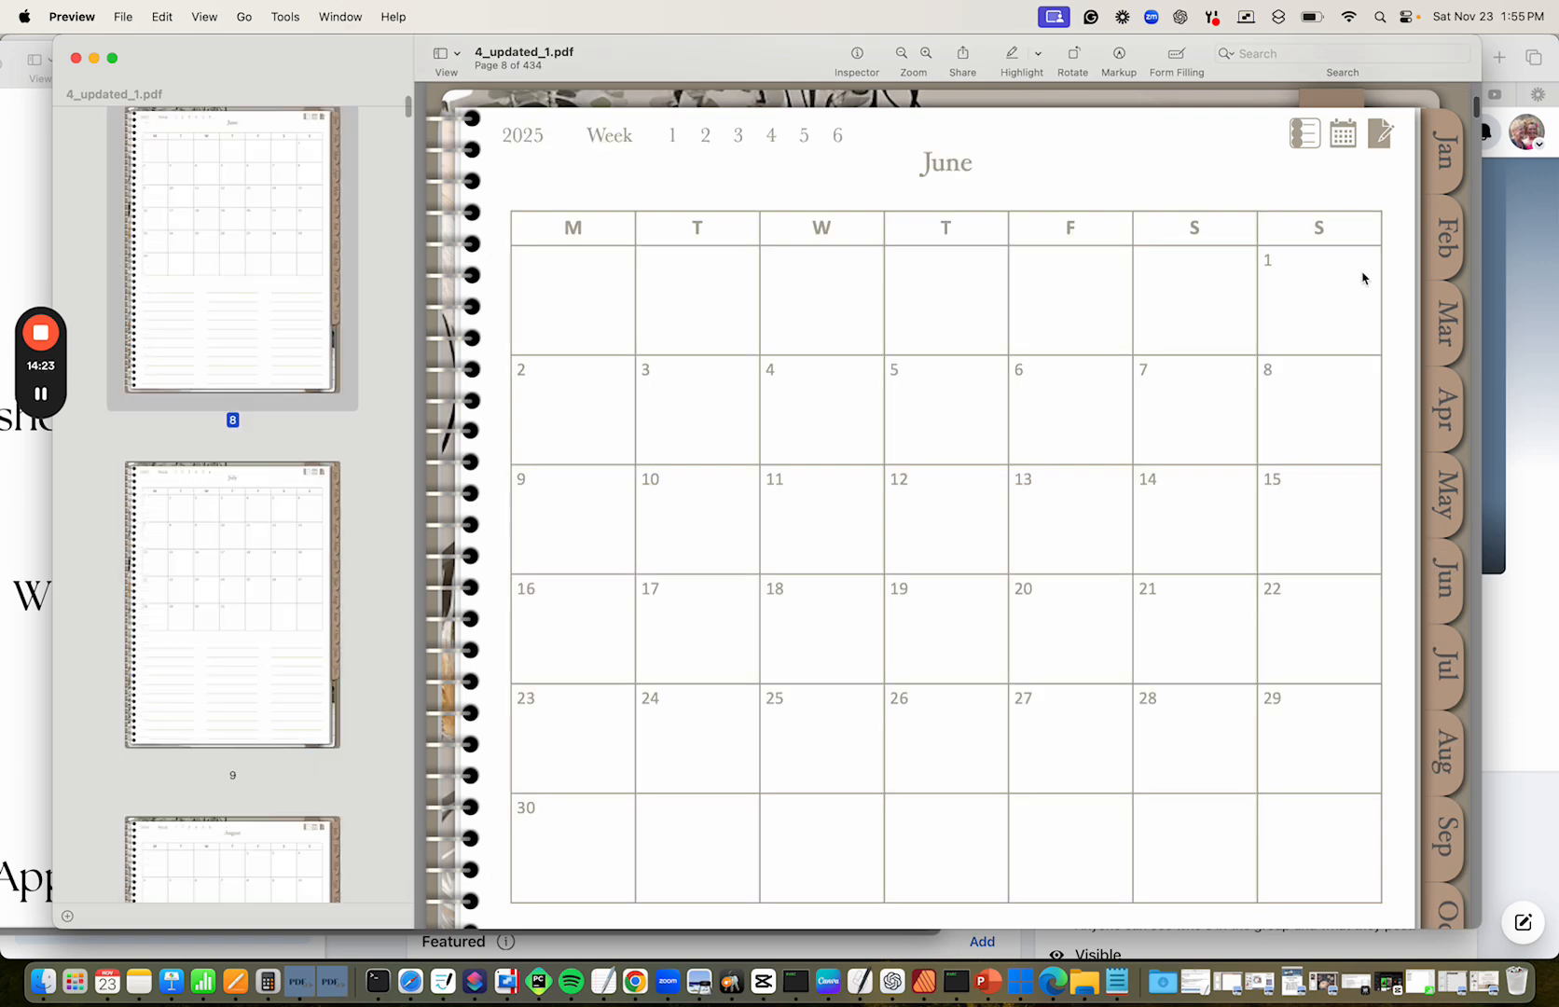
{"action": "left_click", "coordinate": [1380, 142]}
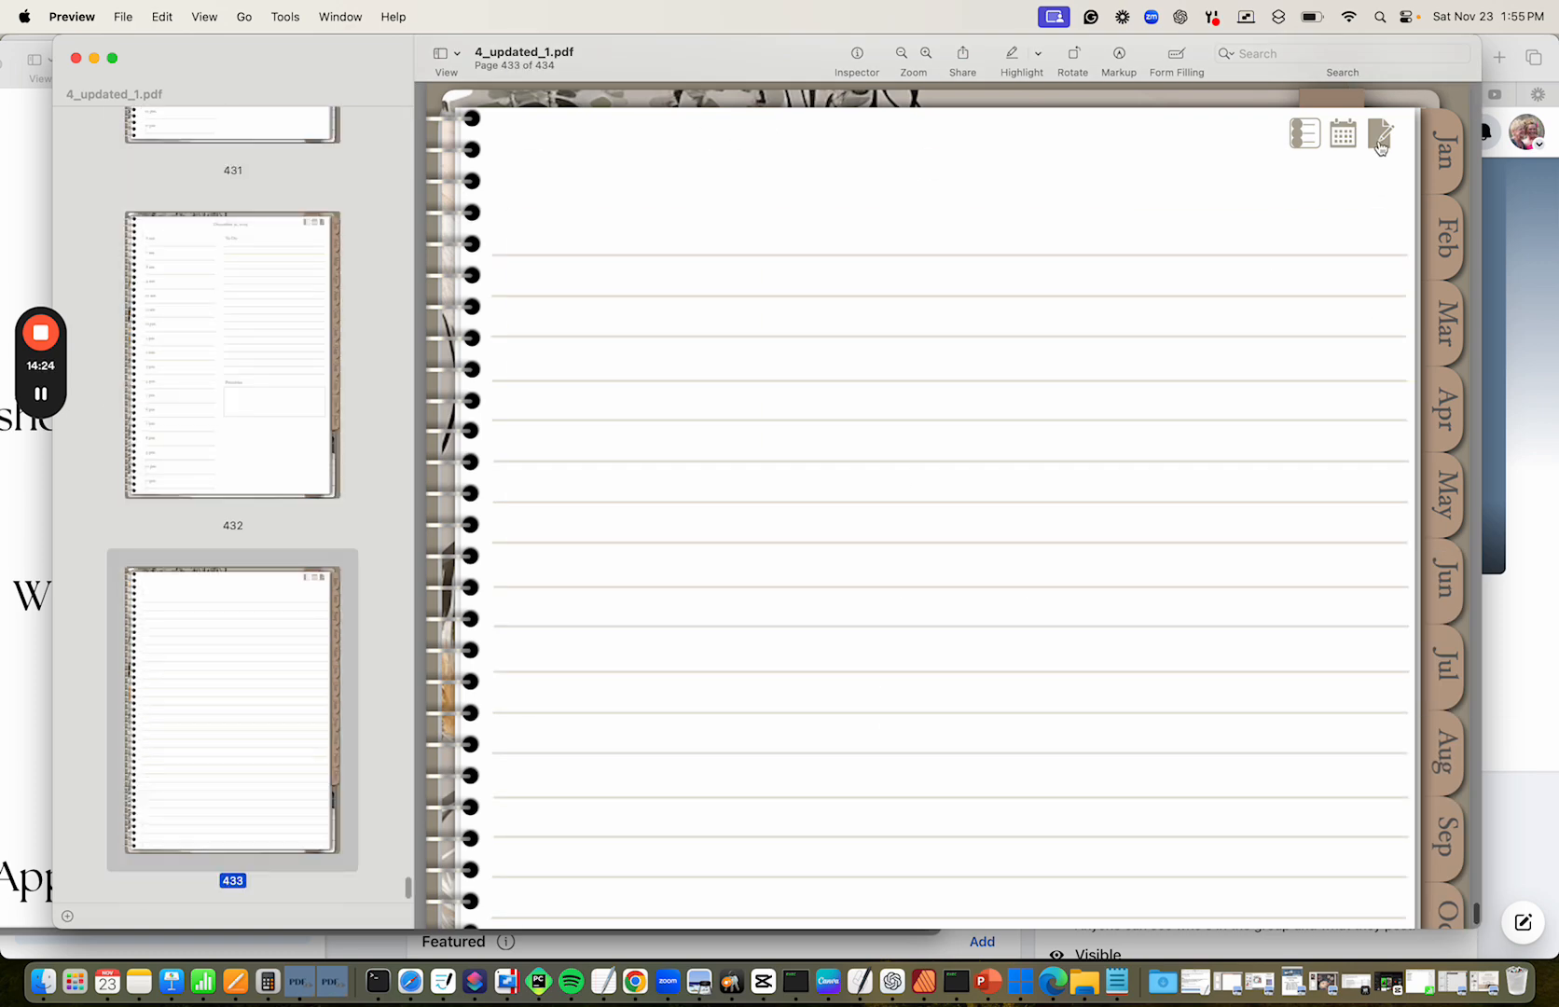
Step: Test the notes icon link from the May 9 daily page and close the document
{"action": "left_click", "coordinate": [1429, 506]}
{"action": "left_click", "coordinate": [1017, 398]}
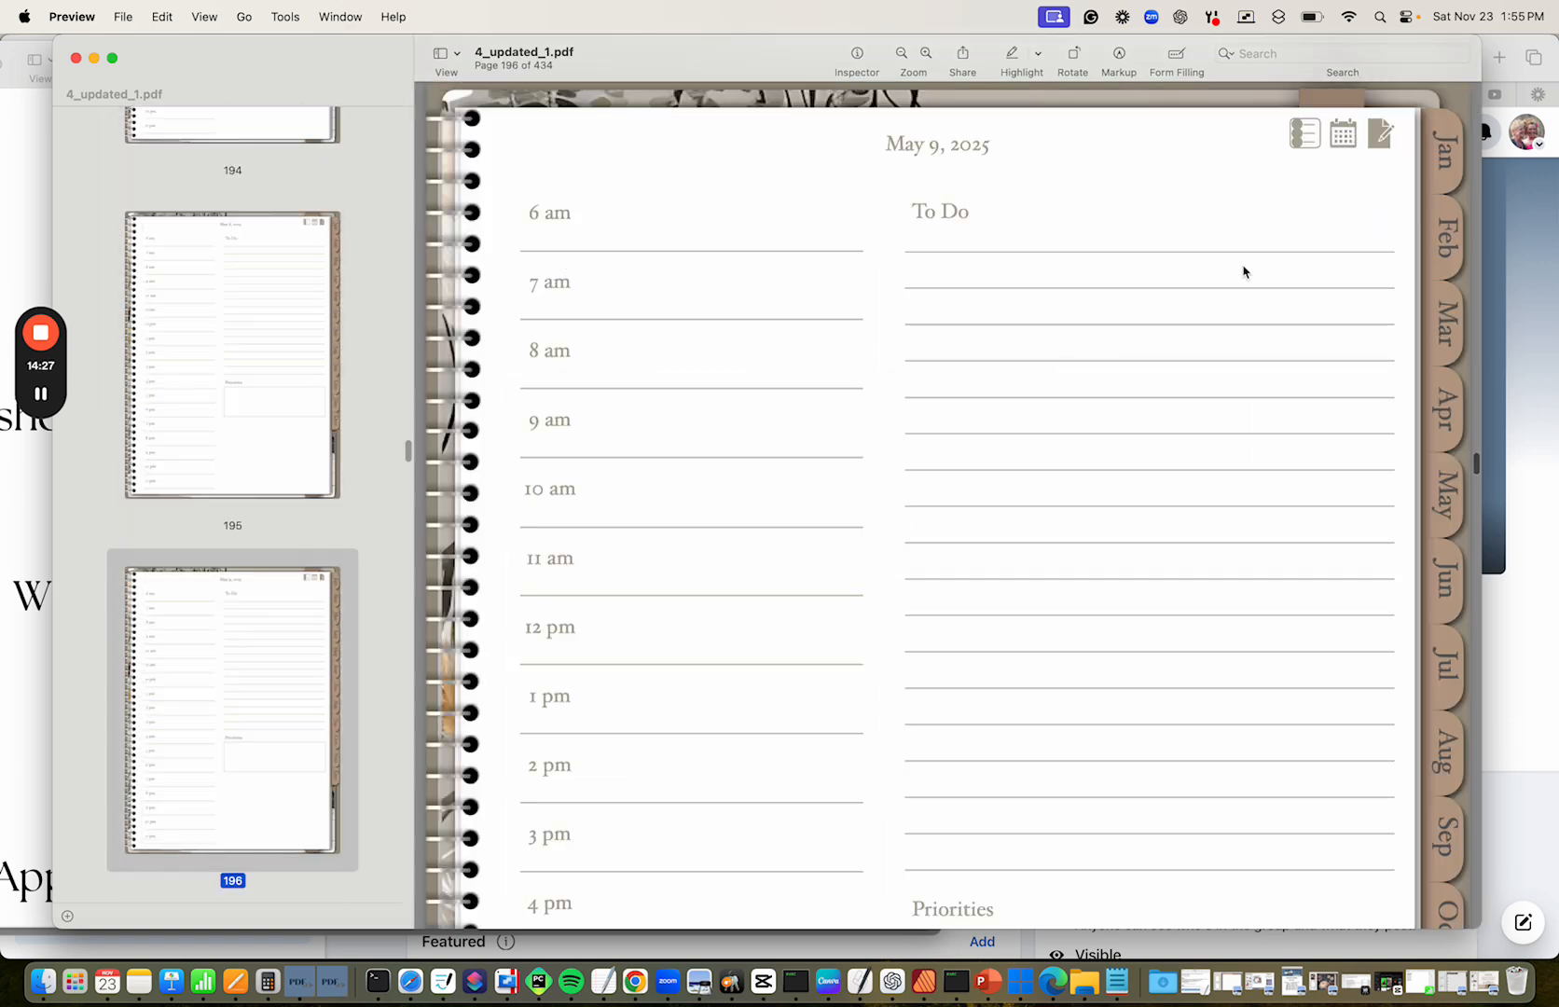
{"action": "left_click", "coordinate": [1381, 140]}
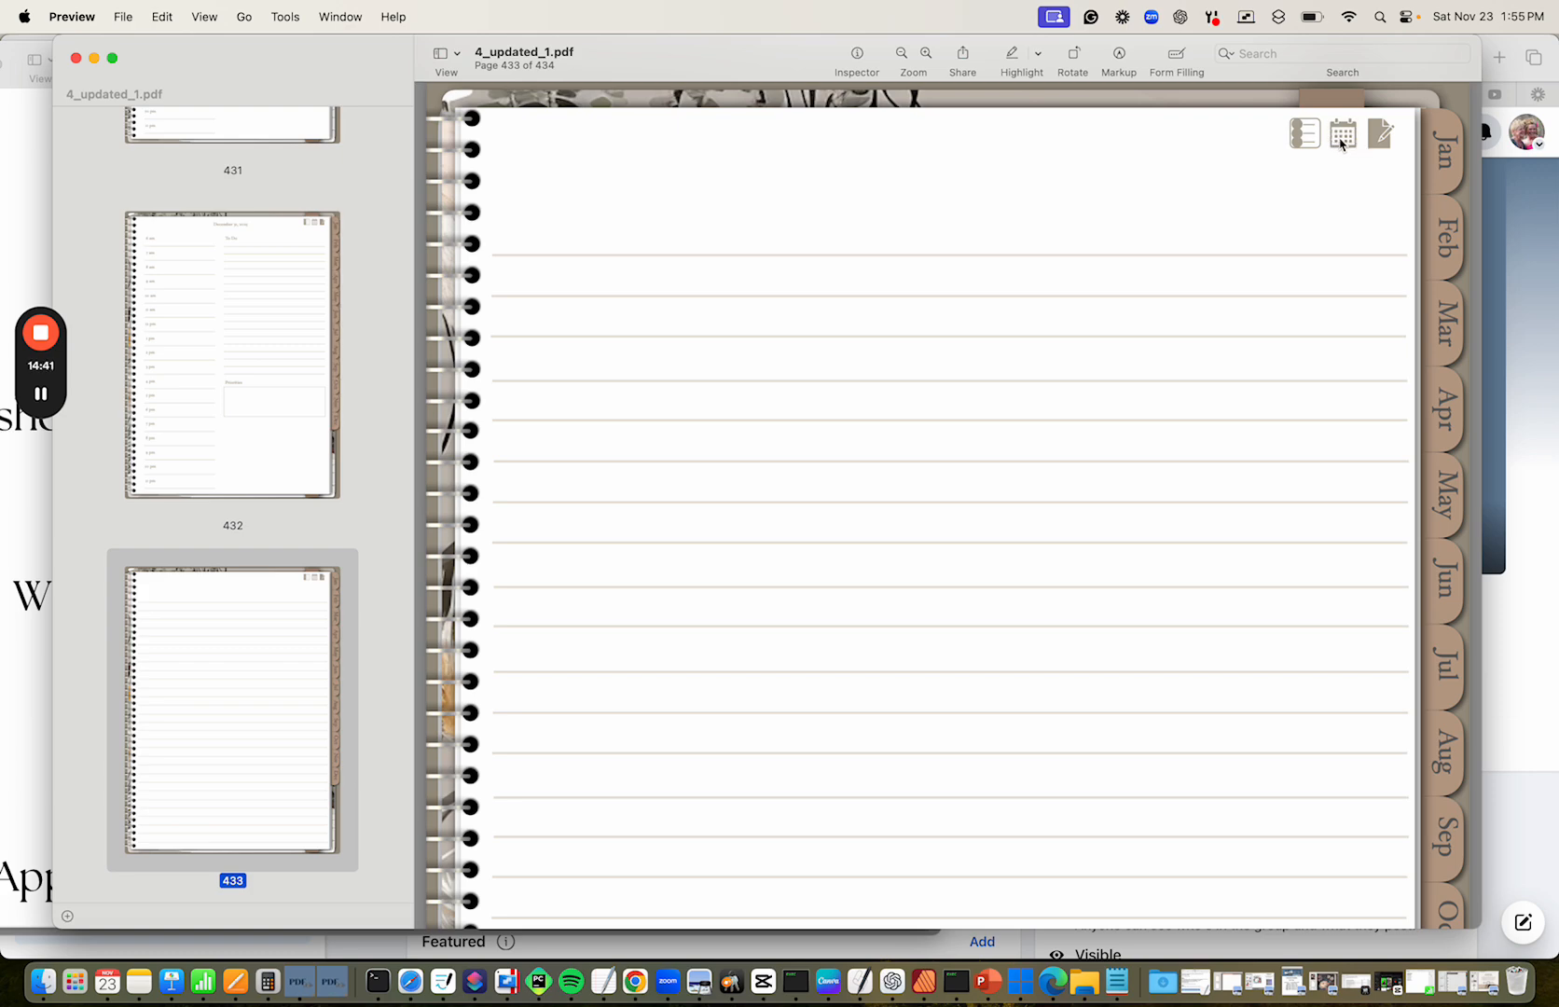
{"action": "left_click", "coordinate": [74, 59]}
Step: Clear the Linkable PDF Editor, define a link from pages 2 to 433 with destination page 2, and add 4_updated_1.pdf
{"action": "left_click", "coordinate": [1211, 305]}
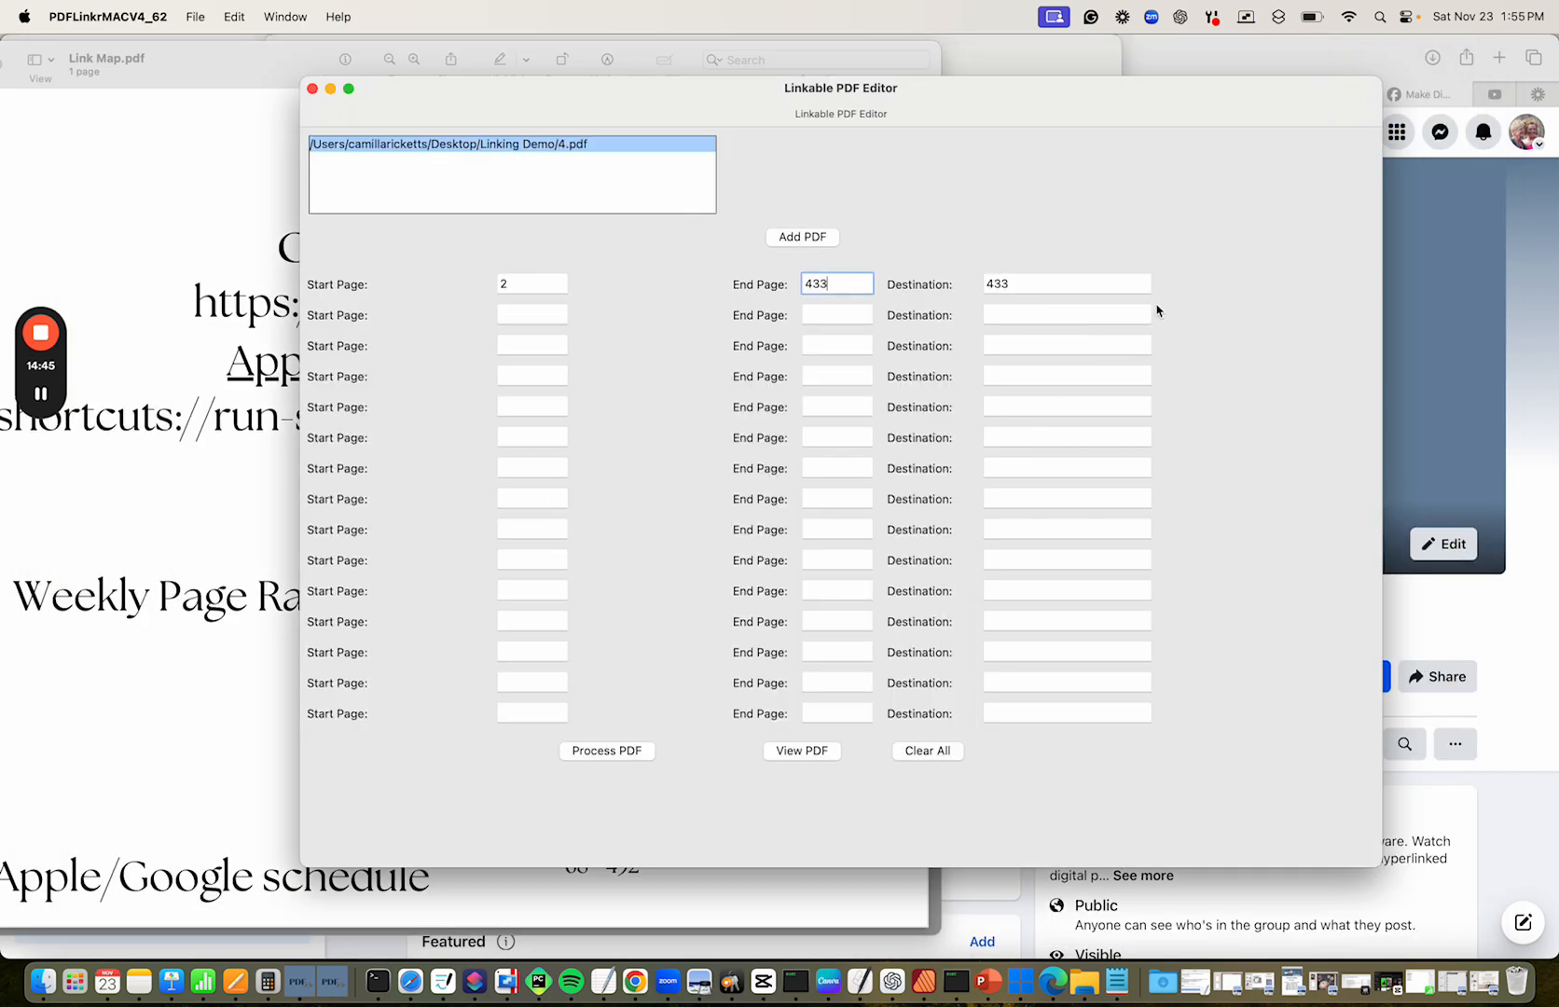
{"action": "left_click", "coordinate": [939, 753]}
{"action": "left_click", "coordinate": [517, 287]}
{"action": "type", "text": "2"}
{"action": "left_click", "coordinate": [817, 282]}
{"action": "type", "text": "433"}
{"action": "key", "text": "Tab"}
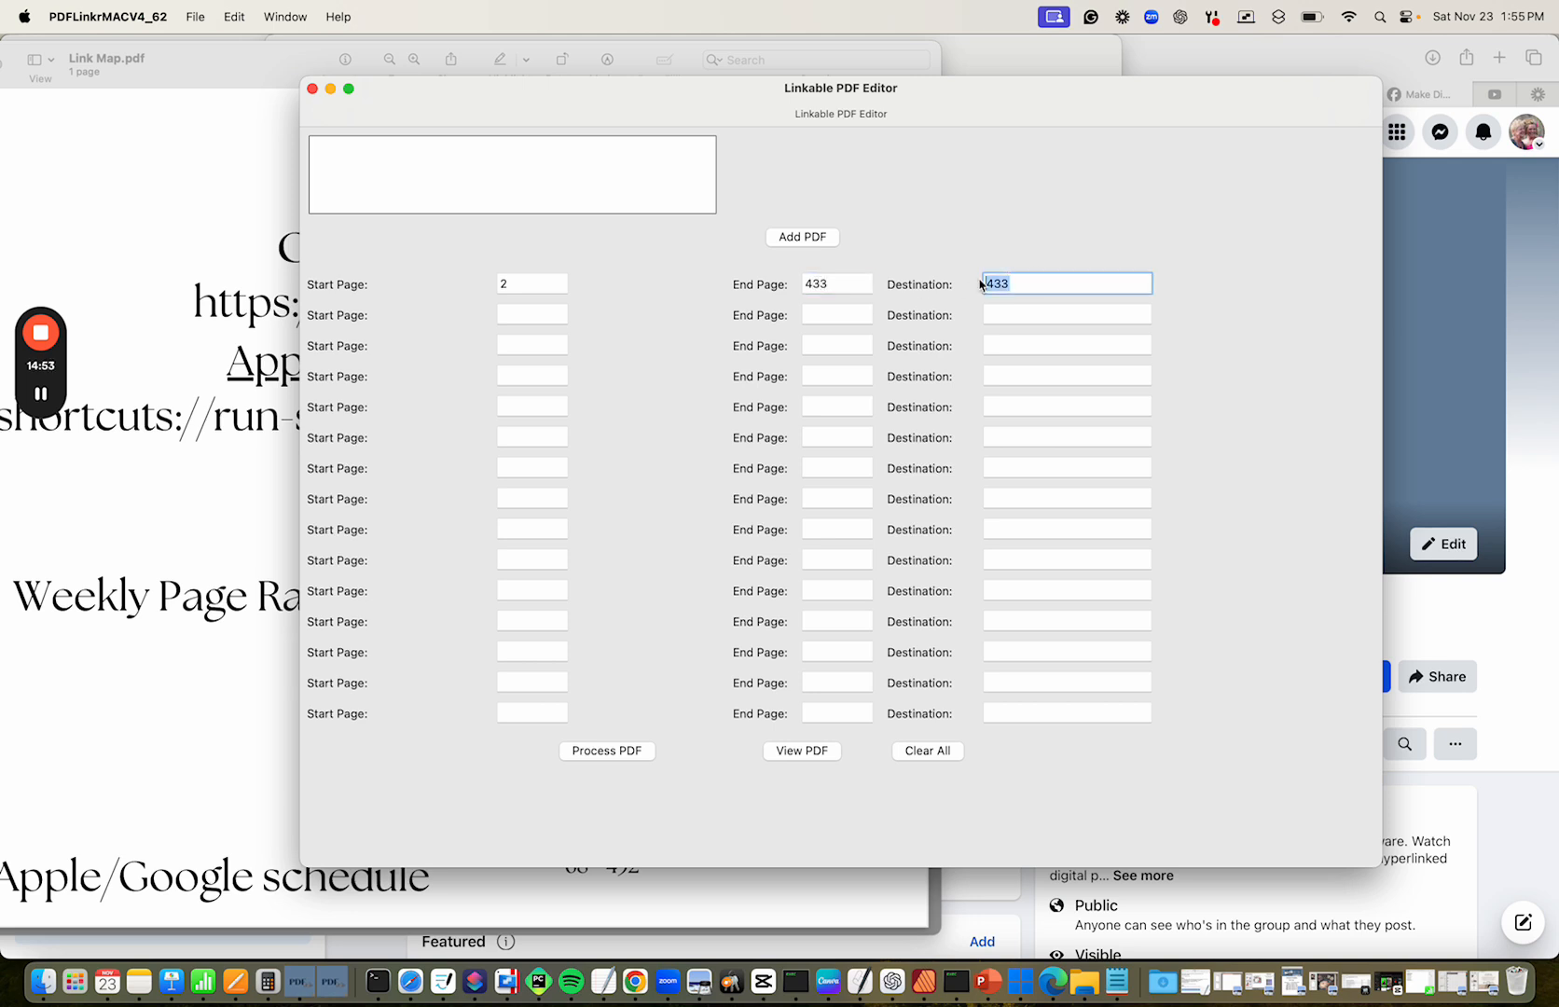
{"action": "type", "text": "2"}
{"action": "left_click", "coordinate": [801, 237]}
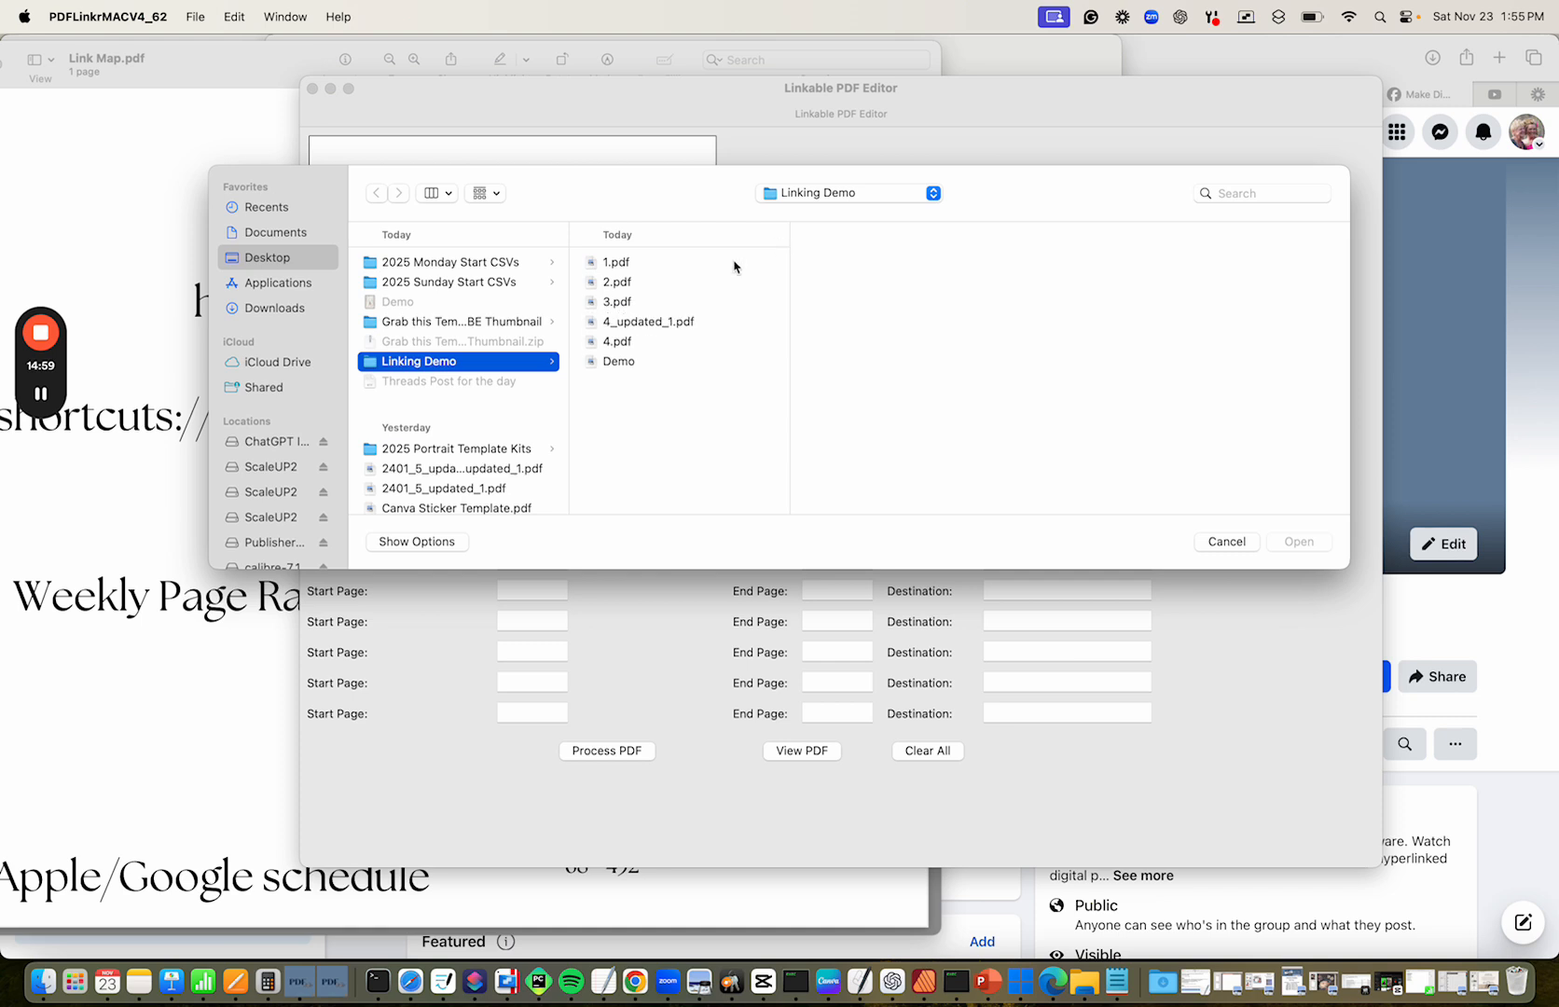
{"action": "double_click", "coordinate": [650, 325]}
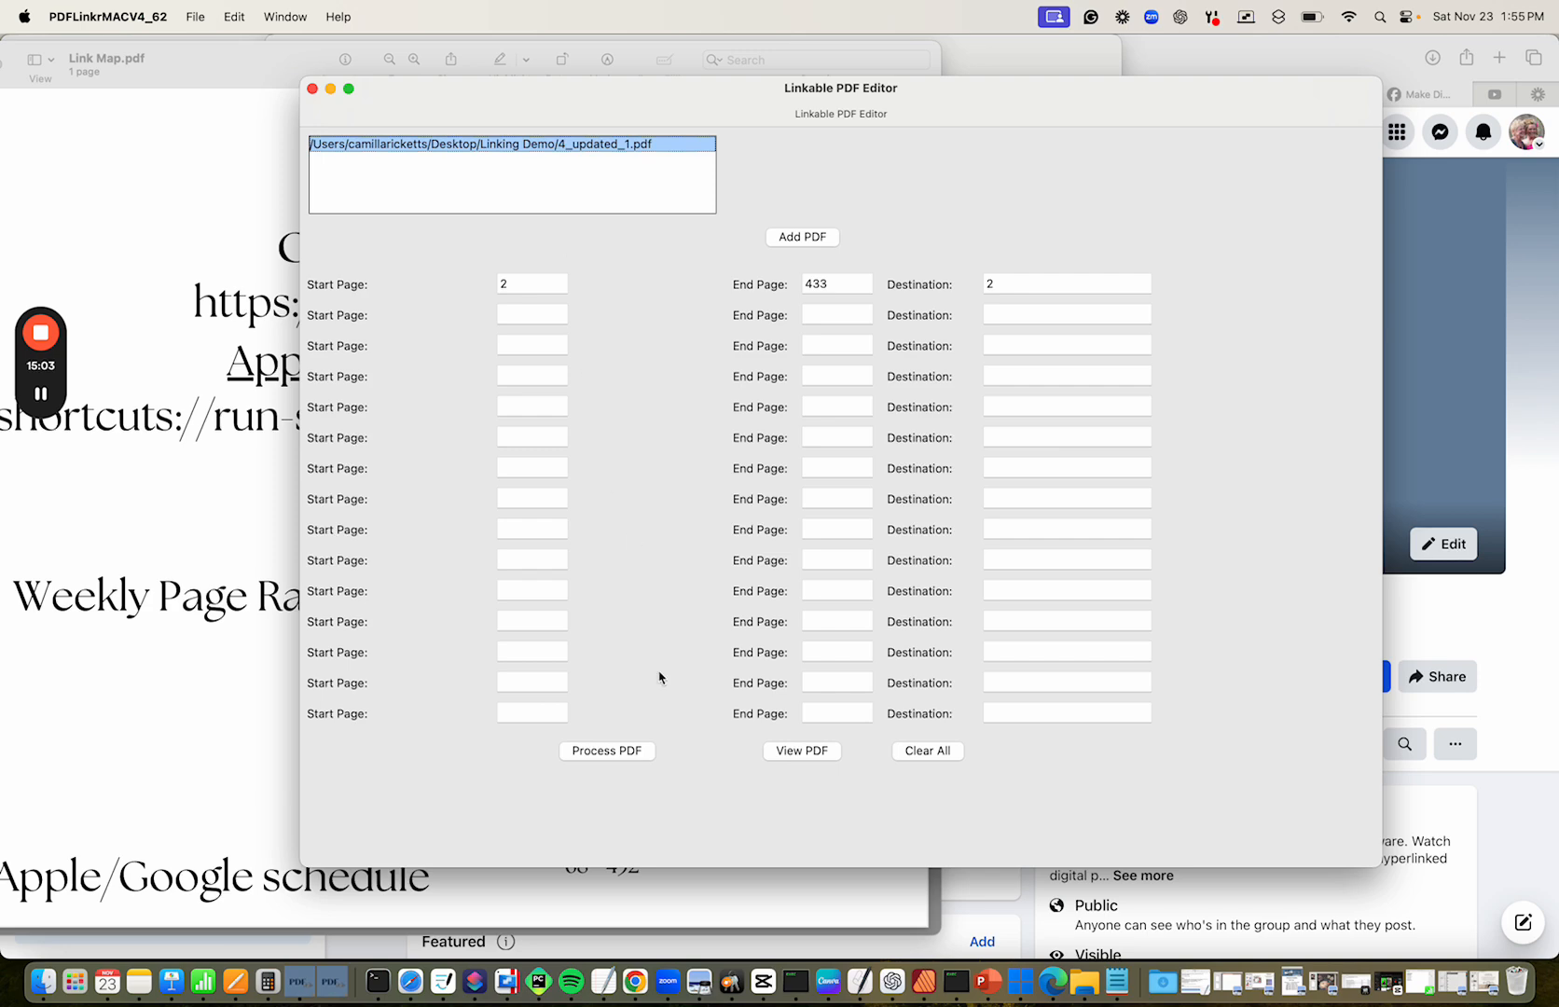
Step: Set the calendar icon in the header of page 2 as the link area and process the PDF
{"action": "left_click", "coordinate": [811, 752]}
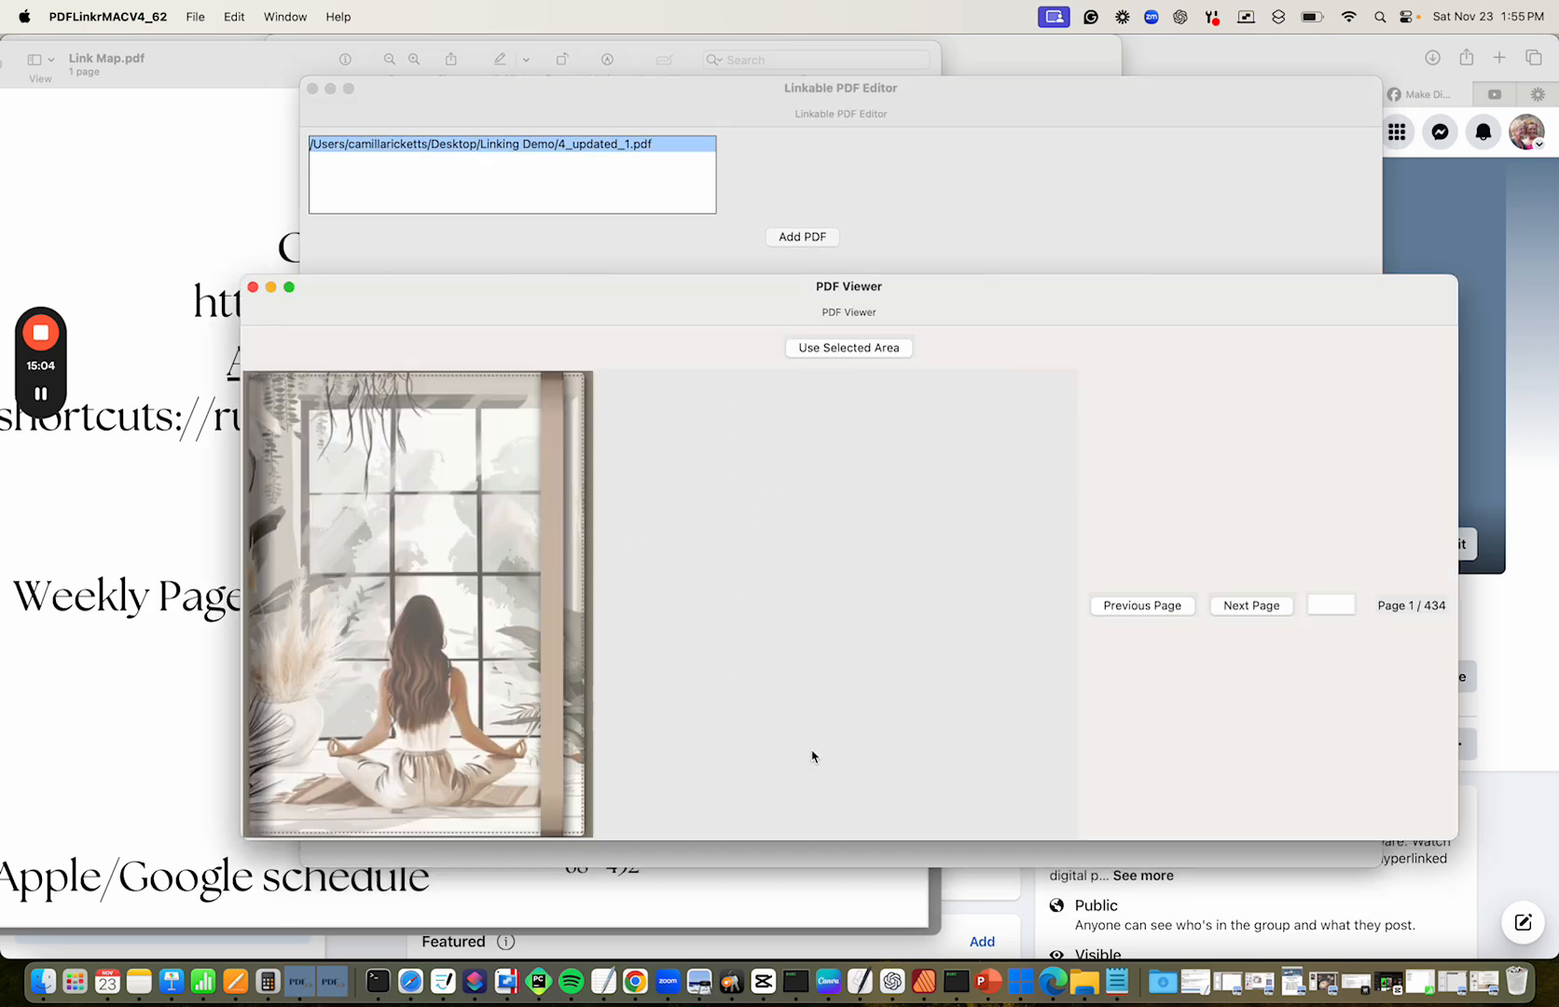
{"action": "left_click", "coordinate": [1224, 606]}
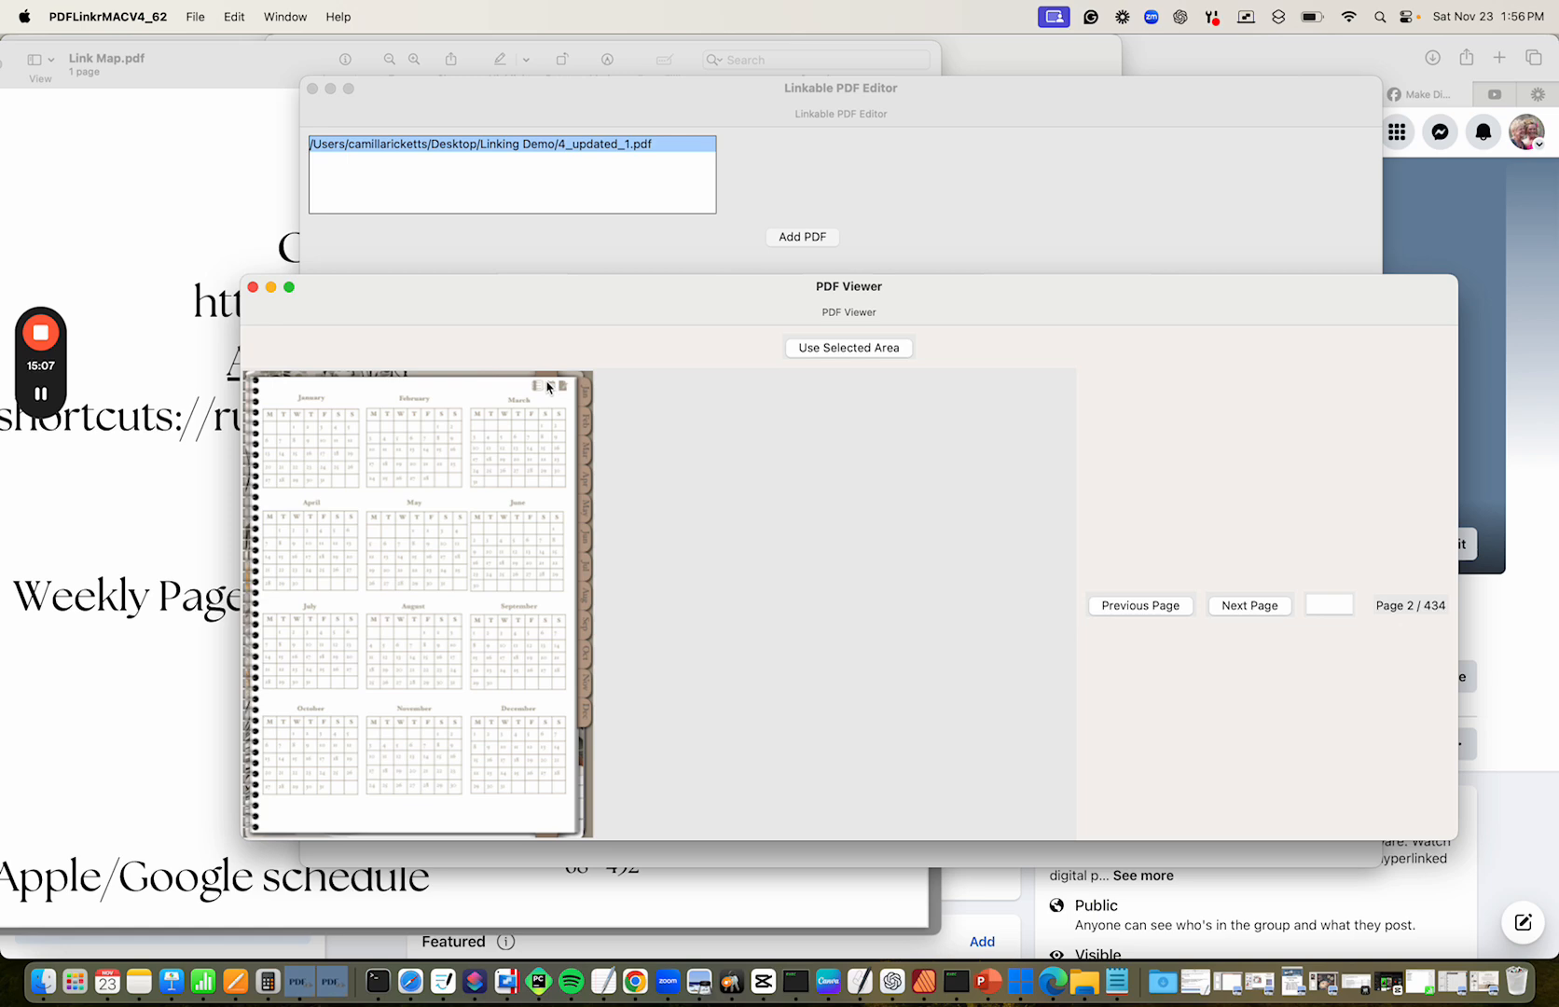
{"action": "left_click_drag", "start_coordinate": [547, 380], "coordinate": [555, 390]}
{"action": "left_click", "coordinate": [865, 355]}
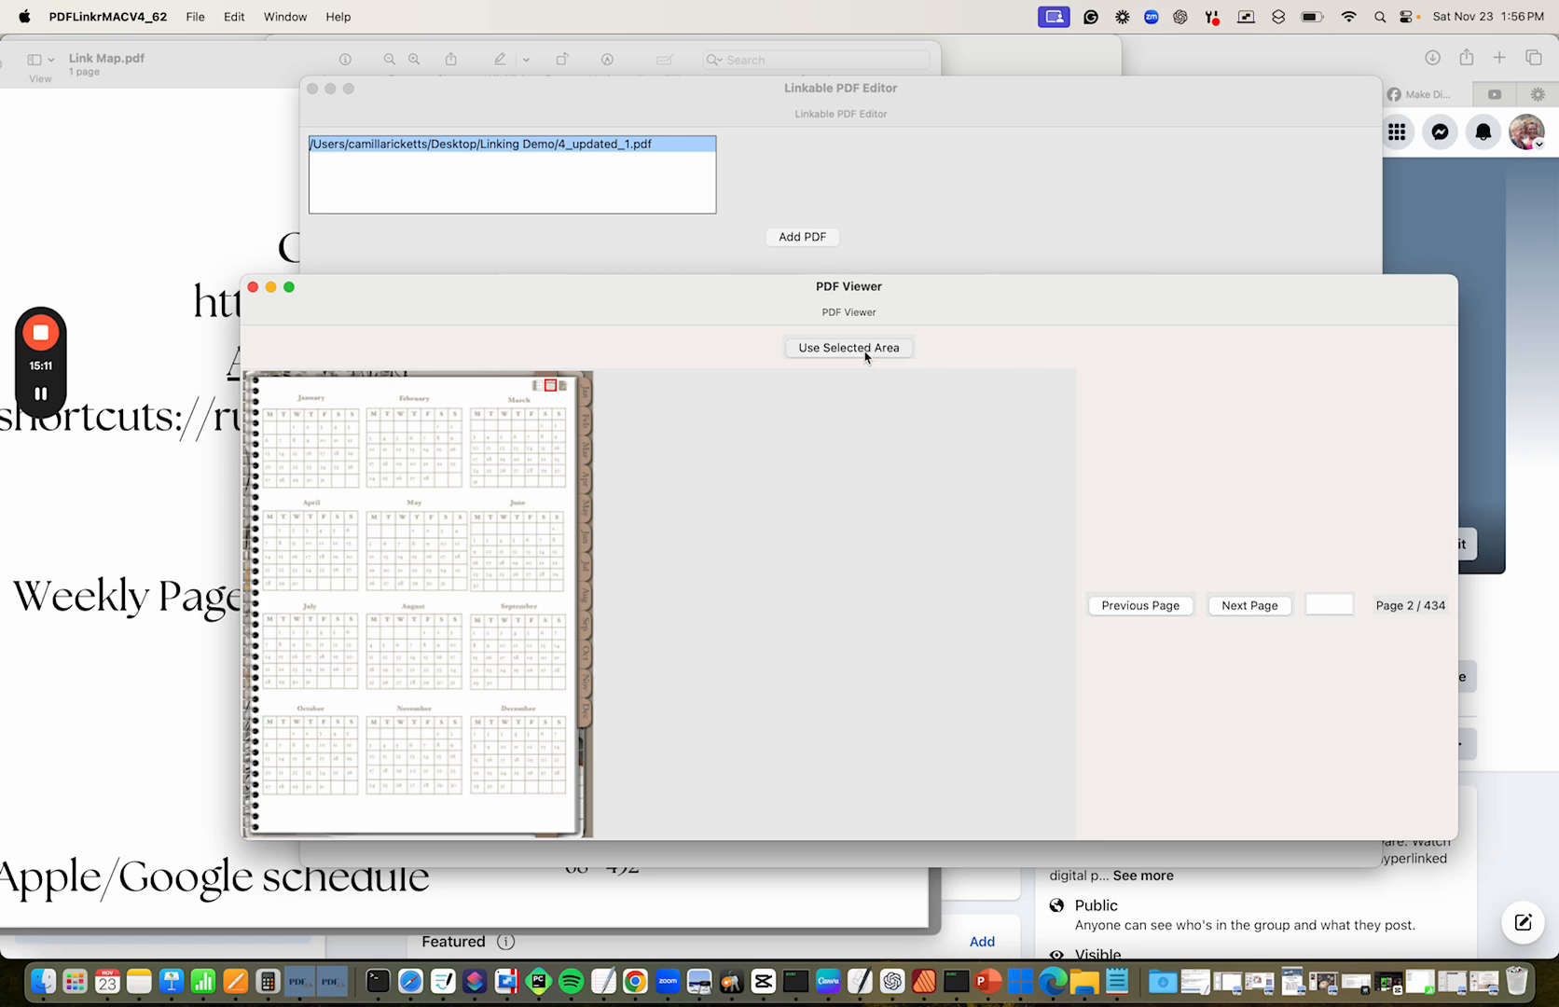
{"action": "left_click", "coordinate": [615, 751]}
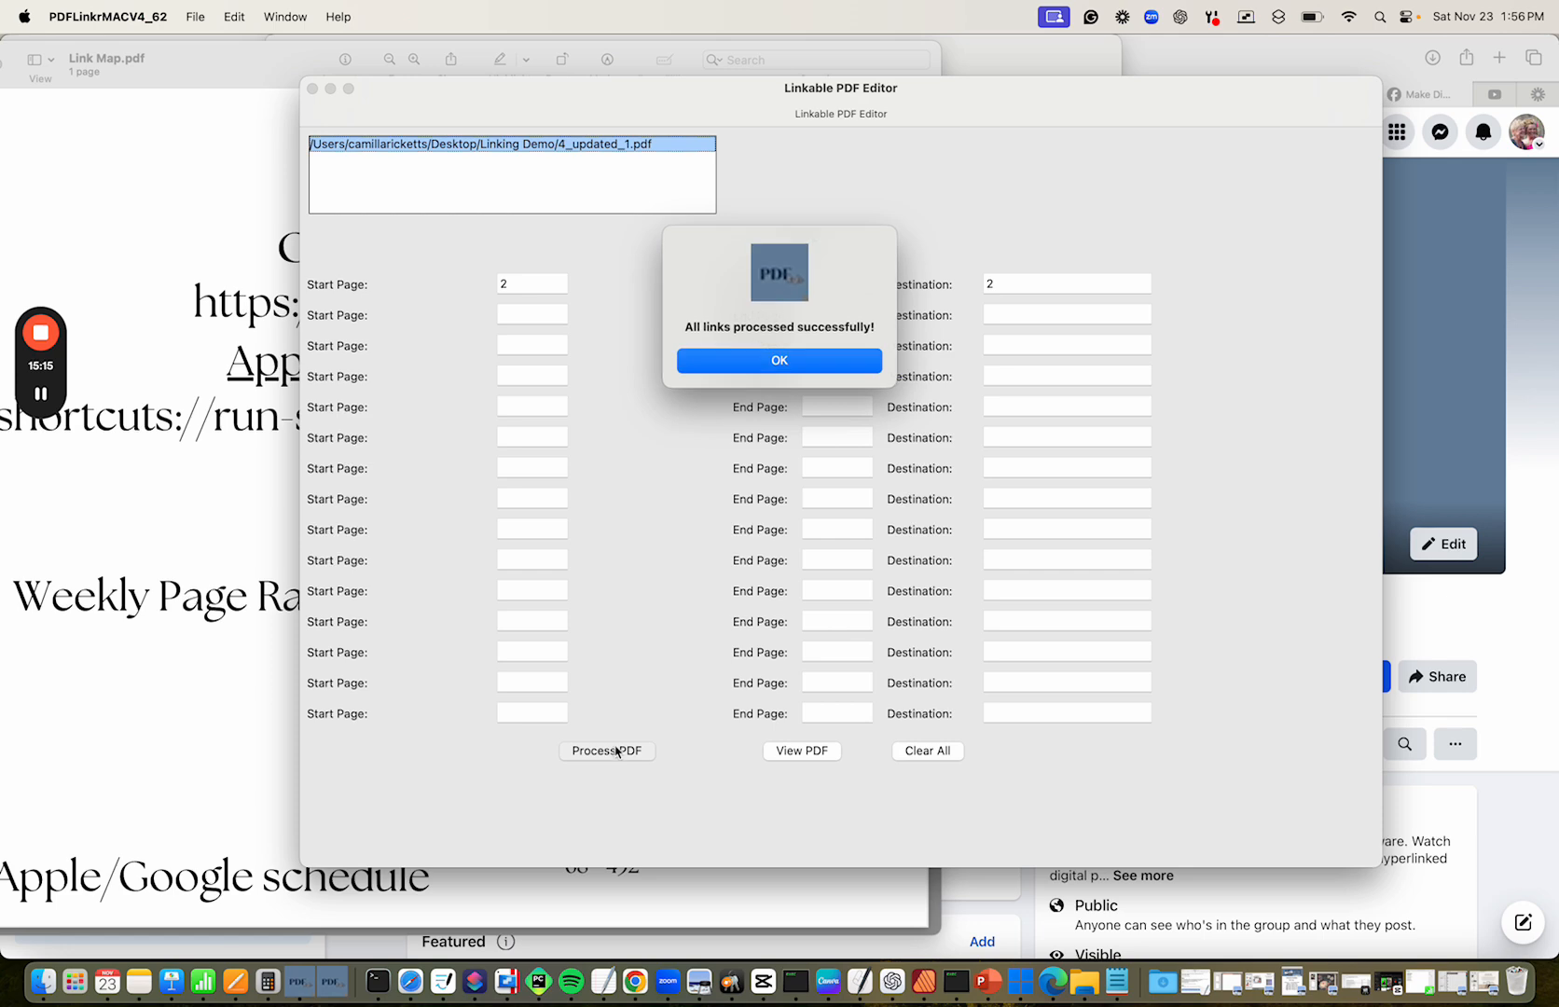
{"action": "left_click", "coordinate": [735, 359]}
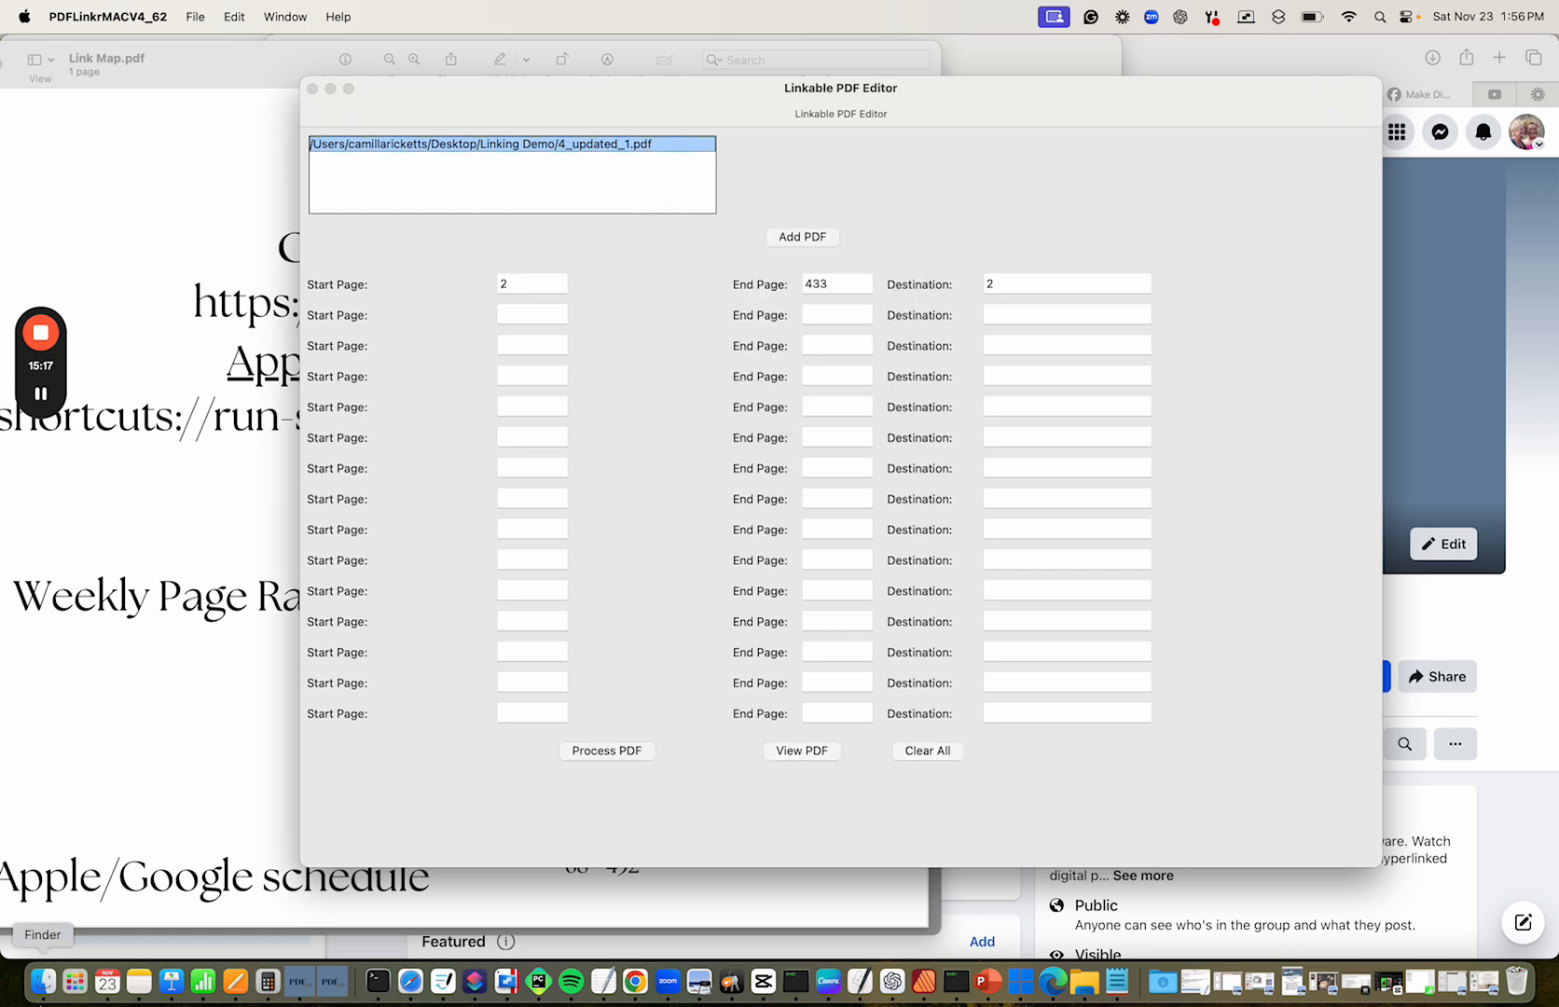
Step: Open 4_updated_1_updated_1.pdf in Preview and test the calendar icon link from the yearly calendar, April and May pages
{"action": "left_click", "coordinate": [44, 984]}
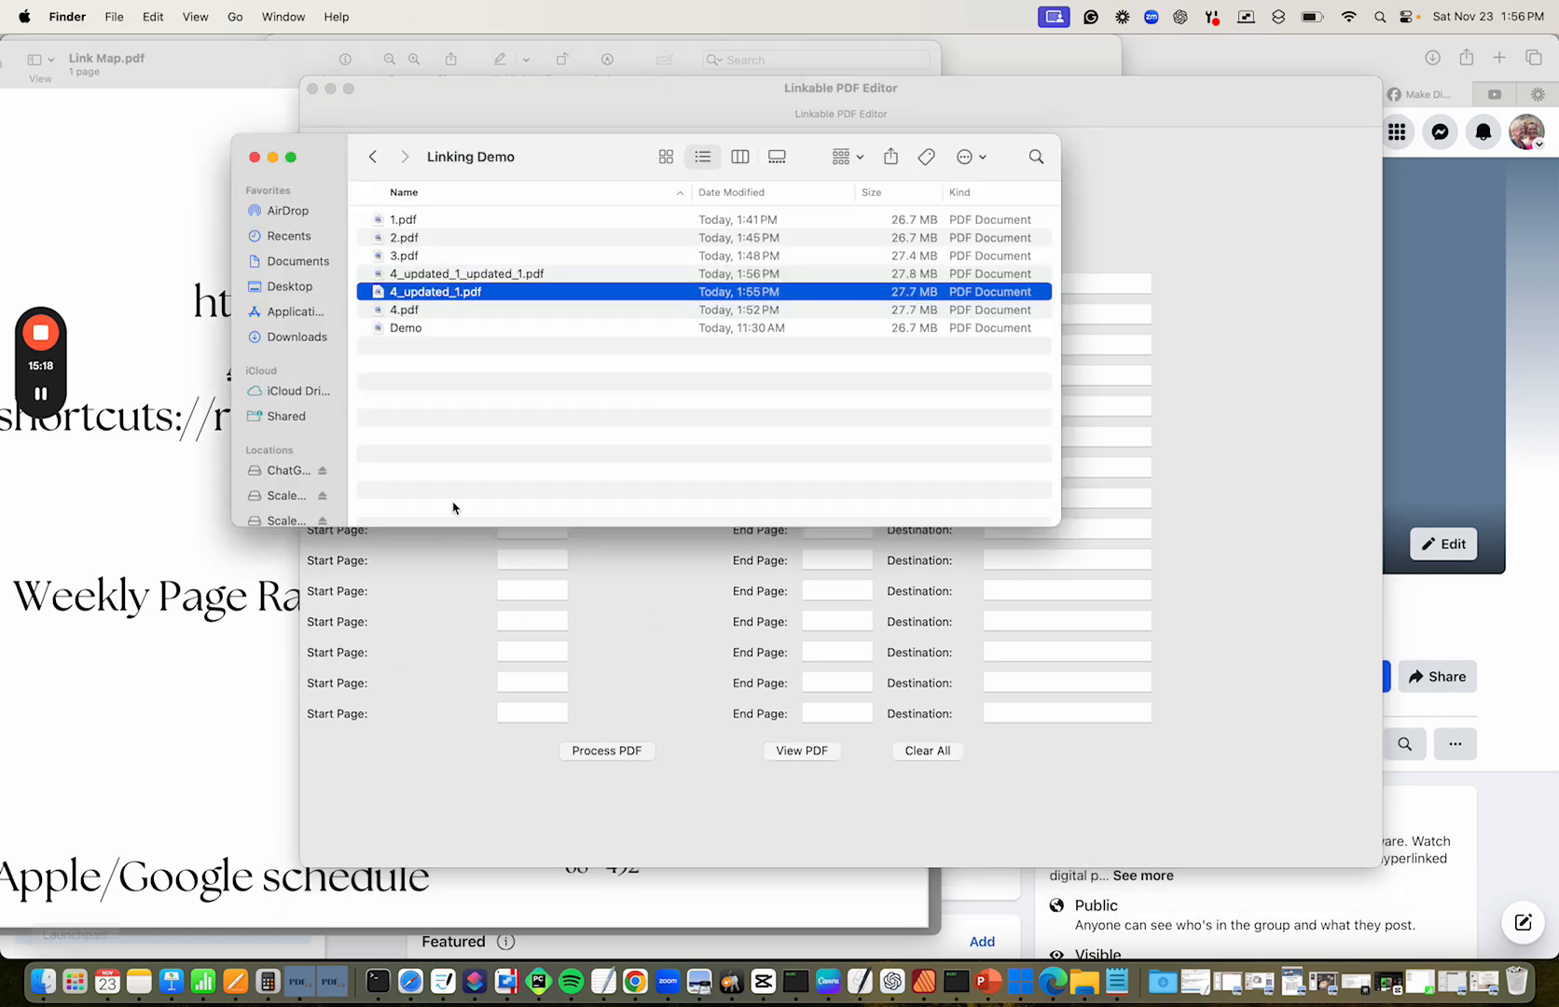
{"action": "left_click", "coordinate": [494, 274]}
{"action": "double_click", "coordinate": [494, 274]}
{"action": "left_click", "coordinate": [279, 610]}
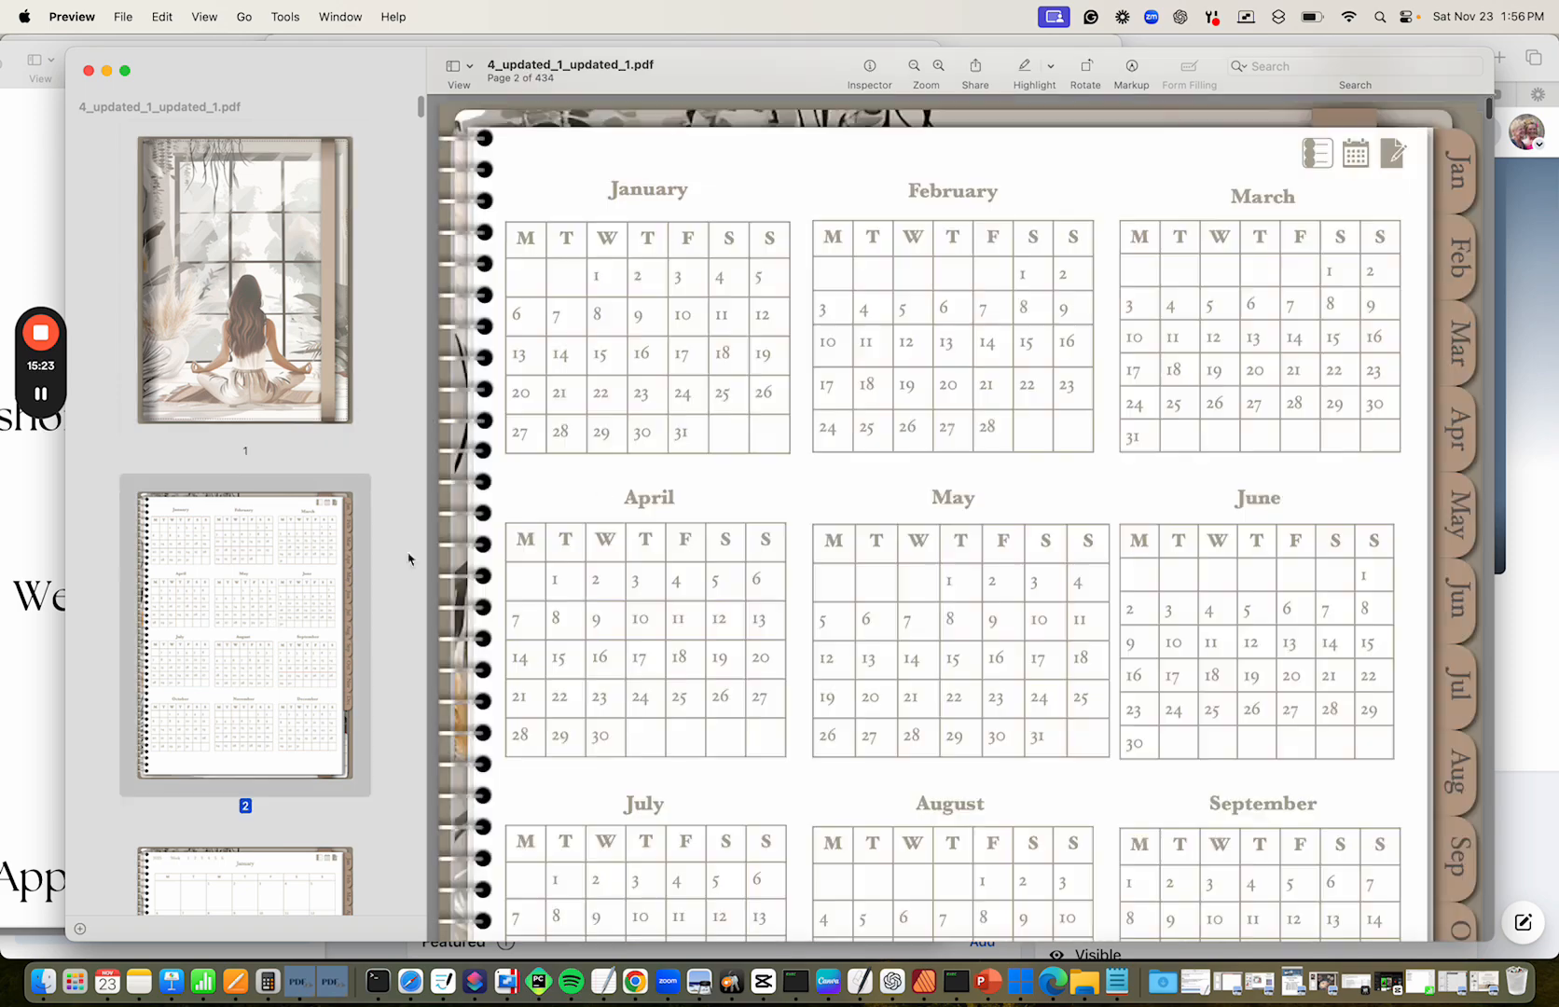
{"action": "left_click", "coordinate": [1360, 161]}
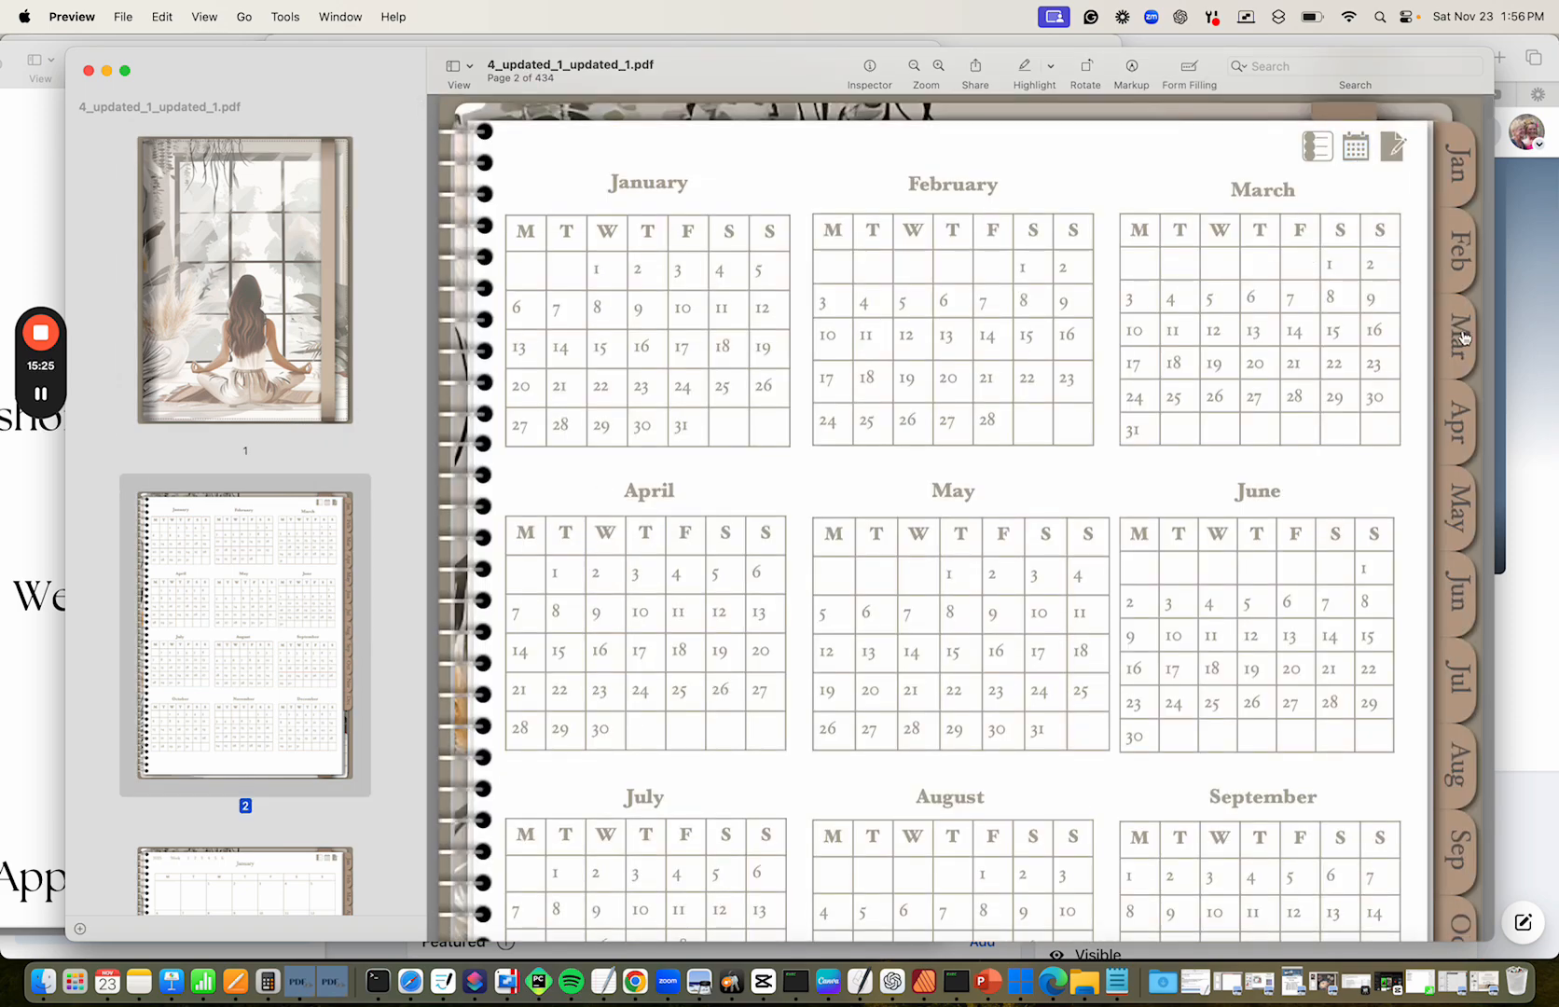
{"action": "left_click", "coordinate": [1454, 438]}
{"action": "left_click", "coordinate": [1360, 154]}
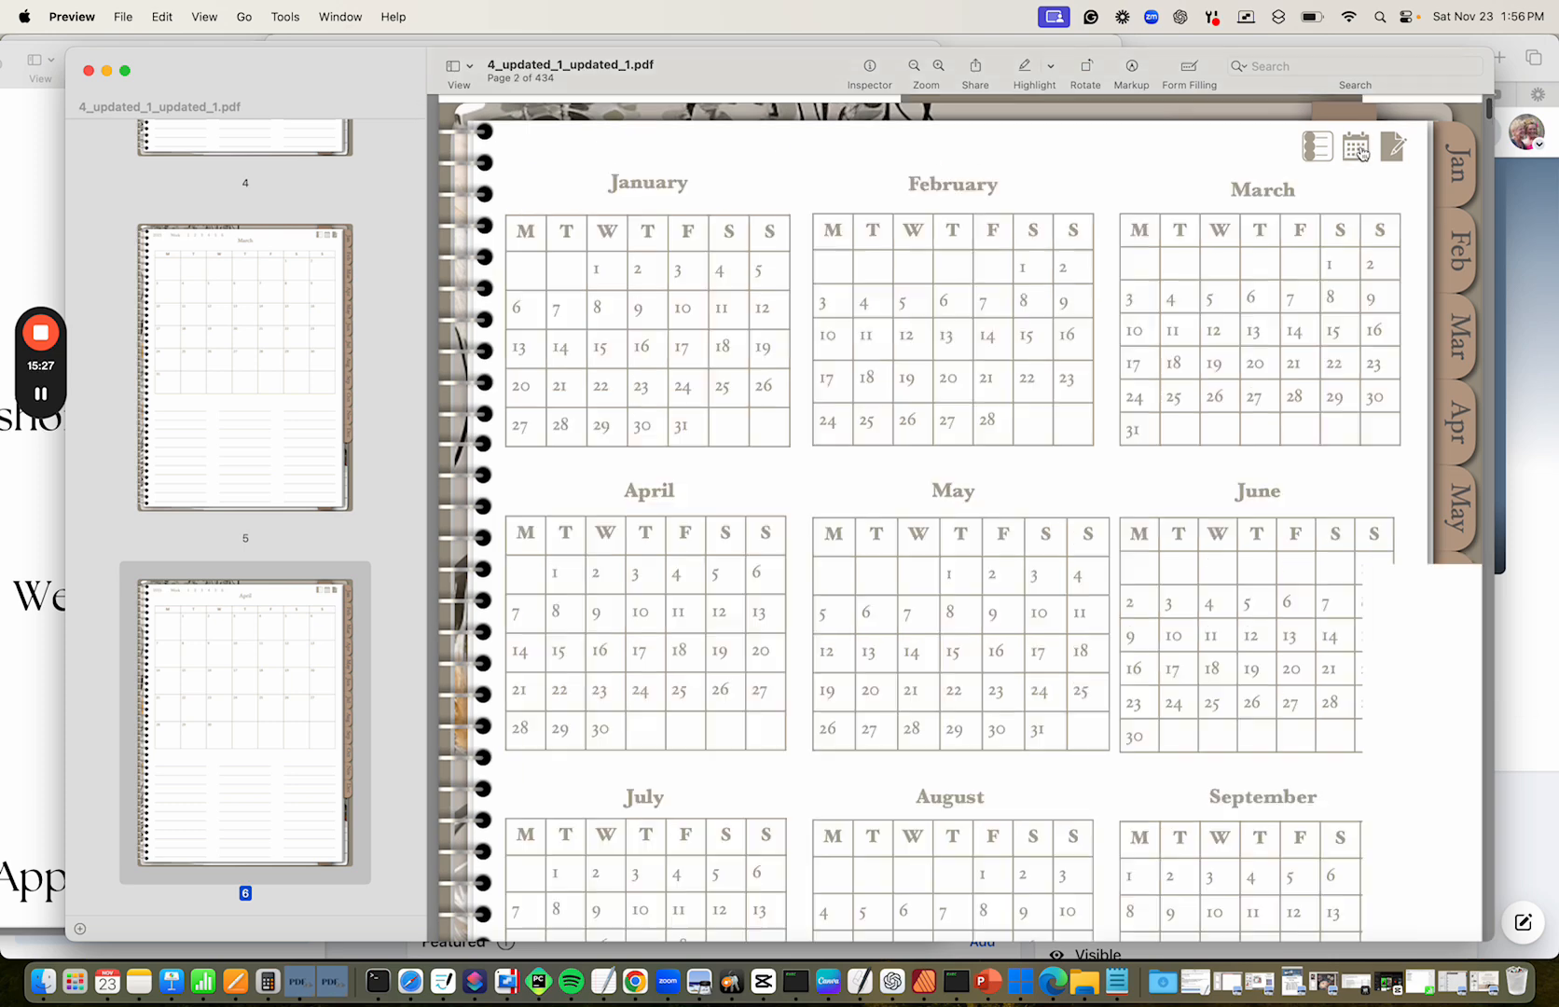
{"action": "left_click", "coordinate": [1460, 530]}
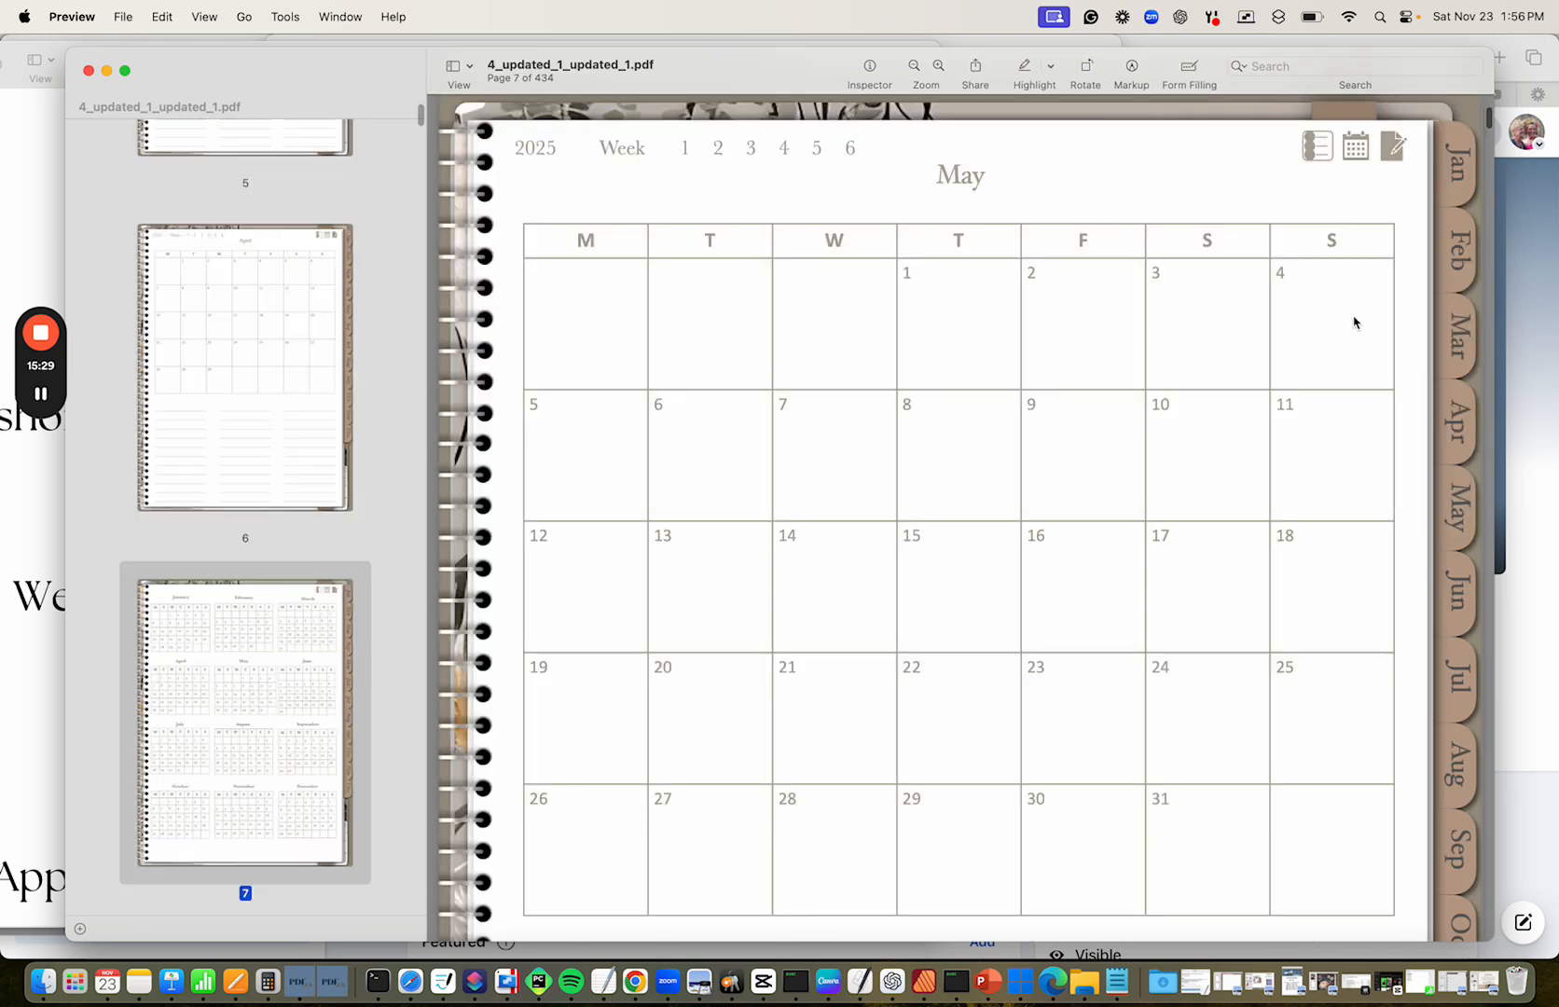
{"action": "left_click", "coordinate": [1356, 150]}
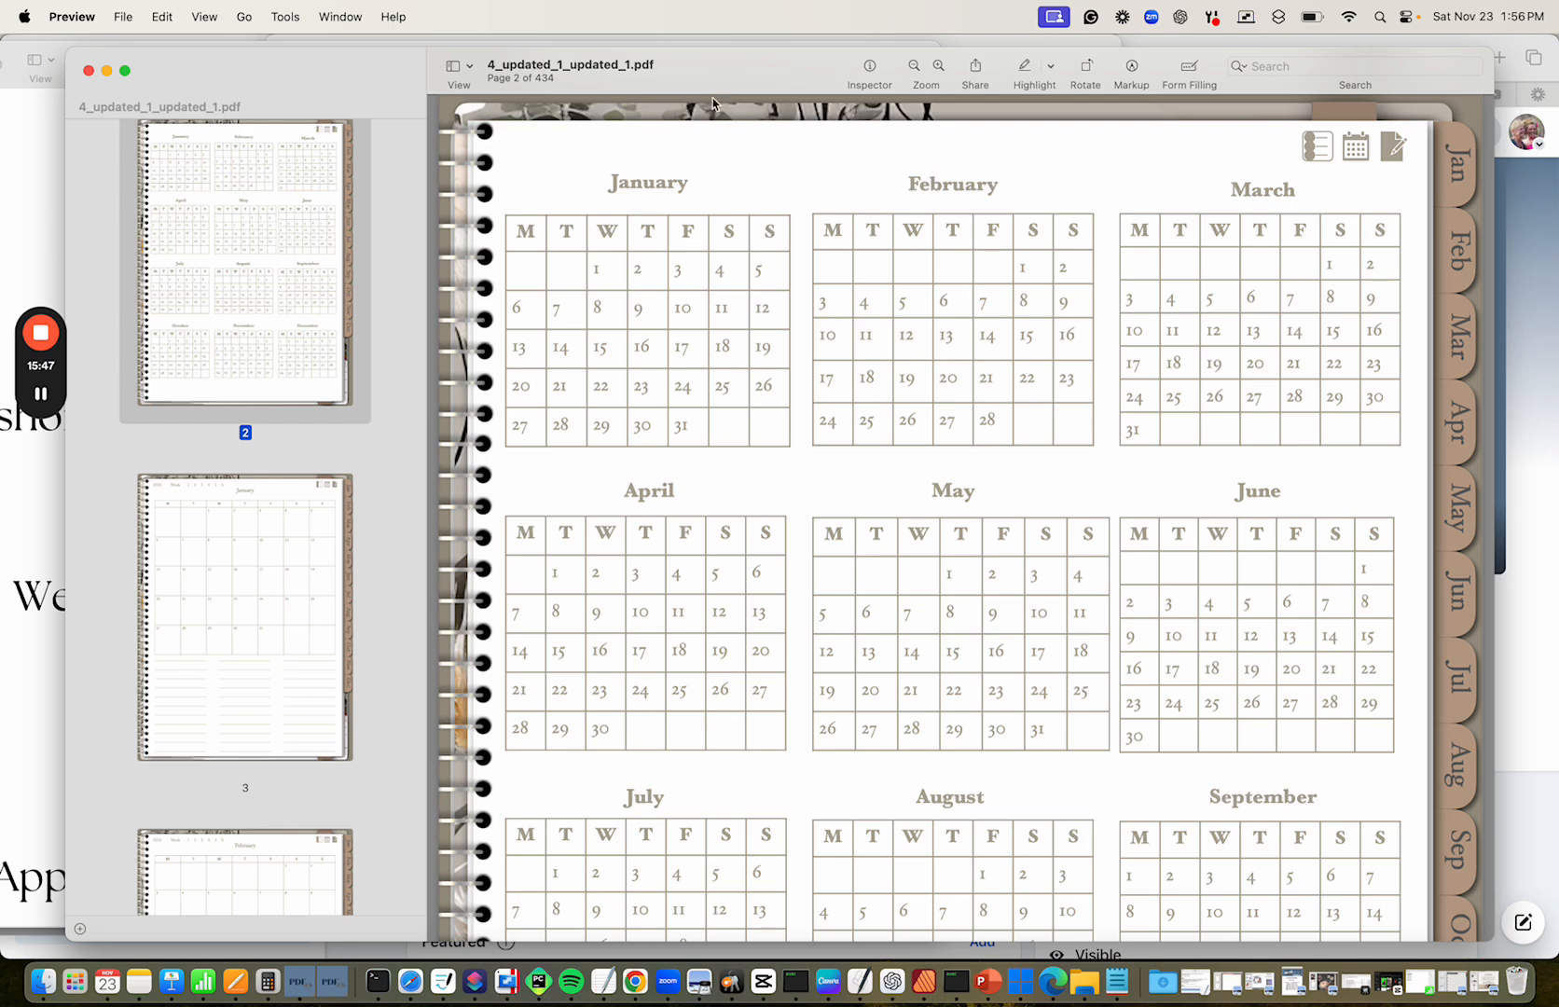
Step: Close the tested document in Preview and clear every entry in the Linkable PDF Editor, including the first destination
{"action": "left_click", "coordinate": [90, 72]}
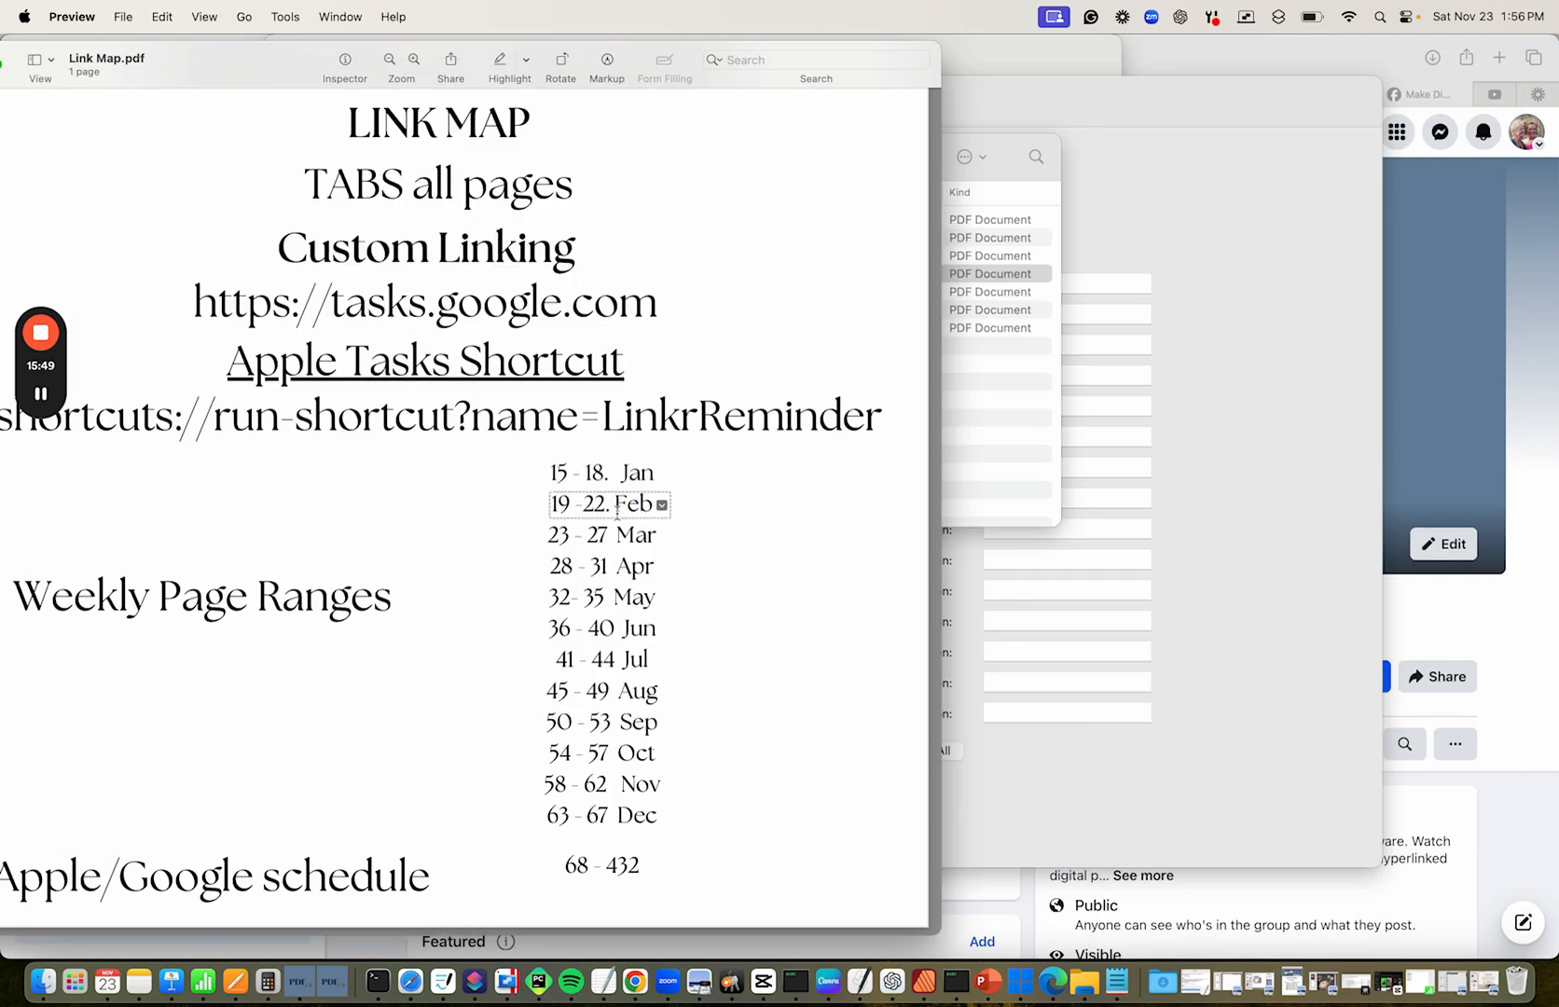
{"action": "left_click", "coordinate": [1161, 200]}
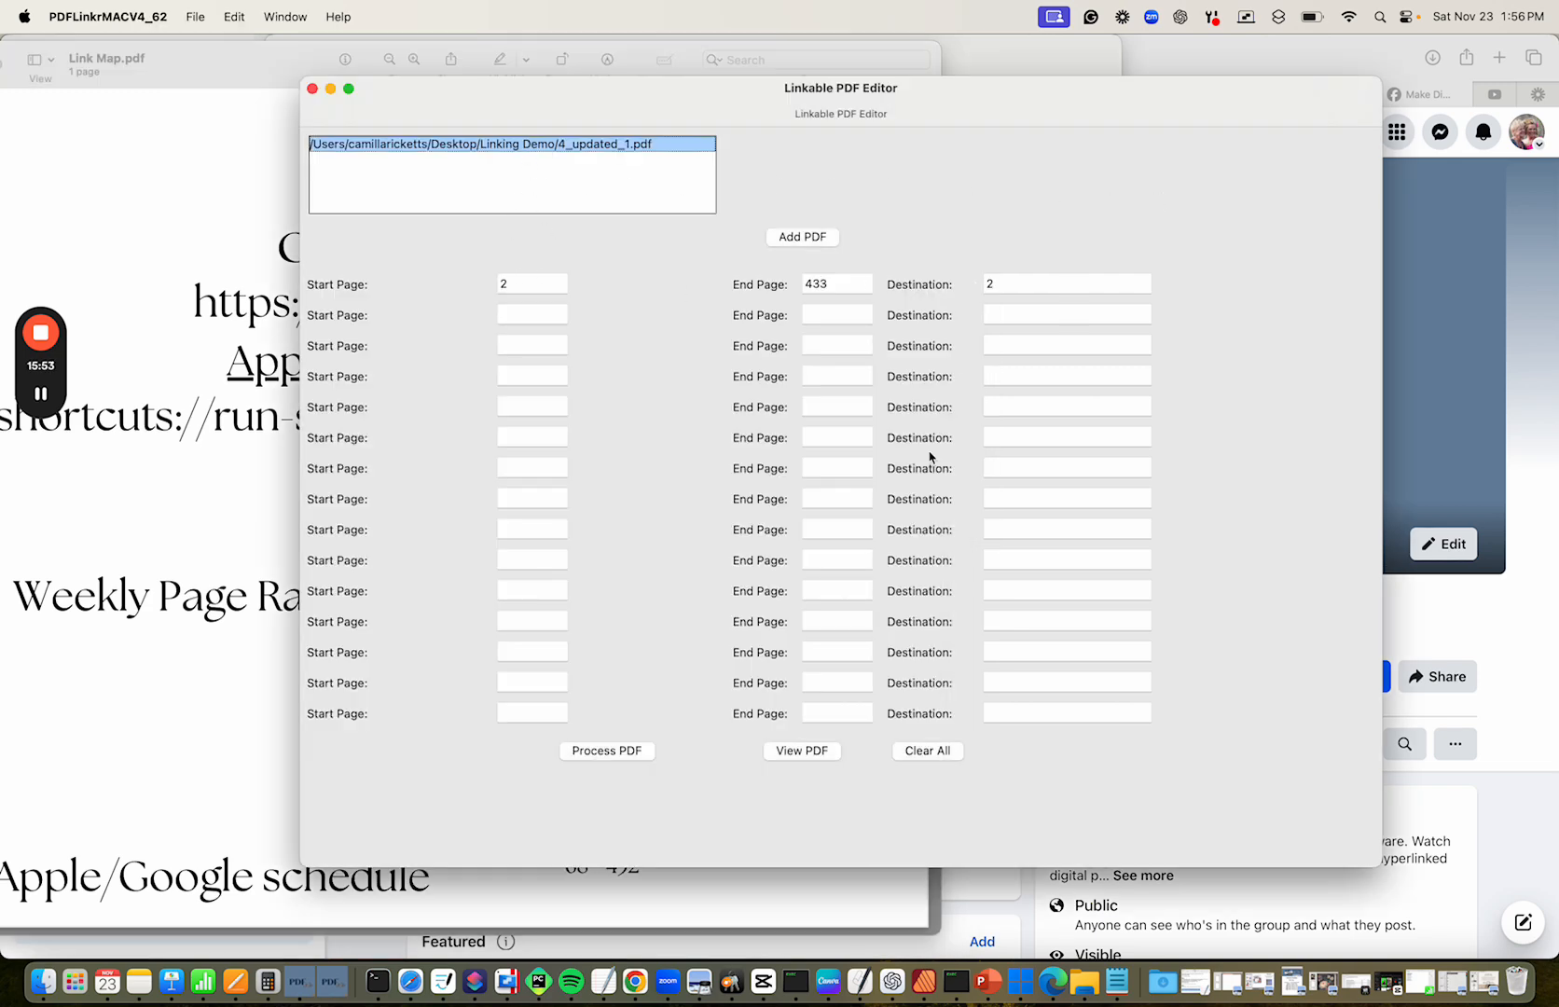
{"action": "left_click", "coordinate": [937, 755]}
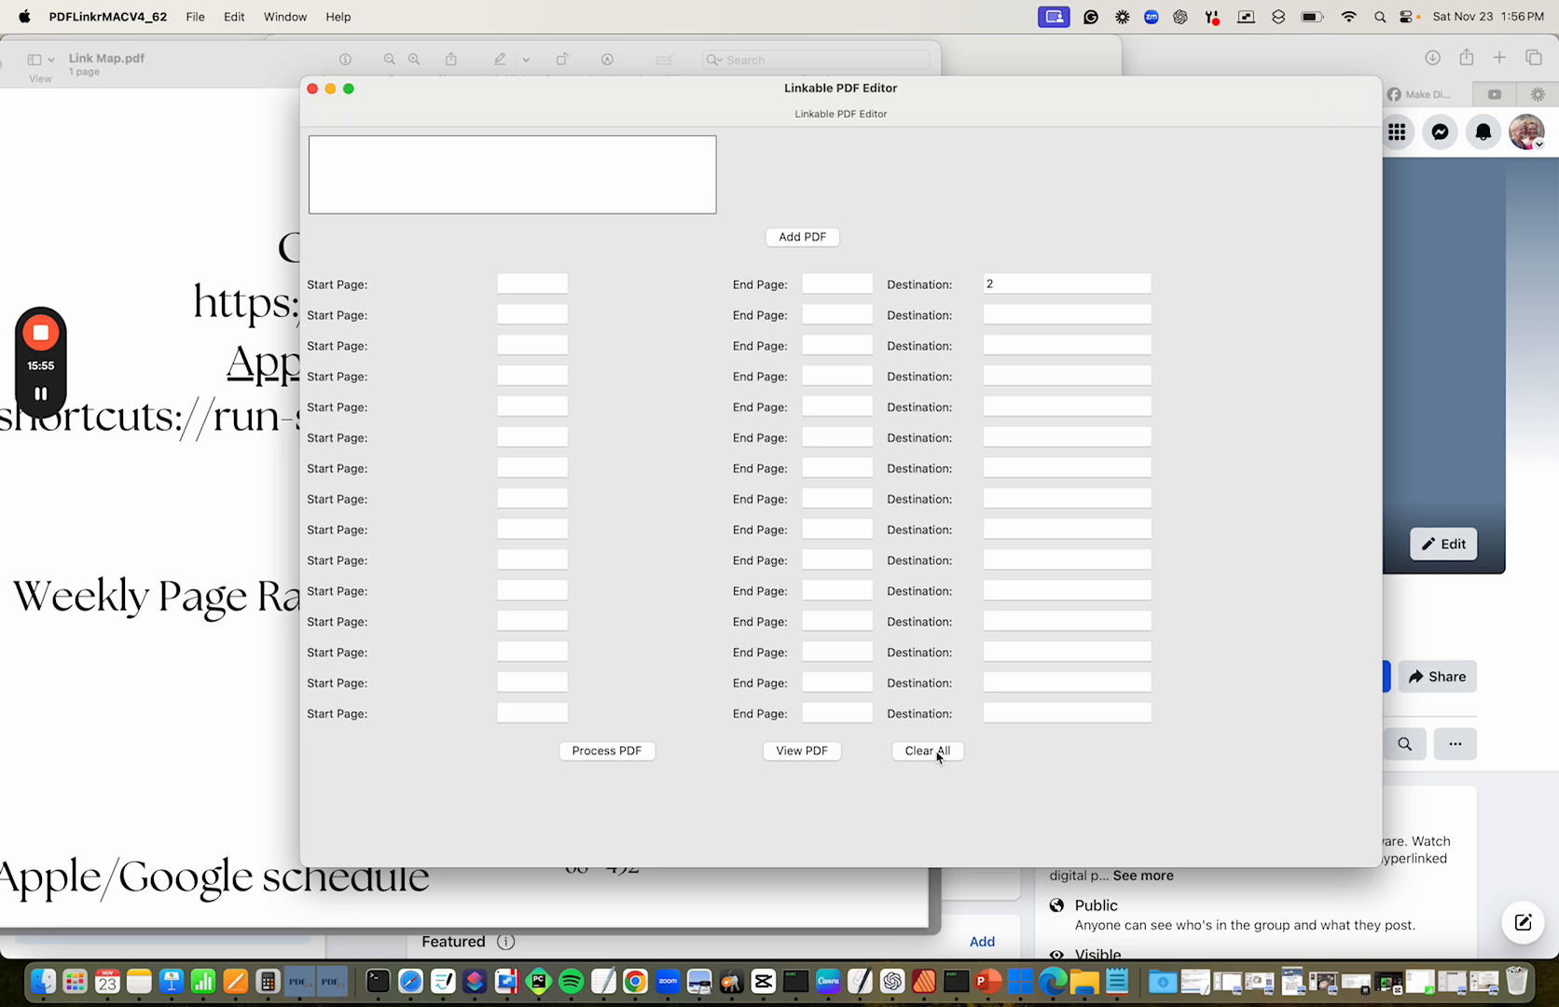
{"action": "left_click", "coordinate": [1005, 292]}
{"action": "key", "text": "super+a"}
{"action": "key", "text": "BackSpace"}
Step: Define a link range from page 2 to 433 and add 4_updated_1_updated_1.pdf to the Linkable PDF Editor
{"action": "left_click", "coordinate": [519, 282]}
{"action": "type", "text": "2"}
{"action": "left_click", "coordinate": [834, 285]}
{"action": "type", "text": "43"}
{"action": "left_click", "coordinate": [802, 236]}
{"action": "double_click", "coordinate": [674, 323]}
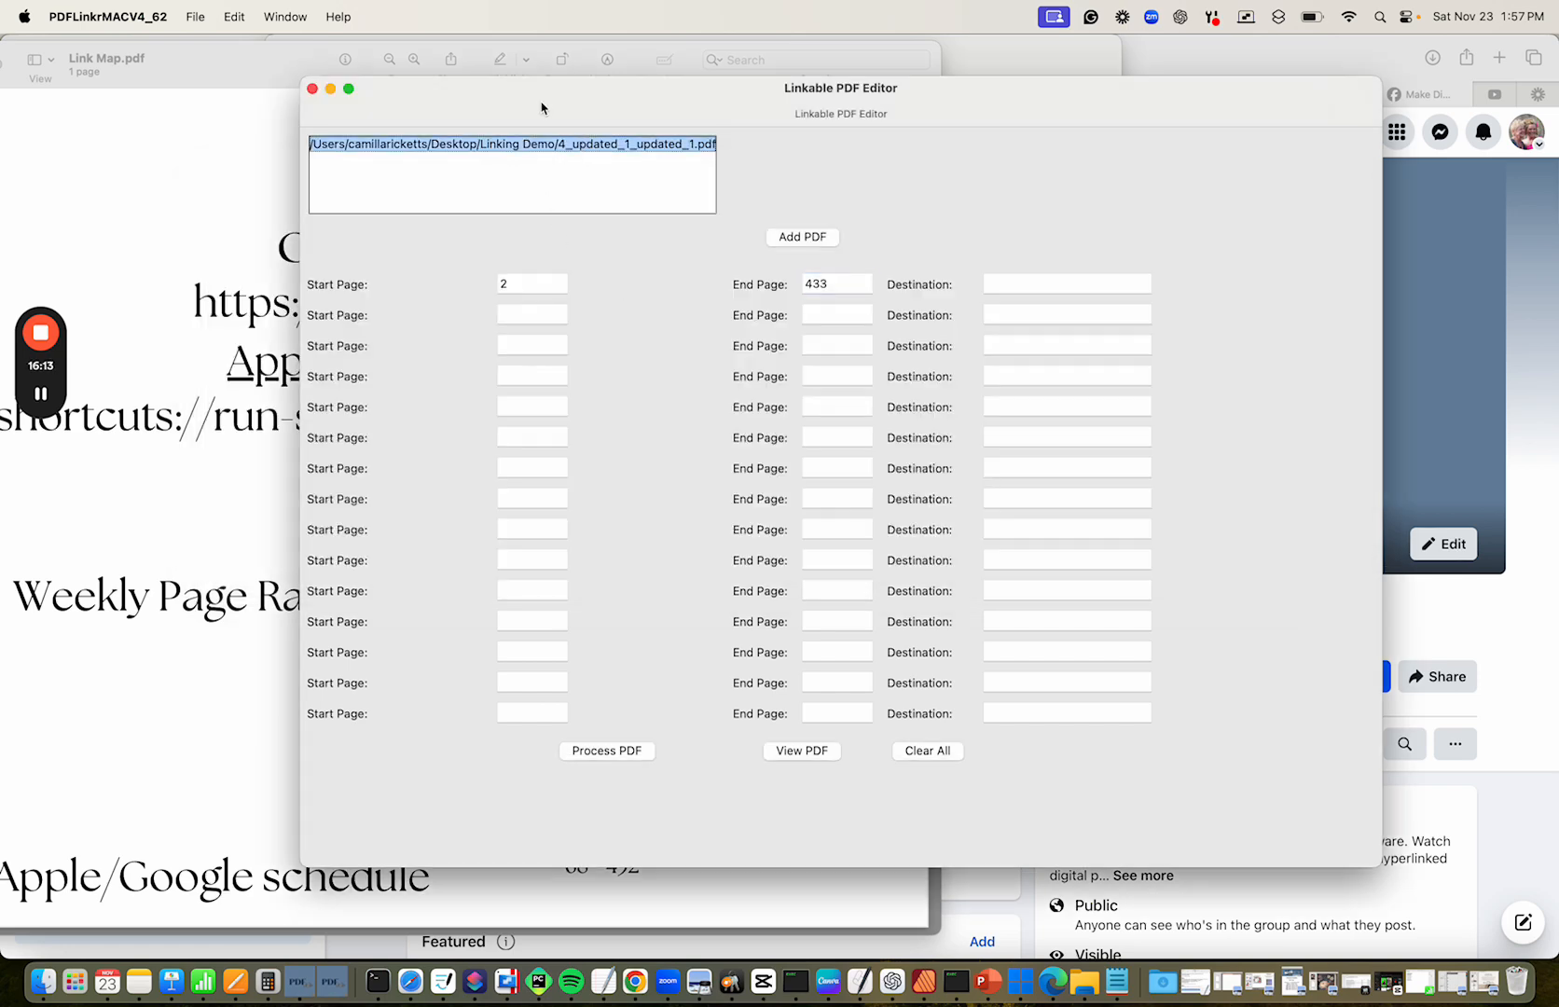
{"action": "left_click_drag", "start_coordinate": [528, 96], "coordinate": [909, 60]}
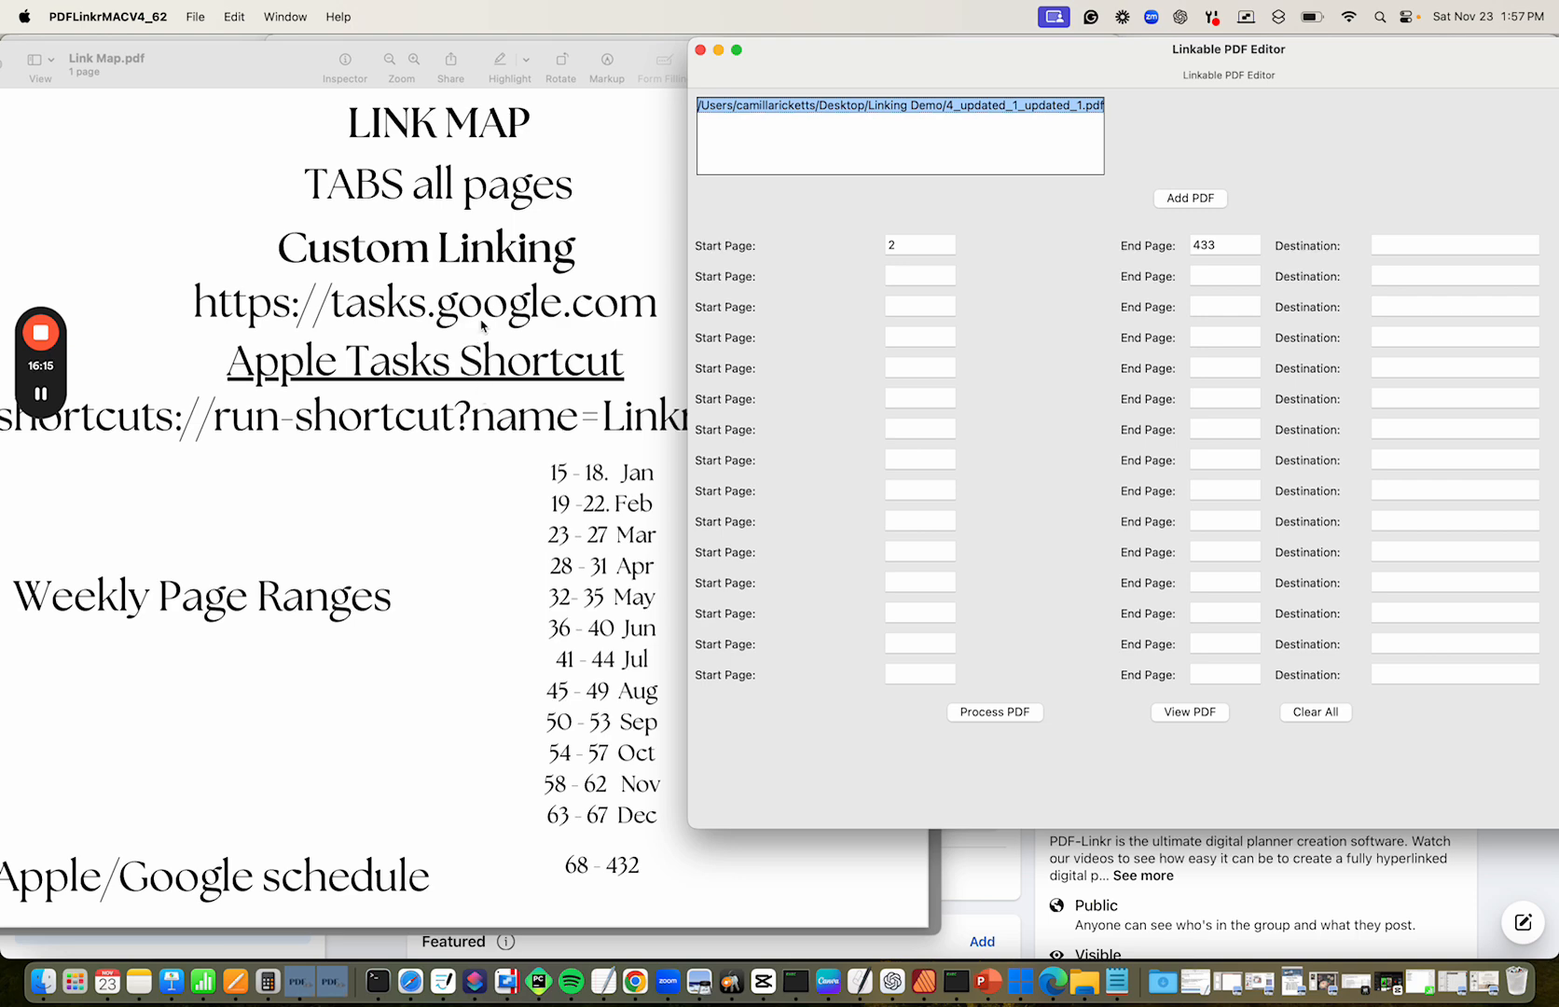
{"action": "left_click", "coordinate": [472, 317]}
{"action": "left_click", "coordinate": [459, 311]}
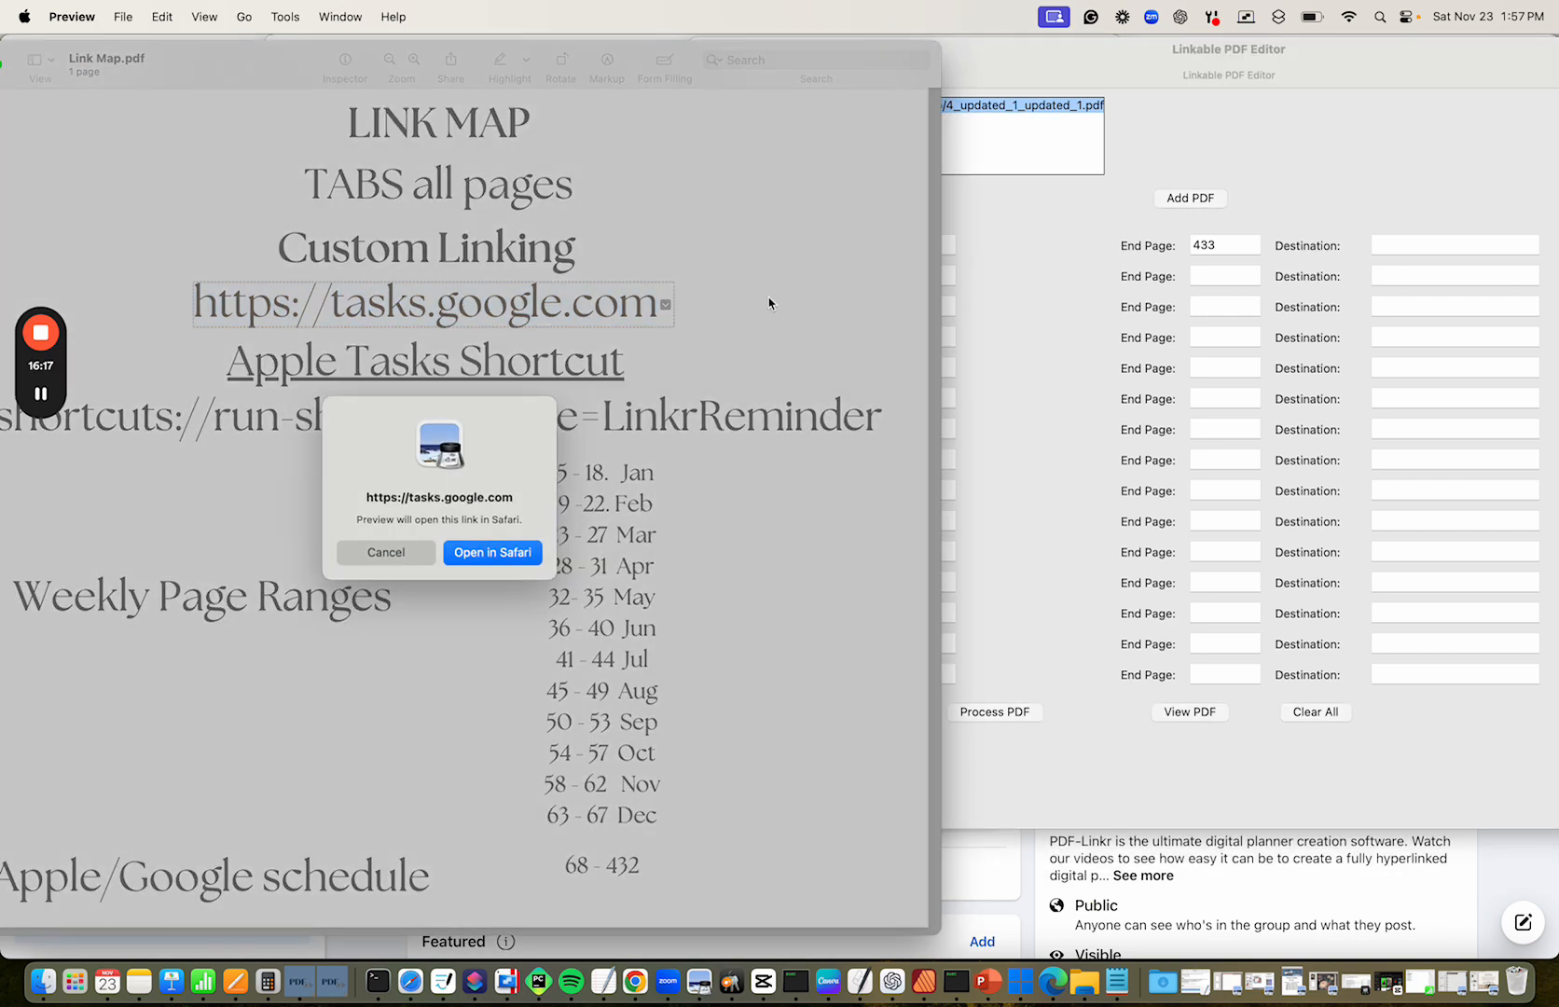
{"action": "left_click", "coordinate": [373, 552]}
{"action": "left_click_drag", "start_coordinate": [695, 313], "coordinate": [196, 312]}
{"action": "key", "text": "super+c"}
{"action": "right_click", "coordinate": [214, 307]}
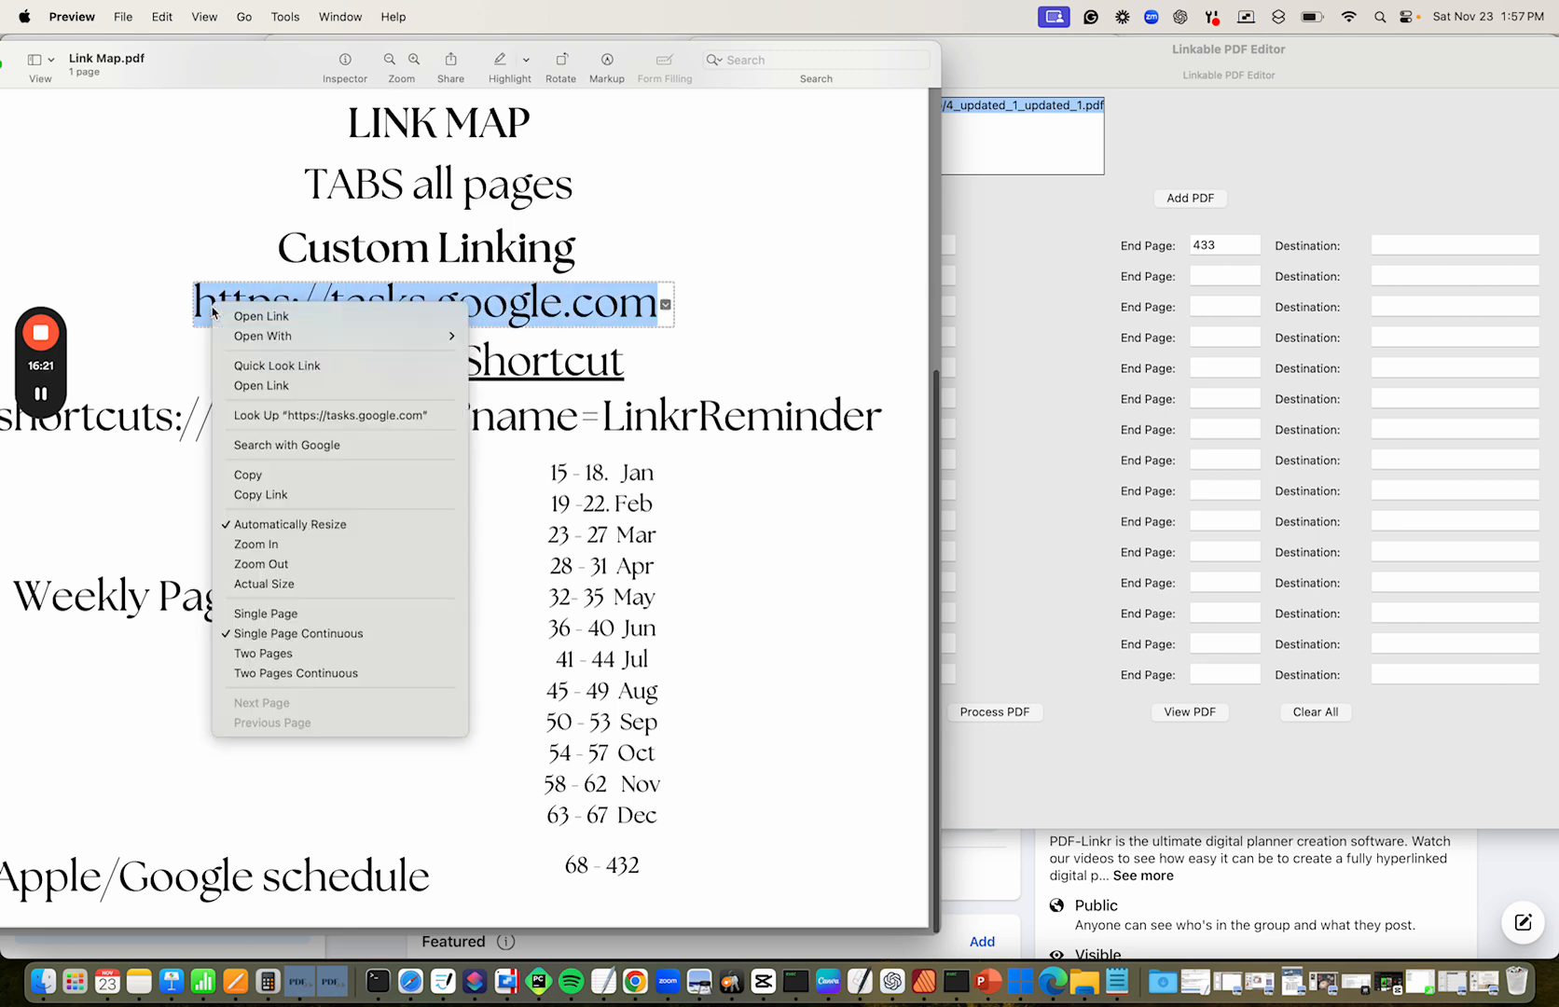
{"action": "left_click", "coordinate": [248, 476]}
{"action": "left_click", "coordinate": [1388, 120]}
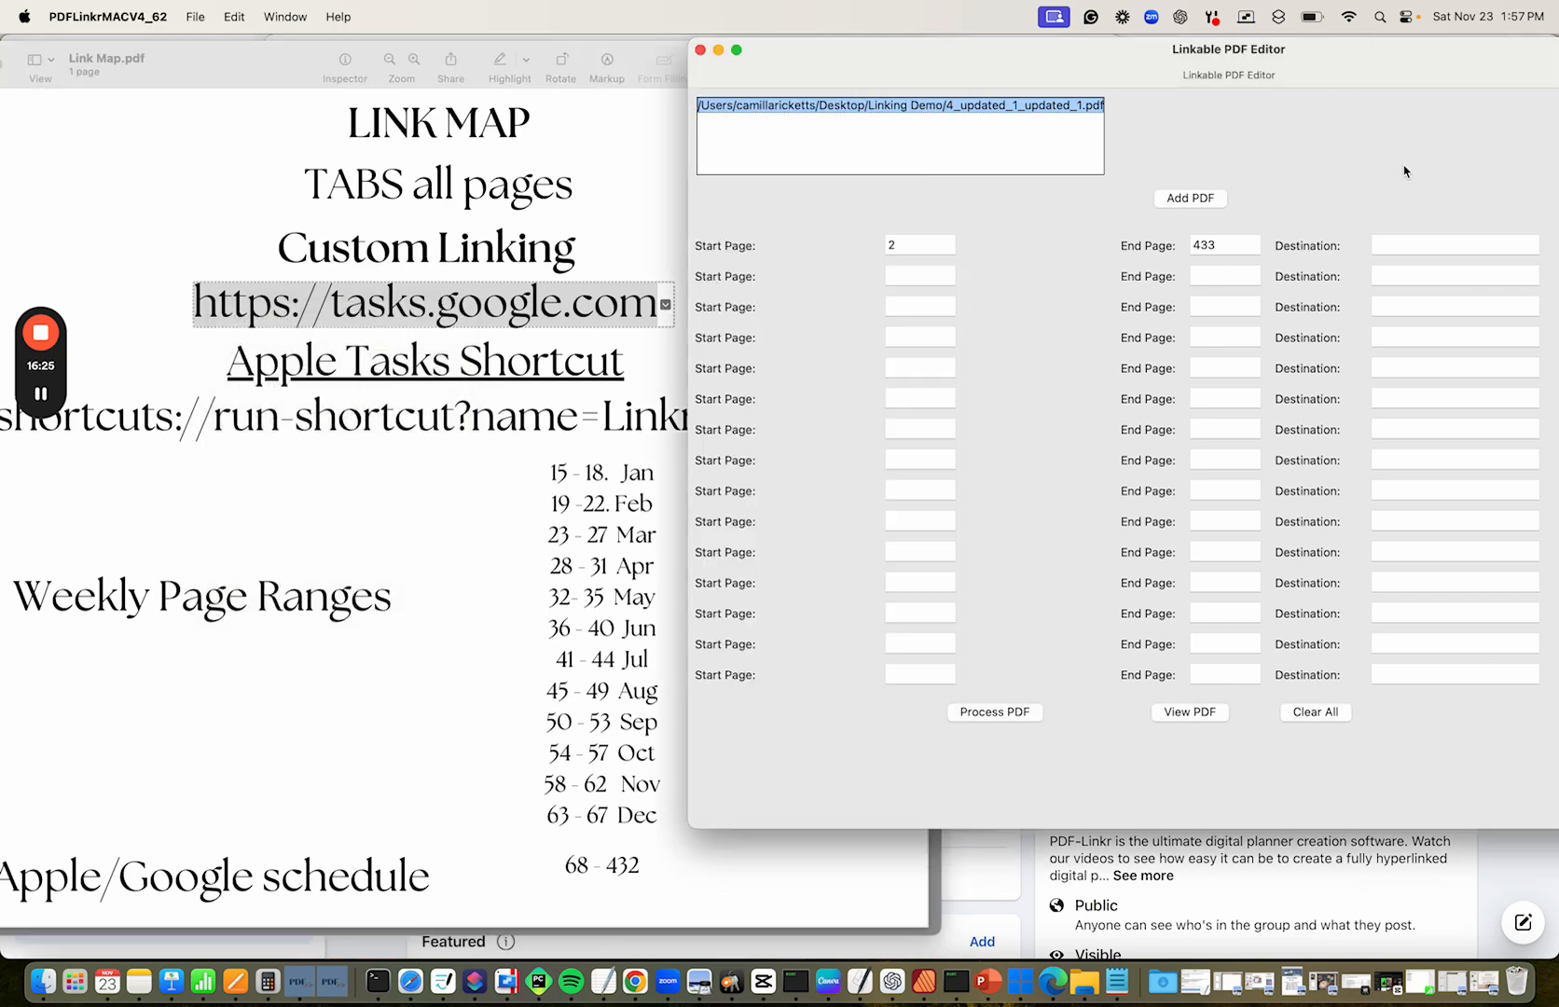
{"action": "left_click", "coordinate": [1407, 243]}
{"action": "key", "text": "super+v"}
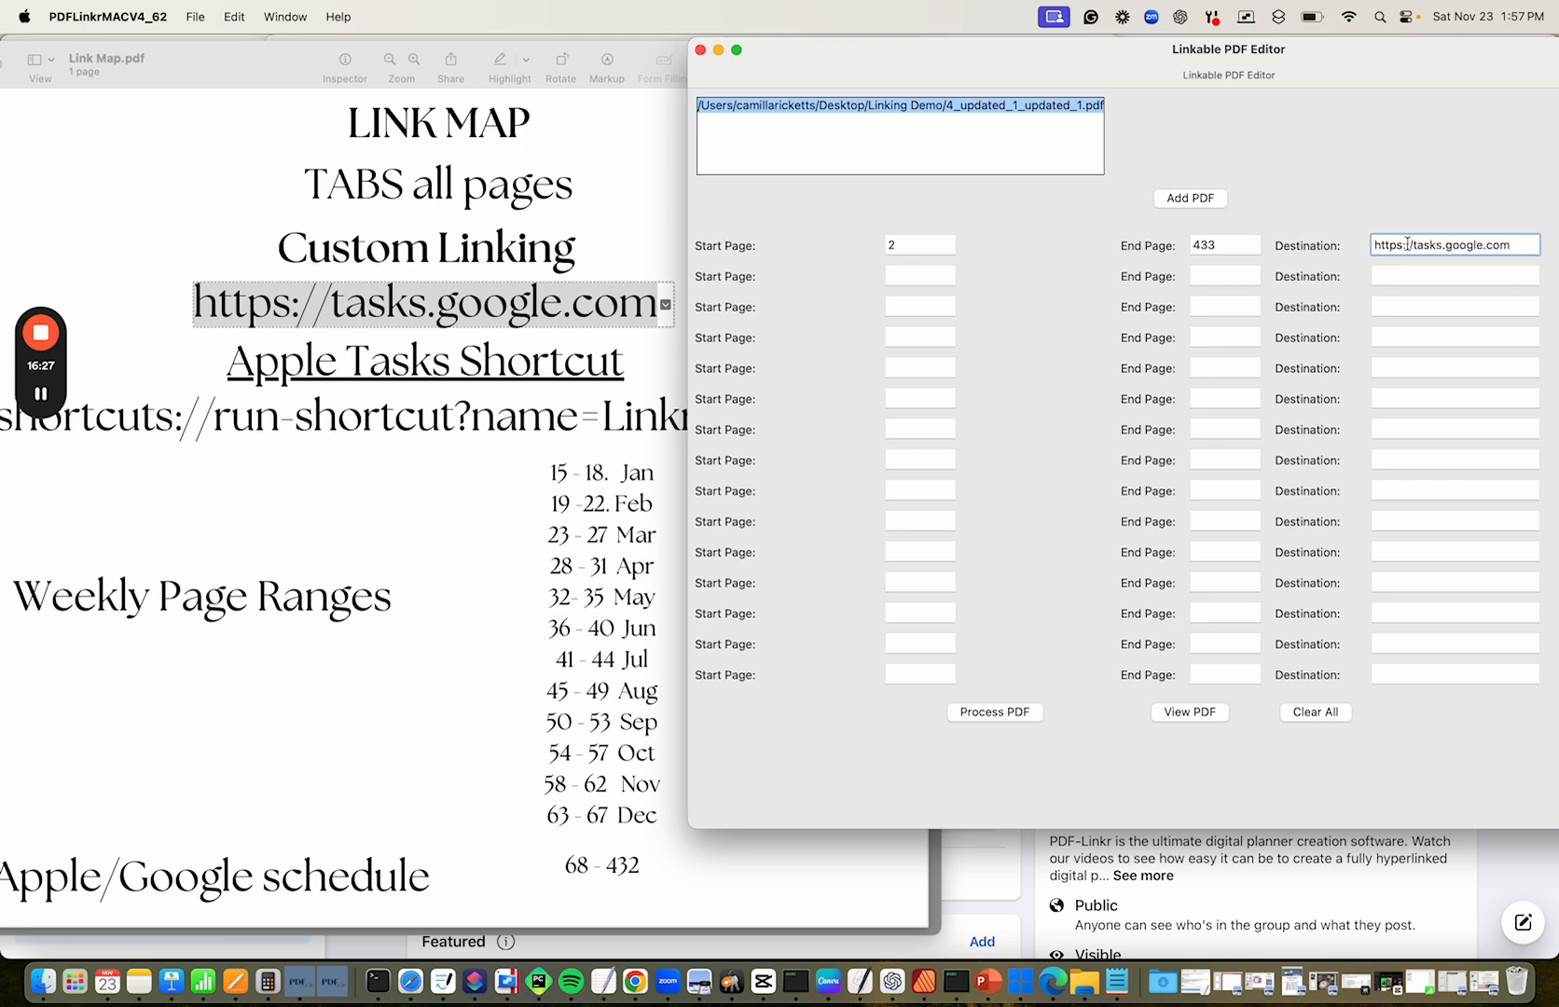
Step: Set the list icon in the header of page 2 as the link area and process the PDF
{"action": "left_click_drag", "start_coordinate": [1352, 56], "coordinate": [873, 64]}
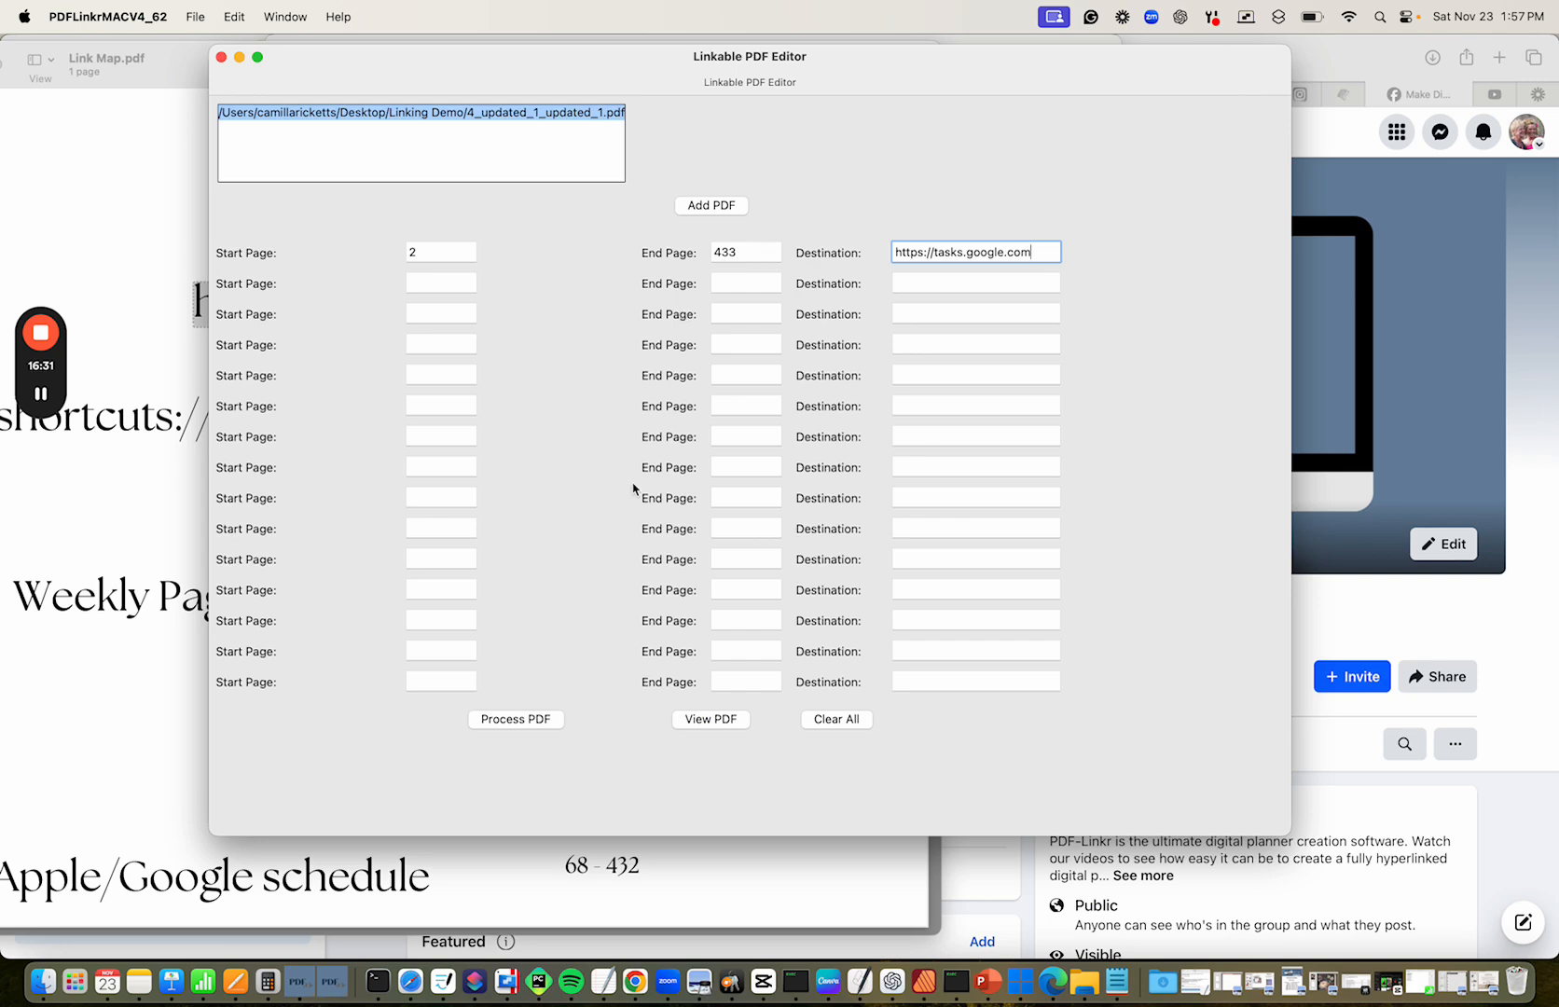
{"action": "left_click", "coordinate": [712, 719]}
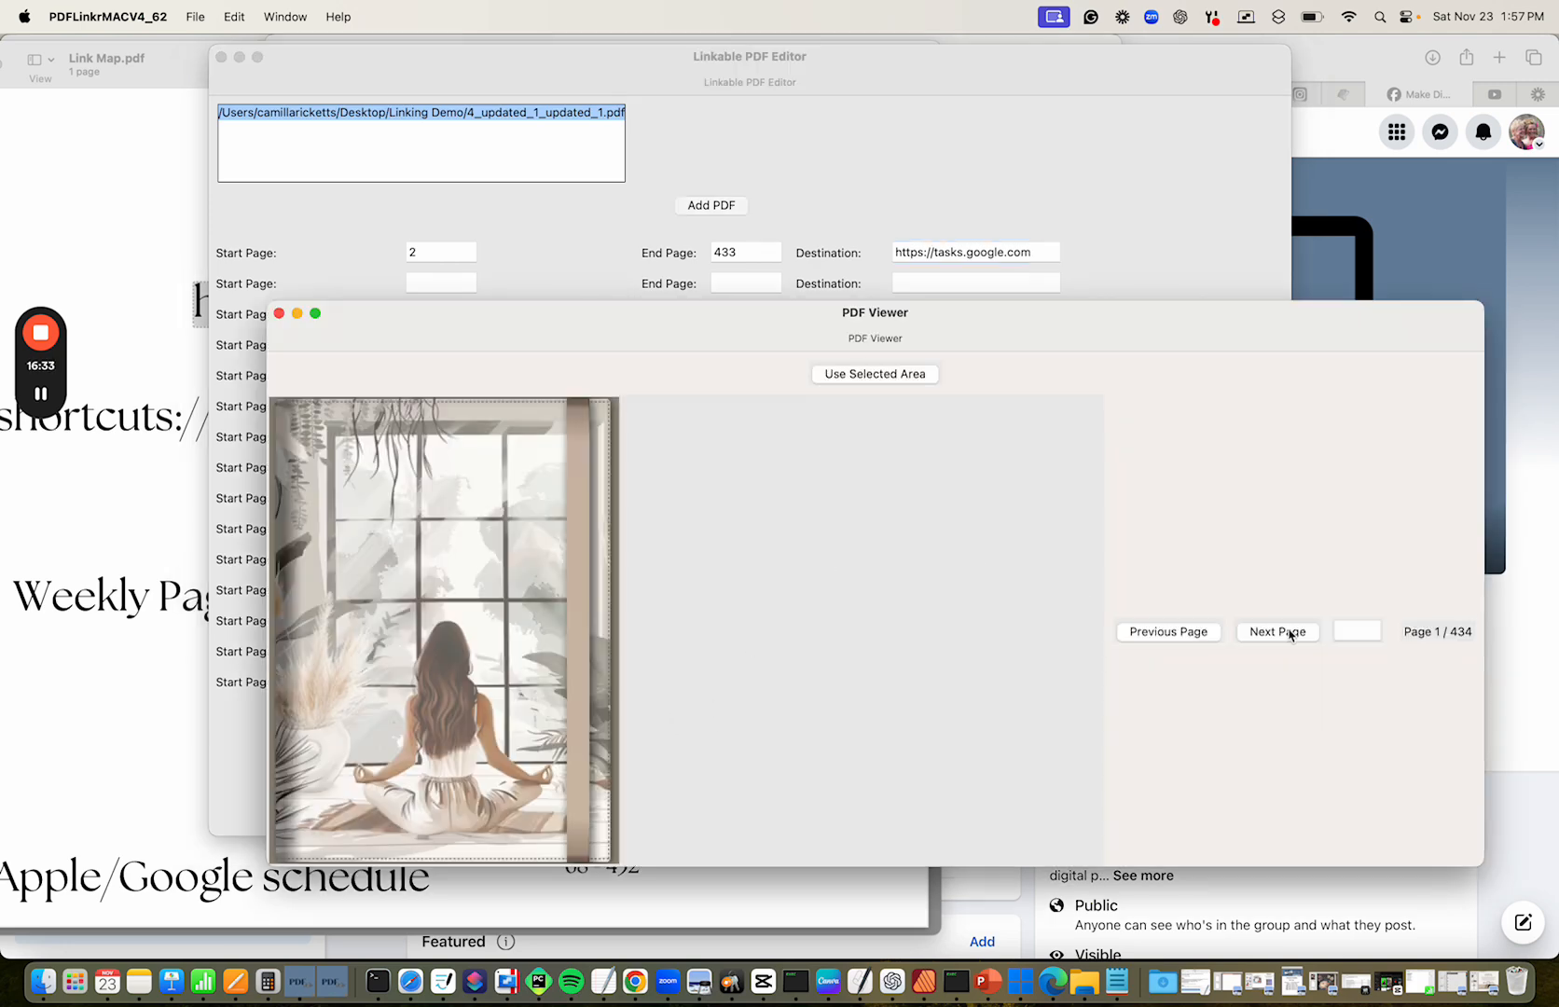
{"action": "left_click", "coordinate": [1291, 634]}
{"action": "left_click_drag", "start_coordinate": [556, 405], "coordinate": [568, 418]}
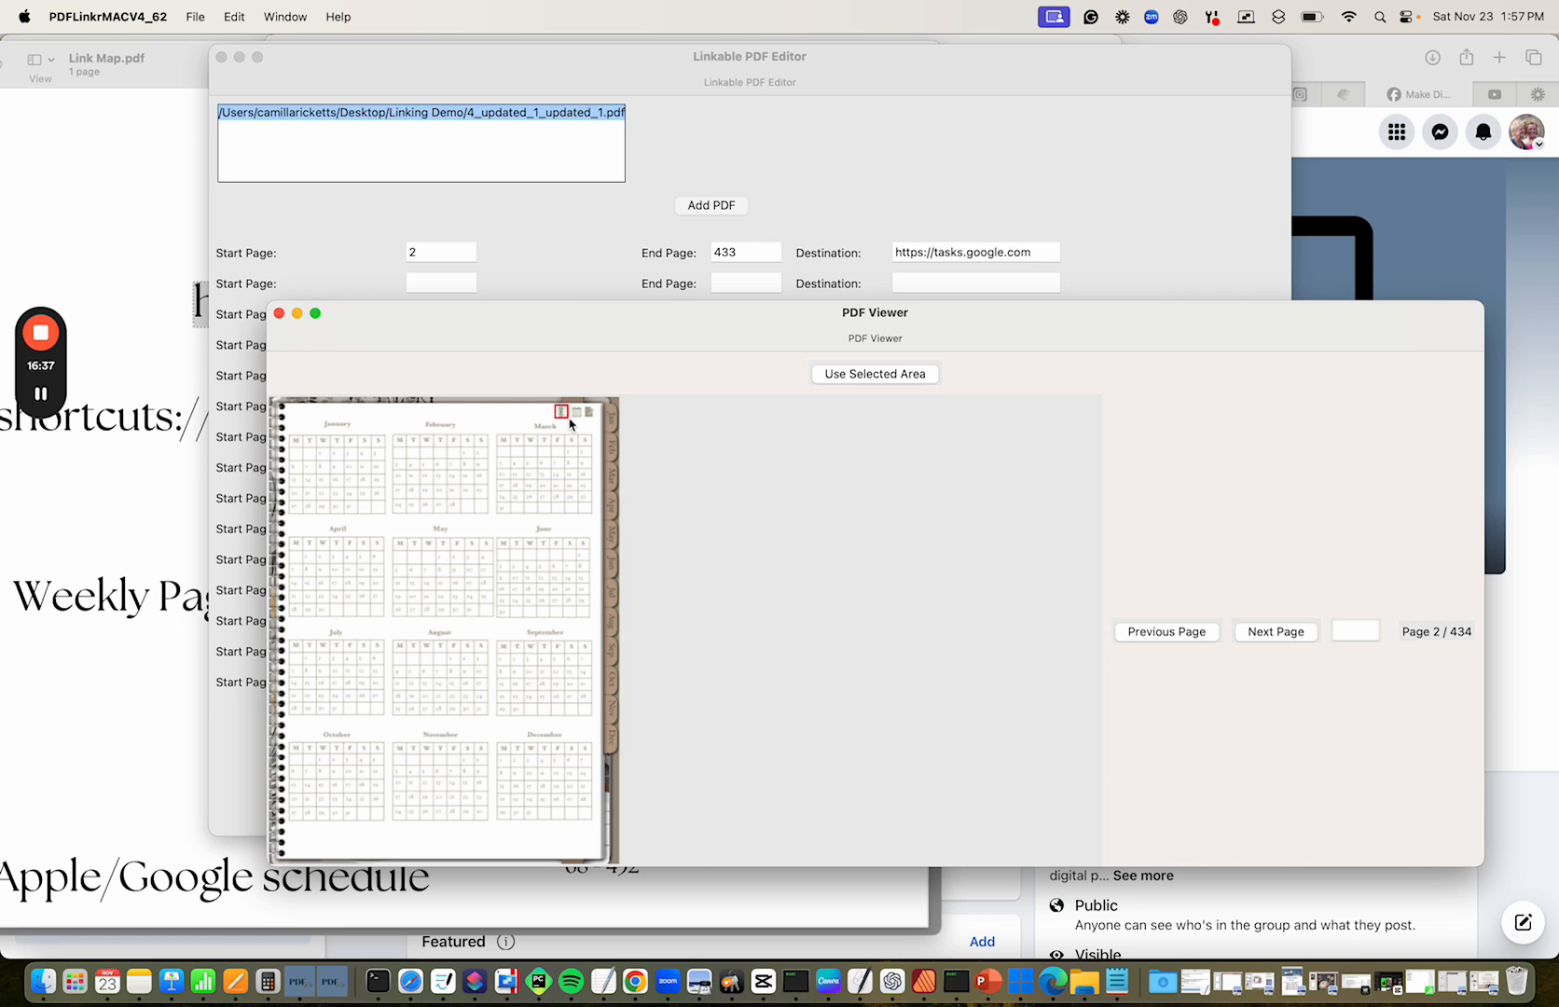
{"action": "left_click", "coordinate": [853, 374]}
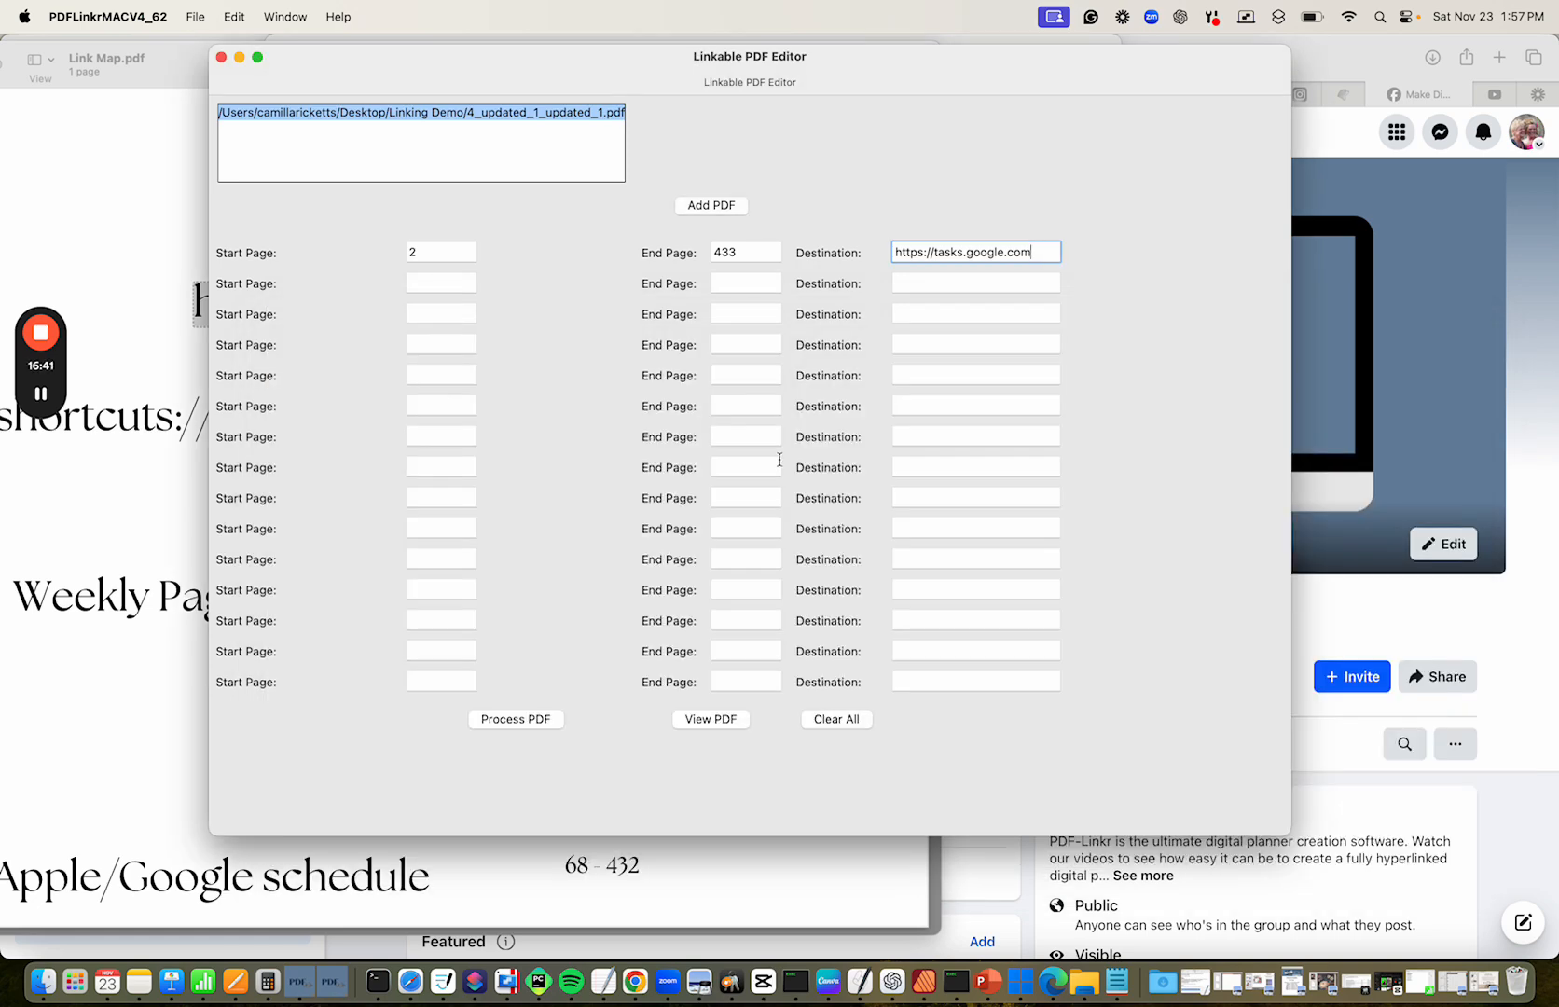
{"action": "left_click", "coordinate": [503, 723]}
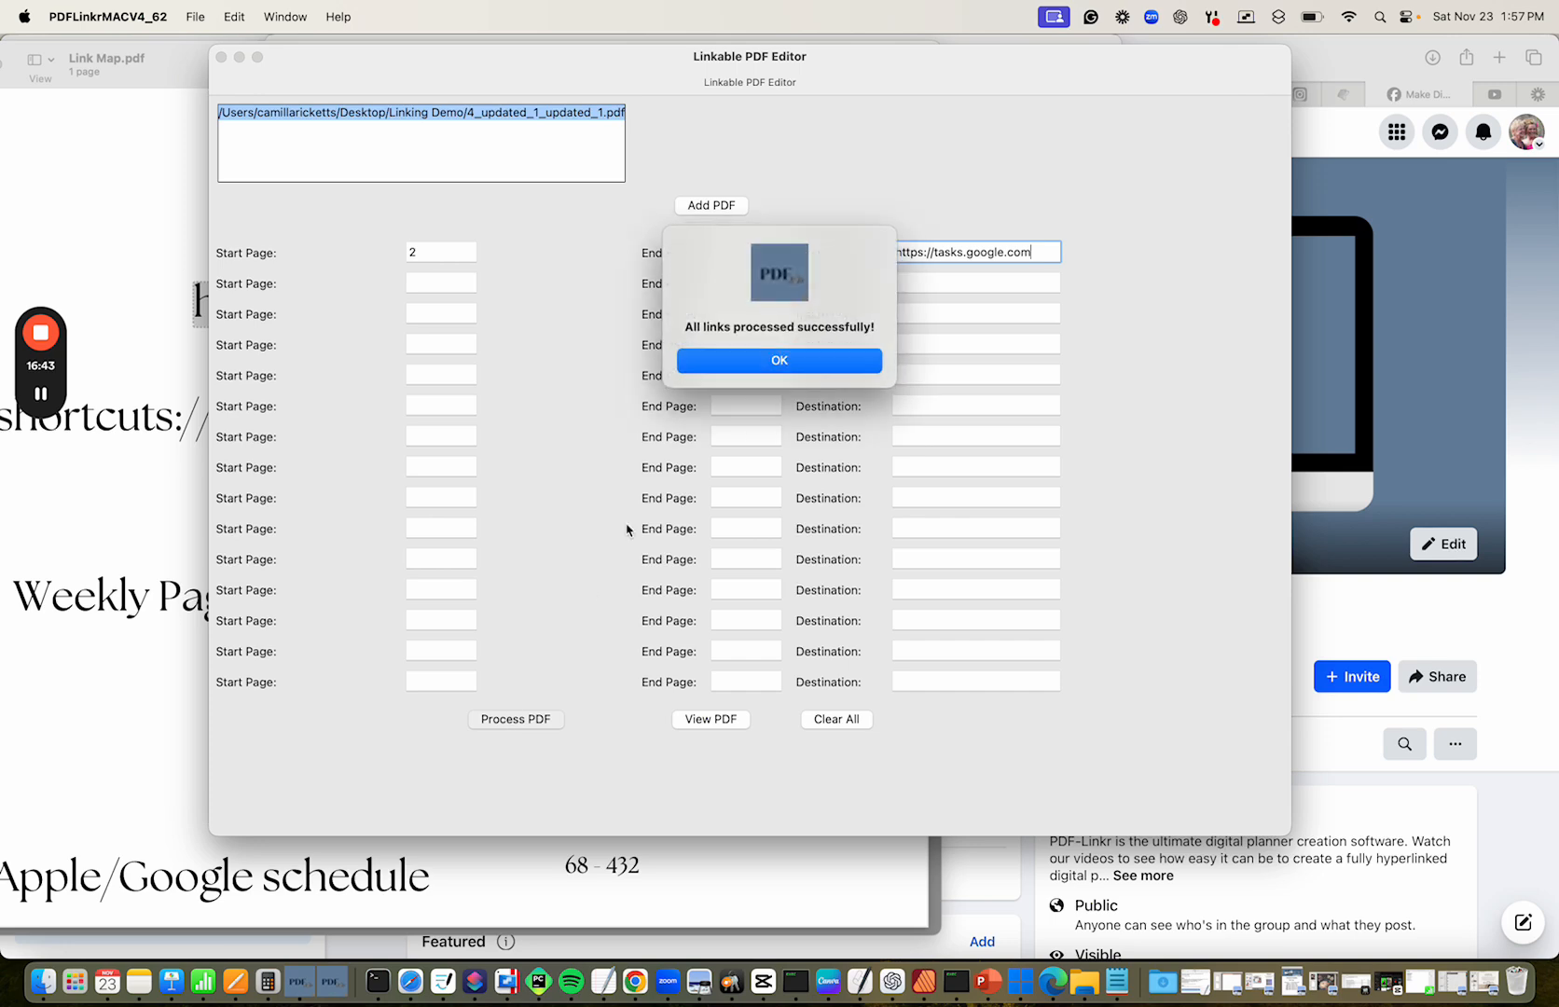
{"action": "left_click", "coordinate": [746, 361]}
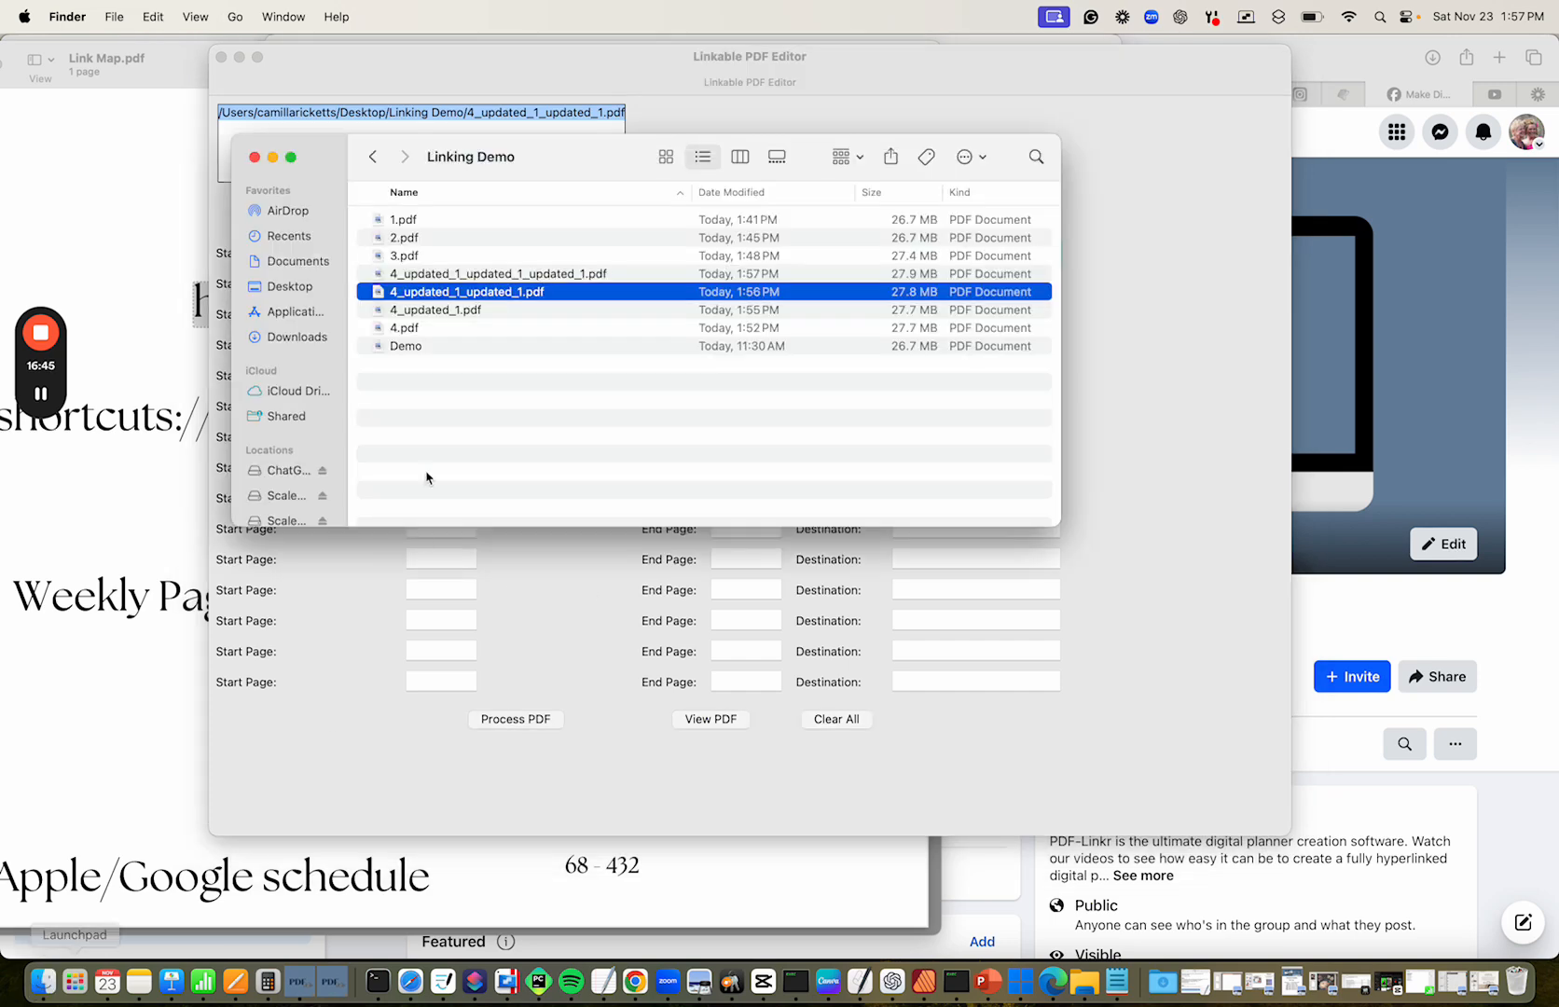
Step: Open 4_updated_1_updated_1_updated_1.pdf in Preview, test the list icon link on page 2 in Safari, and close the Google Tasks tab
{"action": "double_click", "coordinate": [537, 277]}
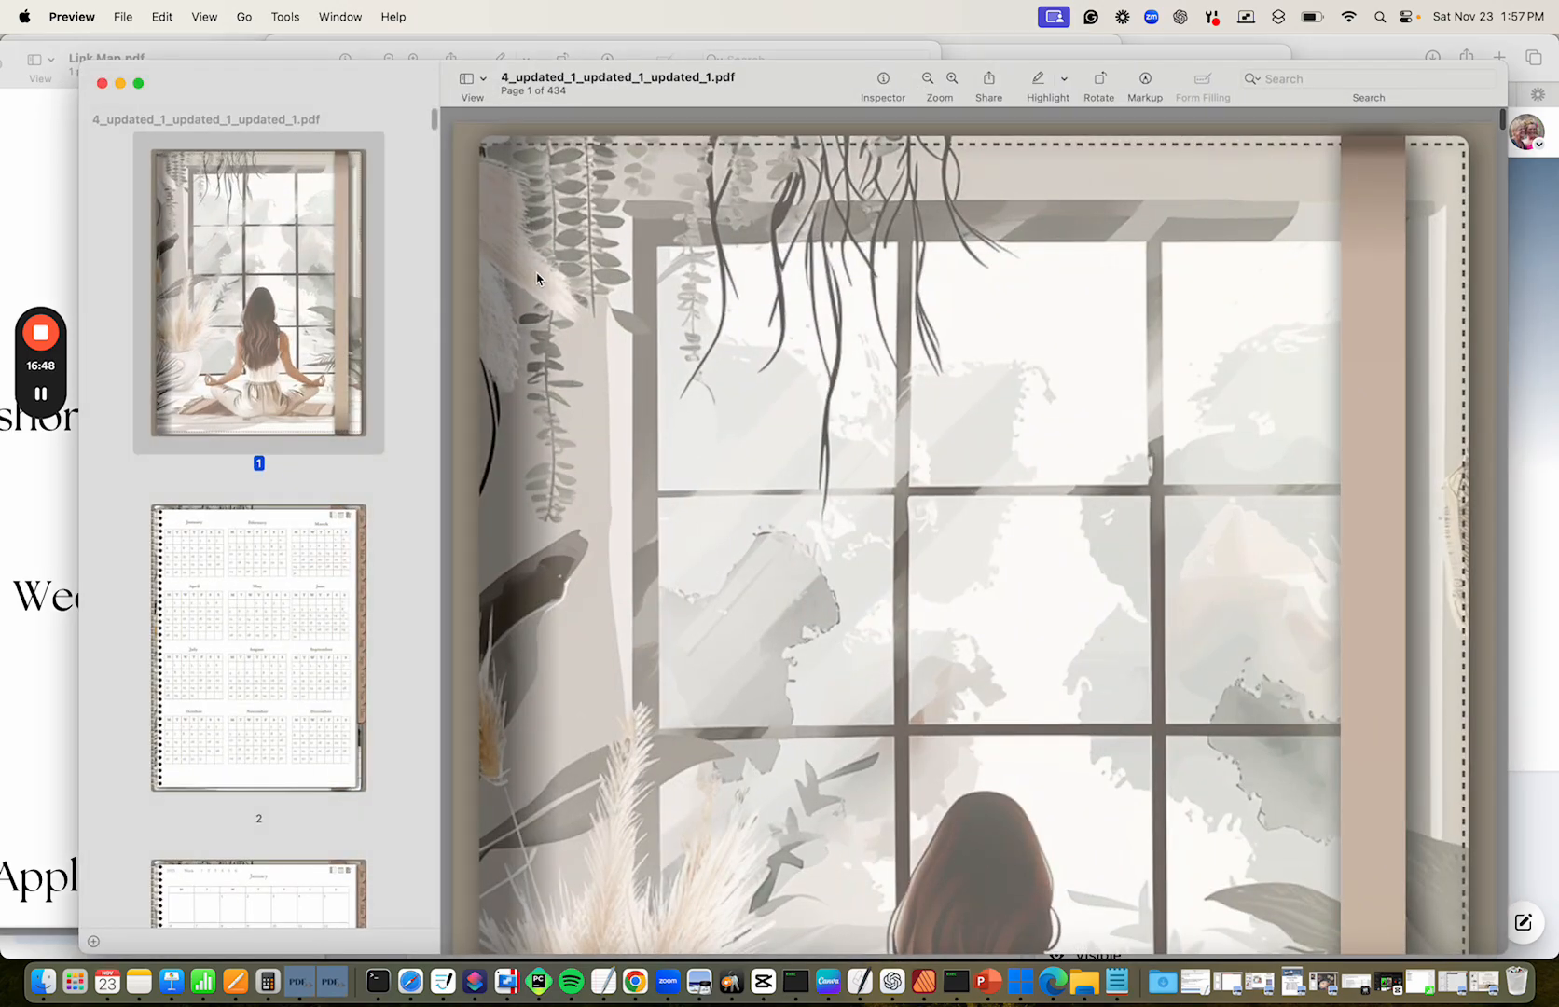
{"action": "left_click", "coordinate": [261, 705]}
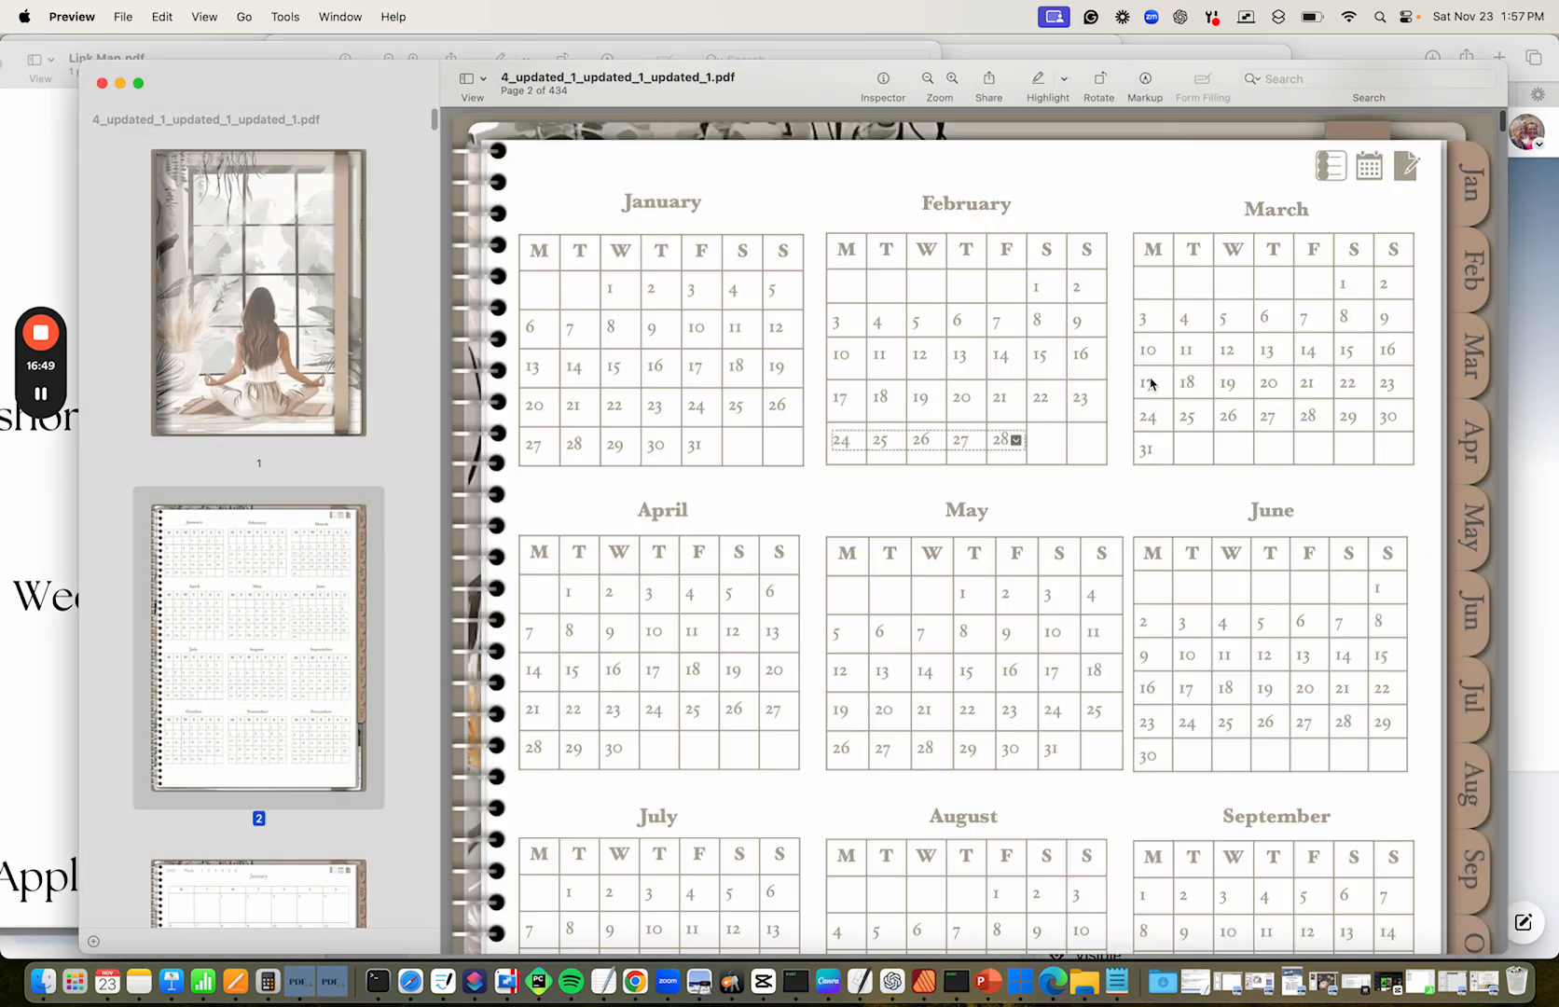
{"action": "left_click", "coordinate": [1333, 169]}
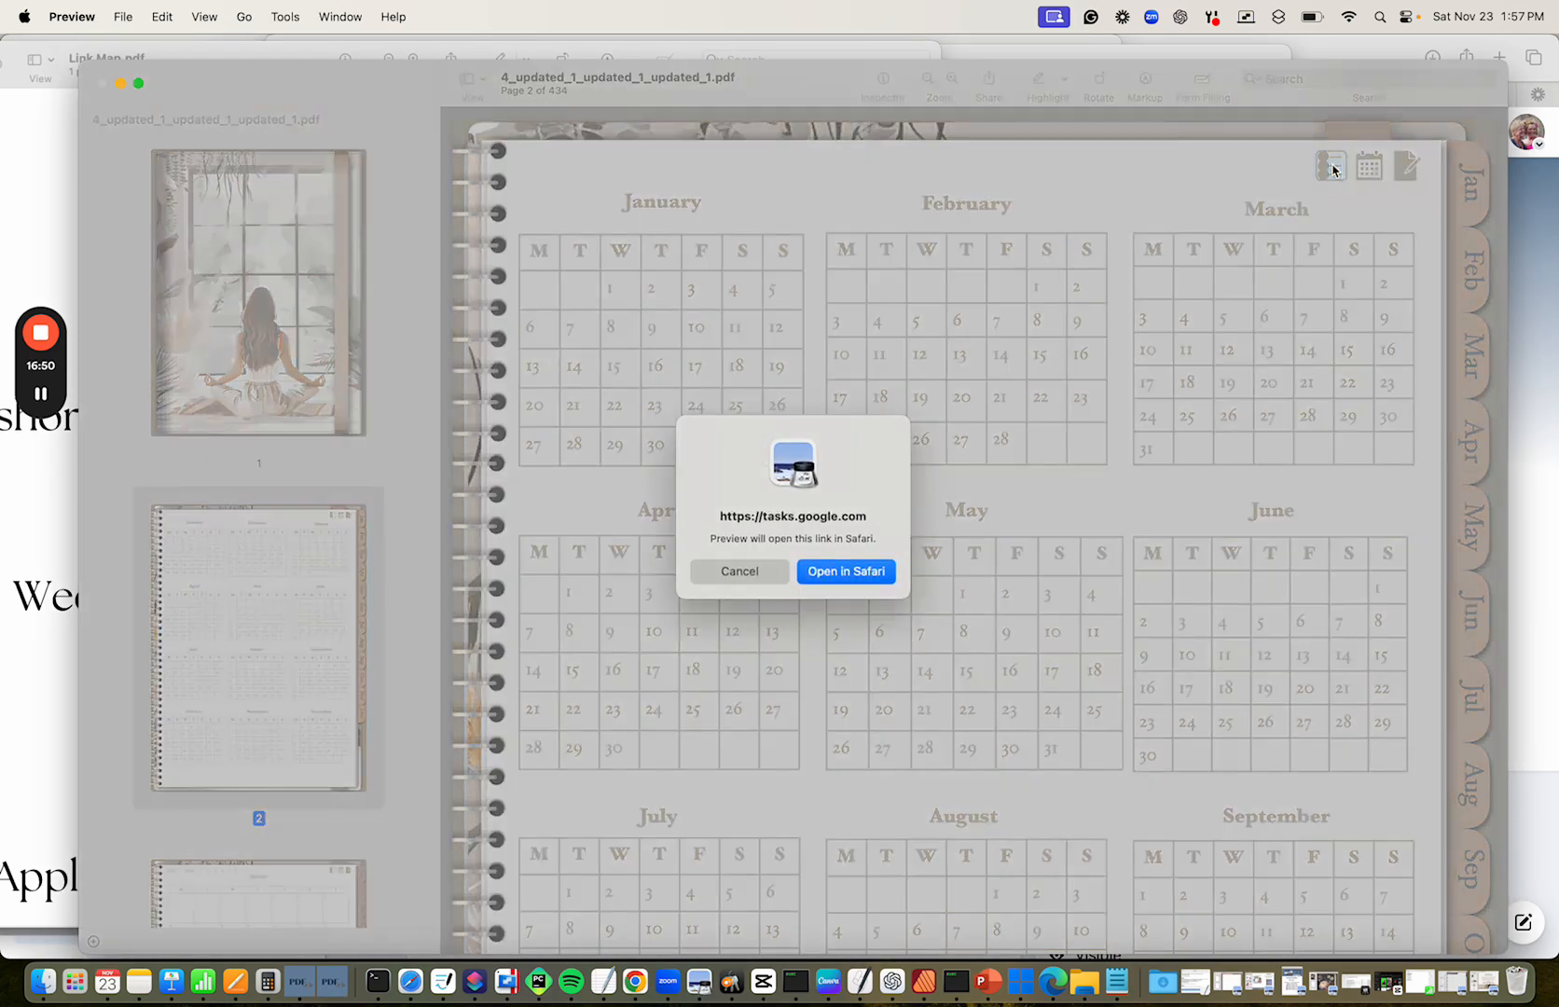
{"action": "left_click", "coordinate": [845, 572]}
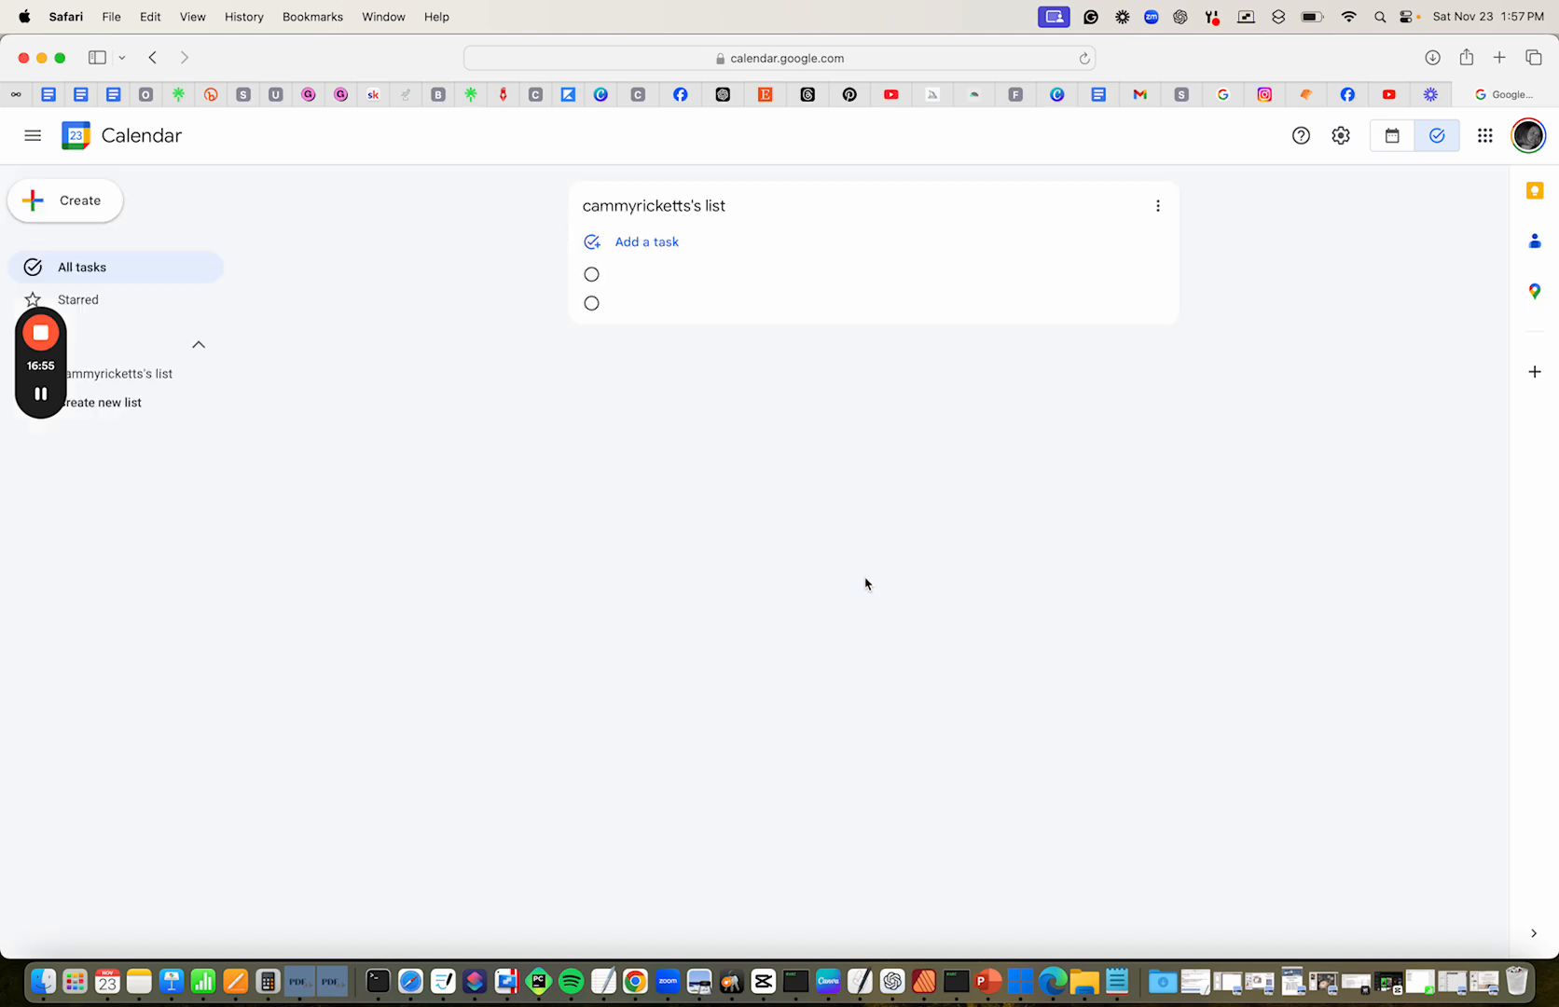
{"action": "left_click", "coordinate": [1453, 91]}
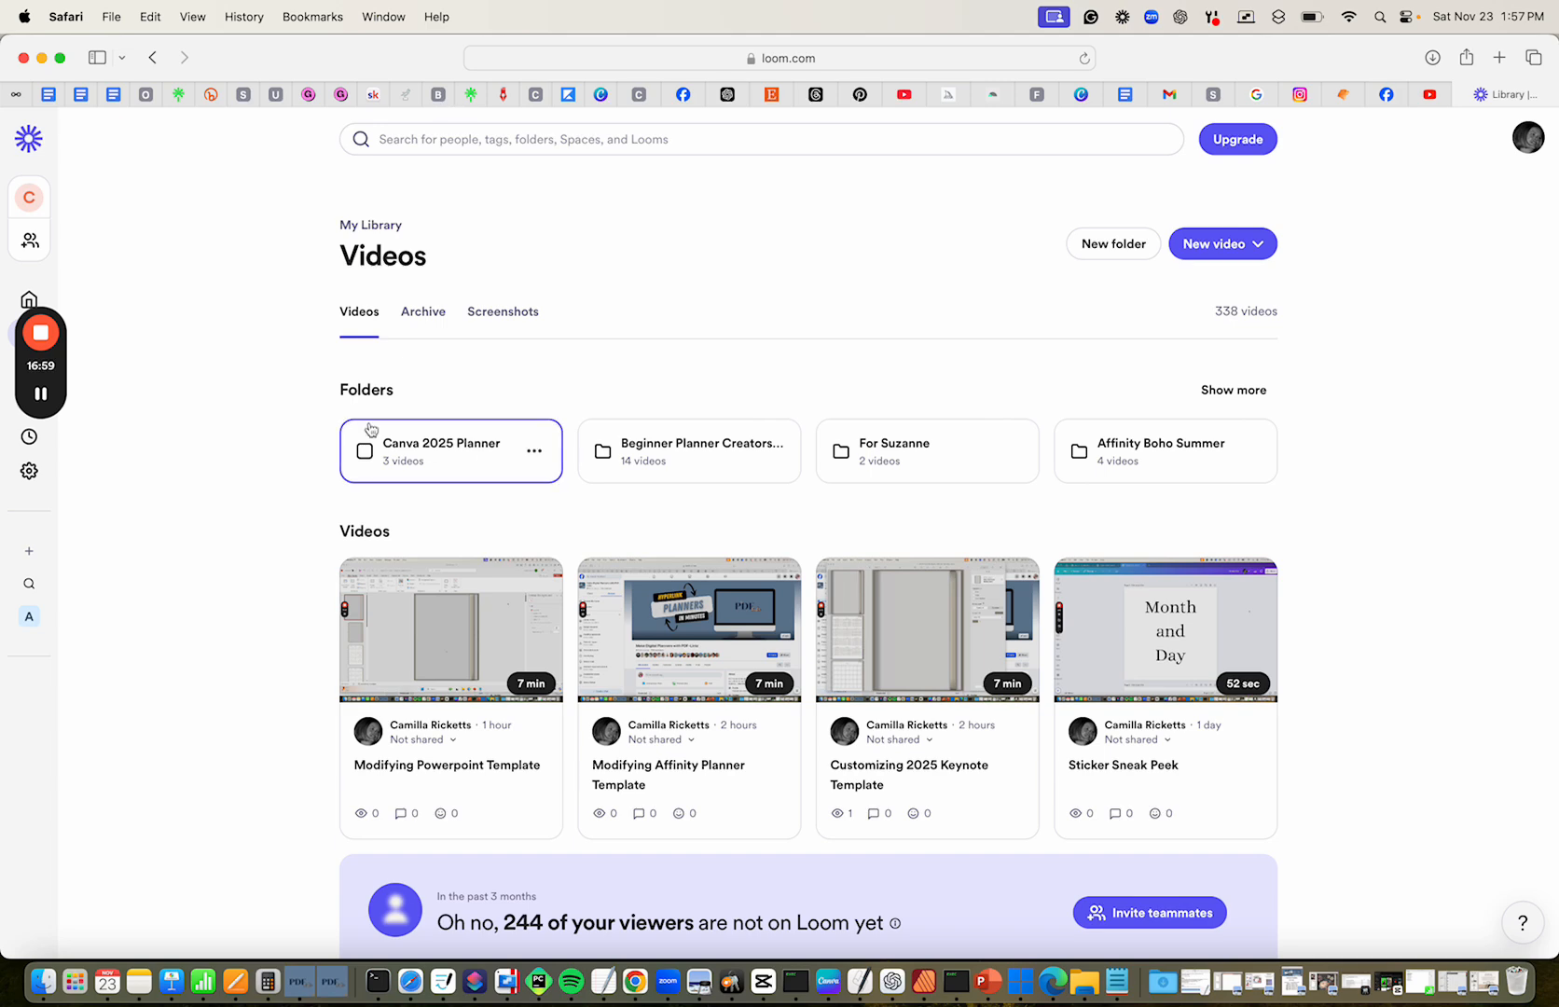
Step: Return to the Linkable PDF Editor, clear the Google Tasks destination, and reselect 4_updated_1_updated_1.pdf
{"action": "left_click", "coordinate": [298, 986]}
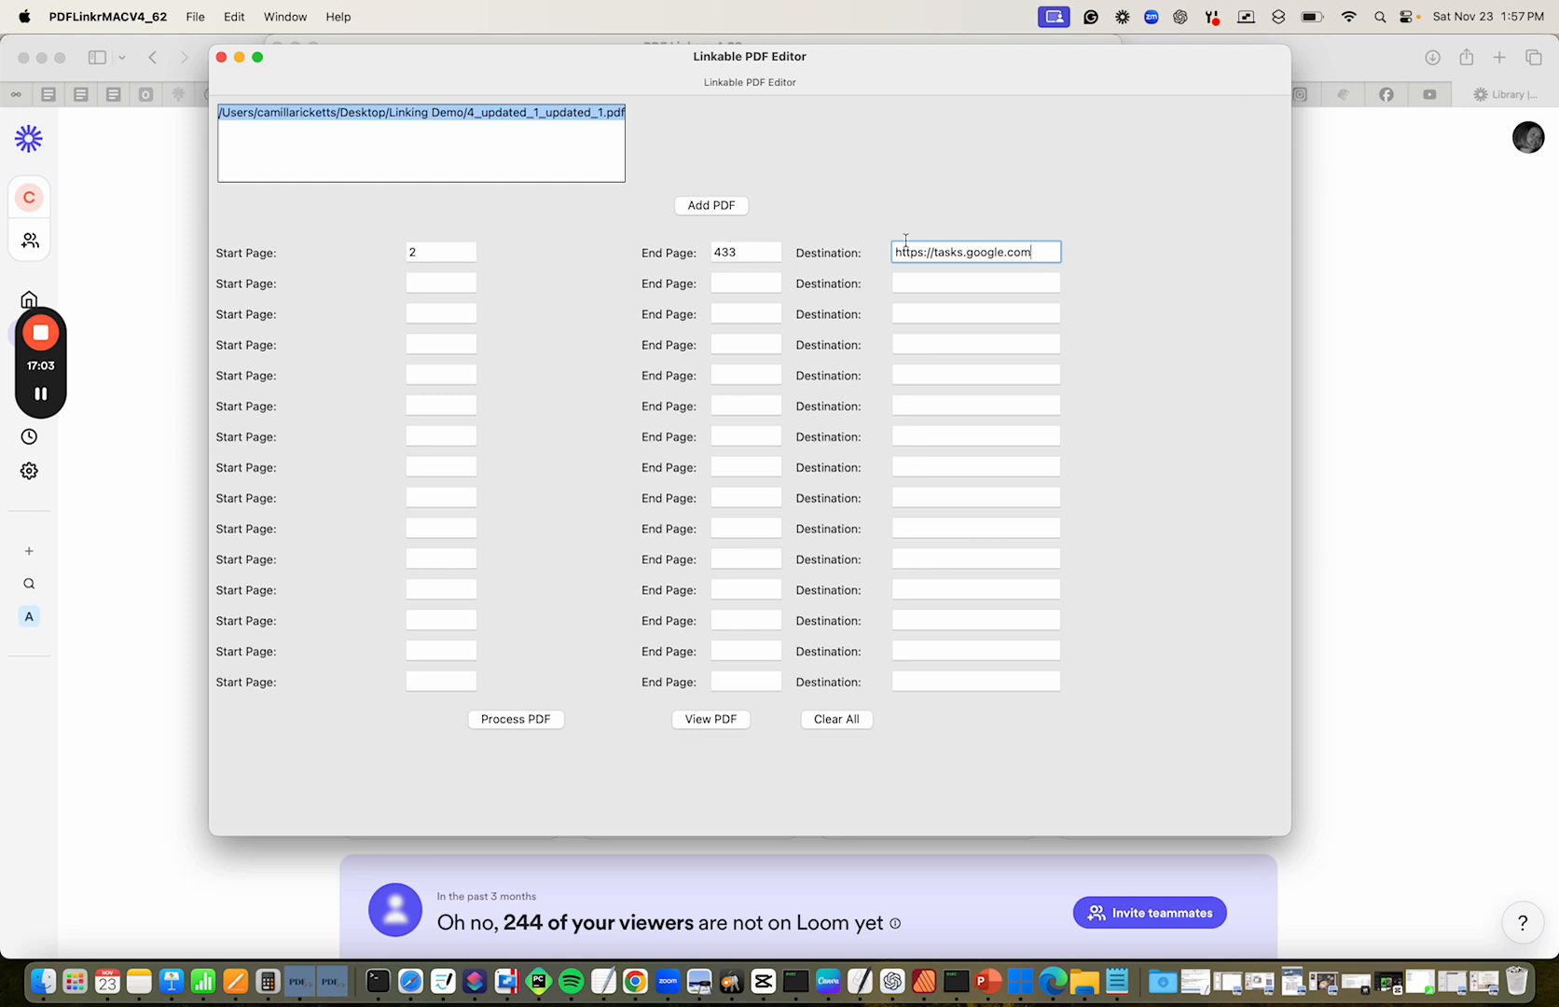
{"action": "left_click_drag", "start_coordinate": [1035, 252], "coordinate": [882, 250]}
{"action": "key", "text": "BackSpace"}
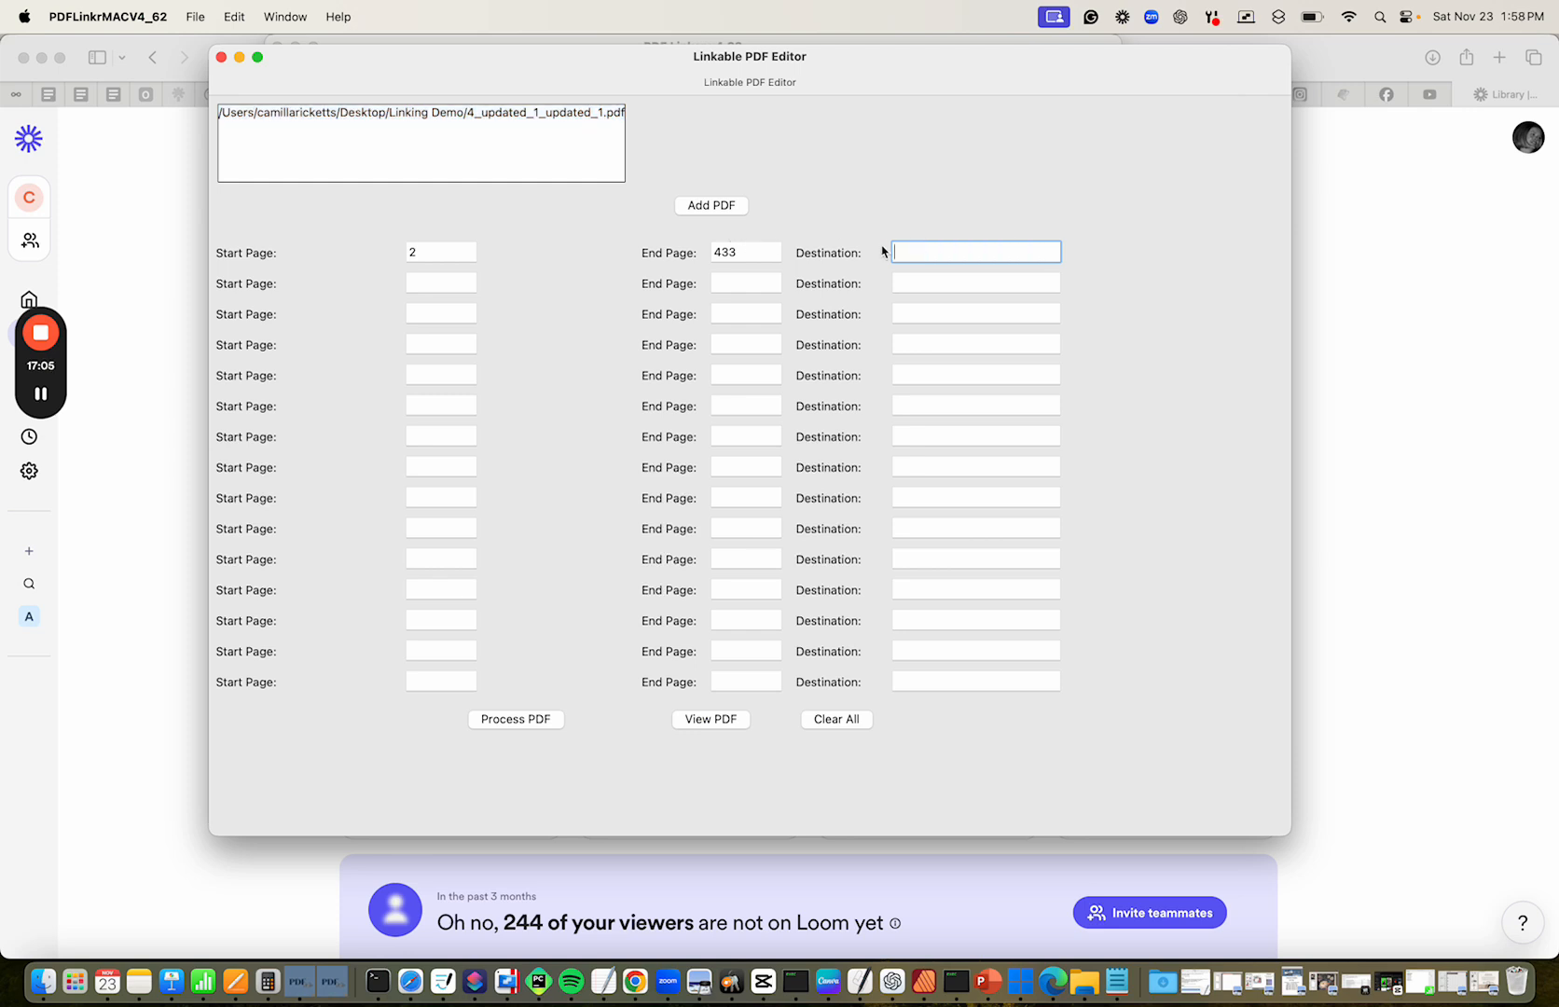
{"action": "triple_click", "coordinate": [489, 114]}
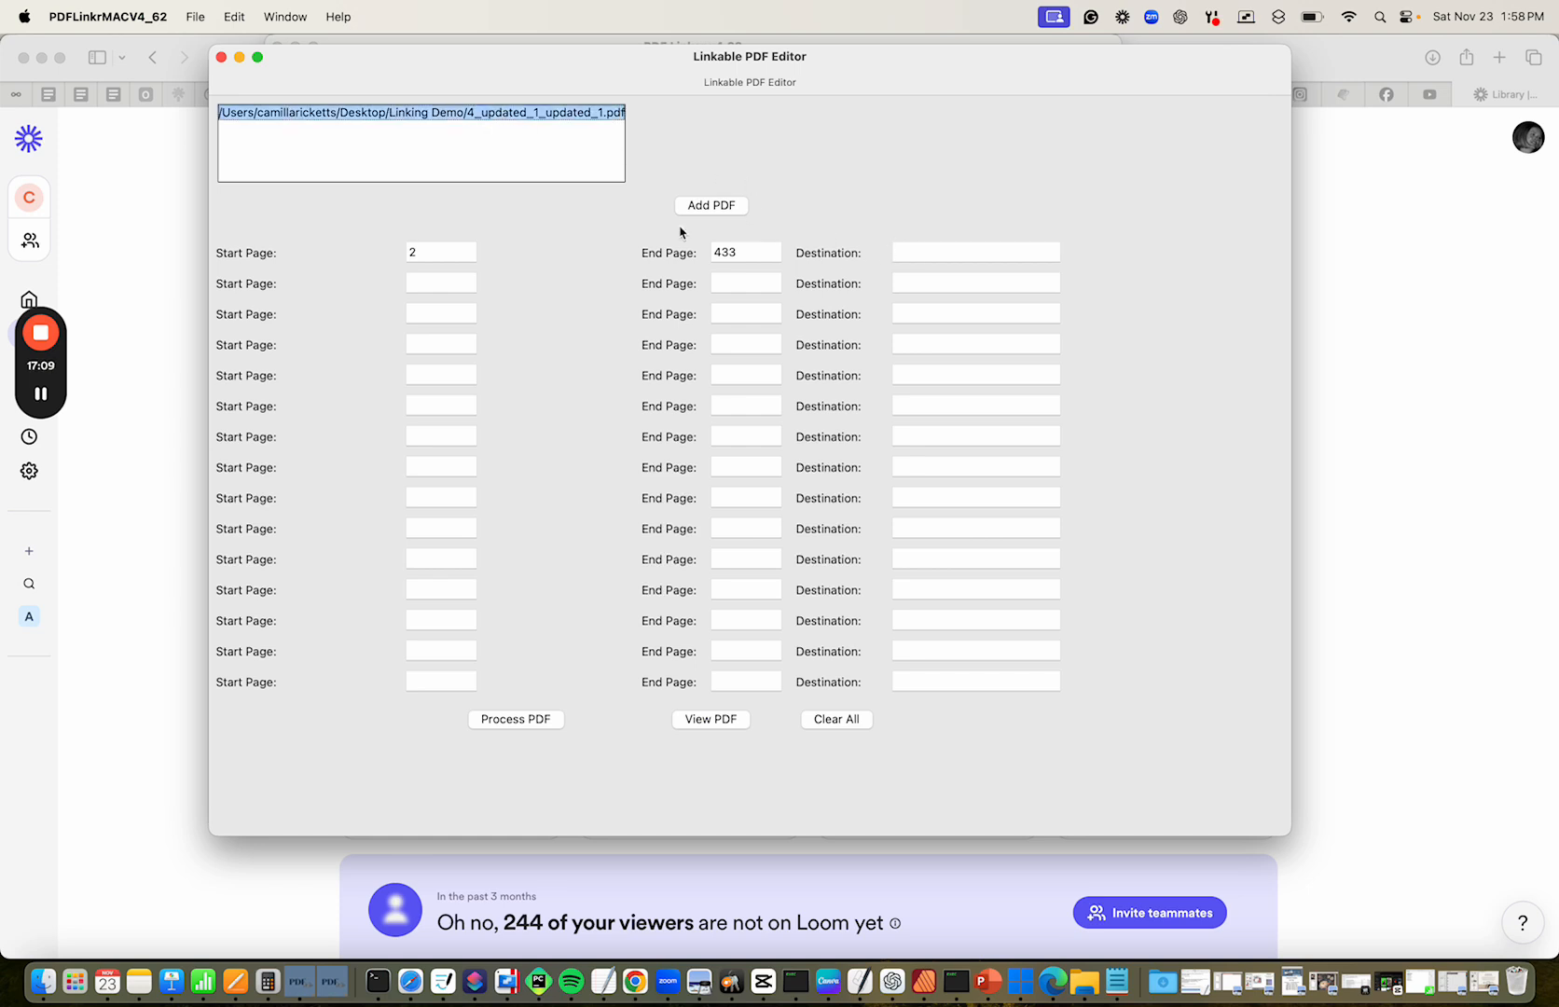
{"action": "left_click_drag", "start_coordinate": [455, 65], "coordinate": [696, 67]}
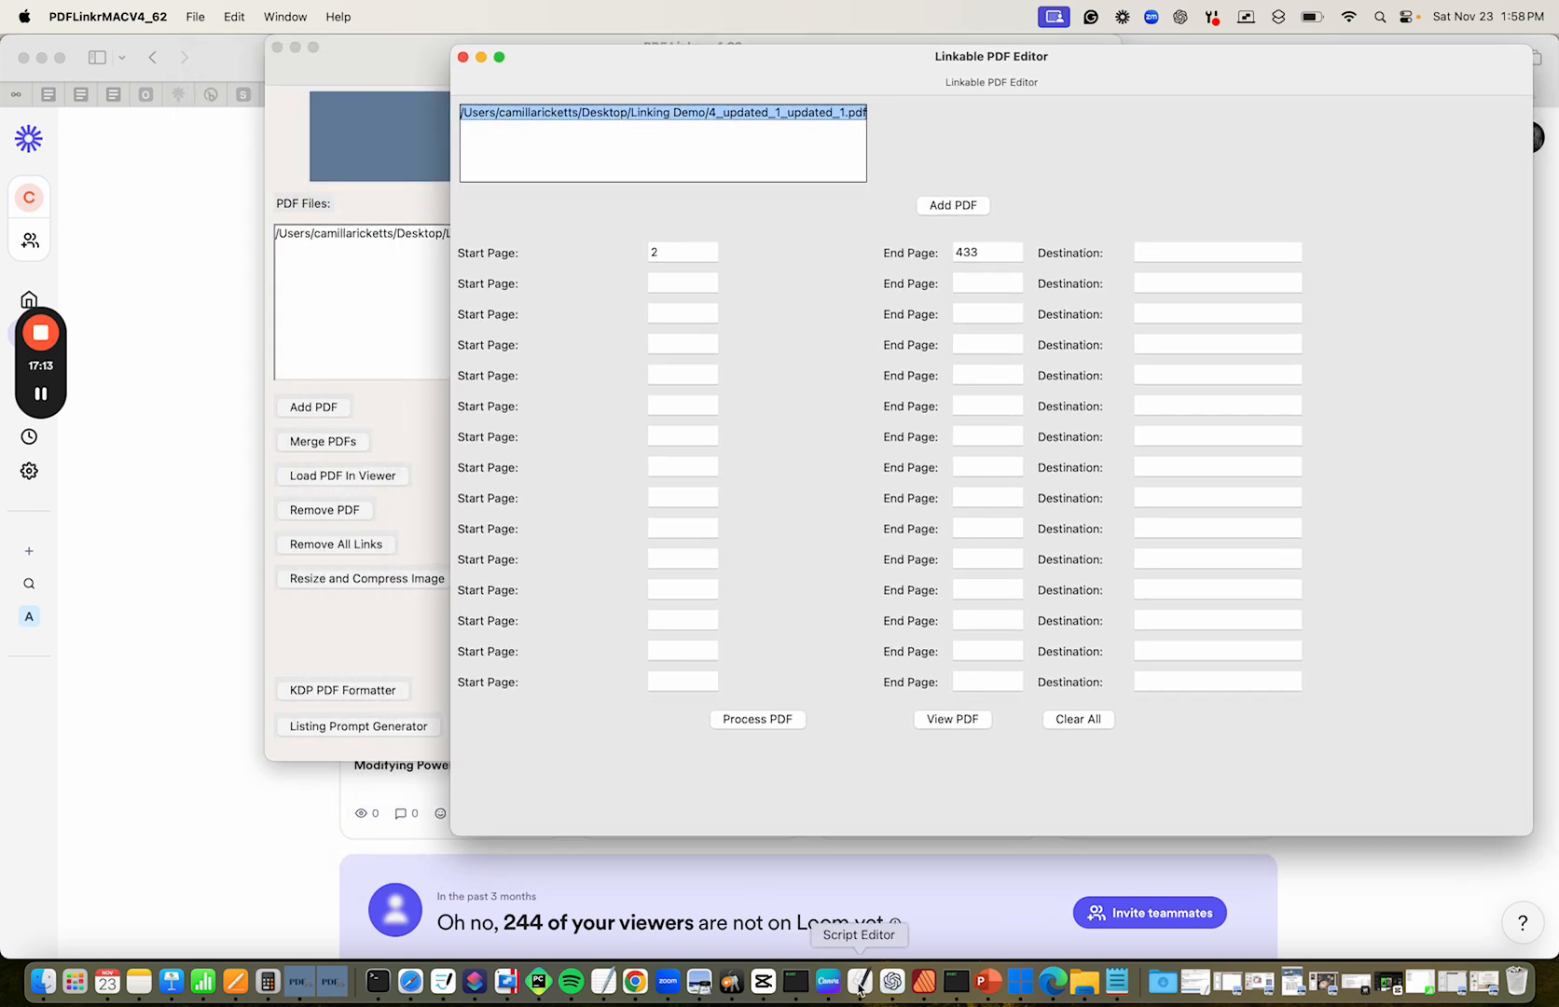
Step: Copy shortcuts://run-shortcut?name=LinkrReminder from Link Map.pdf as the destination for pages 2 to 433 and process the PDF
{"action": "left_click", "coordinate": [699, 984]}
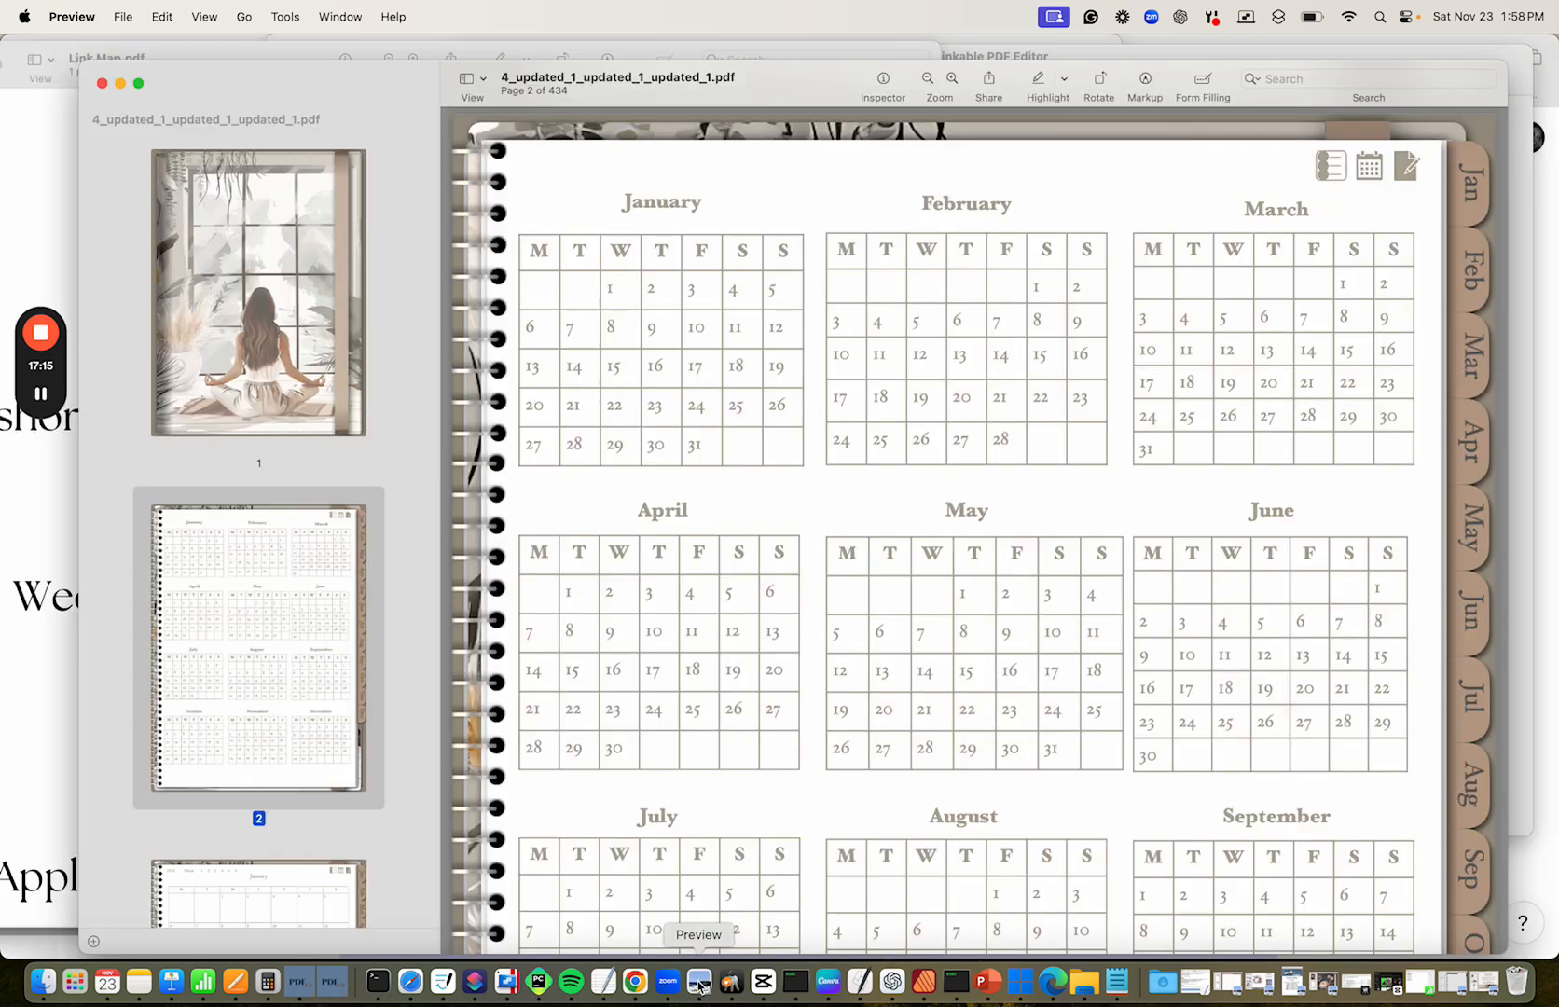
{"action": "left_click", "coordinate": [45, 519]}
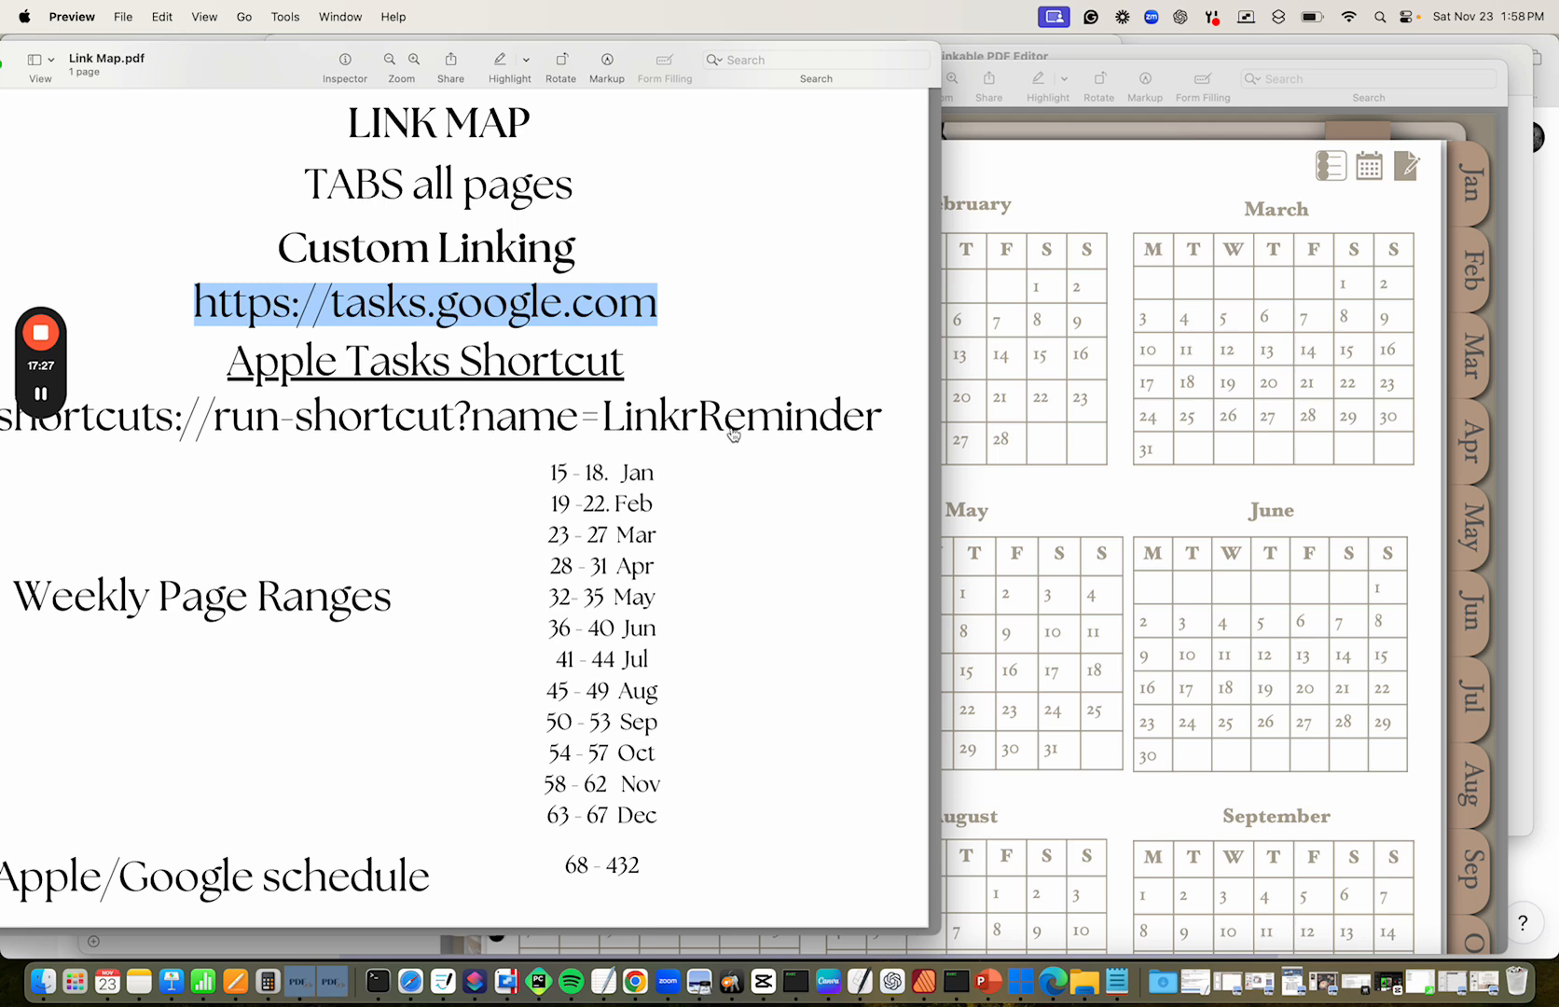
{"action": "left_click", "coordinate": [884, 426]}
{"action": "left_click", "coordinate": [746, 426]}
{"action": "right_click", "coordinate": [637, 421]}
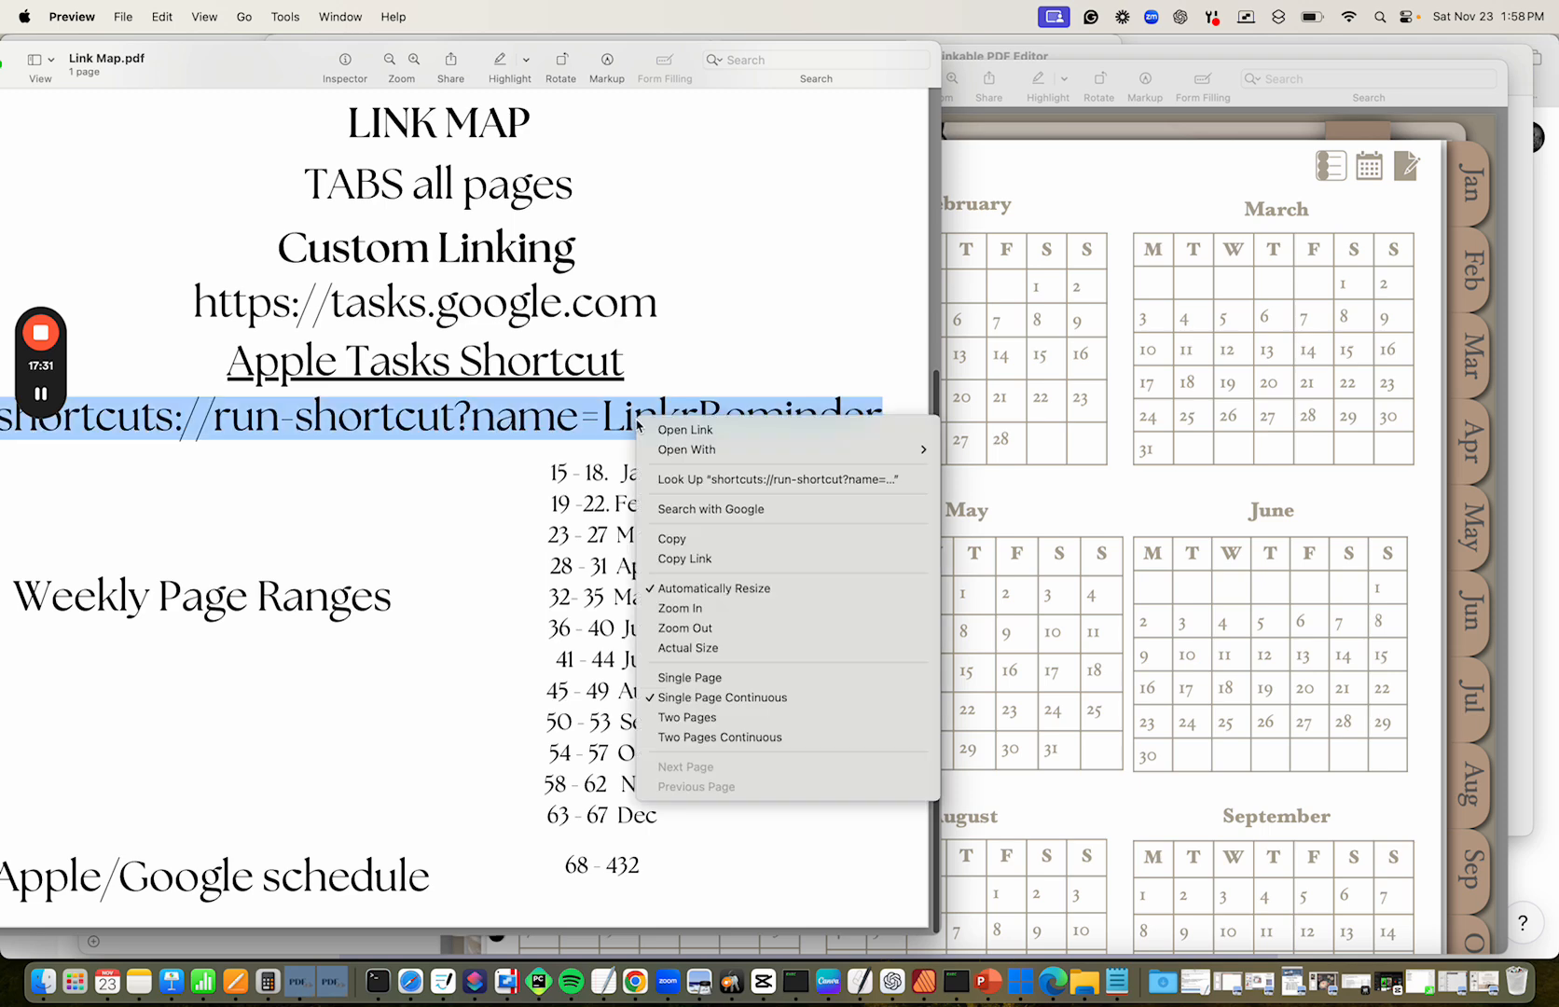
{"action": "left_click", "coordinate": [676, 538]}
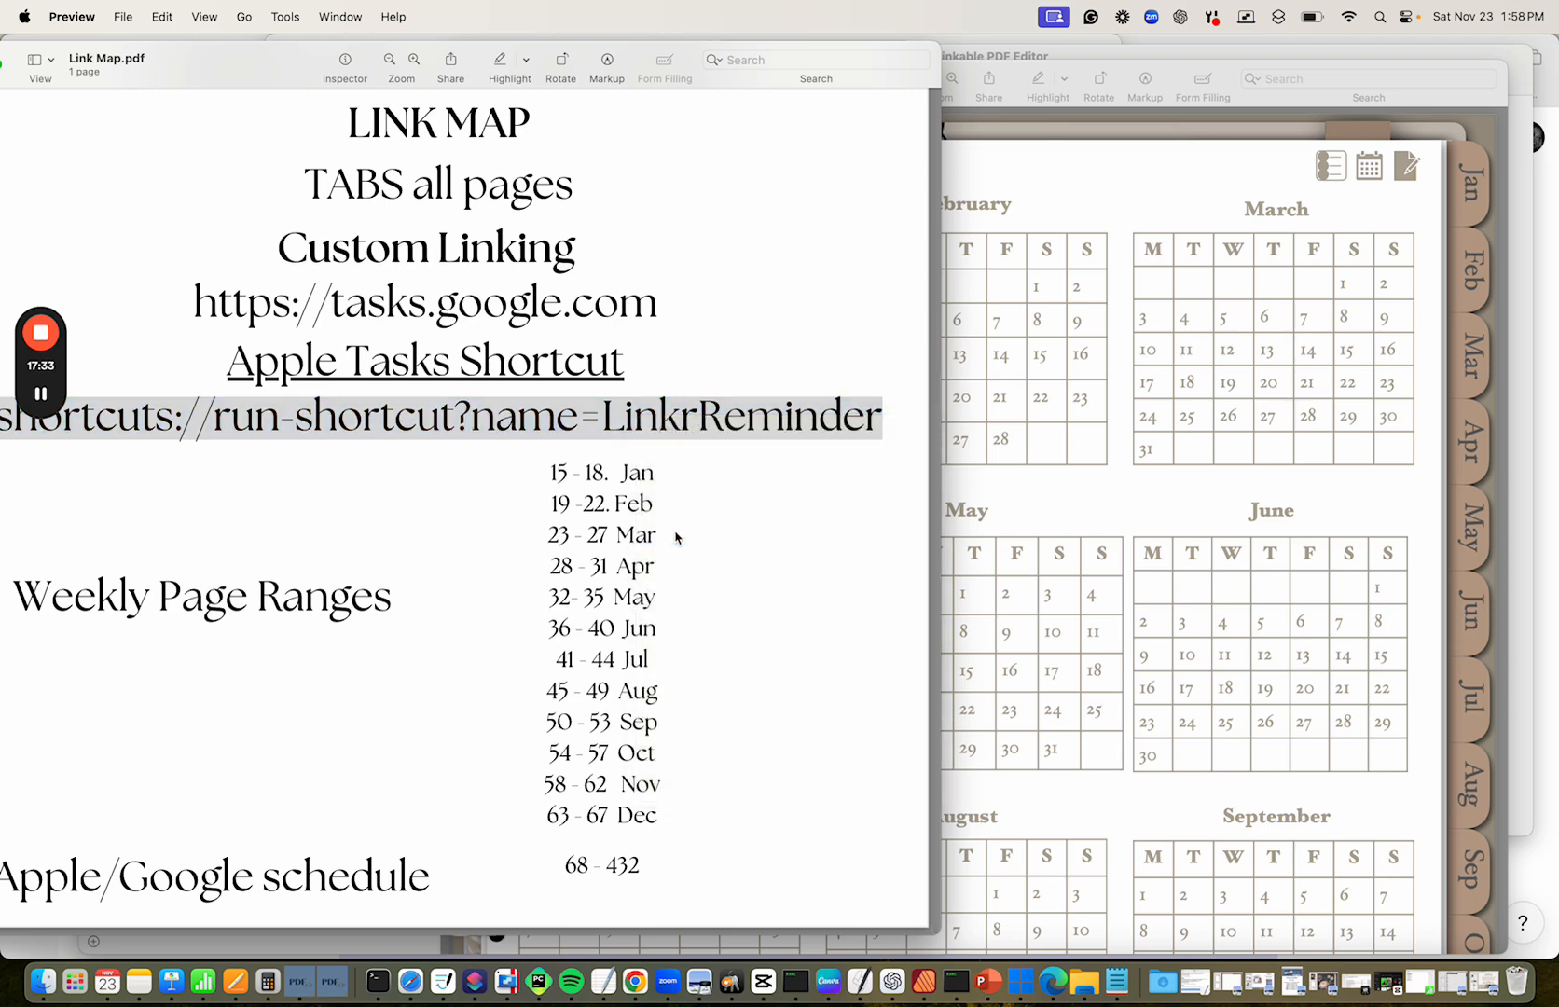
{"action": "left_click", "coordinate": [298, 981]}
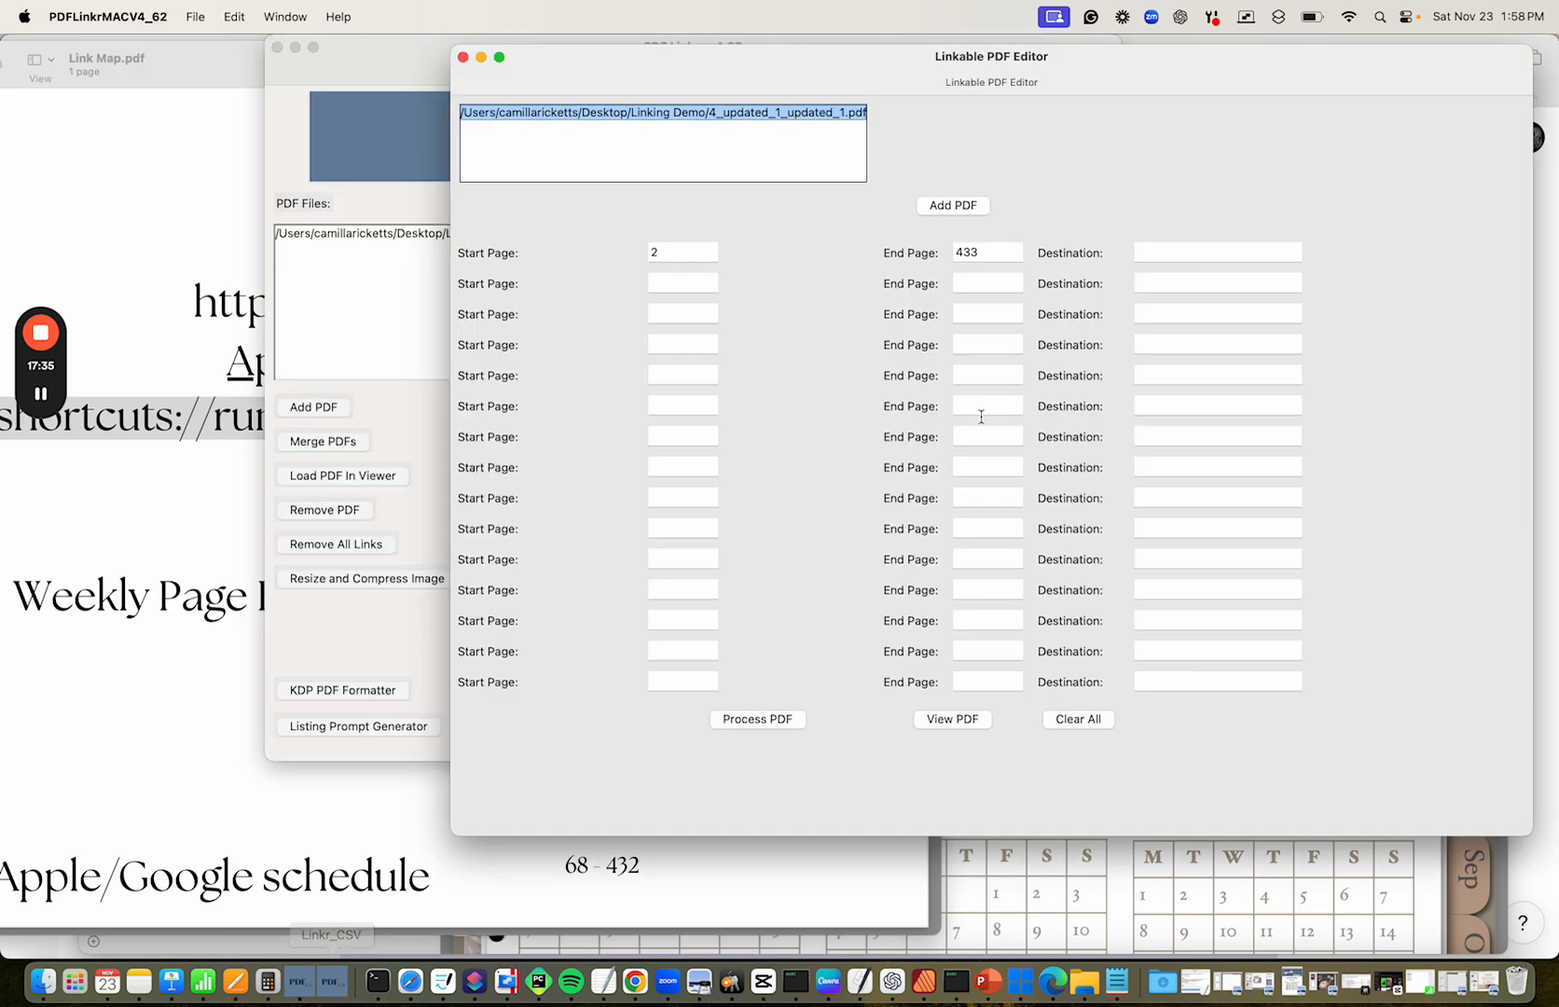
{"action": "left_click", "coordinate": [1166, 253]}
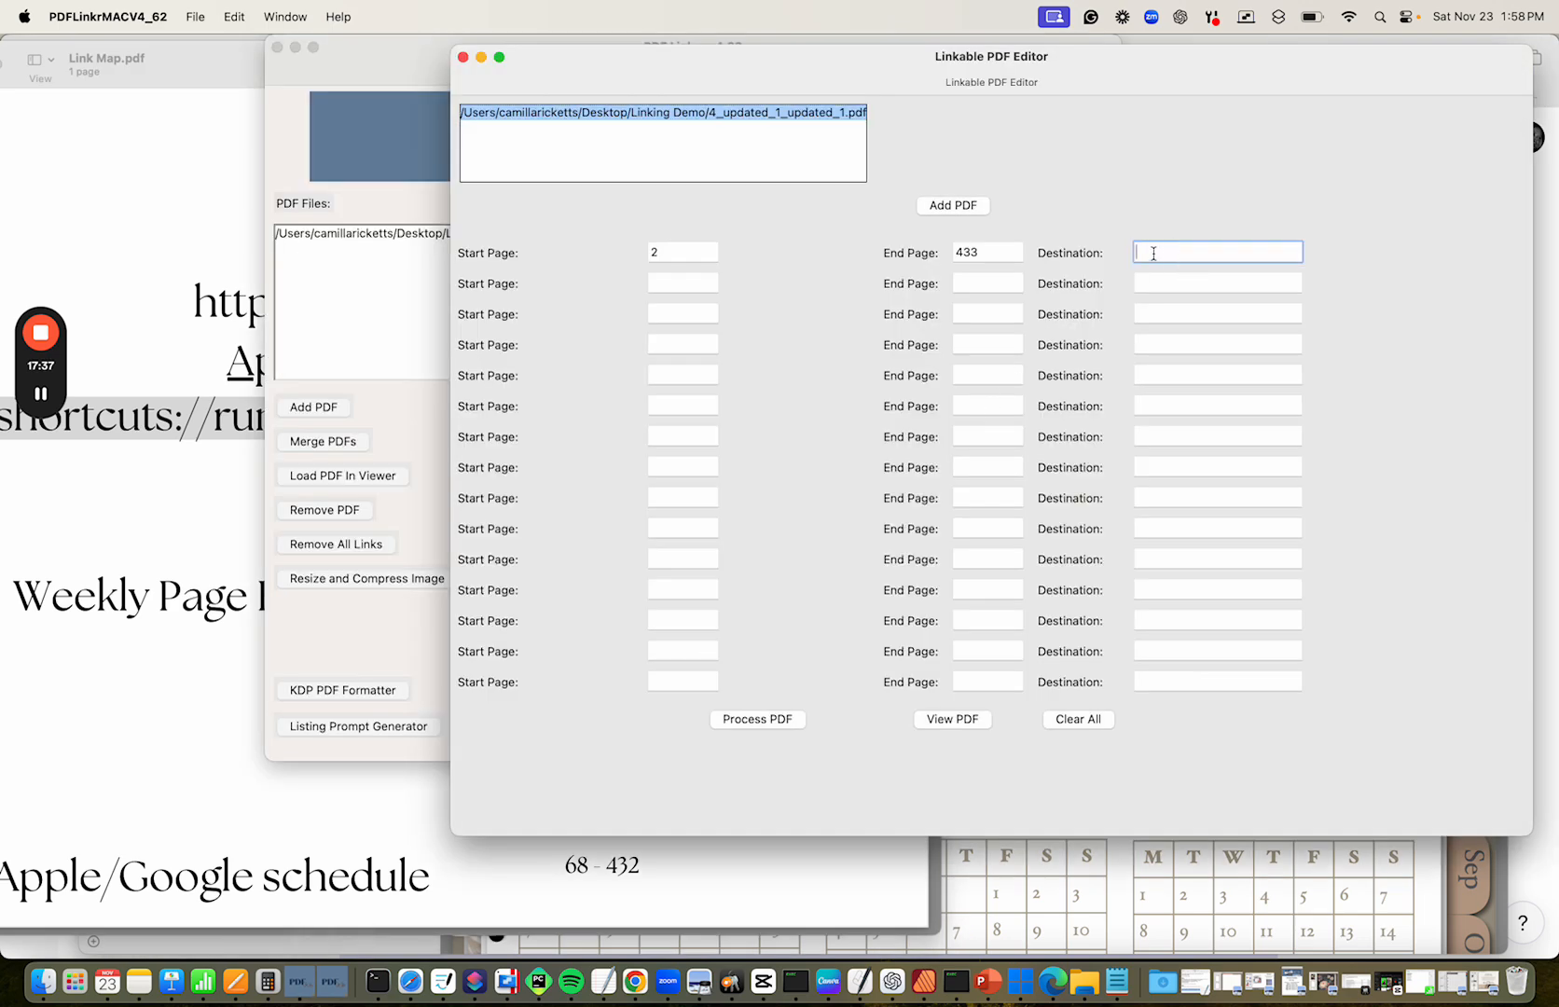
{"action": "key", "text": "super+v"}
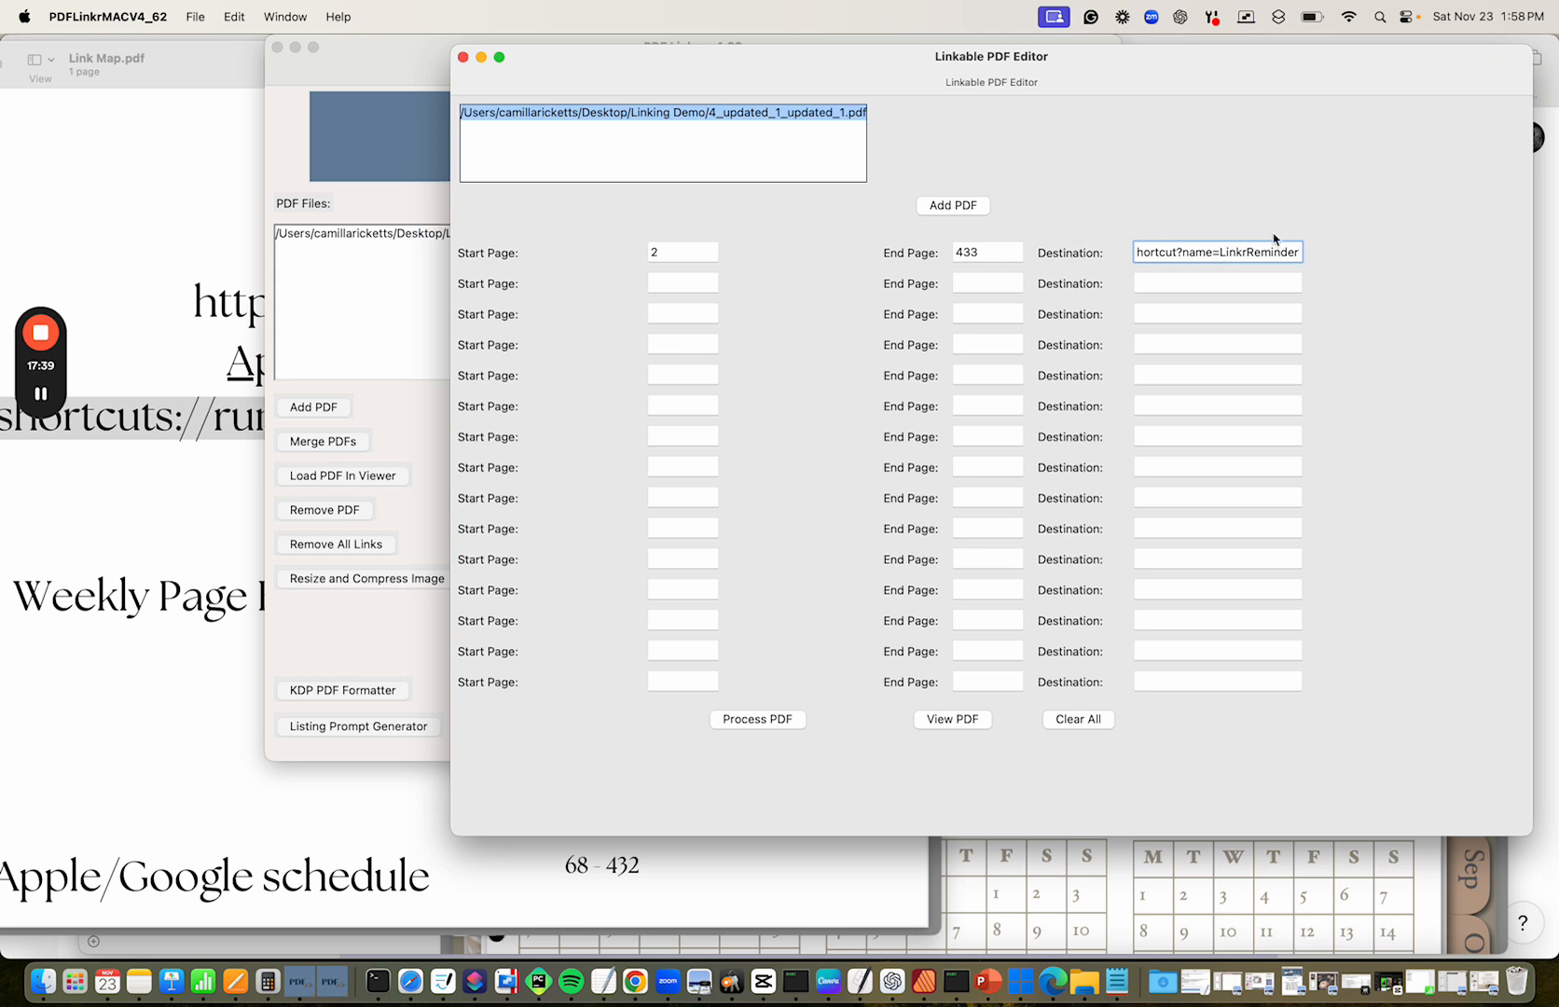
{"action": "left_click", "coordinate": [774, 720]}
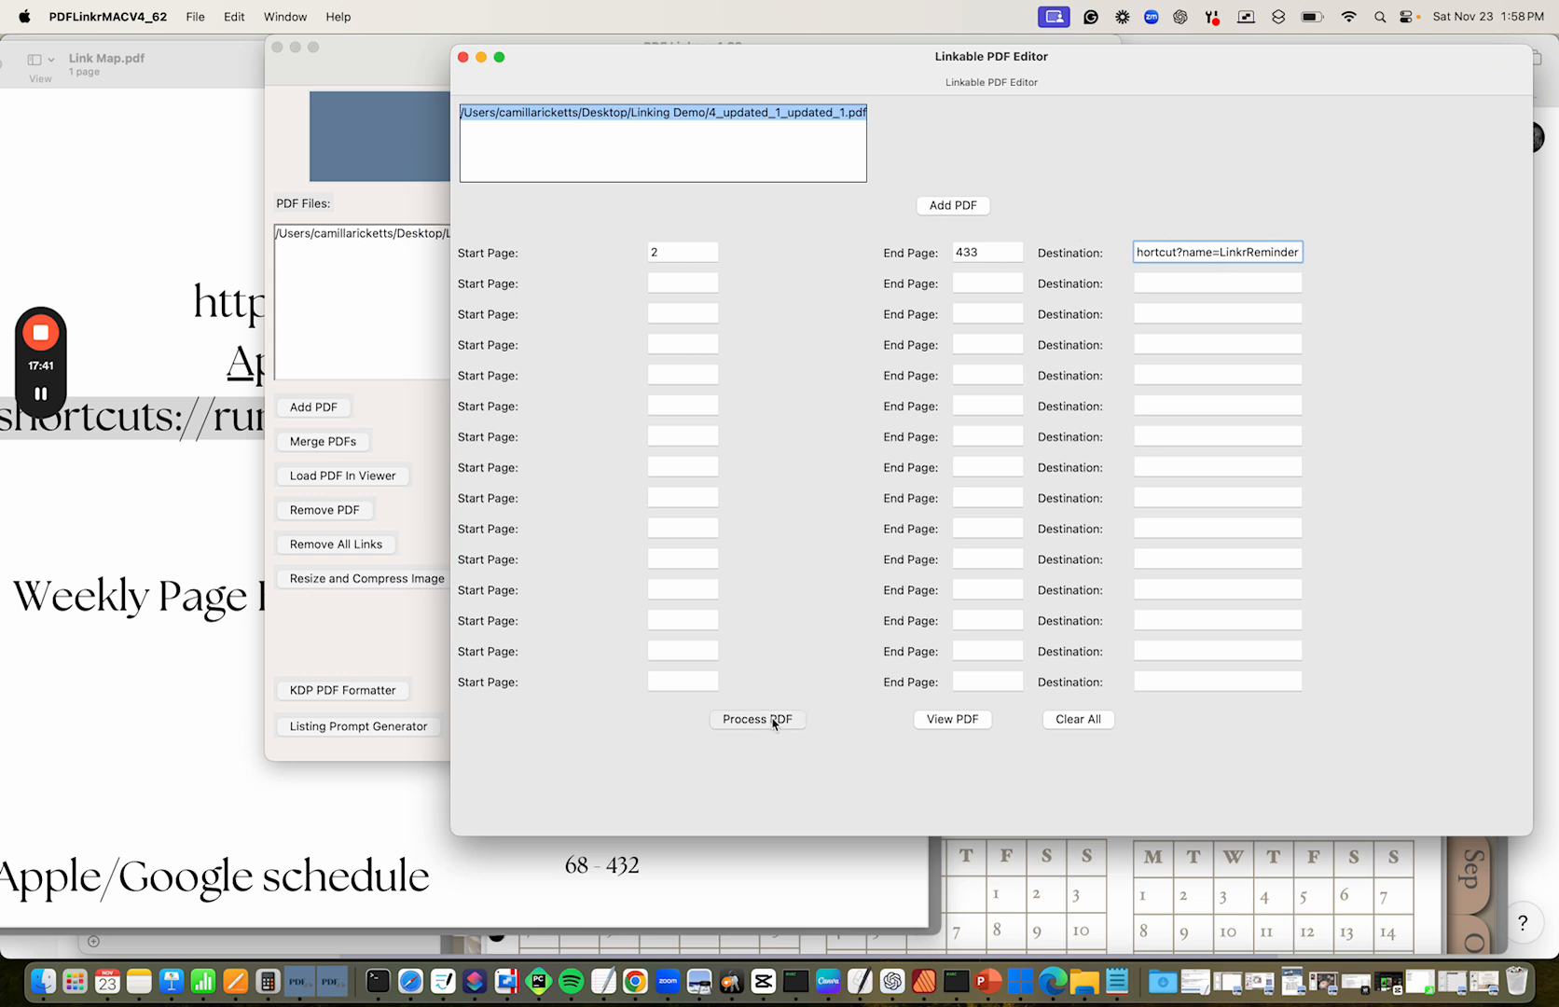
{"action": "left_click", "coordinate": [793, 365]}
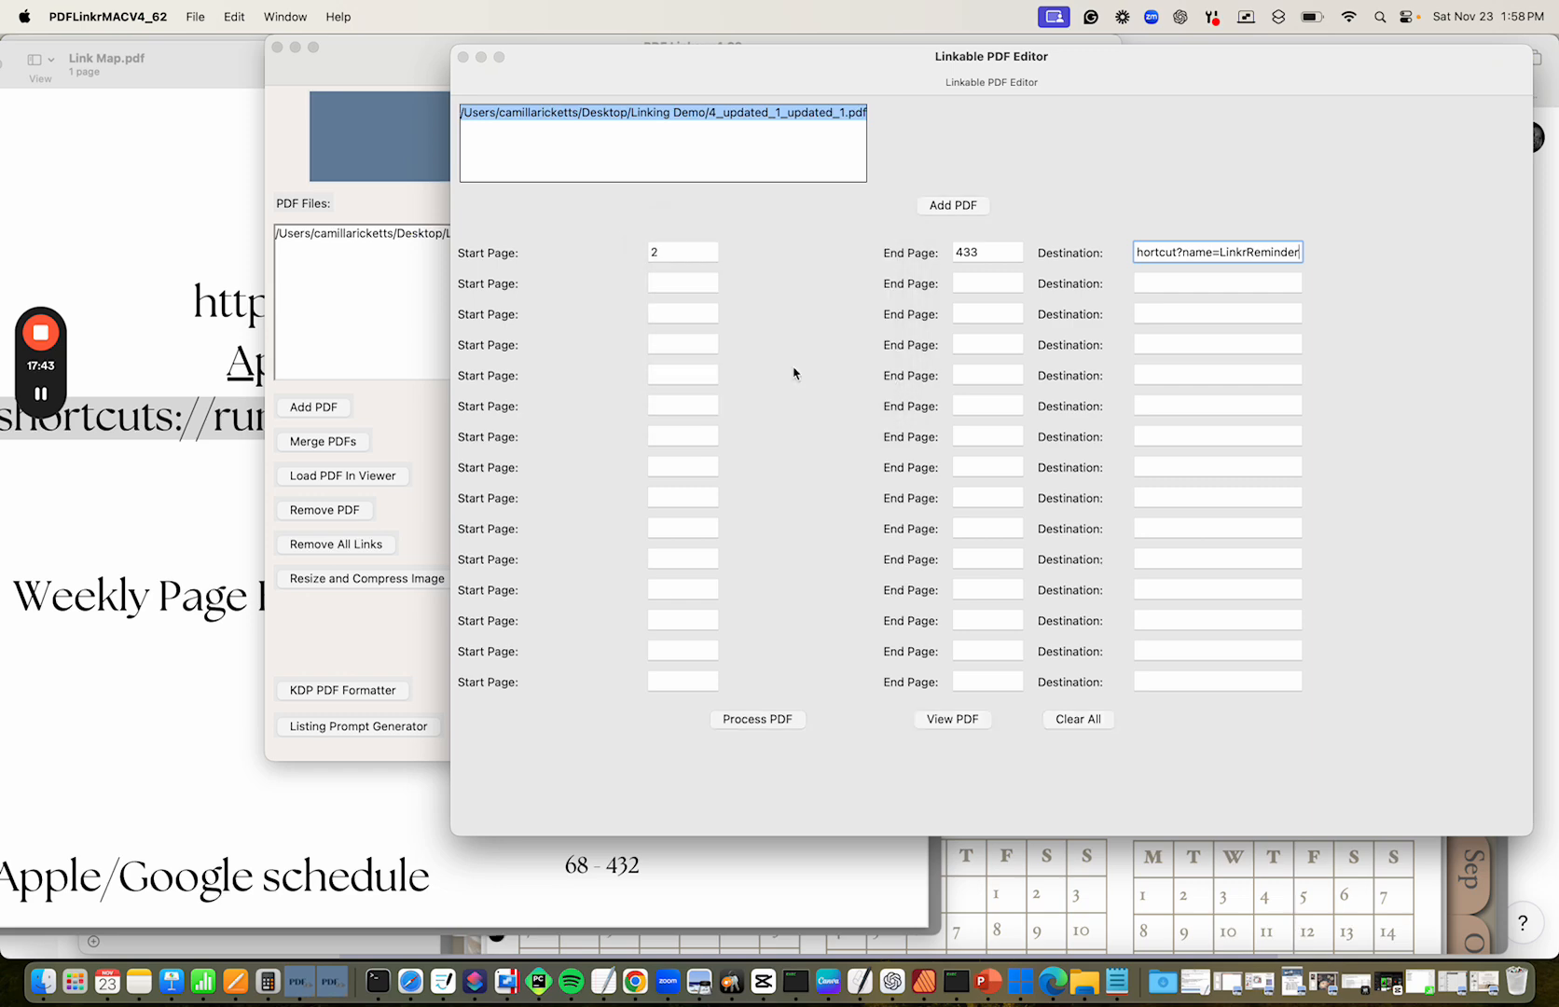
Step: Open 4_updated_1_updated_1_updated_1.pdf in Preview, test the list icon link on page 3, and close the Reminders prompt and Goodnotes window
{"action": "left_click", "coordinate": [40, 988]}
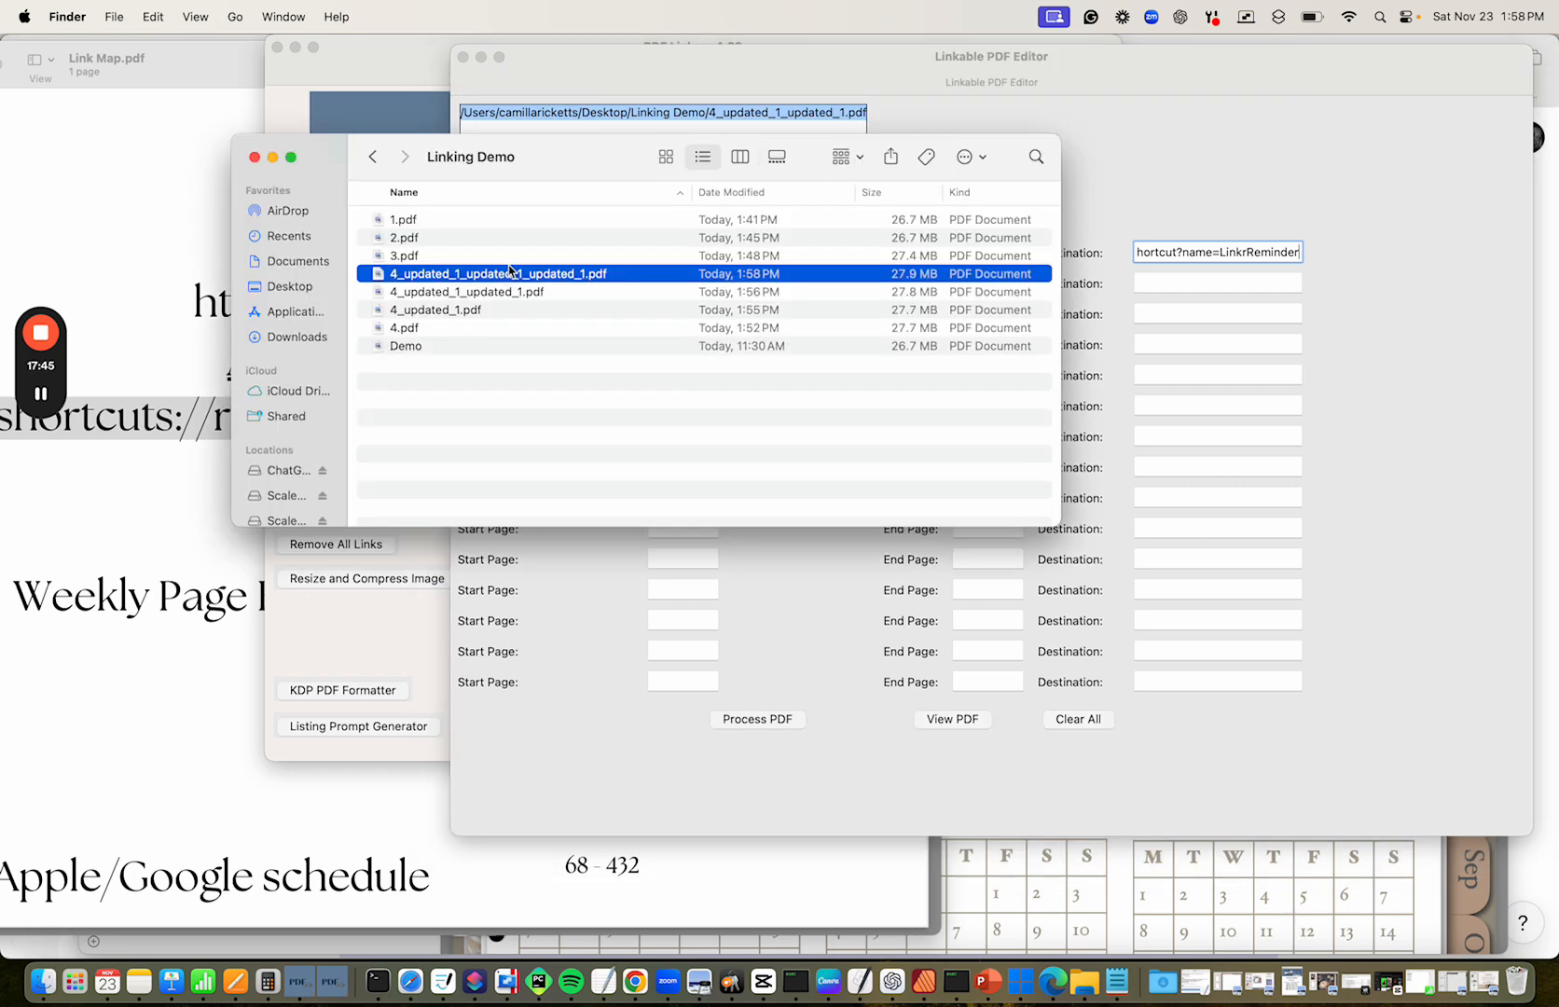
{"action": "double_click", "coordinate": [505, 275]}
{"action": "left_click", "coordinate": [219, 618]}
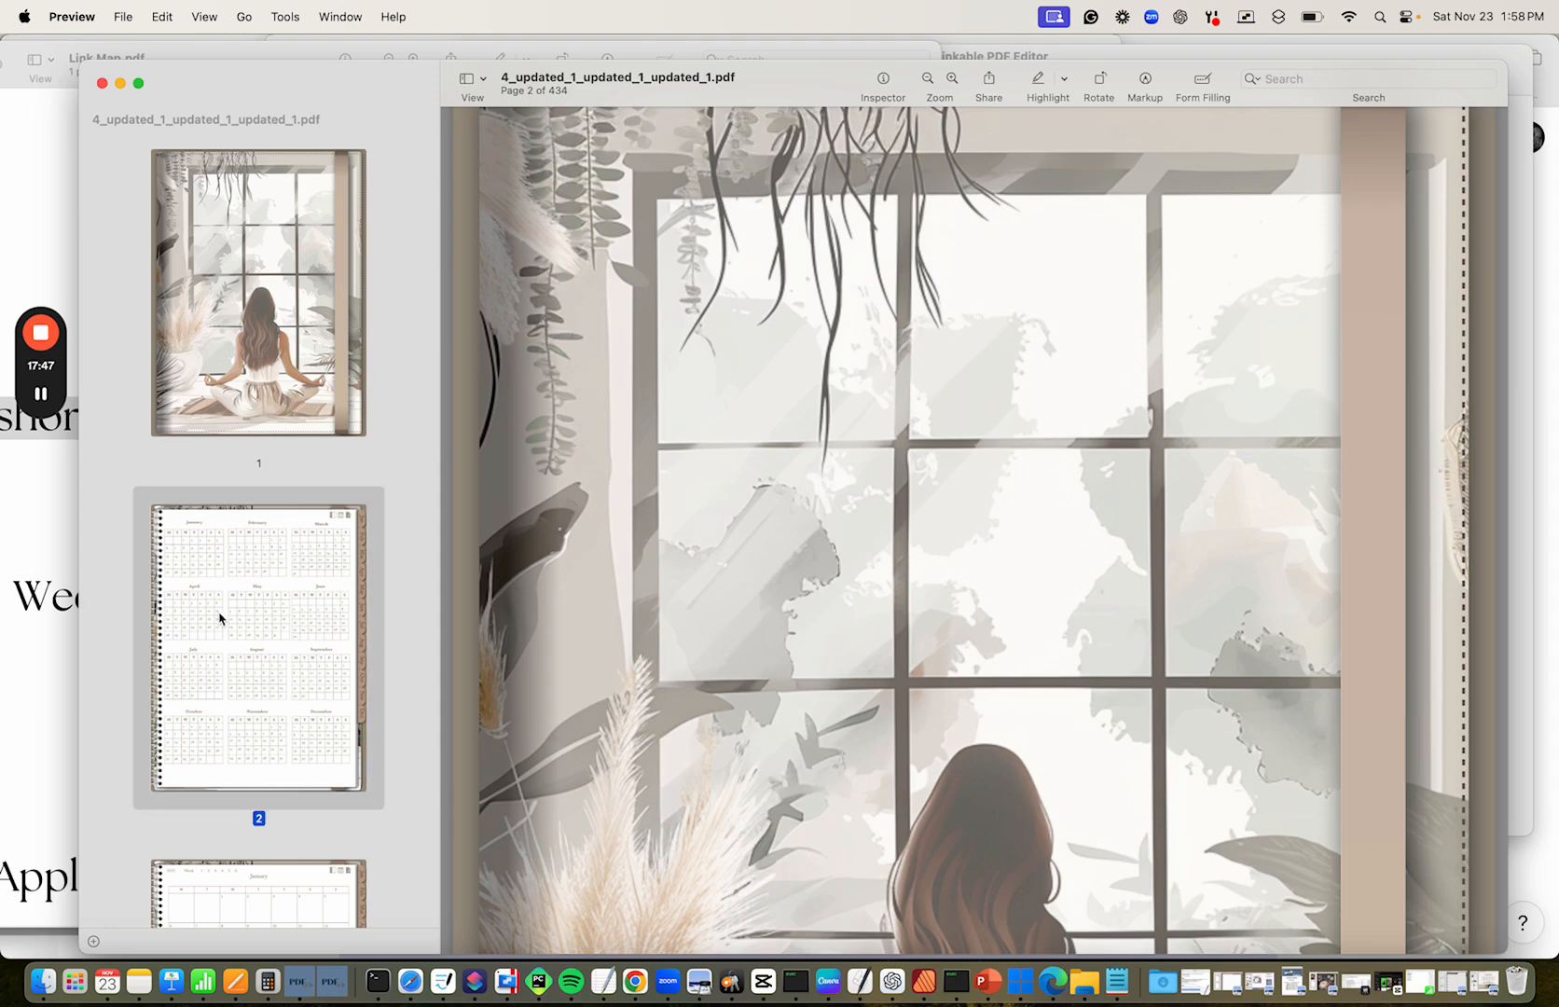
{"action": "scroll", "coordinate": [270, 633], "scroll_direction": "down", "scroll_amount": 5}
{"action": "left_click", "coordinate": [268, 631]}
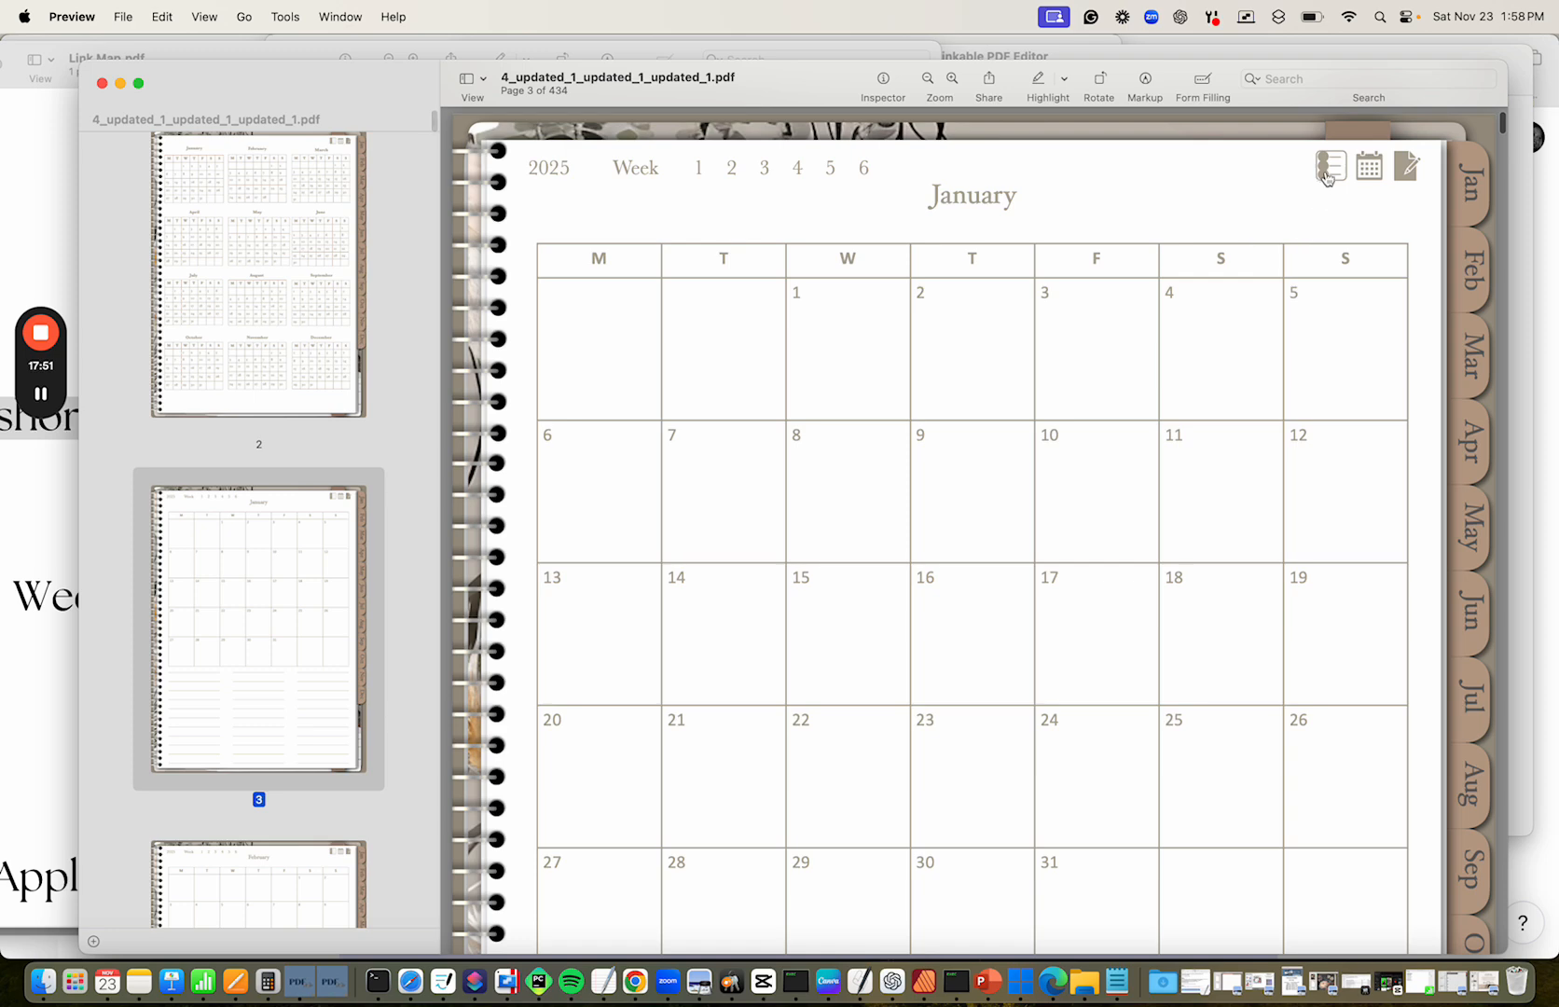
{"action": "right_click", "coordinate": [1324, 179]}
{"action": "left_click", "coordinate": [1363, 176]}
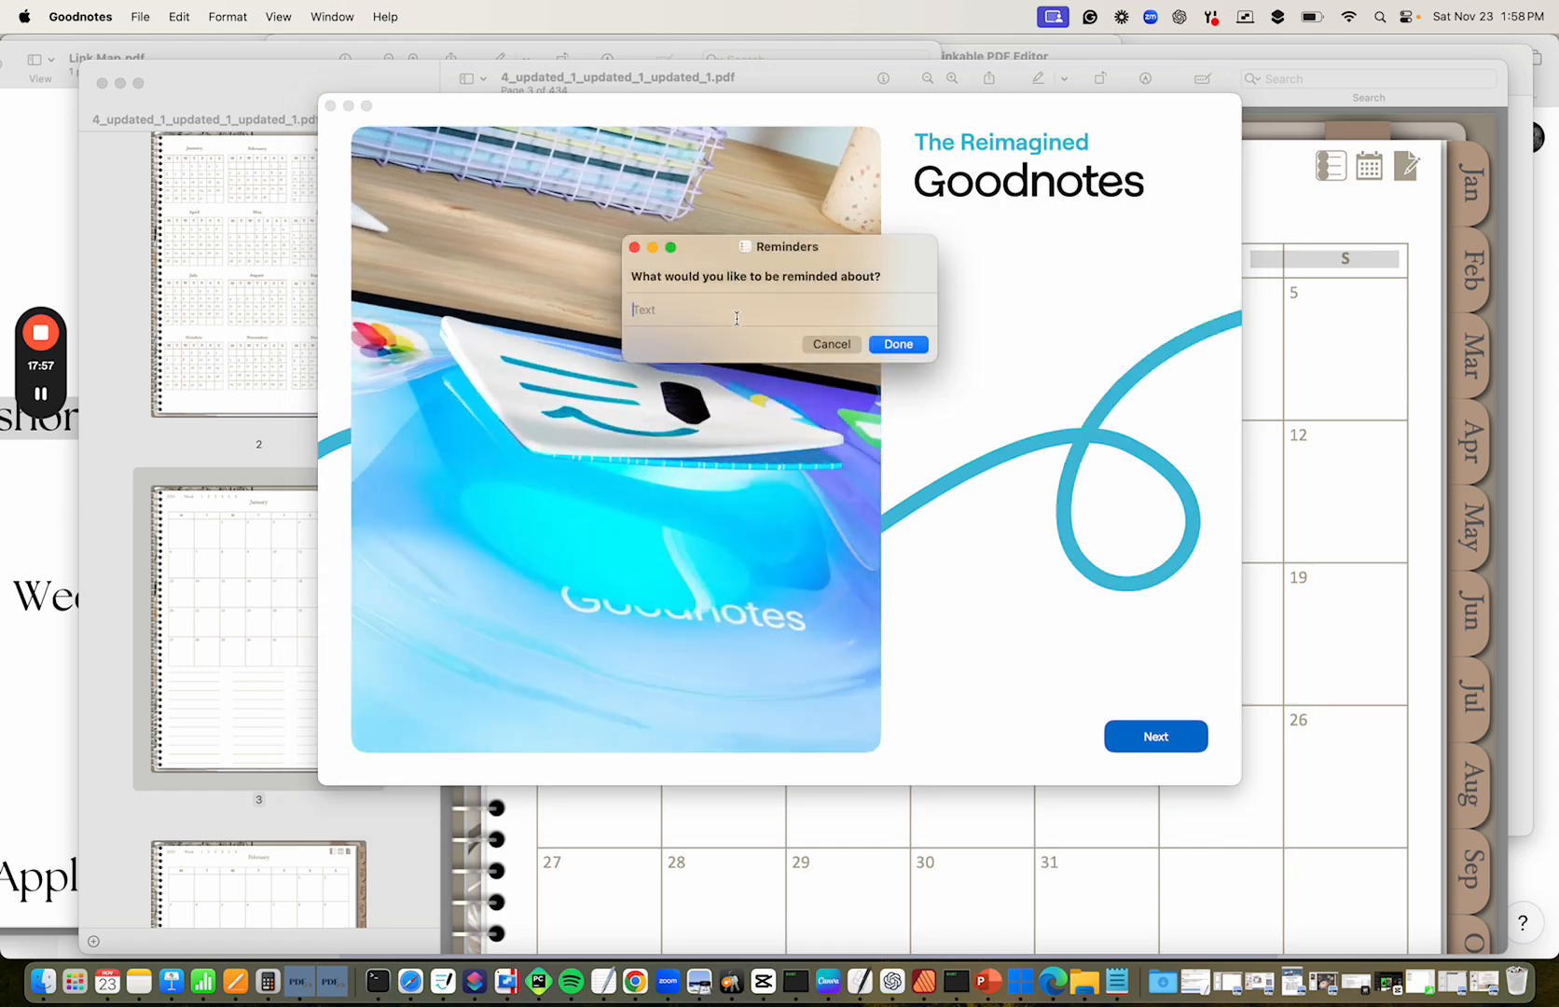
{"action": "left_click", "coordinate": [634, 247]}
{"action": "left_click", "coordinate": [330, 105]}
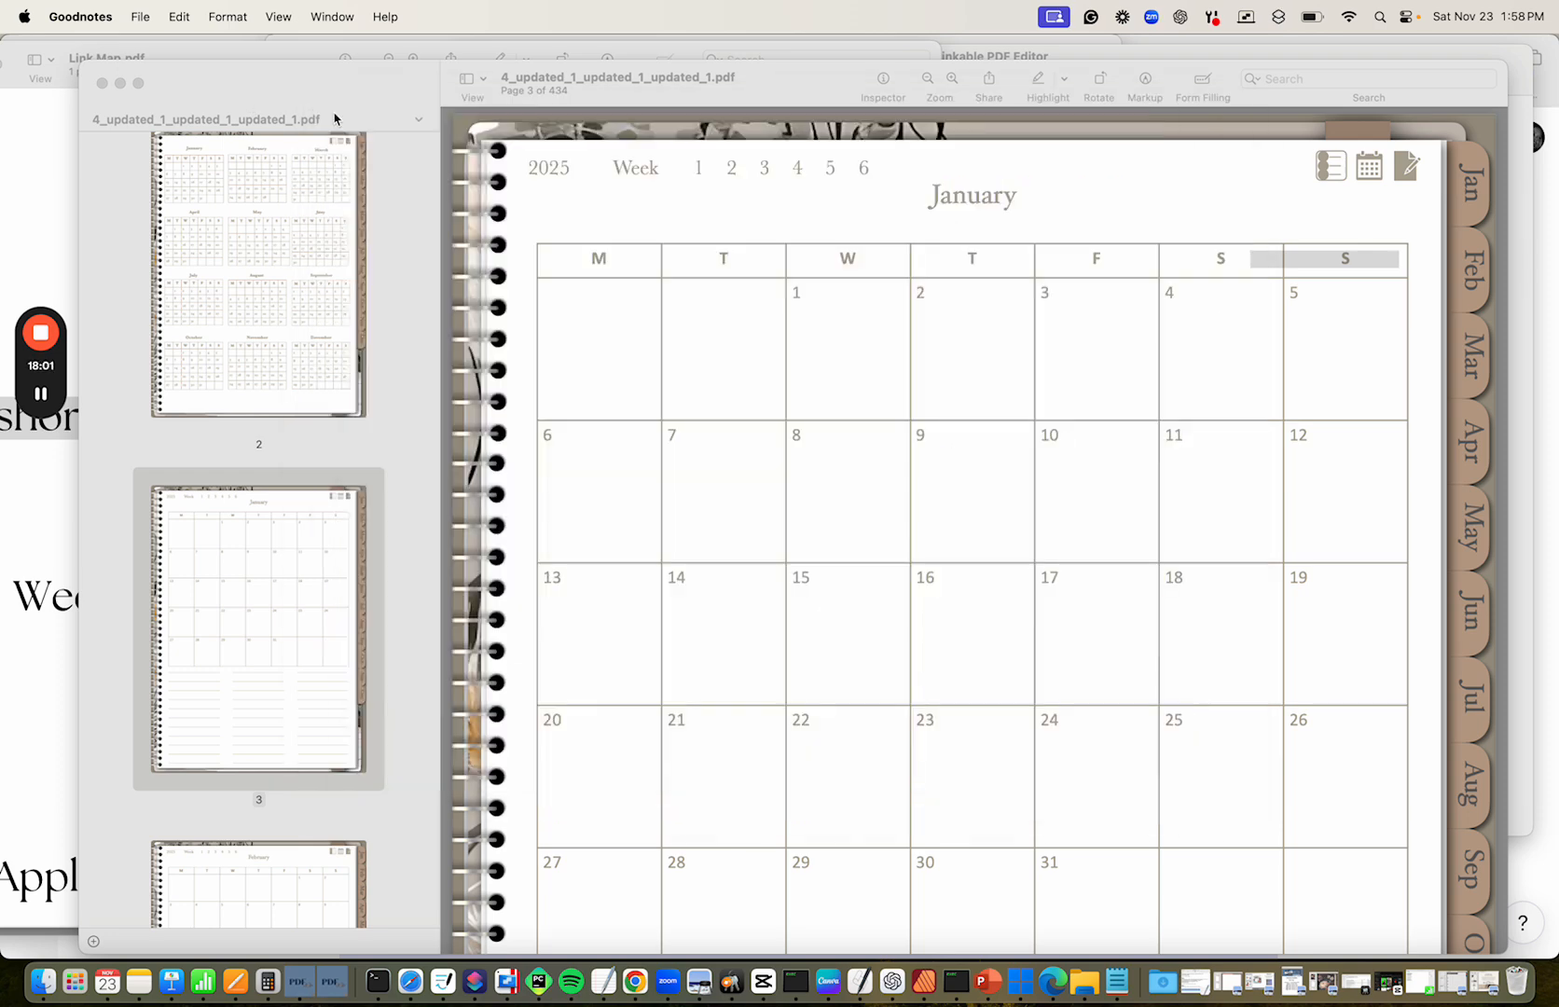
Step: Rename 4_updated_1_updated_1_updated_1.pdf in the Linking Demo folder as 5.pdf
{"action": "left_click", "coordinate": [43, 981]}
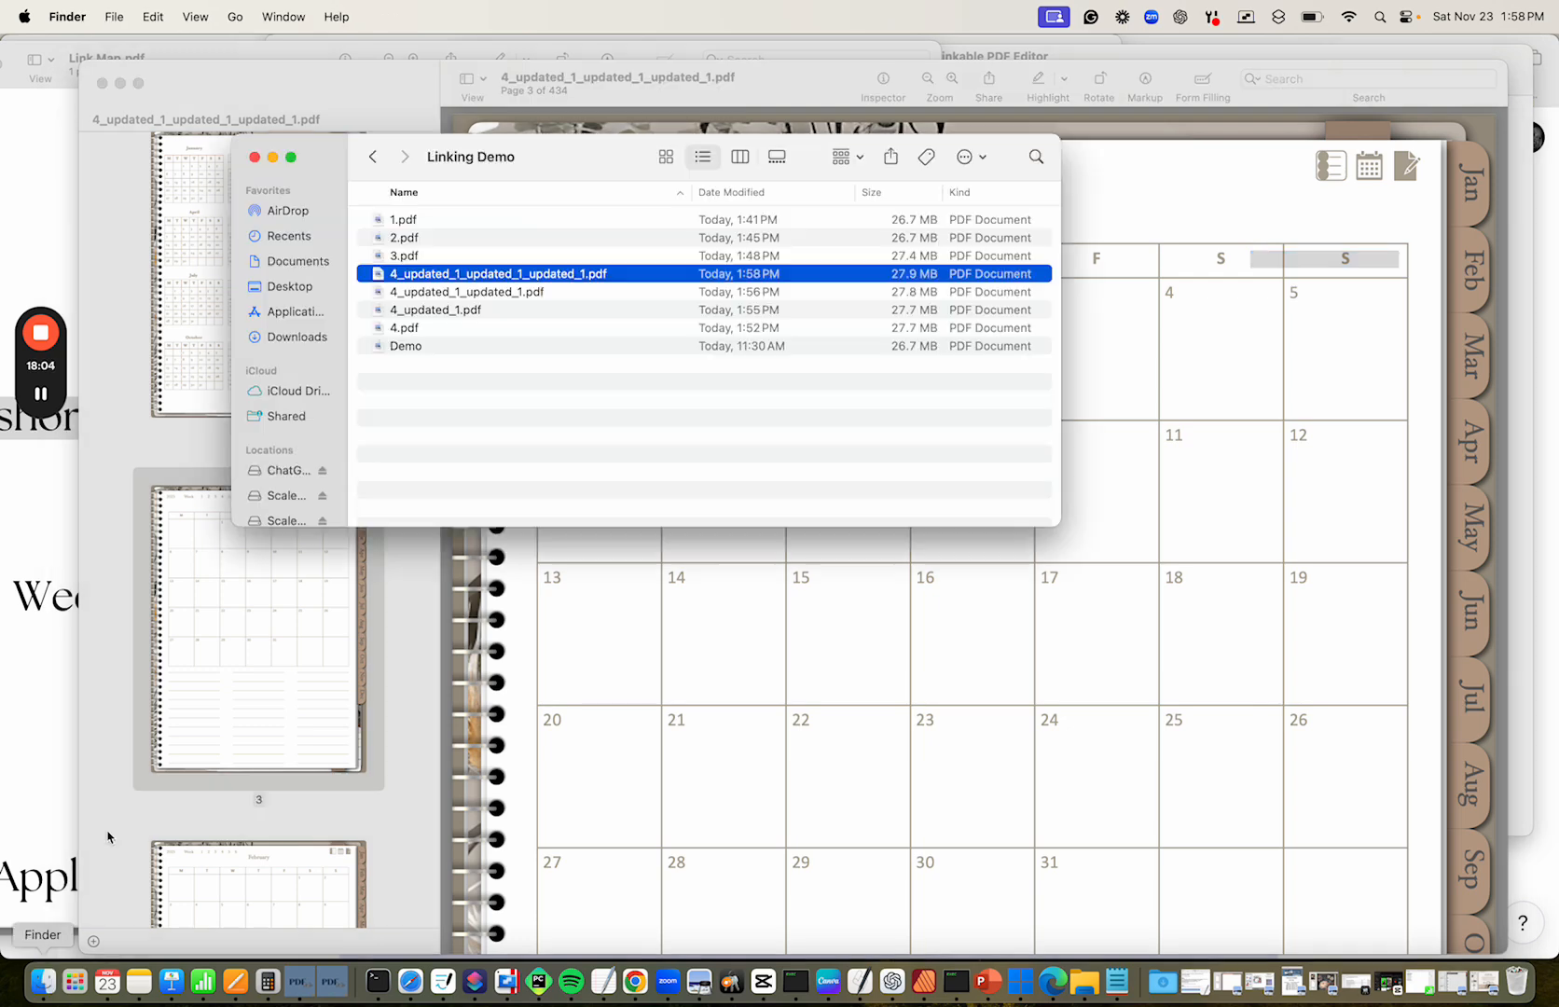
{"action": "left_click", "coordinate": [572, 276]}
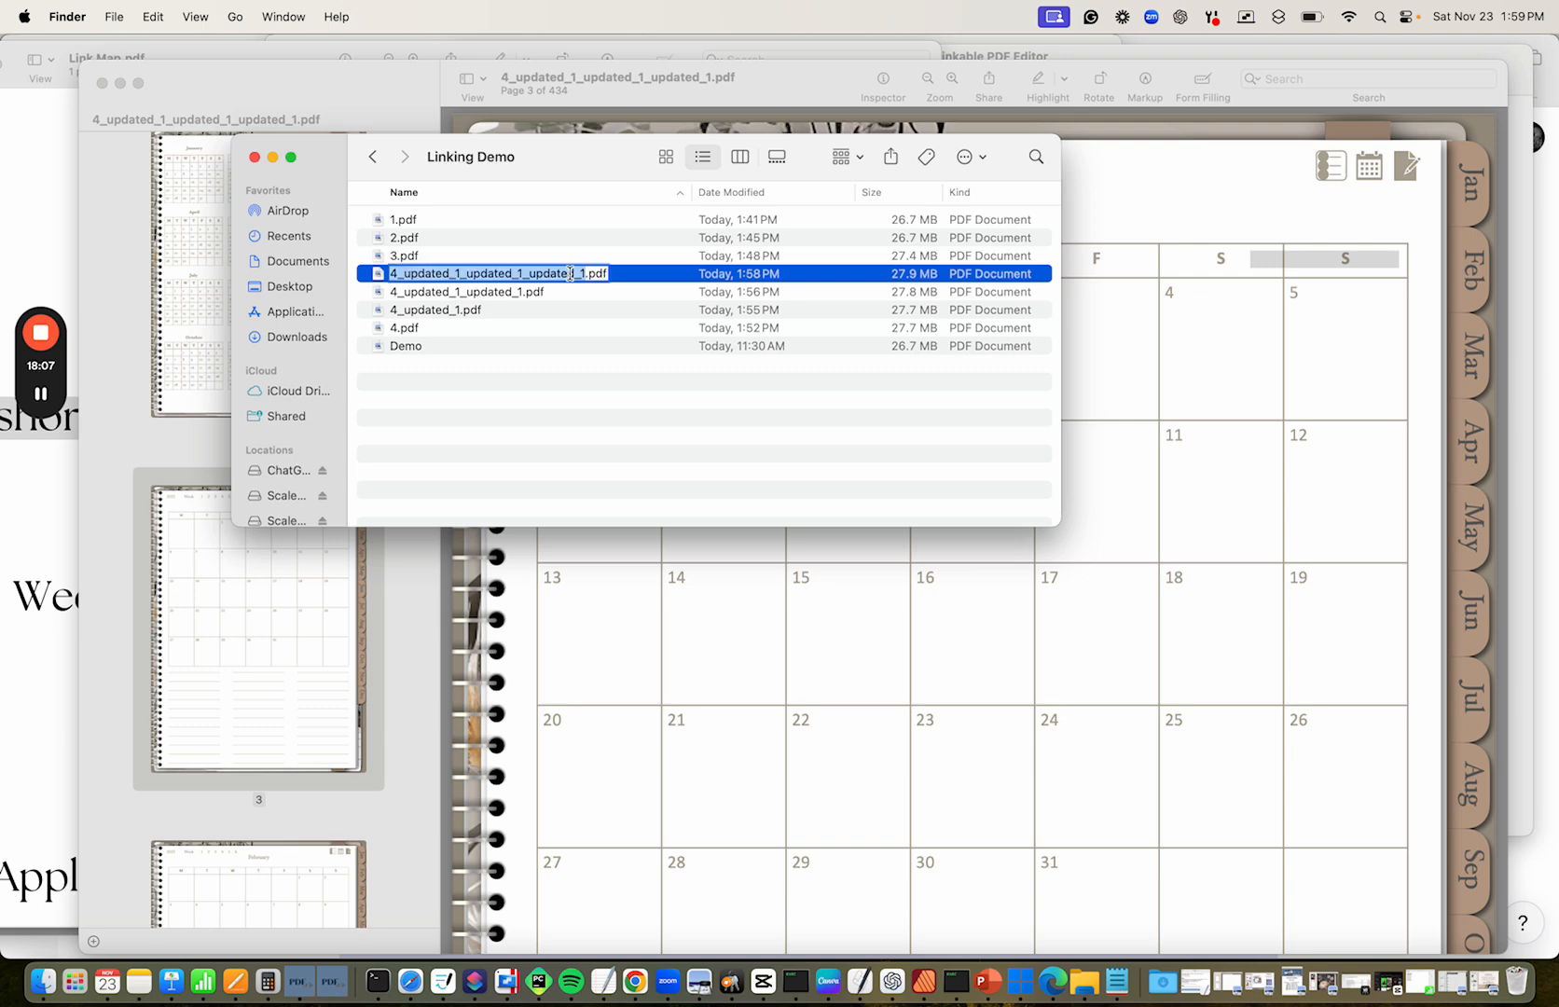
{"action": "type", "text": "5"}
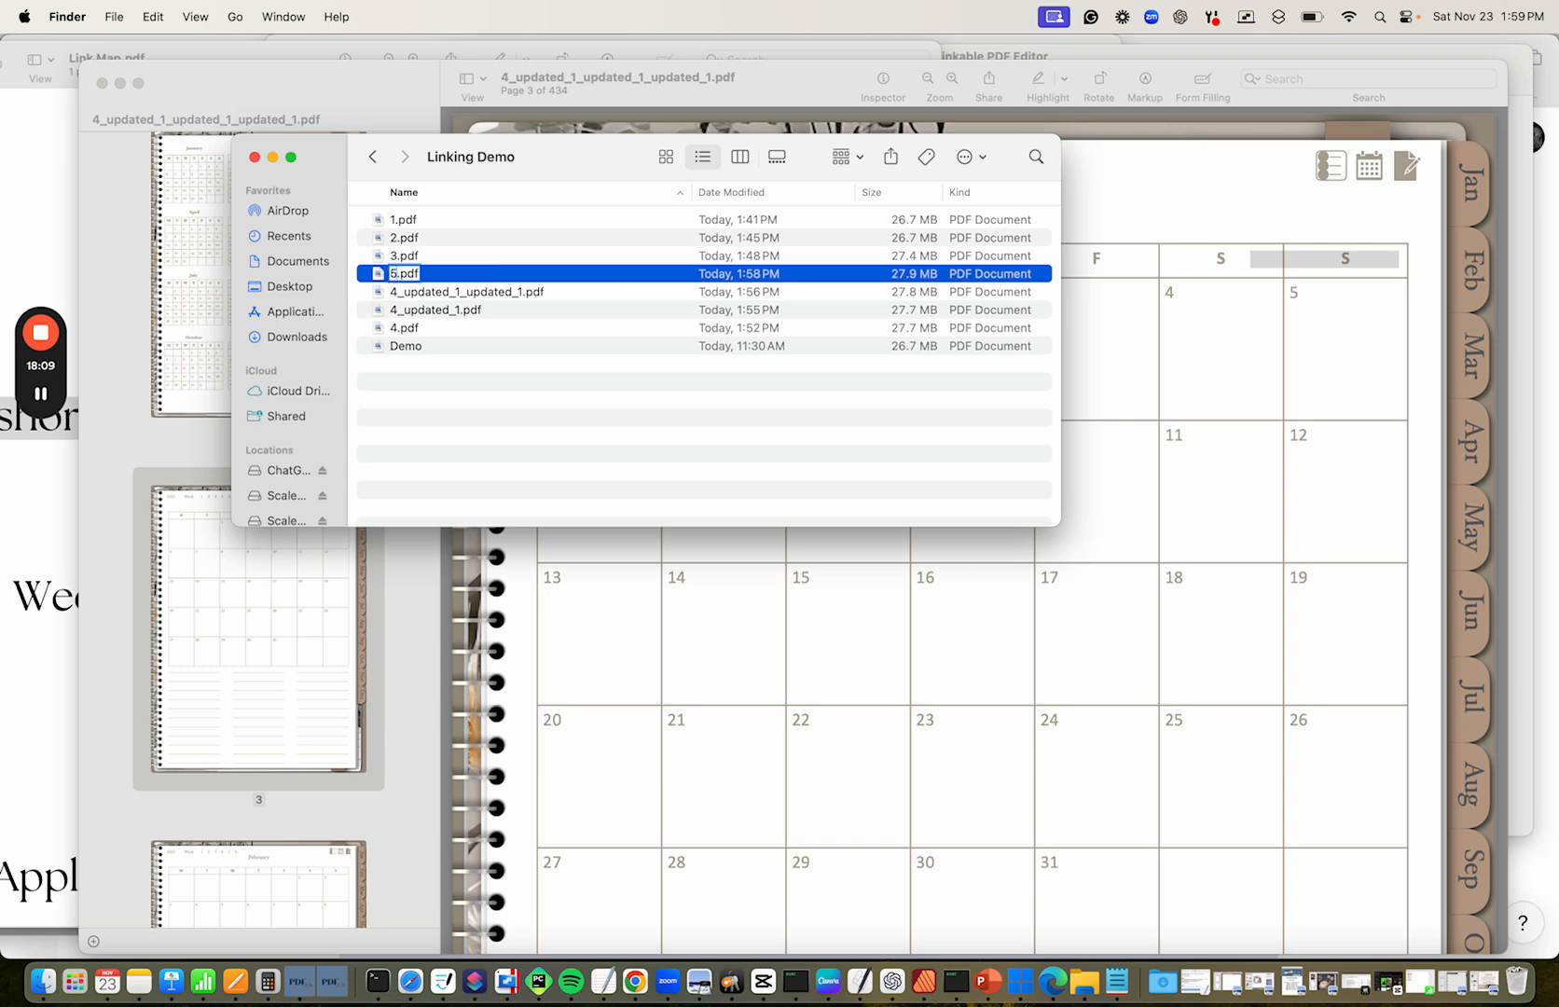
{"action": "key", "text": "Return"}
Step: Follow the January 15 link on page 3 of 5.pdf, close the document, and reopen it from the Linking Demo folder
{"action": "left_click", "coordinate": [314, 655]}
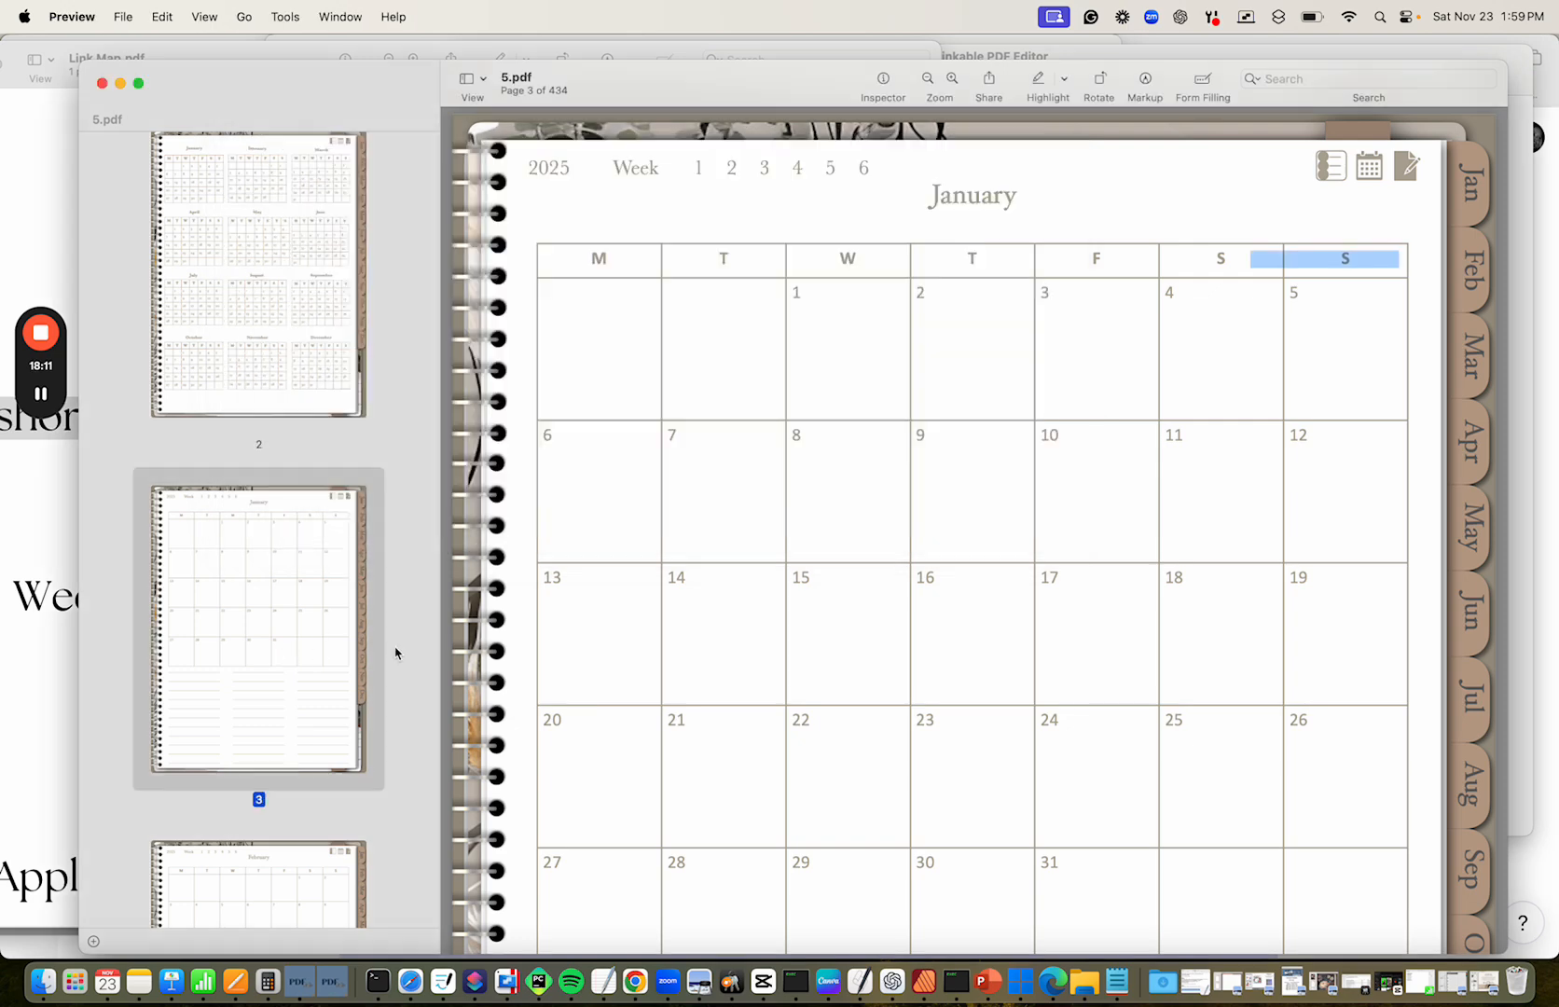
{"action": "left_click", "coordinate": [802, 587]}
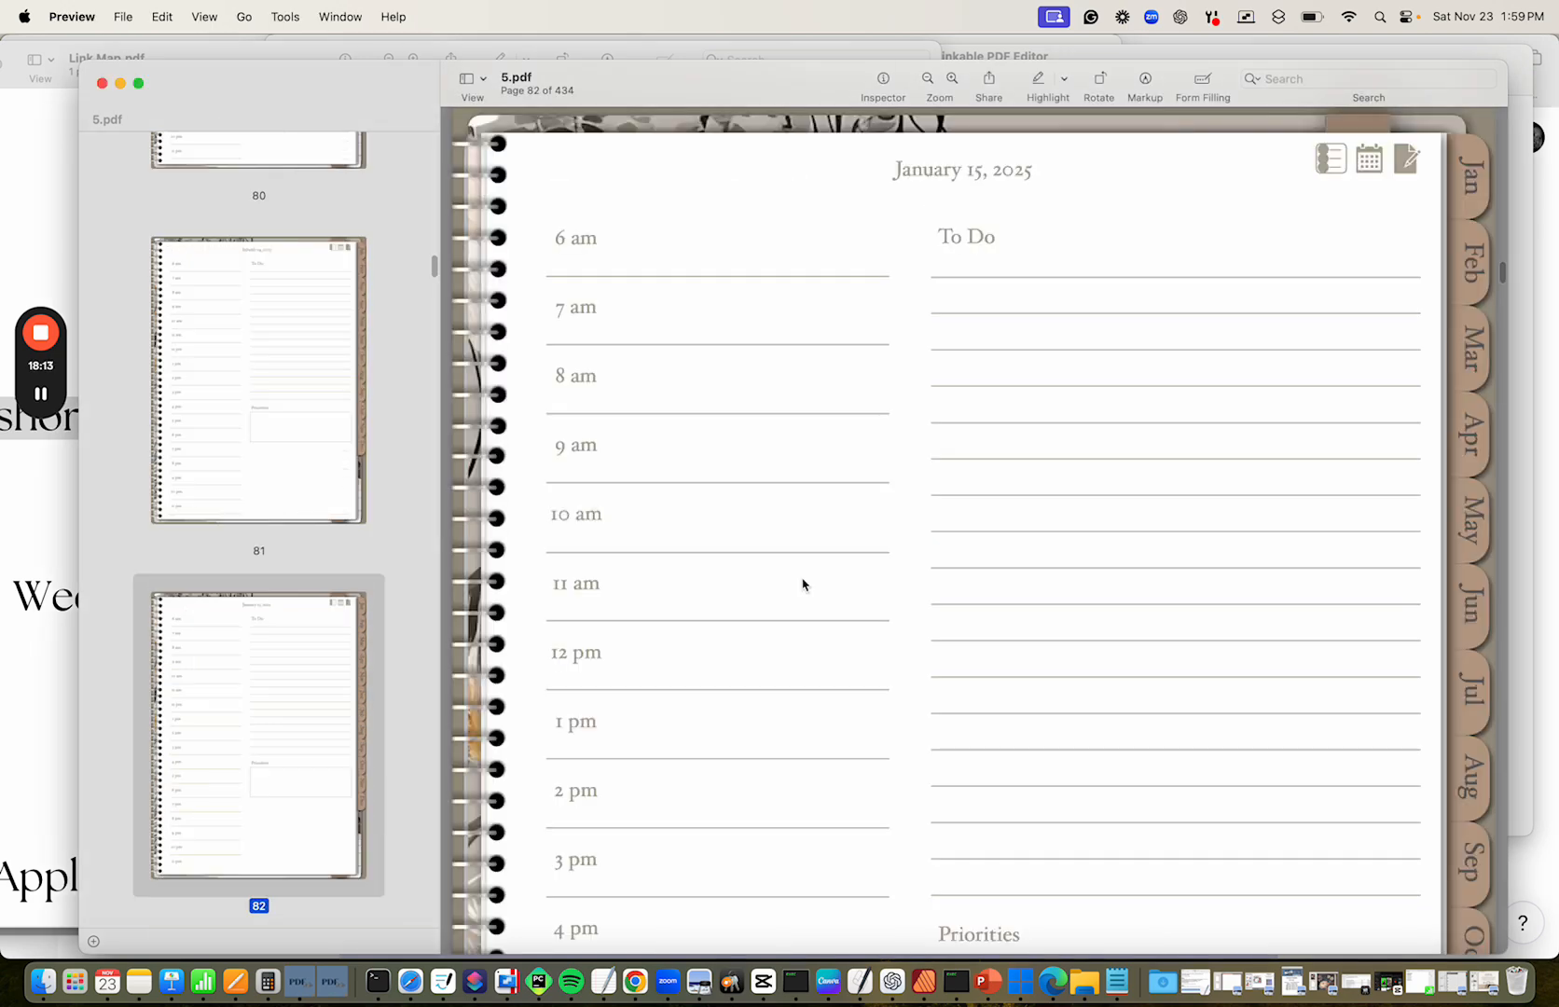
{"action": "left_click", "coordinate": [102, 84]}
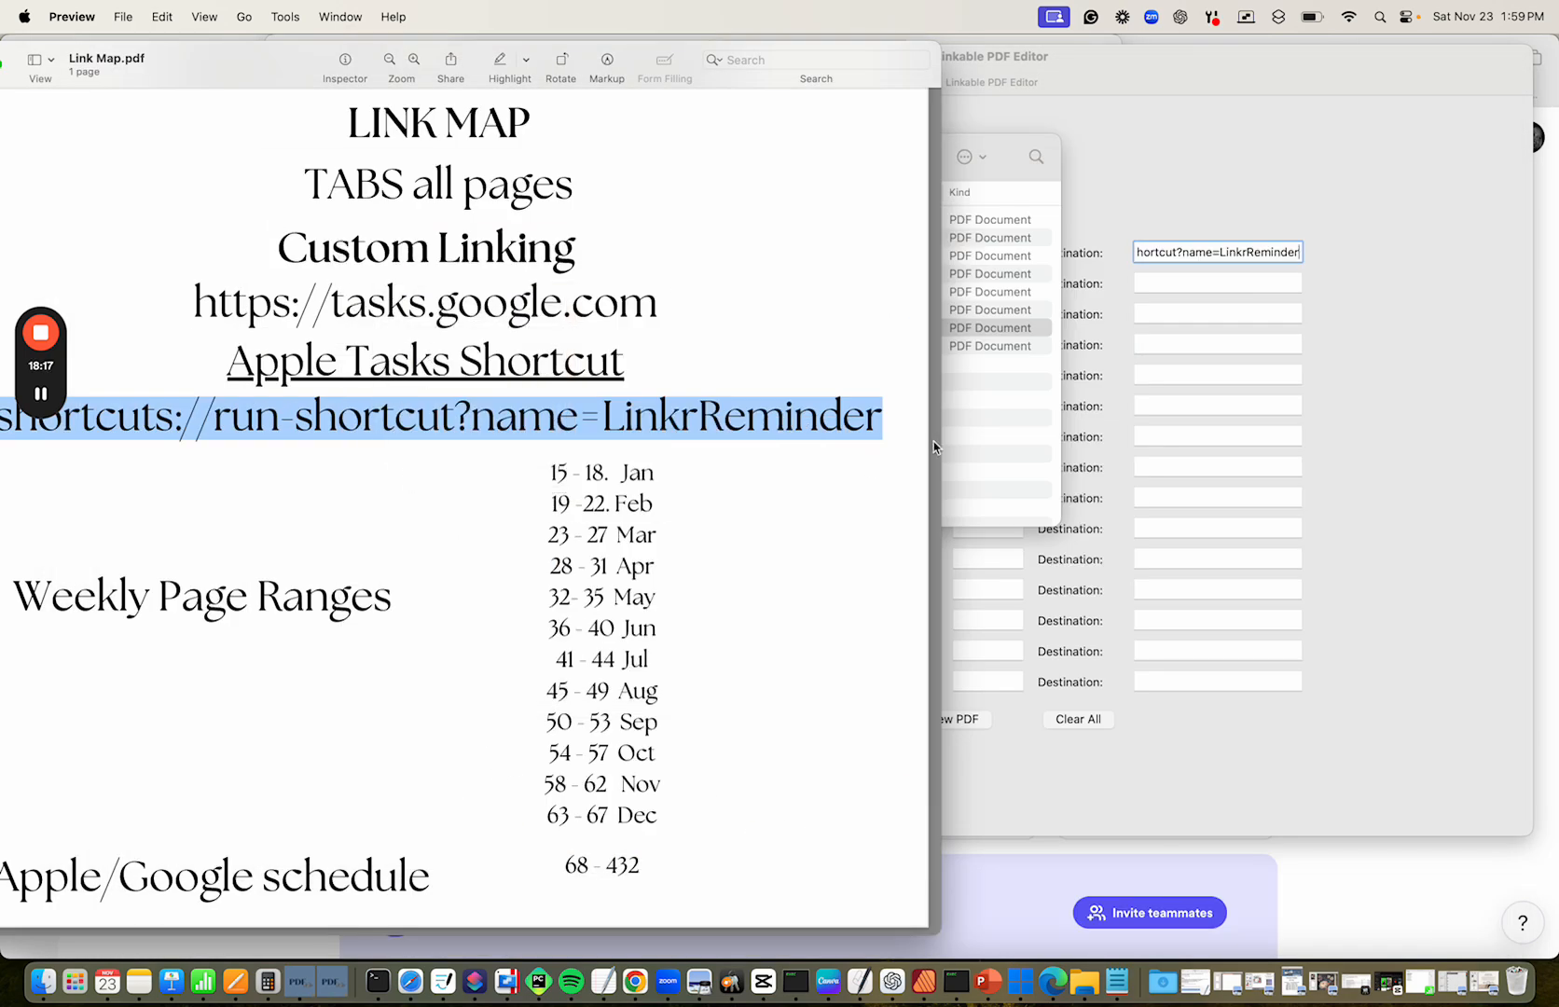
{"action": "left_click", "coordinate": [1003, 170]}
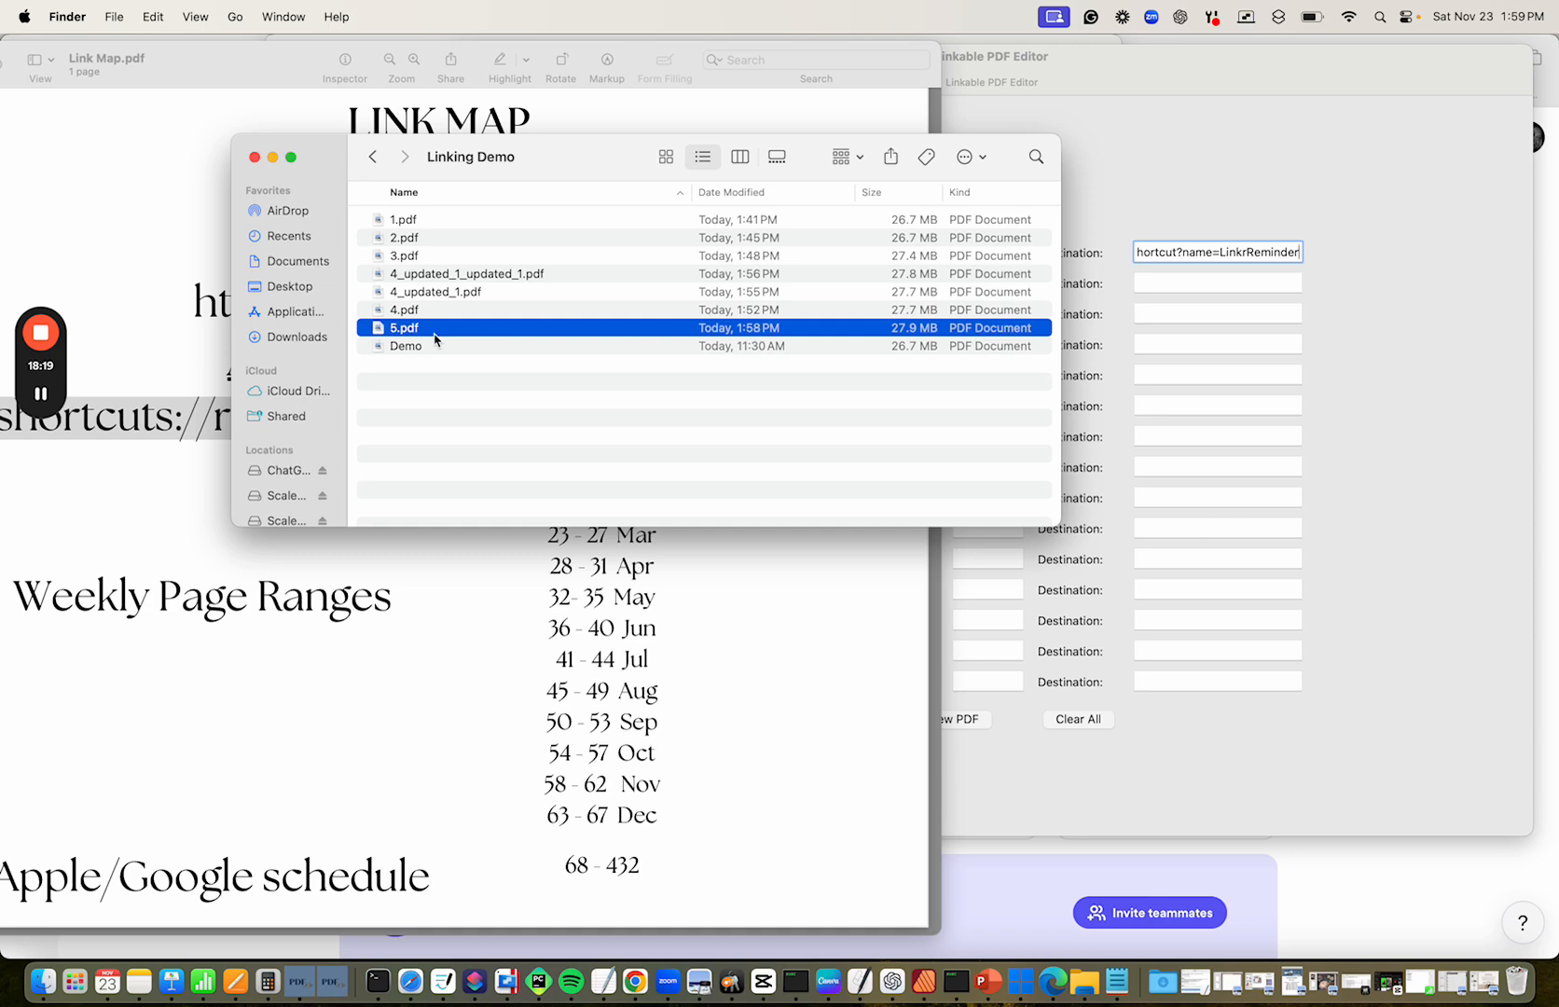
{"action": "double_click", "coordinate": [398, 328]}
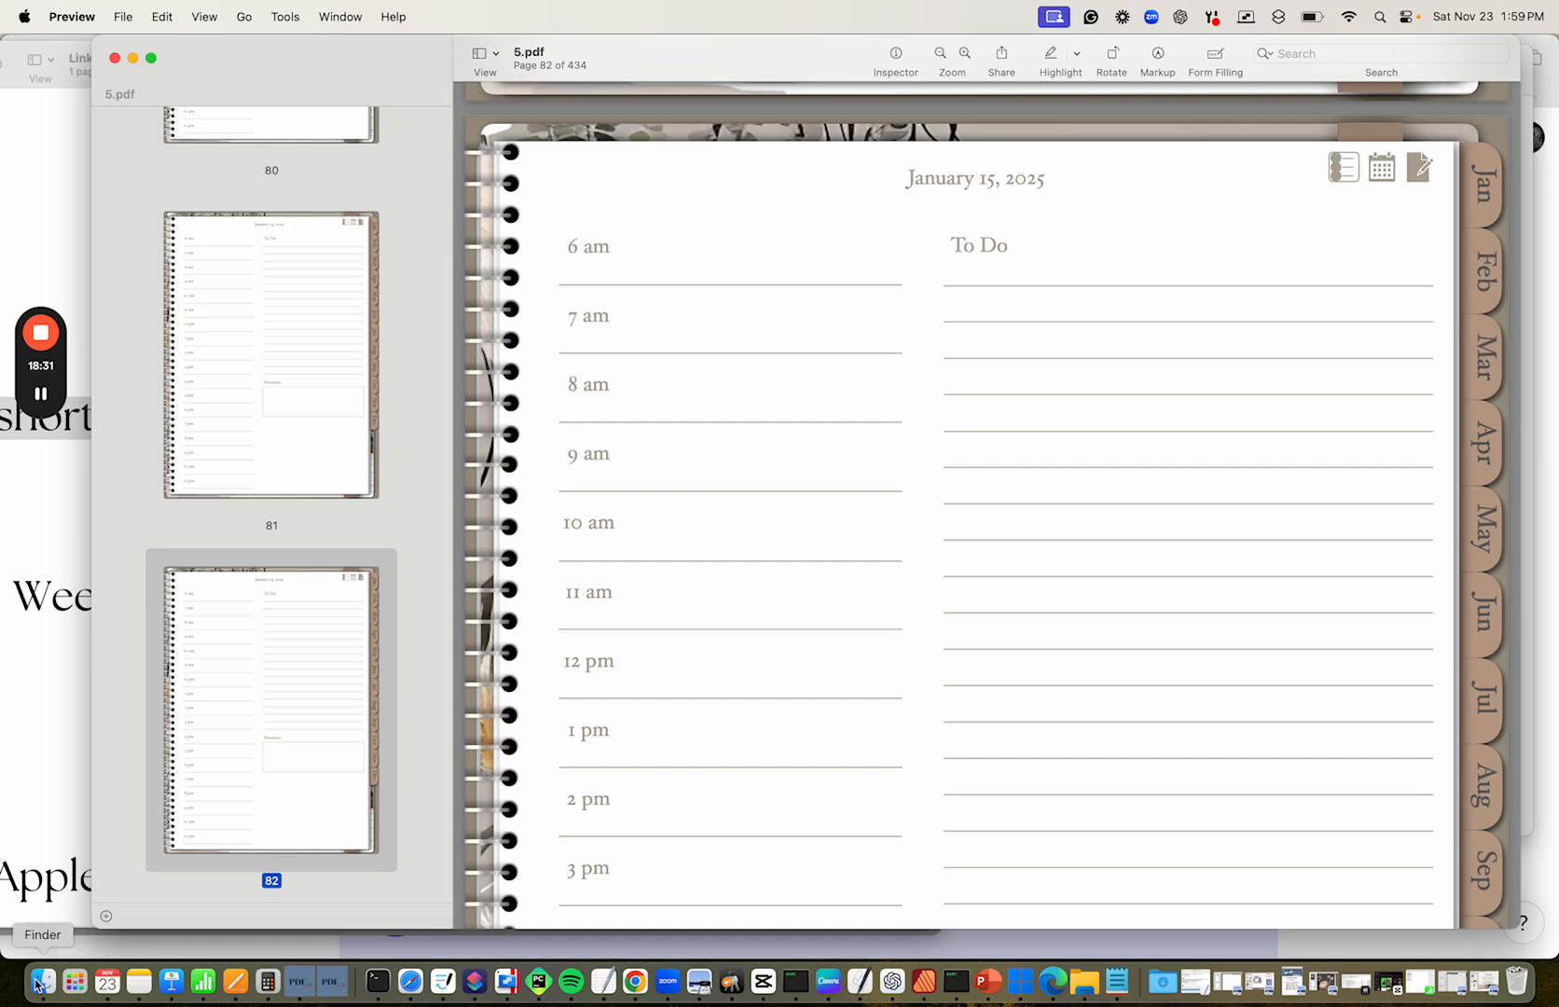
Step: Switch to PDF Linker, replace the Linkable PDF Editor with Batch Processing, and add and select 5.pdf there
{"action": "left_click", "coordinate": [298, 987]}
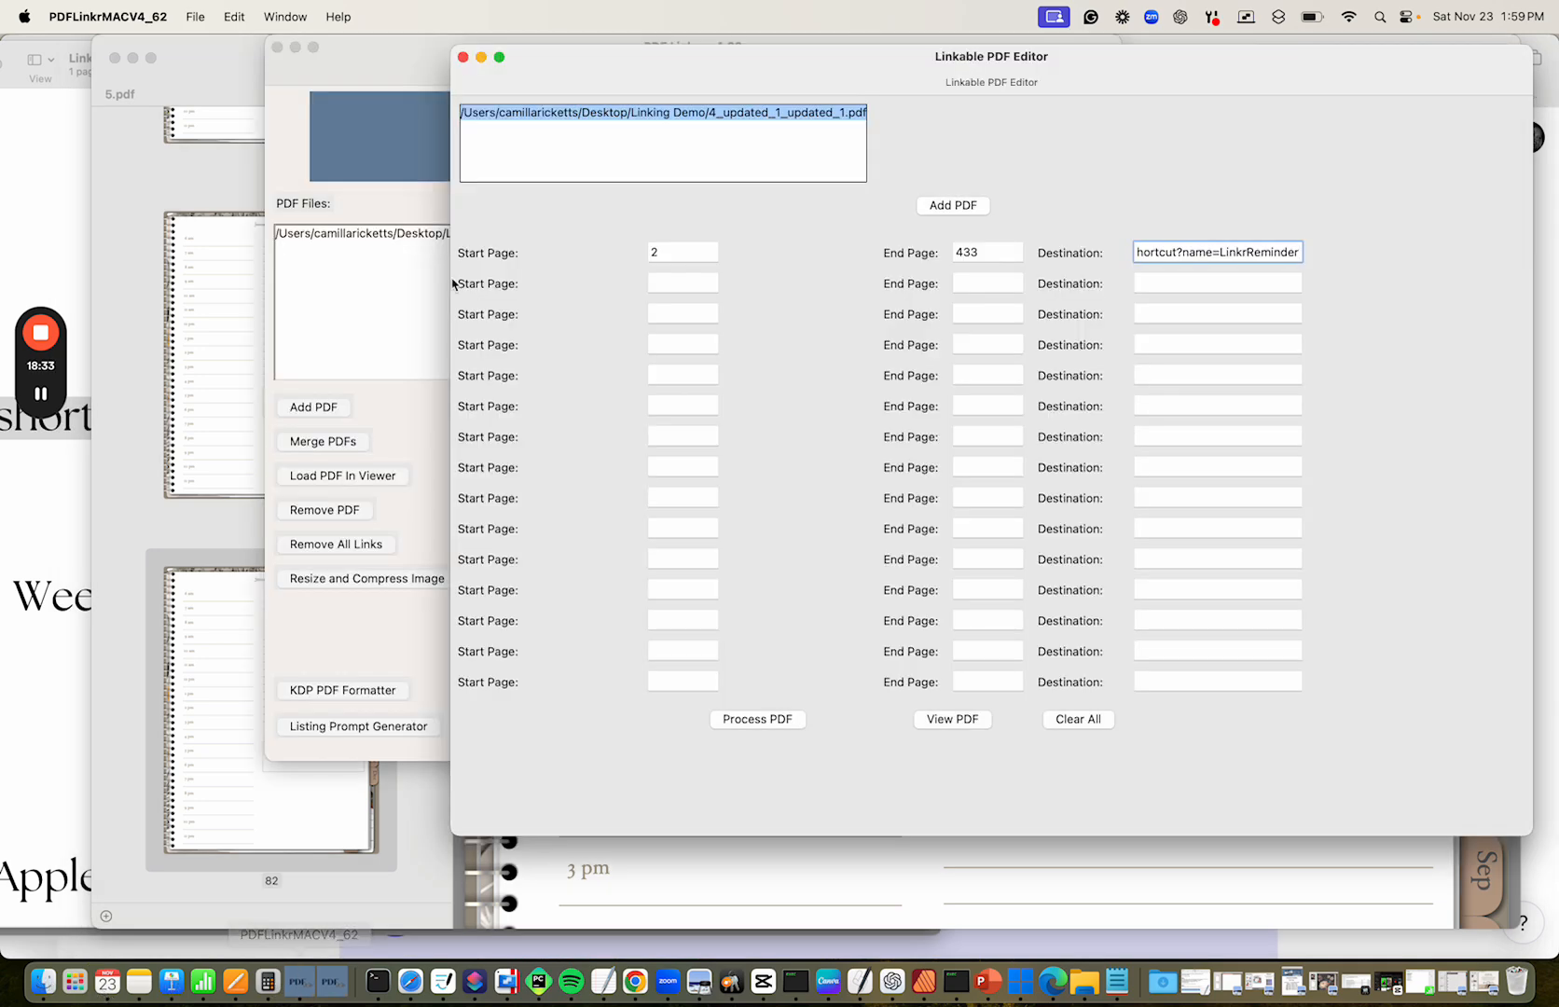
{"action": "left_click", "coordinate": [462, 53]}
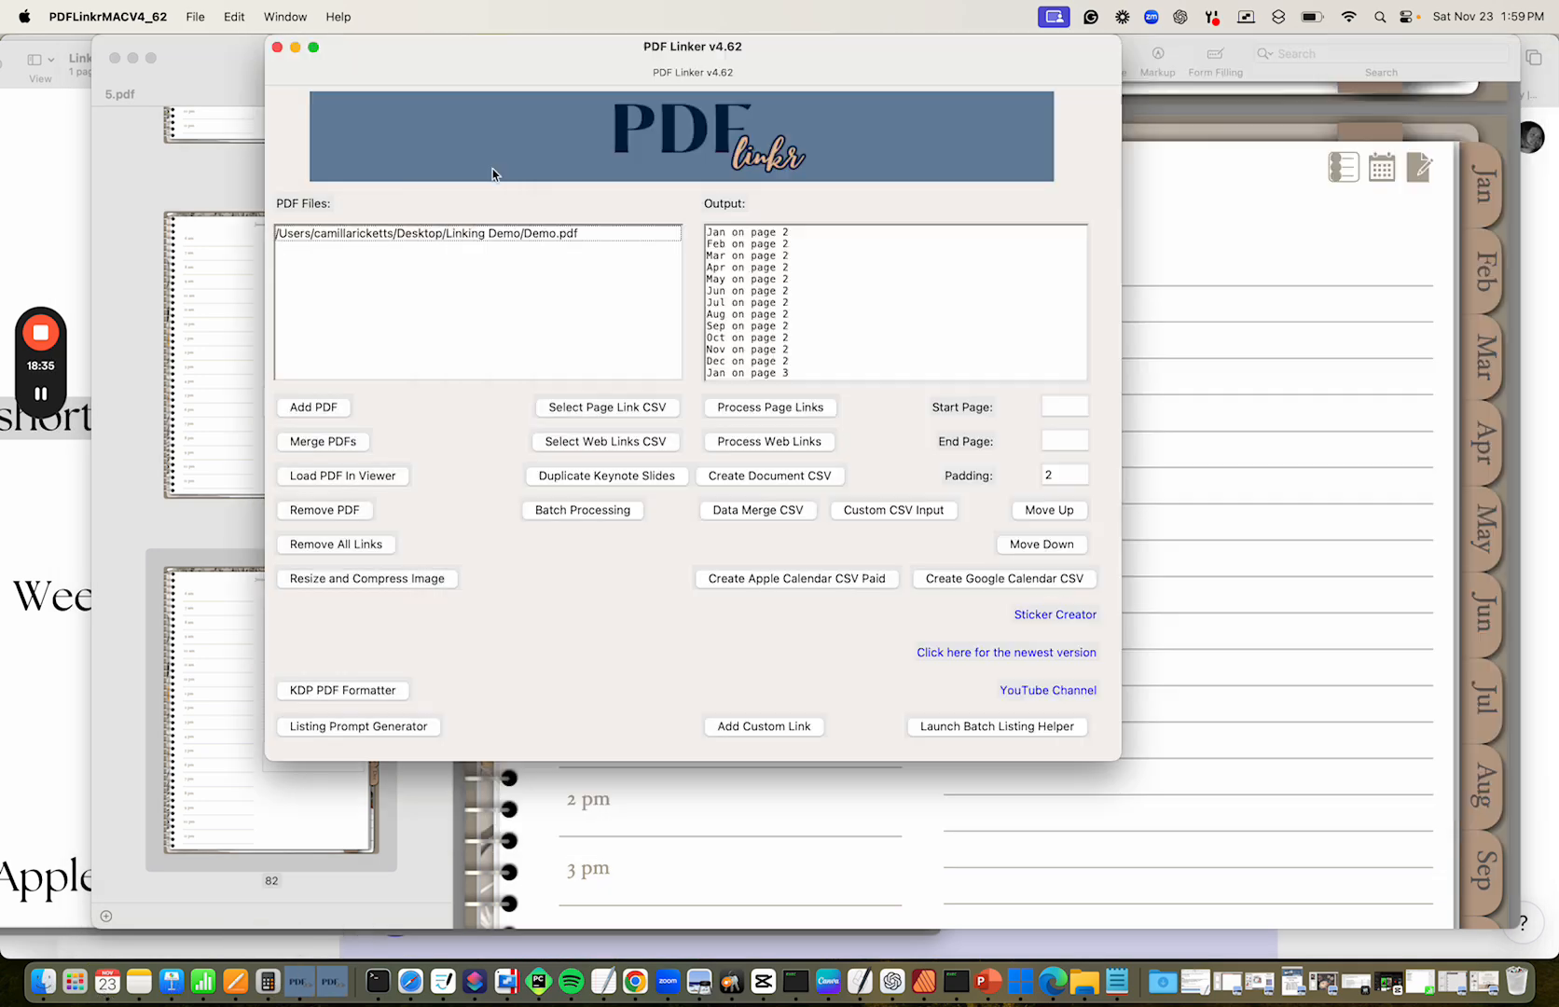
{"action": "left_click", "coordinate": [588, 512]}
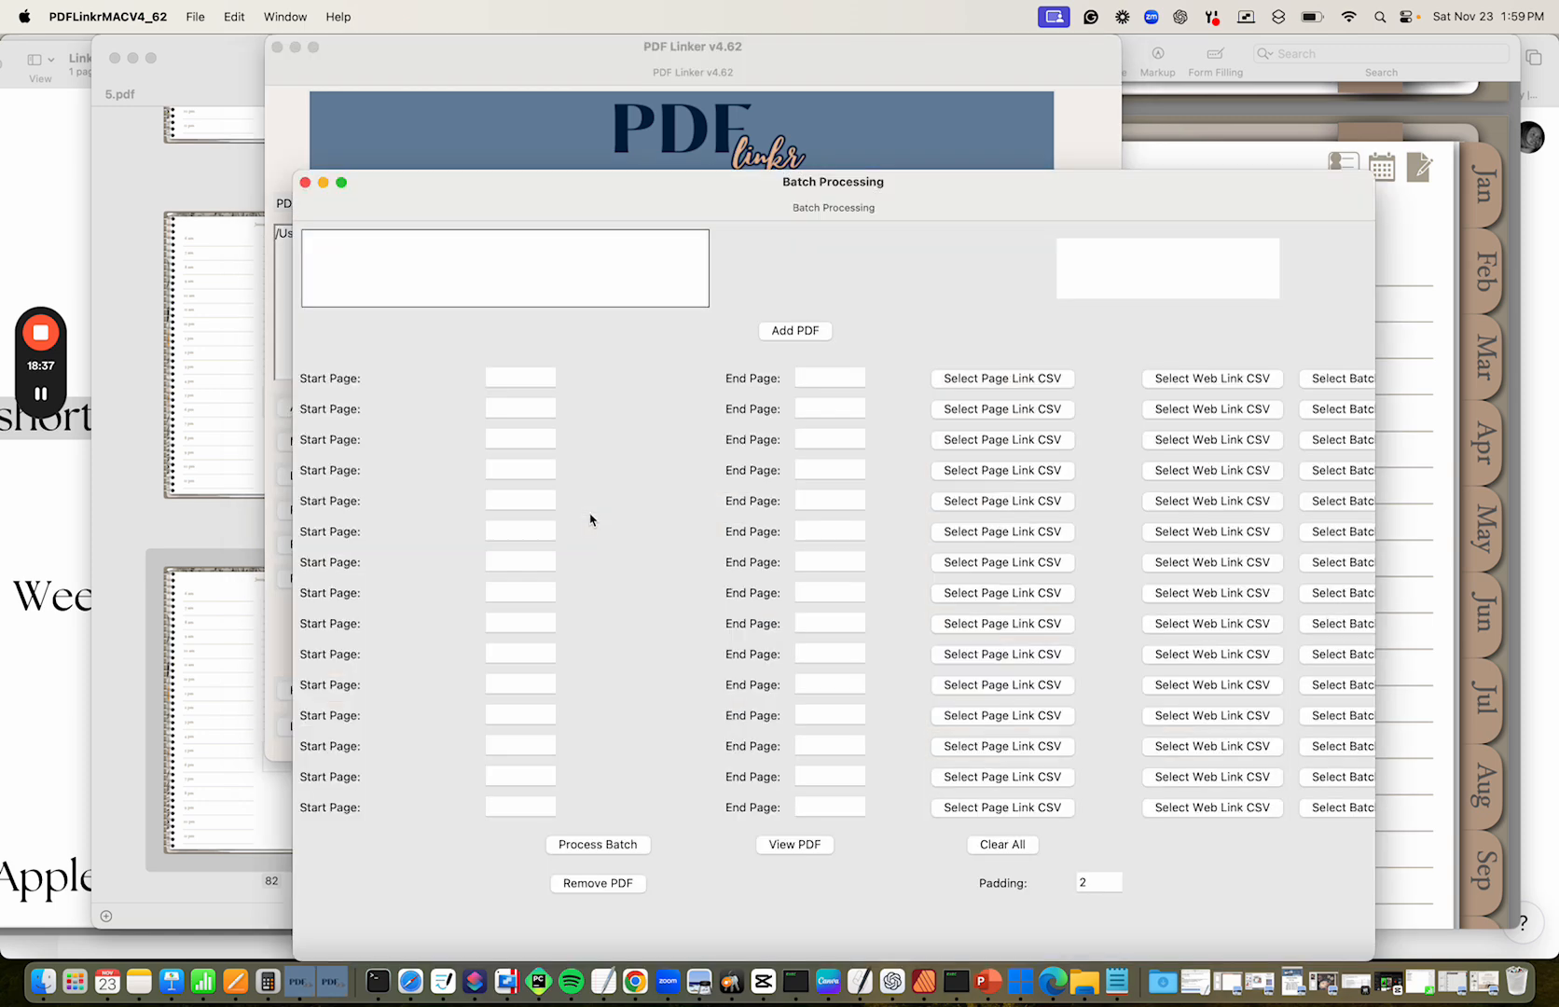
{"action": "left_click", "coordinate": [797, 340]}
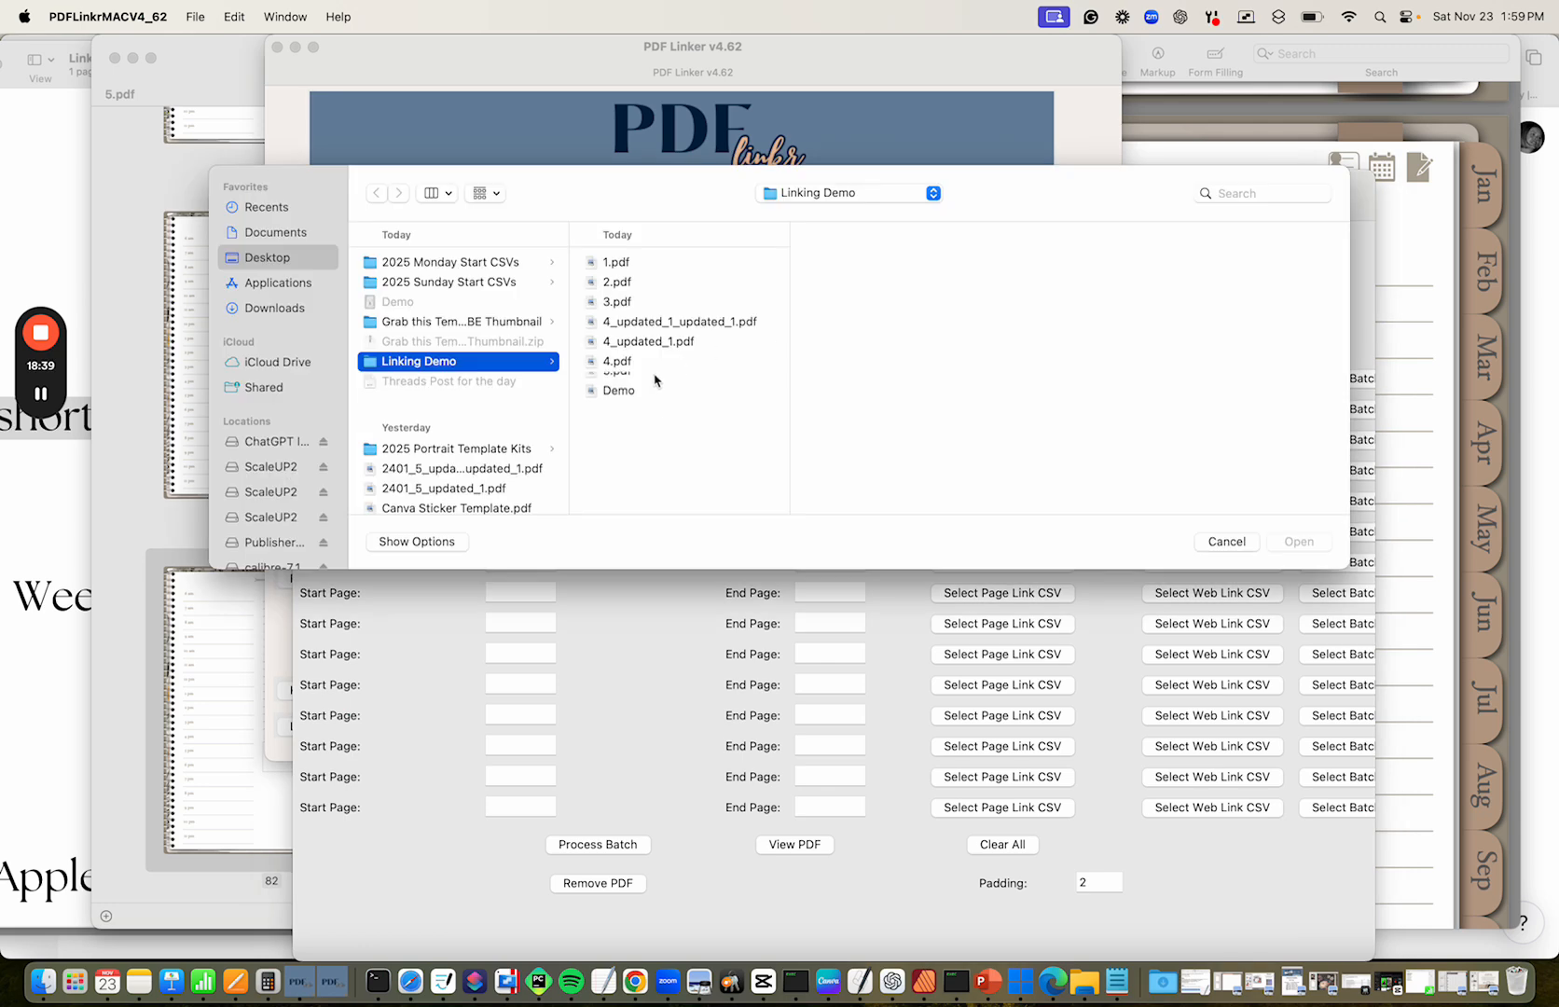
{"action": "double_click", "coordinate": [618, 381]}
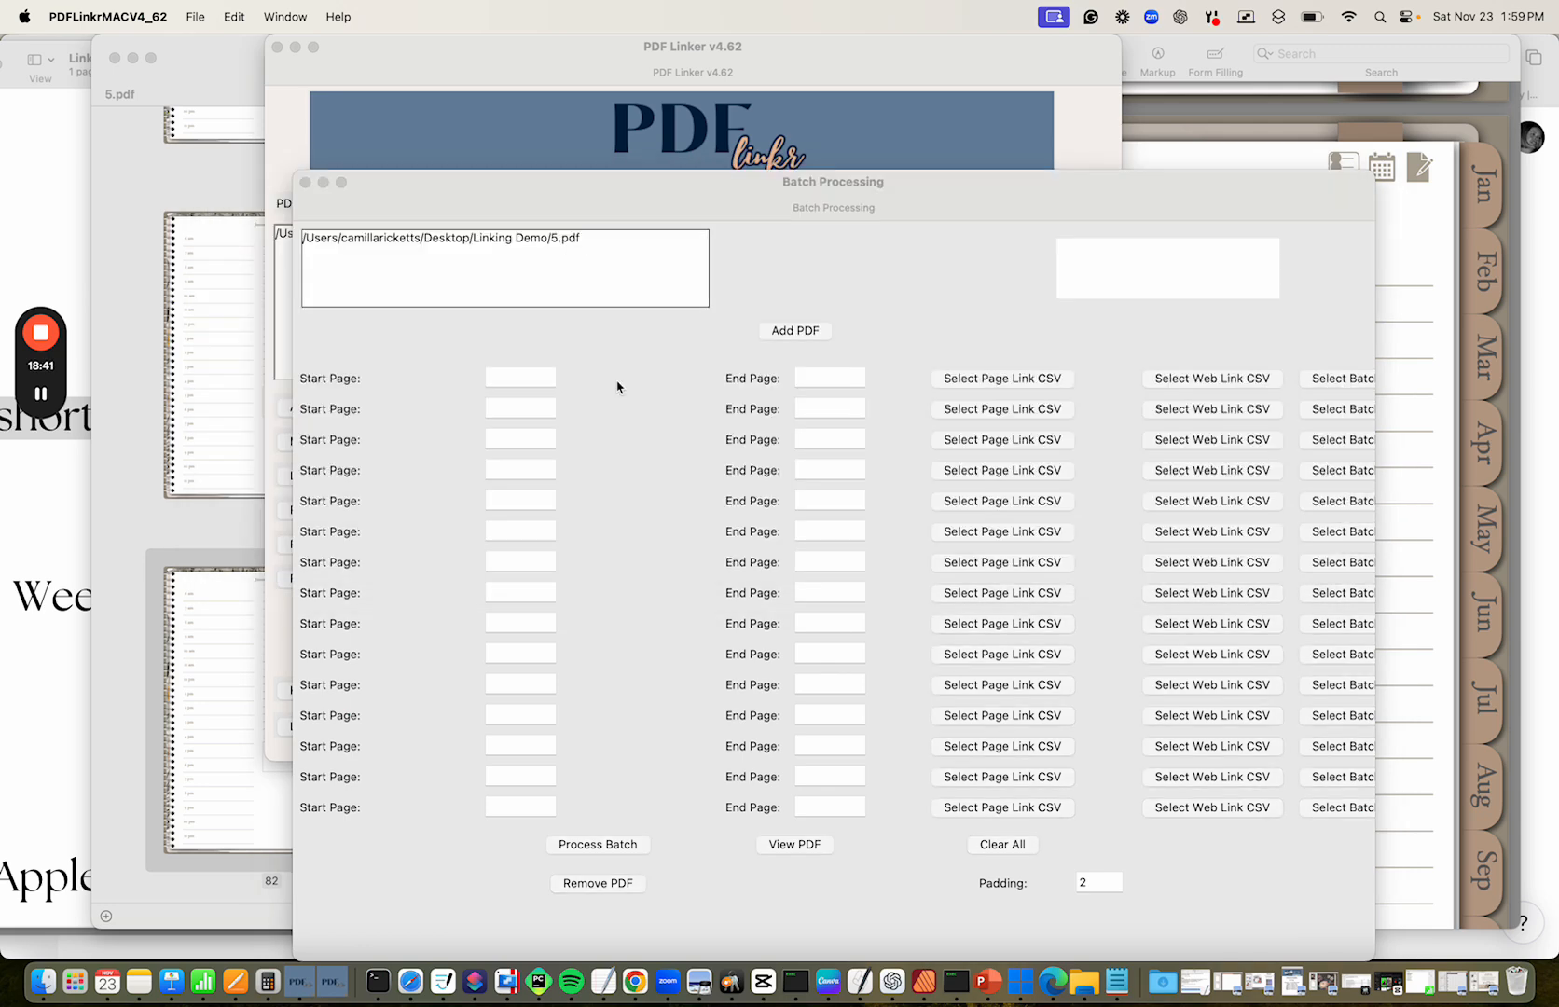
{"action": "left_click", "coordinate": [565, 240]}
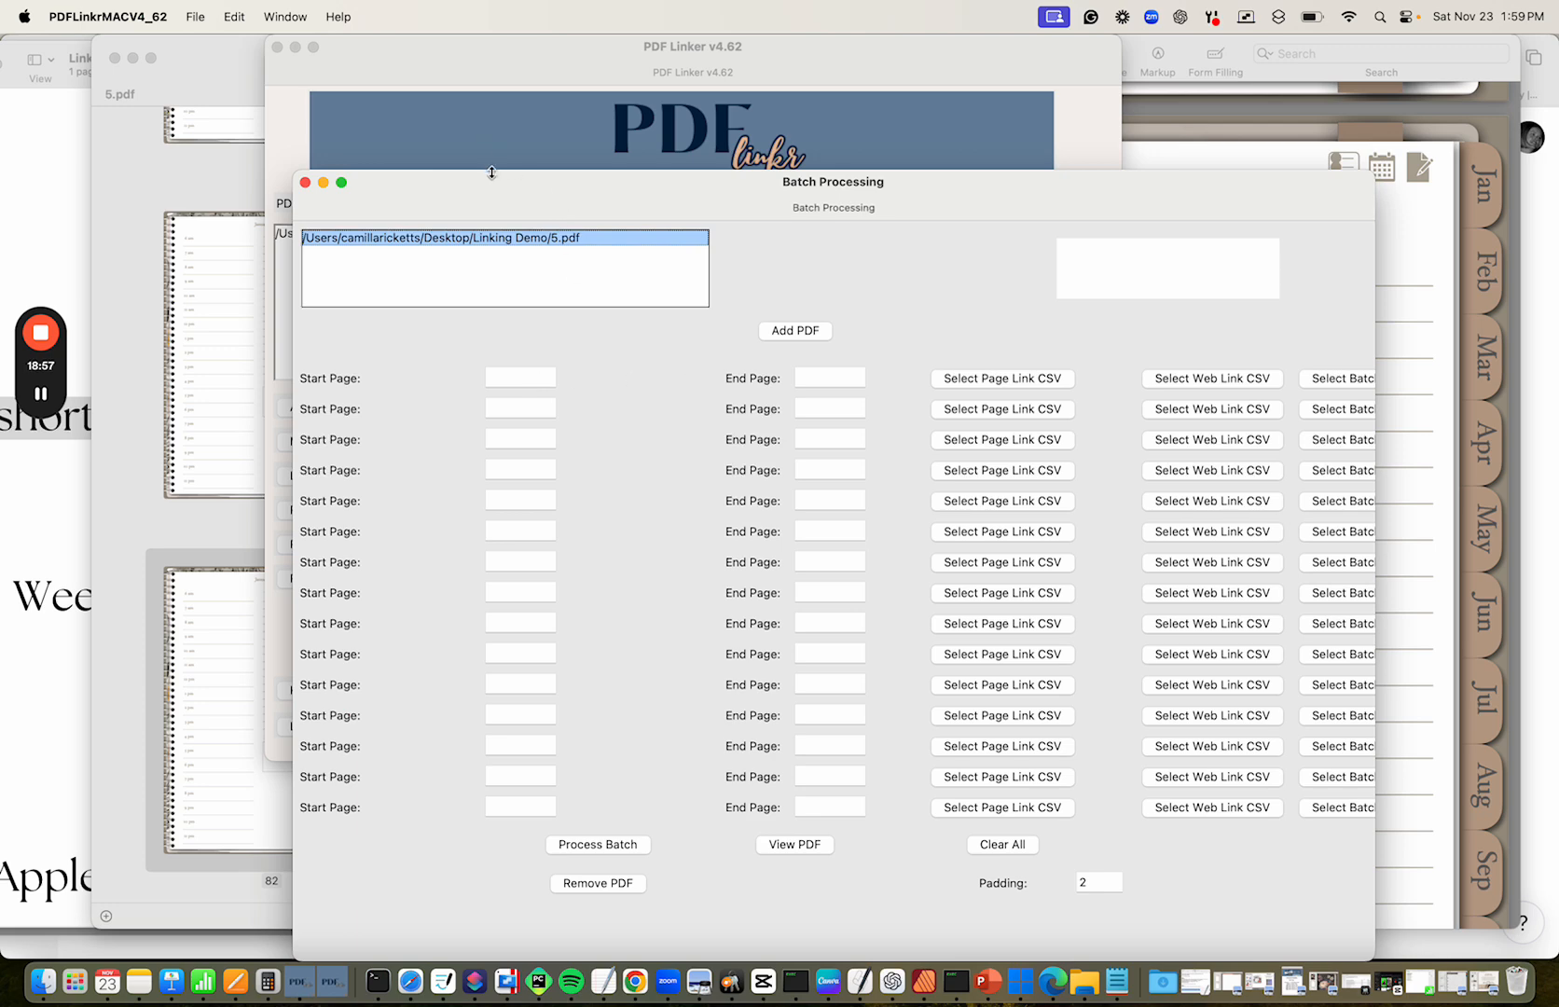
Step: Consult the Apple/Google schedule range in Link Map.pdf and set the first batch row to pages 68 to 432
{"action": "left_click", "coordinate": [85, 705]}
{"action": "left_click_drag", "start_coordinate": [199, 62], "coordinate": [253, 55]}
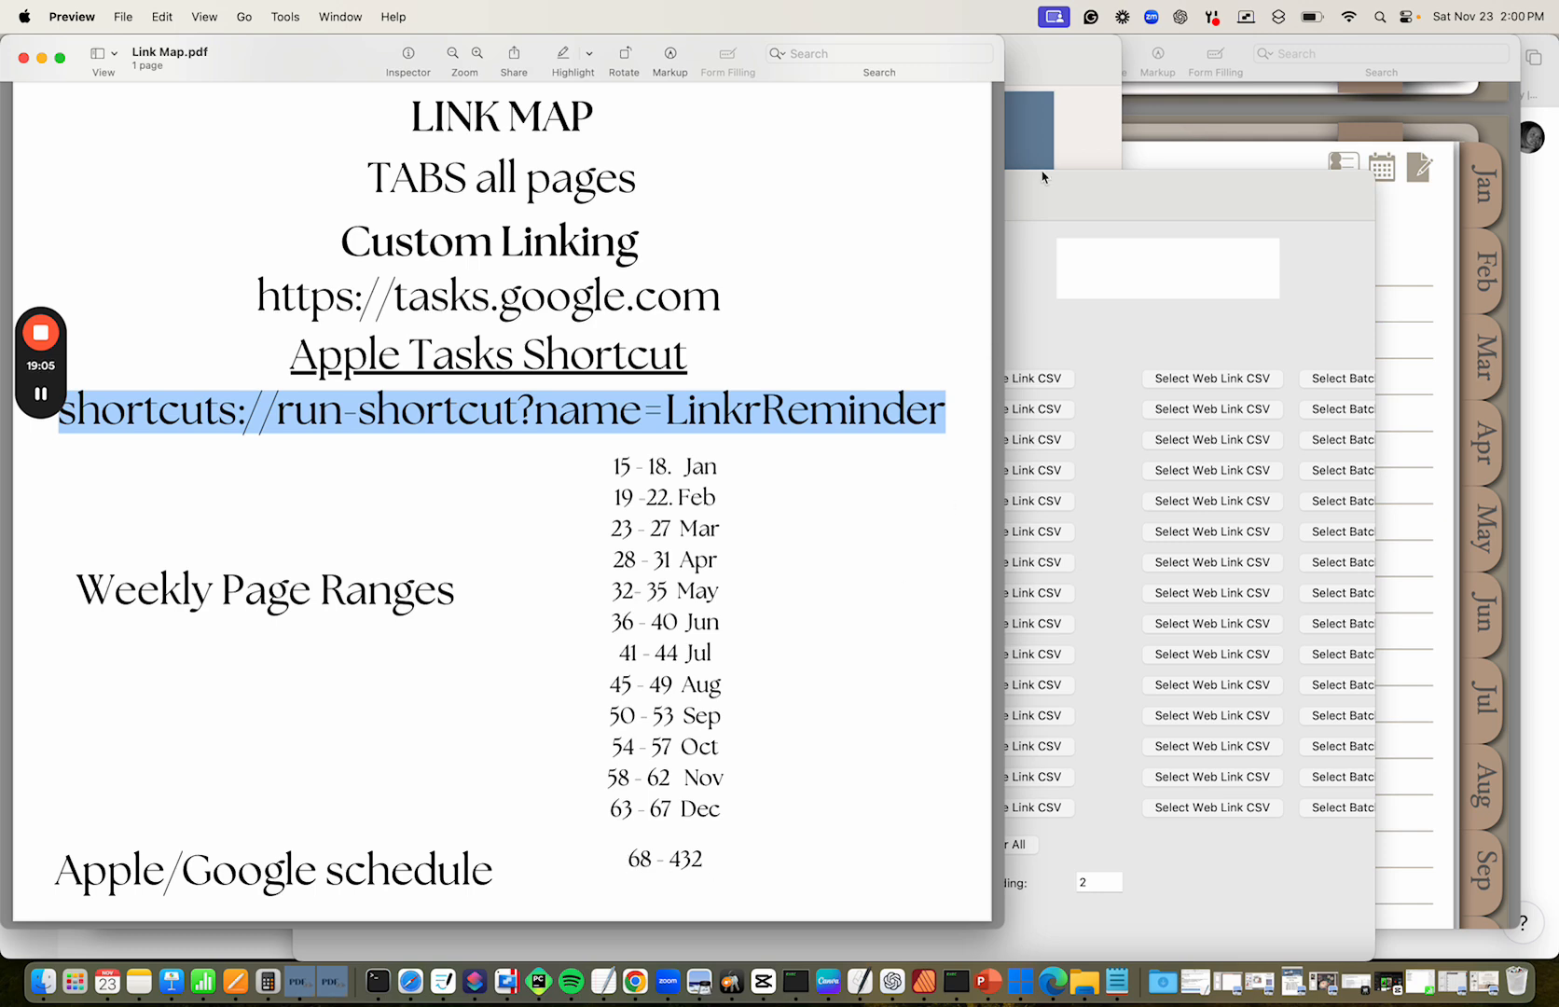
{"action": "left_click", "coordinate": [1060, 202]}
{"action": "left_click", "coordinate": [516, 376]}
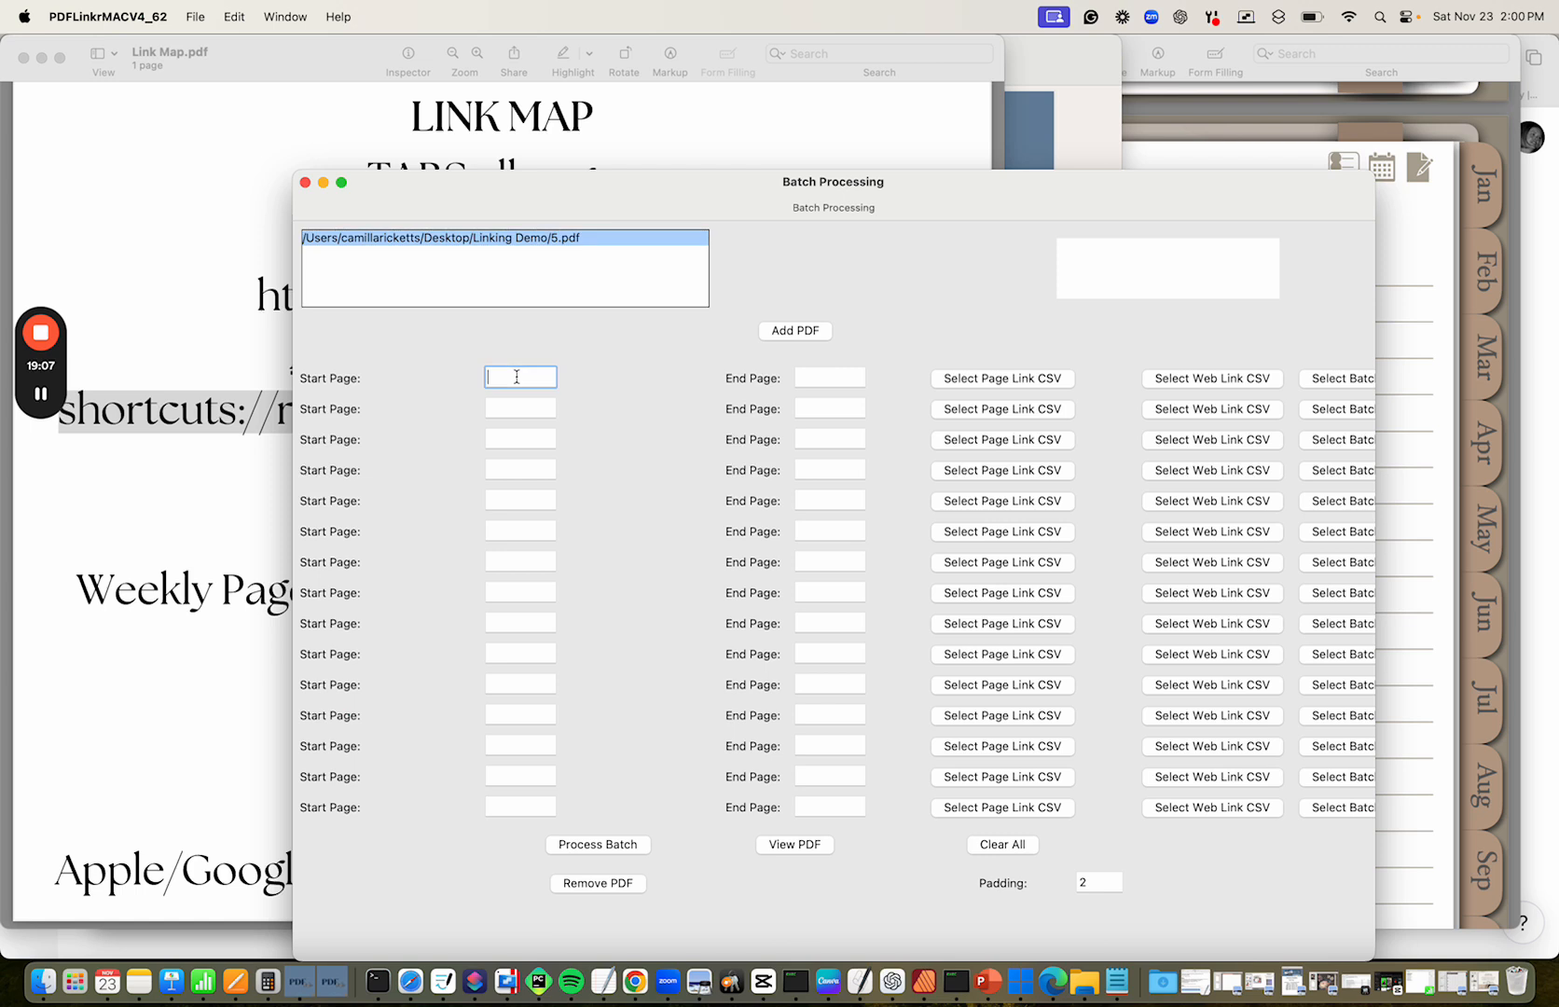
{"action": "left_click", "coordinate": [816, 376]}
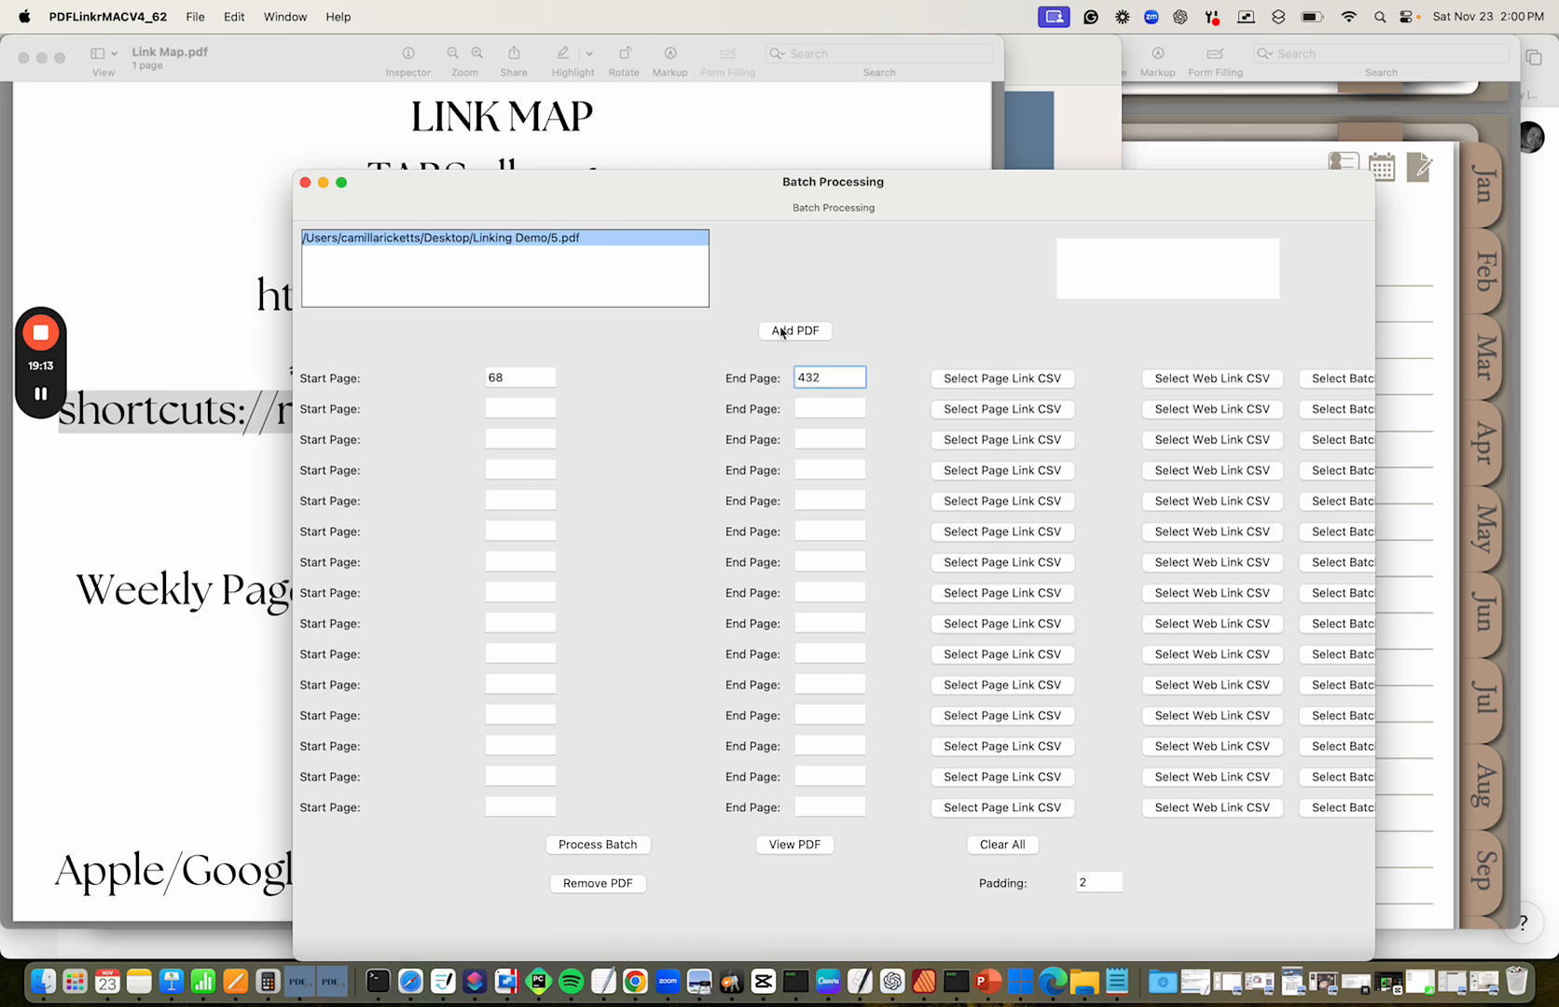
Step: View page 68 of 5.pdf and set the hour labels column from 6 am to 11 pm as the link area
{"action": "left_click", "coordinate": [808, 844]}
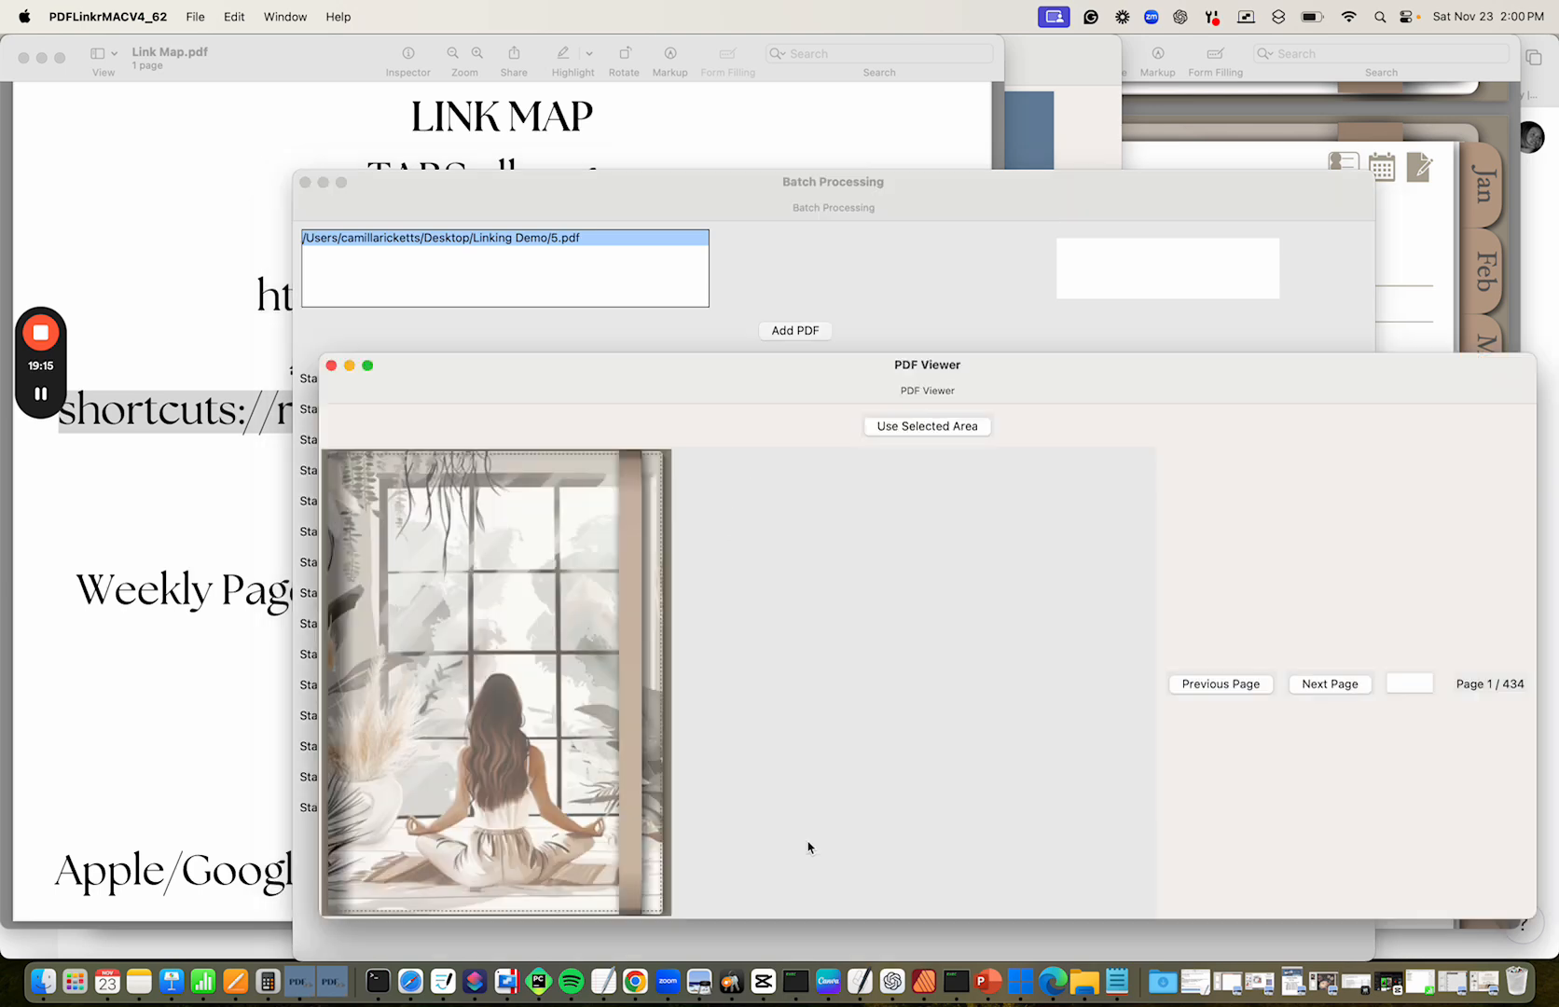
{"action": "left_click", "coordinate": [1401, 684]}
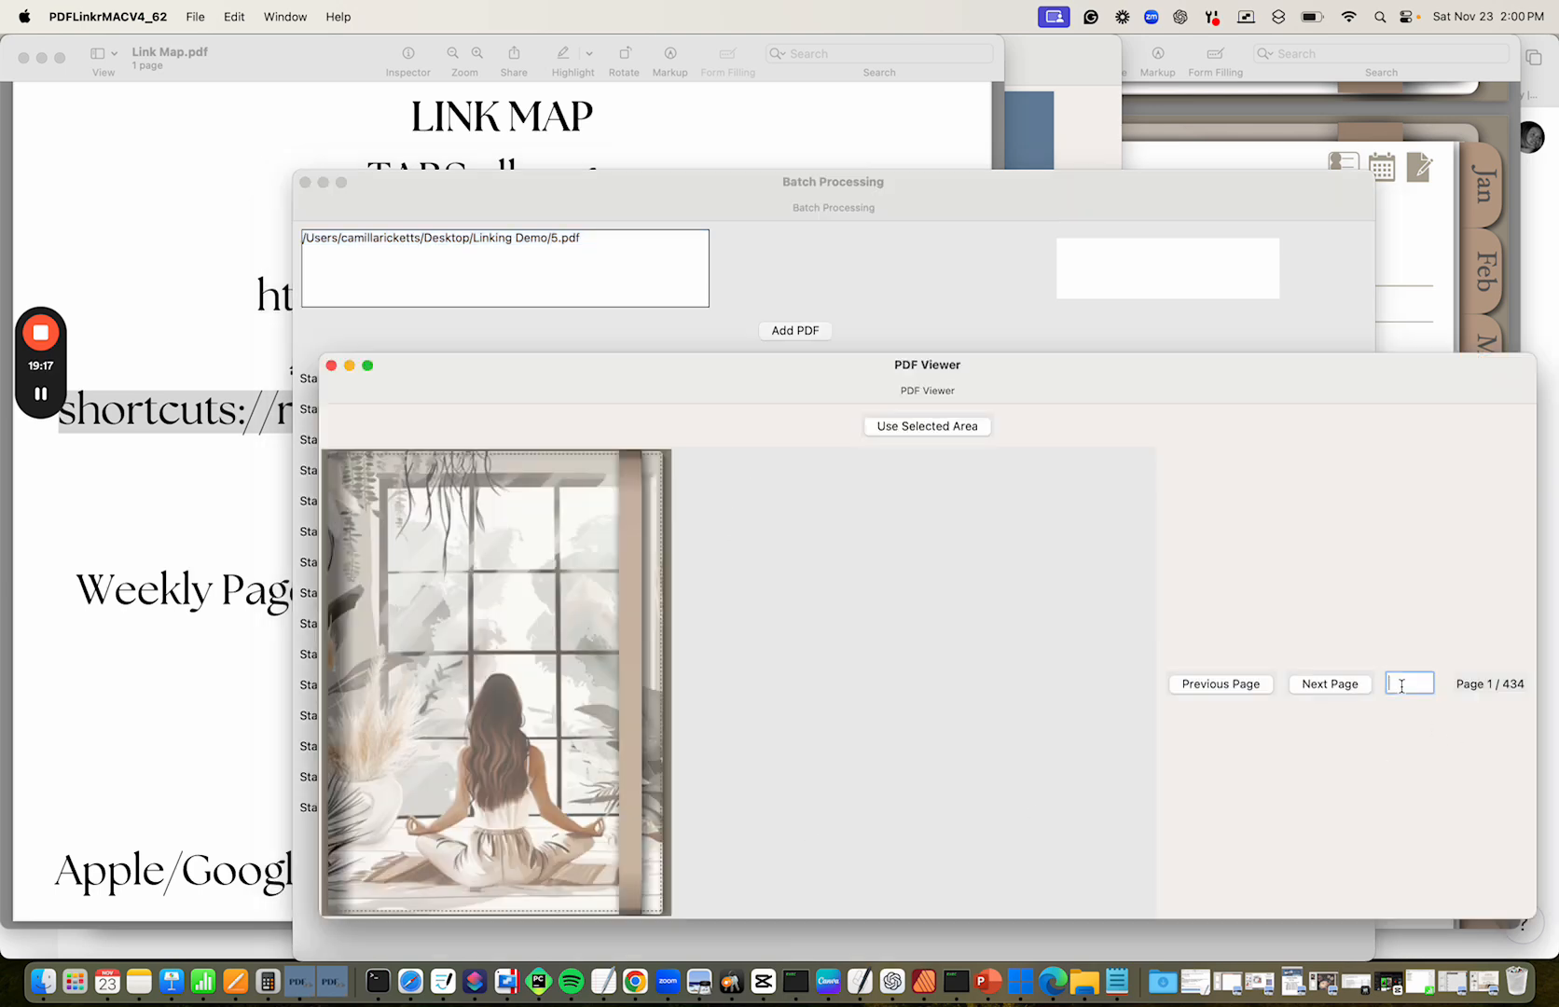
{"action": "key", "text": "Return"}
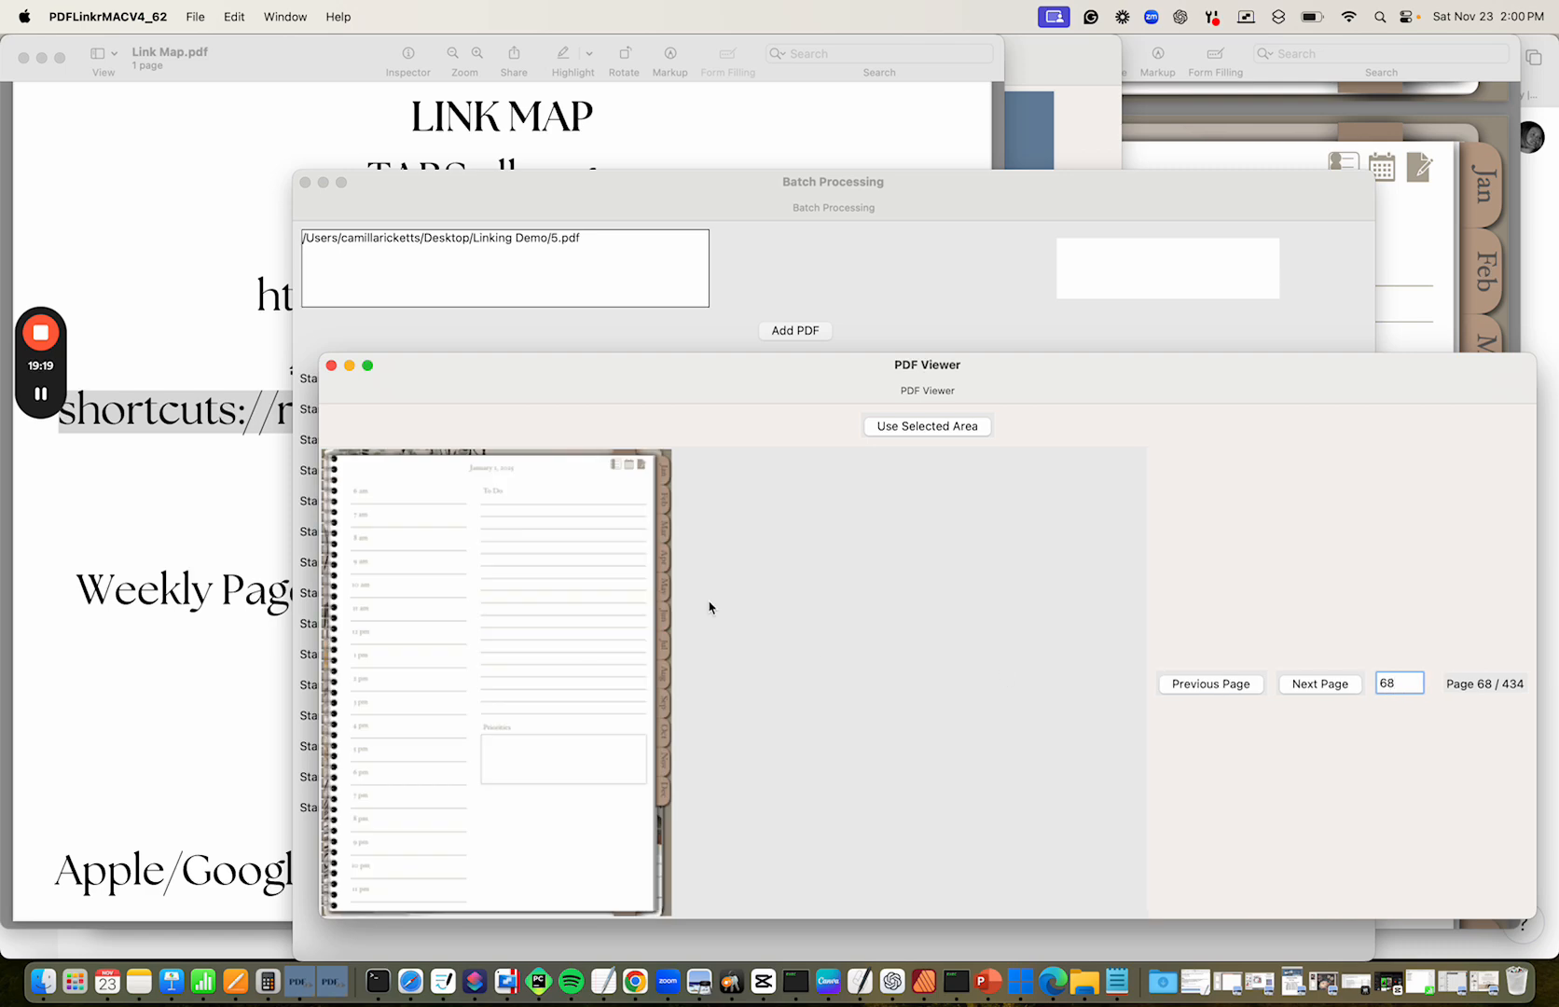
{"action": "left_click_drag", "start_coordinate": [935, 381], "coordinate": [627, 291]}
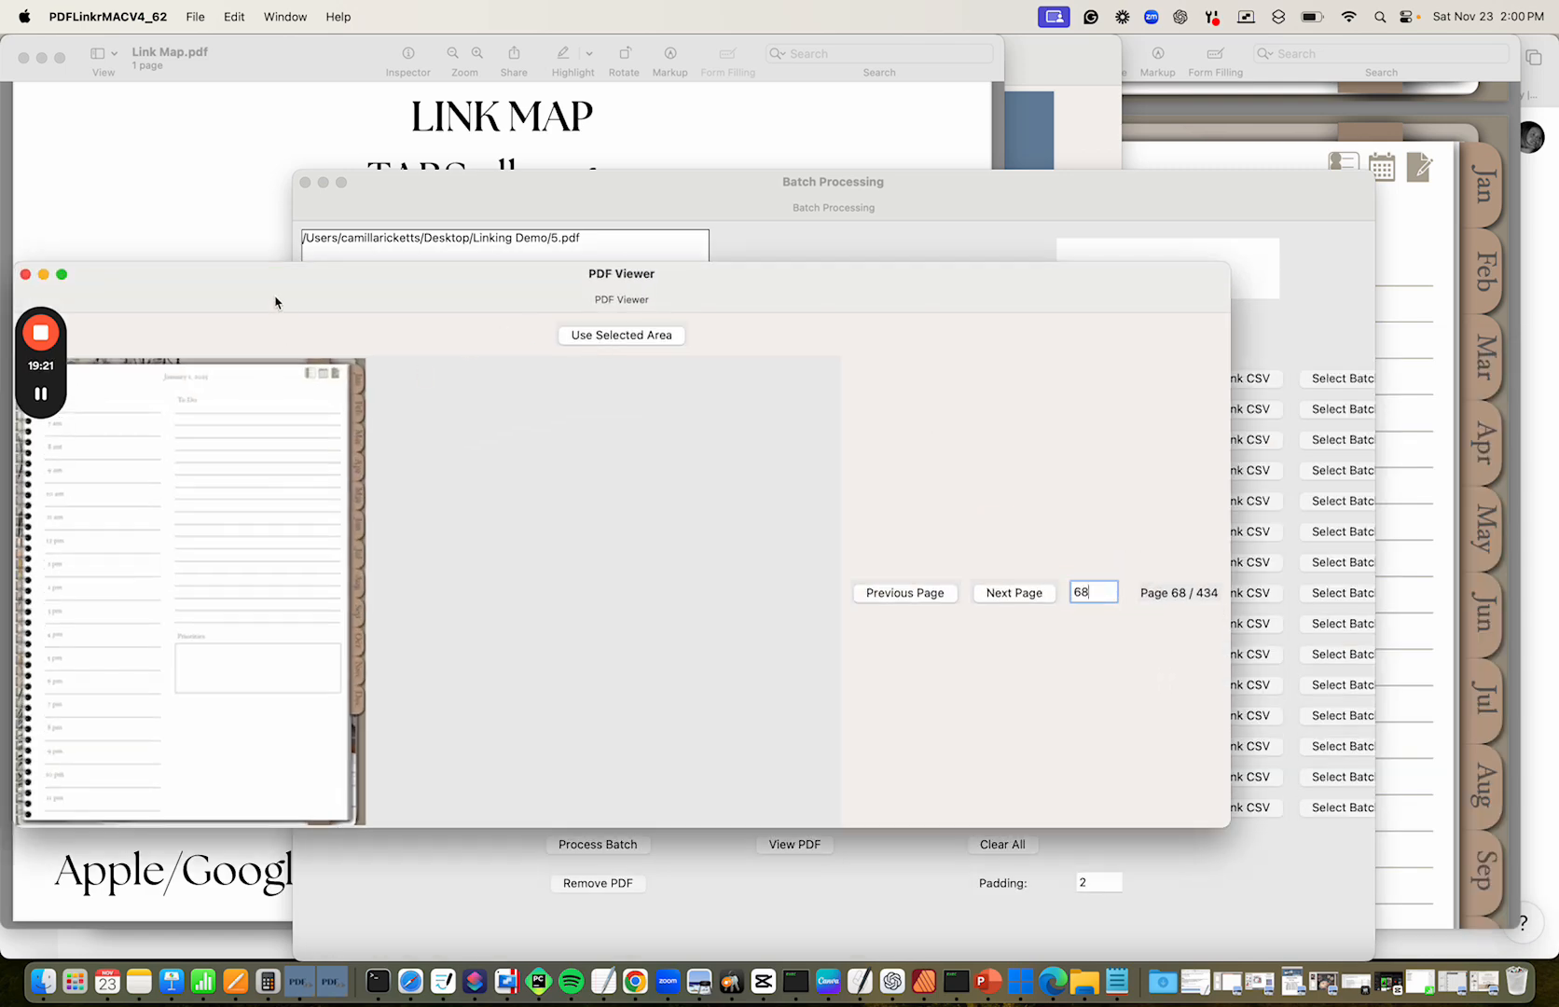
{"action": "left_click_drag", "start_coordinate": [257, 278], "coordinate": [452, 239]}
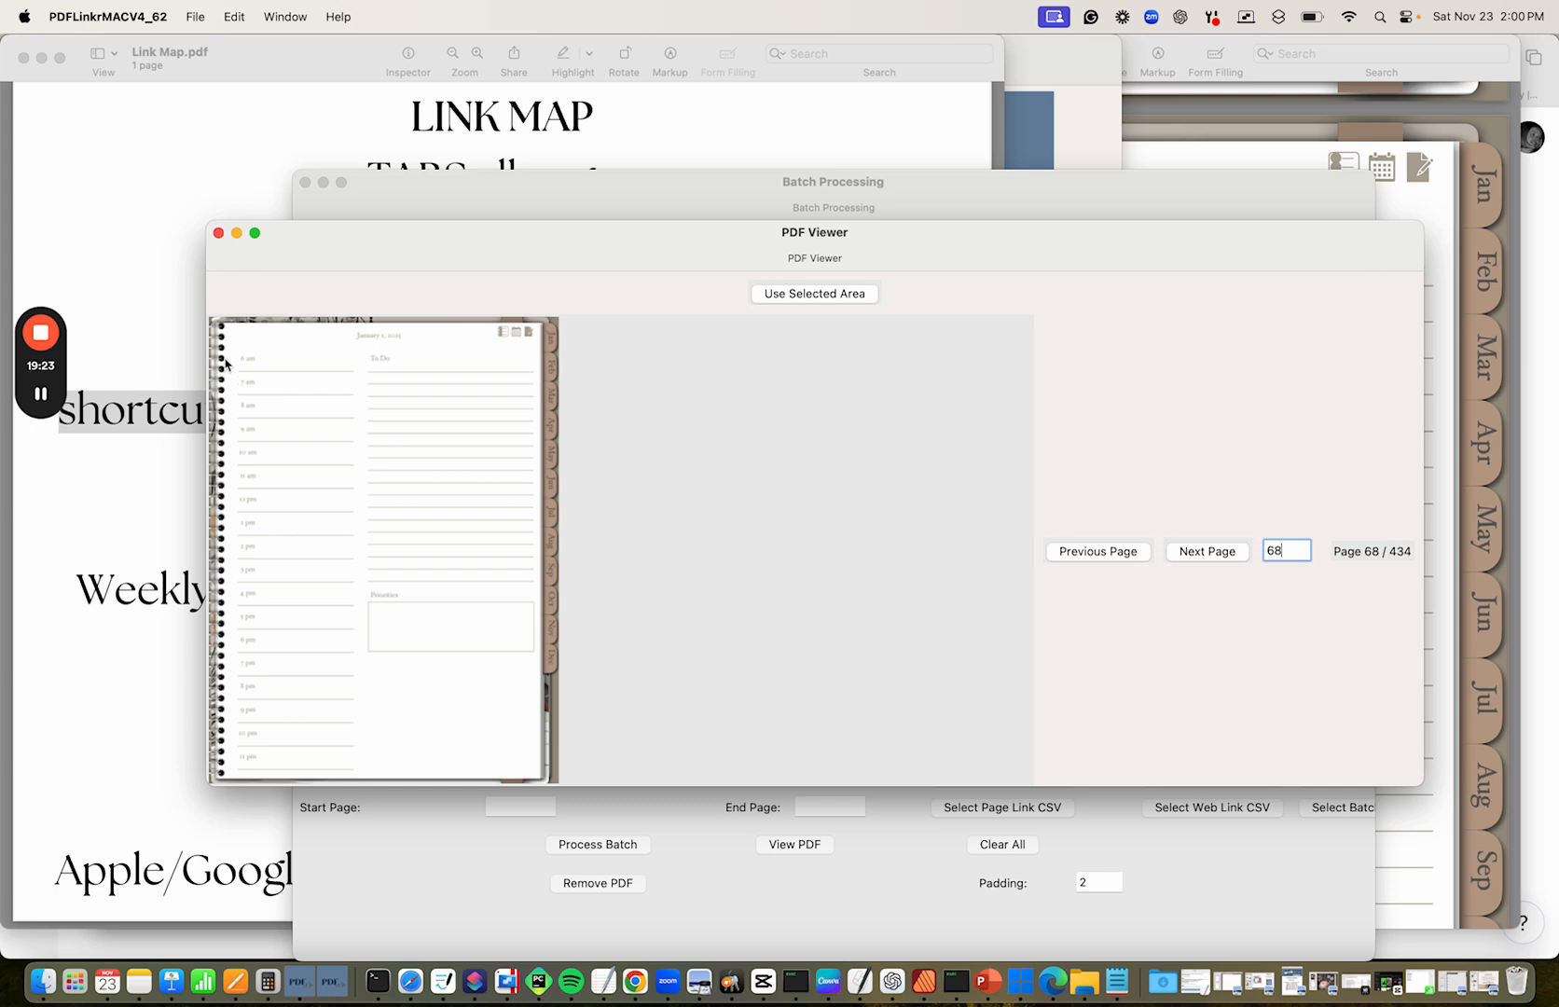
{"action": "left_click_drag", "start_coordinate": [230, 345], "coordinate": [268, 781]}
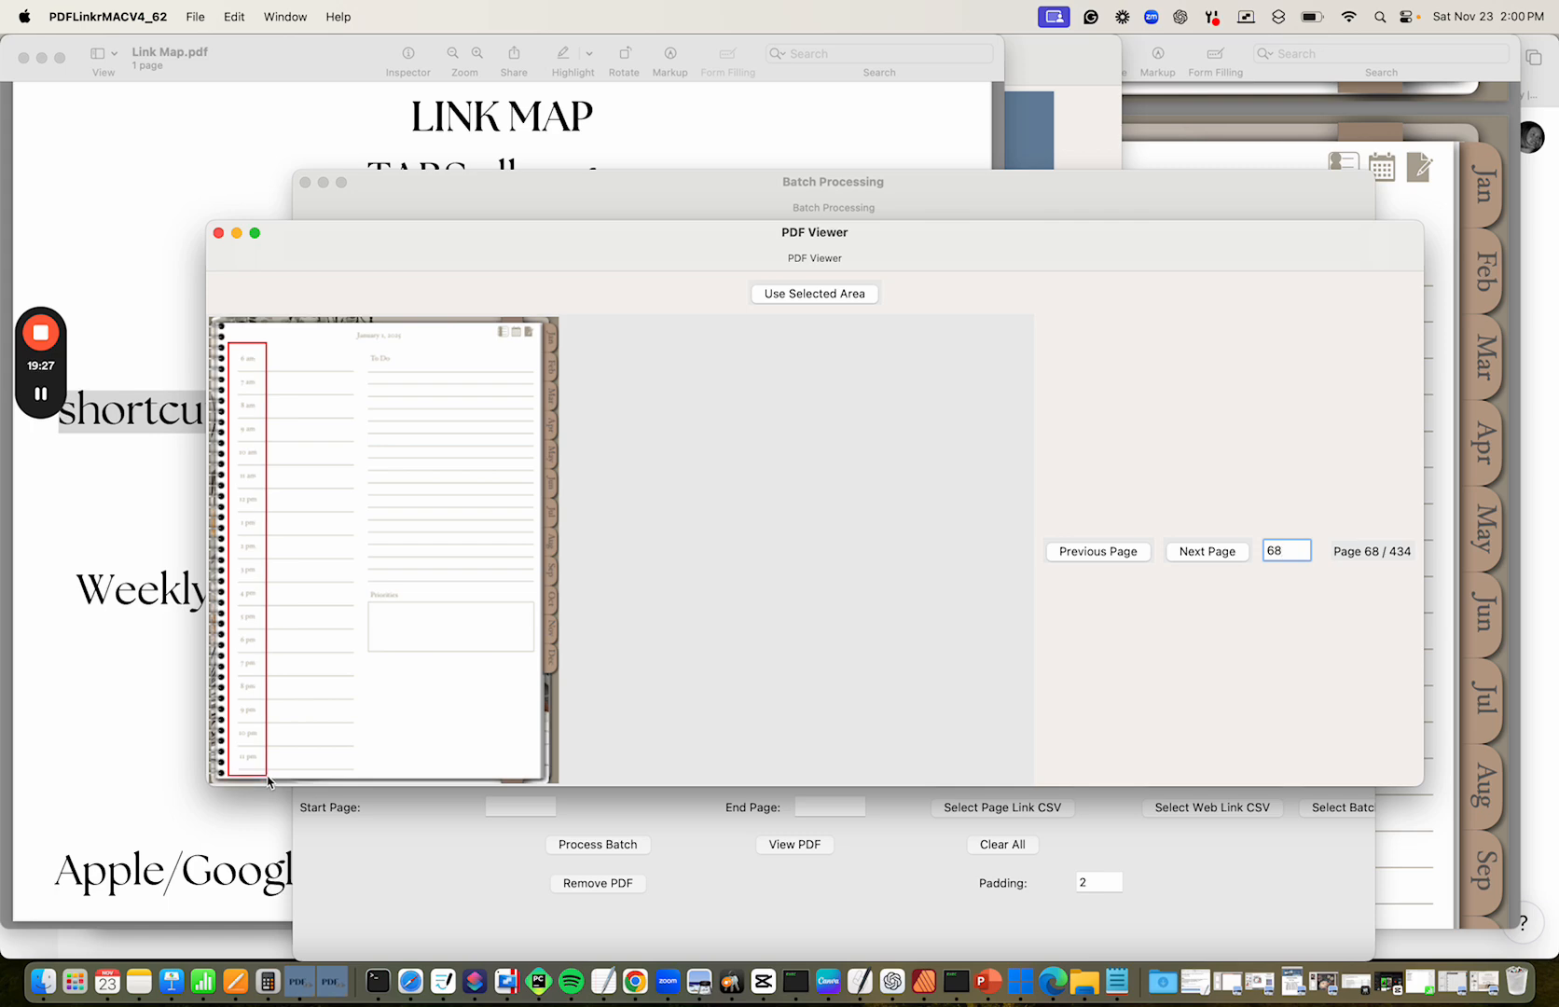
{"action": "left_click", "coordinate": [839, 296]}
{"action": "left_click", "coordinate": [219, 234]}
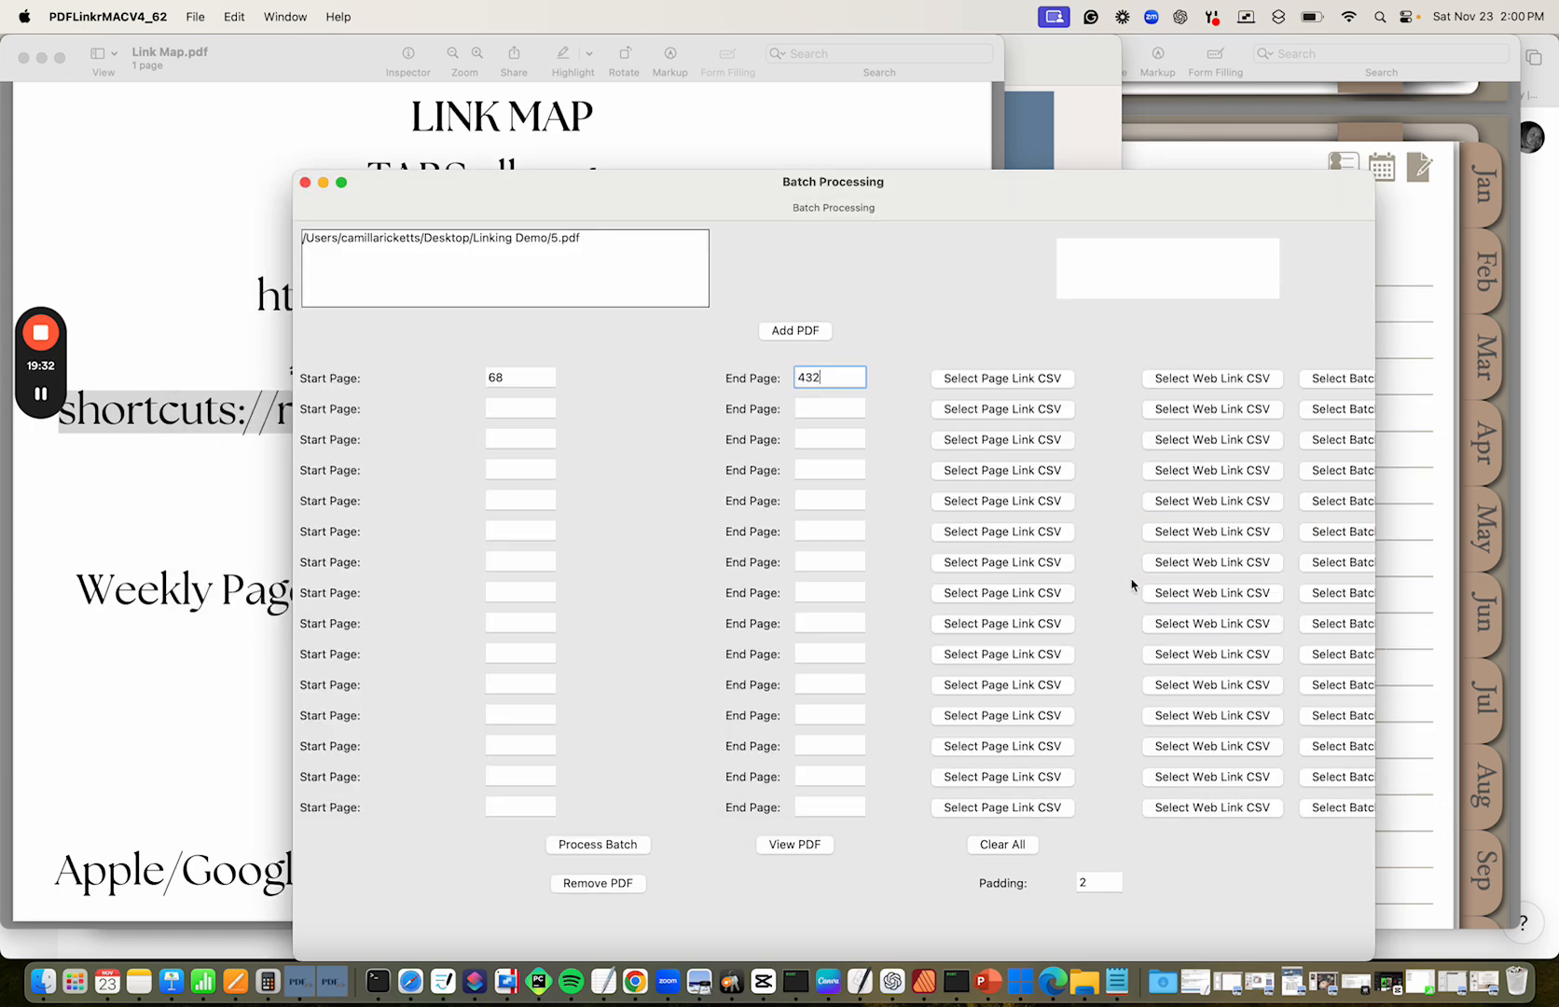
Step: Load all 2025 Google Calendar link CSVs, 20250101 through 20251231, from 2025 Monday Start CSVs as the first row's batch CSVs
{"action": "left_click_drag", "start_coordinate": [1376, 367], "coordinate": [1448, 366]}
{"action": "left_click", "coordinate": [1363, 382]}
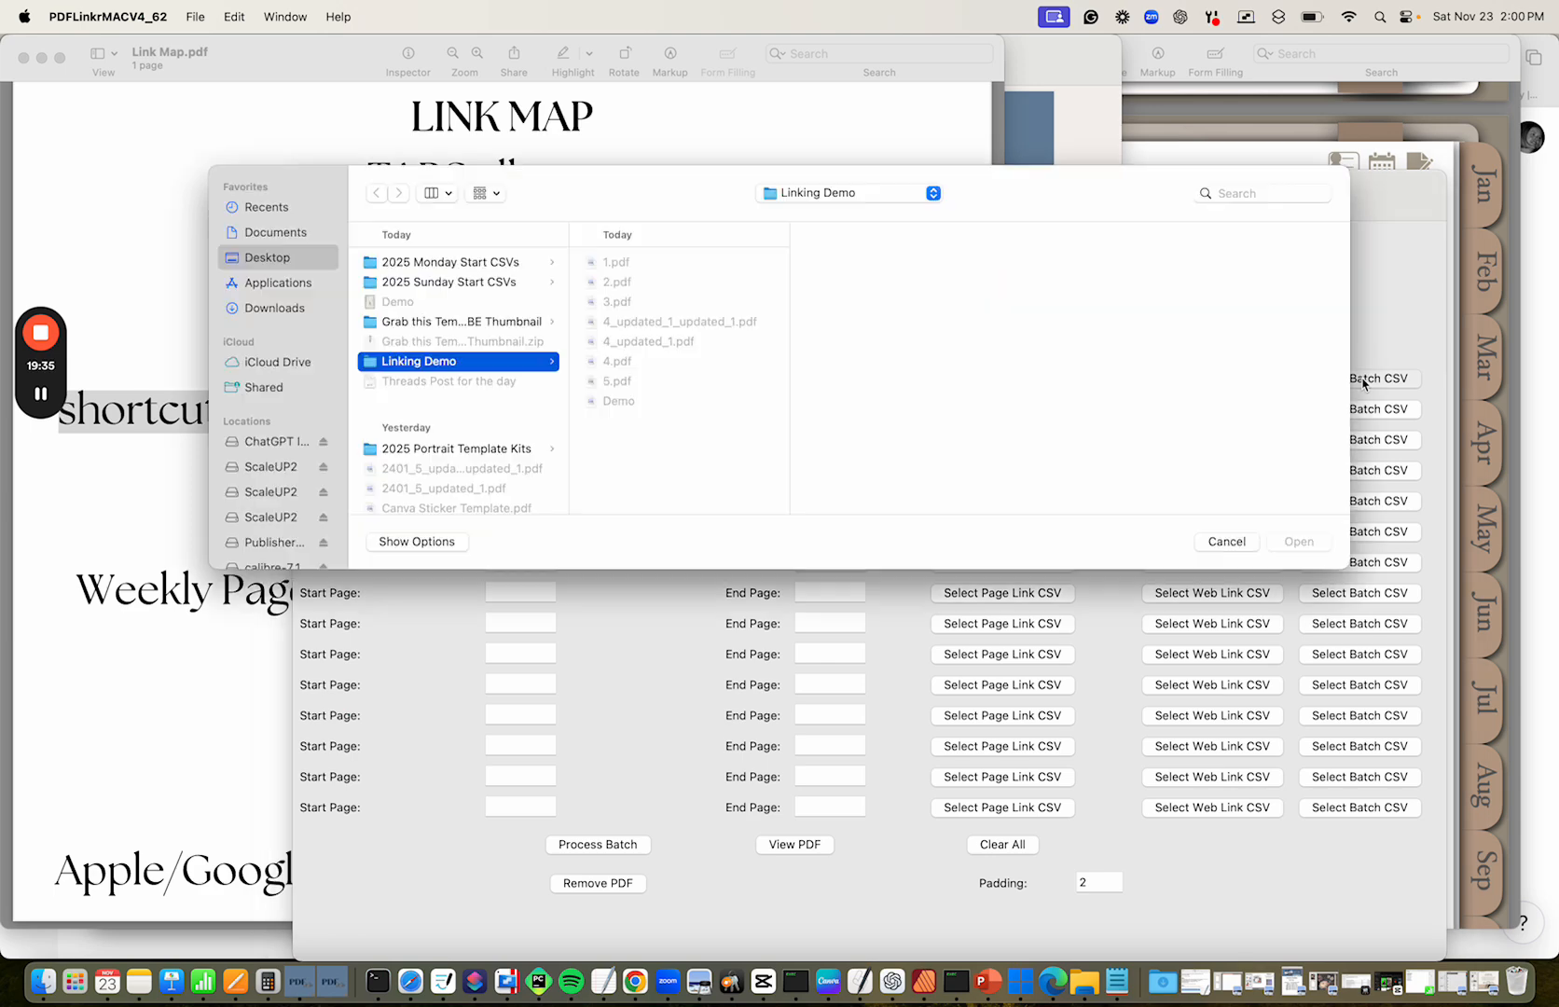
{"action": "left_click", "coordinate": [473, 265]}
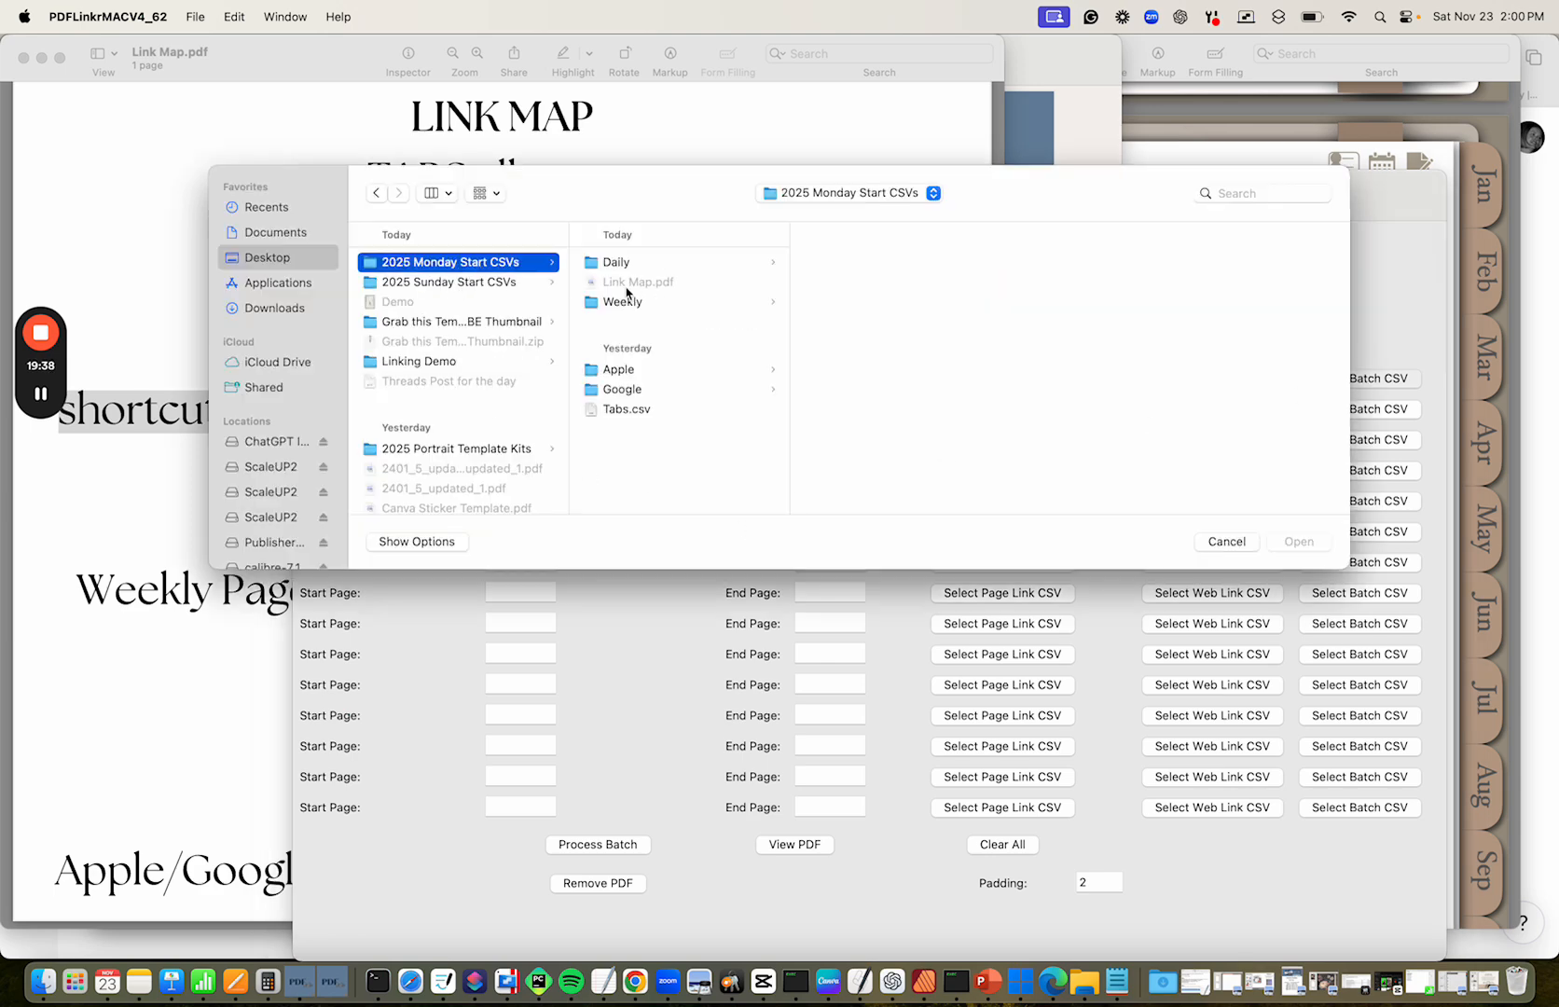
{"action": "left_click", "coordinate": [625, 391]}
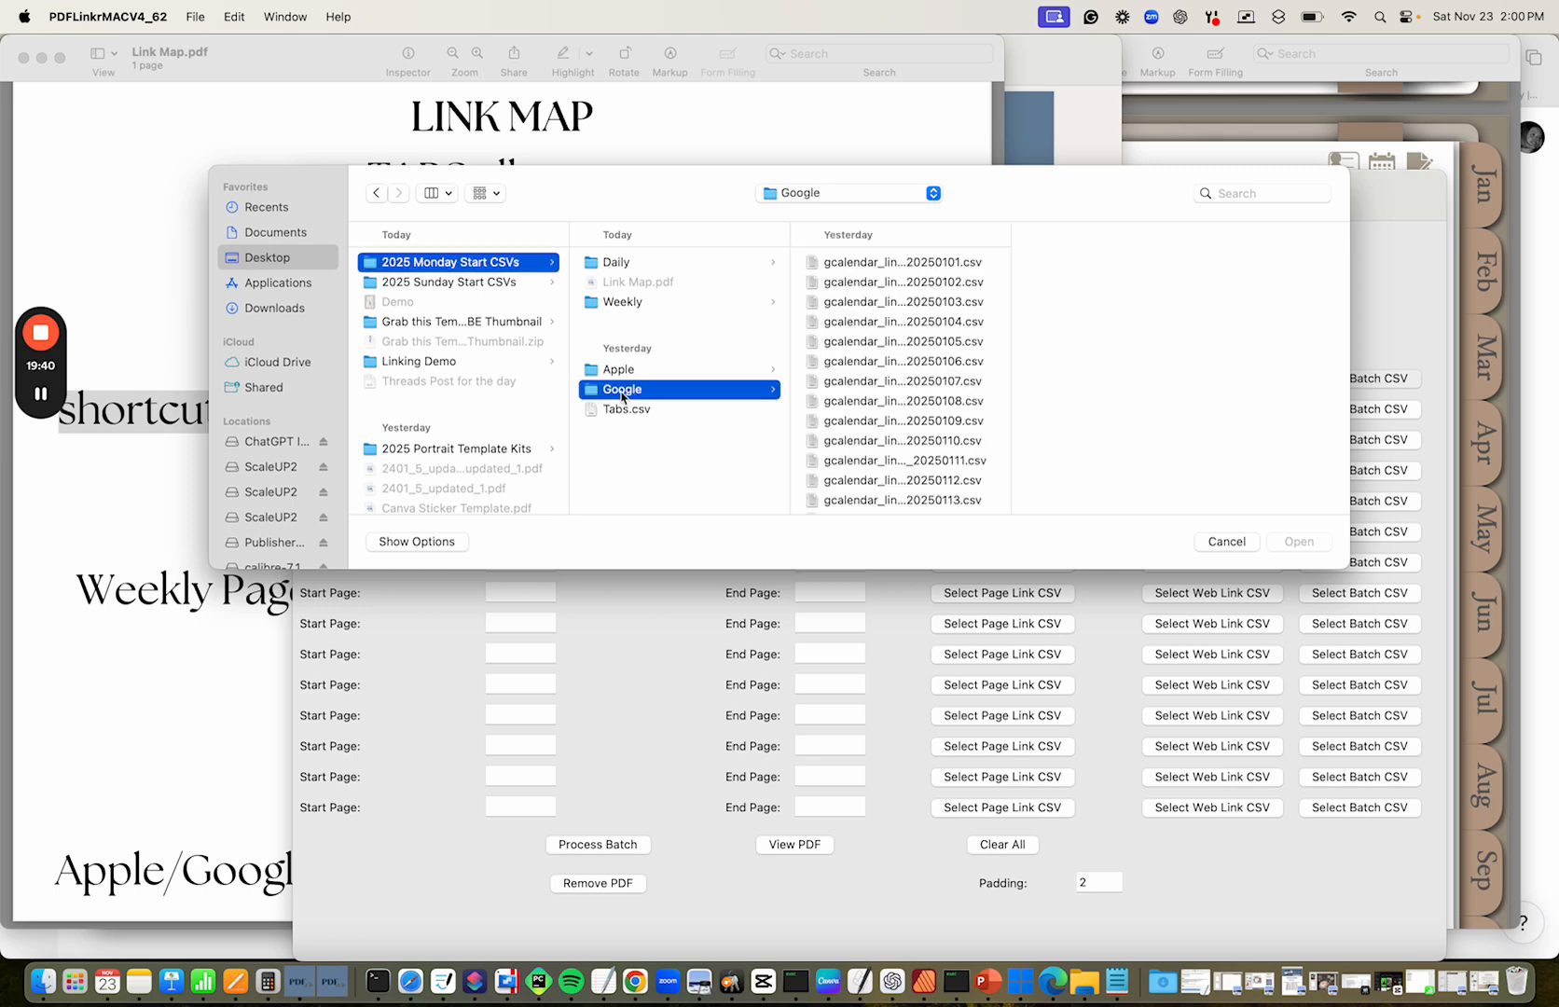
{"action": "left_click", "coordinate": [932, 266]}
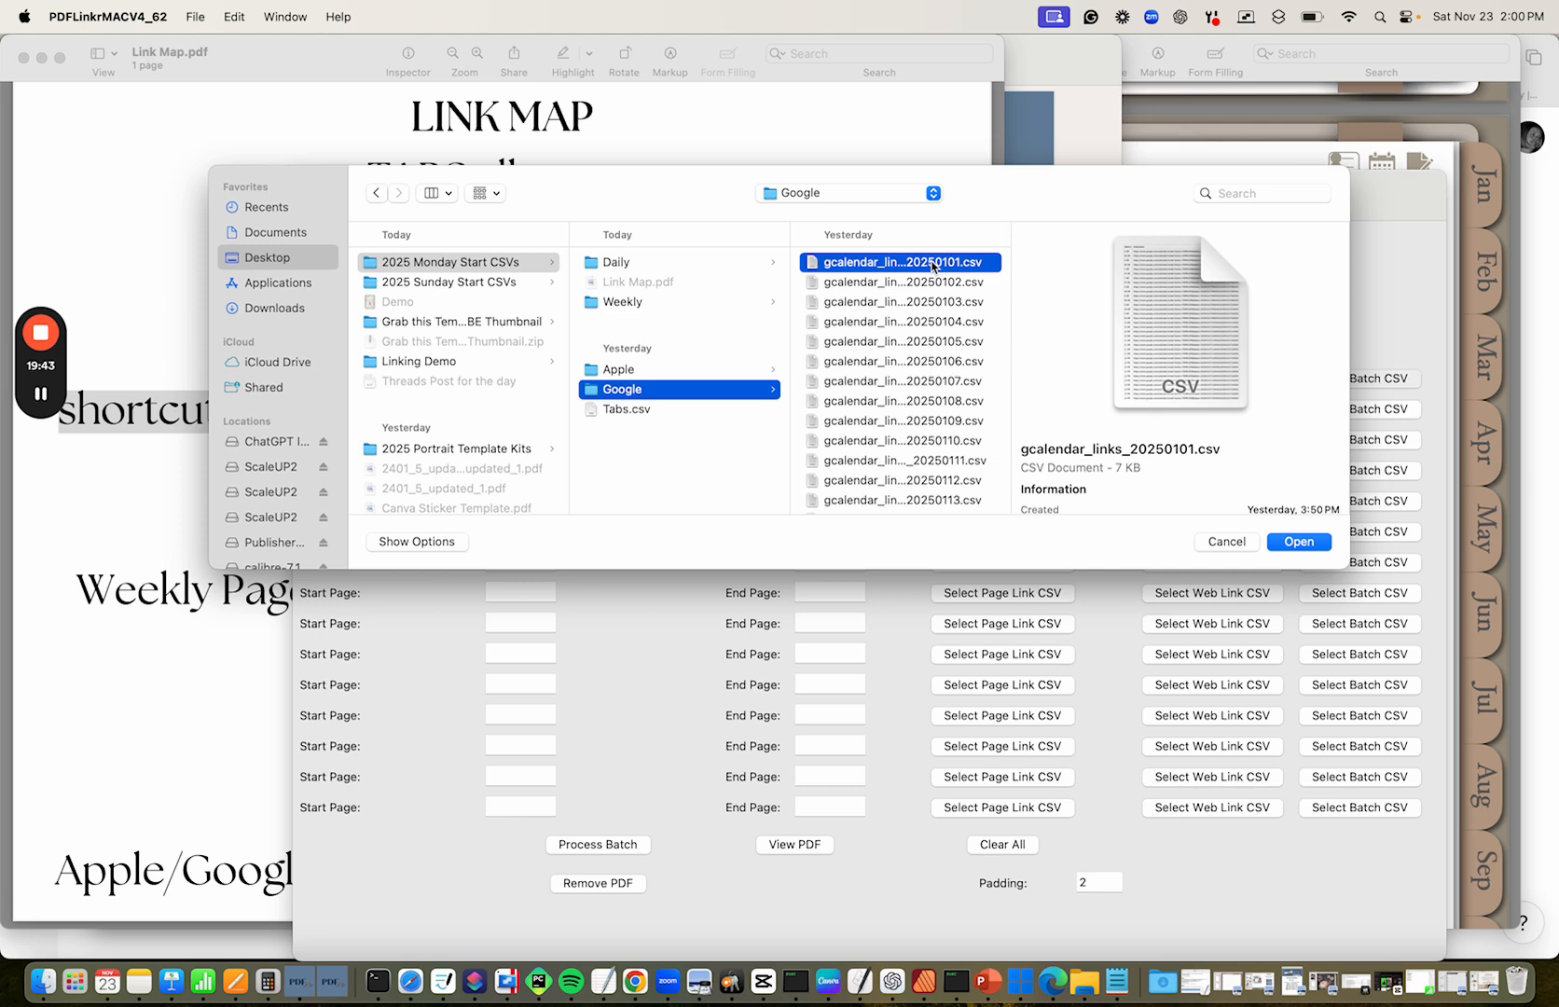
{"action": "scroll", "coordinate": [935, 387], "scroll_direction": "down", "scroll_amount": 10}
{"action": "scroll", "coordinate": [935, 388], "scroll_direction": "down", "scroll_amount": 15}
{"action": "left_click_drag", "start_coordinate": [1005, 309], "coordinate": [1009, 536]}
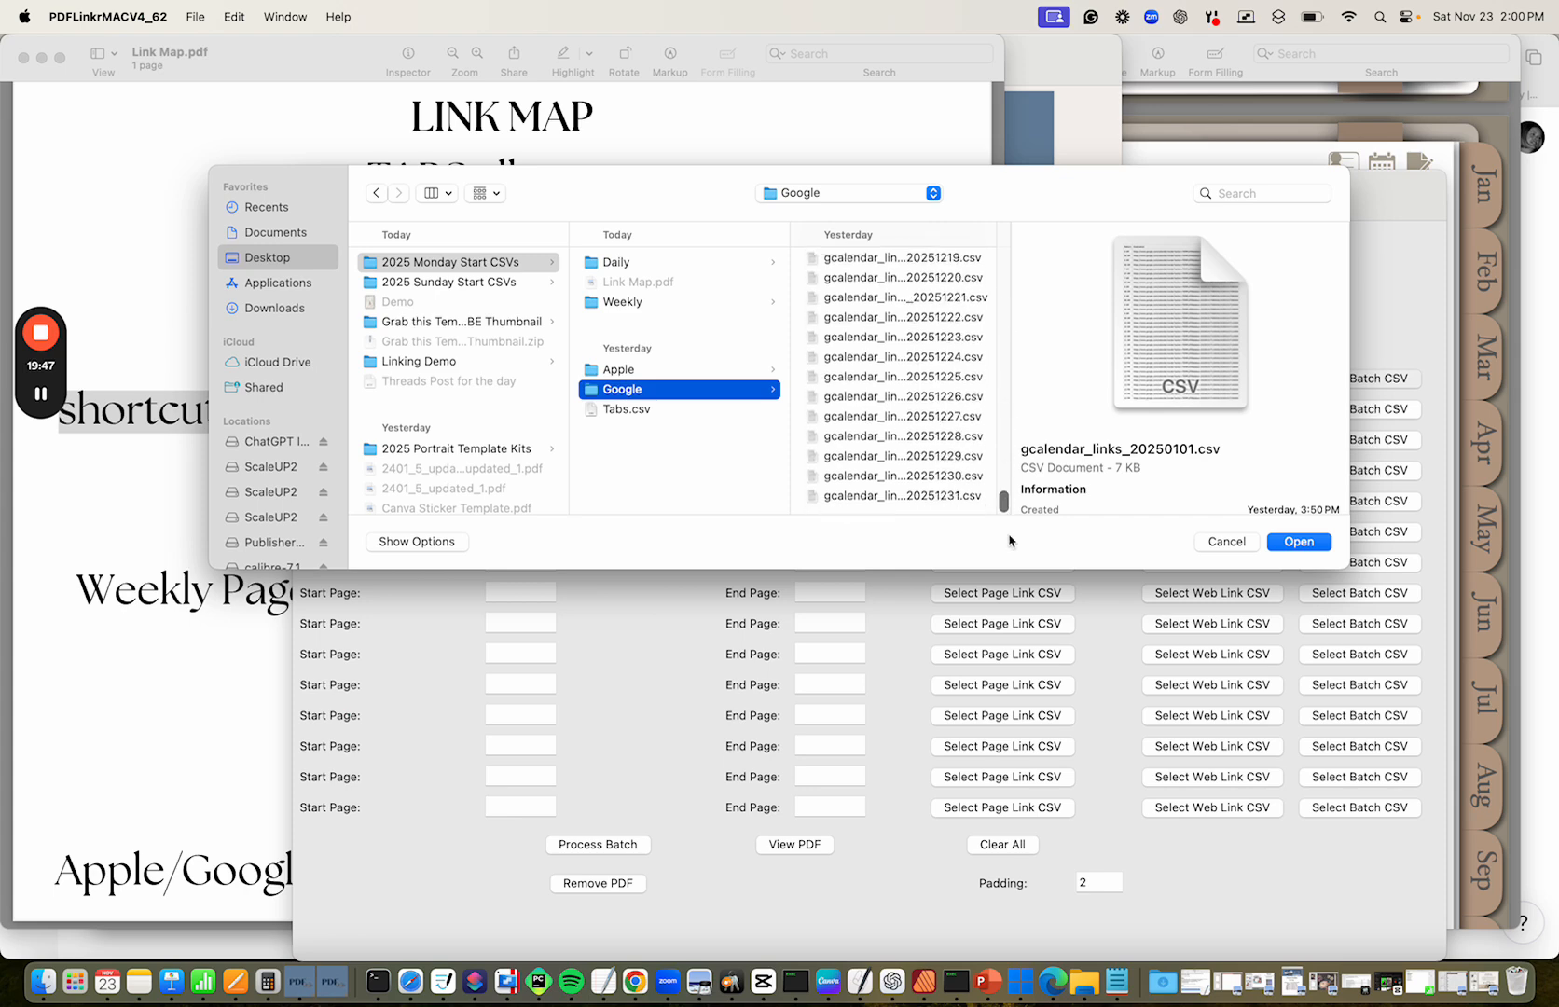
{"action": "left_click", "coordinate": [903, 495], "text": "shift"}
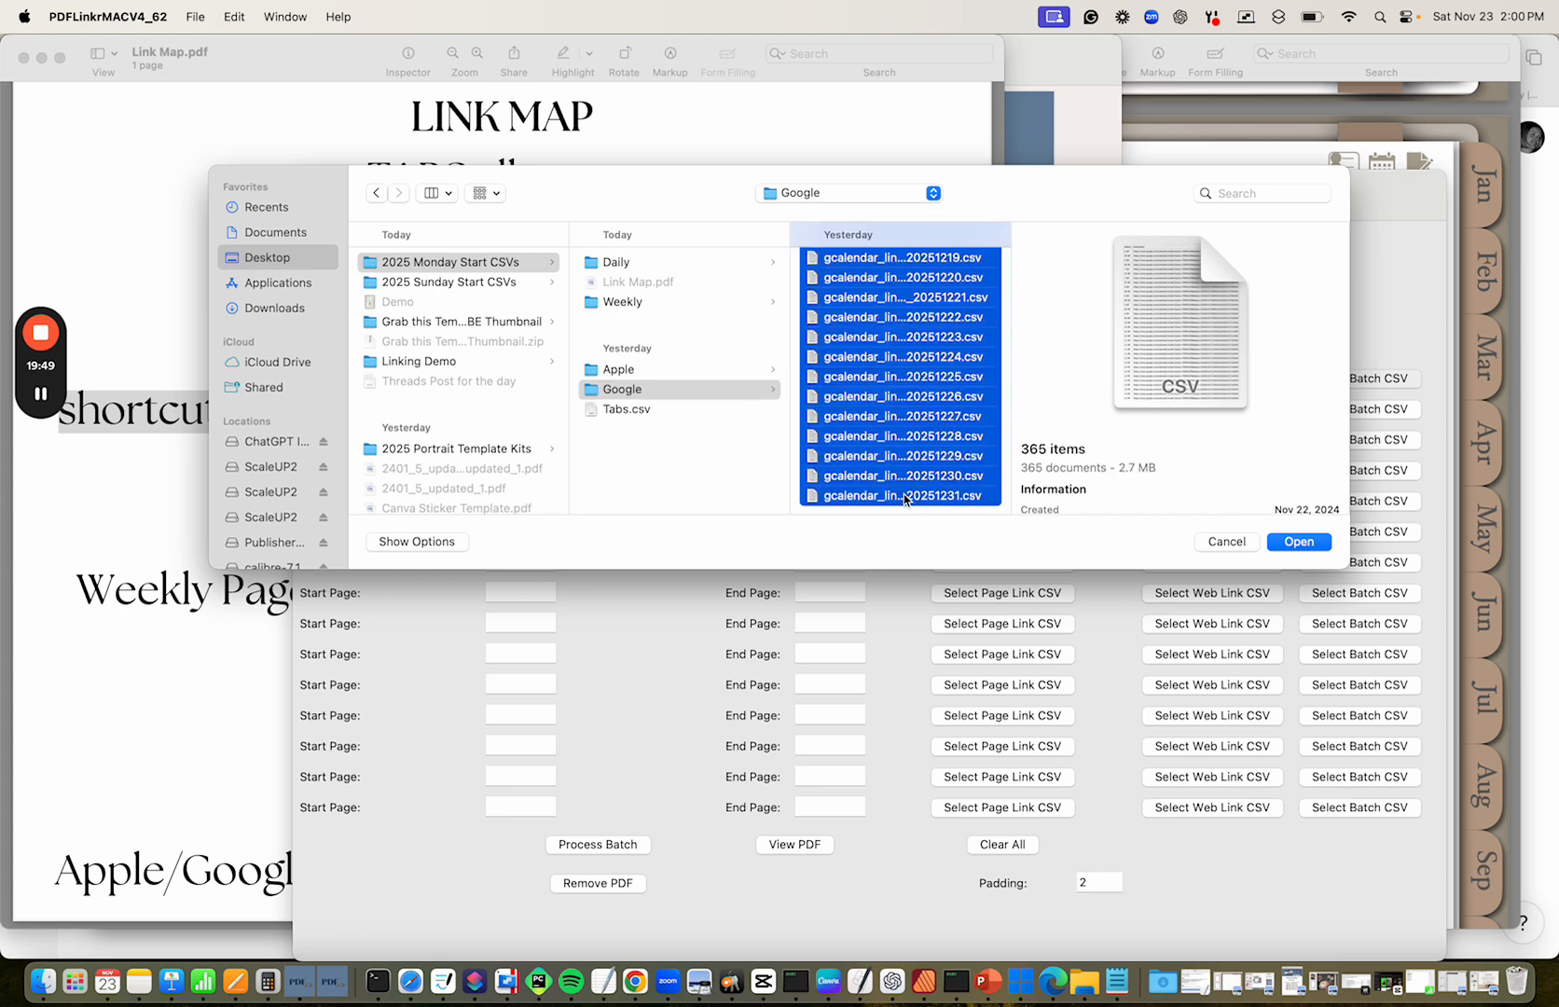
{"action": "left_click", "coordinate": [1298, 542]}
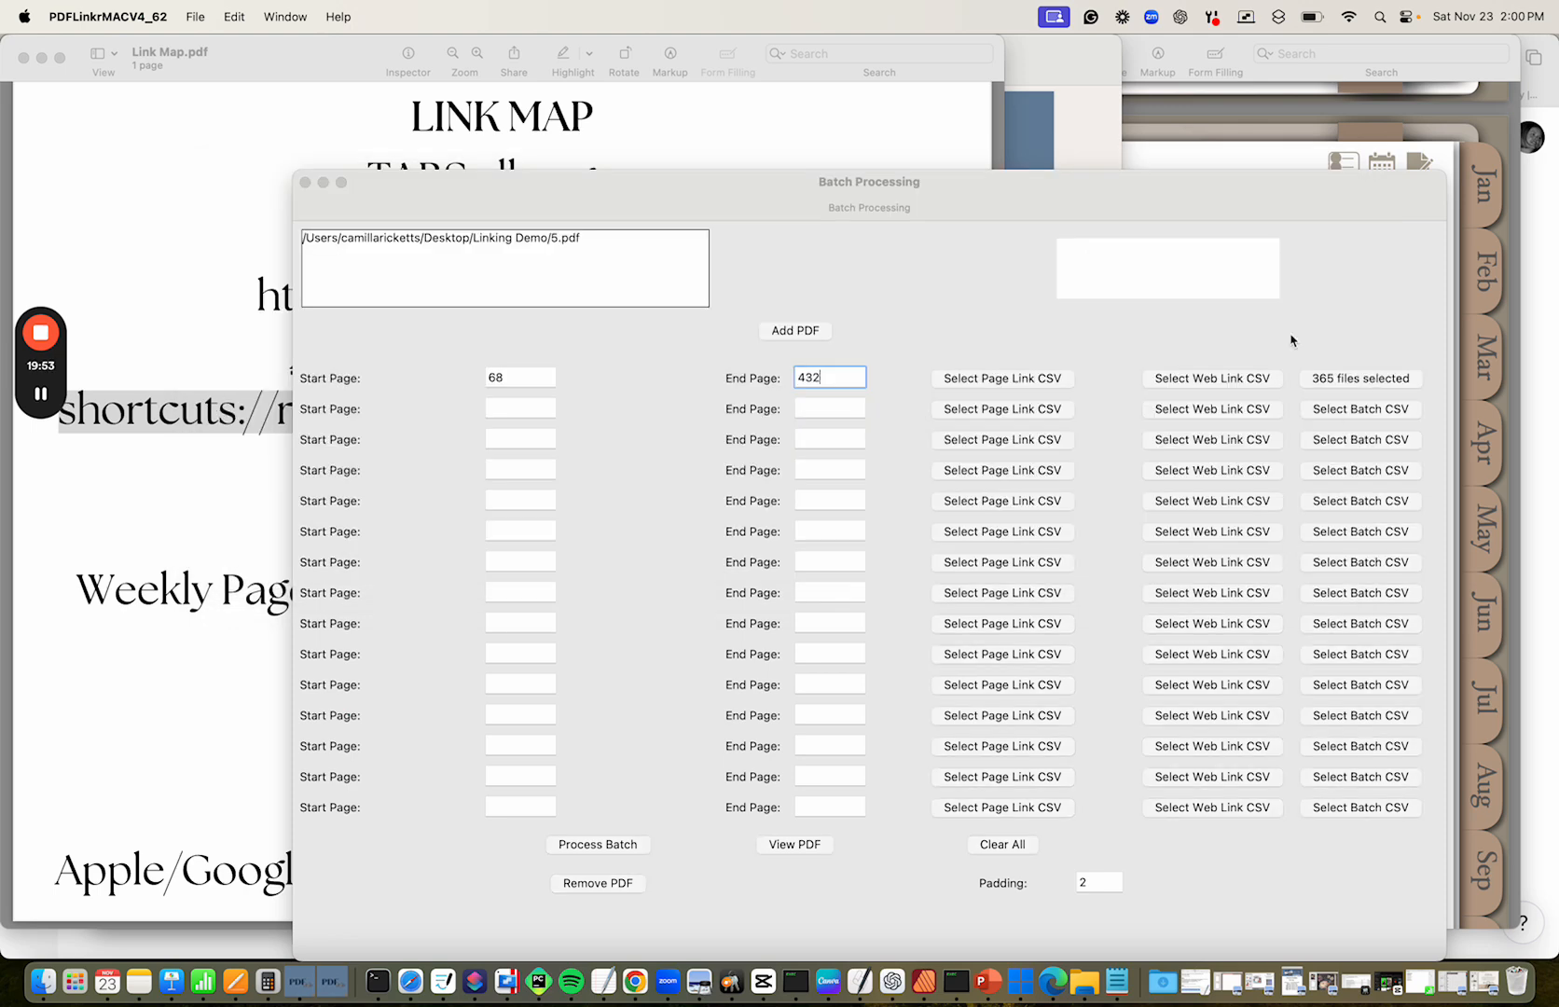
Step: Select 5.pdf in the Batch Processing list, process the batch, and dismiss the completion dialog
{"action": "triple_click", "coordinate": [557, 241]}
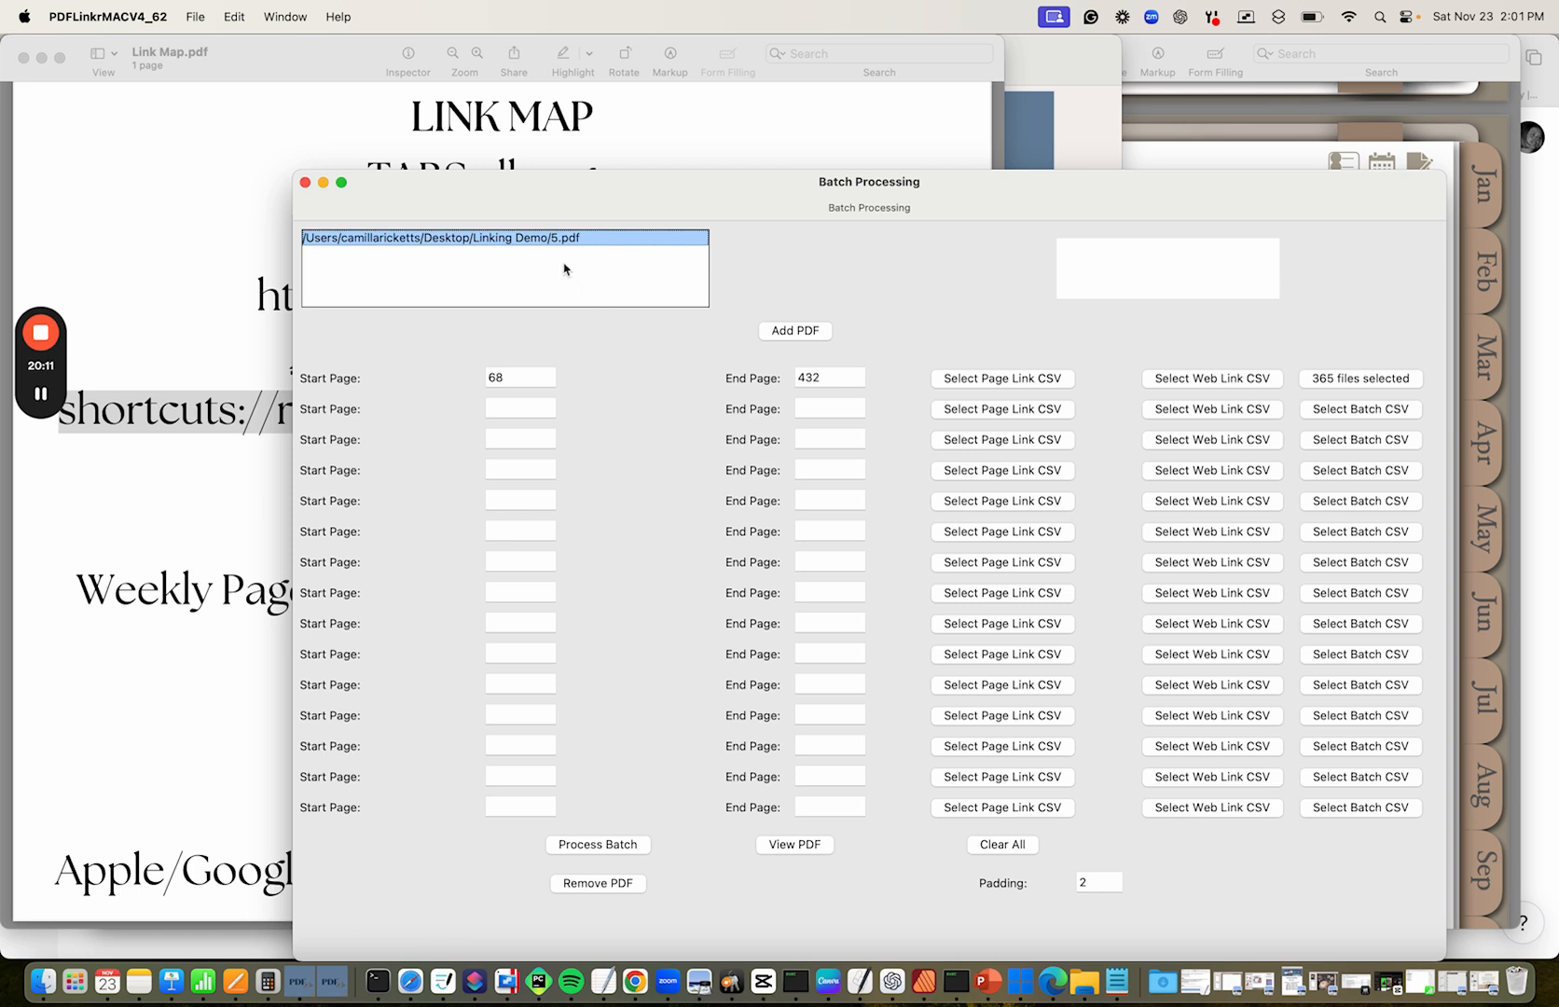
{"action": "left_click", "coordinate": [600, 848]}
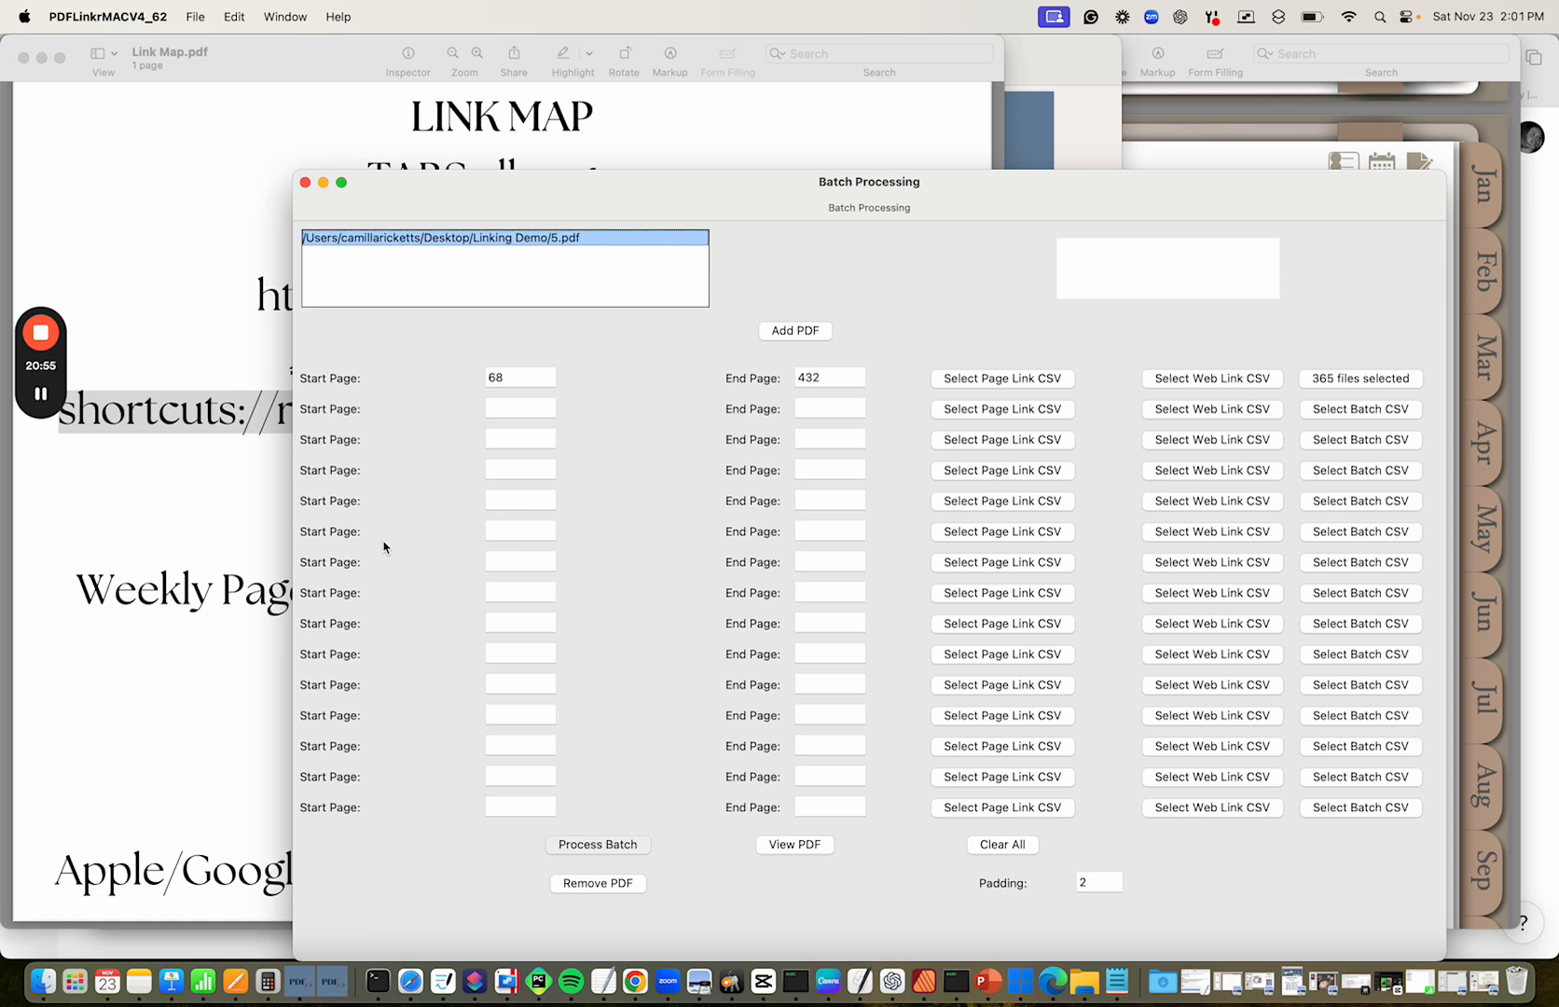
{"action": "mouse_move", "coordinate": [41, 394]}
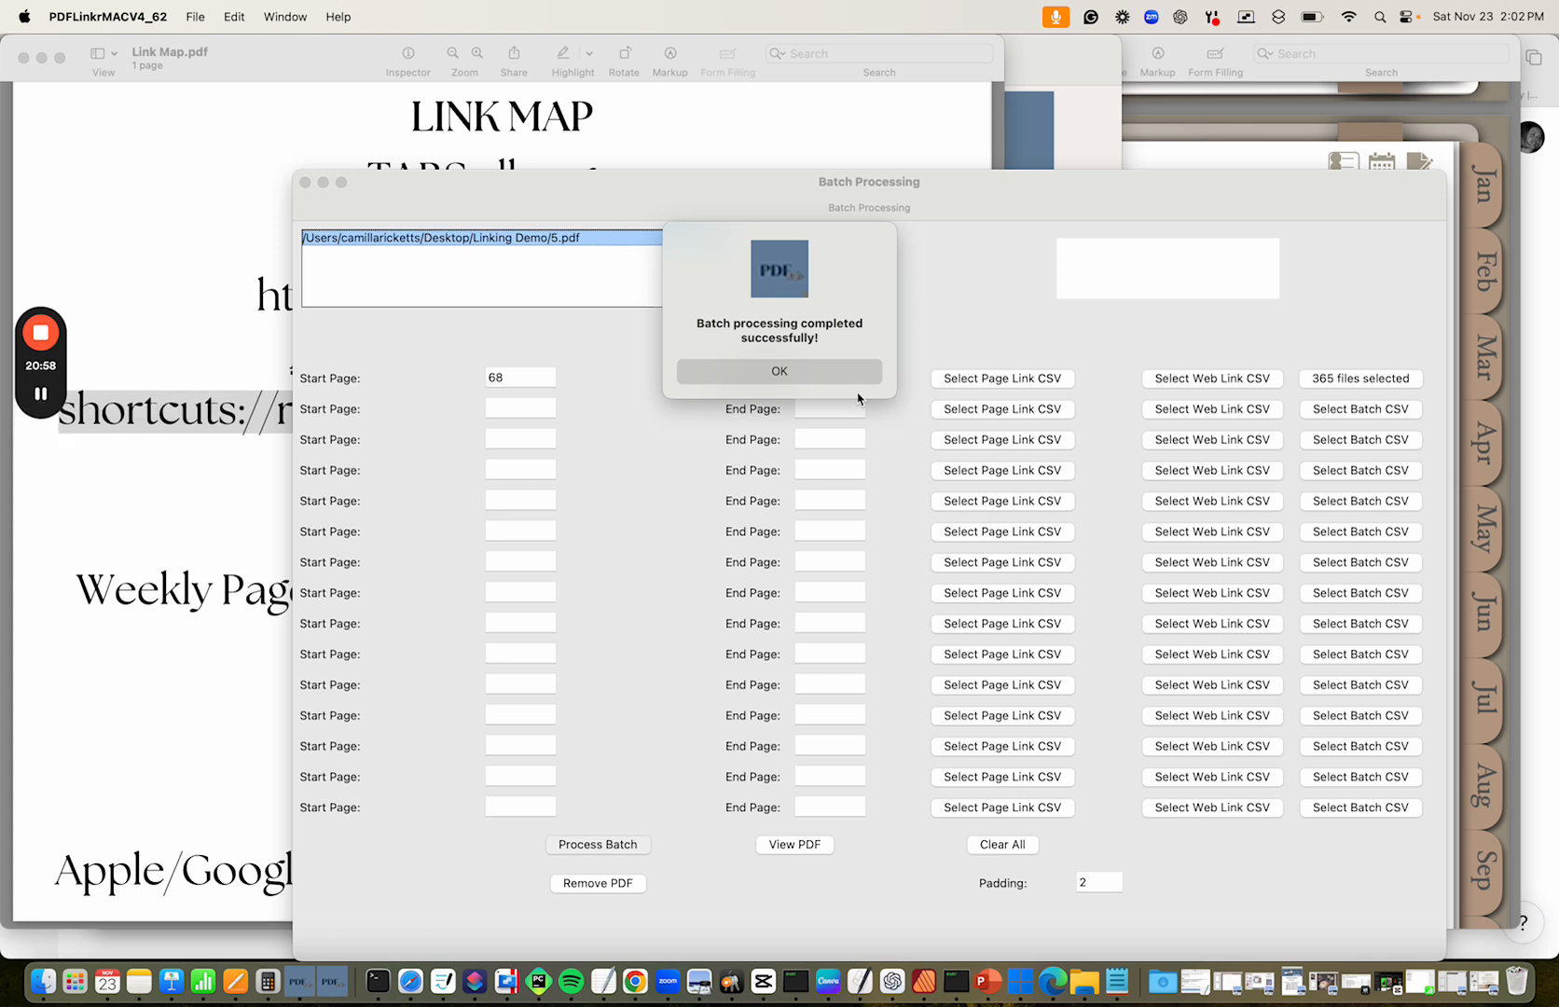
{"action": "left_click", "coordinate": [828, 289]}
{"action": "left_click", "coordinate": [779, 372]}
Step: Switch to Finder, open 5_updated_1.pdf from the Linking Demo folder, and follow the January 1 link on page 3
{"action": "left_click", "coordinate": [44, 981]}
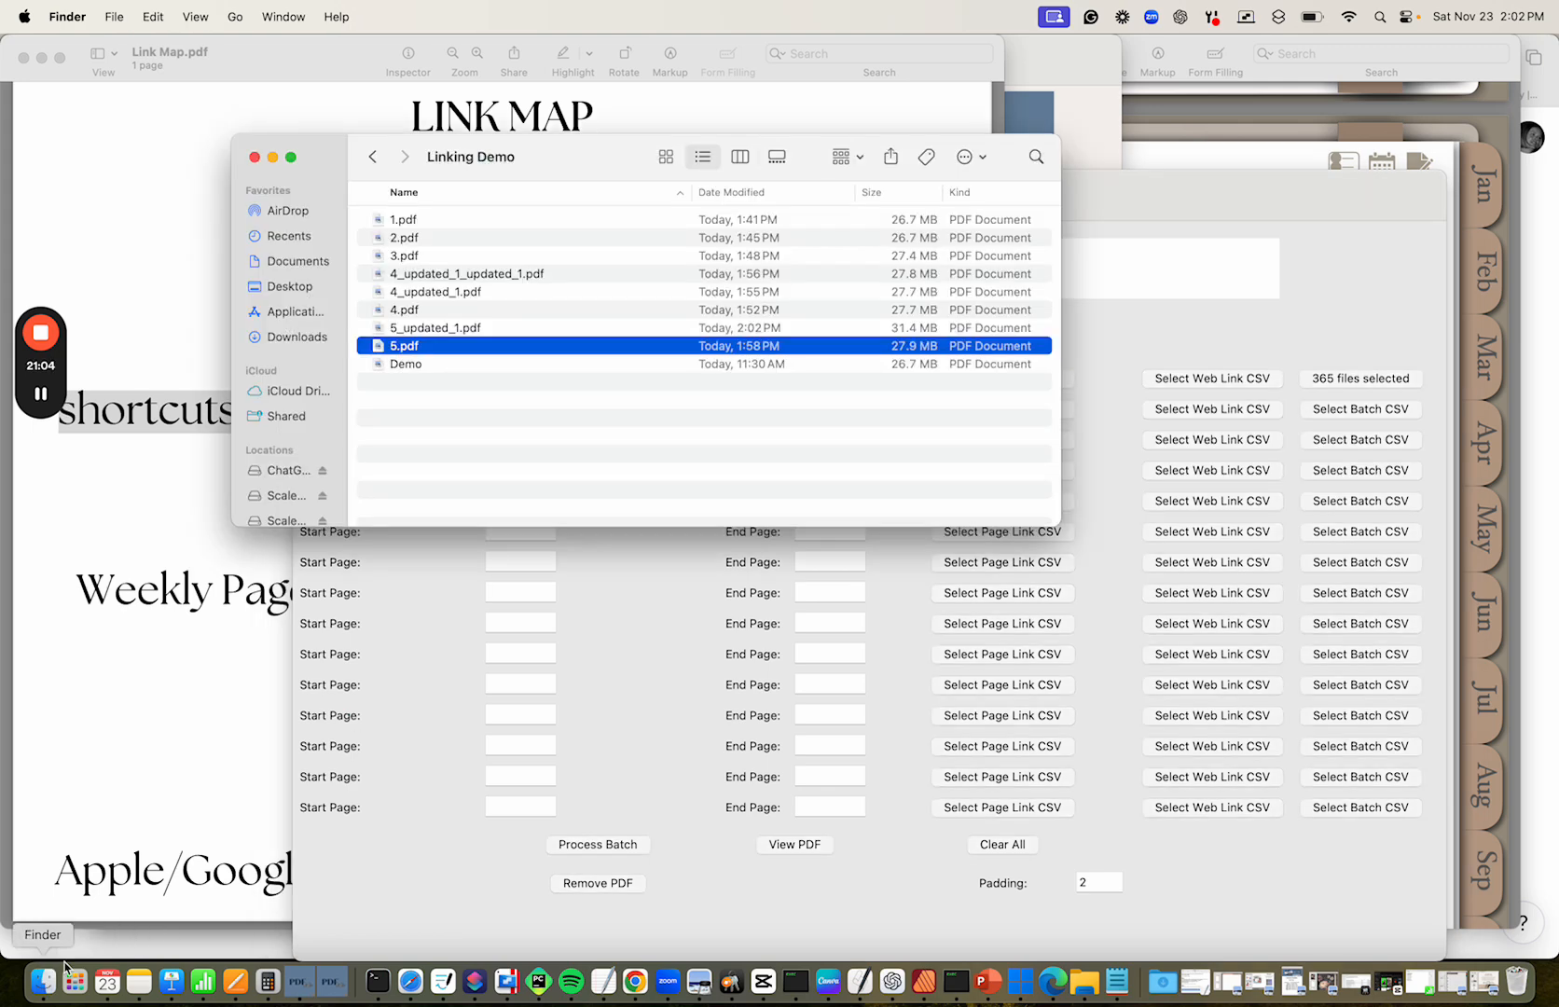
{"action": "left_click", "coordinate": [446, 328]}
{"action": "double_click", "coordinate": [446, 328]}
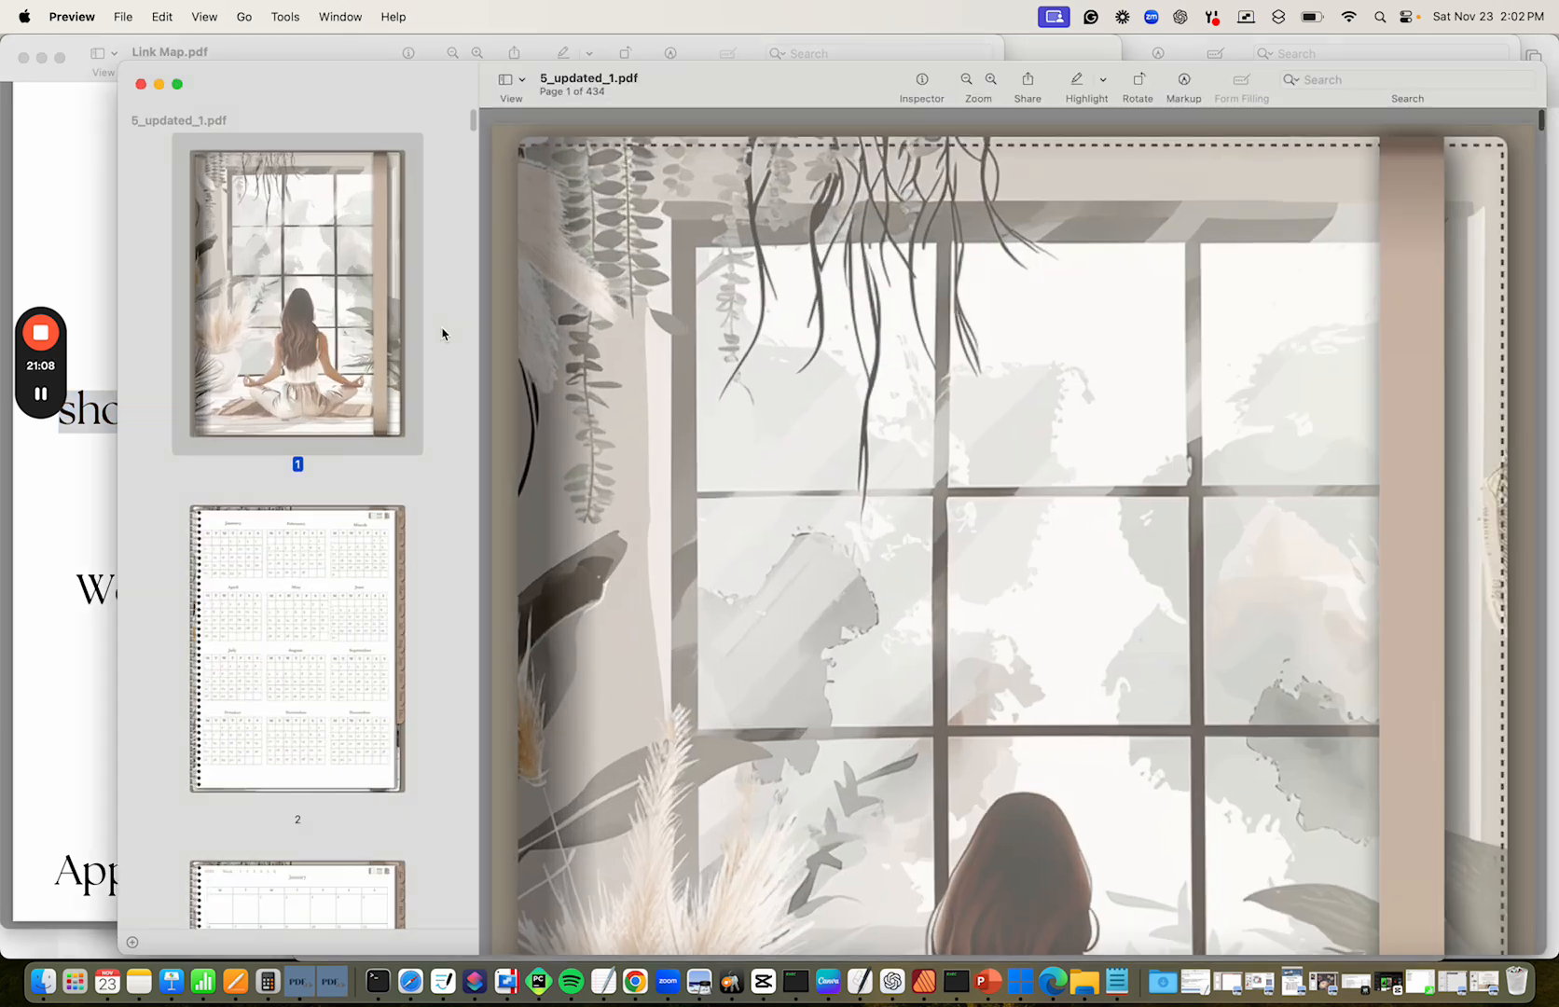
{"action": "left_click", "coordinate": [358, 634]}
{"action": "scroll", "coordinate": [365, 633], "scroll_direction": "down", "scroll_amount": 5}
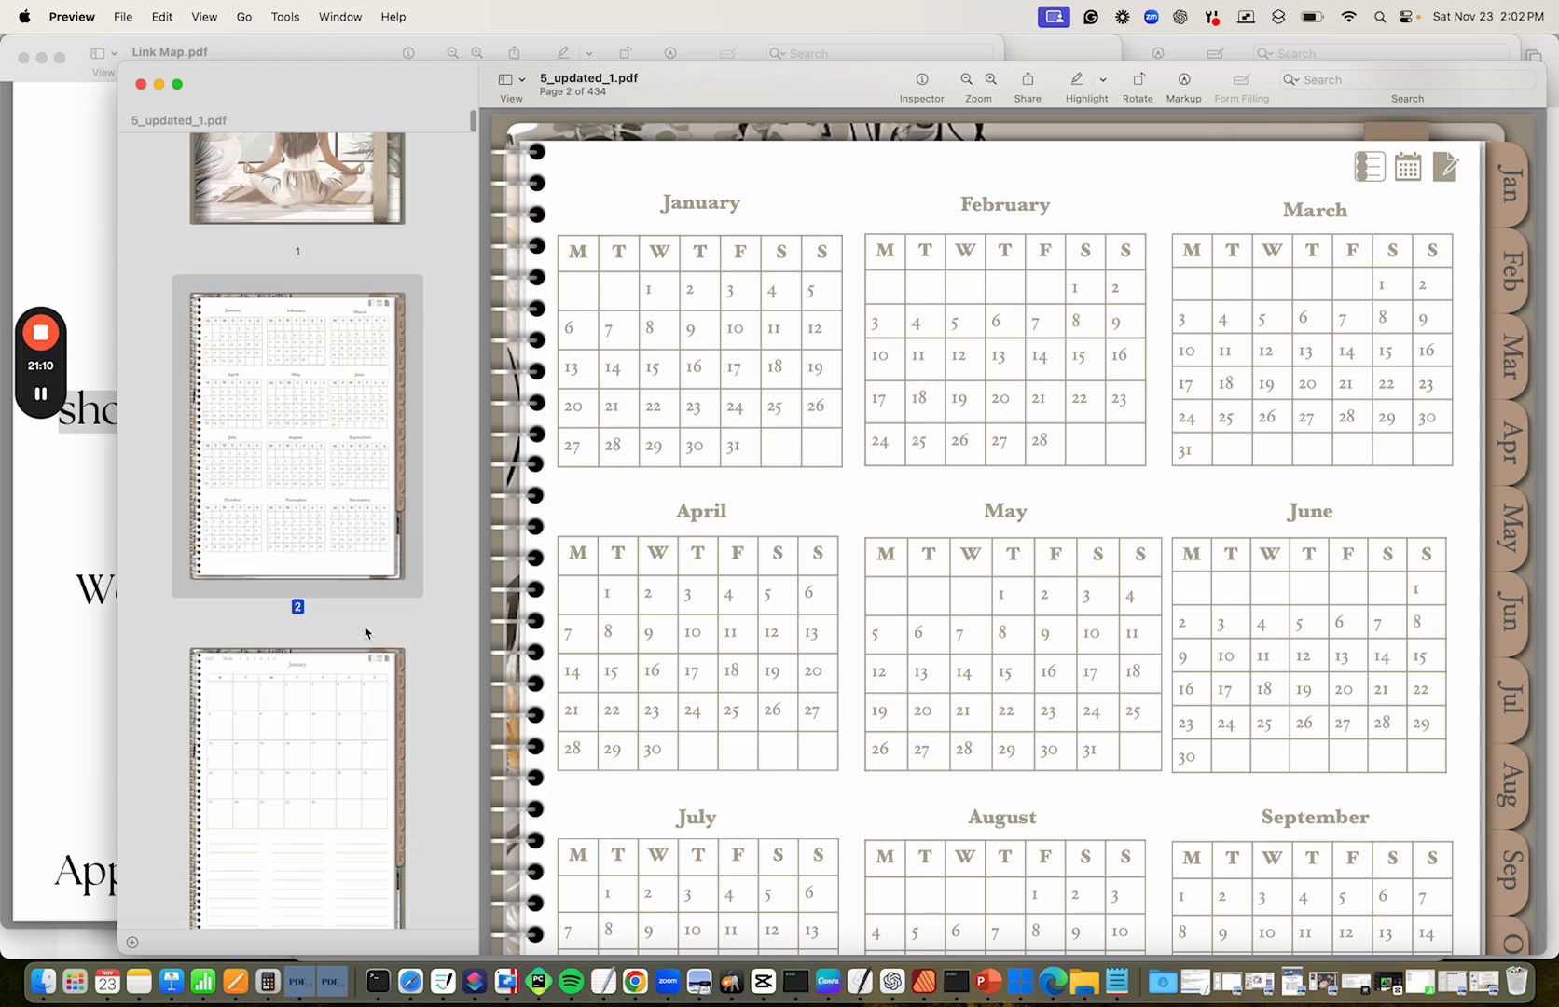
{"action": "left_click", "coordinate": [366, 629]}
{"action": "left_click", "coordinate": [832, 303]}
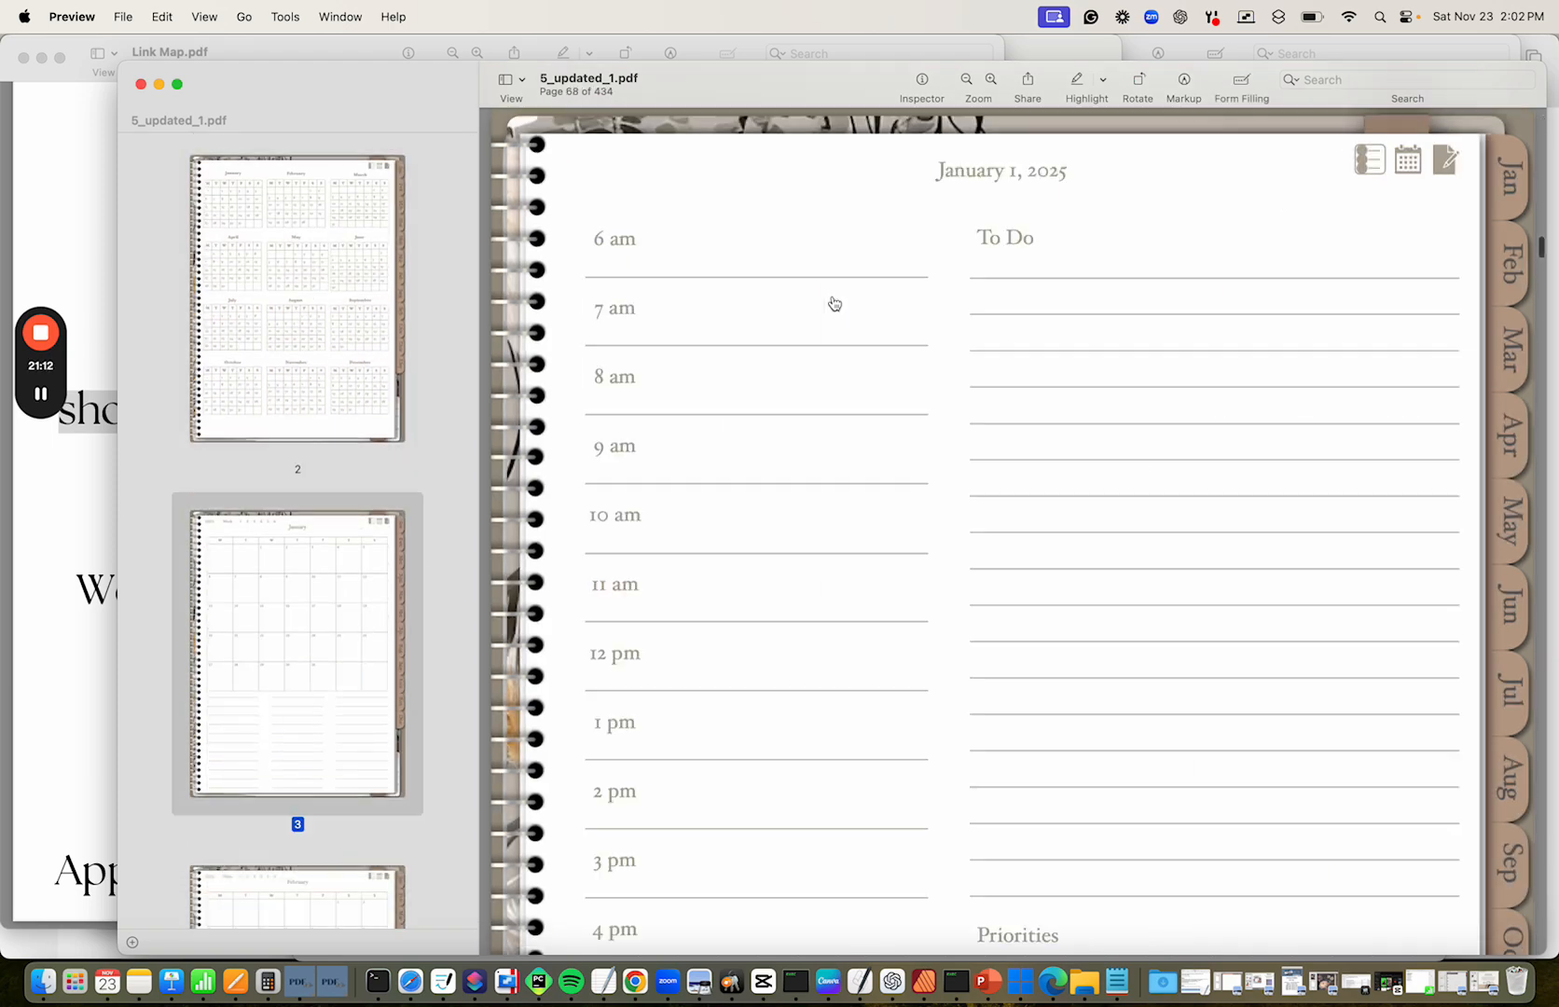
Step: Test the 6 am schedule link on the January 1, 2025 page in Safari, then close the calendar event page
{"action": "left_click", "coordinate": [612, 247]}
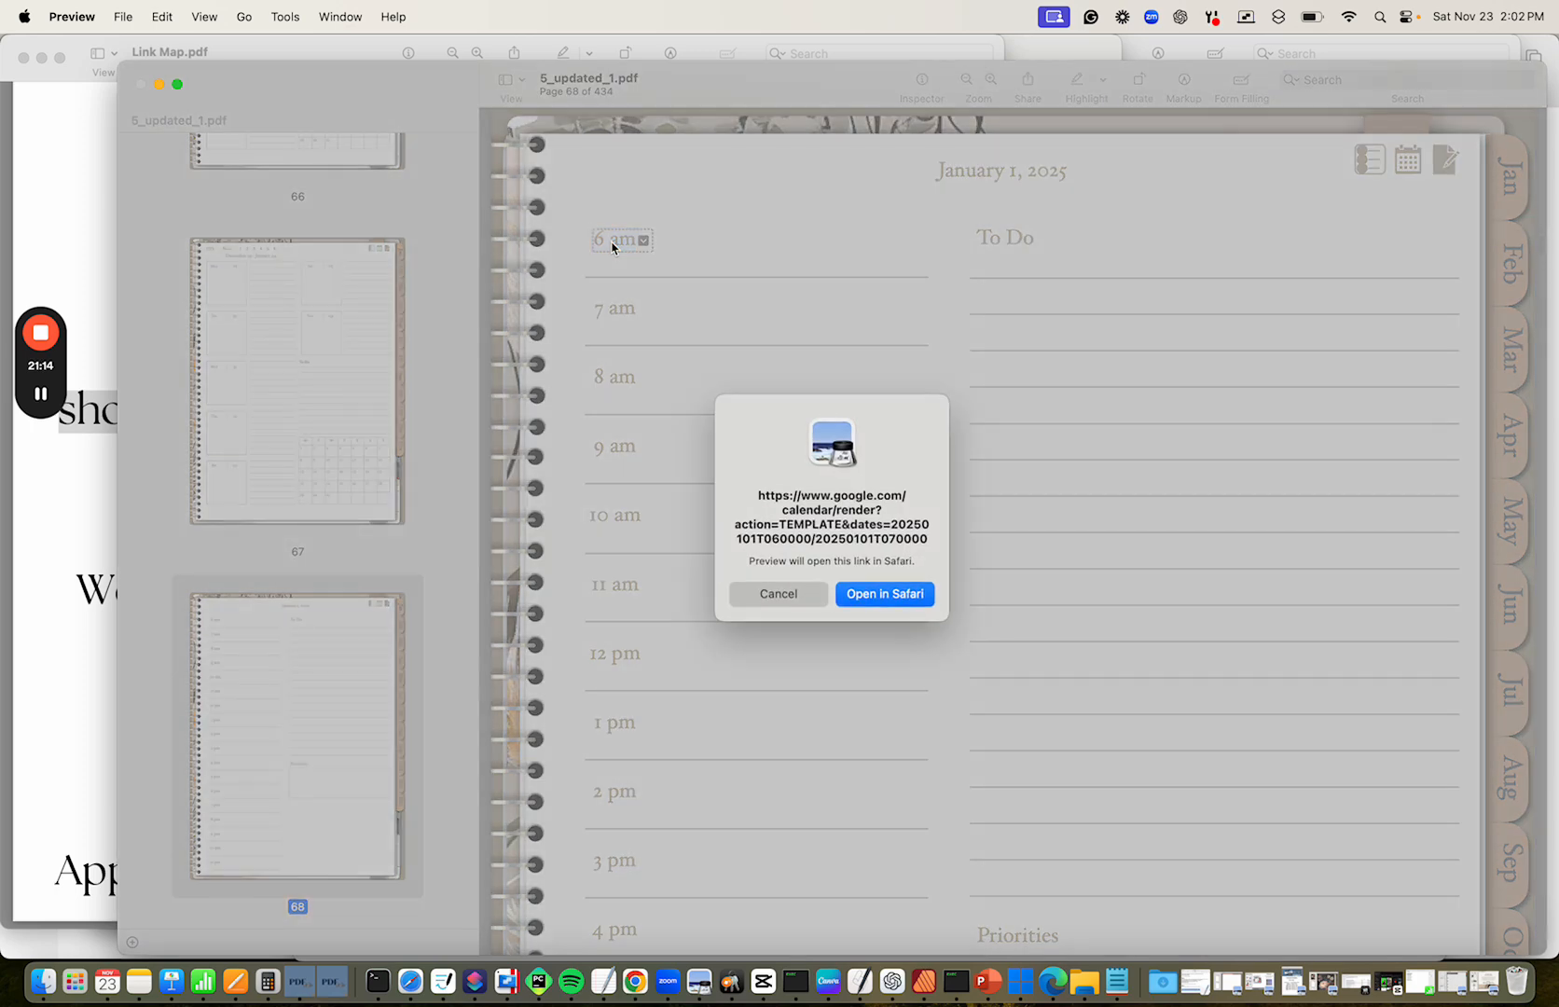
{"action": "left_click", "coordinate": [886, 595]}
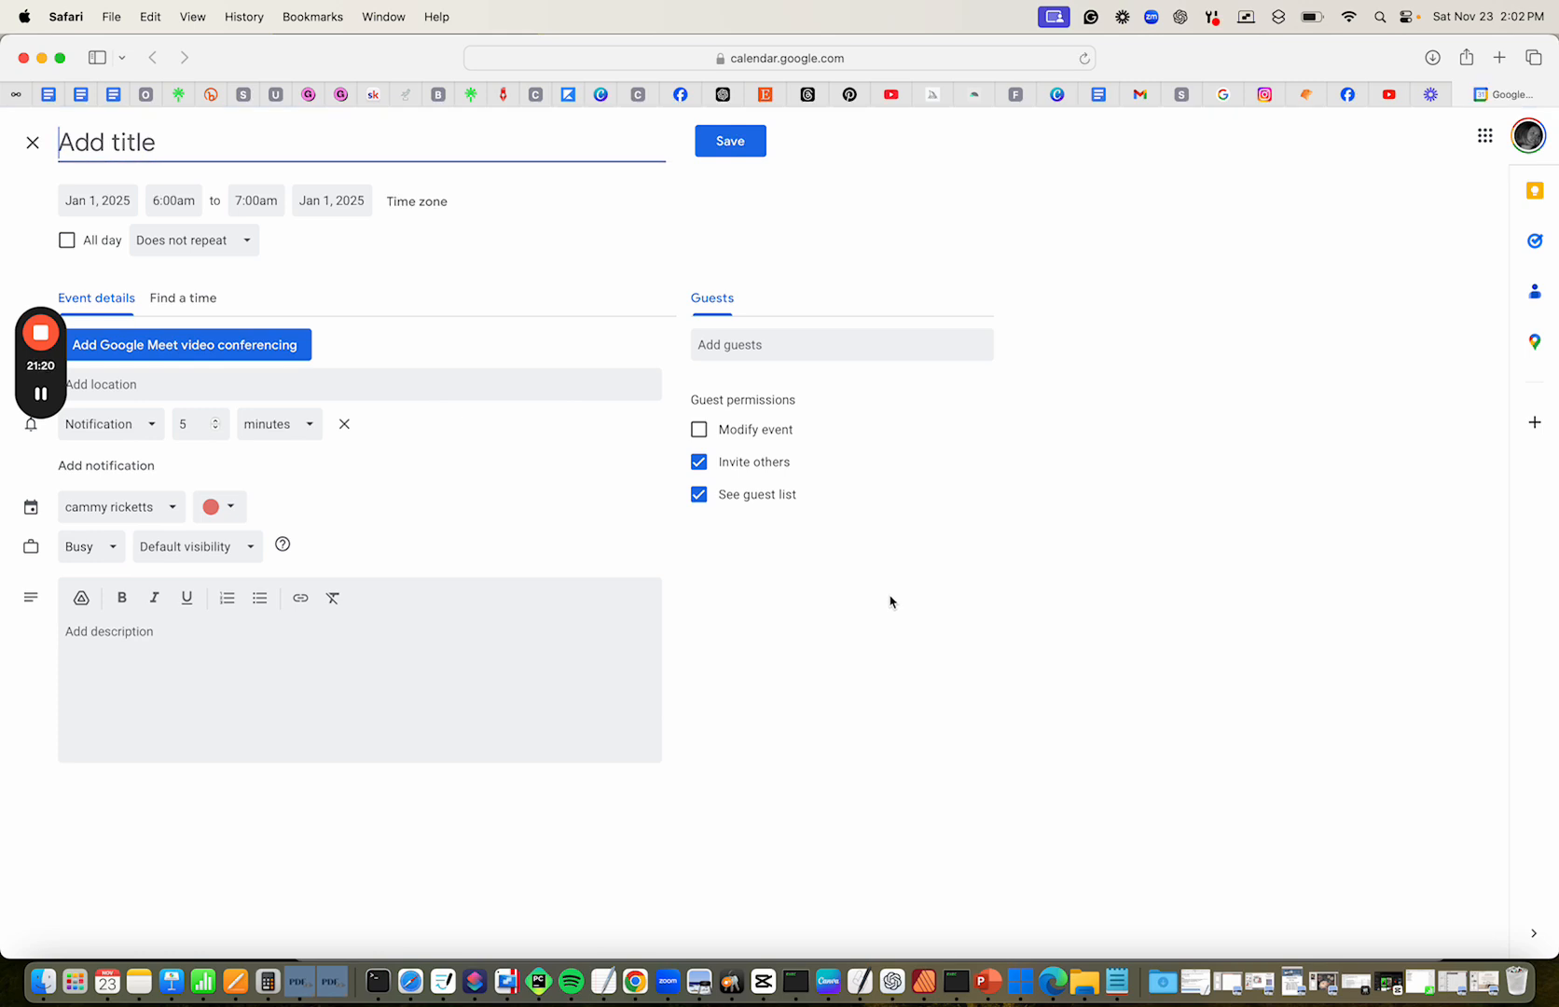
{"action": "left_click", "coordinate": [1466, 96]}
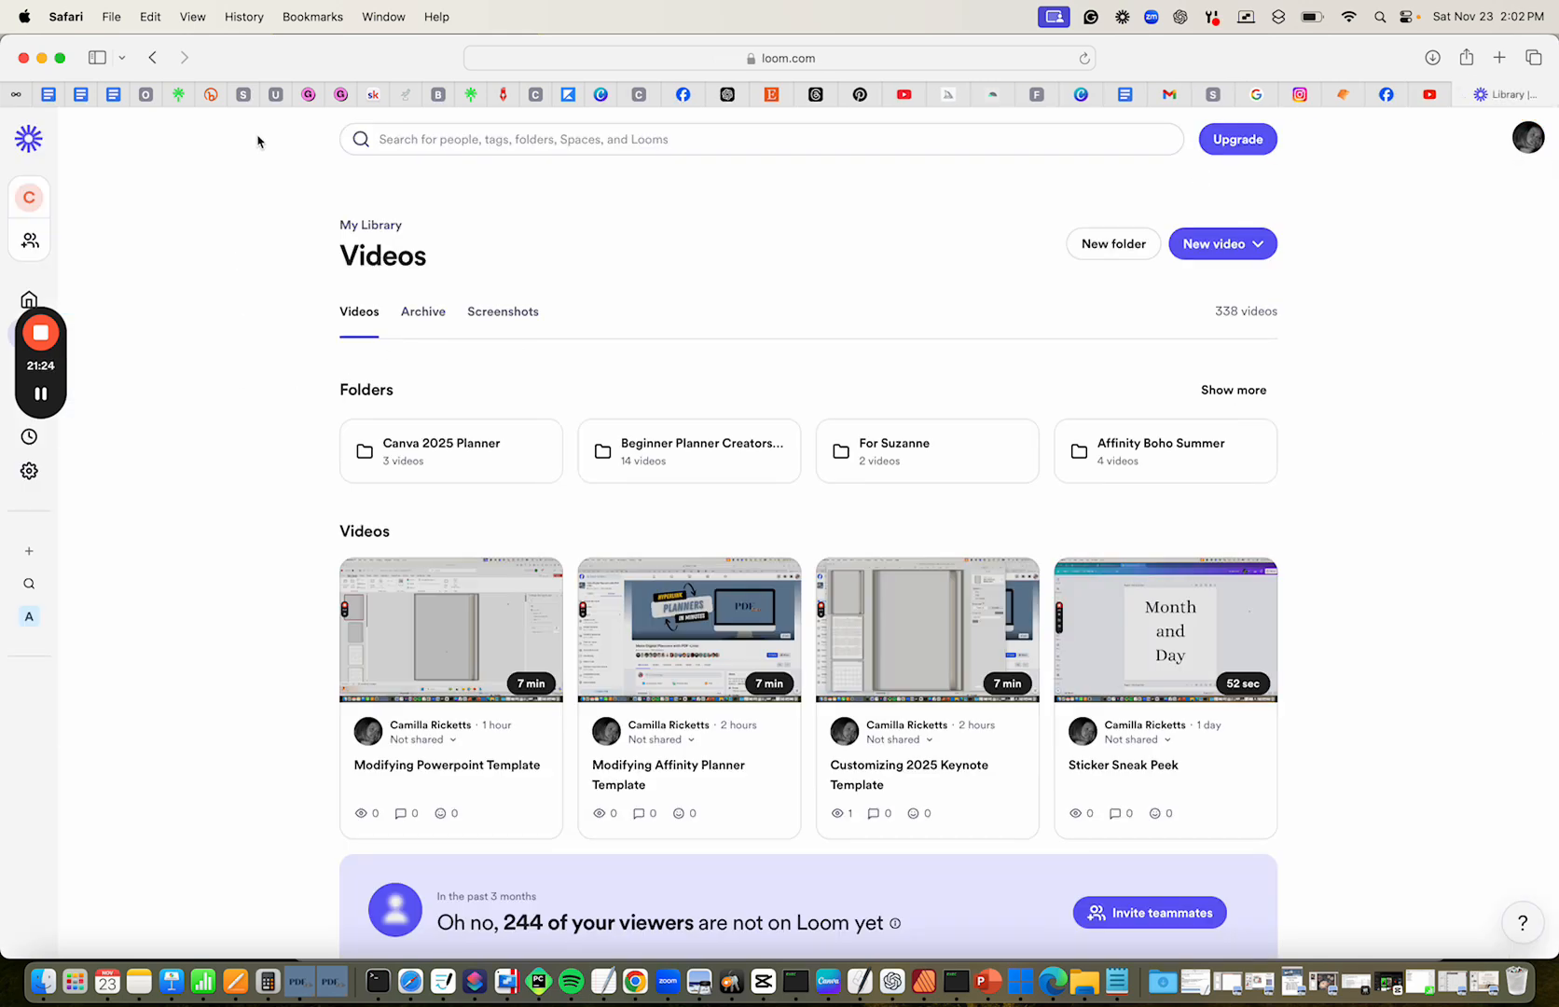
Step: Switch to PDF Linker, close Batch Processing, replace Demo.pdf with 5.pdf in the main file list, and select it
{"action": "left_click", "coordinate": [299, 981]}
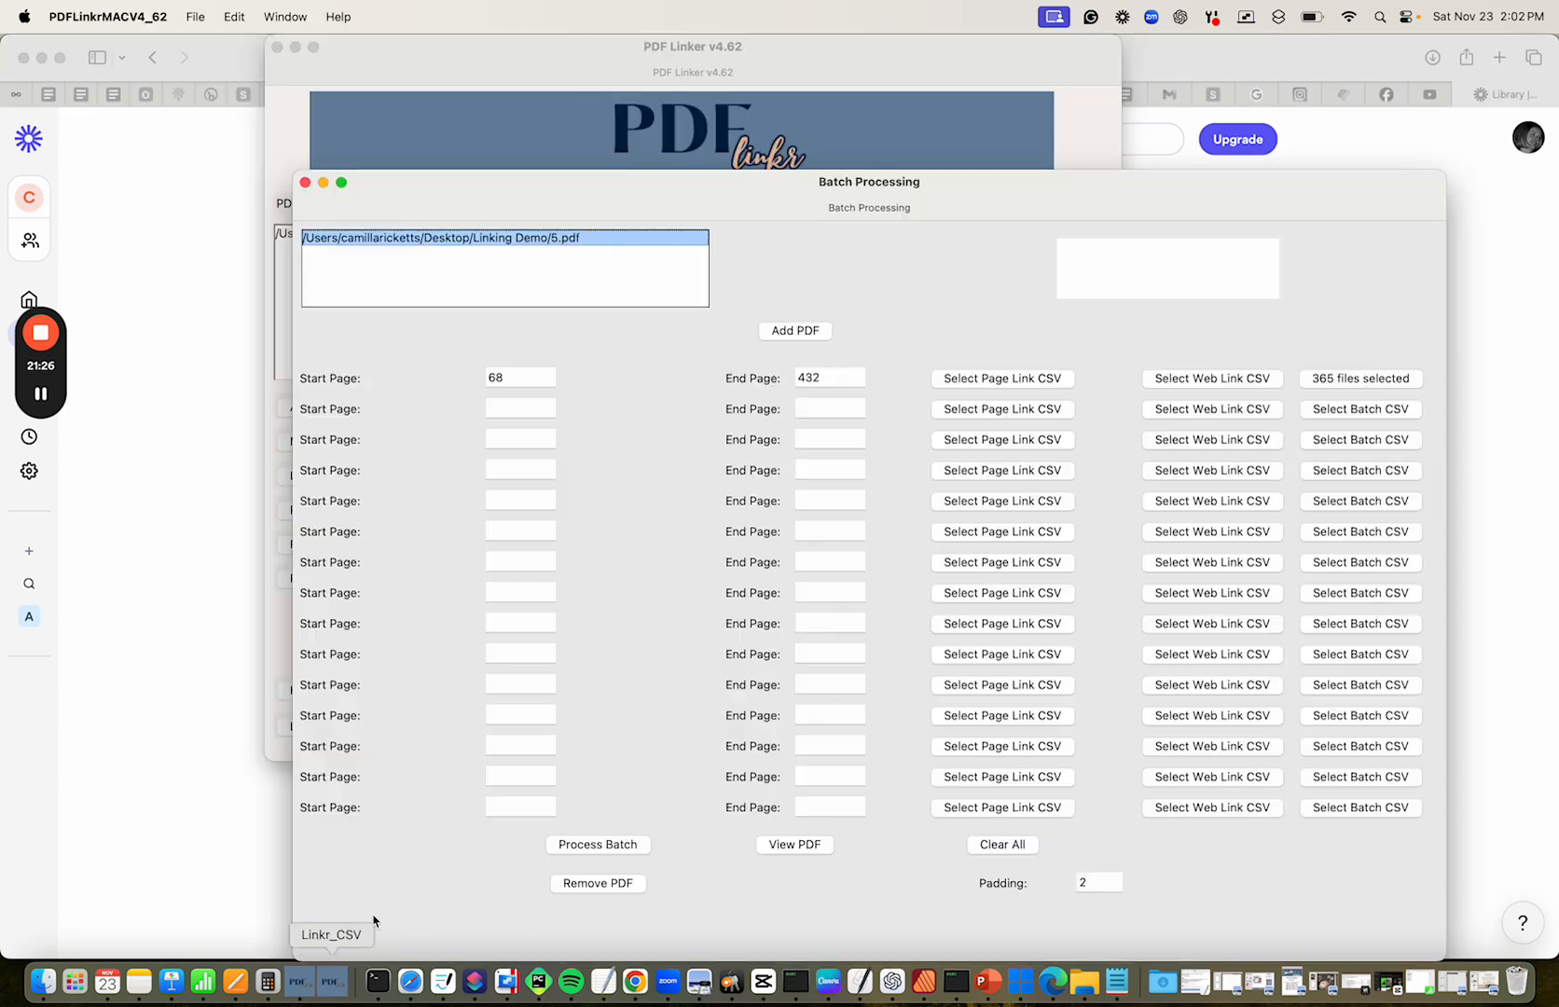
{"action": "left_click", "coordinate": [306, 183]}
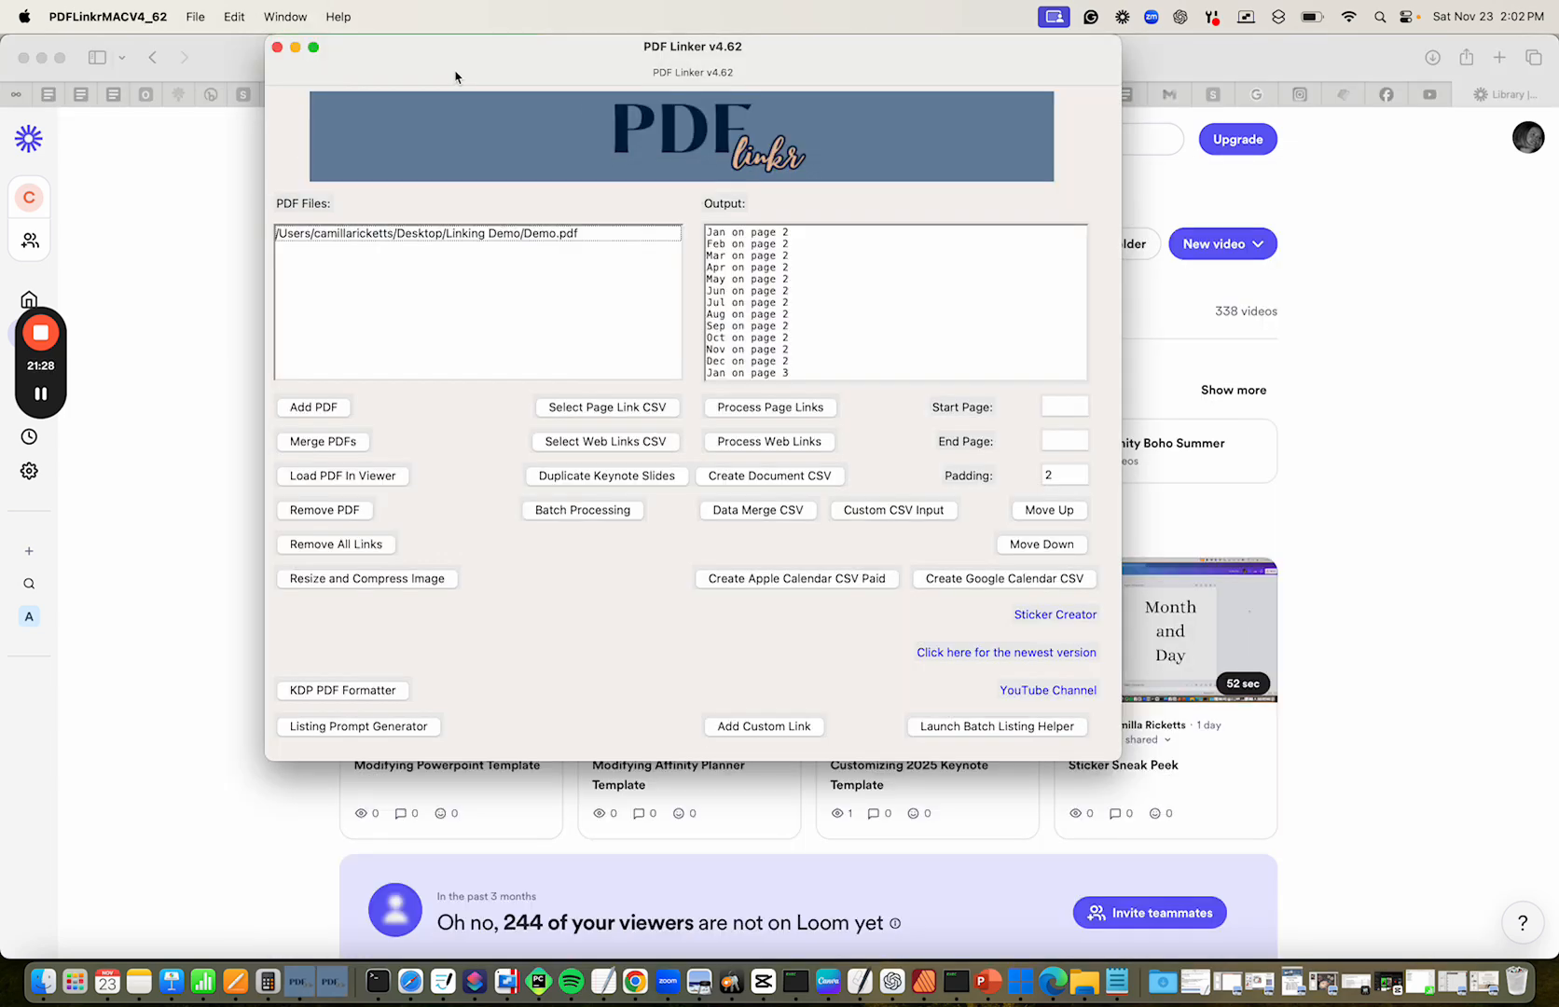
{"action": "left_click", "coordinate": [401, 236]}
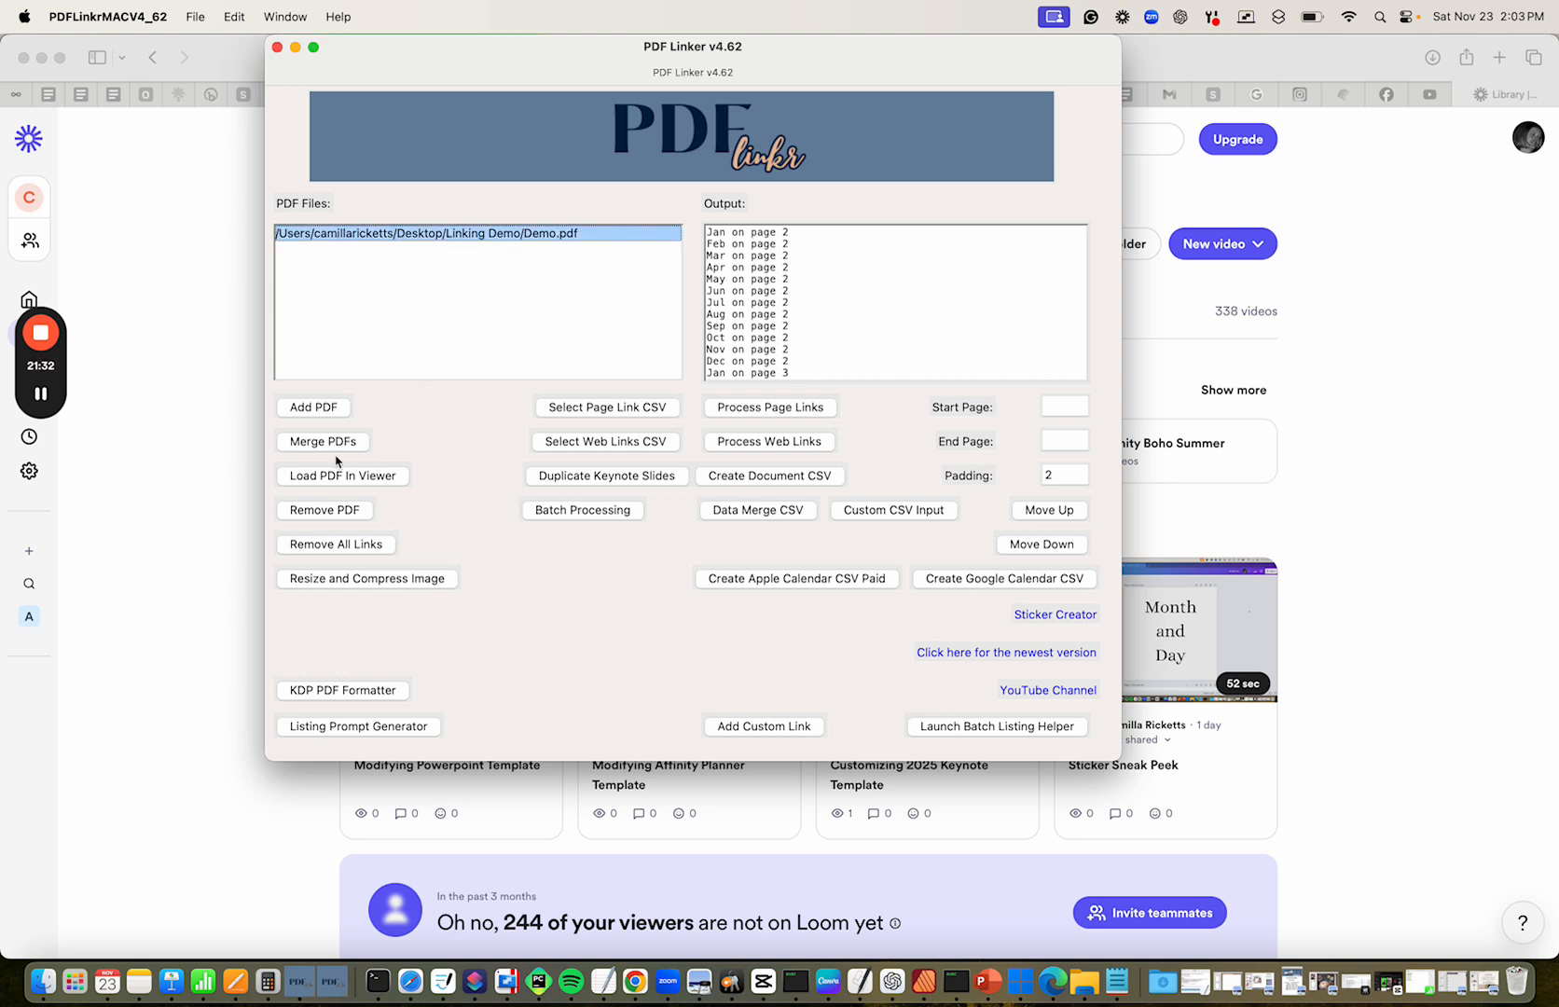
{"action": "left_click", "coordinate": [336, 510]}
{"action": "left_click", "coordinate": [319, 407]}
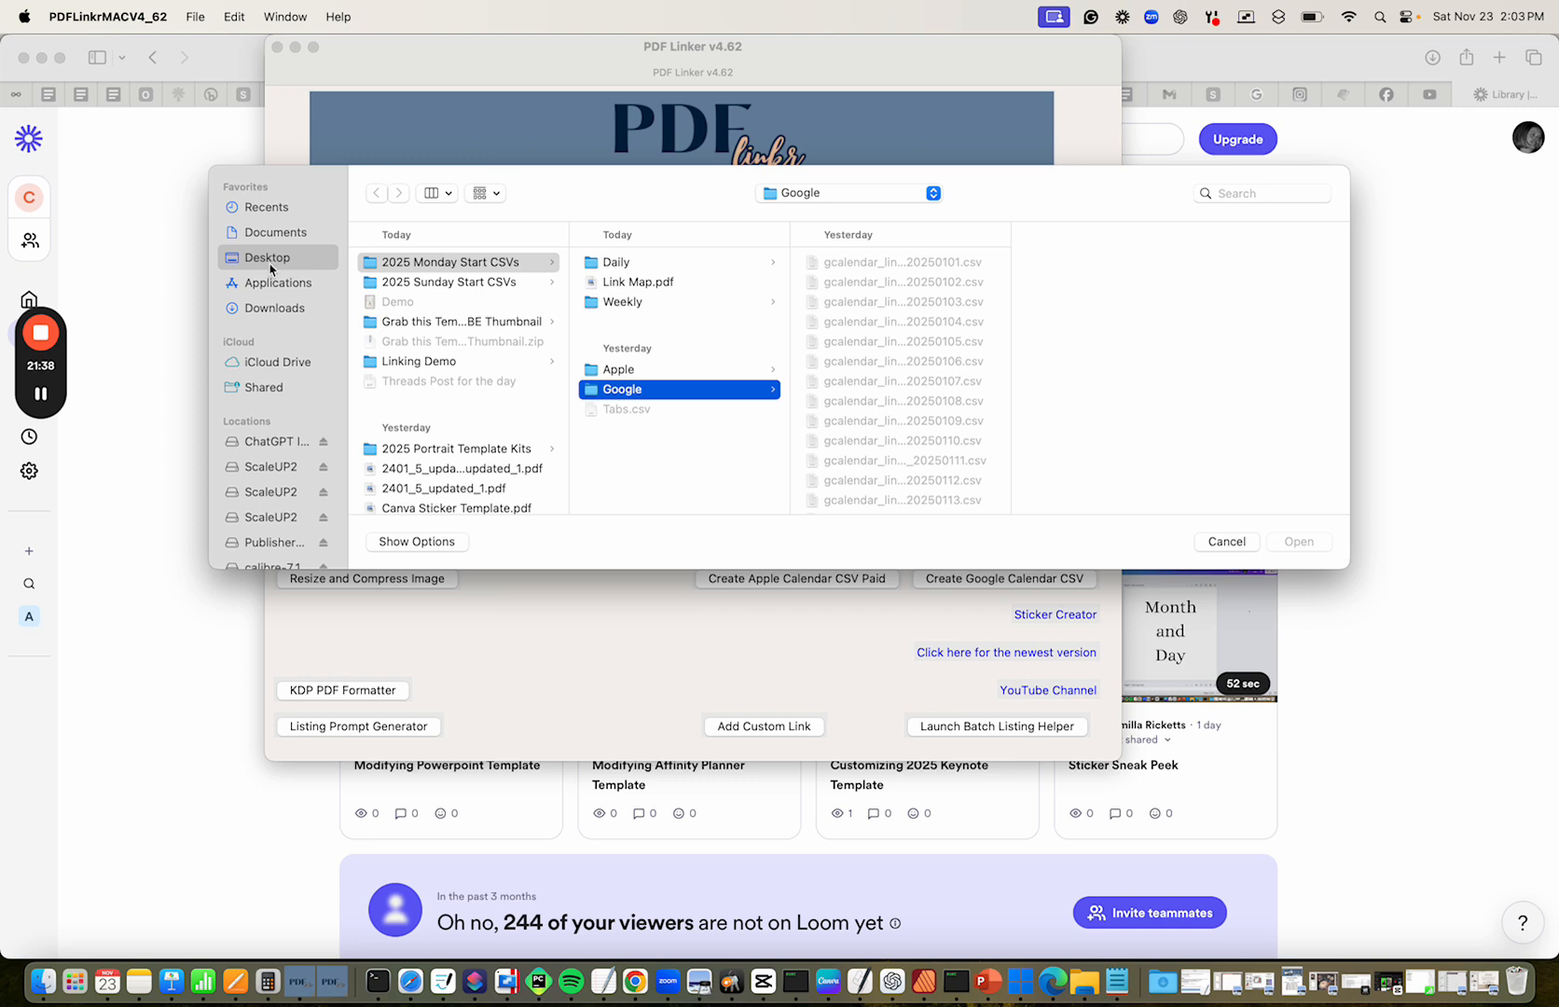
{"action": "left_click", "coordinate": [390, 361]}
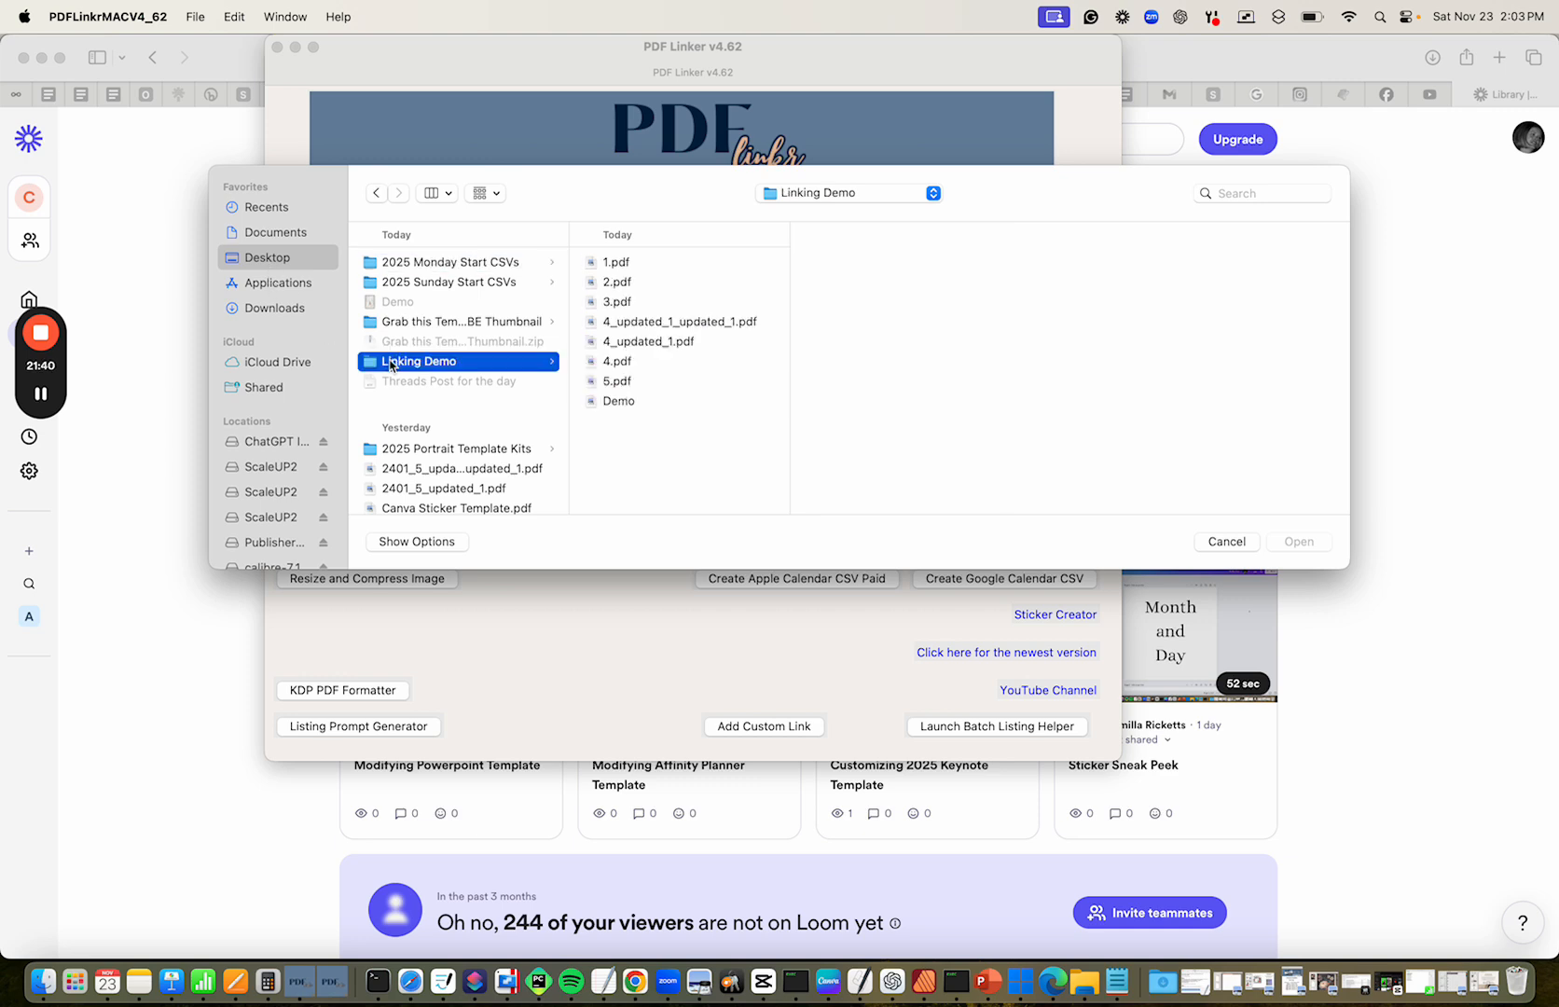
{"action": "double_click", "coordinate": [618, 401]}
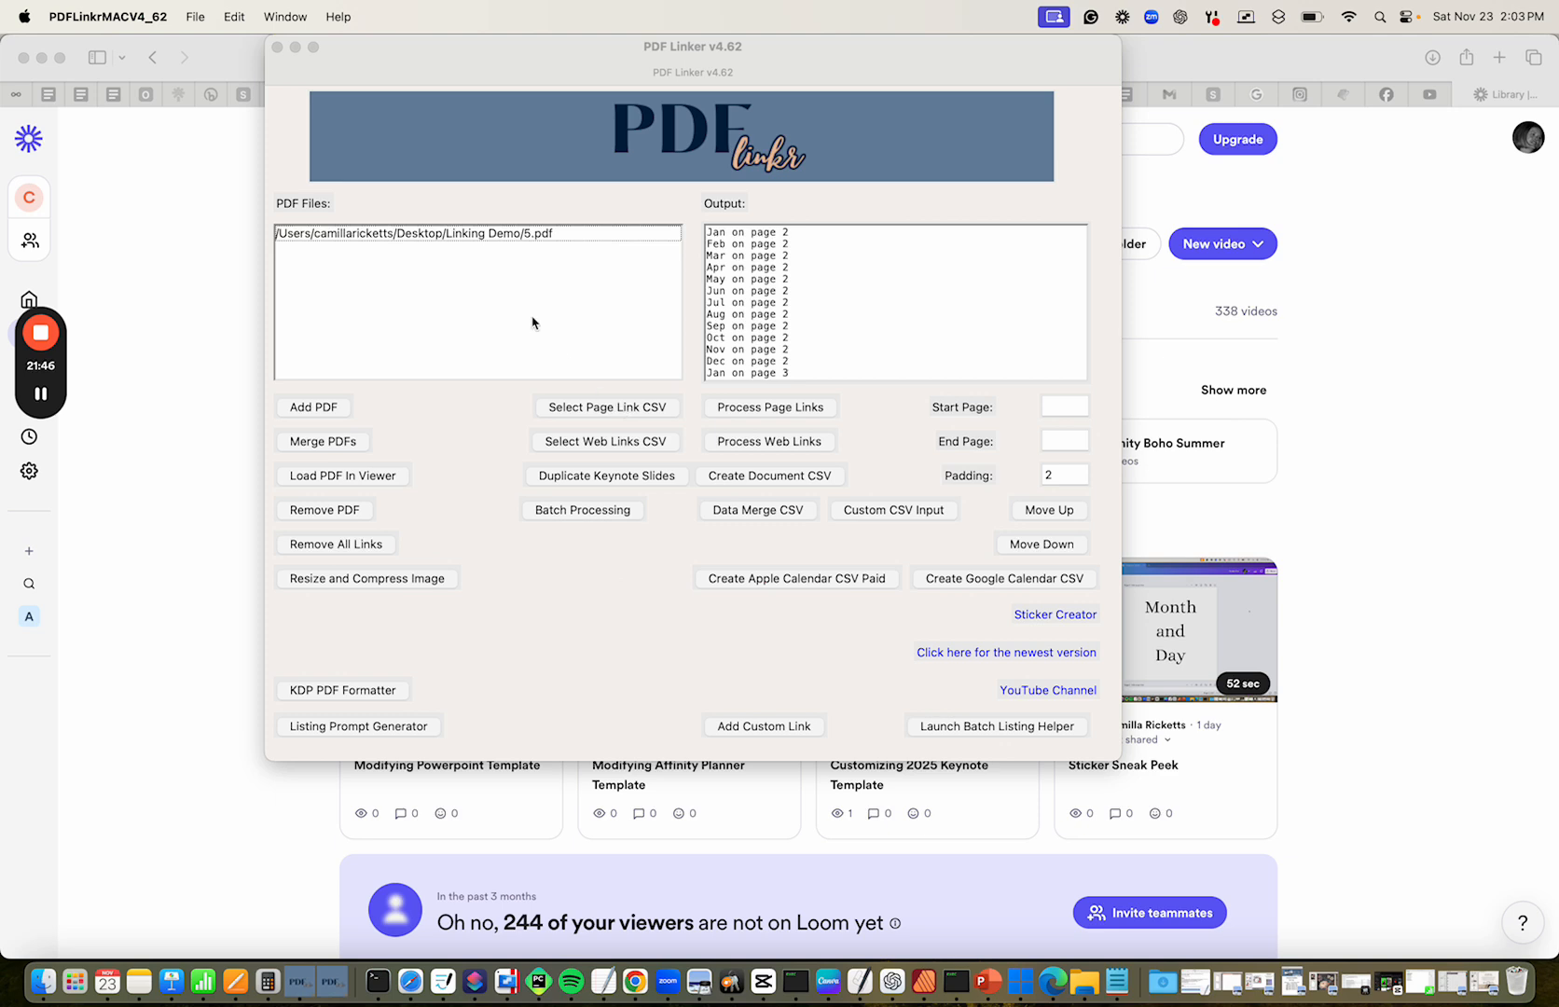
{"action": "left_click", "coordinate": [541, 239]}
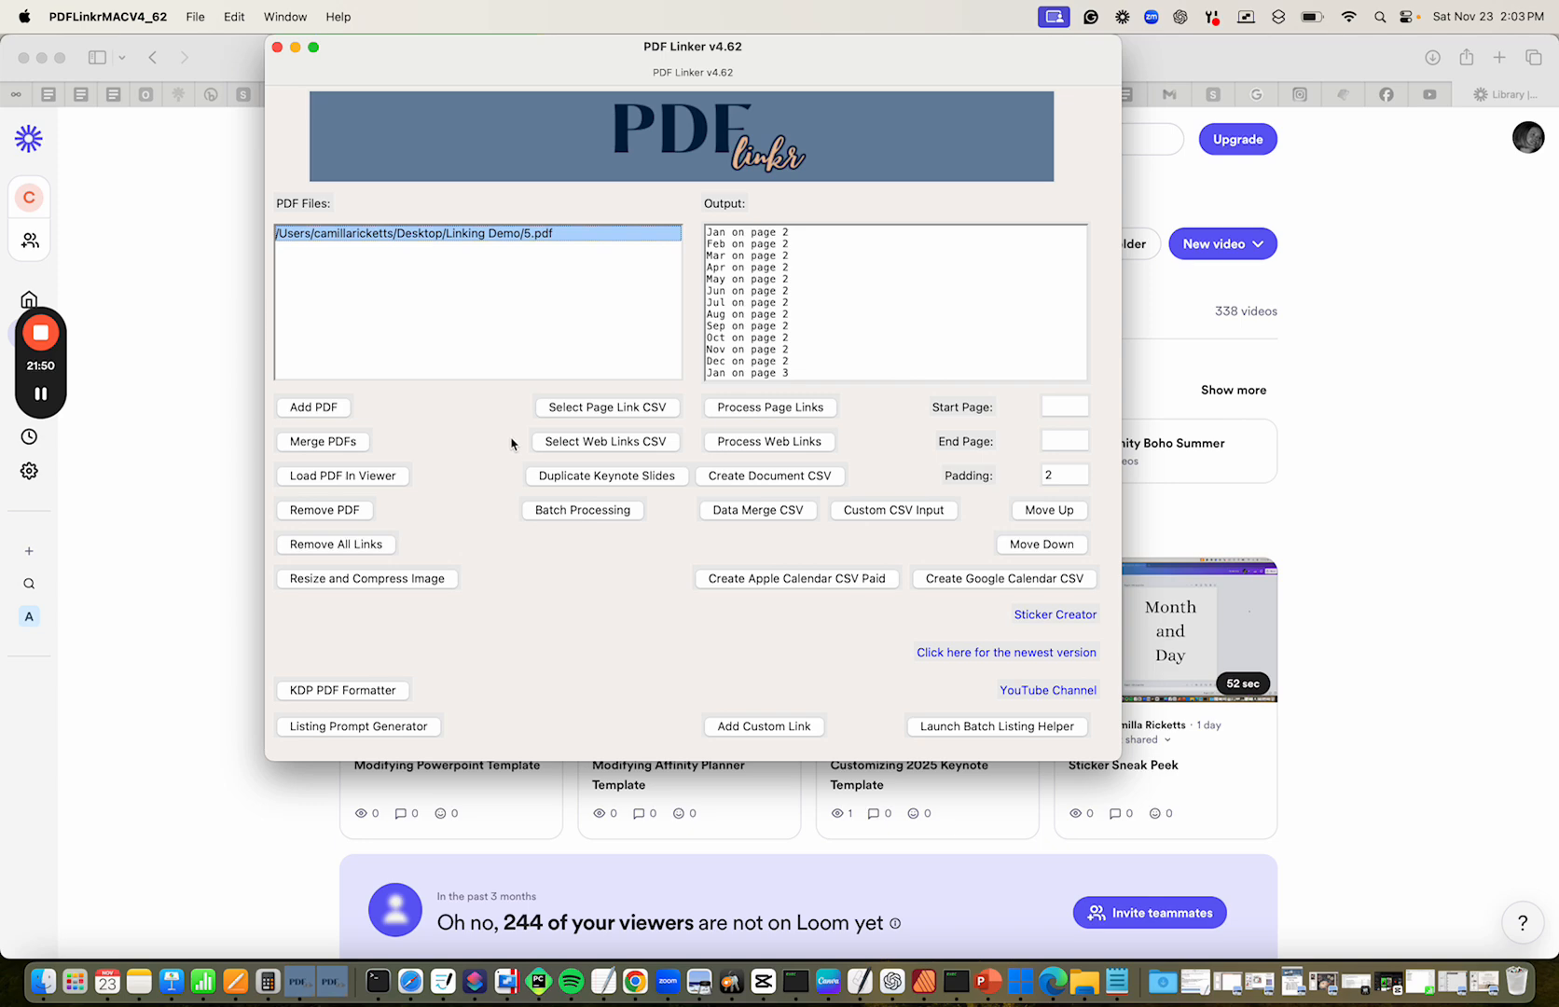
Step: Load 5.pdf in the viewer, set the January calendar grid on page 2 as the link area, and close the viewer
{"action": "left_click", "coordinate": [367, 483]}
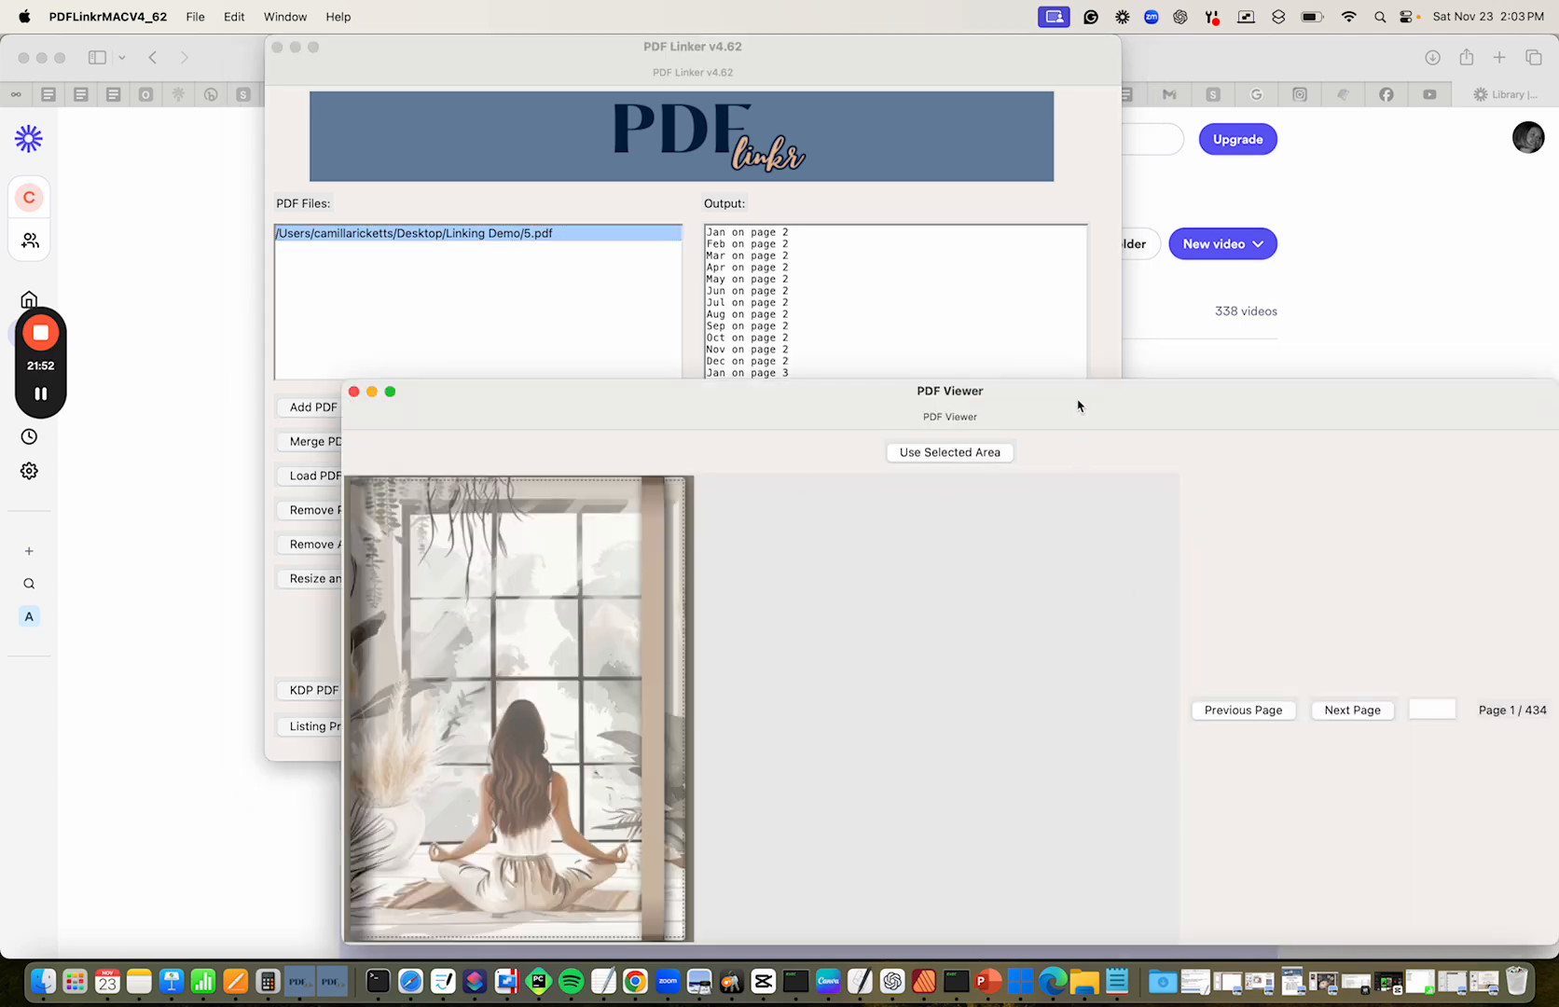
{"action": "left_click_drag", "start_coordinate": [1061, 400], "coordinate": [880, 228]}
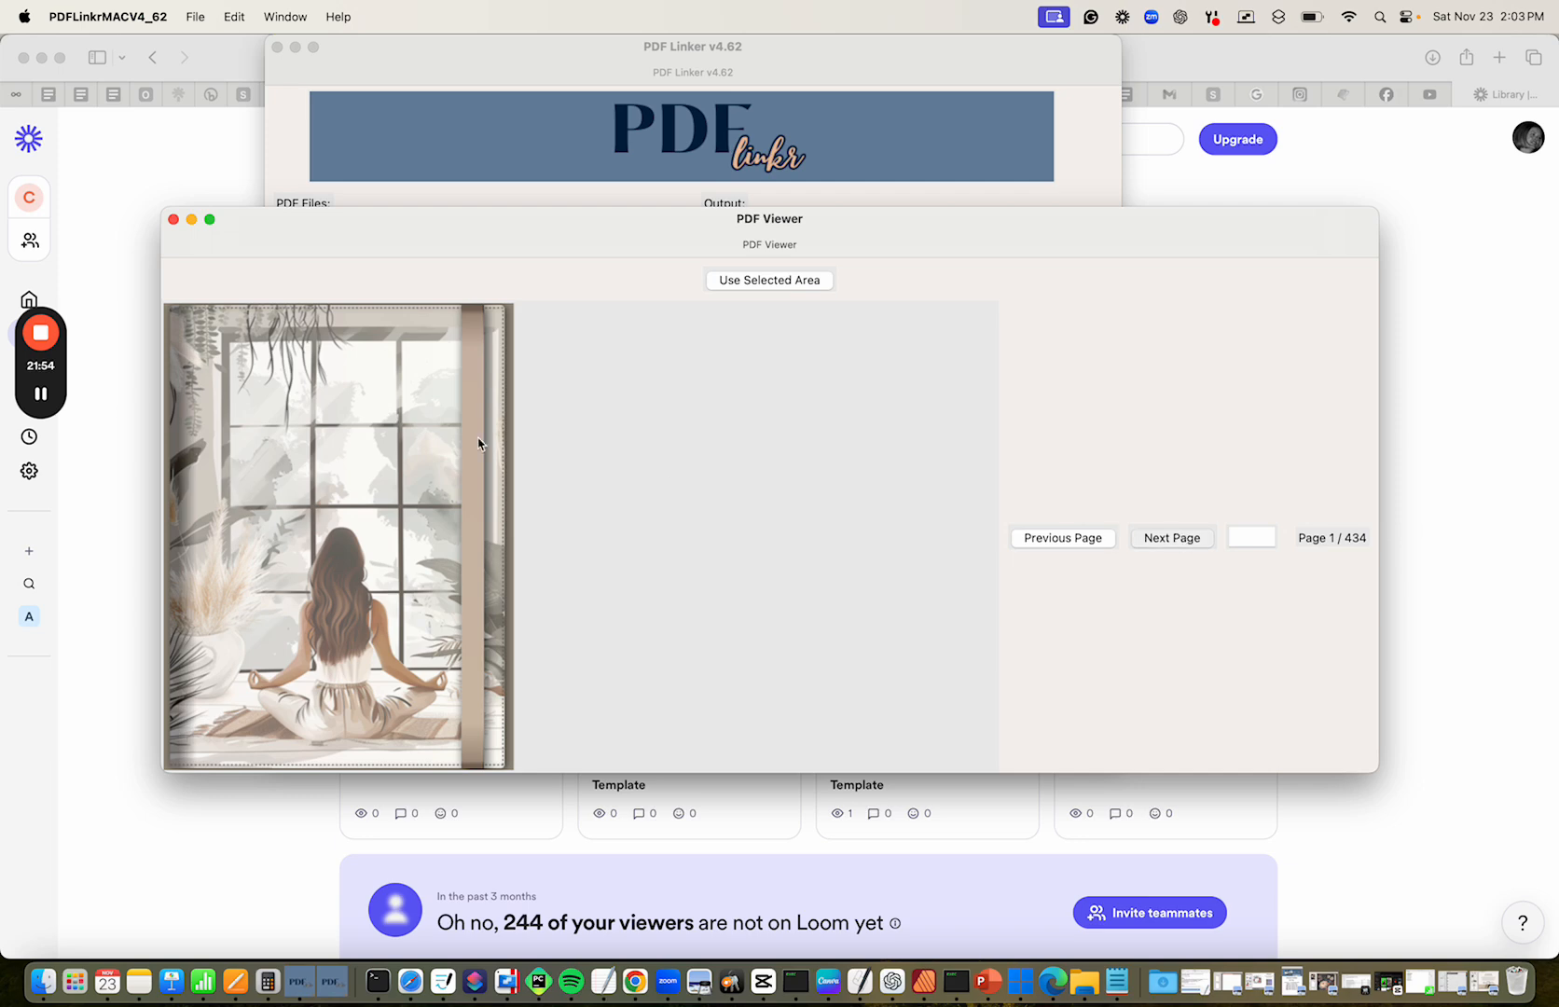
{"action": "left_click_drag", "start_coordinate": [182, 337], "coordinate": [285, 425]}
{"action": "left_click", "coordinate": [781, 281]}
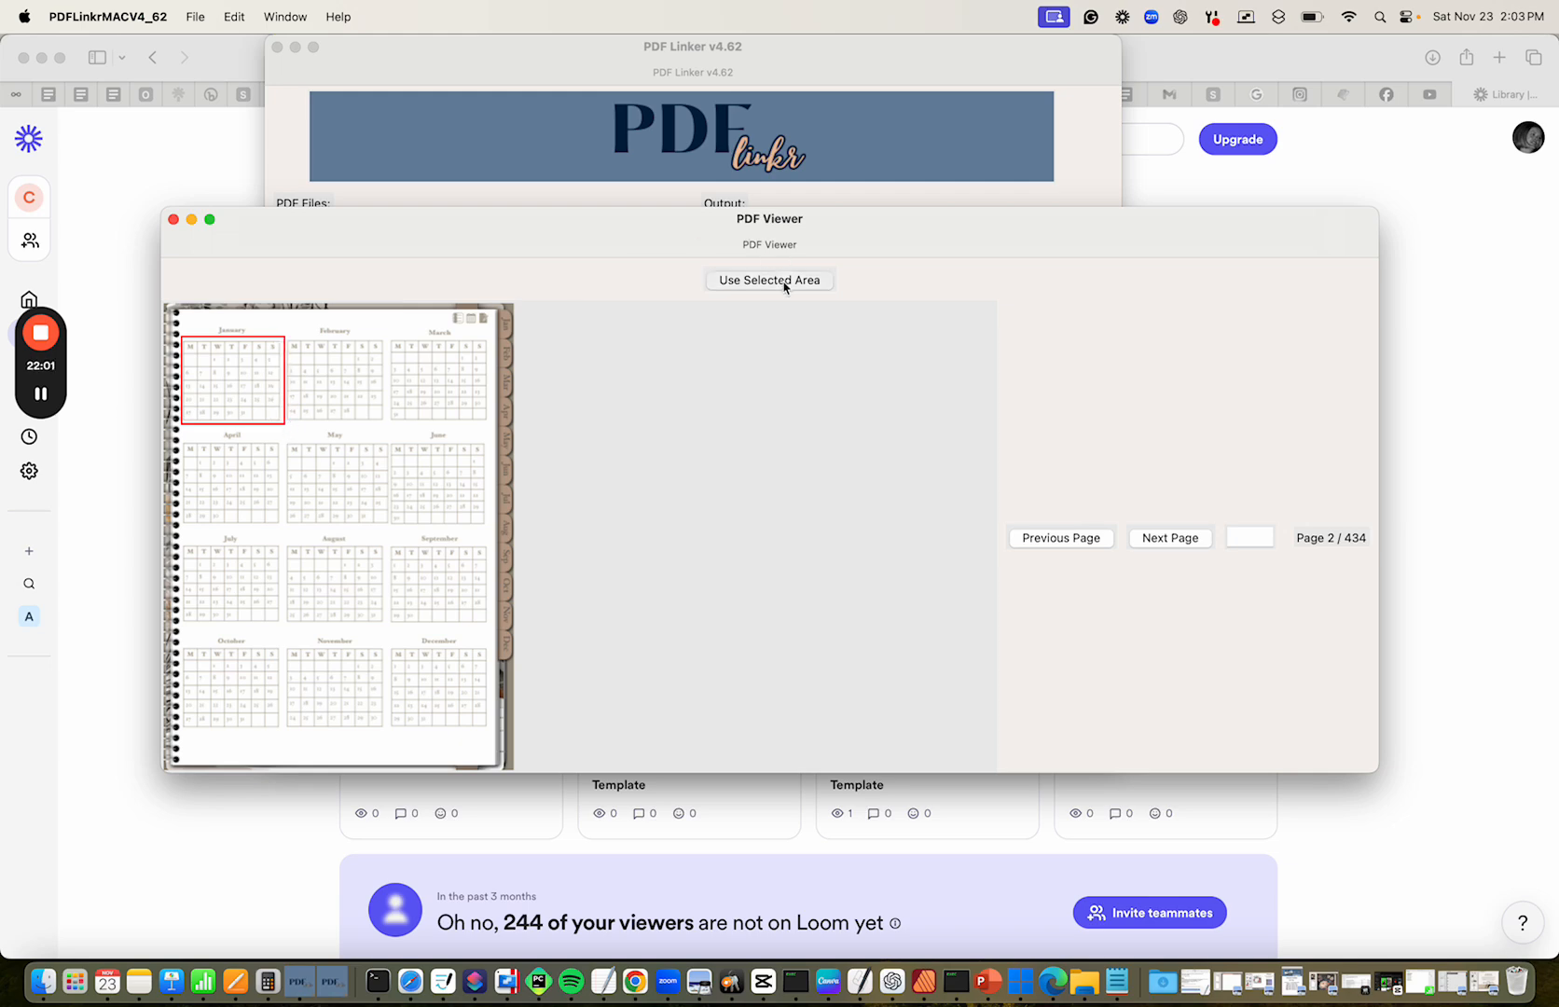
{"action": "left_click", "coordinate": [175, 220]}
Step: Set the start and end pages to 2 and choose DailyData_2025-01.csv from the Daily folder as the page link CSV
{"action": "left_click", "coordinate": [1068, 409]}
{"action": "type", "text": "2"}
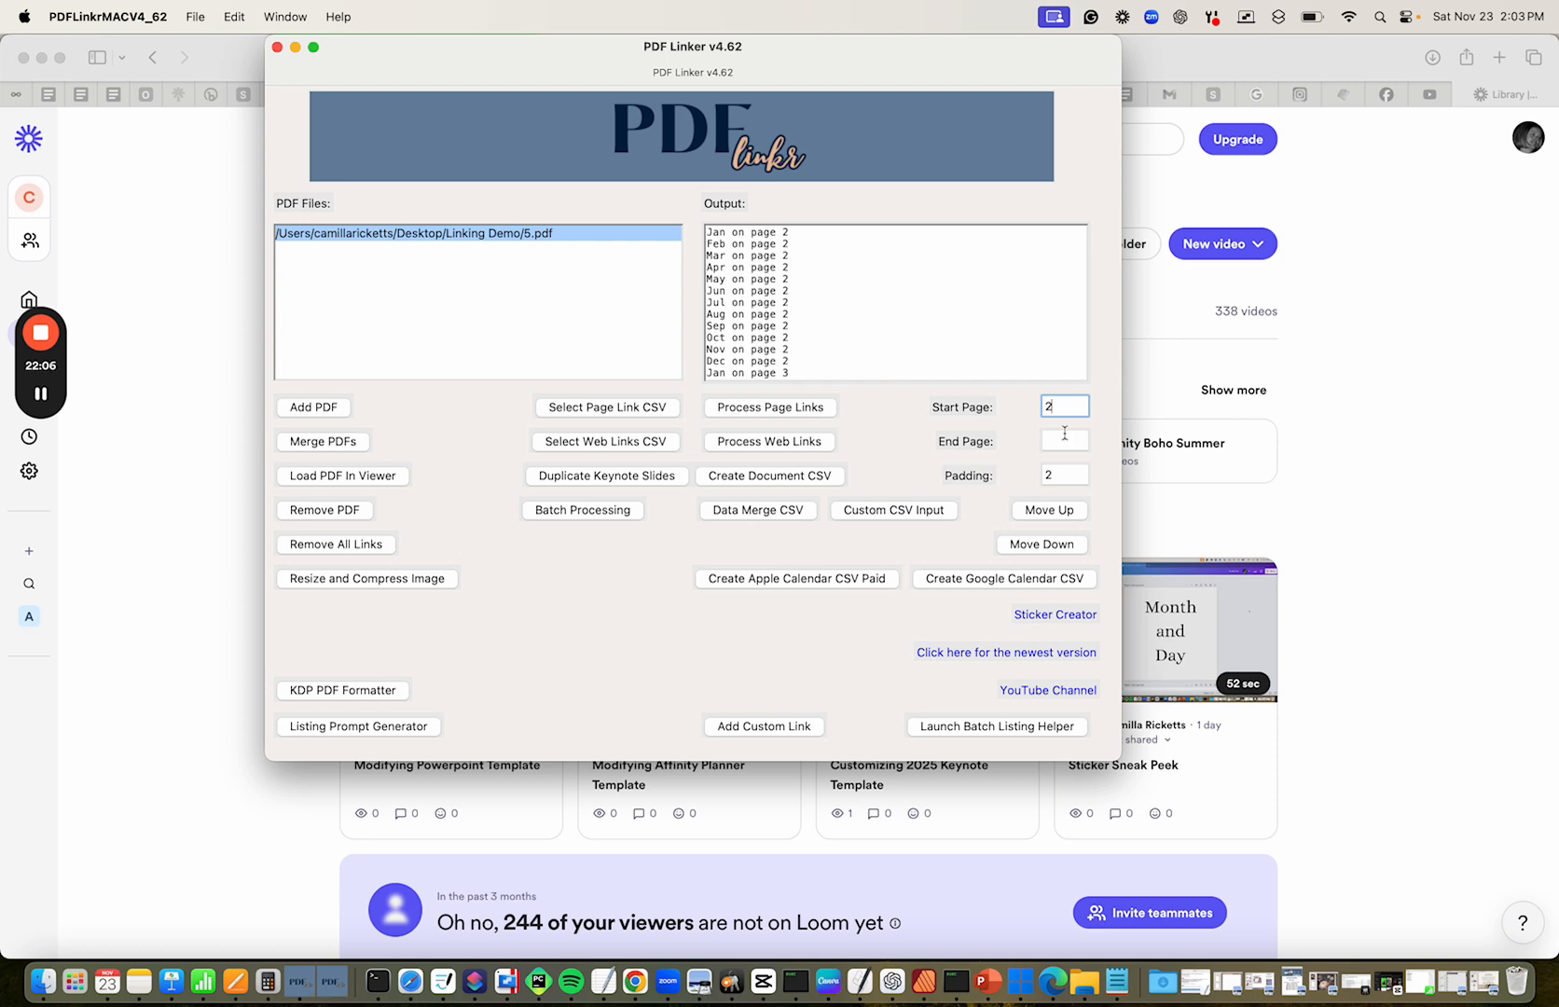
{"action": "left_click", "coordinate": [1064, 441]}
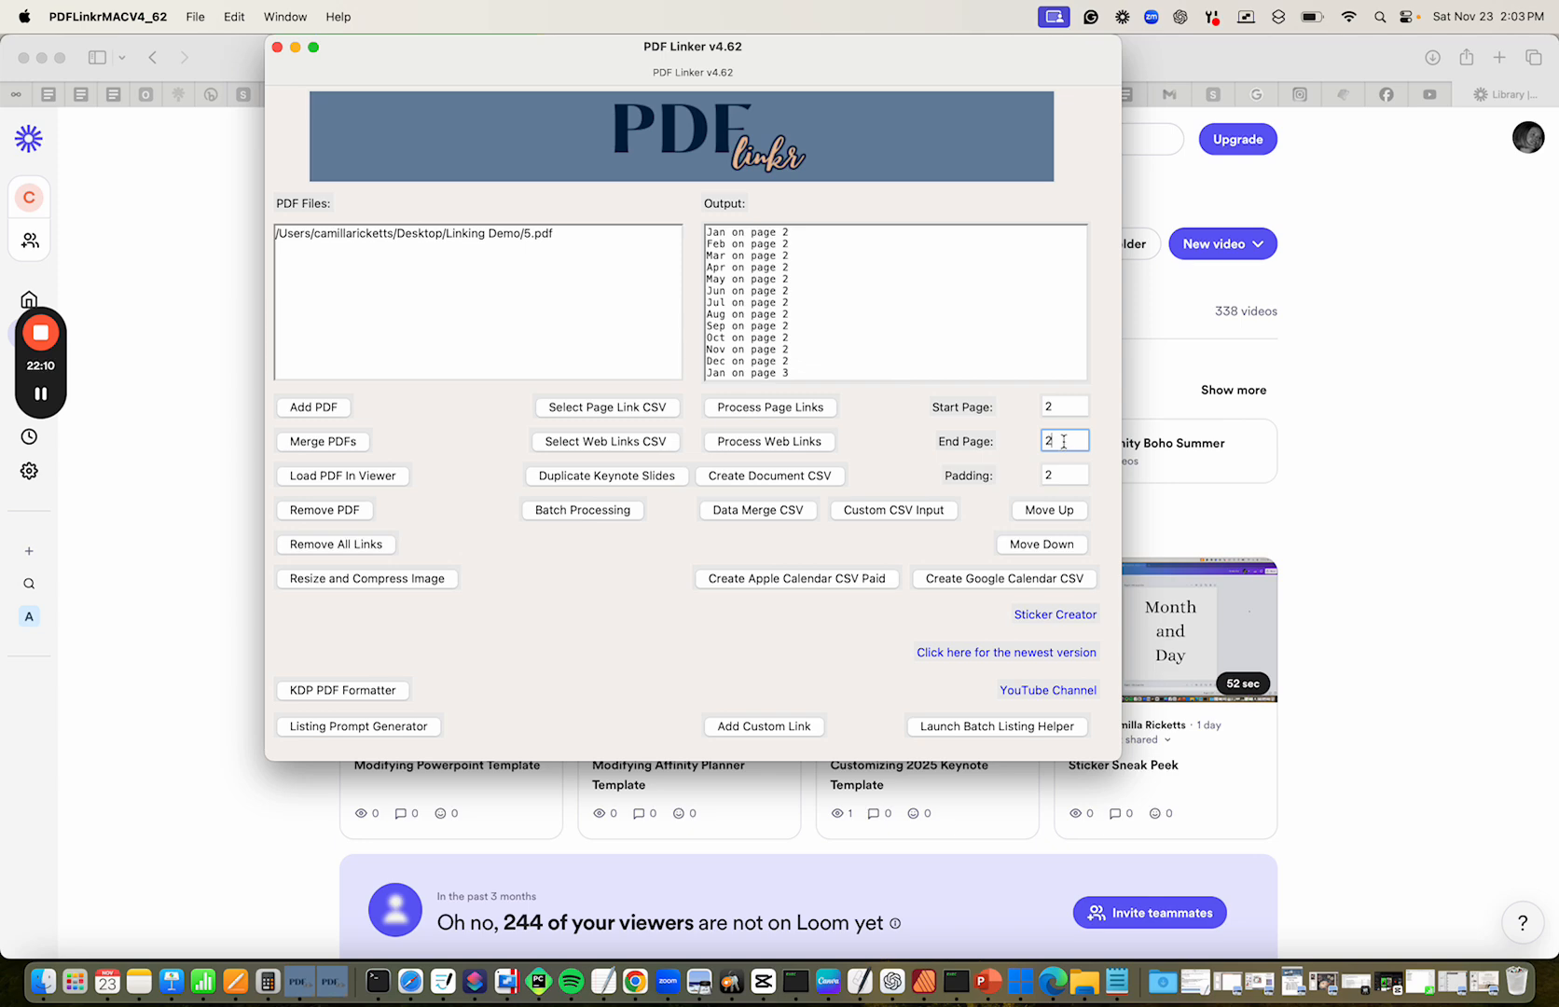
{"action": "left_click", "coordinate": [611, 407]}
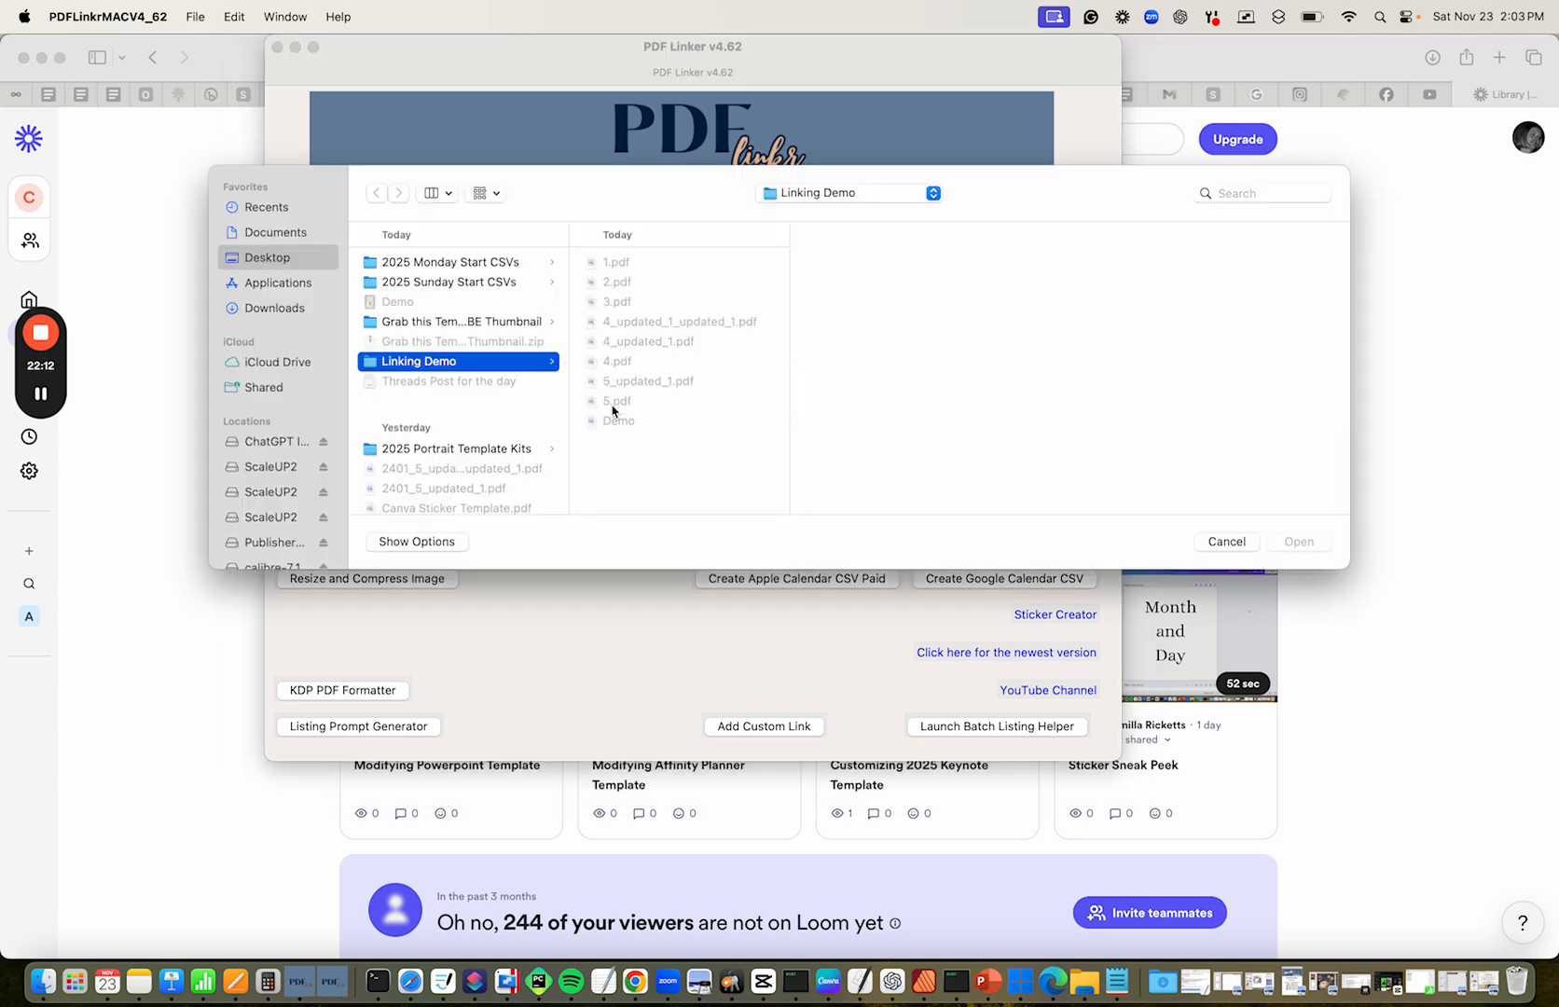
{"action": "left_click", "coordinate": [440, 269]}
{"action": "left_click", "coordinate": [636, 264]}
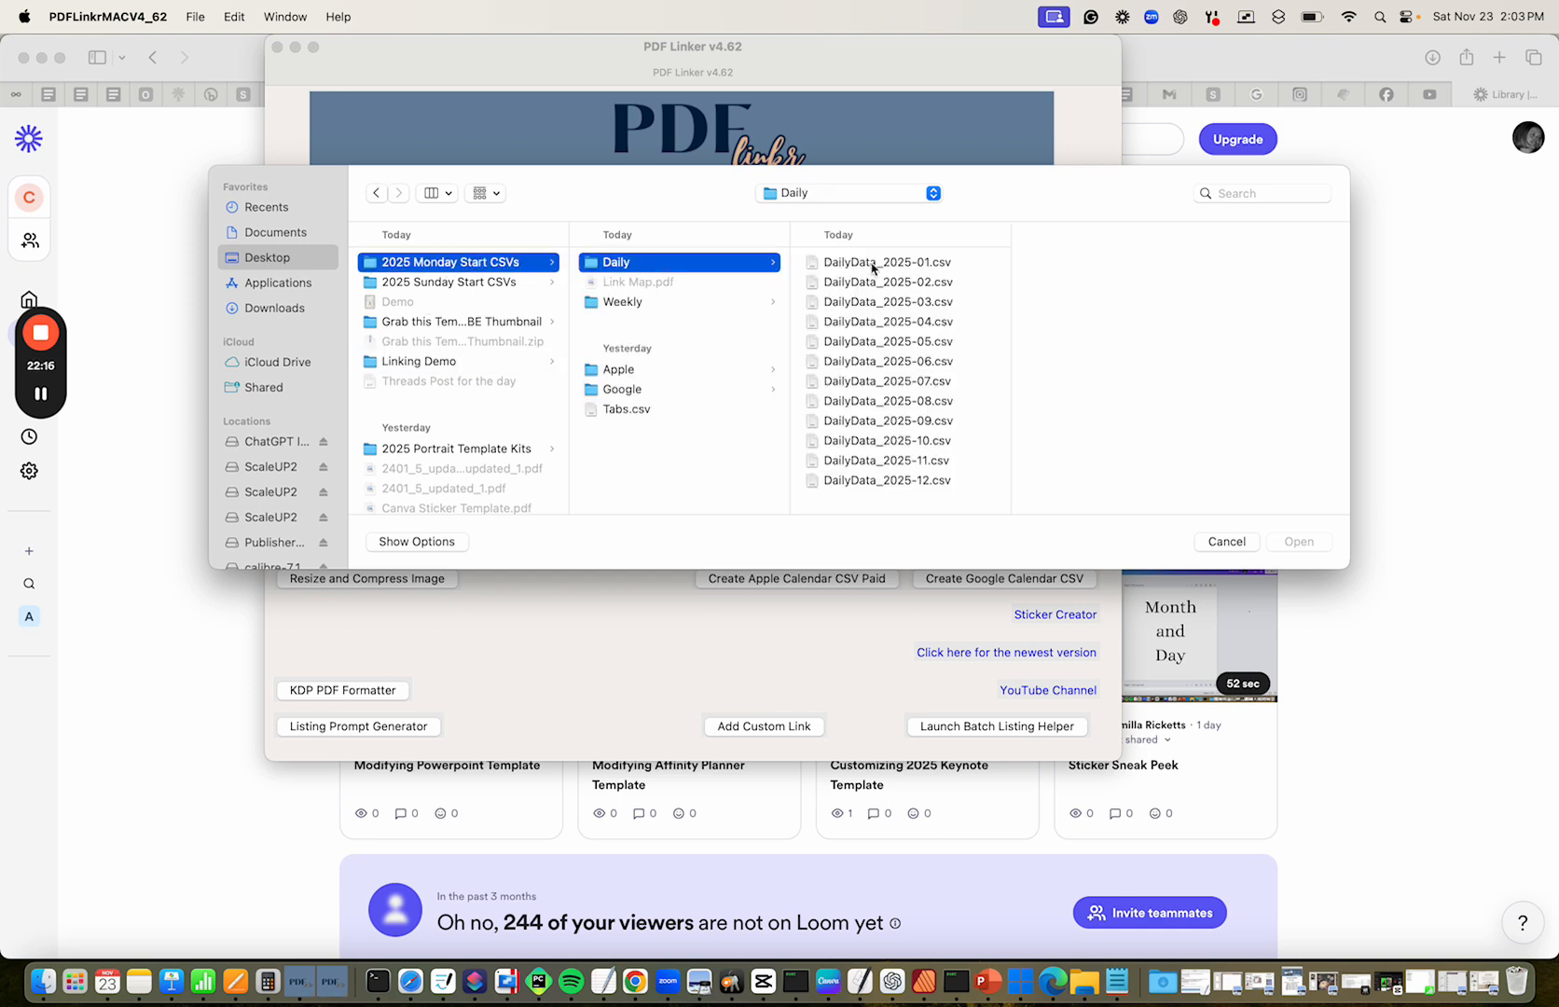
{"action": "left_click", "coordinate": [918, 265]}
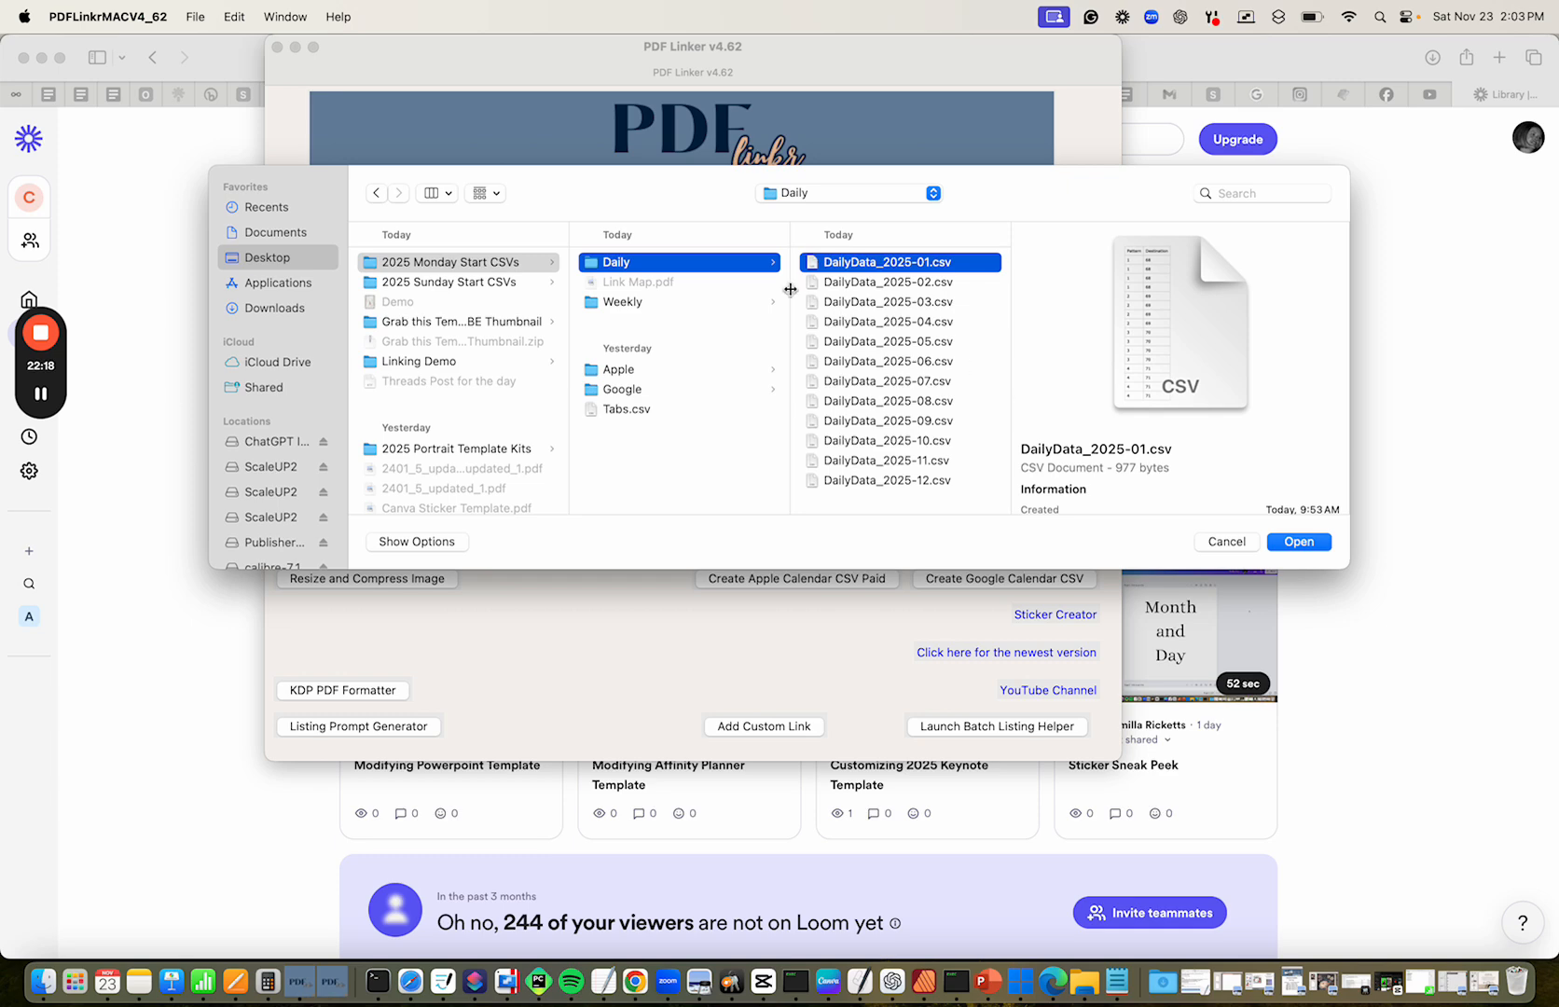
{"action": "left_click", "coordinate": [1297, 541]}
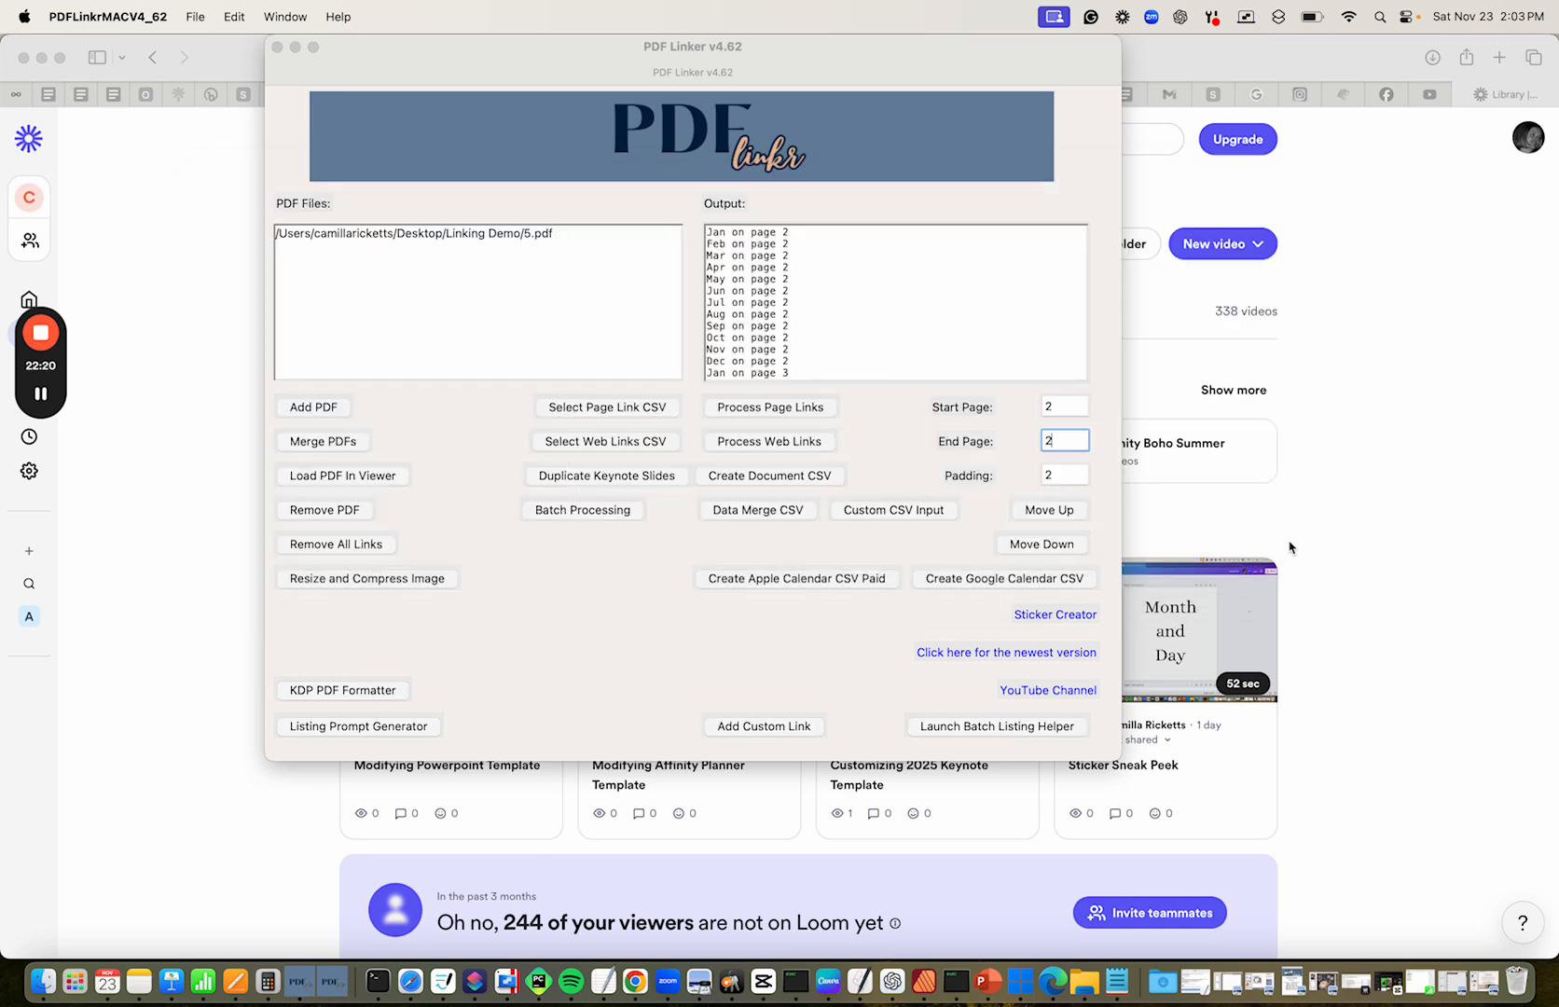
Step: Select 5.pdf in the file list, process its page links, and dismiss the completion dialog
{"action": "left_click", "coordinate": [514, 234]}
{"action": "left_click", "coordinate": [783, 413]}
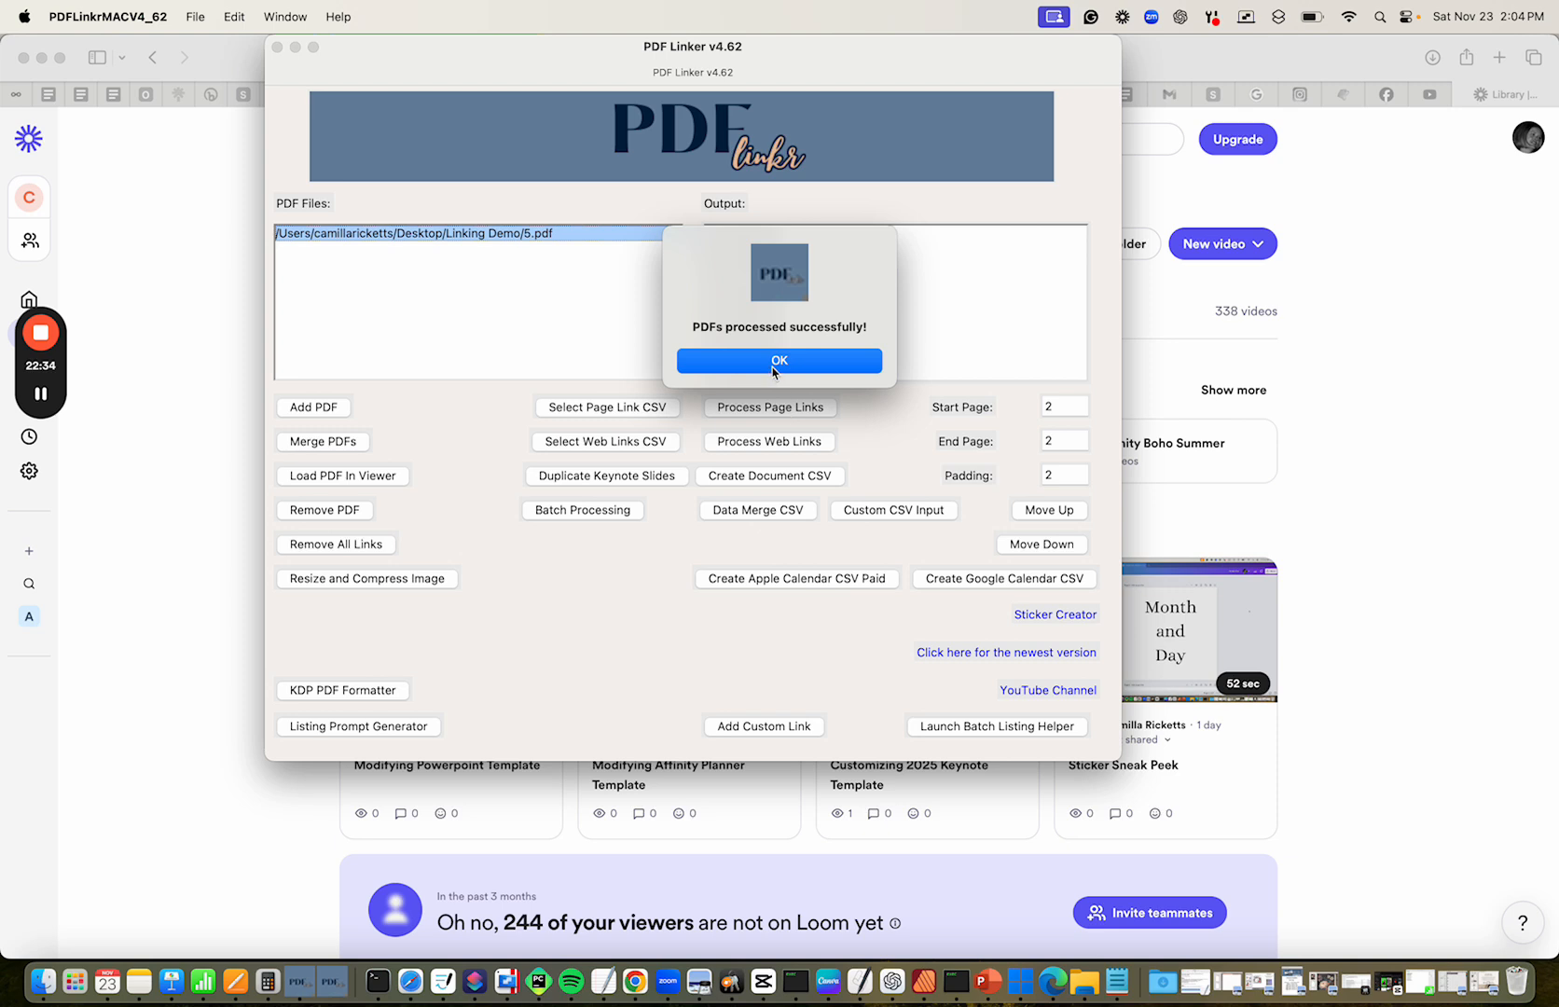
{"action": "left_click", "coordinate": [772, 361]}
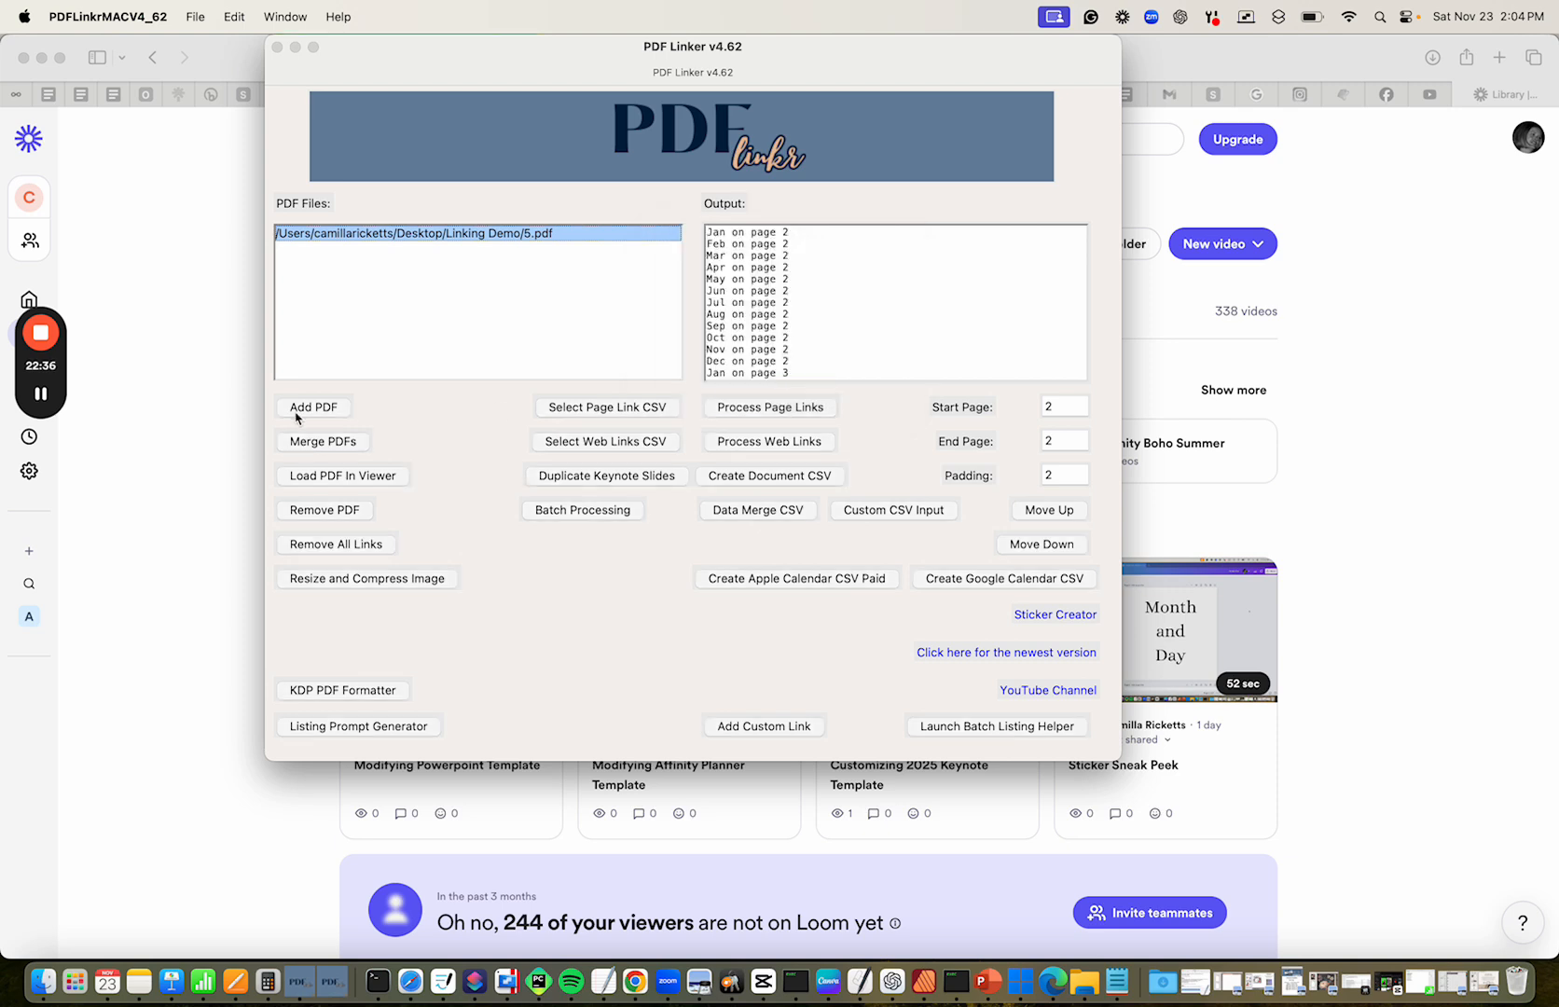
Step: Replace 5.pdf in the PDF file list with 5_updated.pdf from the Linking Demo folder
{"action": "left_click", "coordinate": [322, 511]}
{"action": "left_click", "coordinate": [317, 408]}
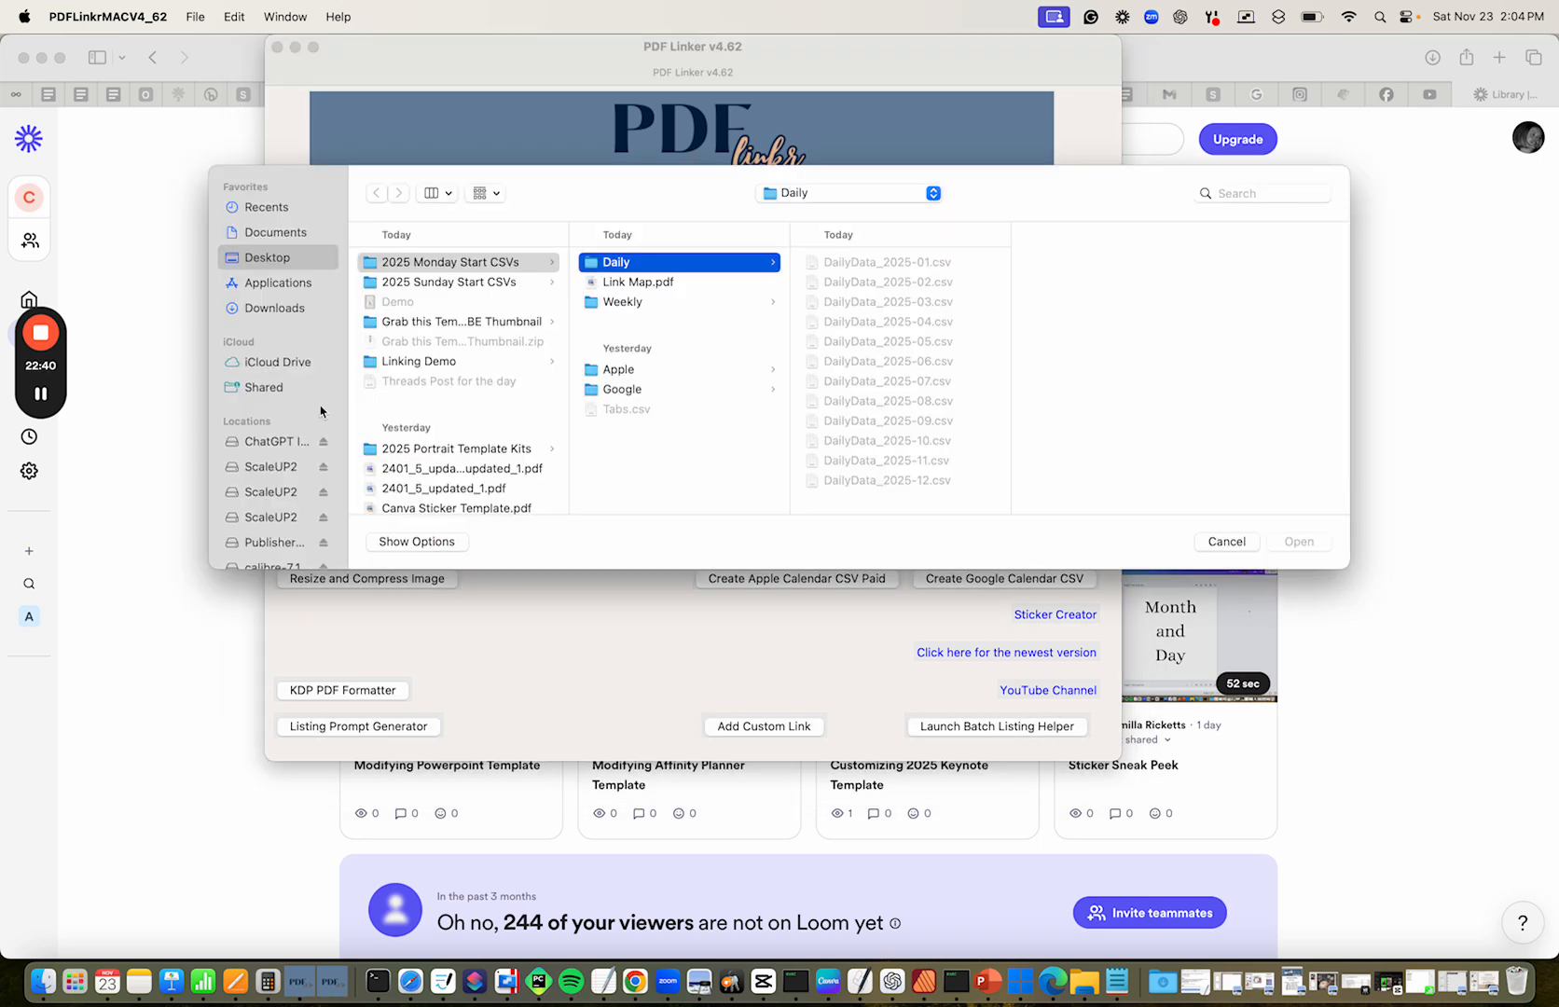
{"action": "left_click", "coordinate": [418, 361]}
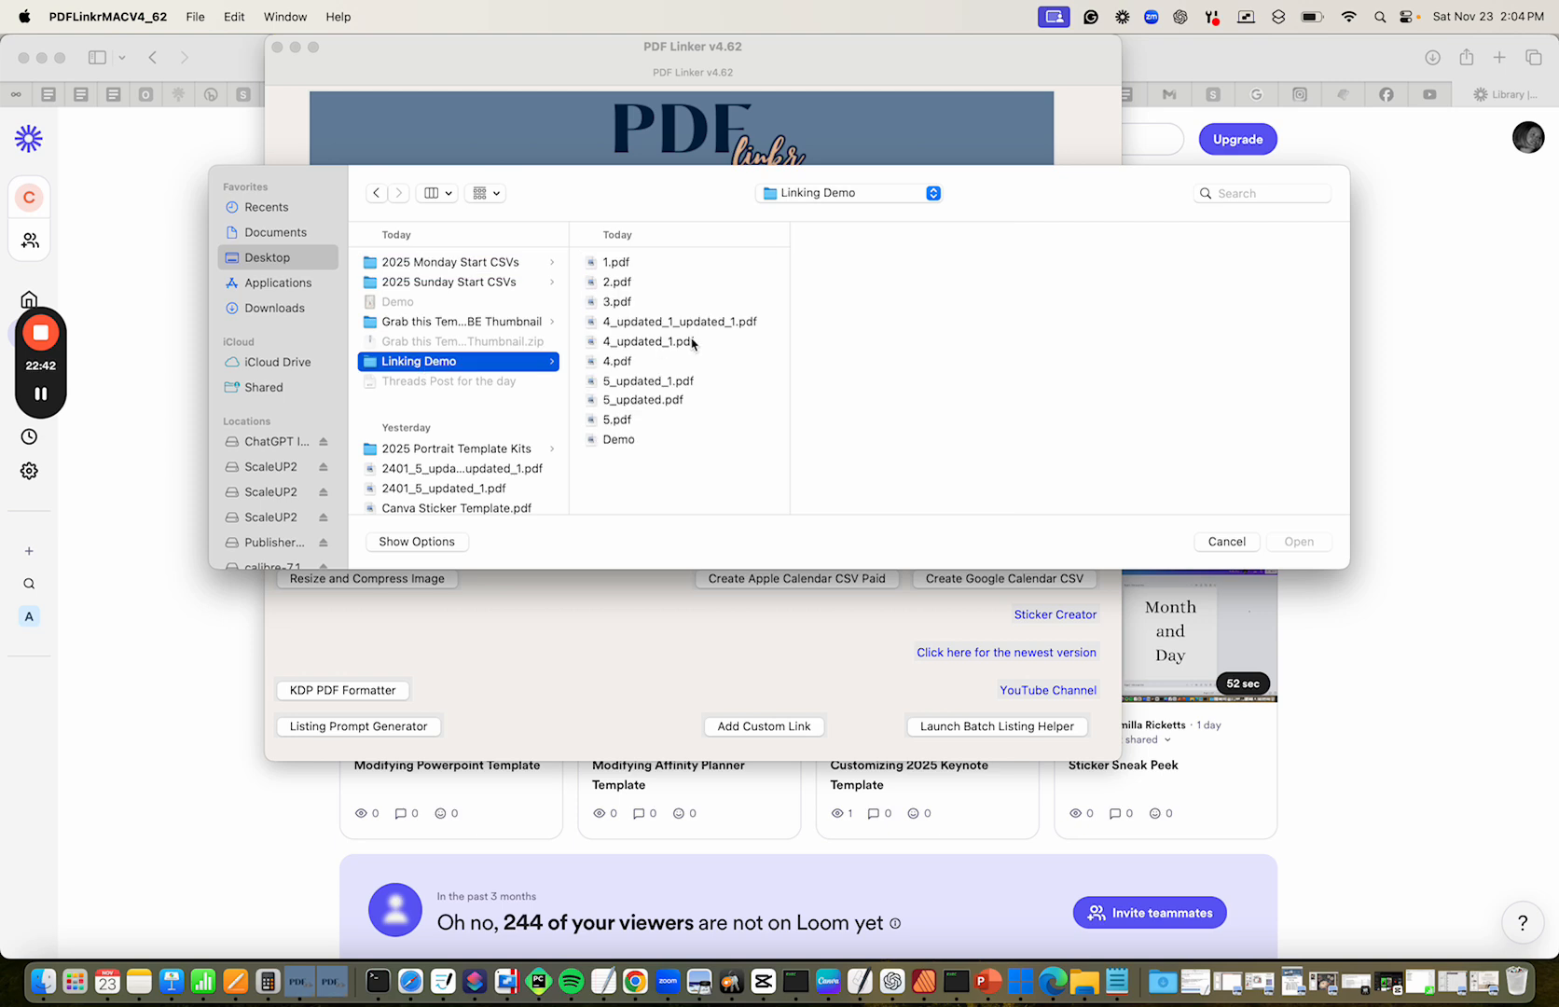
{"action": "double_click", "coordinate": [640, 405]}
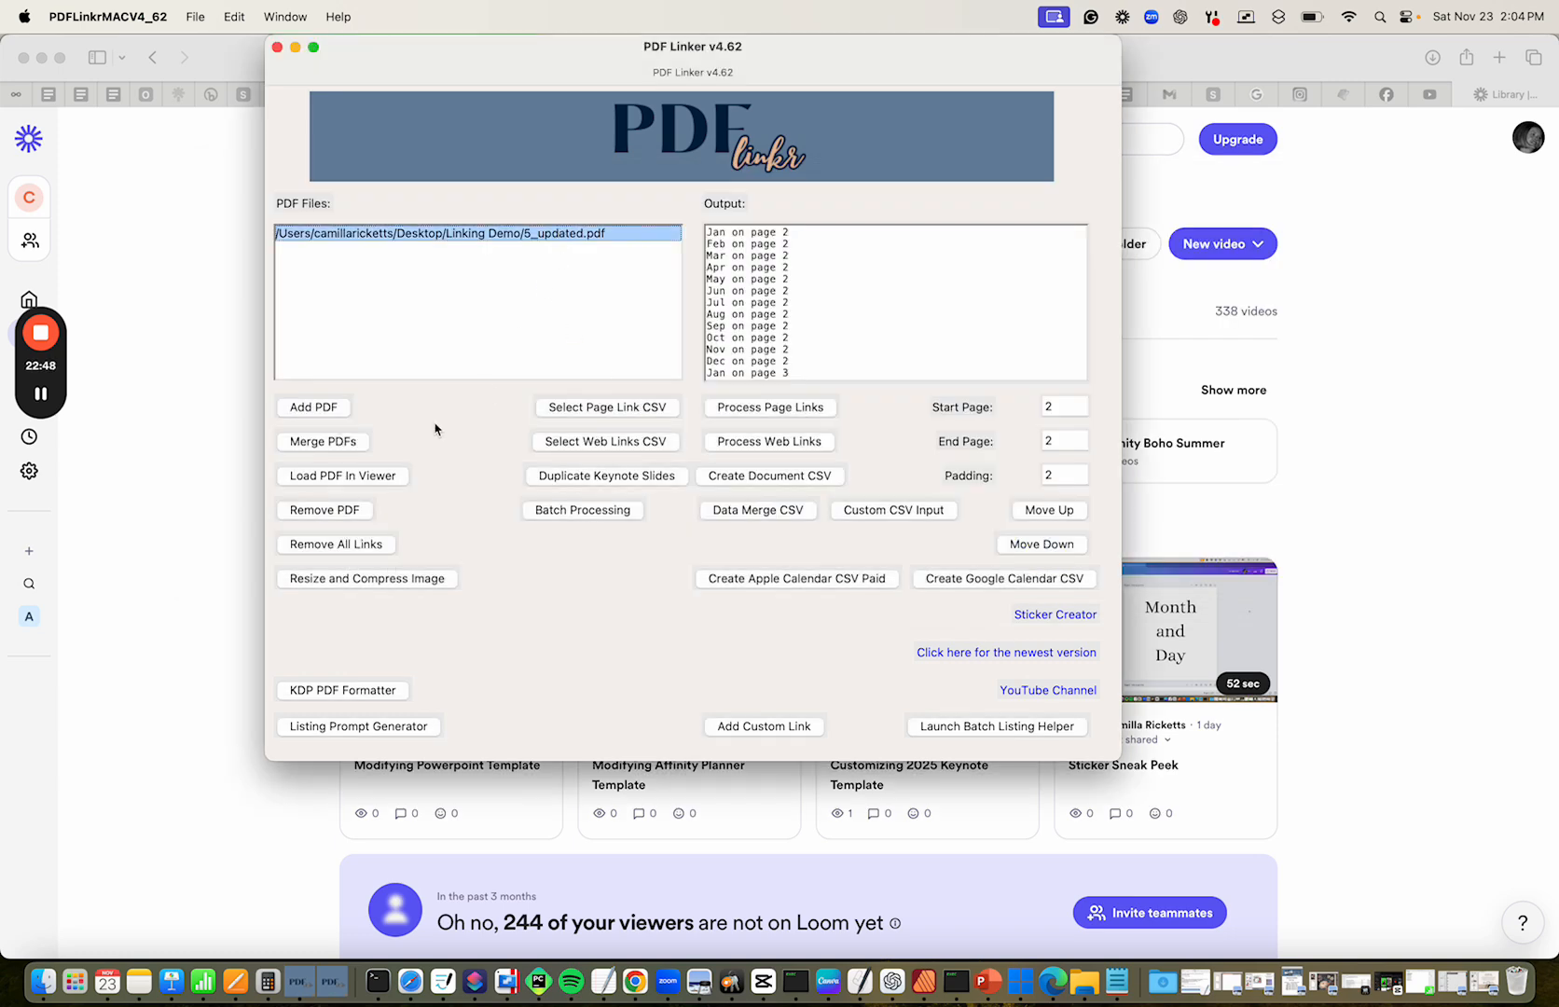
Step: Load 5_updated.pdf in the viewer, set the February calendar grid on page 2 as the link area, and close the viewer
{"action": "left_click", "coordinate": [382, 481]}
{"action": "left_click", "coordinate": [1352, 728]}
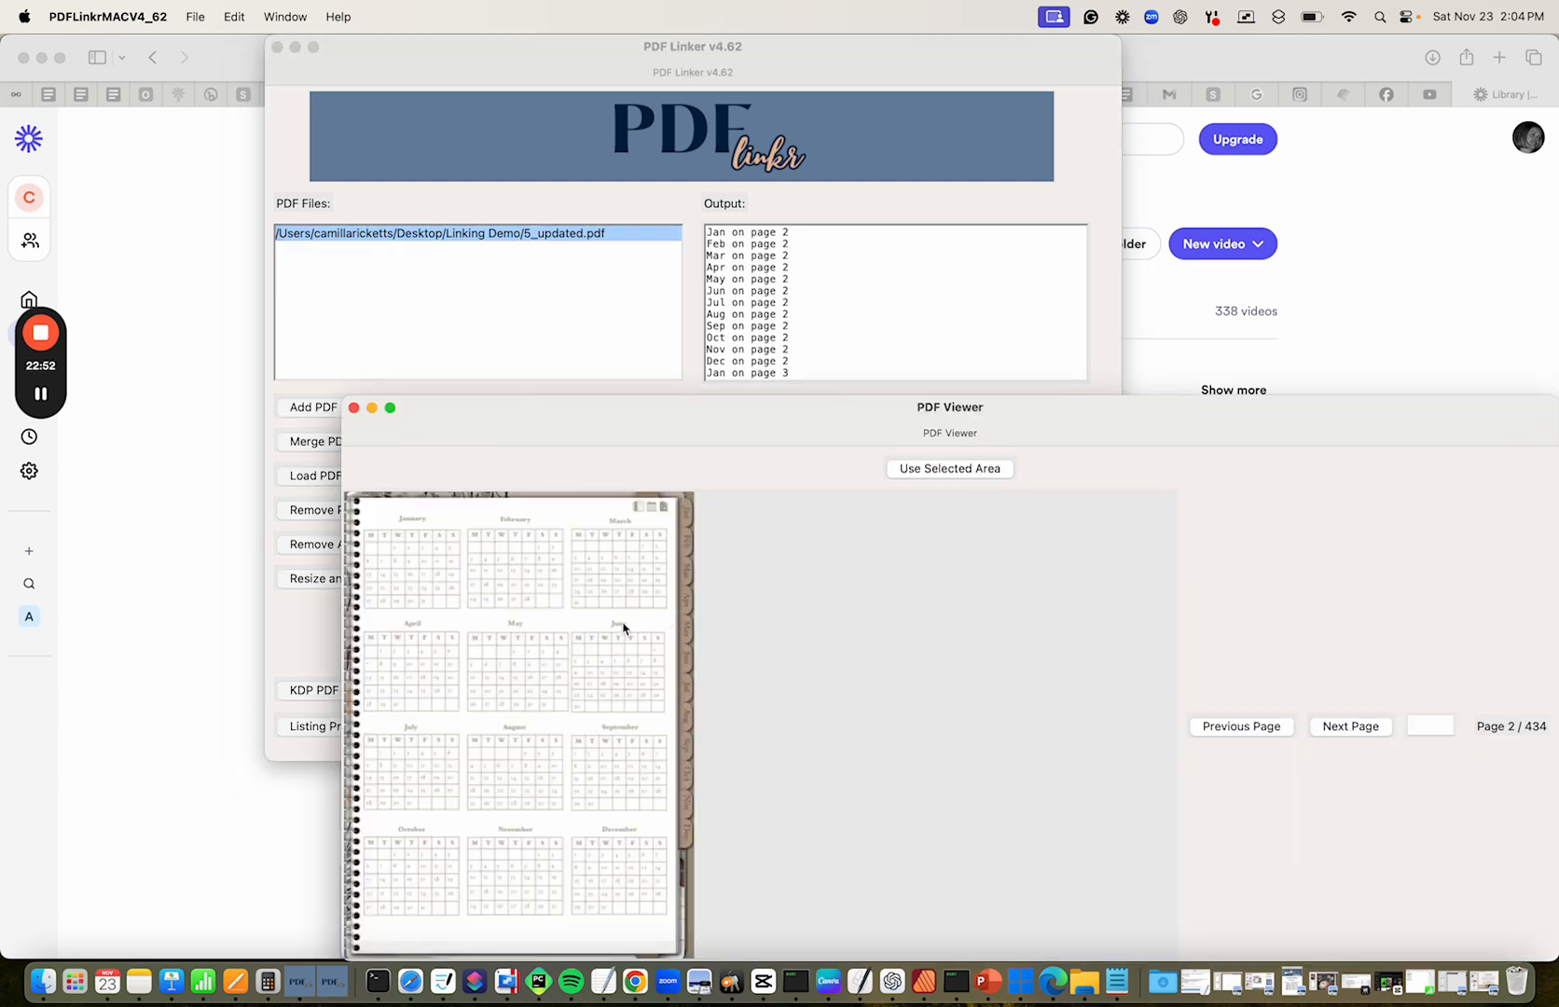
{"action": "left_click_drag", "start_coordinate": [463, 524], "coordinate": [567, 616]}
{"action": "left_click", "coordinate": [925, 474]}
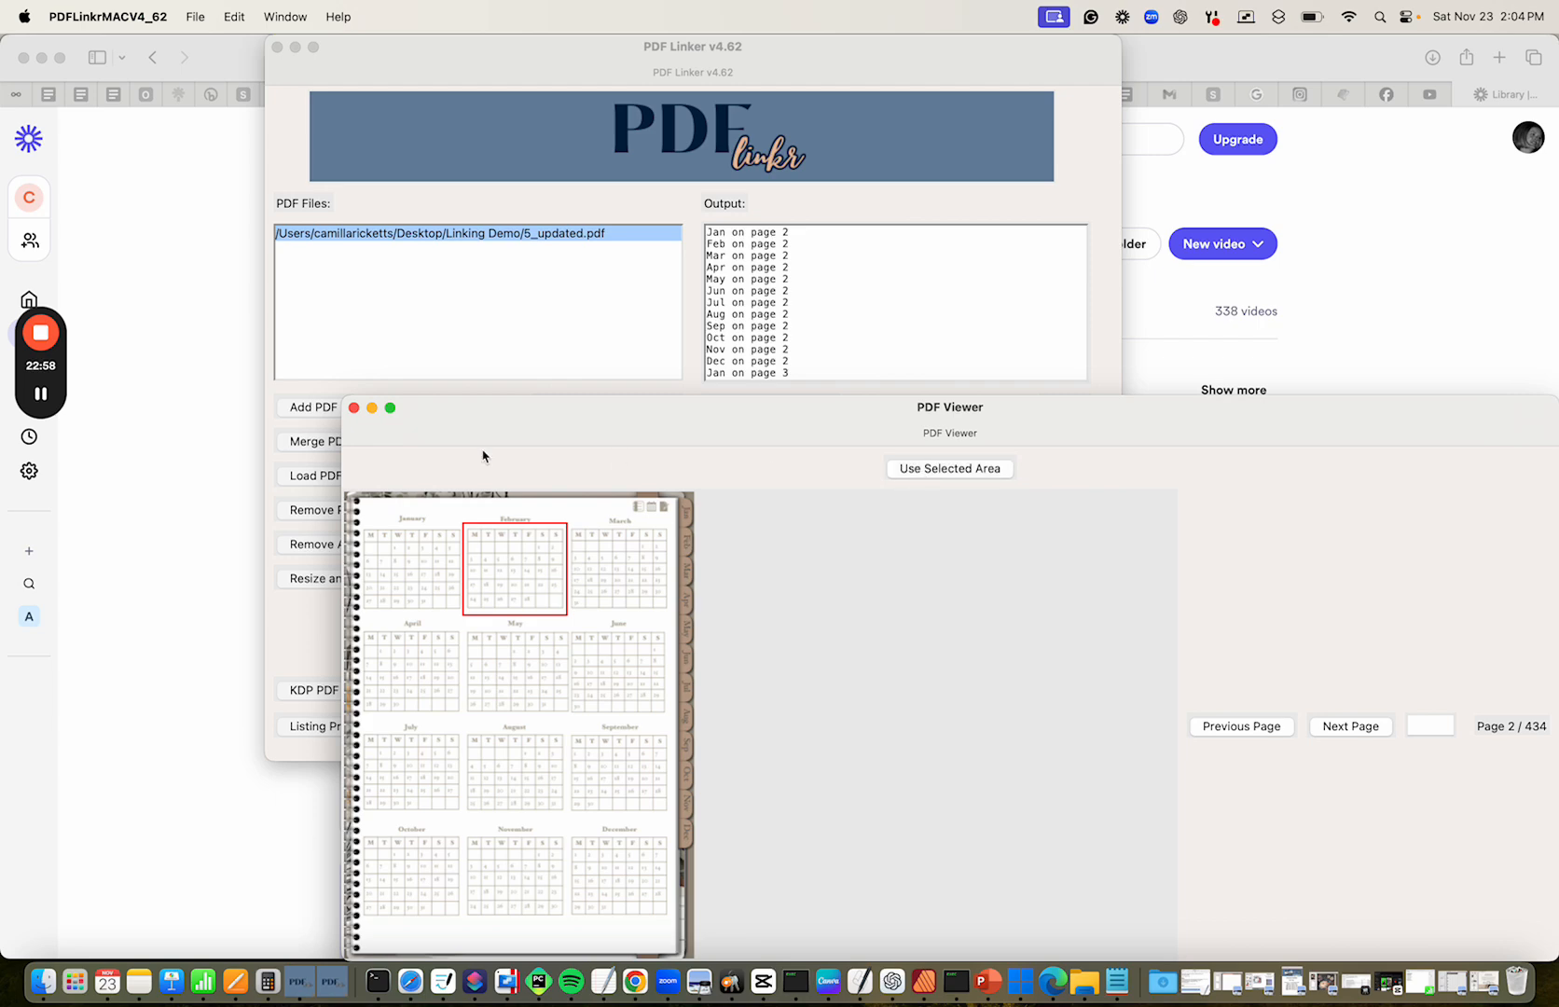
{"action": "left_click", "coordinate": [354, 408]}
Step: Choose DailyData_2025-02.csv from the 2025 Monday Start CSVs Daily folder as the page link CSV and process the page links
{"action": "left_click", "coordinate": [619, 410]}
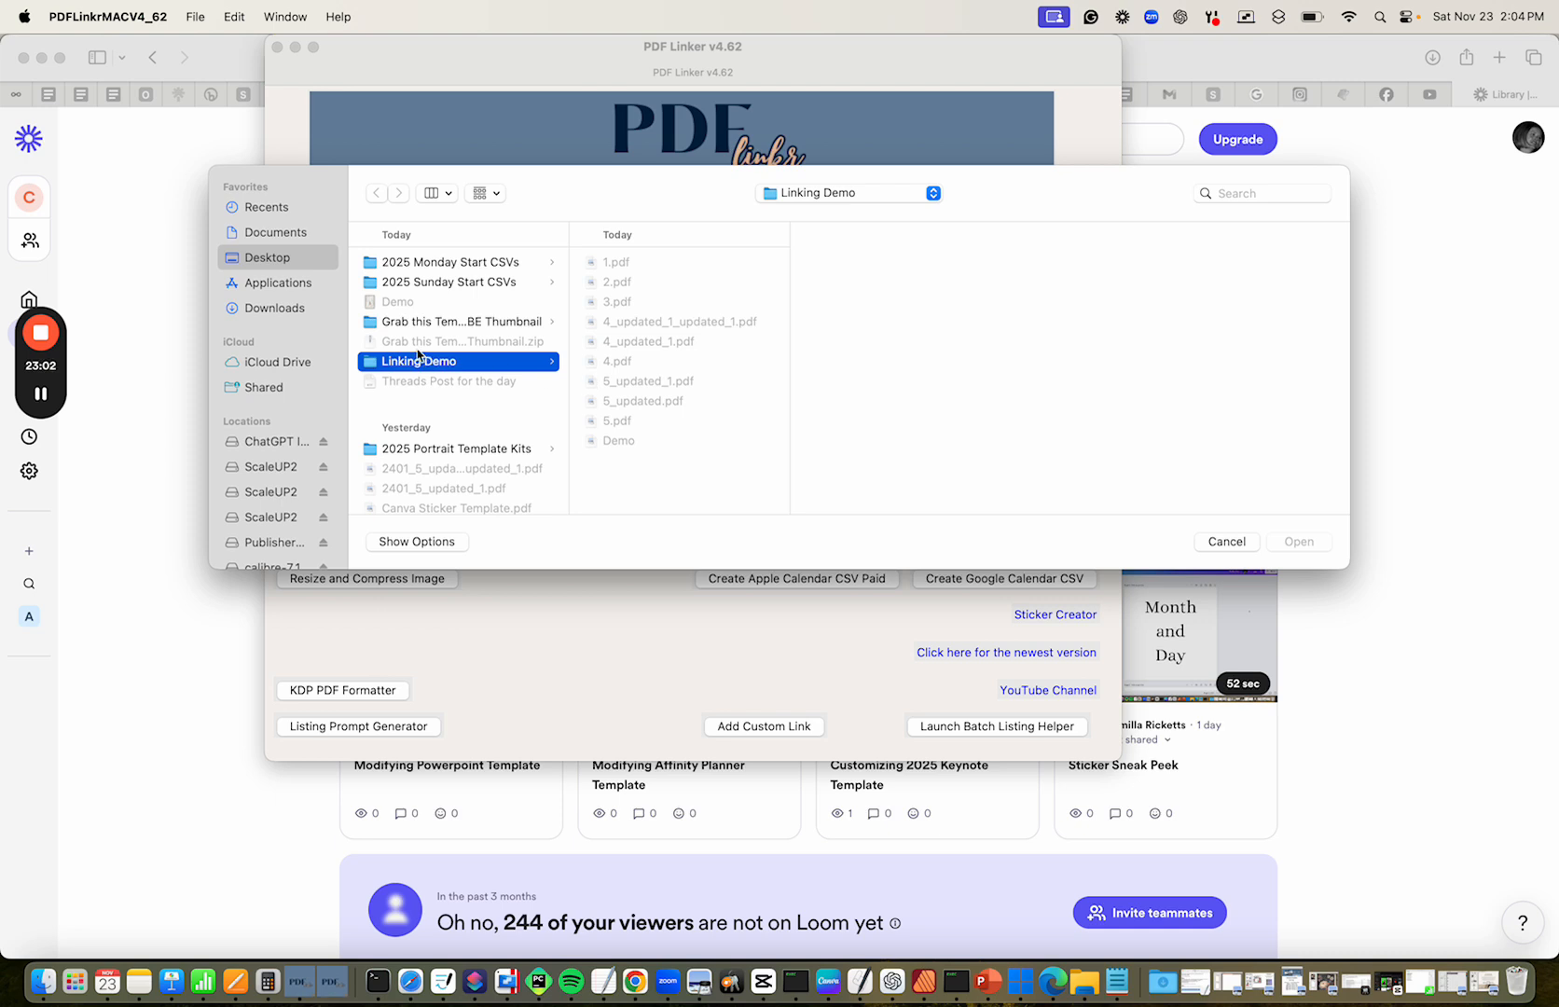
{"action": "left_click", "coordinate": [396, 263]}
{"action": "left_click", "coordinate": [629, 263]}
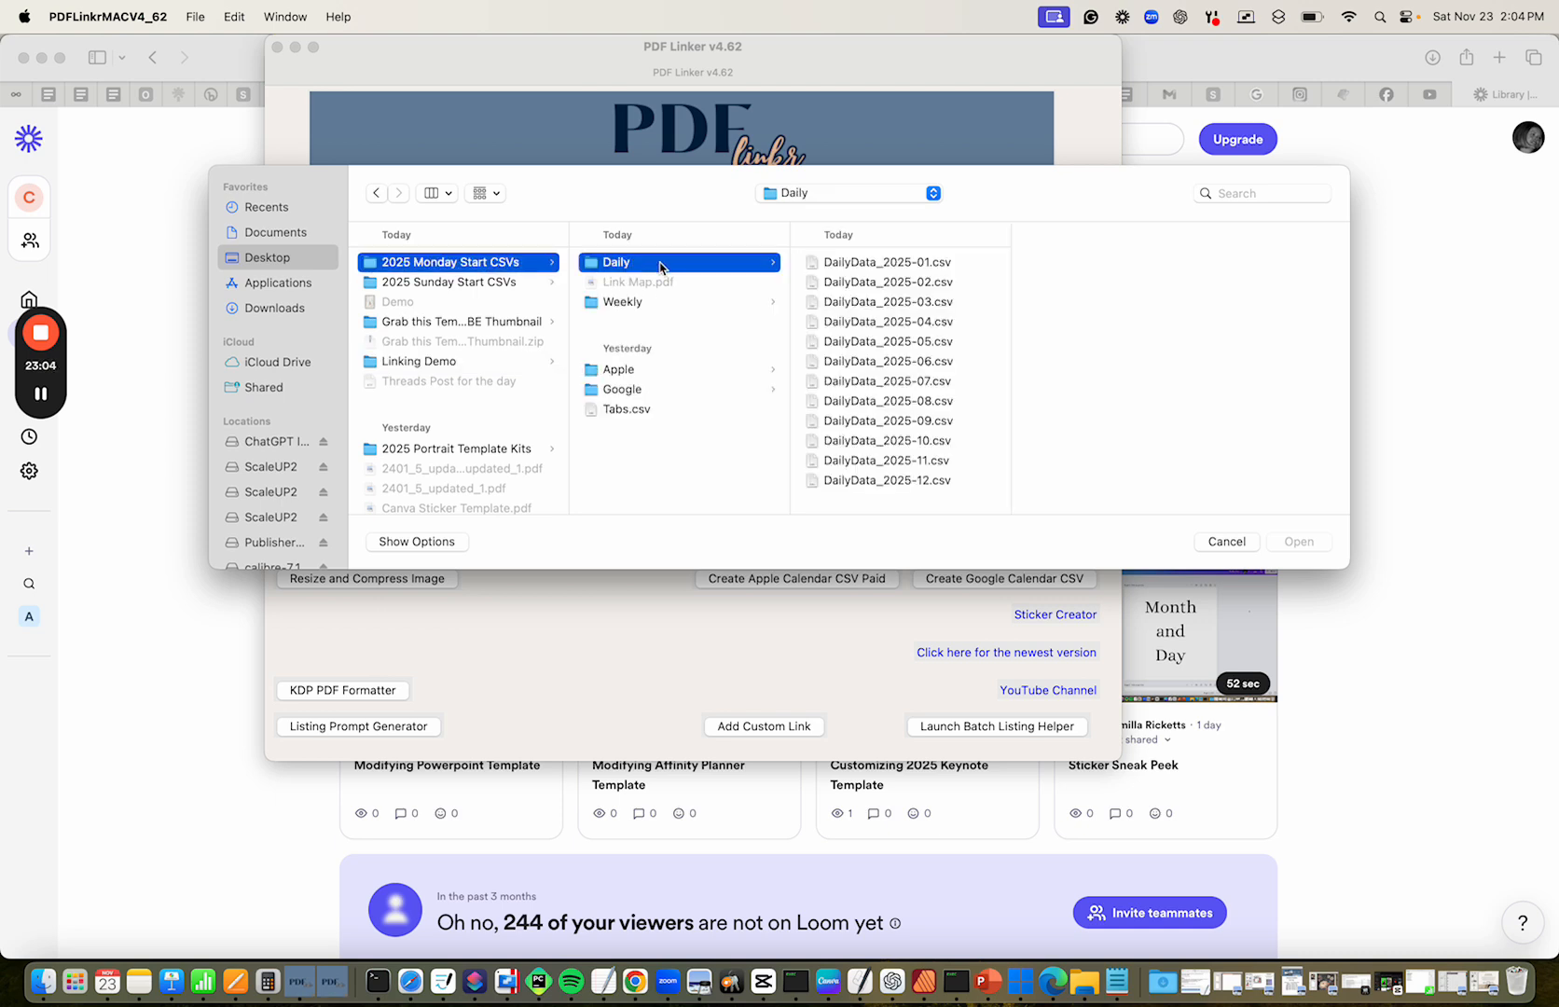
{"action": "left_click", "coordinate": [884, 284]}
{"action": "left_click", "coordinate": [1305, 543]}
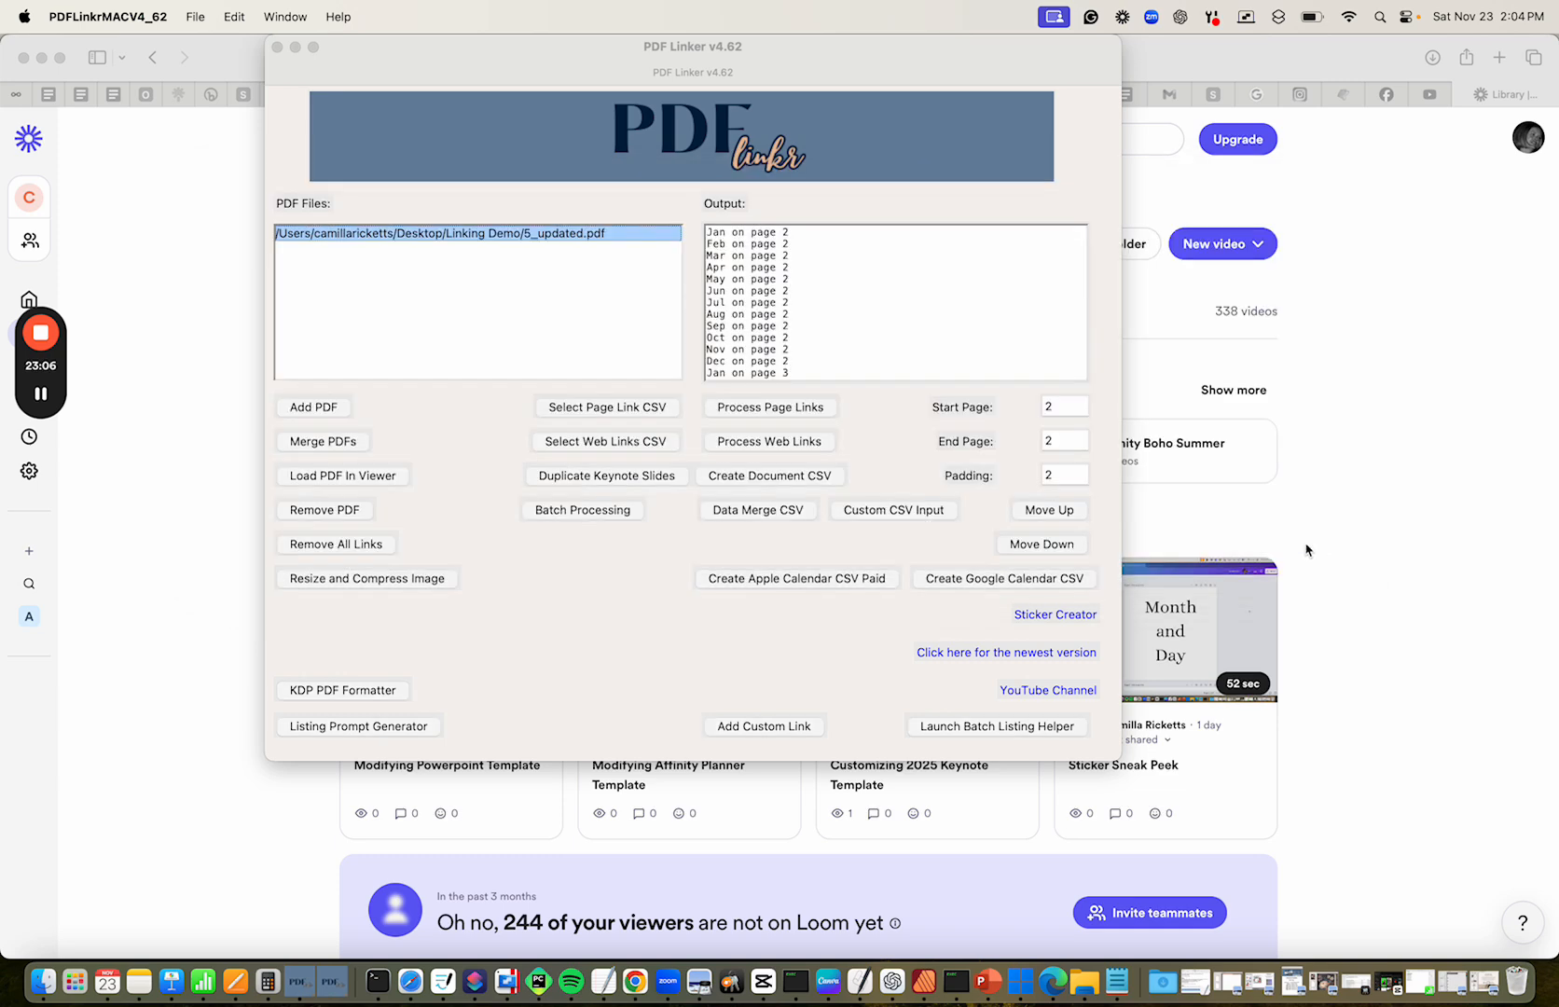
{"action": "left_click", "coordinate": [765, 416]}
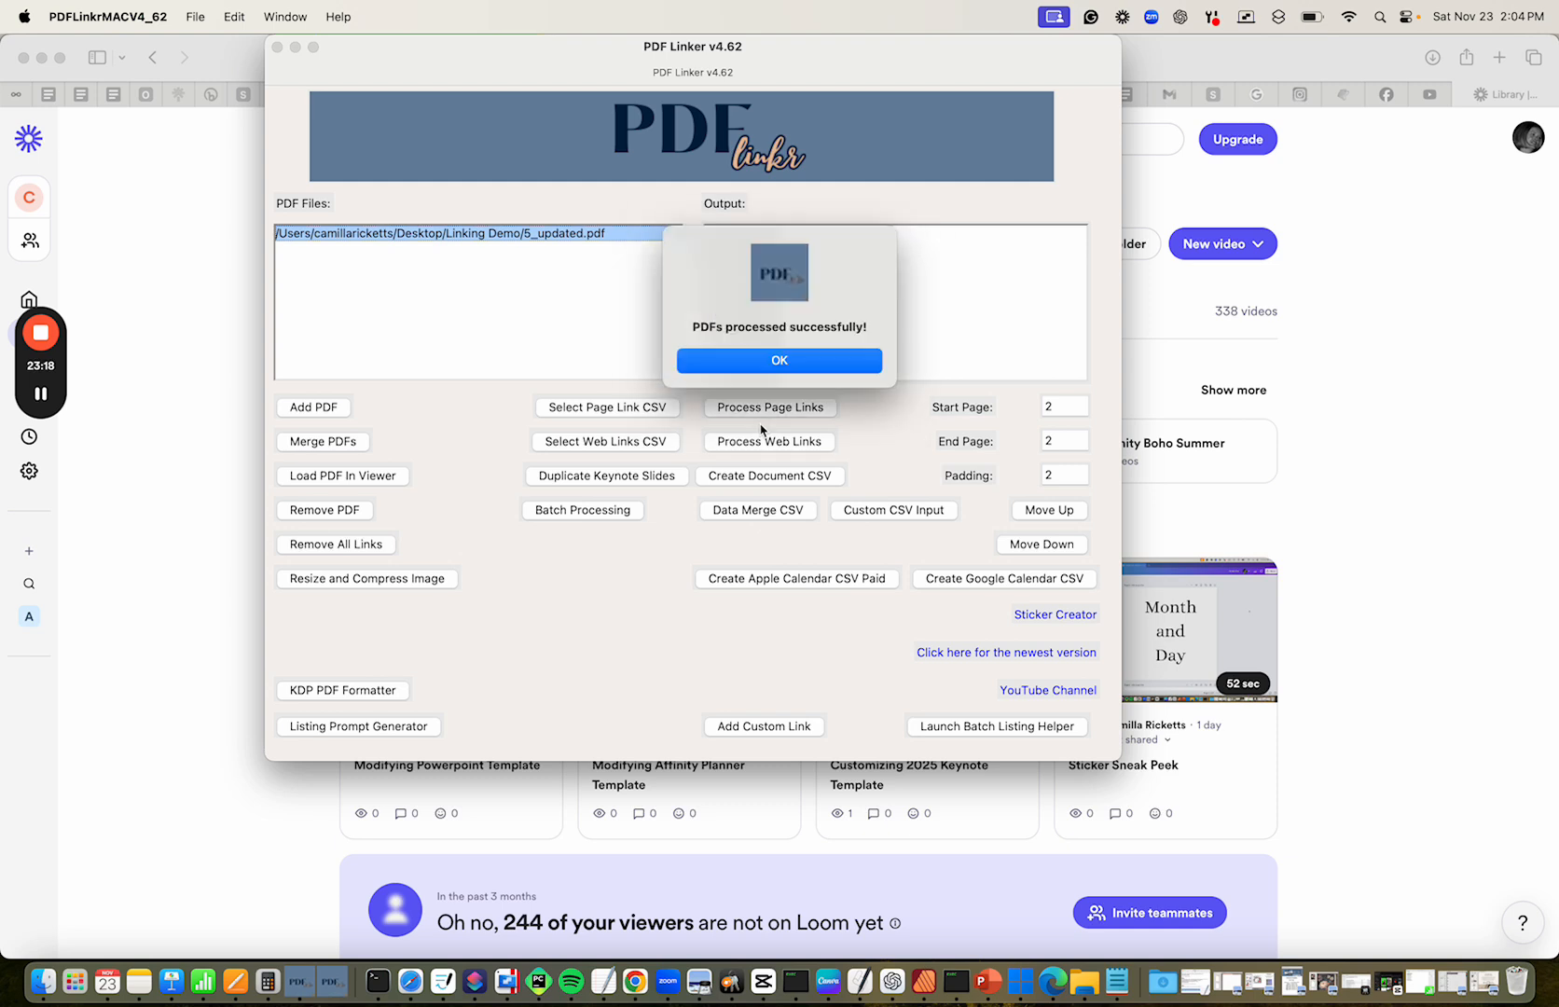
{"action": "left_click", "coordinate": [779, 361]}
Step: Switch to Finder, open 5_updated_updated.pdf from Linking Demo in Preview, and go to the yearly calendar on page 2
{"action": "left_click", "coordinate": [42, 981]}
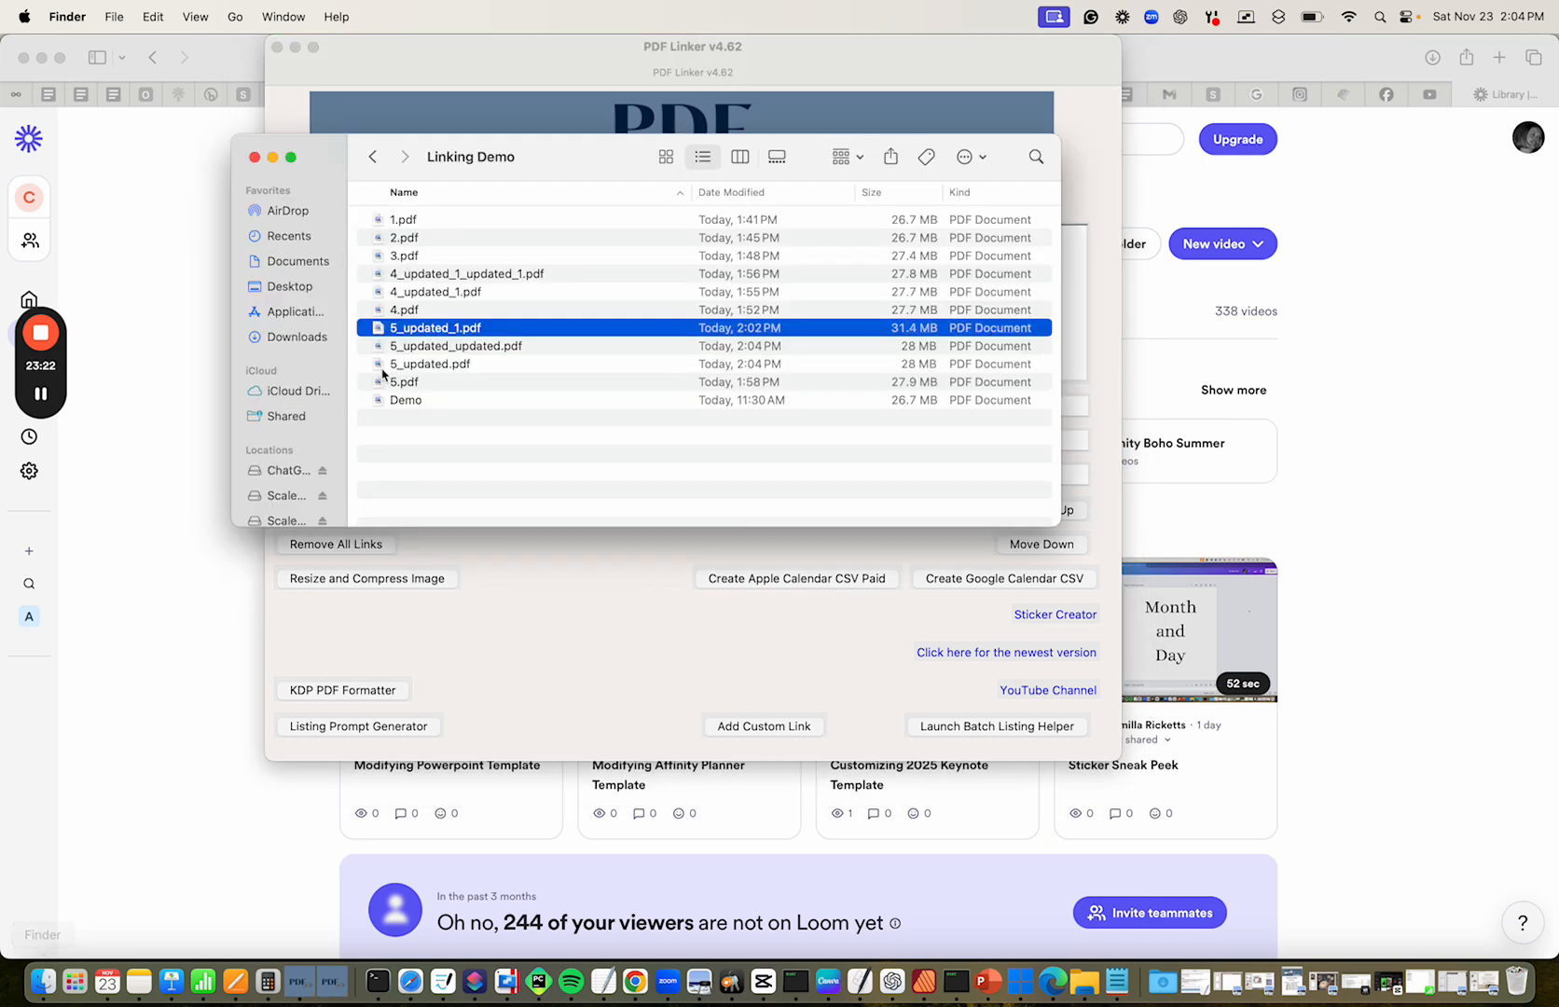
{"action": "double_click", "coordinate": [466, 346]}
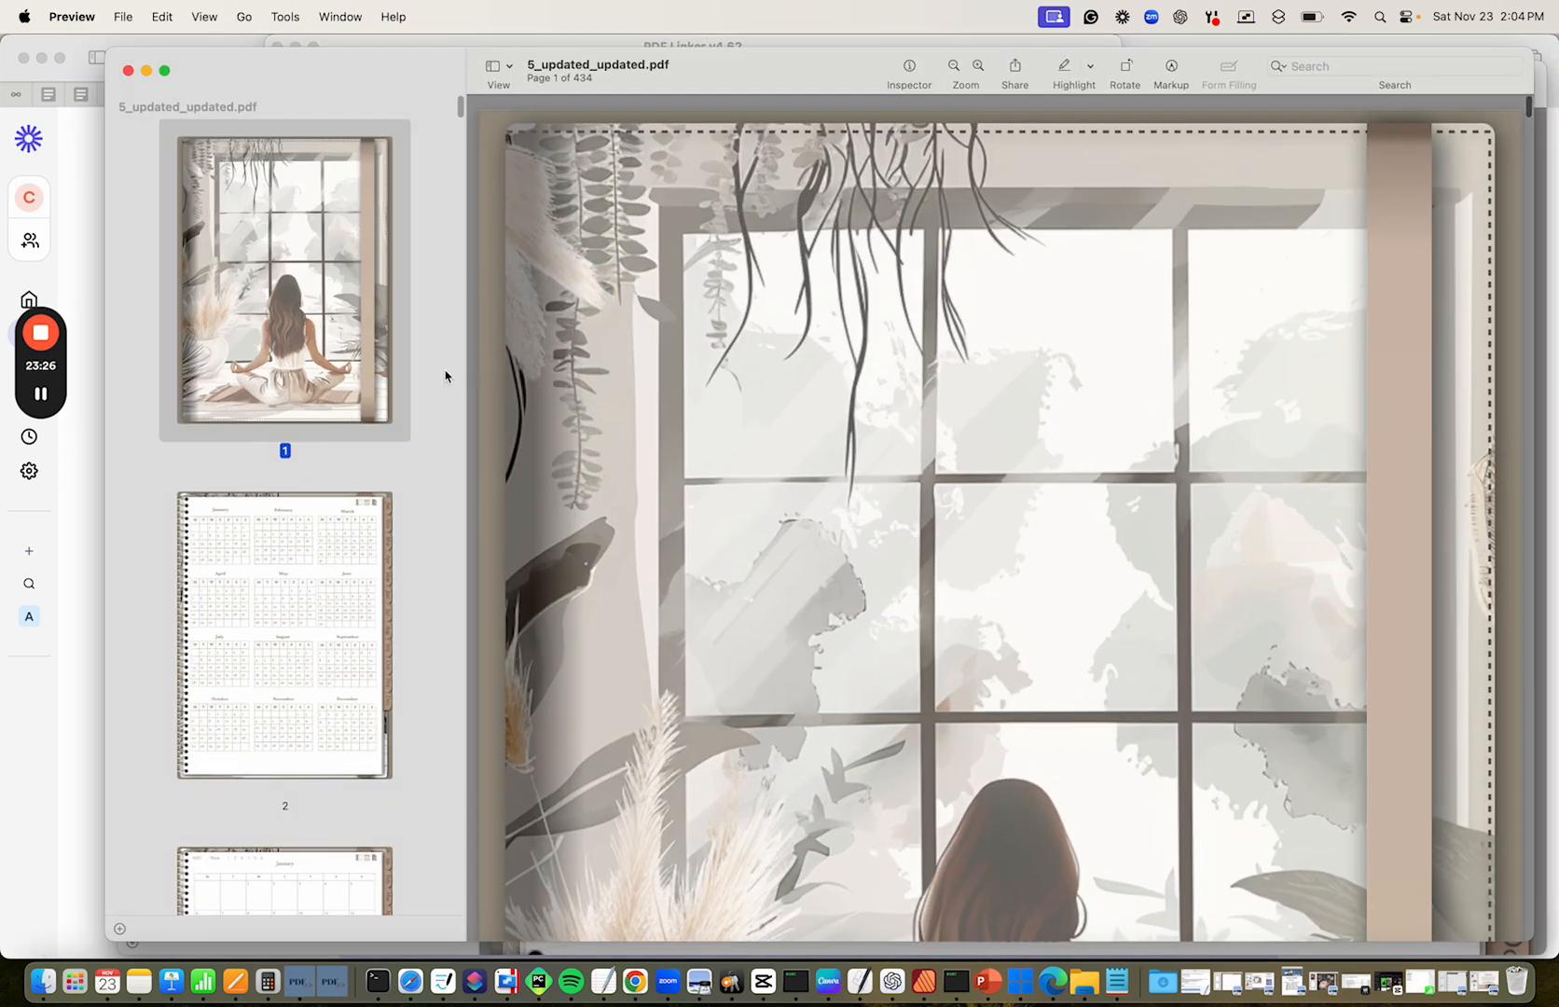
{"action": "left_click", "coordinate": [340, 559]}
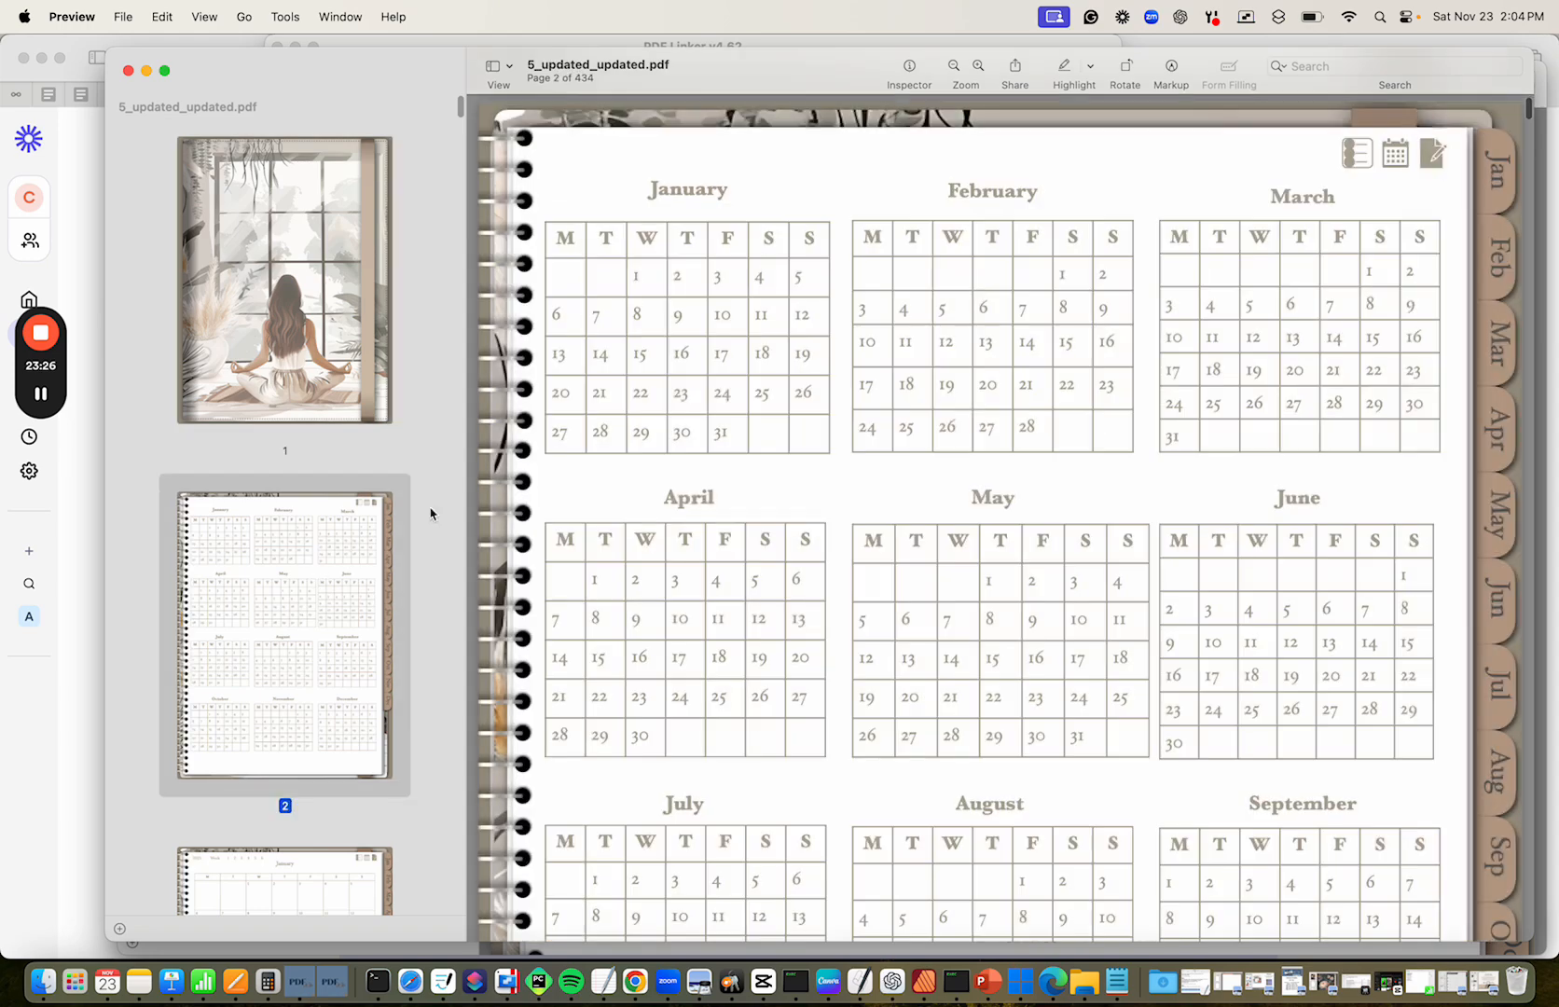
Step: Test the yearly calendar's January 1 and February 4 links, the February and March tabs, the monthly February 1 link, and the calendar icon
{"action": "left_click", "coordinate": [637, 286]}
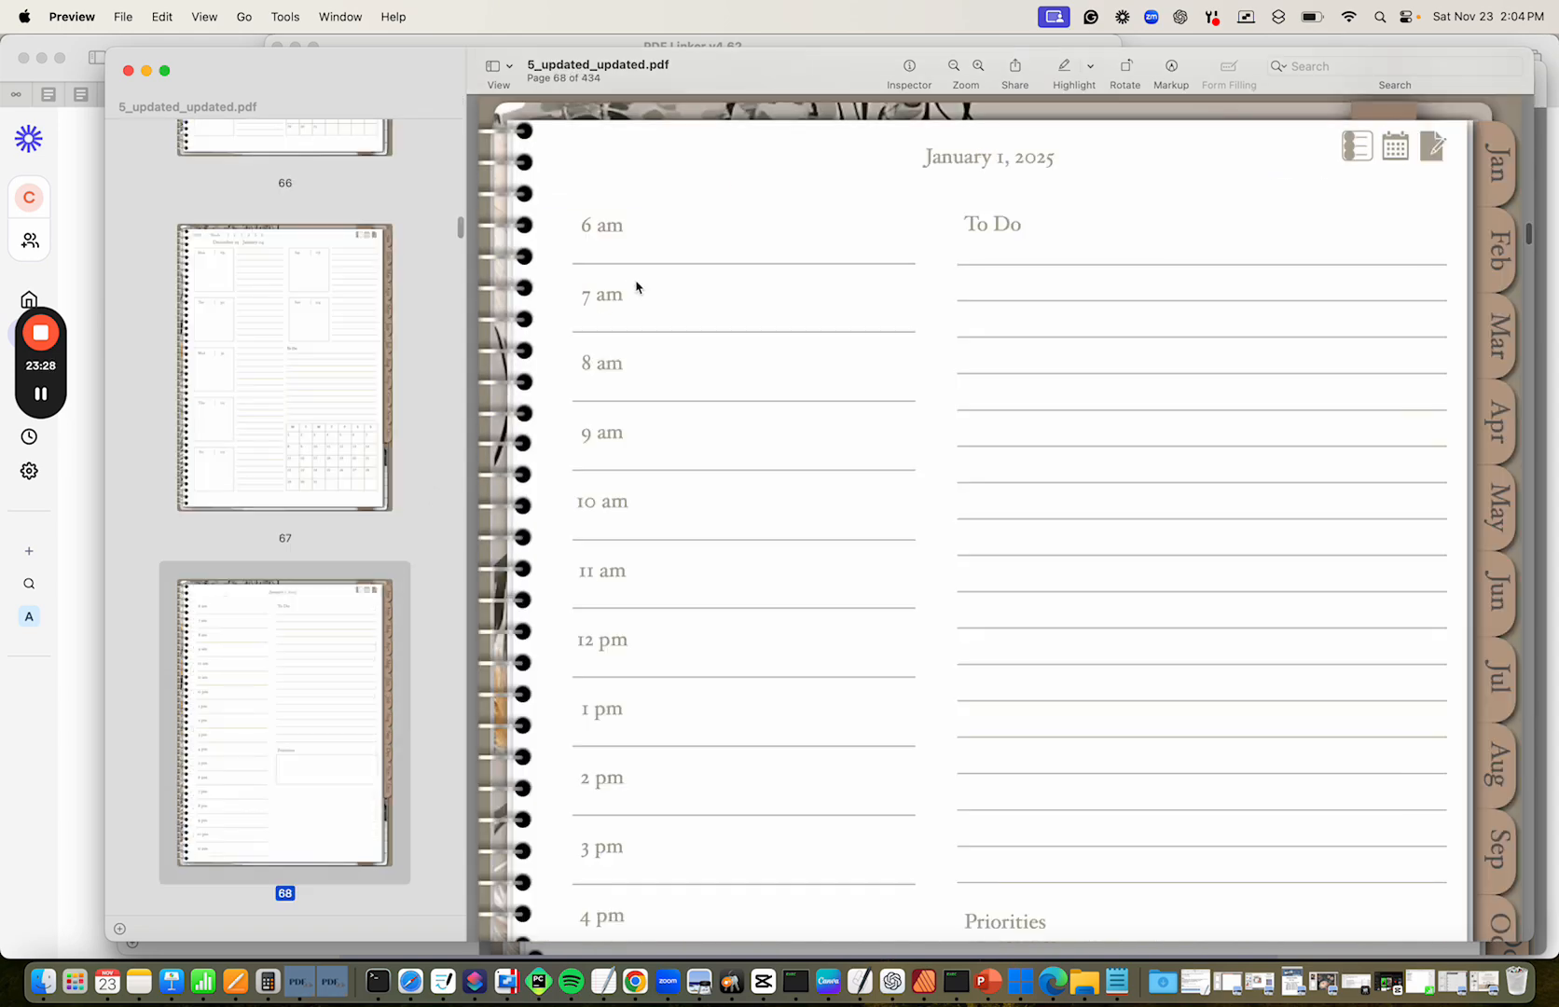
{"action": "left_click", "coordinate": [1494, 252]}
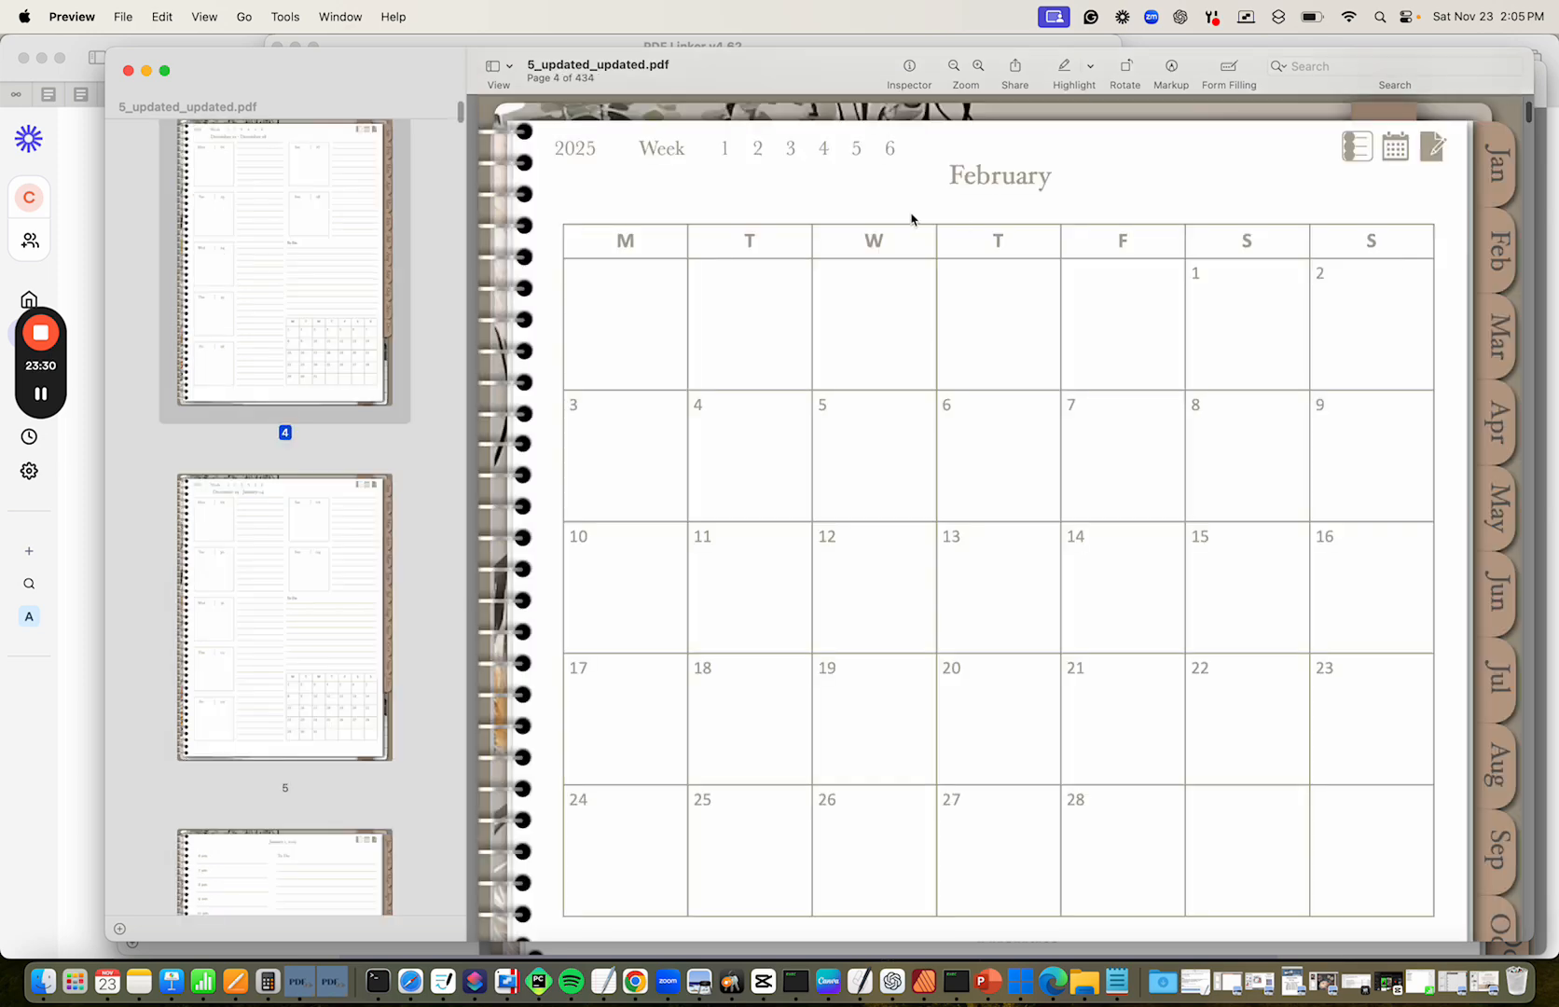
{"action": "left_click", "coordinate": [1198, 278]}
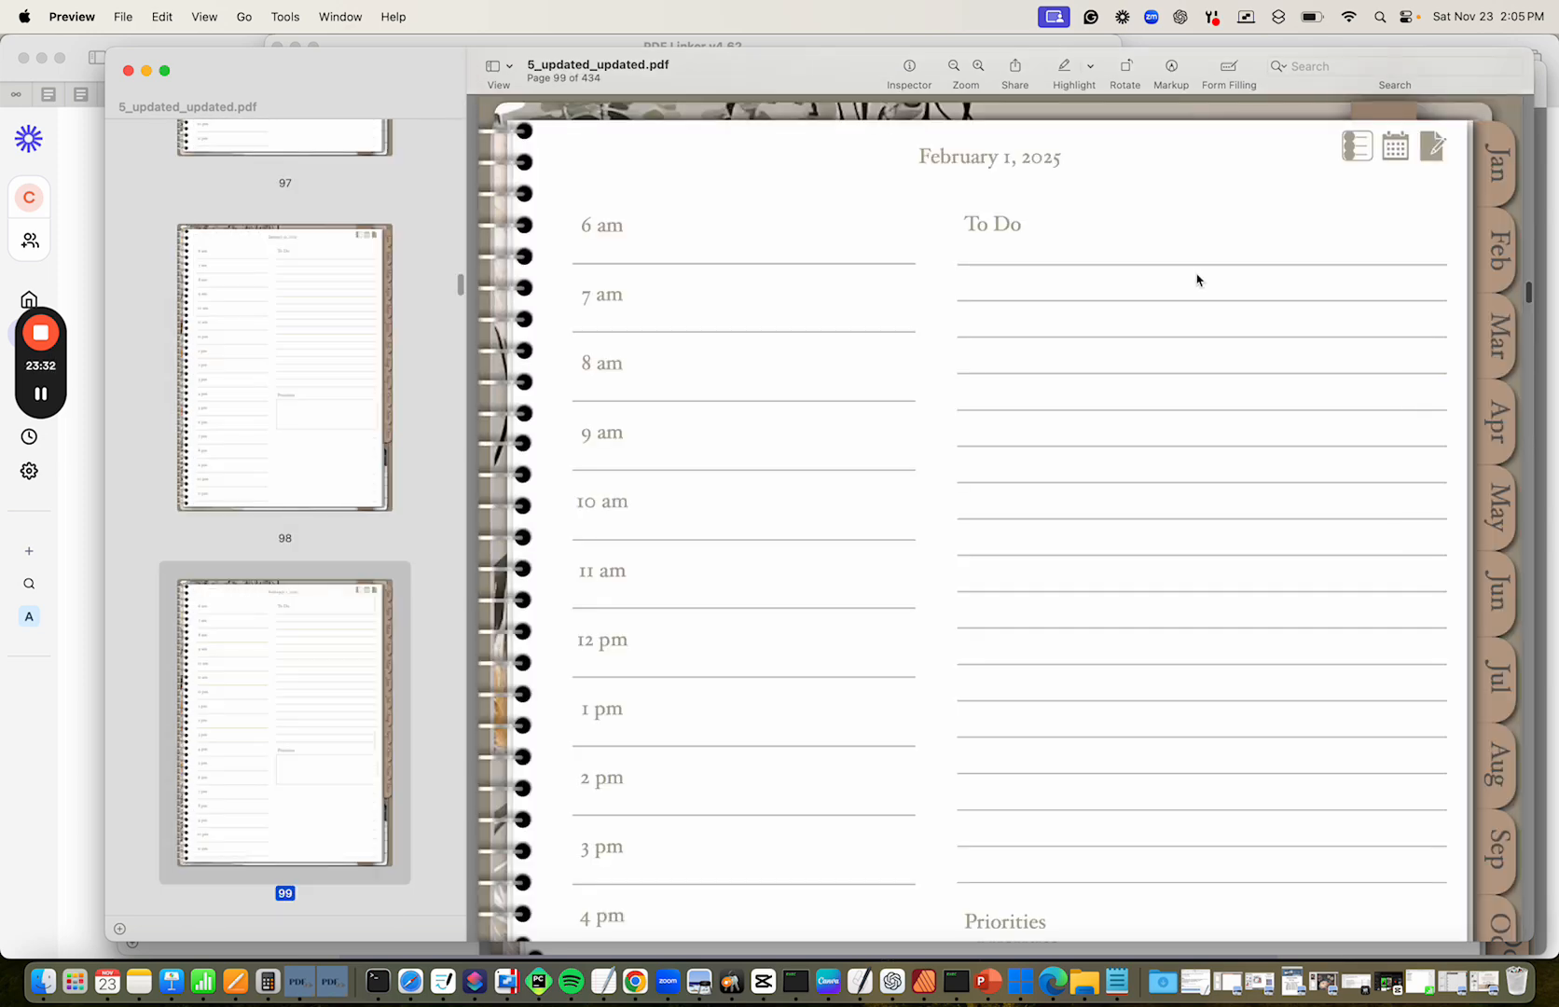
{"action": "left_click", "coordinate": [1498, 311]}
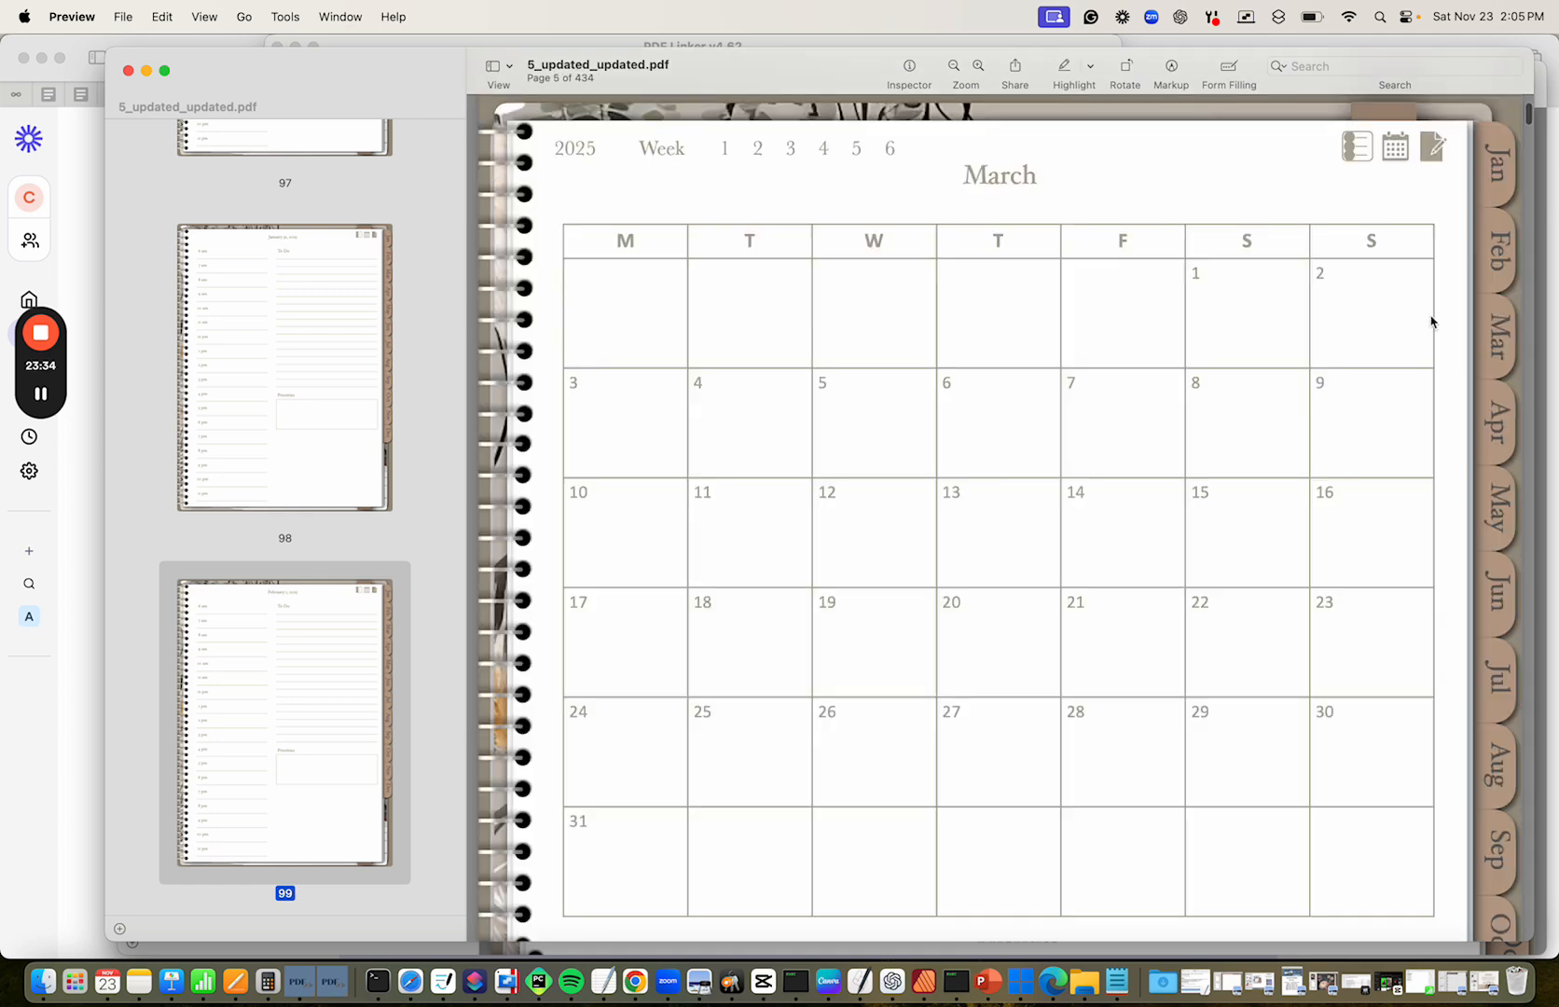
{"action": "left_click", "coordinate": [1394, 146]}
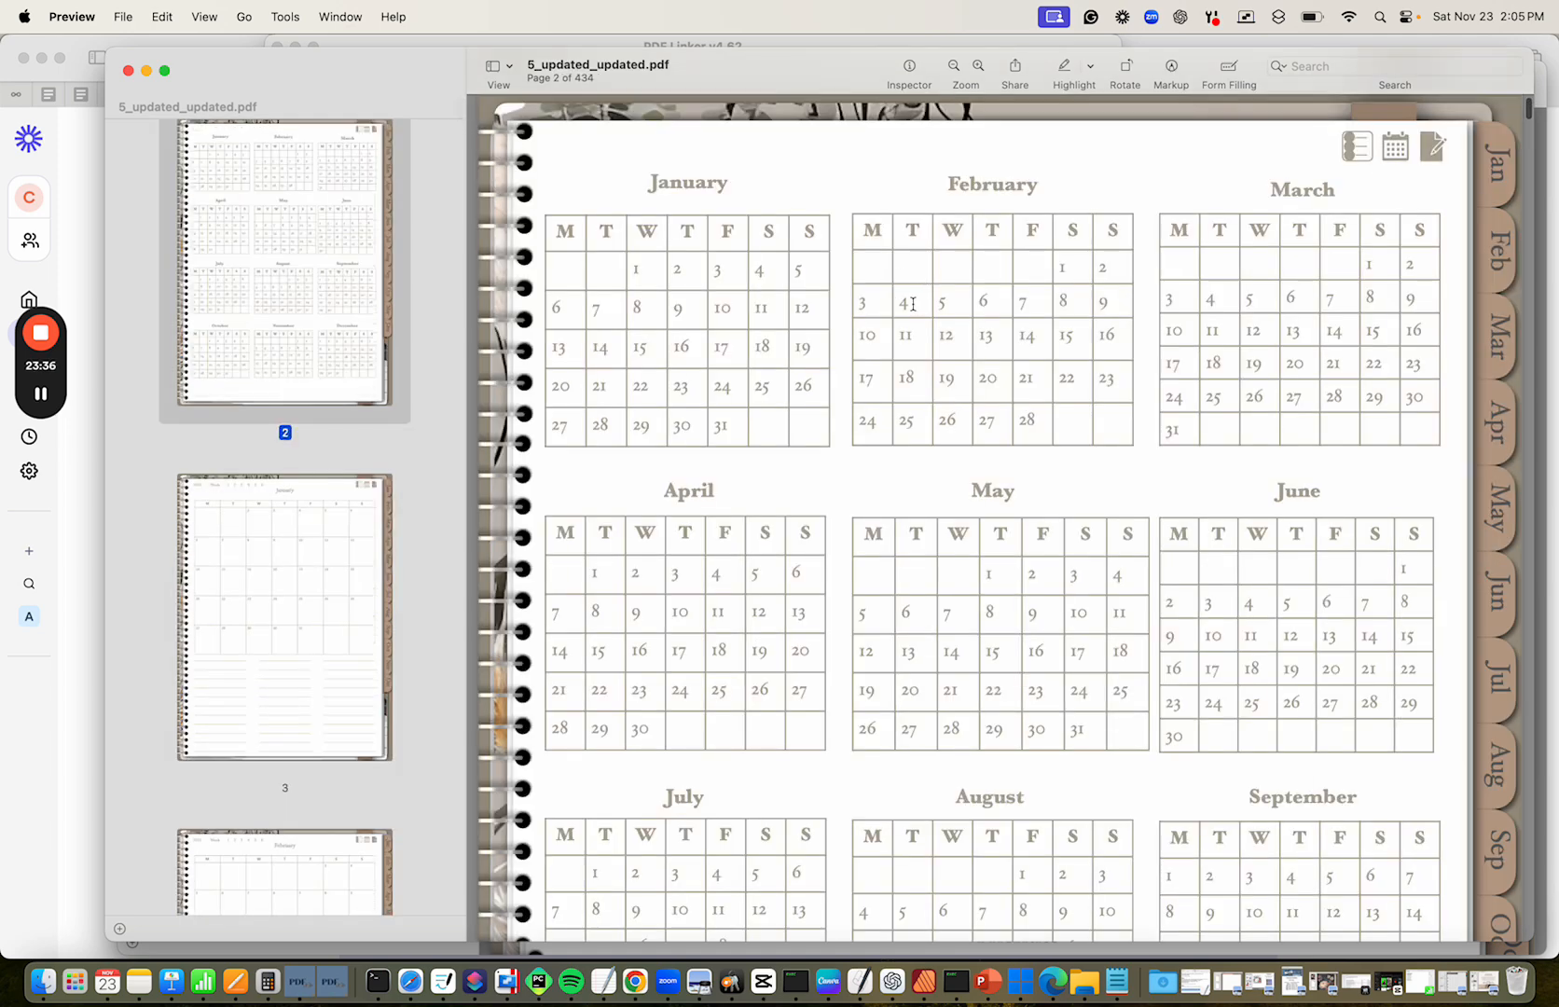
{"action": "left_click", "coordinate": [905, 304]}
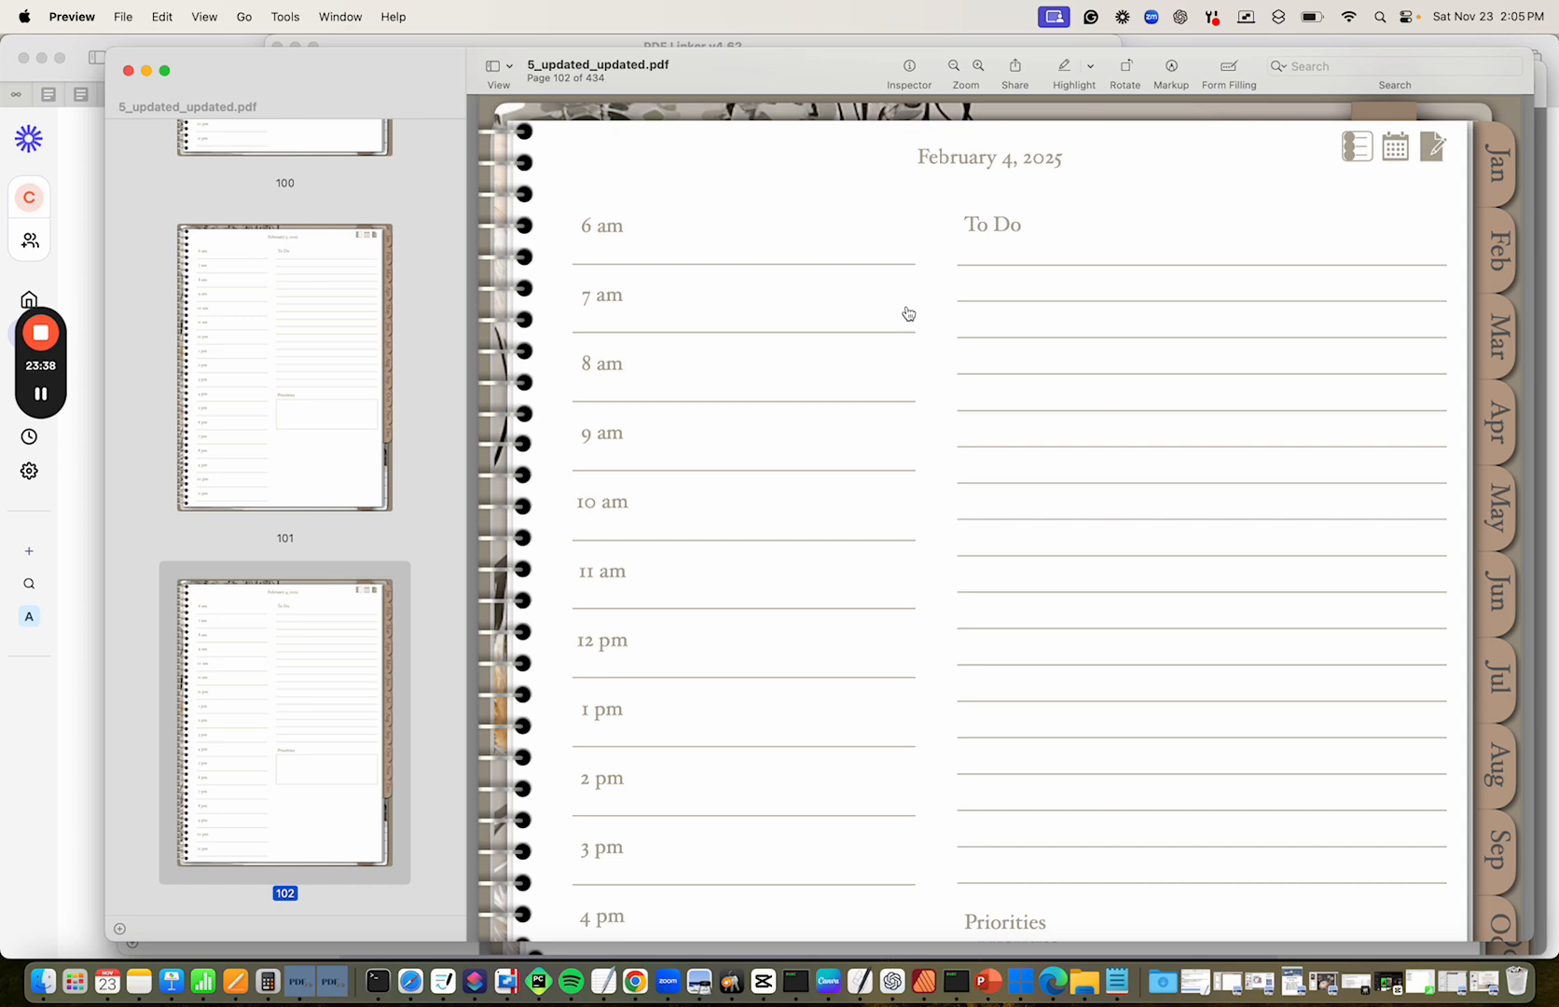